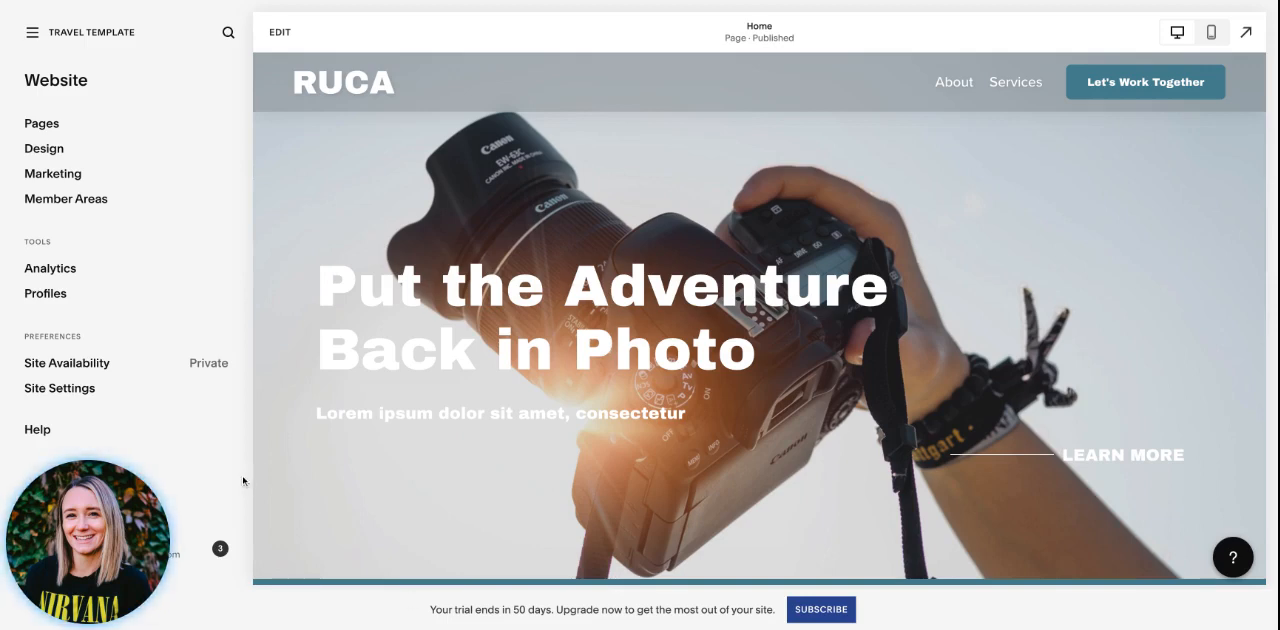
mouse_move(89, 572)
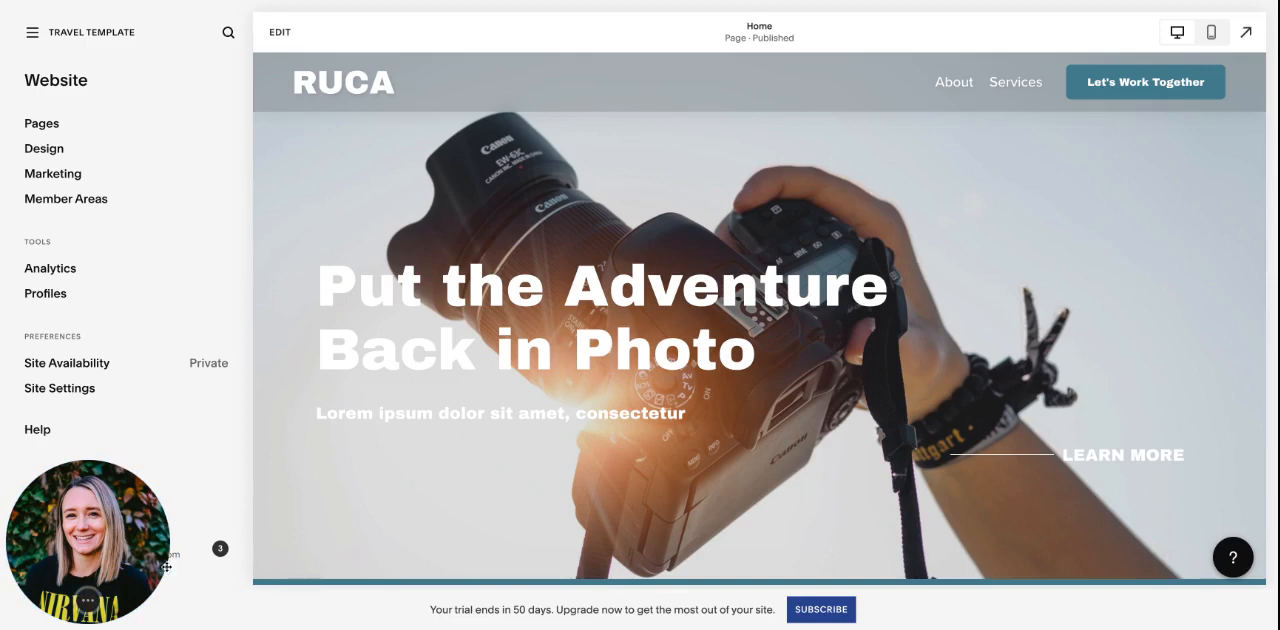
mouse_move(88, 600)
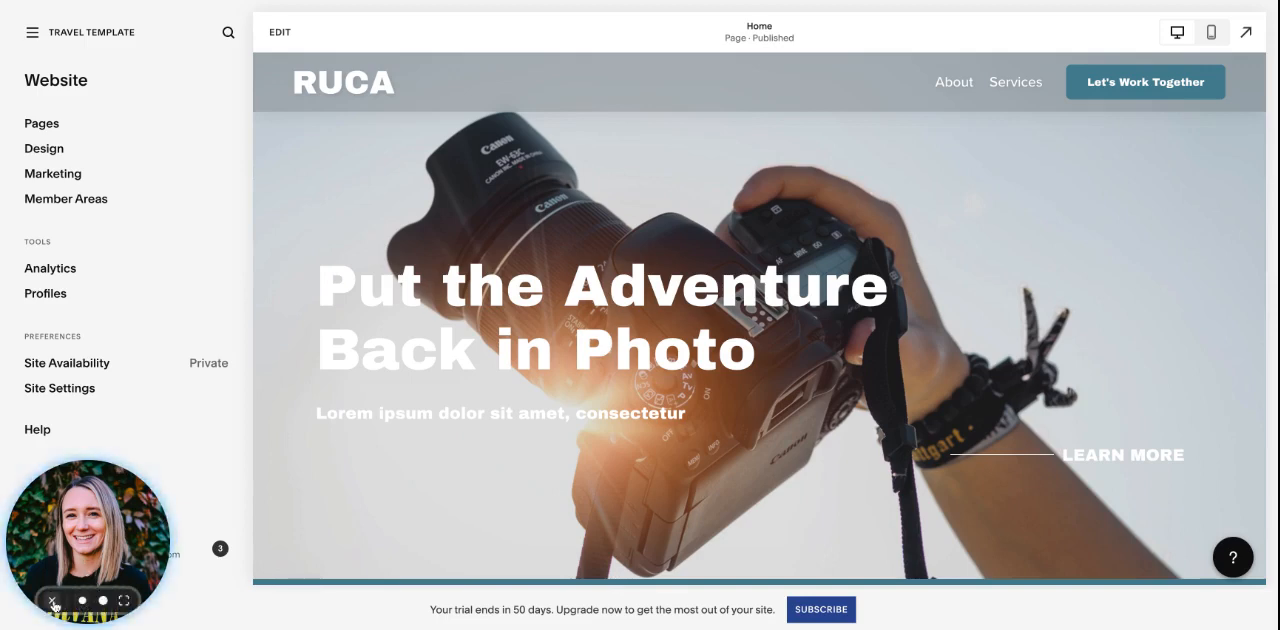
left_click(53, 602)
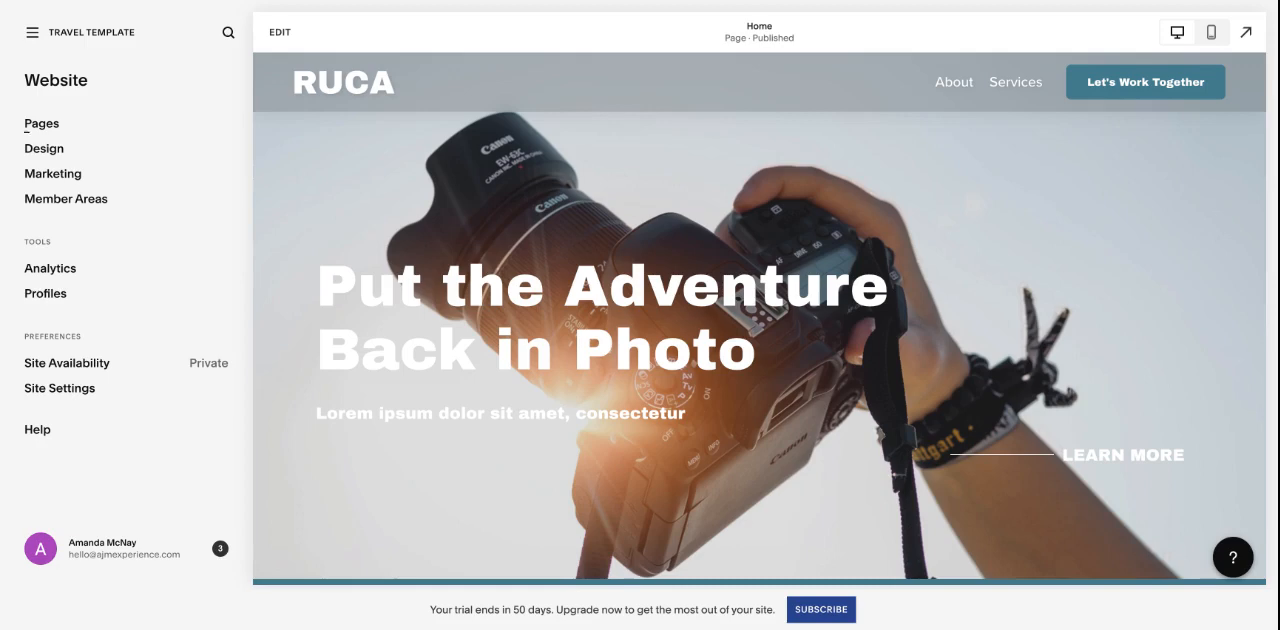
- Review the site's Pages list and the Design options, including Site Styles, and return to the main Website overview
left_click(42, 124)
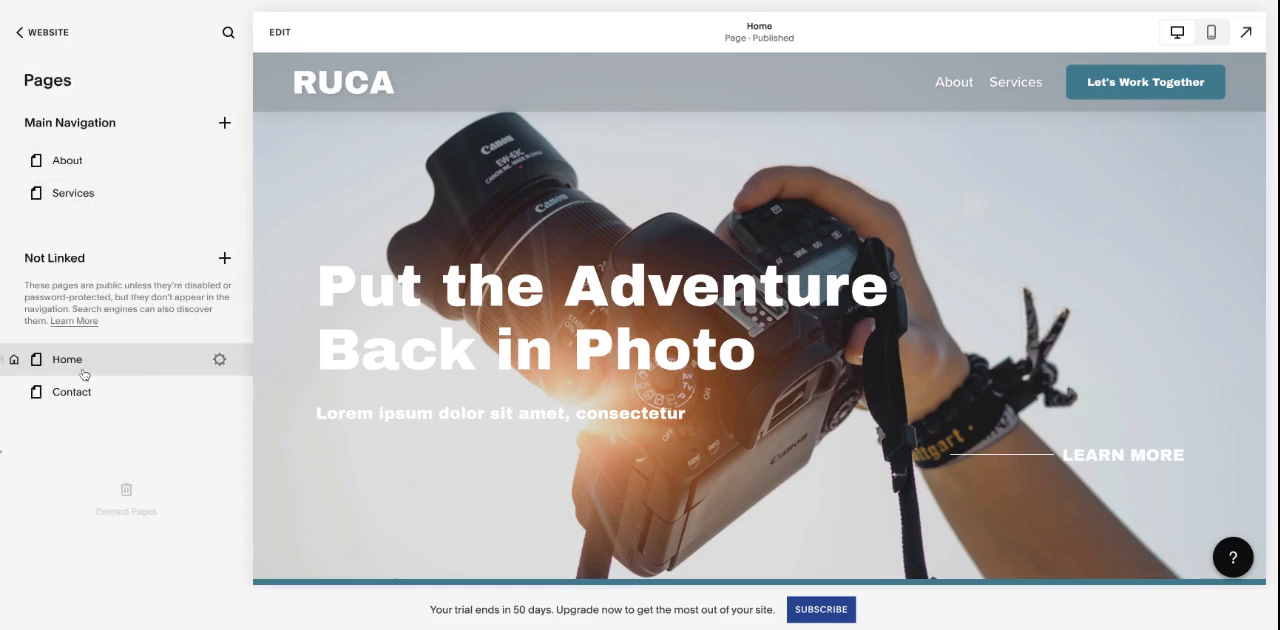
left_click(52, 35)
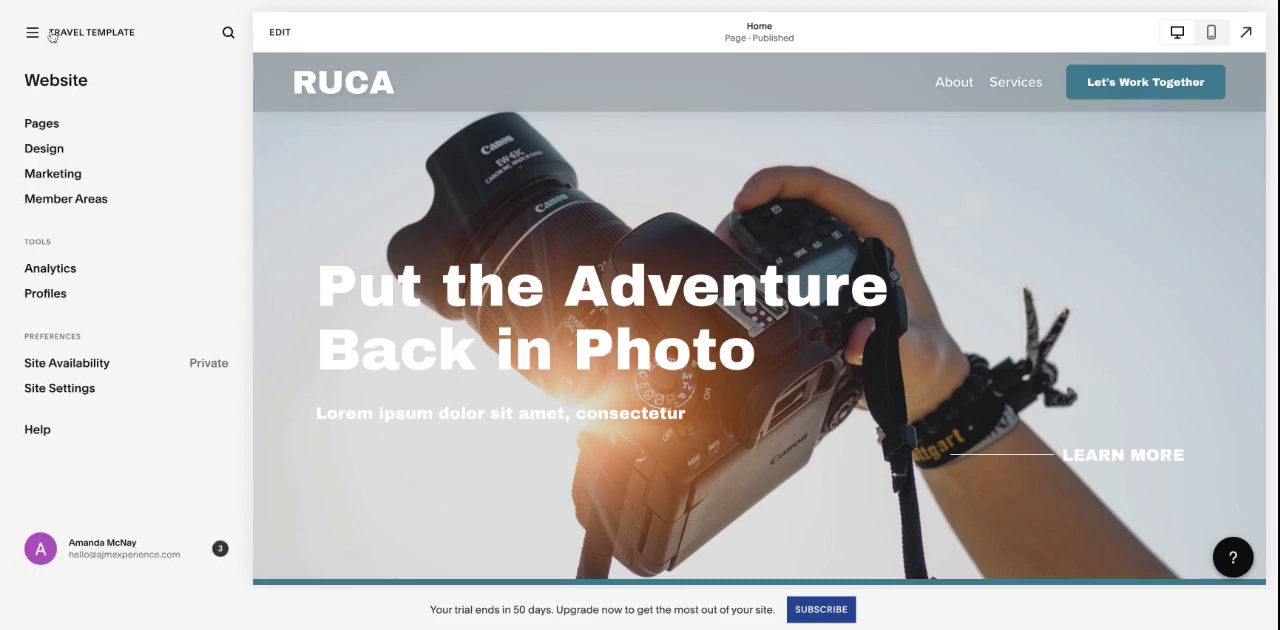
left_click(70, 152)
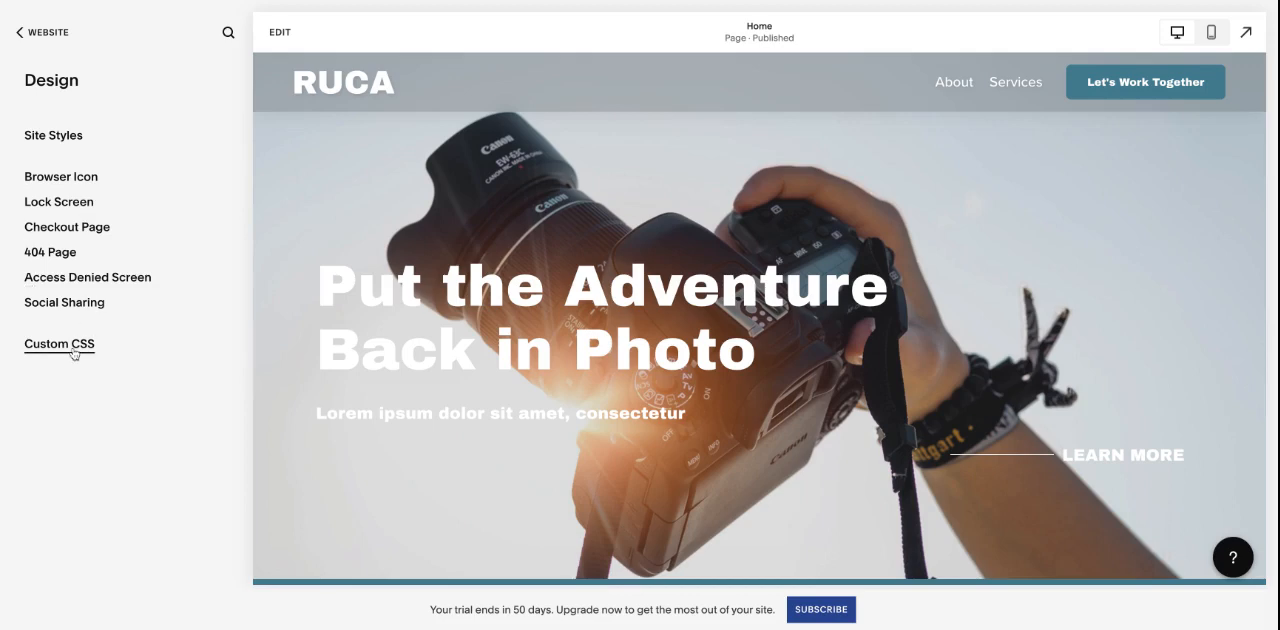
left_click(56, 141)
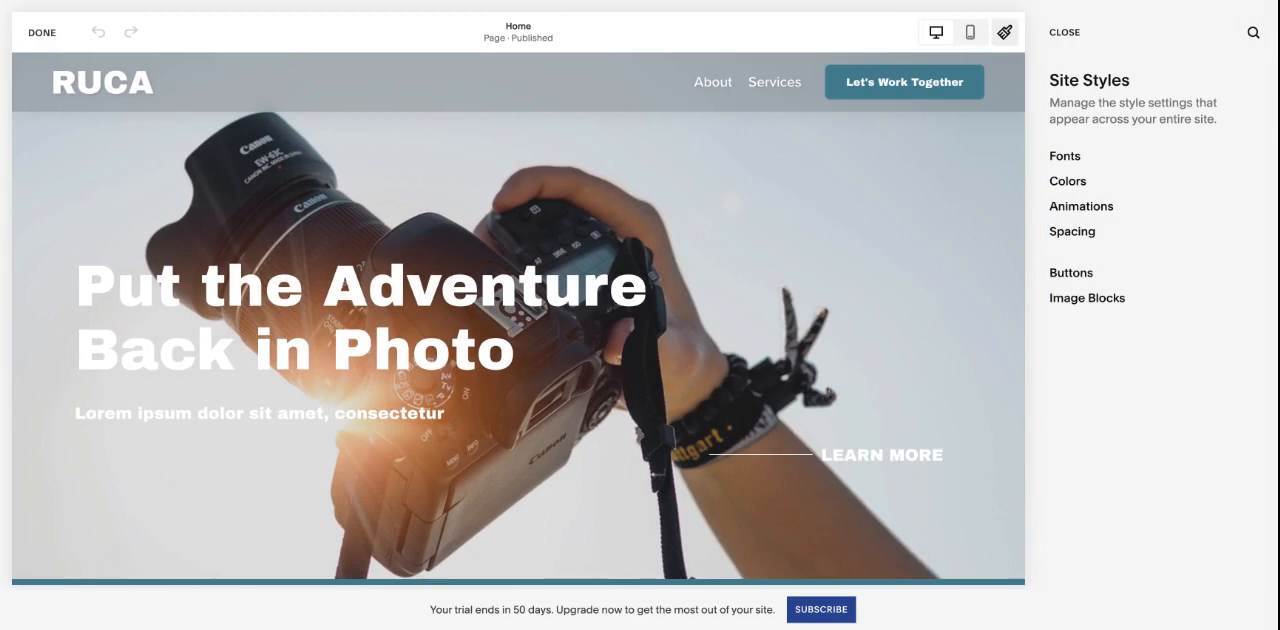
left_click(45, 38)
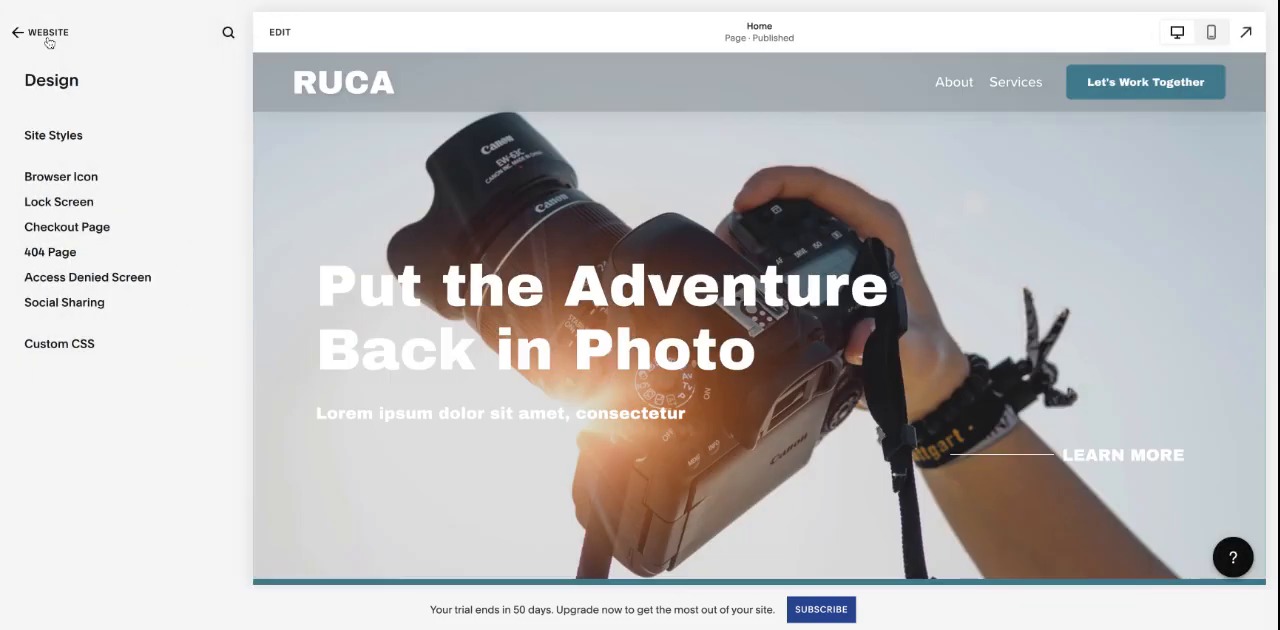
left_click(48, 38)
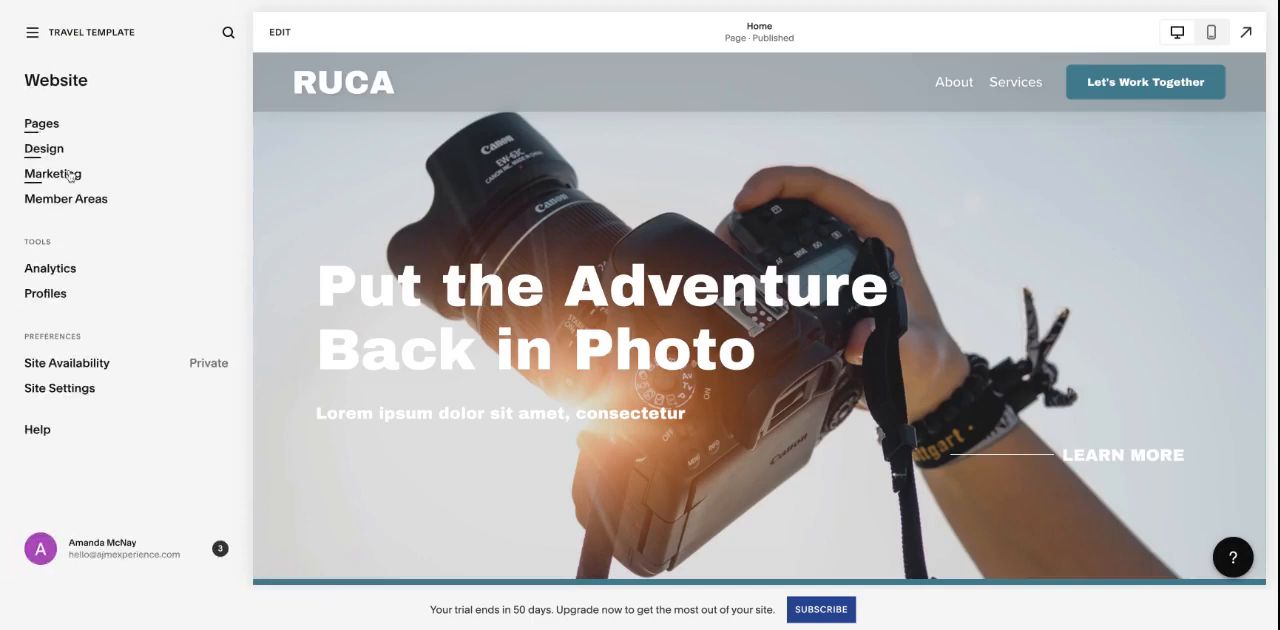
- Look over the Marketing tools and the Analytics reports for Traffic and Traffic Sources, dismissing the Analytics introduction
left_click(70, 178)
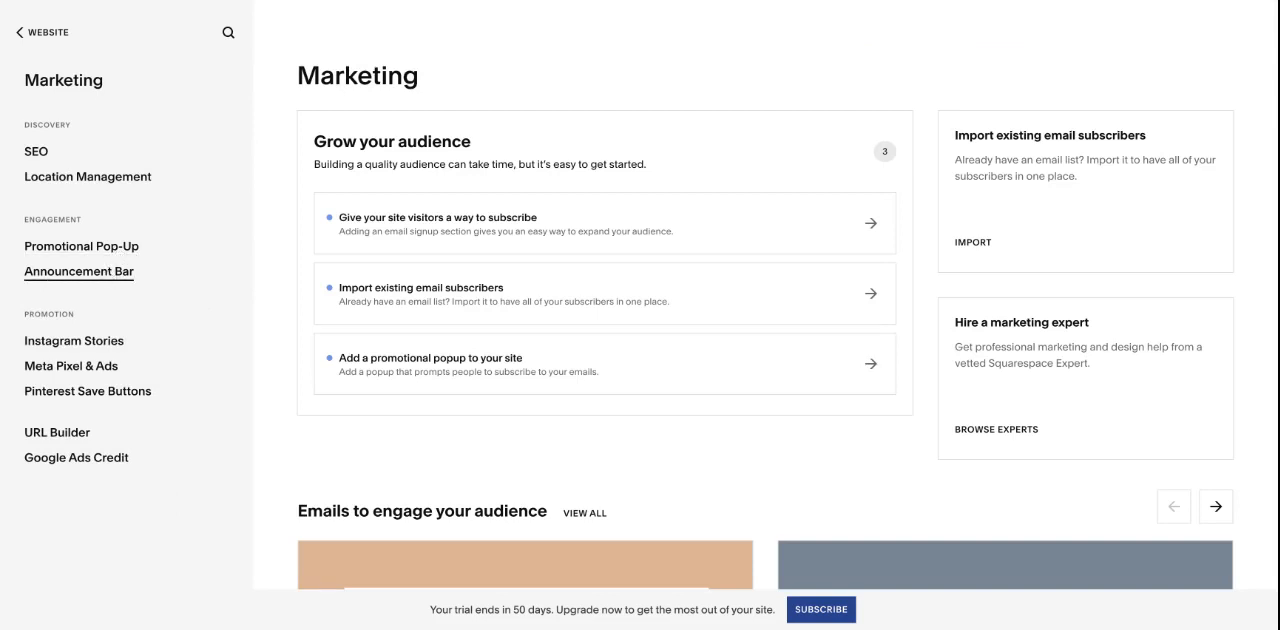
left_click(52, 33)
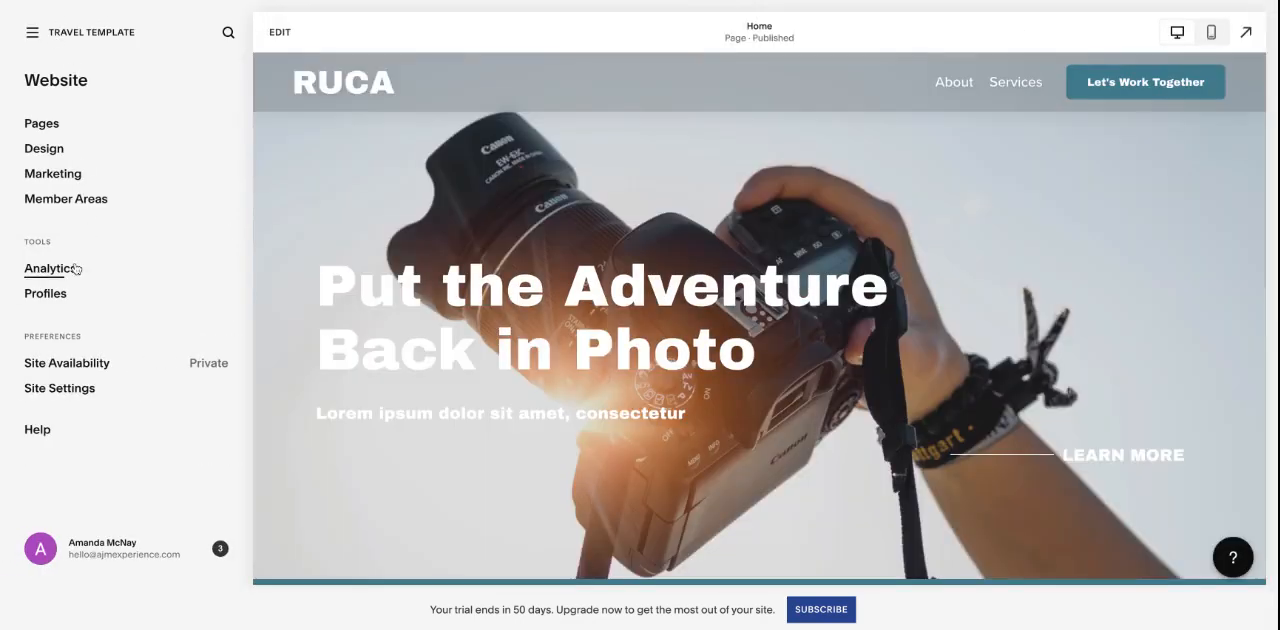
left_click(75, 268)
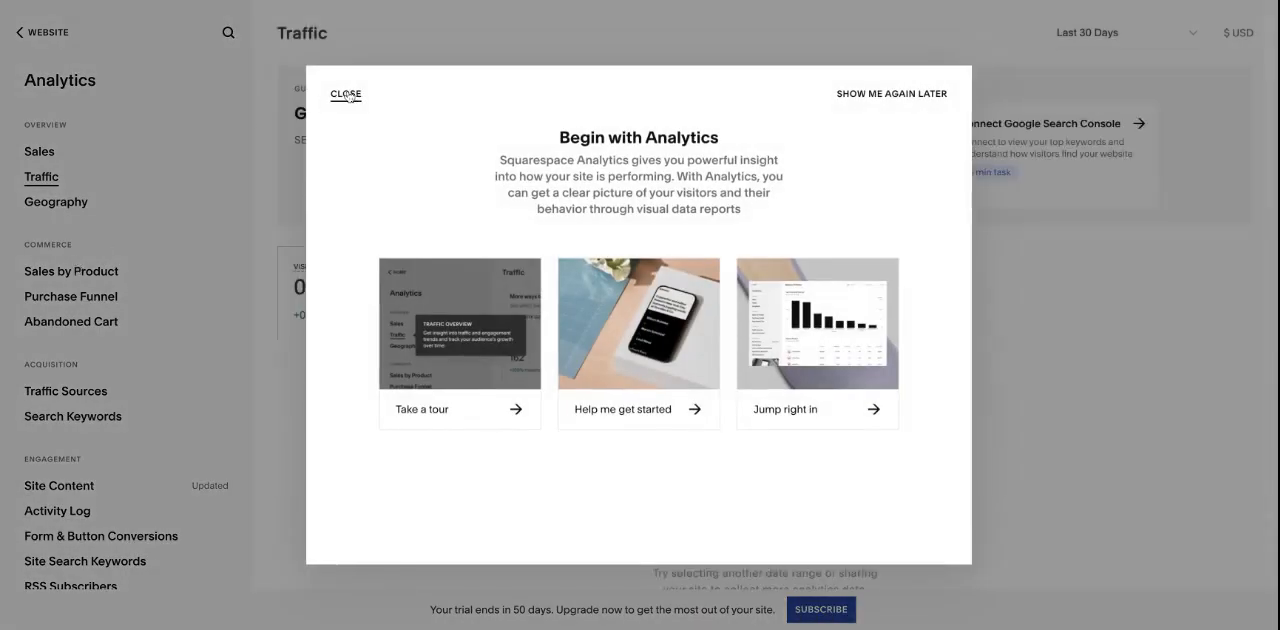
left_click(343, 93)
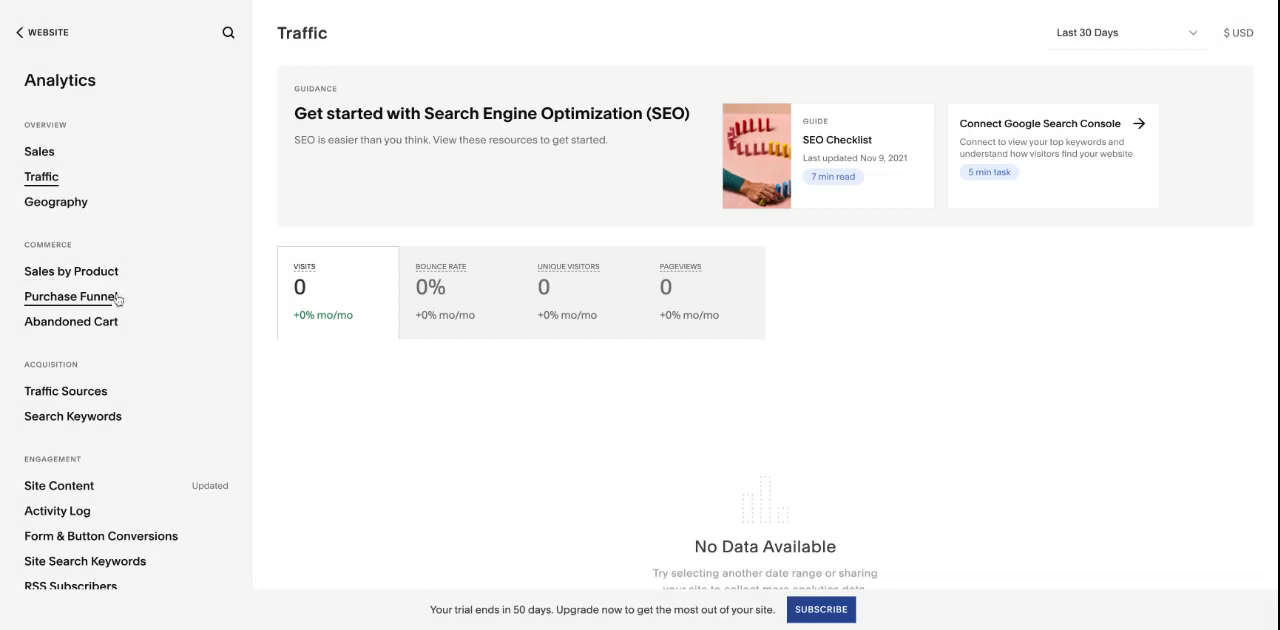
left_click(100, 398)
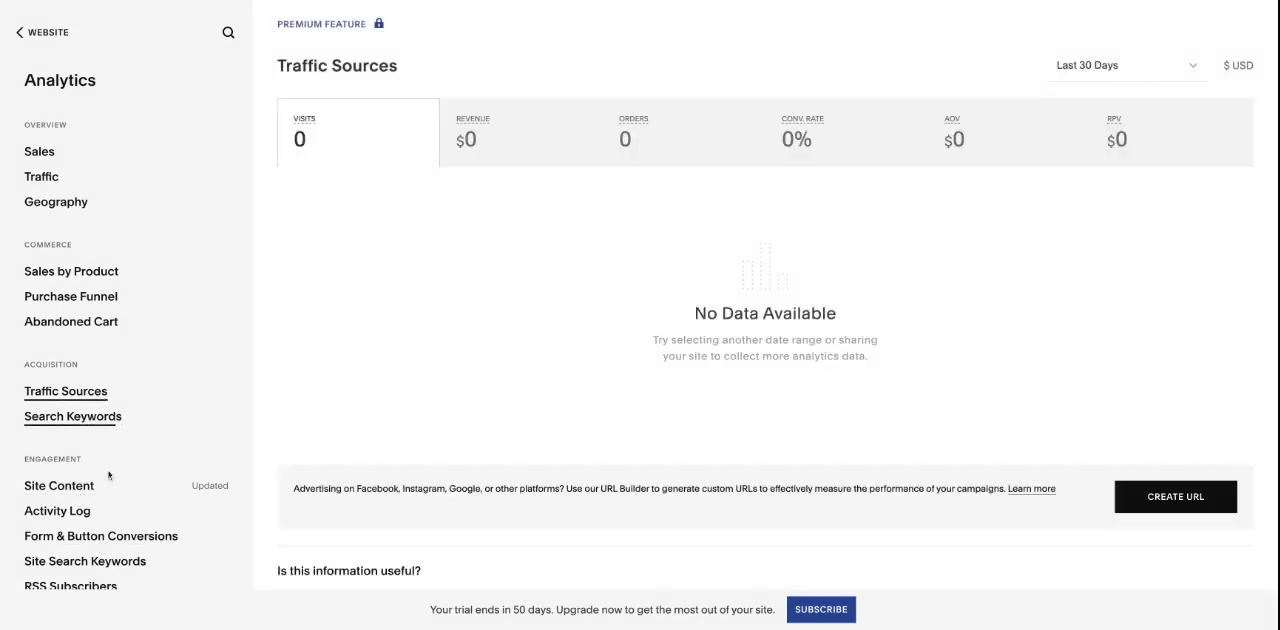
left_click(58, 180)
left_click(58, 36)
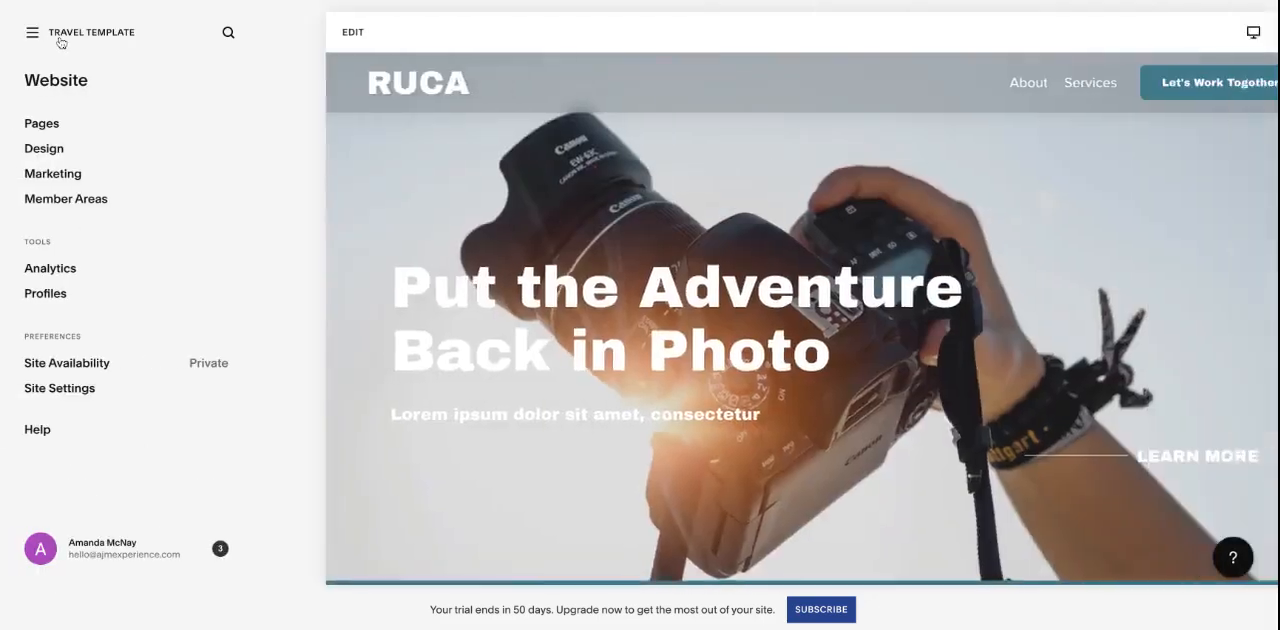
- Review the Profiles audience lists, dismissing their introduction, and the Site Availability options
left_click(110, 302)
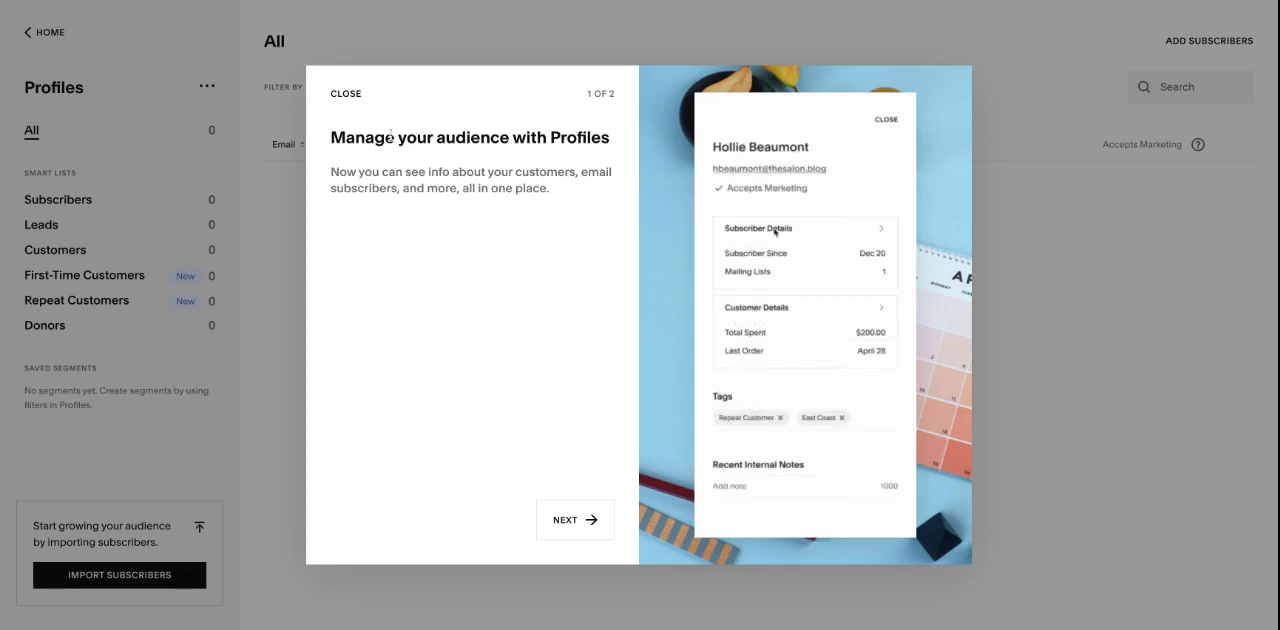
left_click(346, 95)
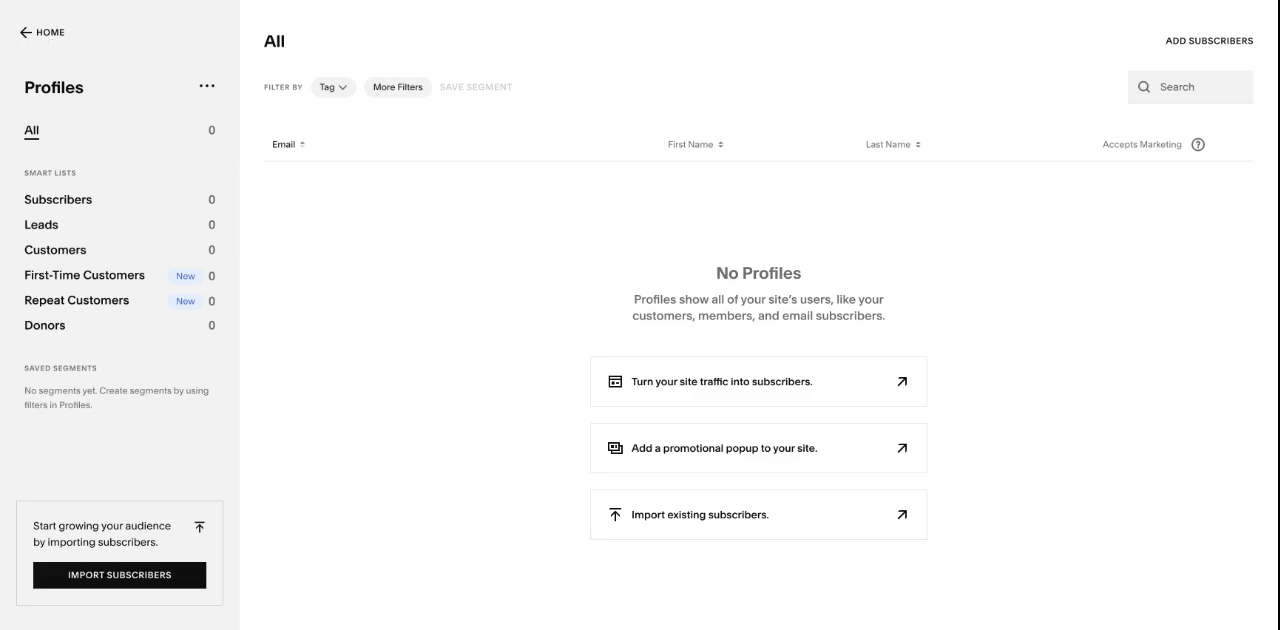
left_click(42, 32)
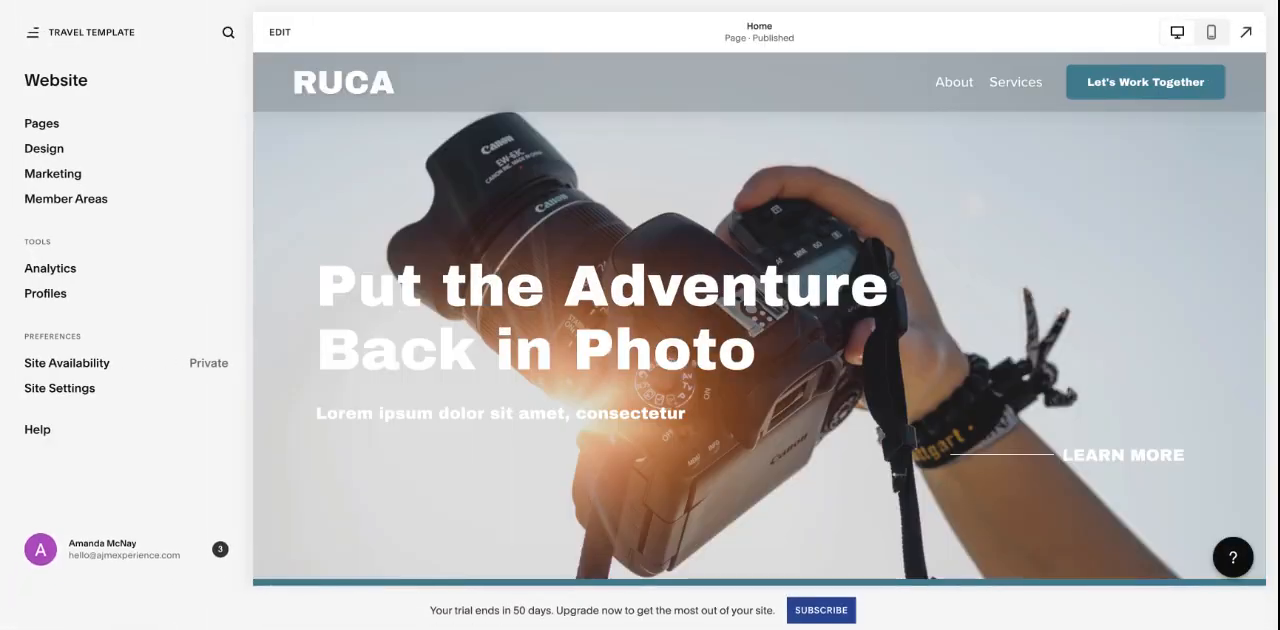
left_click(101, 366)
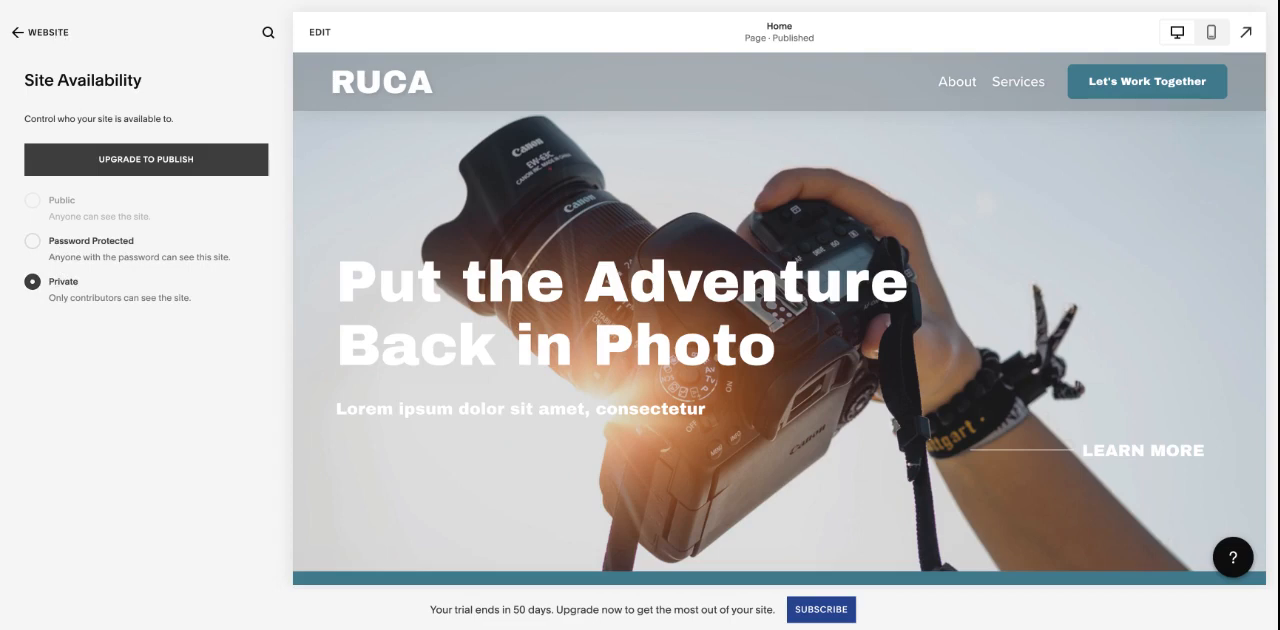
left_click(40, 32)
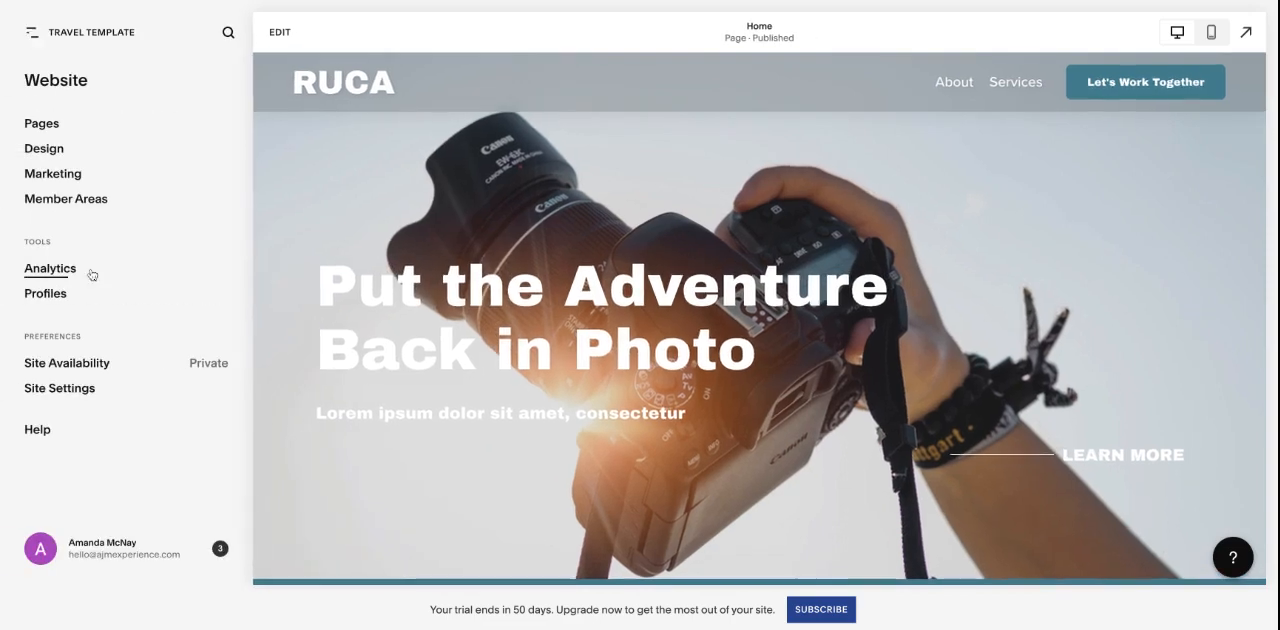
- Examine the Advanced site settings, including External API Keys, Code Injection and Escape Key login, and return to the main Website overview
left_click(95, 388)
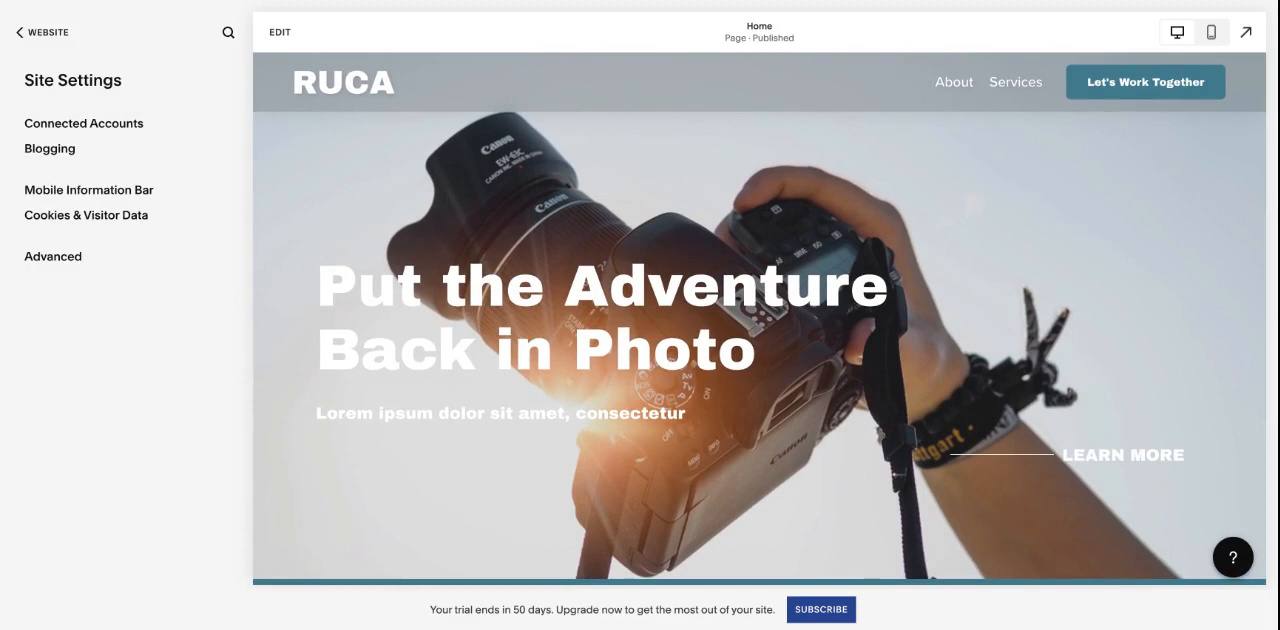
left_click(68, 264)
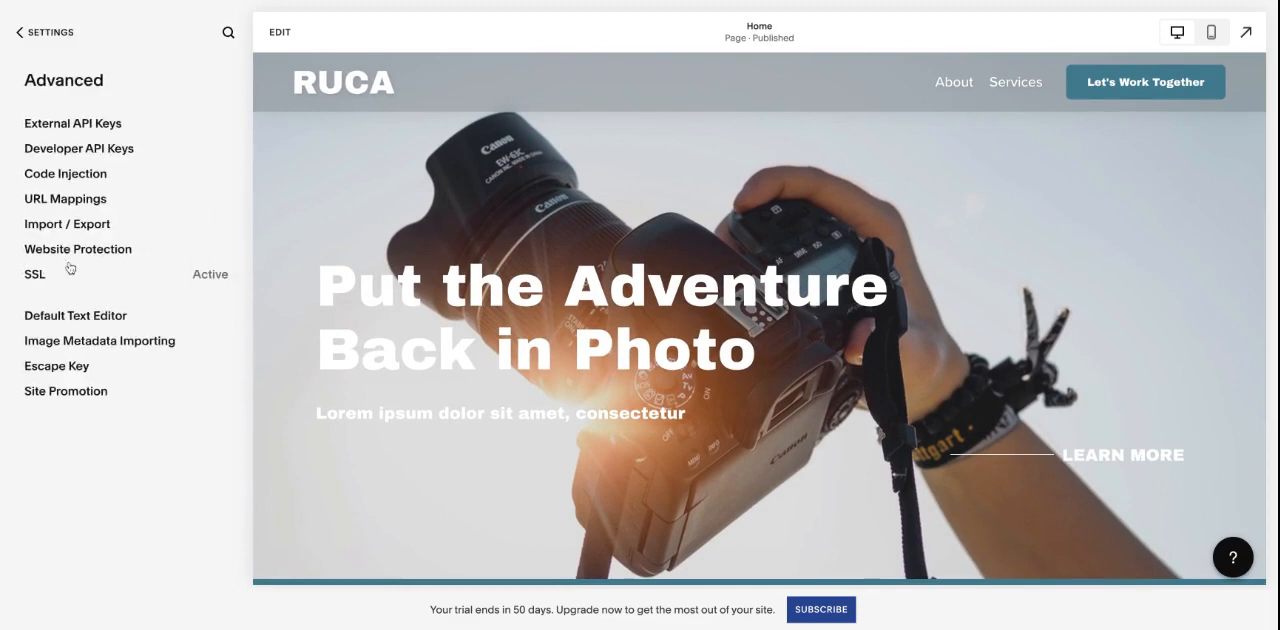
left_click(107, 124)
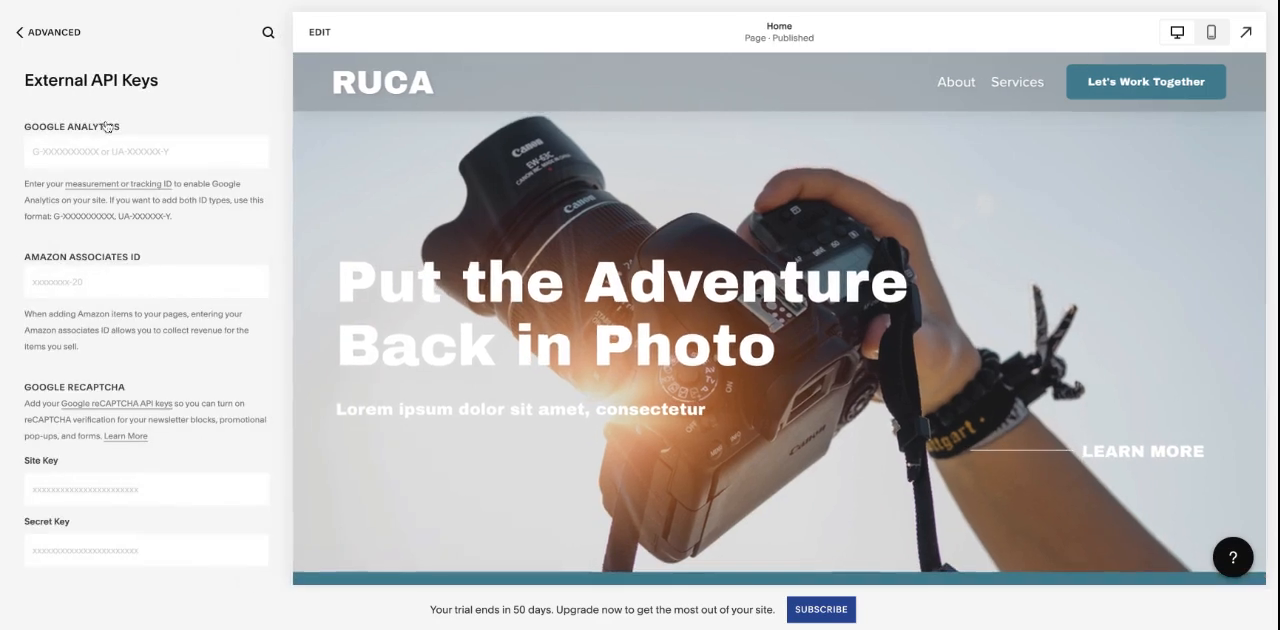
left_click(56, 33)
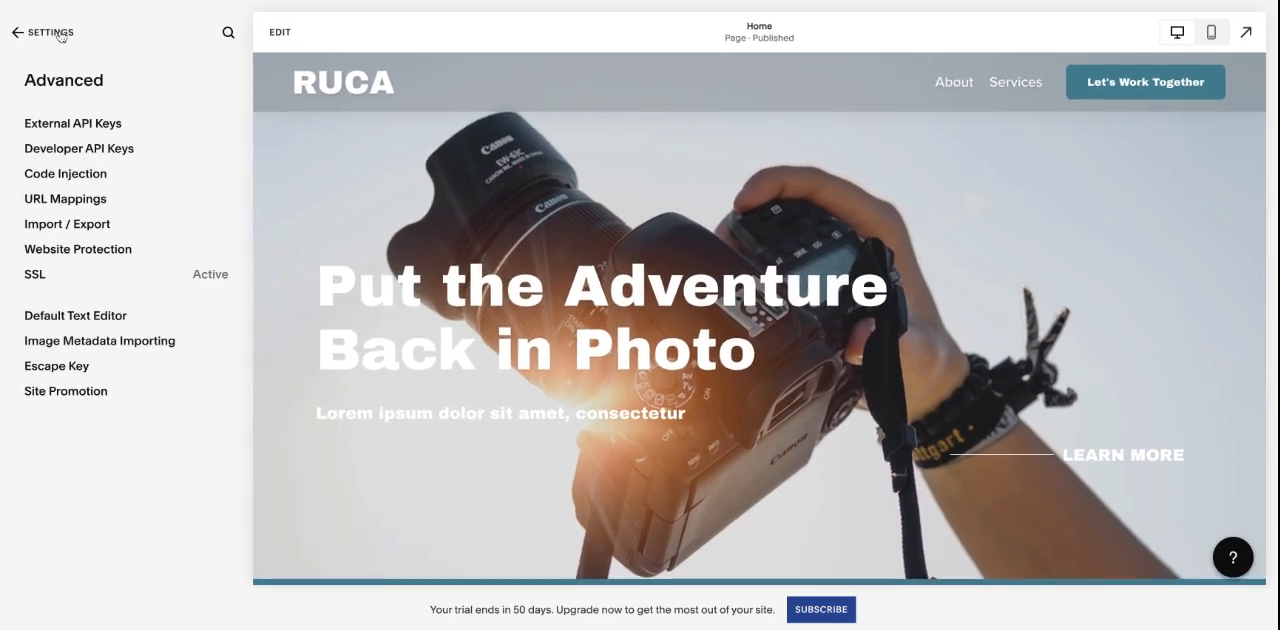
left_click(70, 175)
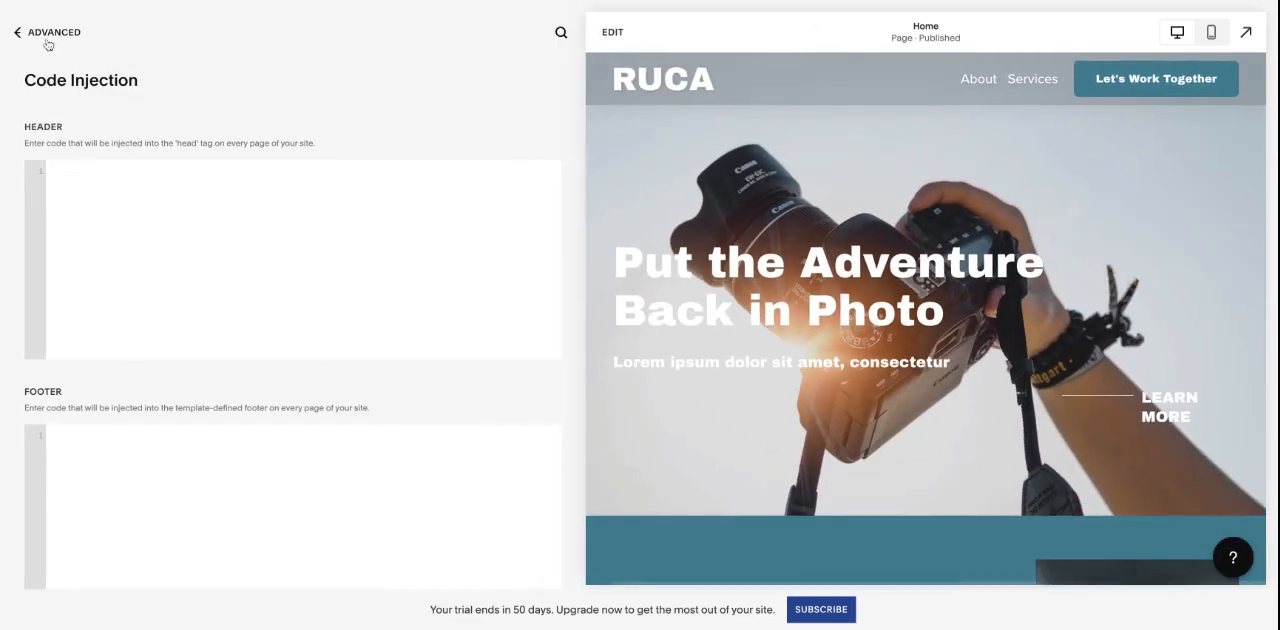
left_click(47, 38)
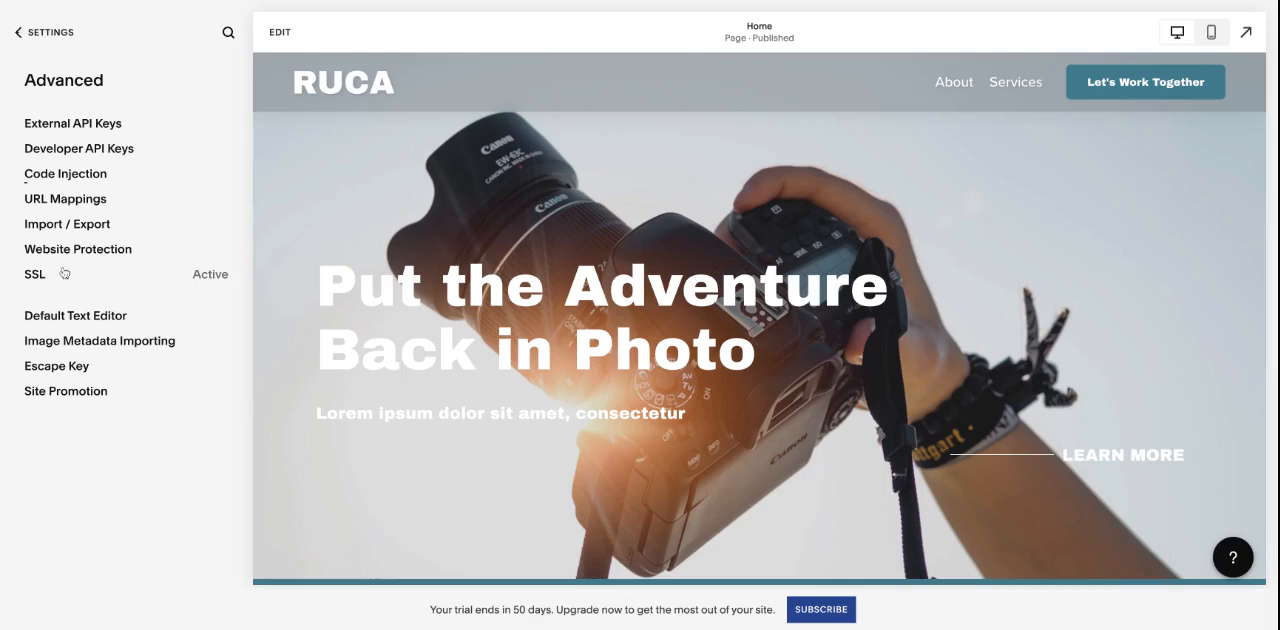
left_click(57, 366)
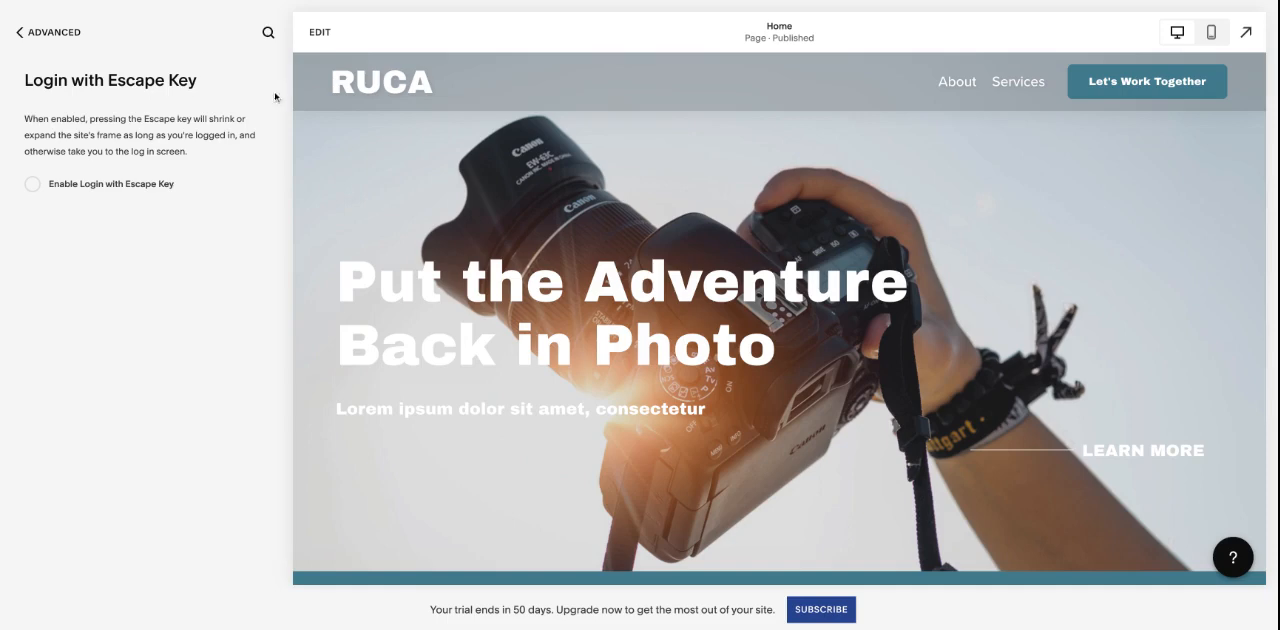
left_click(66, 33)
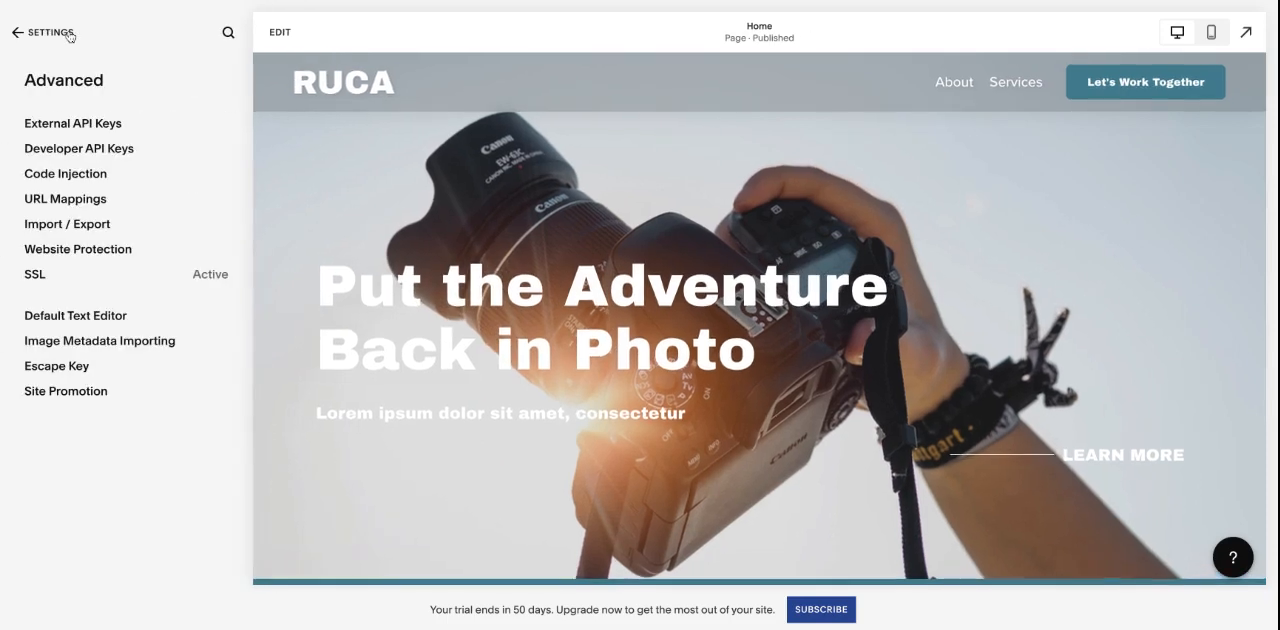
left_click(68, 34)
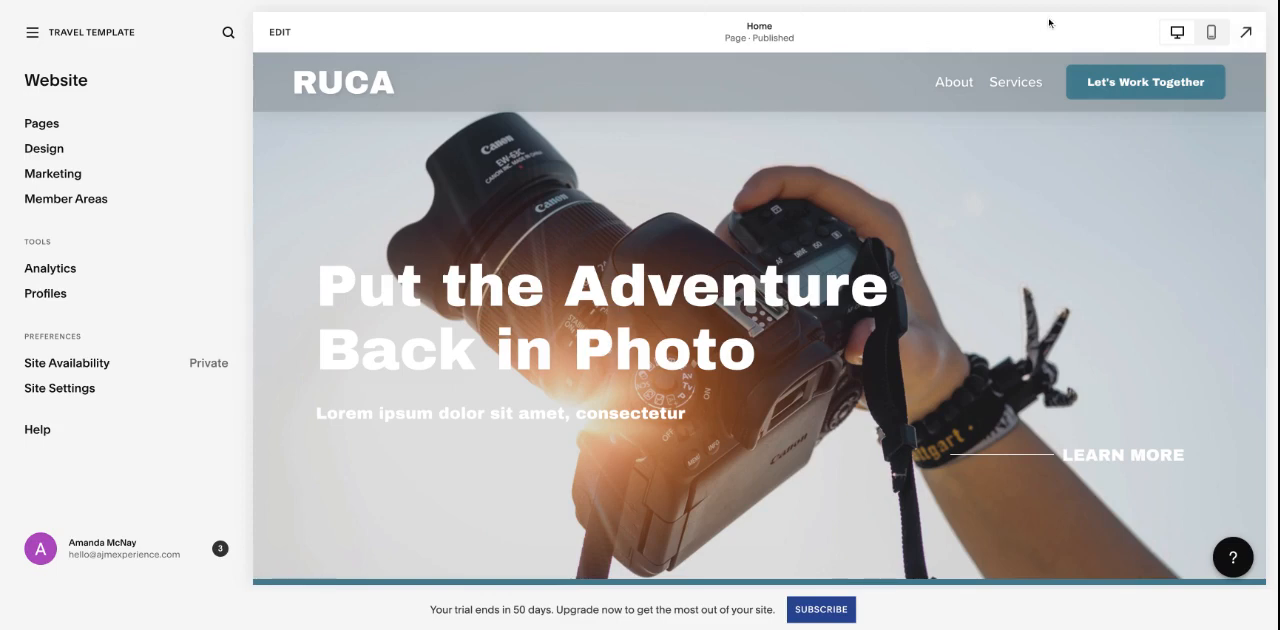
- Compare the home page's mobile and desktop previews and expand the desktop preview to full screen
left_click(1211, 33)
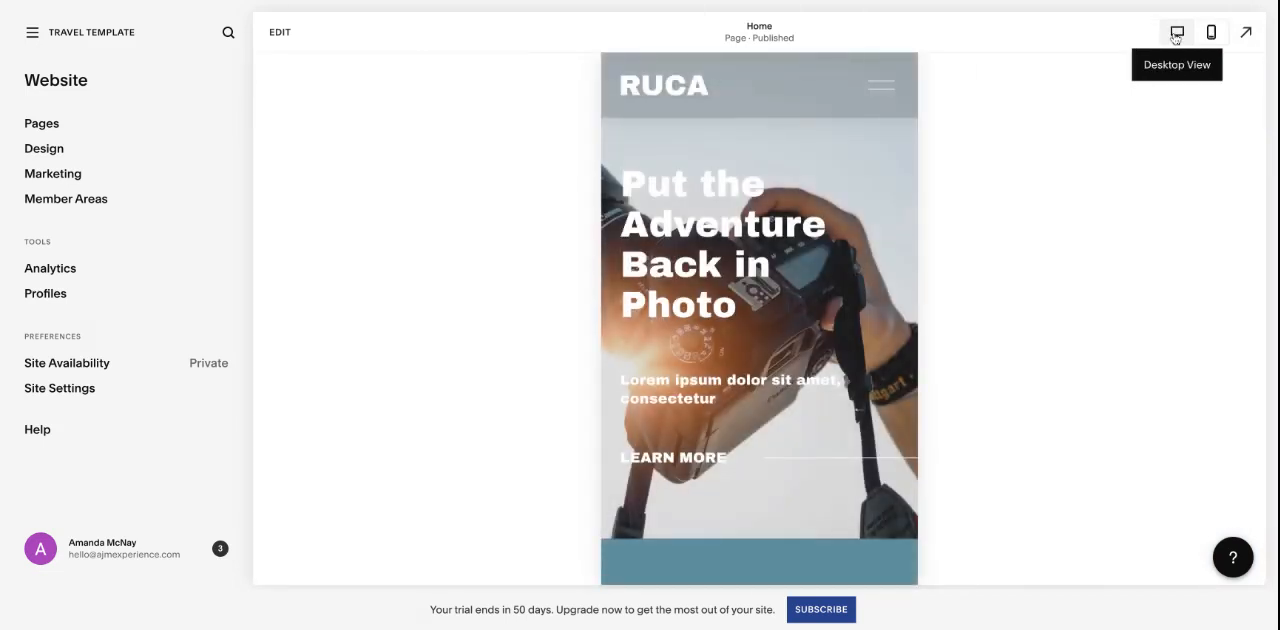
left_click(1176, 34)
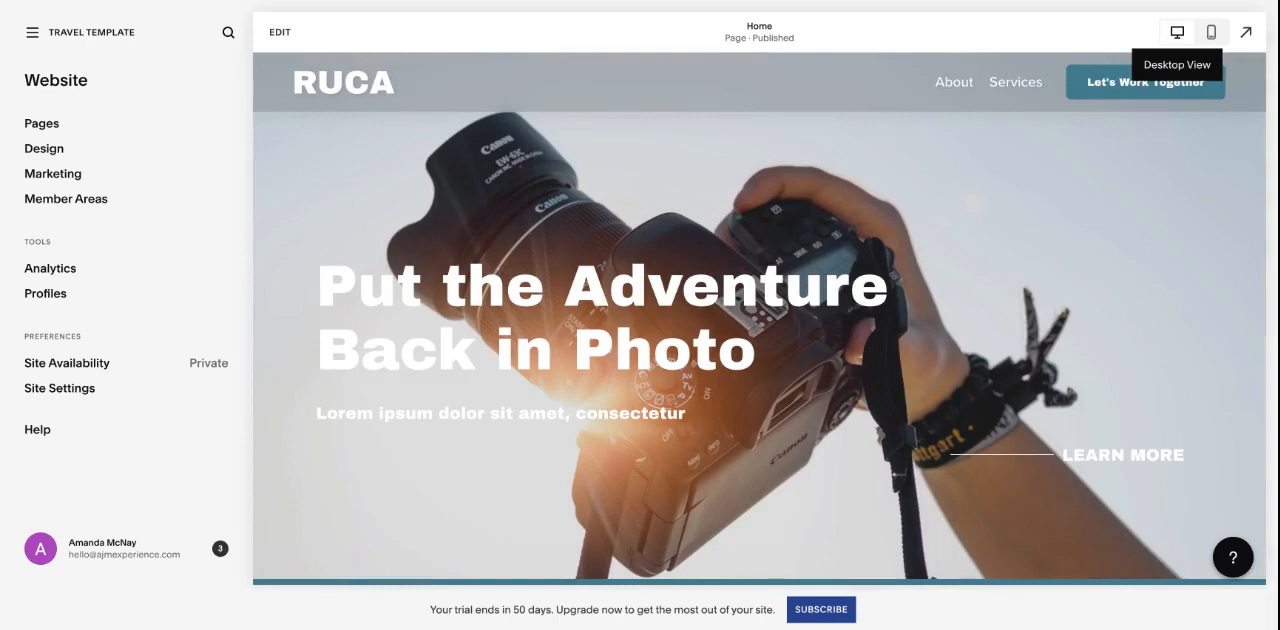
left_click(1211, 32)
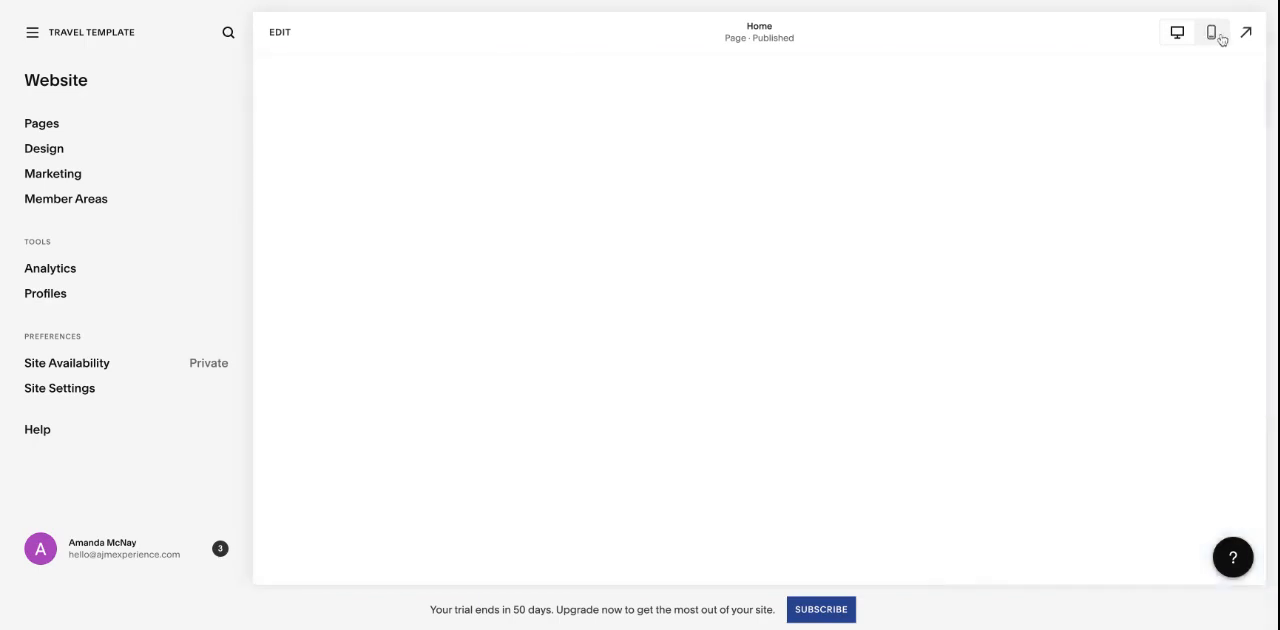
scroll(876, 291, "down", 3)
scroll(872, 292, "up", 3)
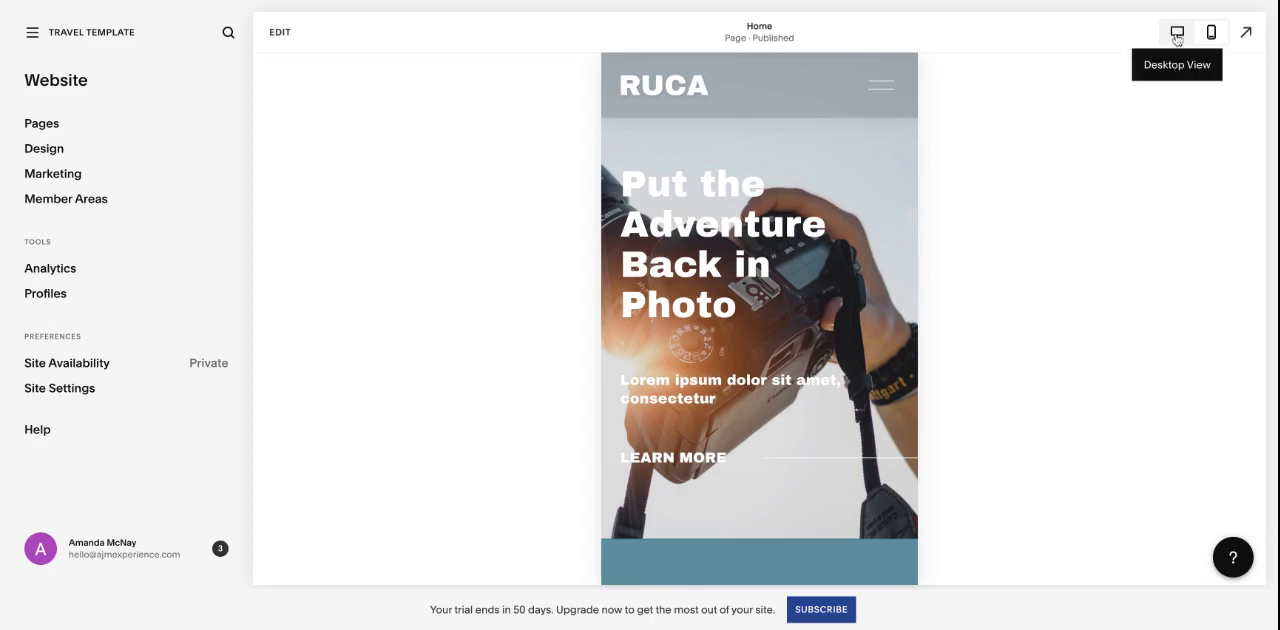
left_click(1177, 33)
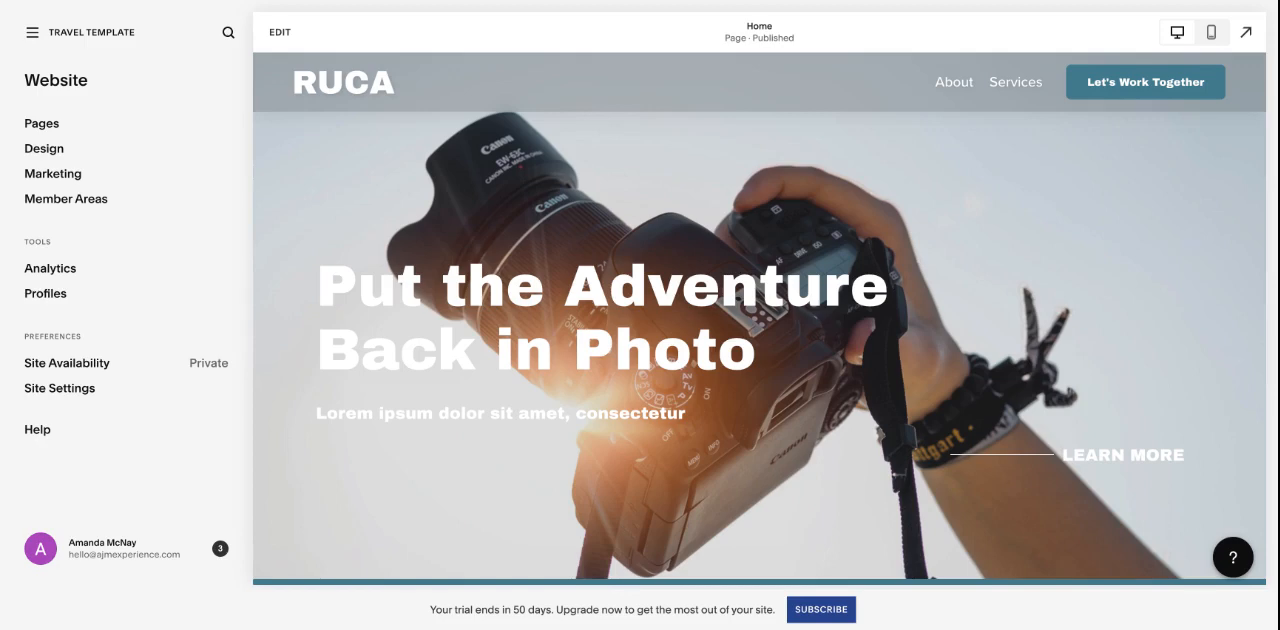
left_click(1246, 32)
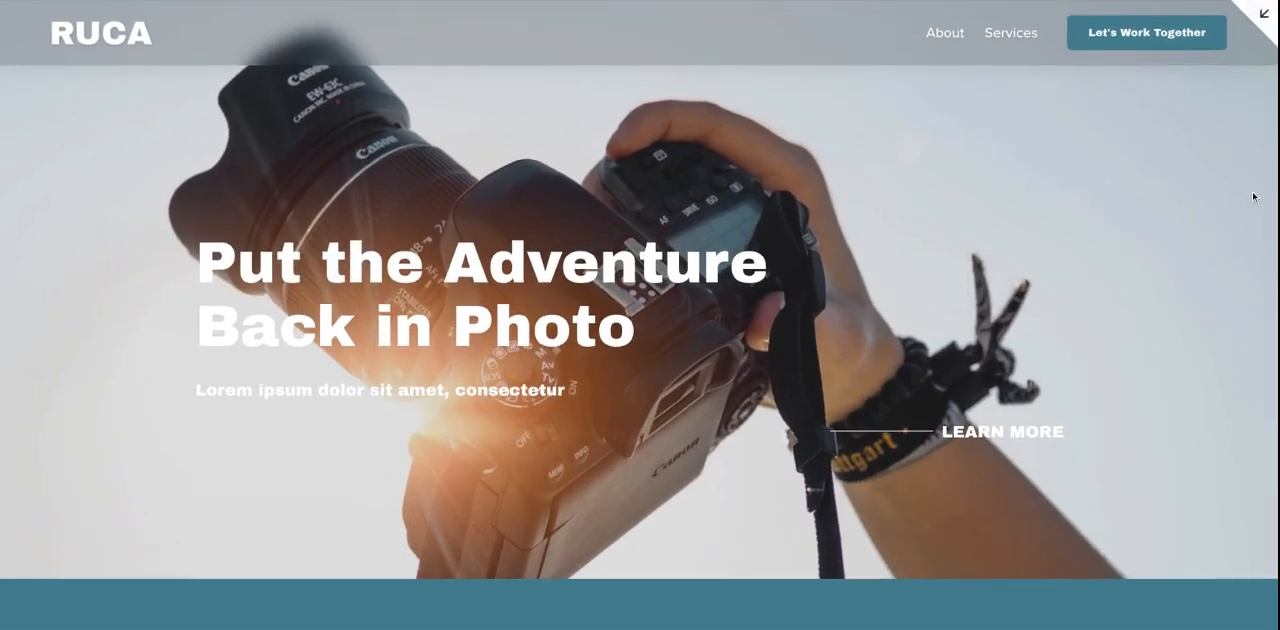
- Look through the home page in the full-screen and dashboard previews, switching between them and finishing in the dashboard preview
scroll(1224, 263, "down", 5)
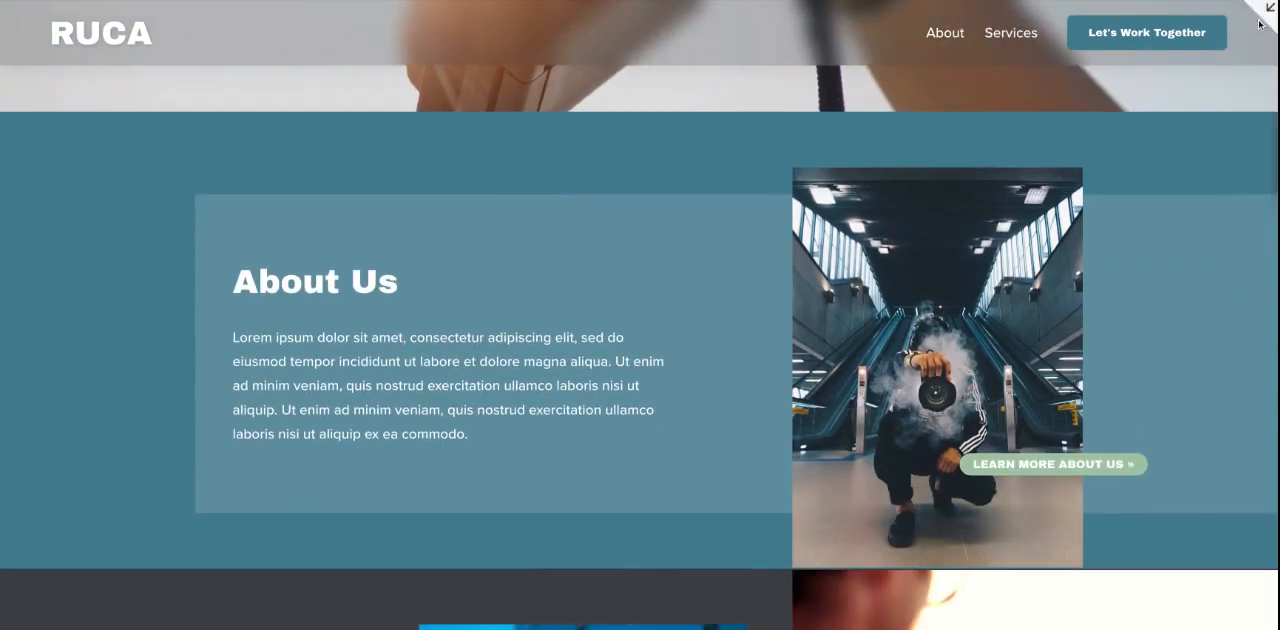
scroll(1228, 112, "down", 3)
scroll(1228, 112, "up", 3)
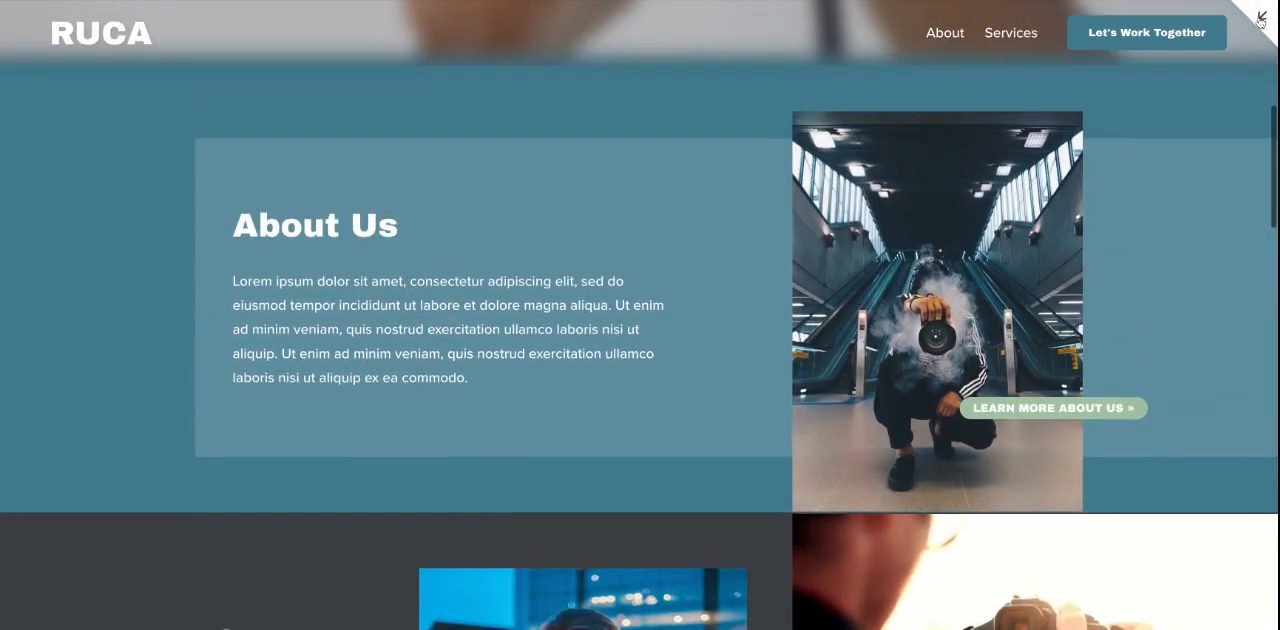
left_click(1262, 16)
scroll(1026, 288, "down", 3)
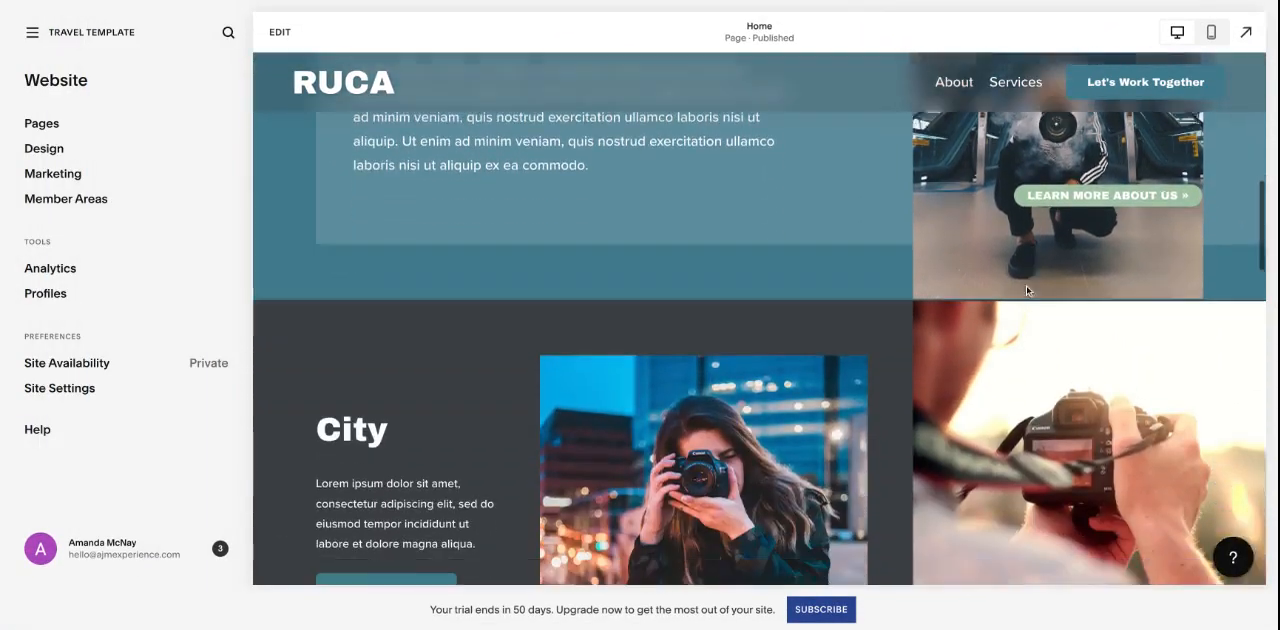
scroll(1026, 288, "up", 2)
scroll(1095, 415, "up", 2)
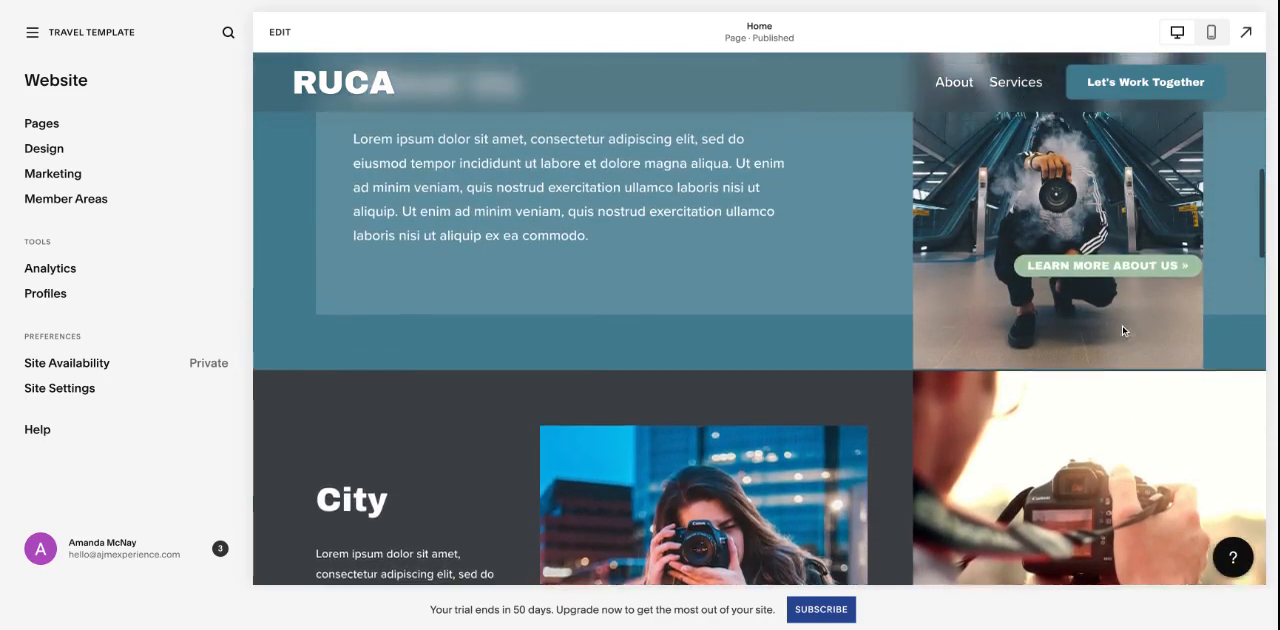
left_click(1246, 32)
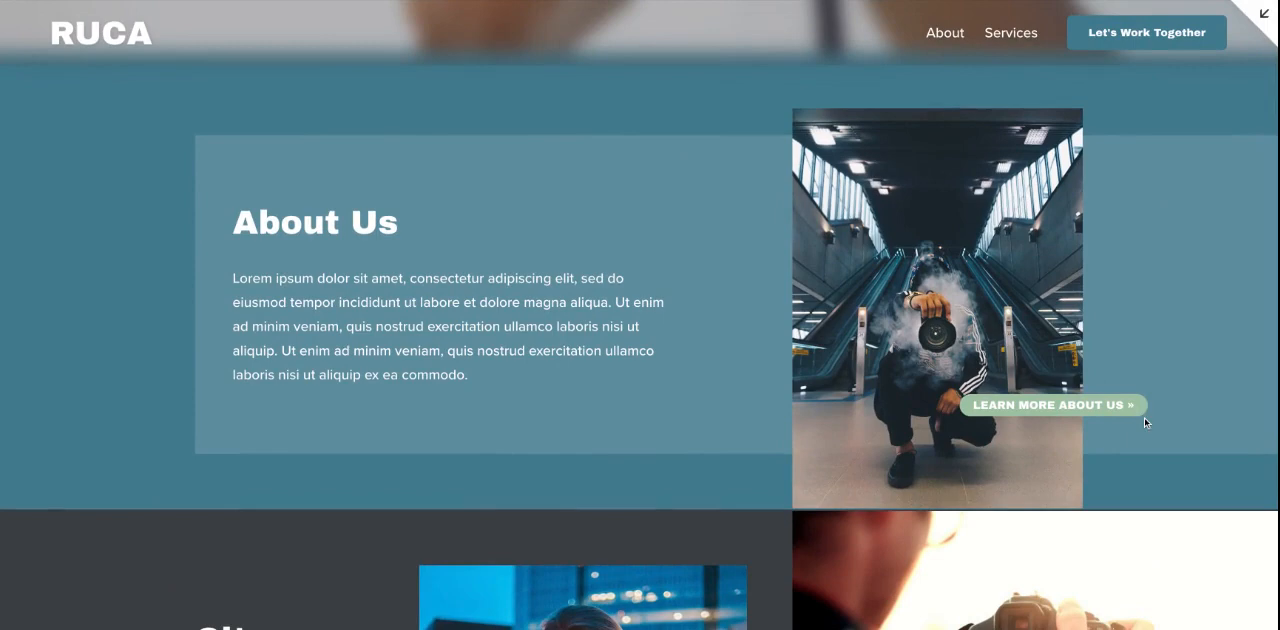
left_click(1263, 14)
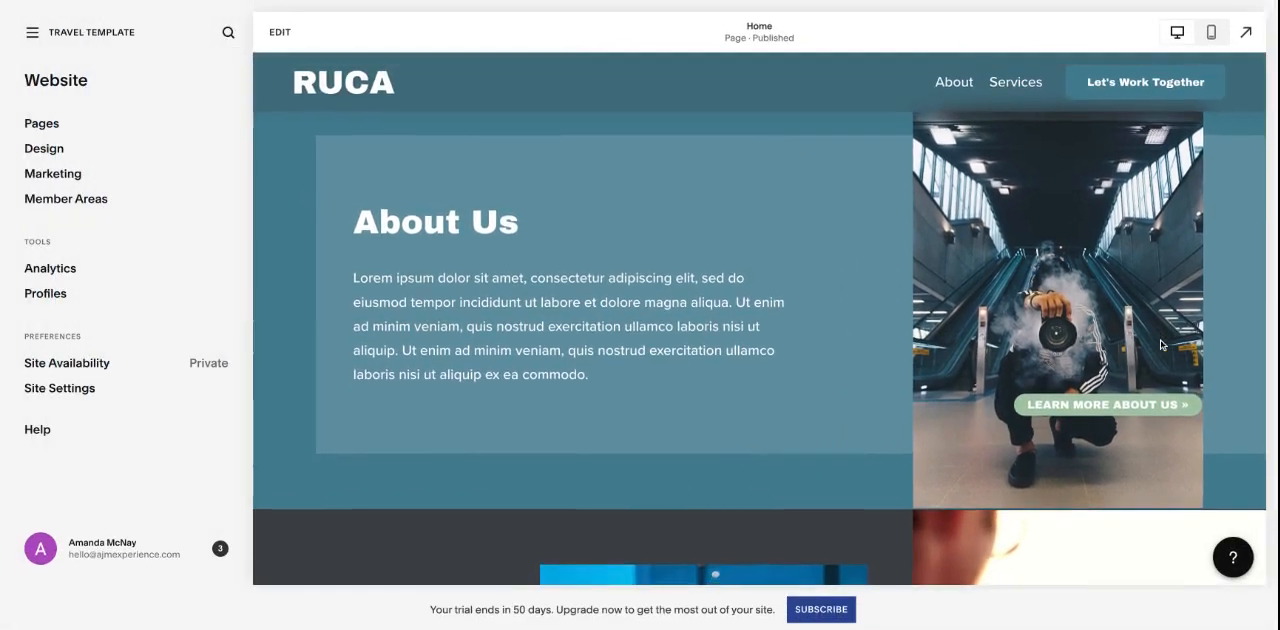
scroll(478, 307, "up", 3)
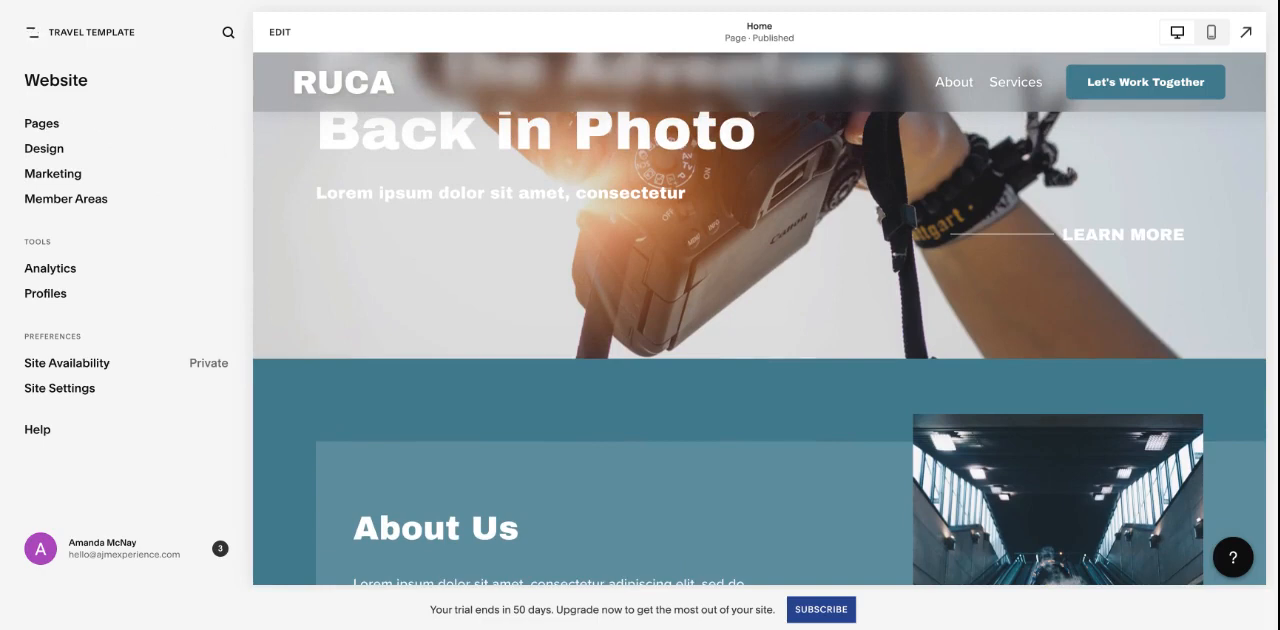
- Review the Custom CSS rules in the Design settings, including the hyphen, hyperlink and header drop shadow code, and return to Design
left_click(68, 151)
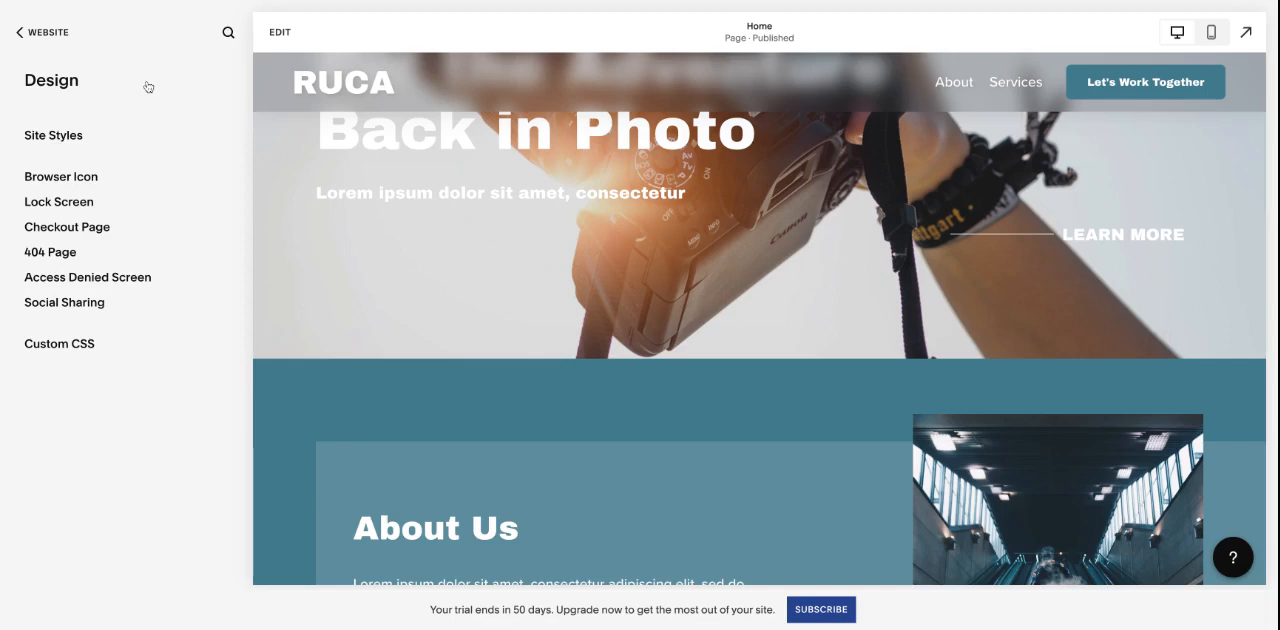
left_click(95, 346)
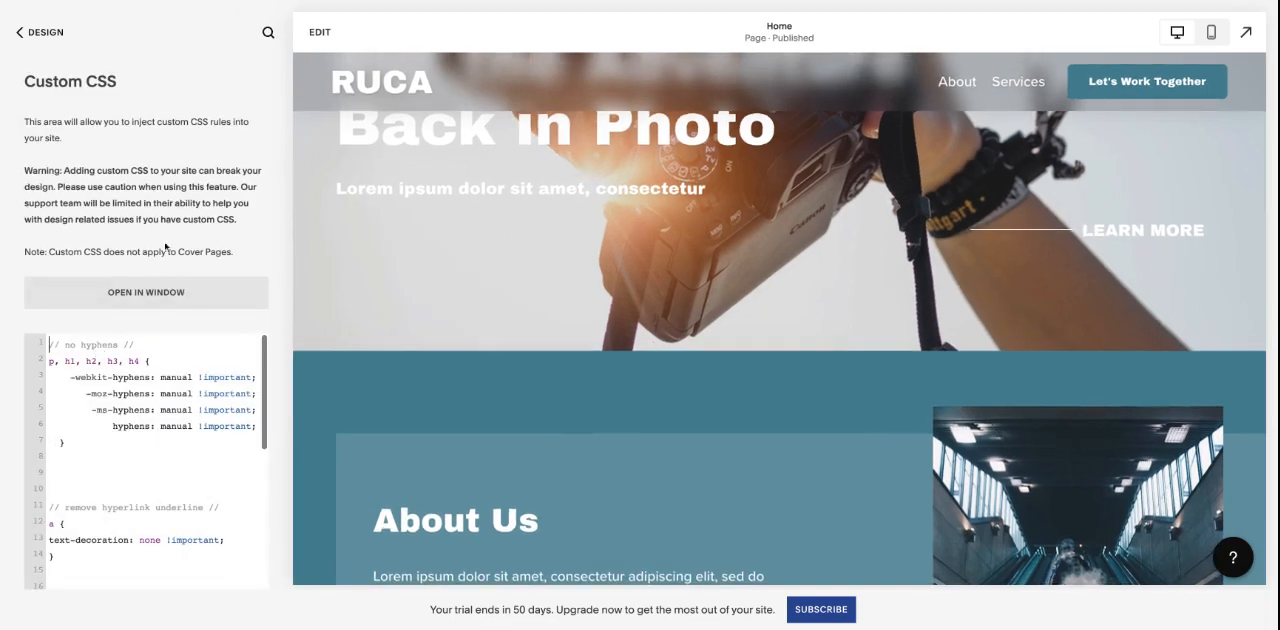
scroll(167, 456, "down", 4)
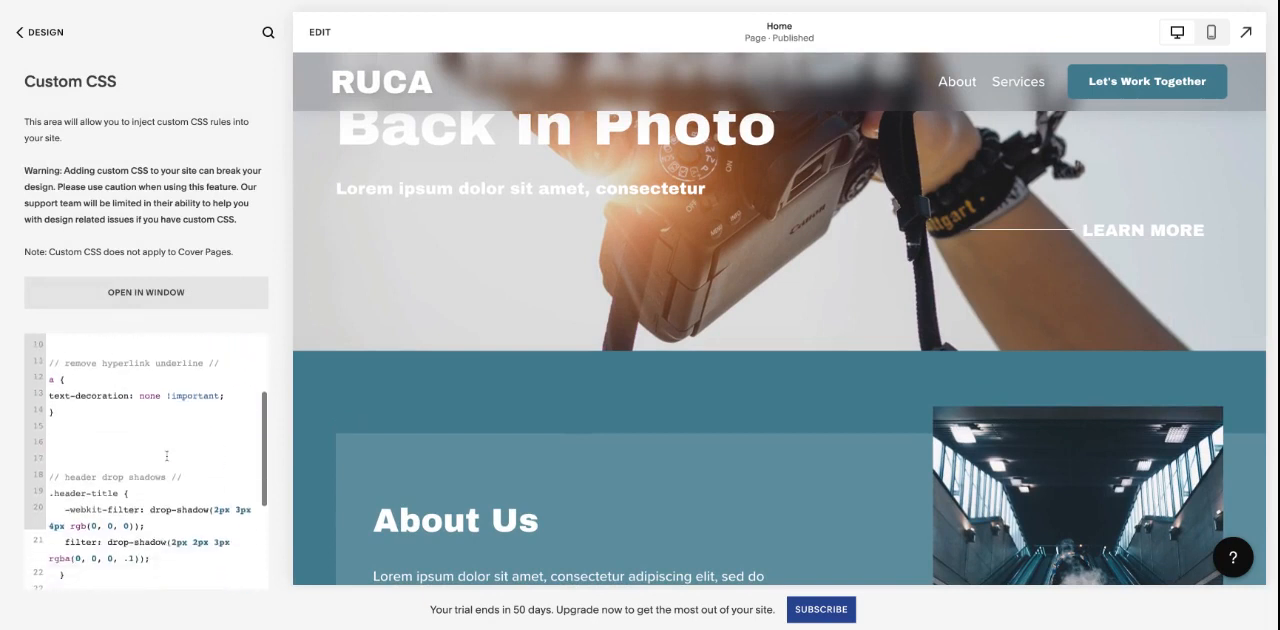
scroll(167, 456, "up", 4)
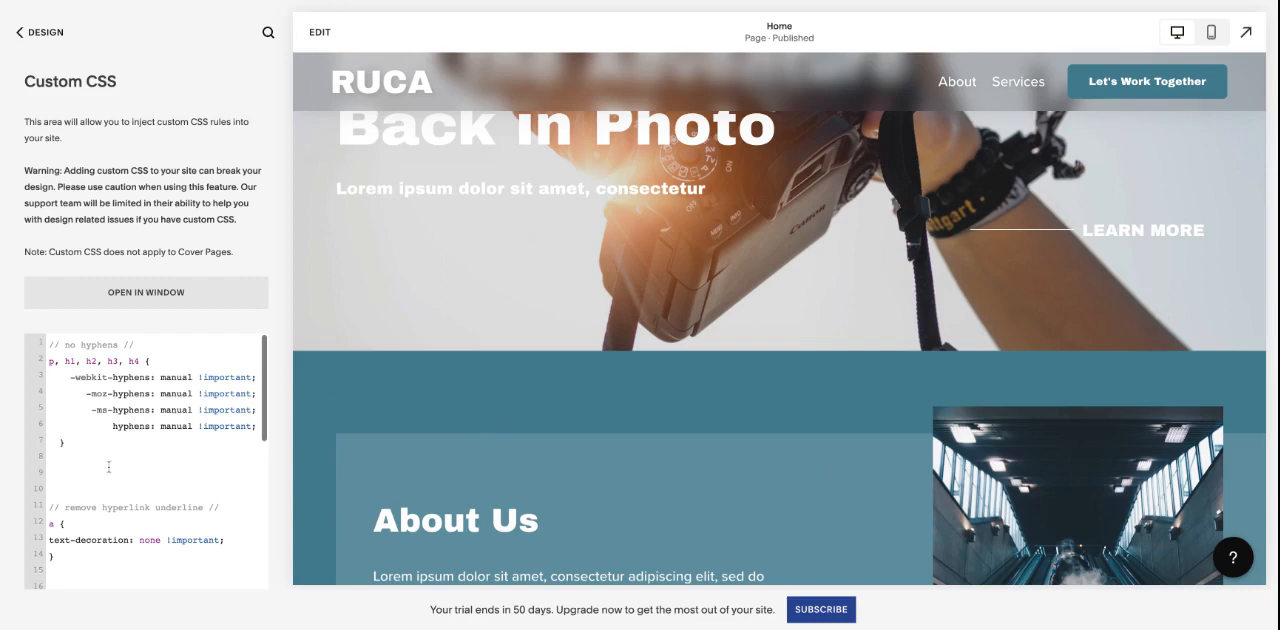
scroll(109, 467, "down", 5)
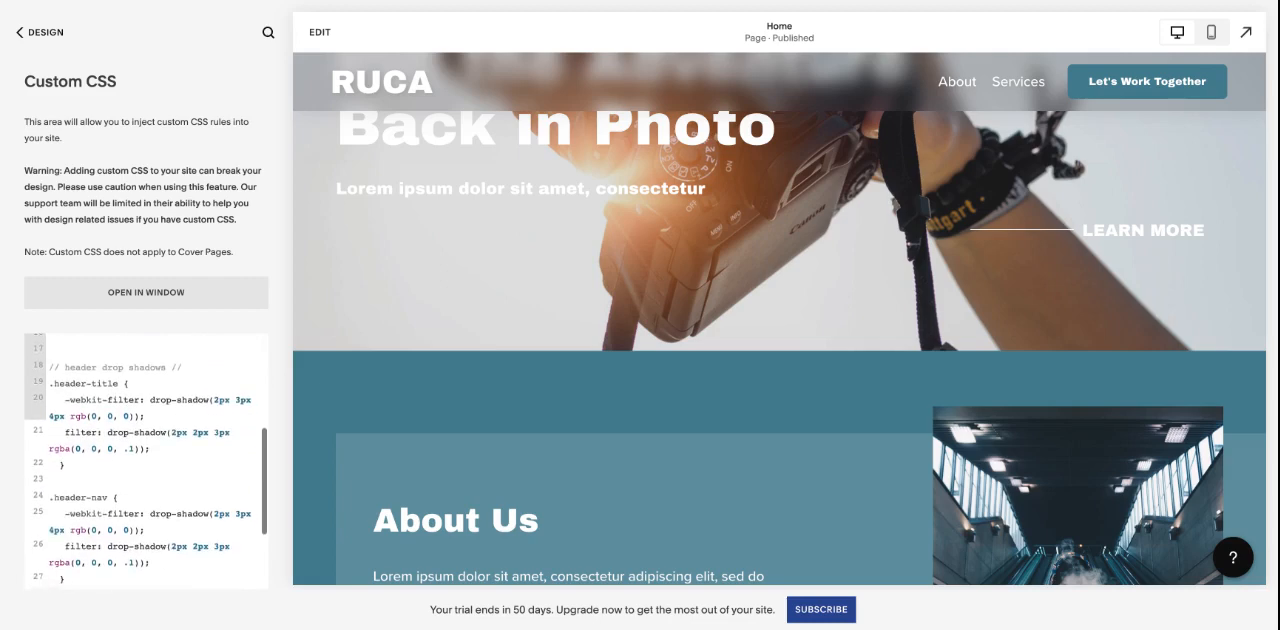
scroll(135, 426, "up", 5)
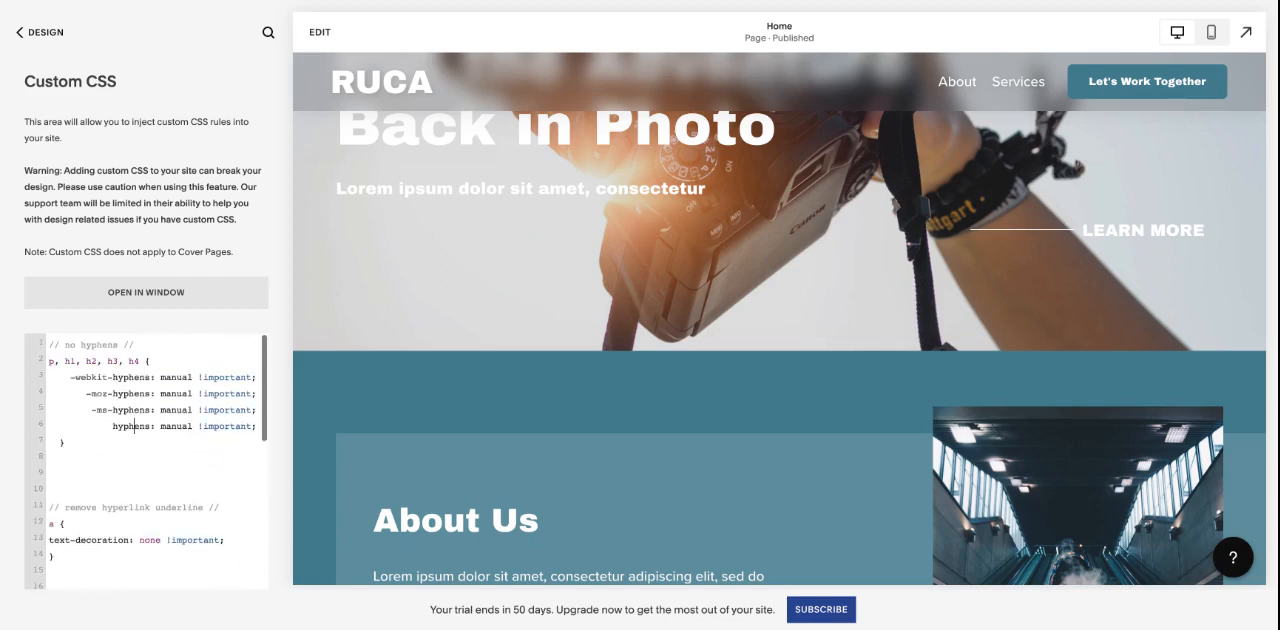
left_click(22, 32)
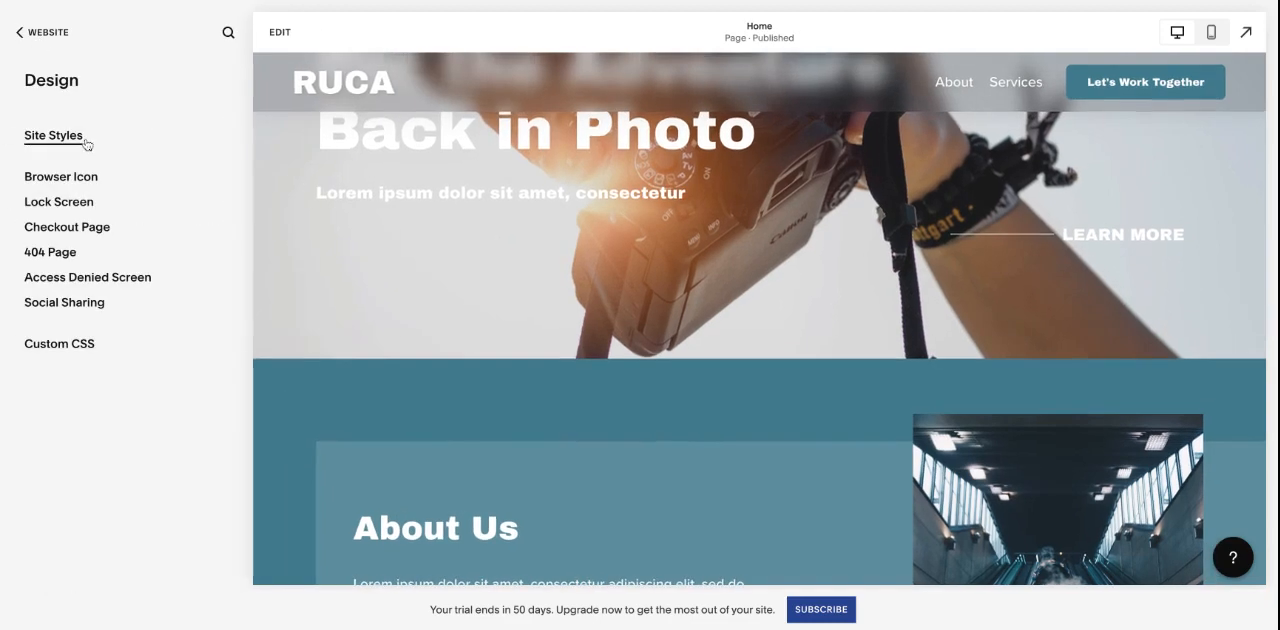
- Open the Site Styles and look over the Fonts settings for the font pack and global text styles
left_click(53, 135)
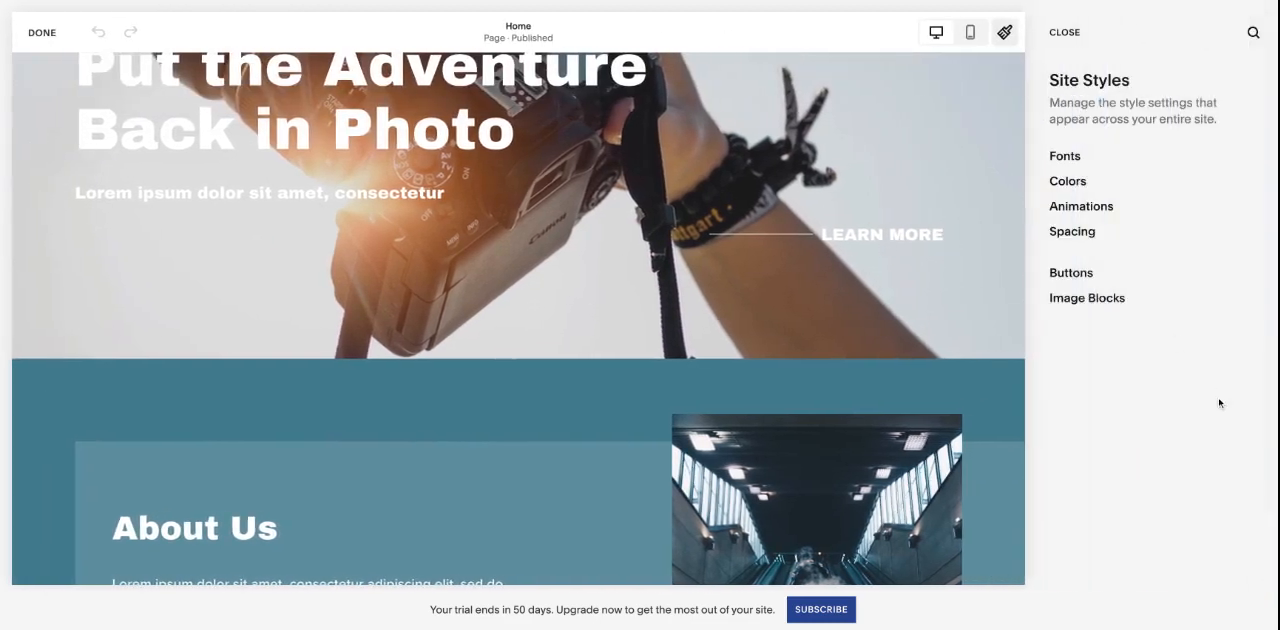
scroll(886, 409, "up", 3)
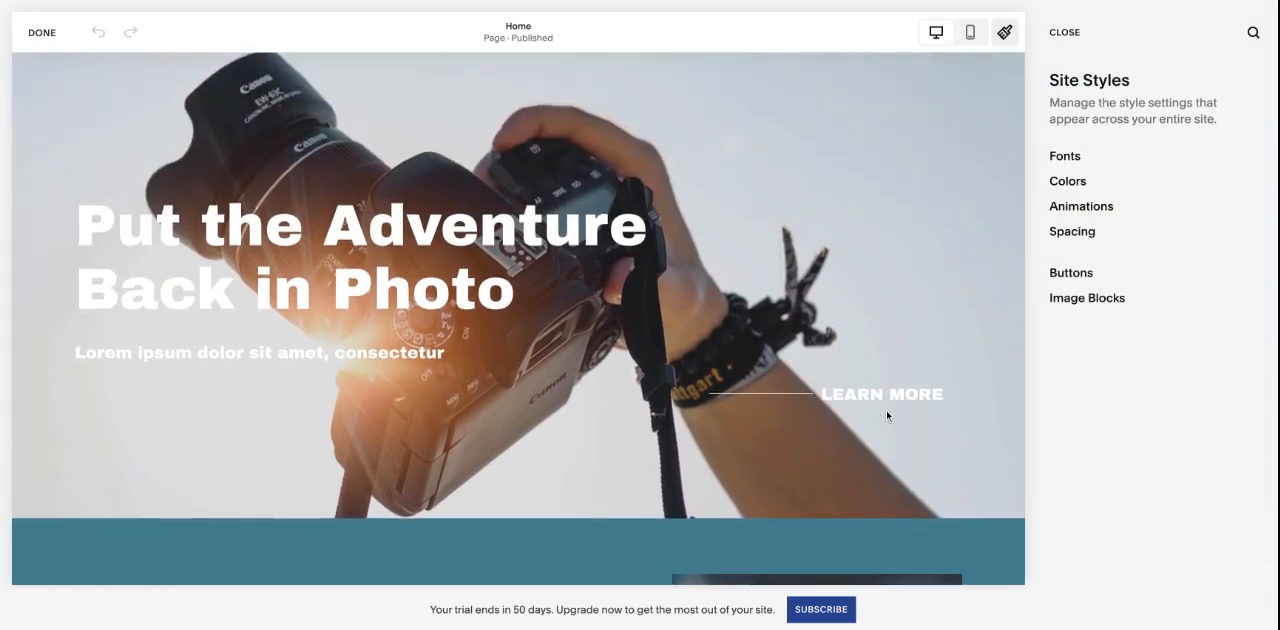
scroll(886, 409, "down", 2)
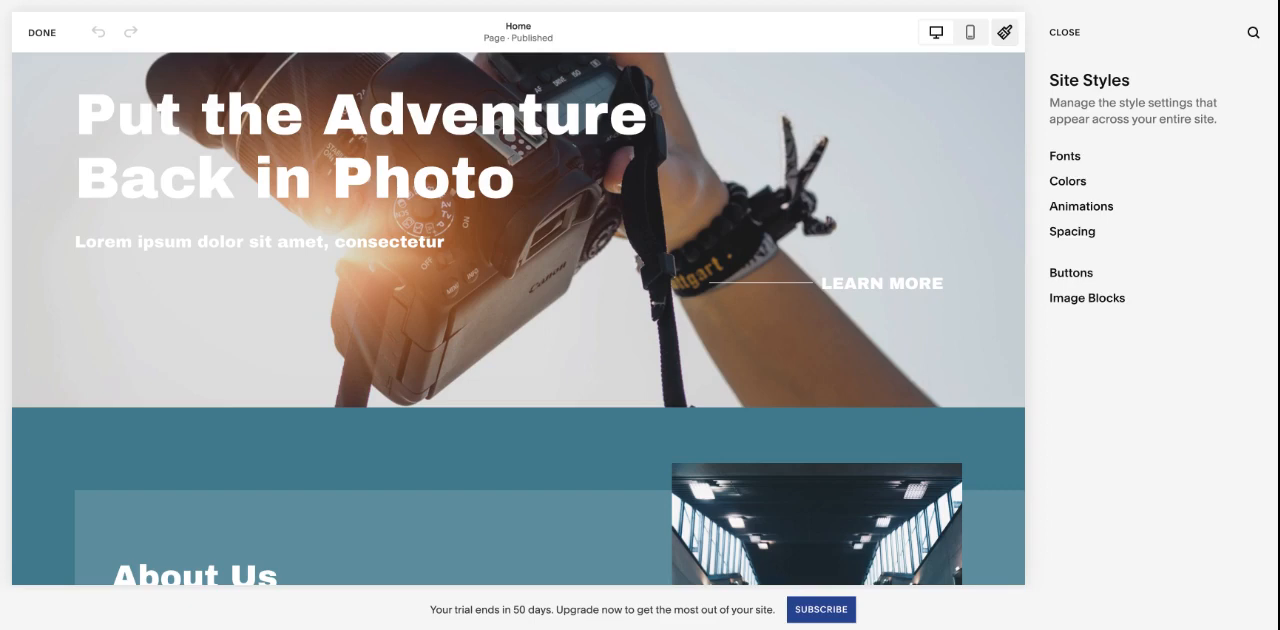
left_click(1090, 163)
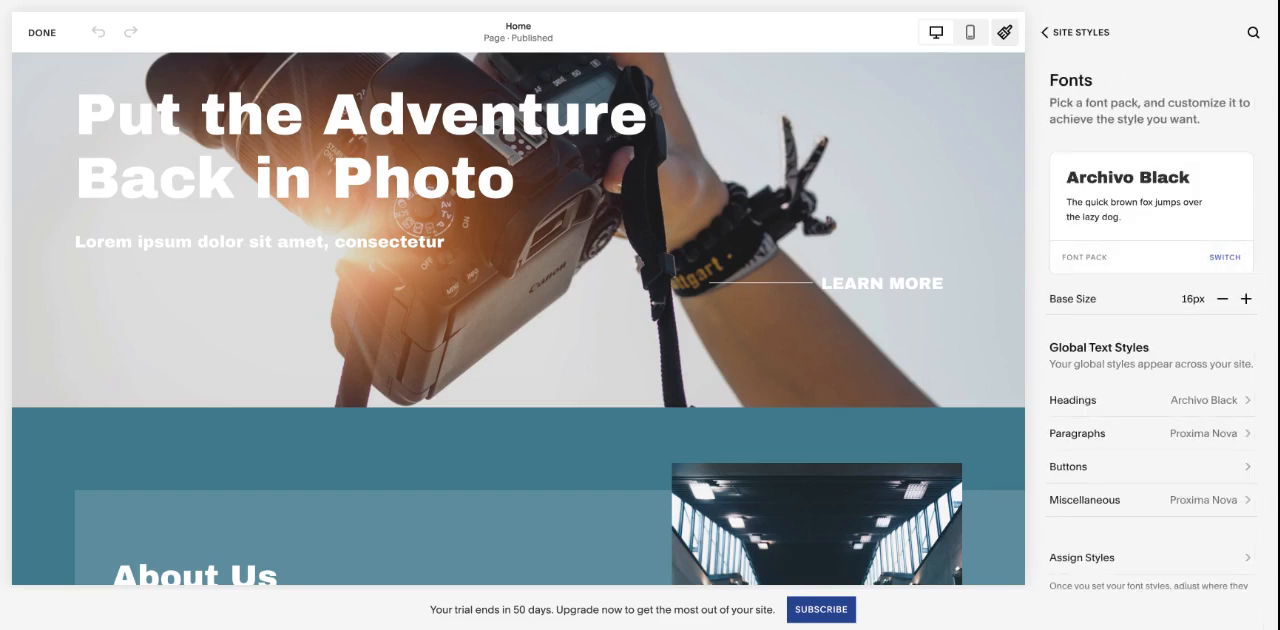
scroll(1150, 330, "down", 1)
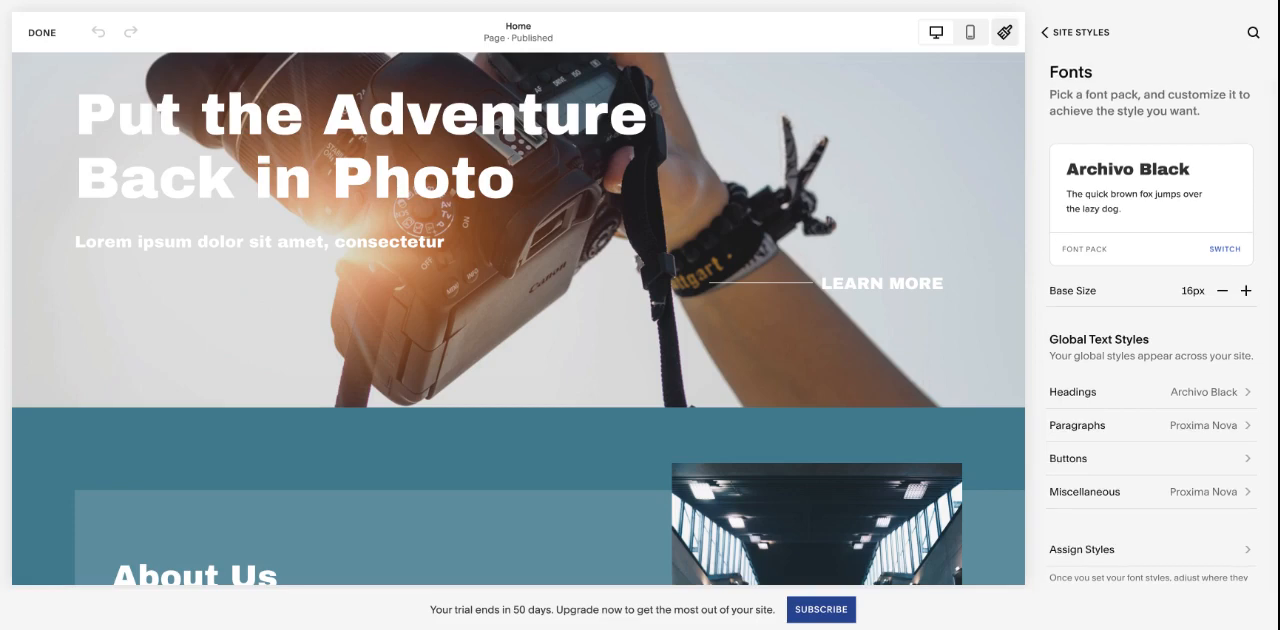
- Try Proxima Nova as the font family for Headings and switch back to Archivo Black
left_click(1124, 392)
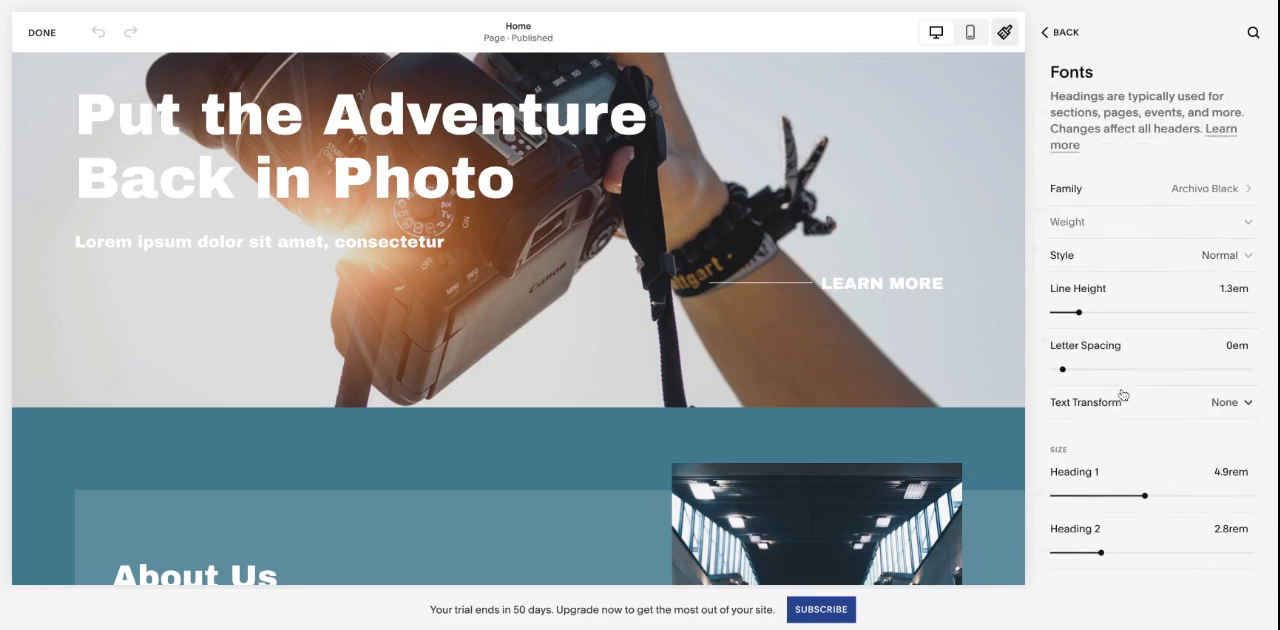
left_click(1191, 198)
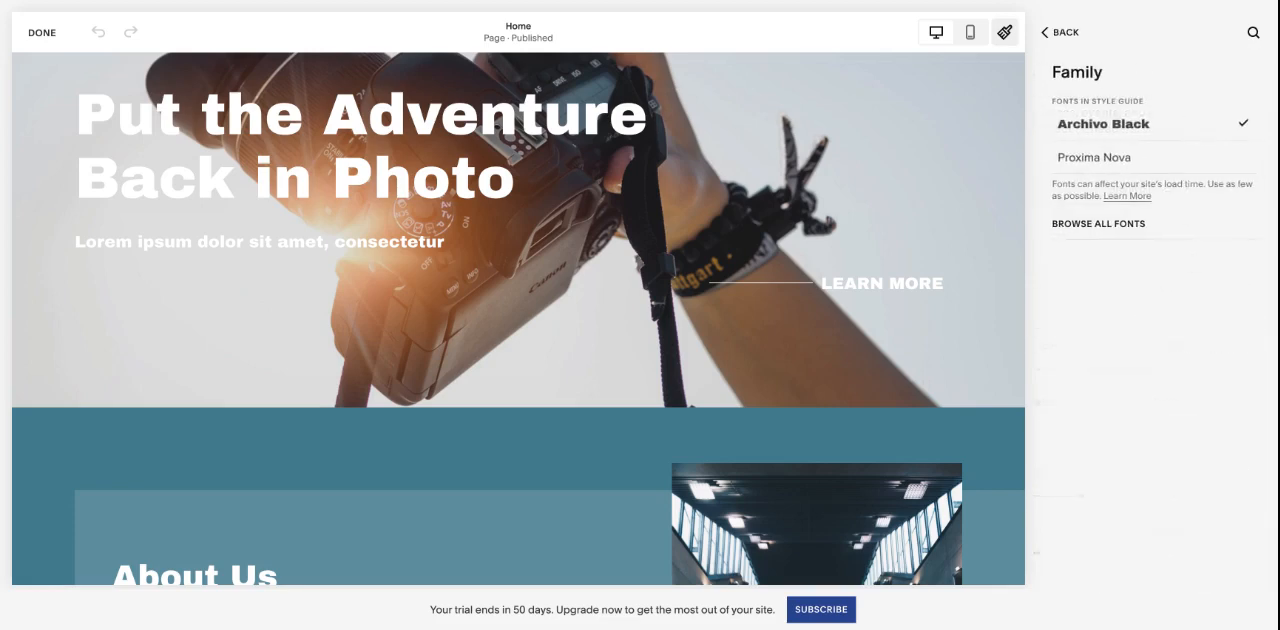
left_click(1108, 166)
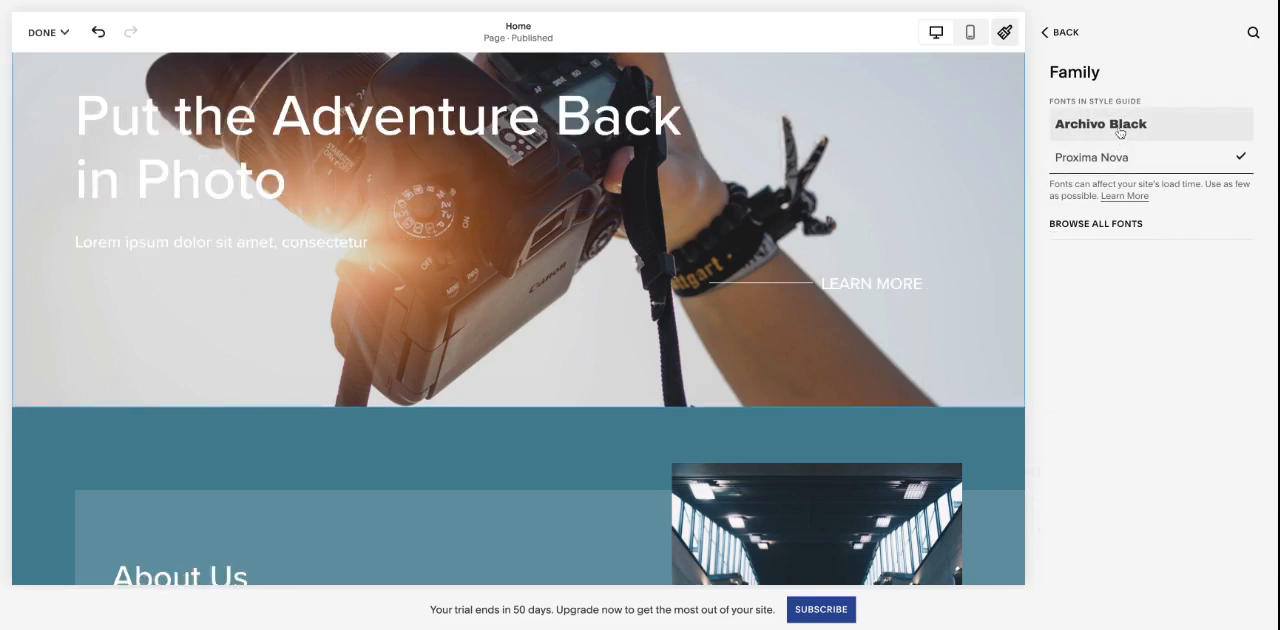
left_click(1120, 133)
- Browse the full list of available heading fonts and return to the heading font settings without choosing another one
left_click(1110, 222)
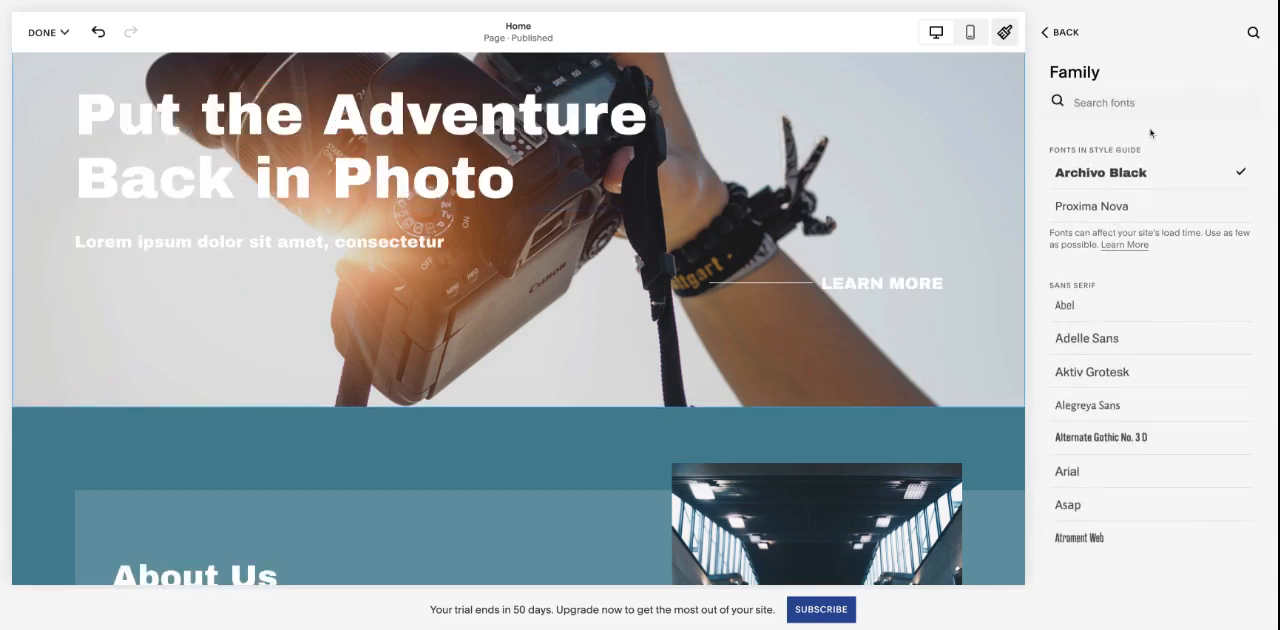
scroll(1145, 283, "down", 15)
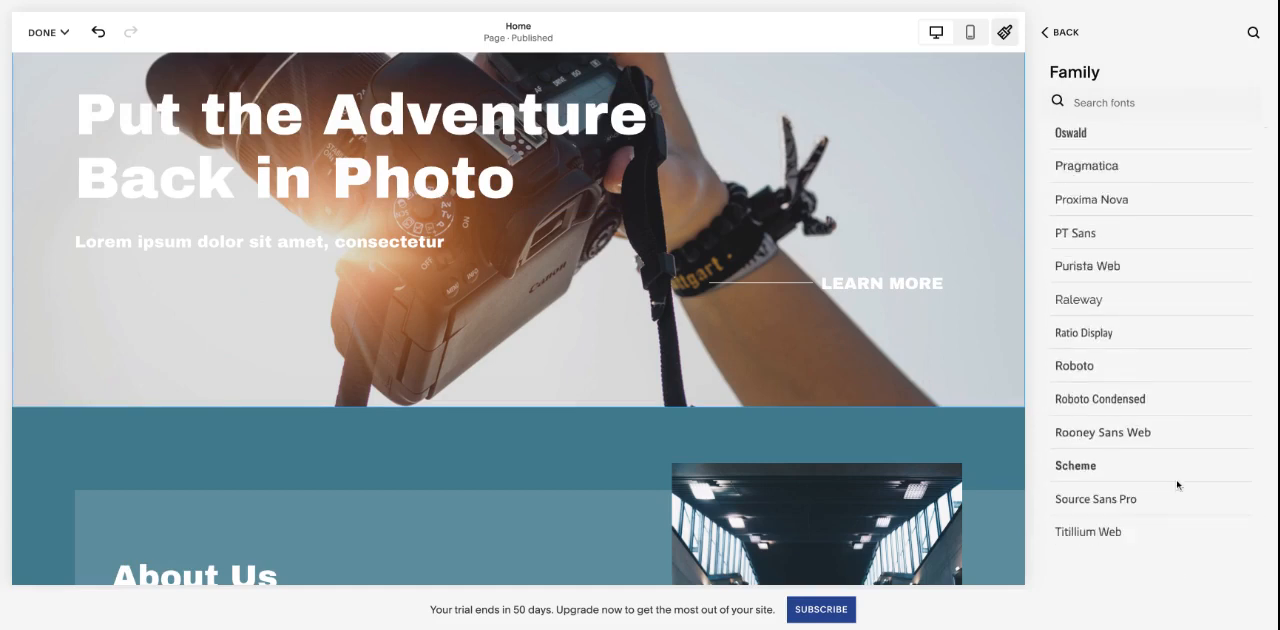
scroll(1168, 370, "down", 10)
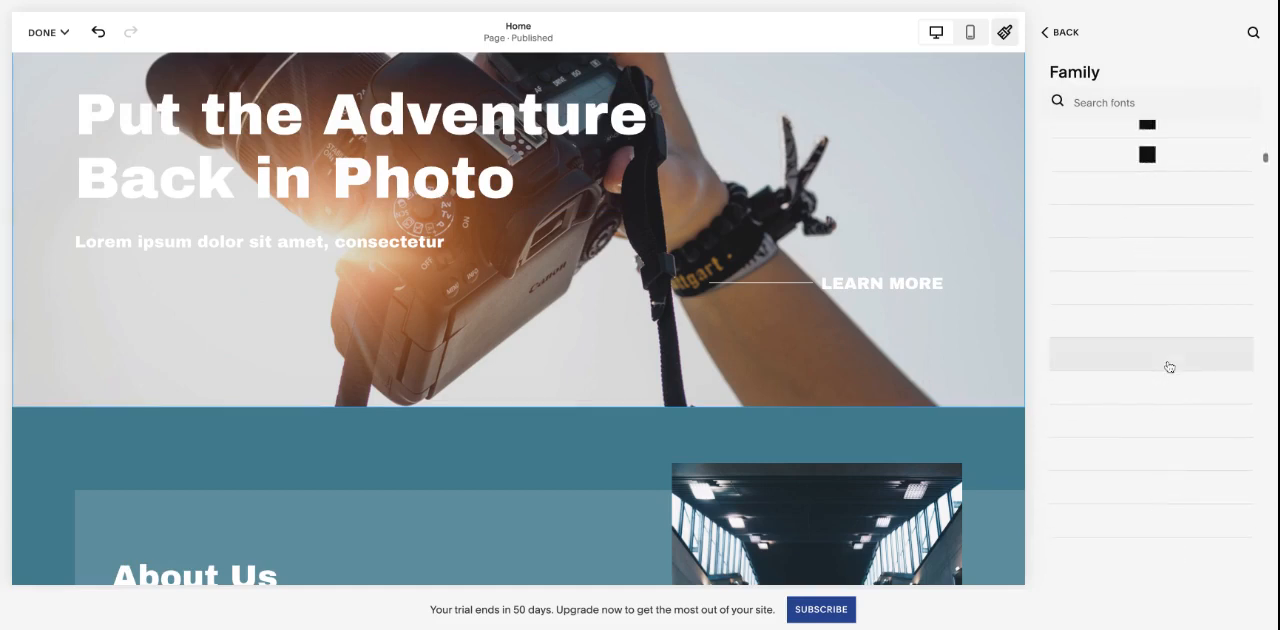
scroll(1169, 367, "down", 10)
scroll(1169, 367, "up", 15)
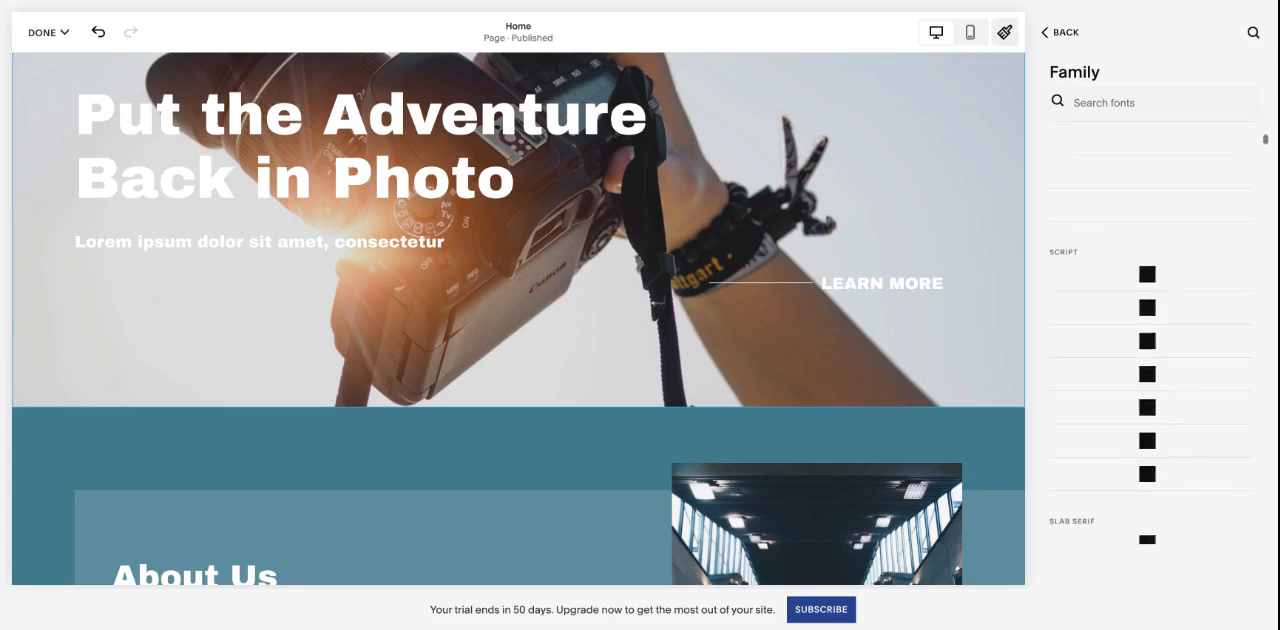
scroll(1150, 330, "up", 20)
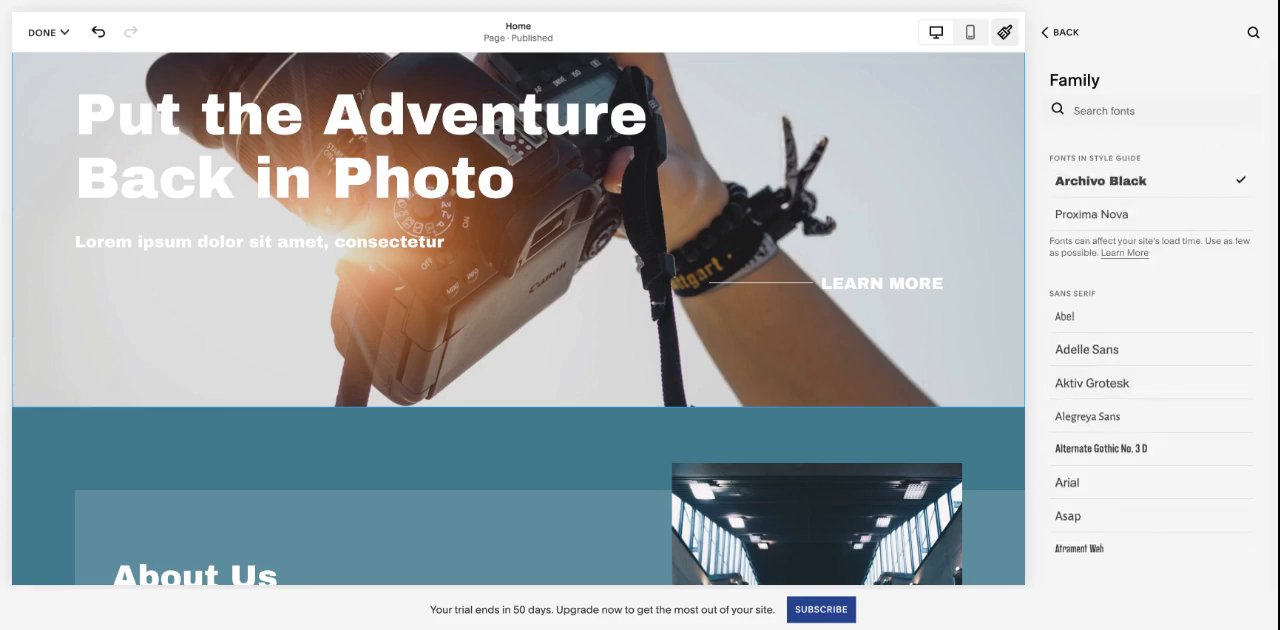
left_click(1076, 38)
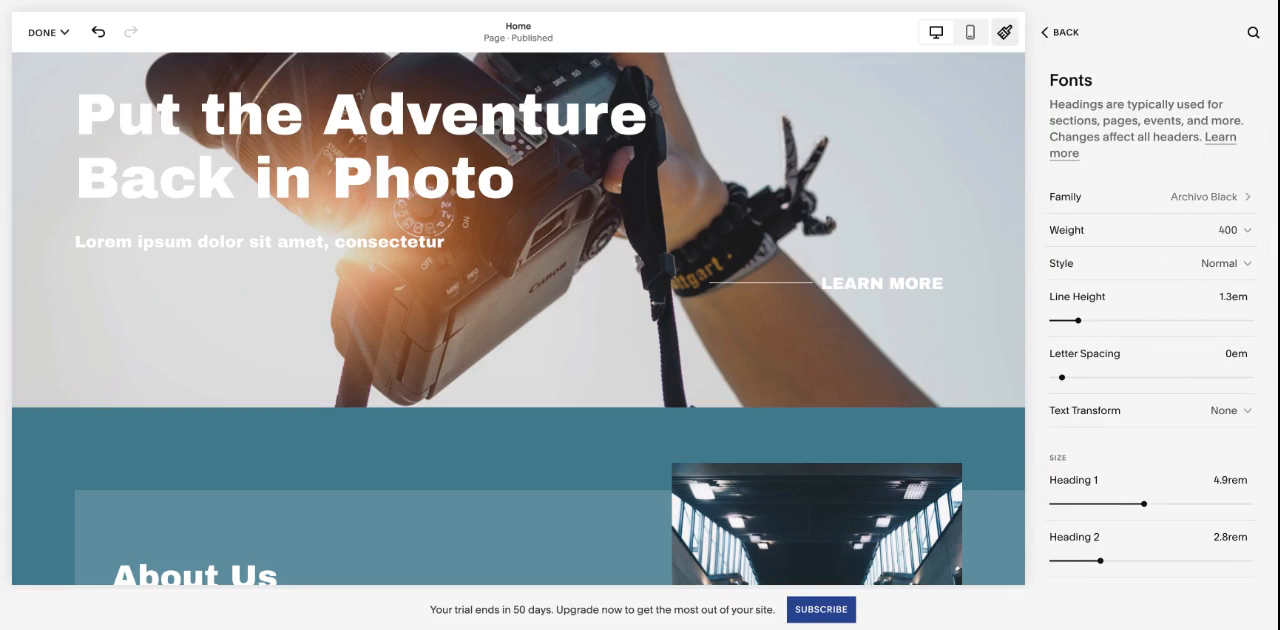
- Check the Weight and Style options and the Line Height control for the headings
left_click(1160, 238)
left_click(1160, 236)
left_click(1190, 258)
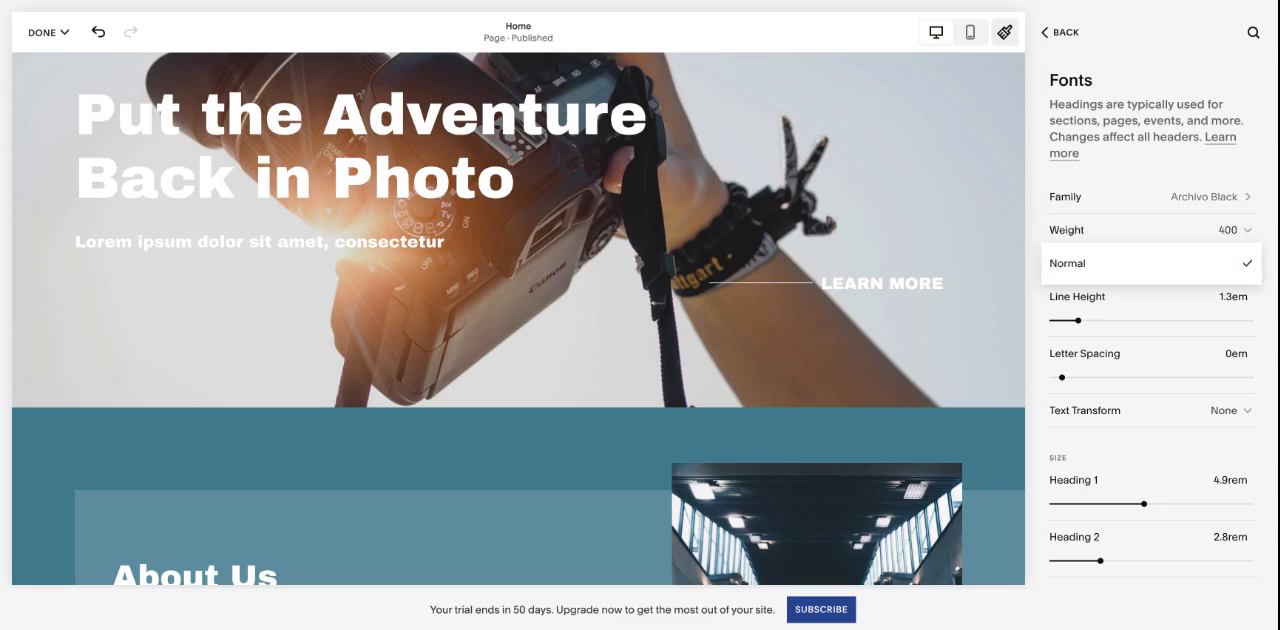
left_click(1109, 265)
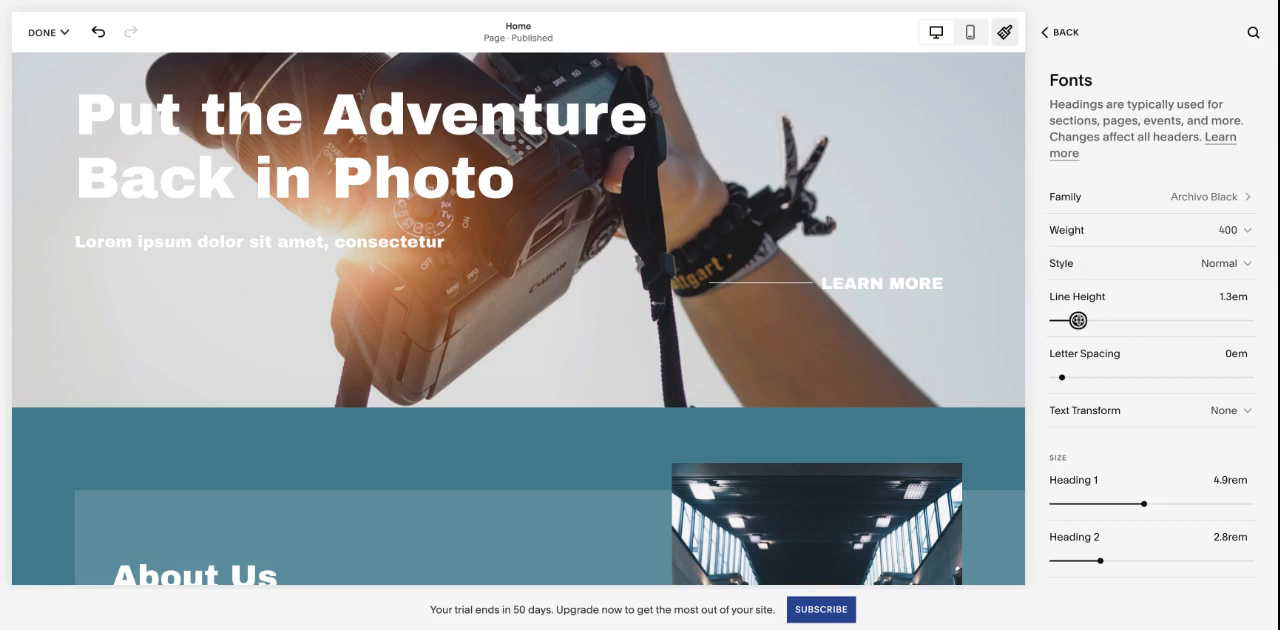
mouse_move(1078, 320)
left_mouse_down()
mouse_move(1091, 320)
mouse_move(1078, 320)
left_mouse_up()
- Check the Text Transform options for the headings and the size settings for Heading 1 to Heading 4
scroll(1167, 305, "down", 1)
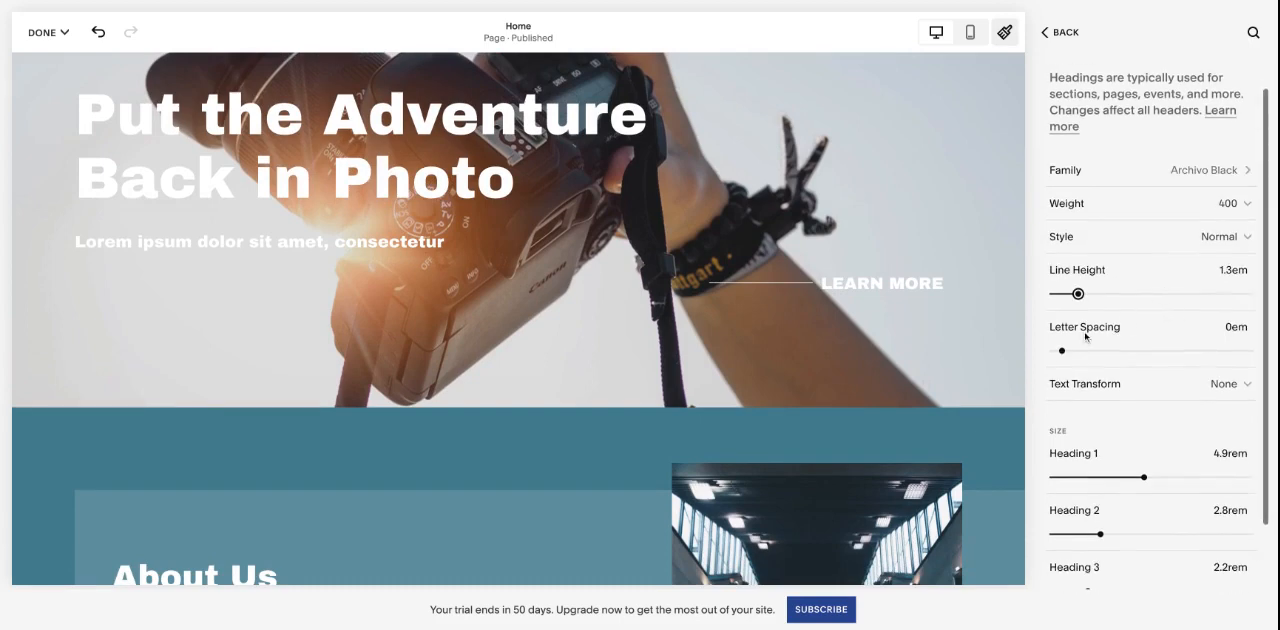
scroll(1133, 372, "down", 1)
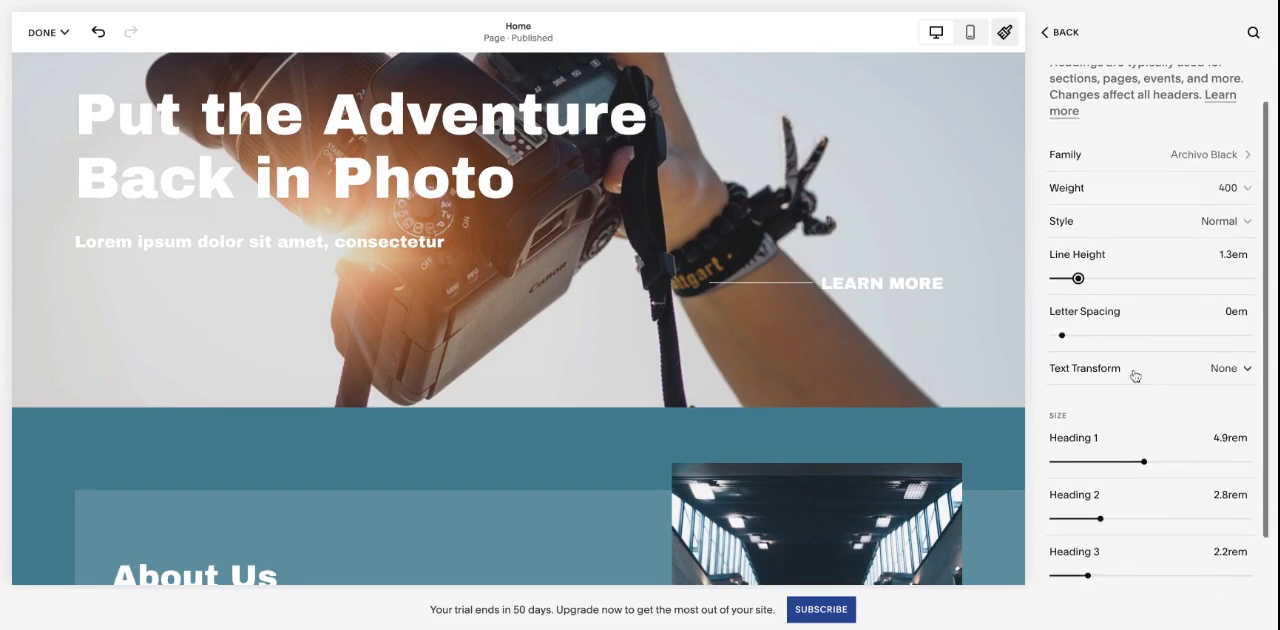
left_click(1134, 370)
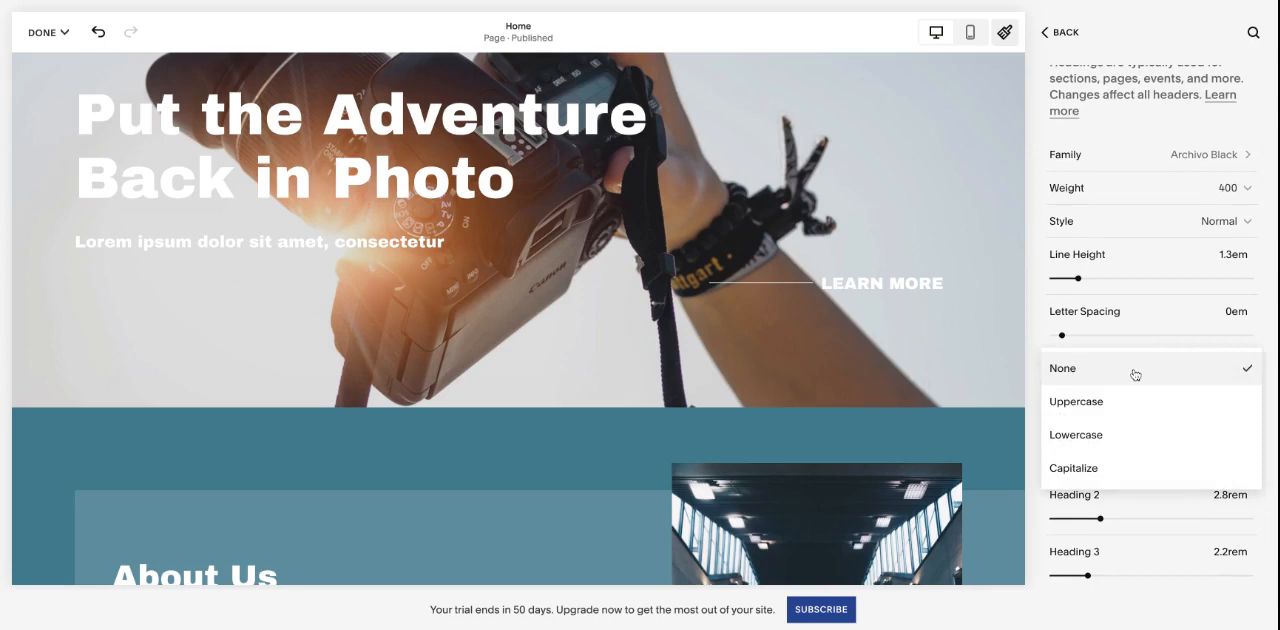
left_click(1039, 386)
scroll(1200, 368, "down", 3)
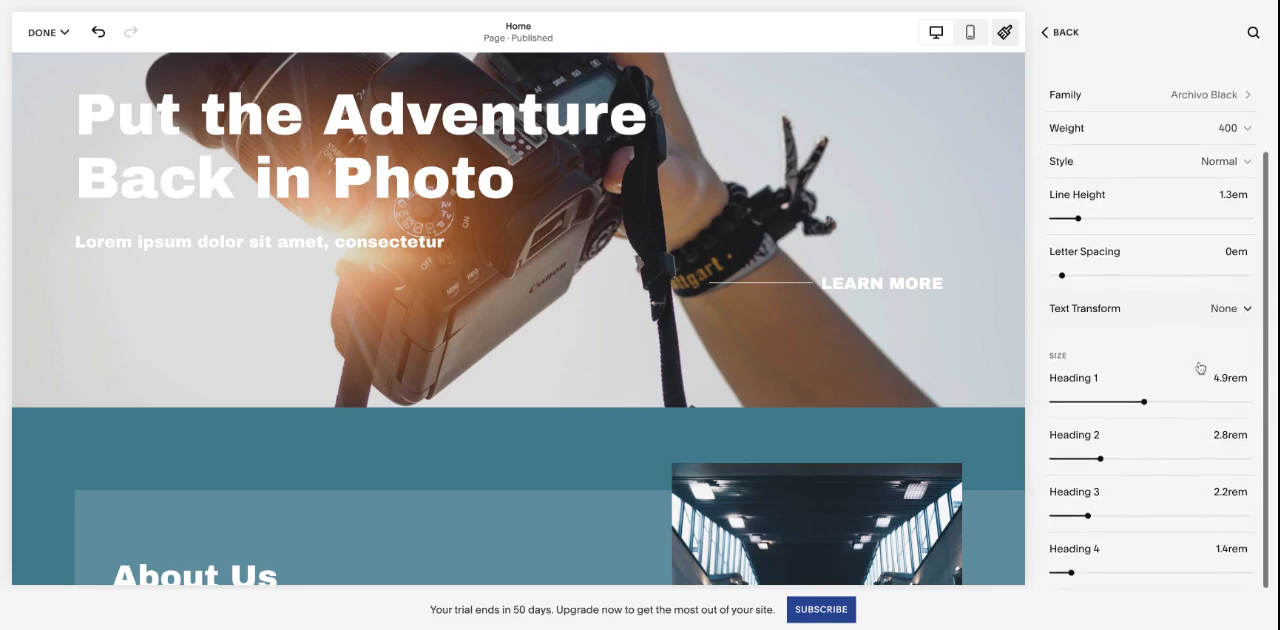
scroll(921, 345, "down", 1)
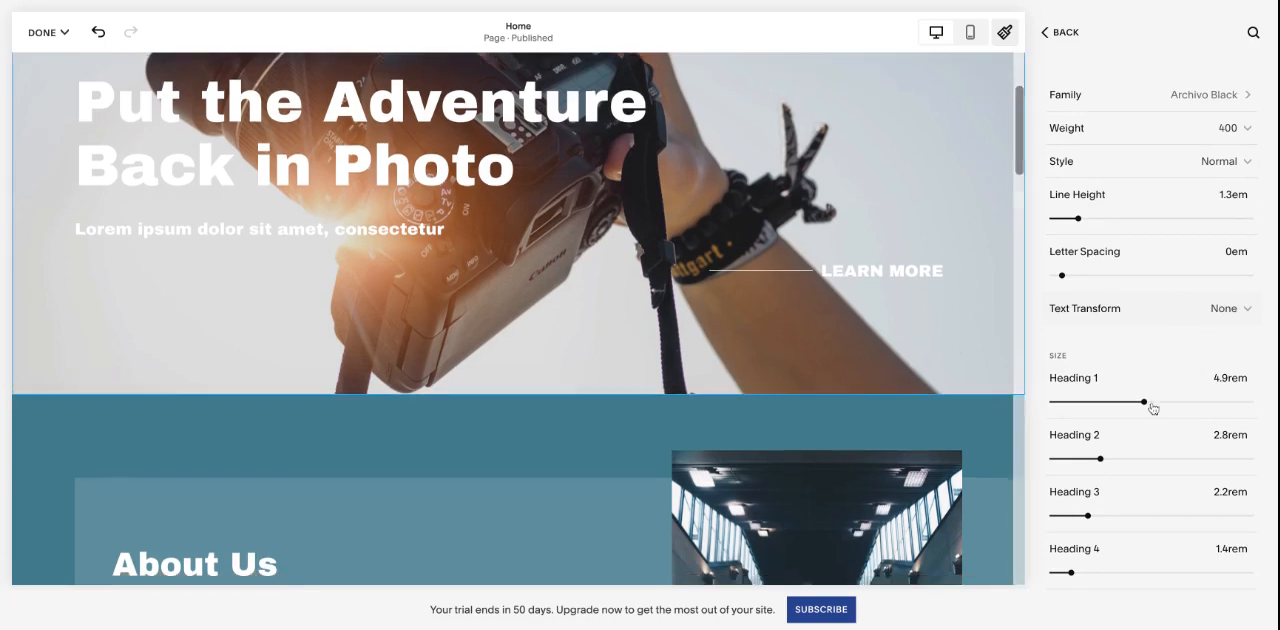
- Compare the headings across the Home page with the Heading 1 to Heading 4 size settings, then return to the Fonts overview
scroll(555, 205, "up", 3)
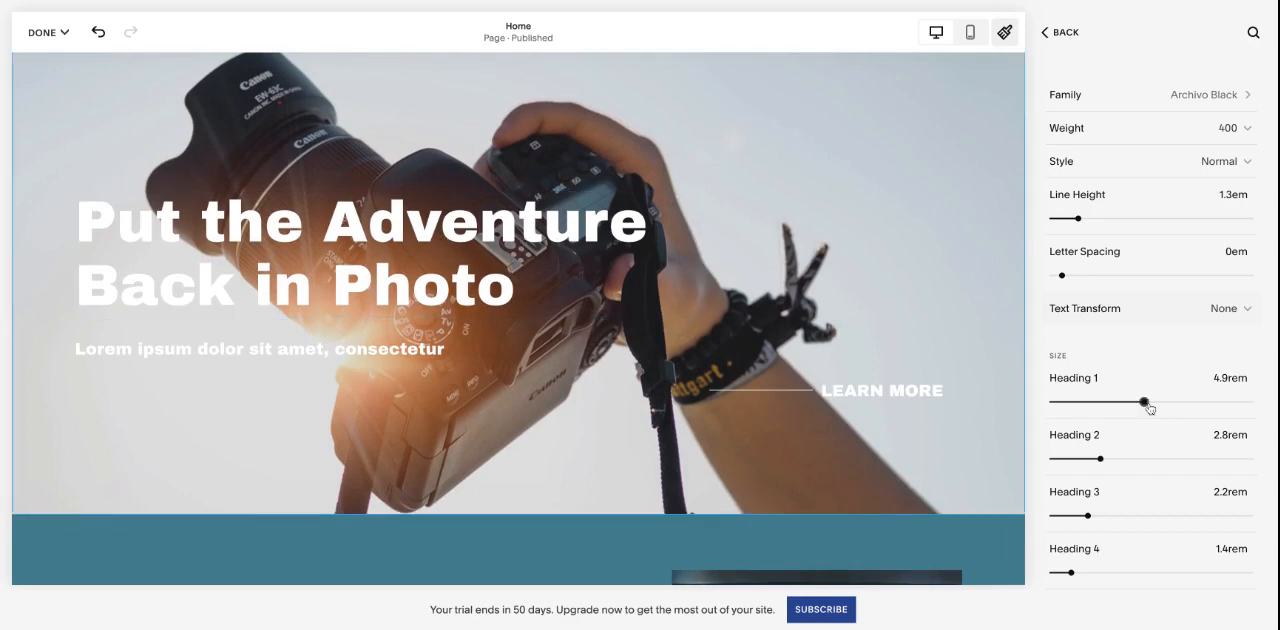
scroll(705, 254, "down", 10)
scroll(705, 254, "down", 2)
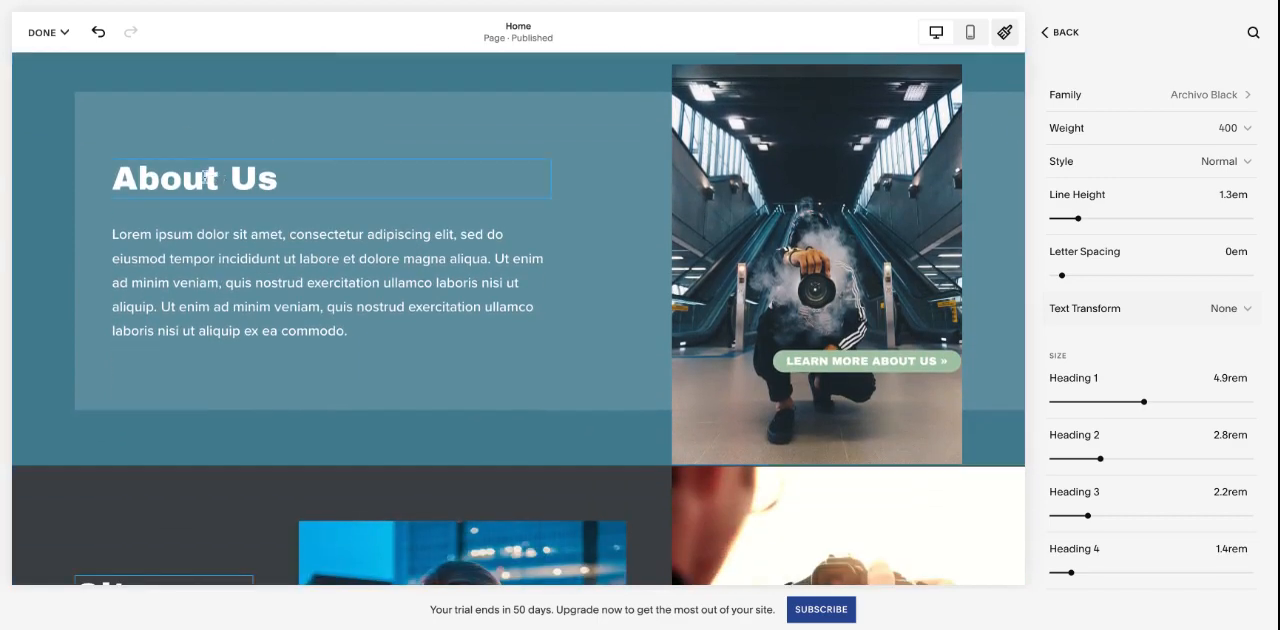
scroll(586, 258, "down", 8)
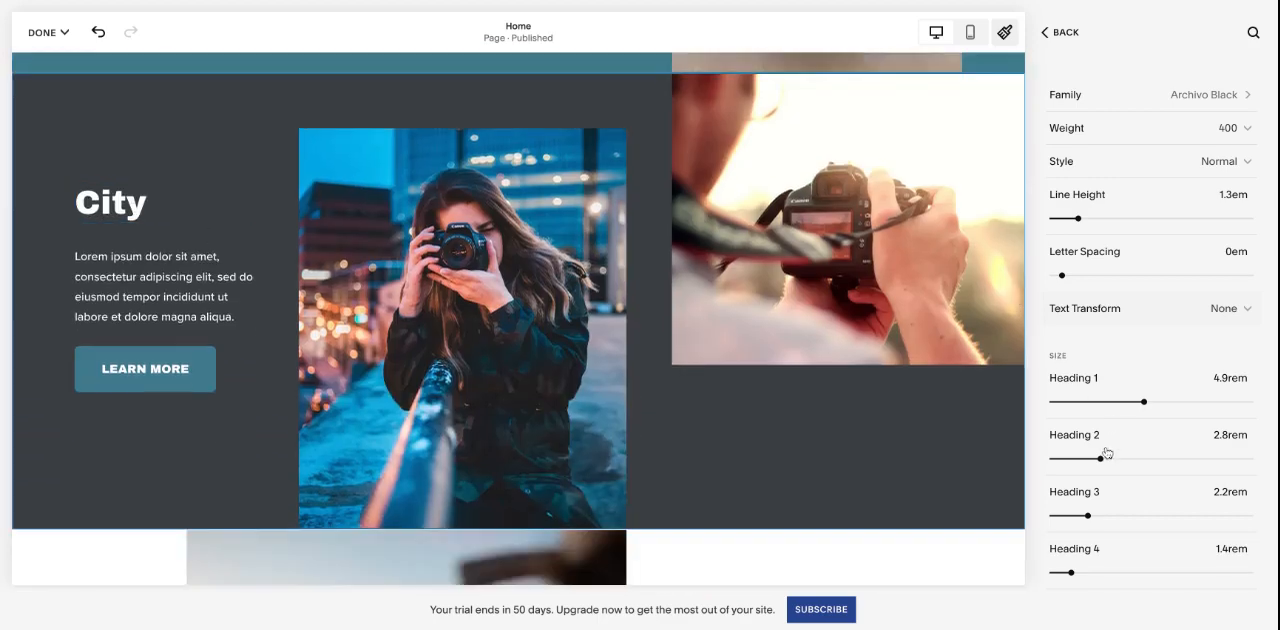
scroll(717, 378, "down", 20)
scroll(718, 378, "down", 18)
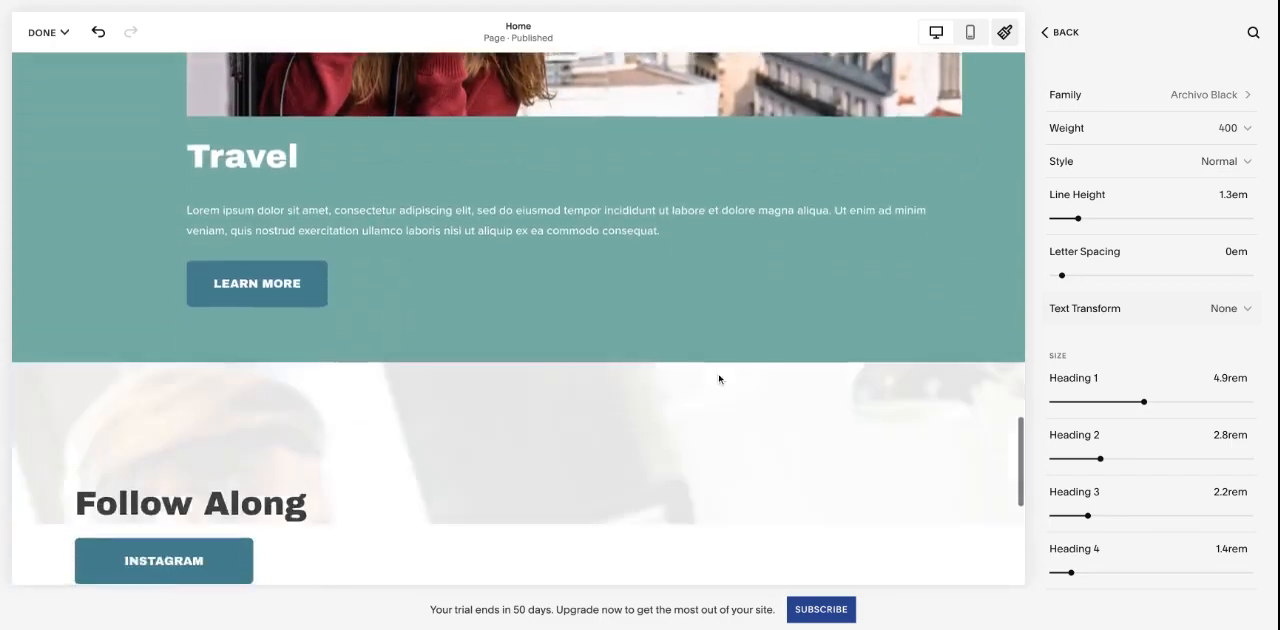
scroll(718, 378, "up", 20)
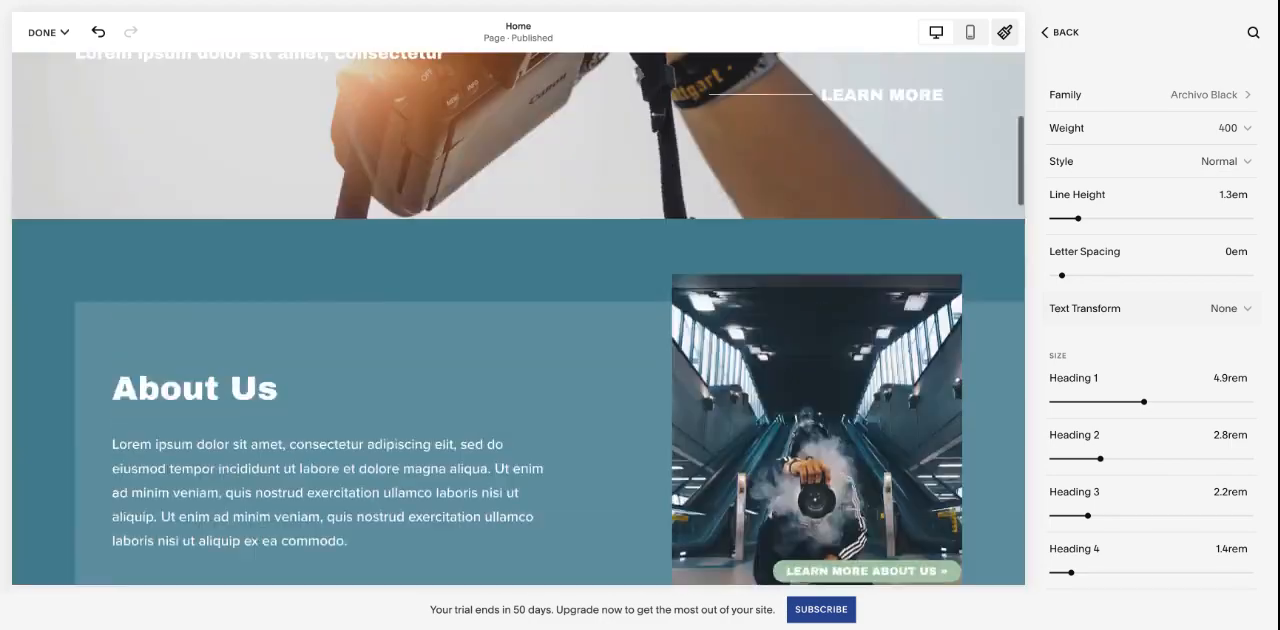
scroll(1180, 330, "down", 1)
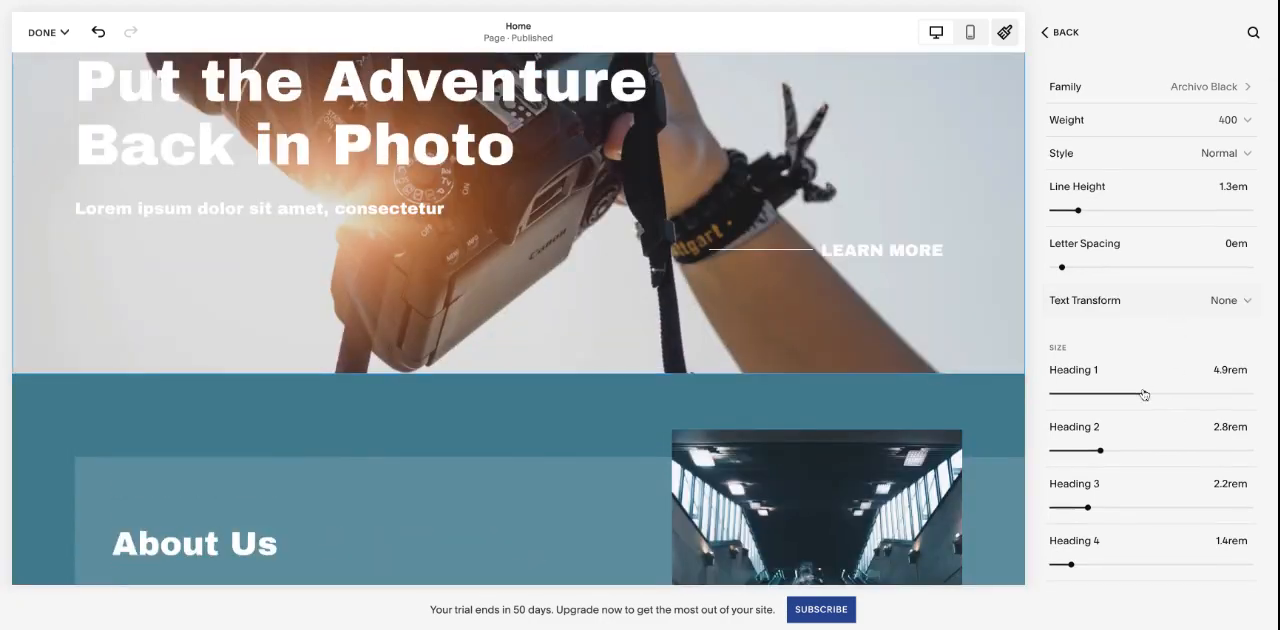
scroll(797, 418, "up", 5)
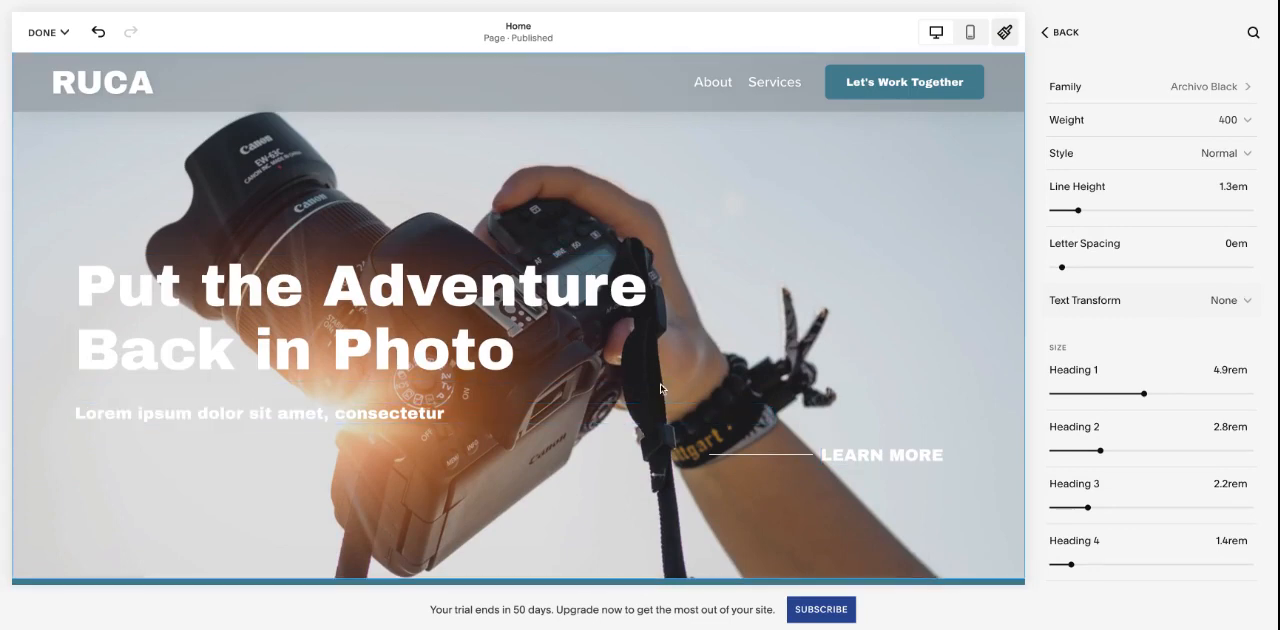
scroll(1259, 178, "up", 3)
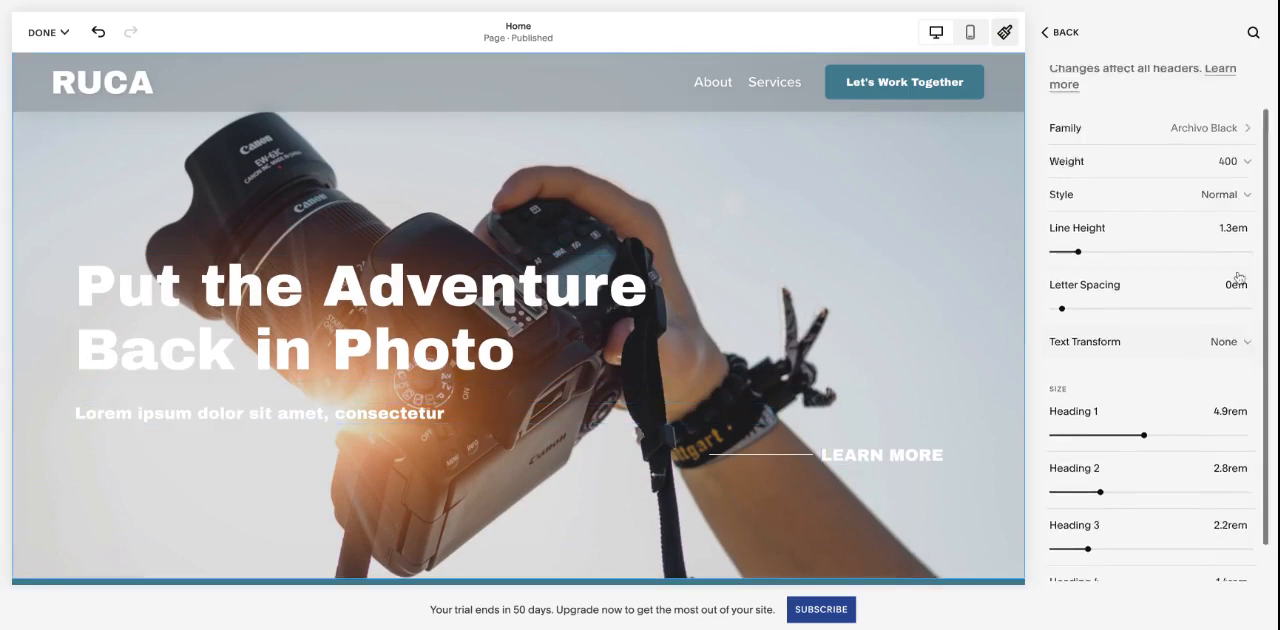
left_click(1062, 33)
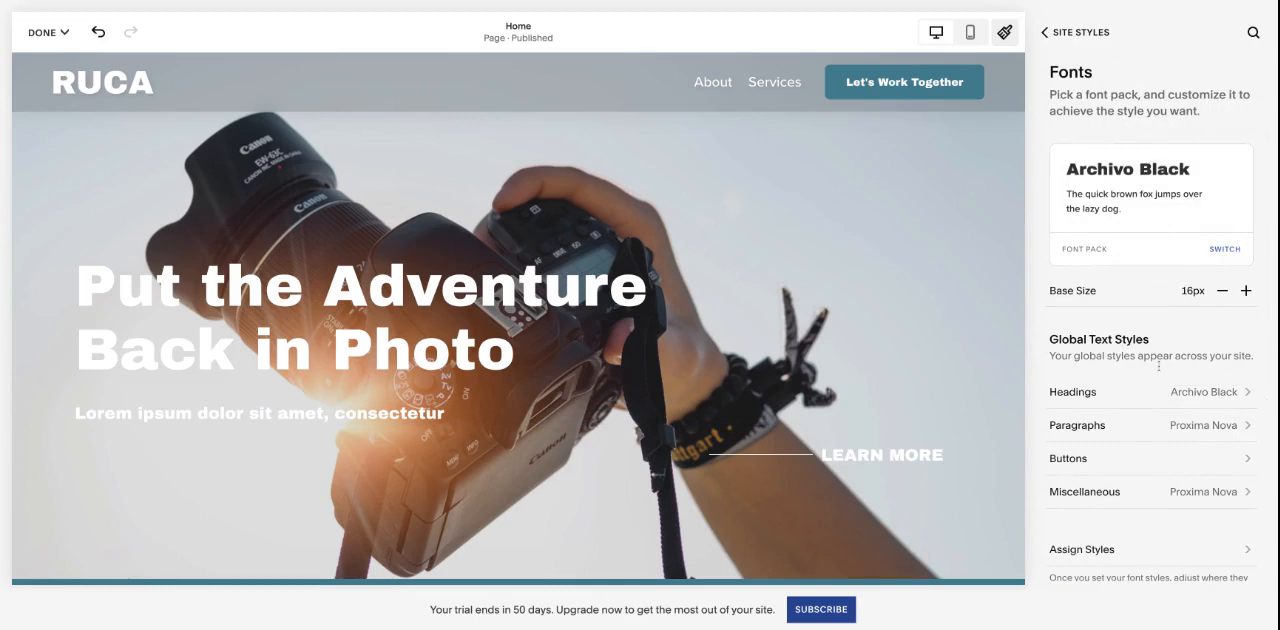
- Review the global Paragraphs font settings alongside the About Us text and return to the Fonts overview
scroll(1135, 390, "down", 1)
left_click(1130, 380)
scroll(825, 354, "down", 1)
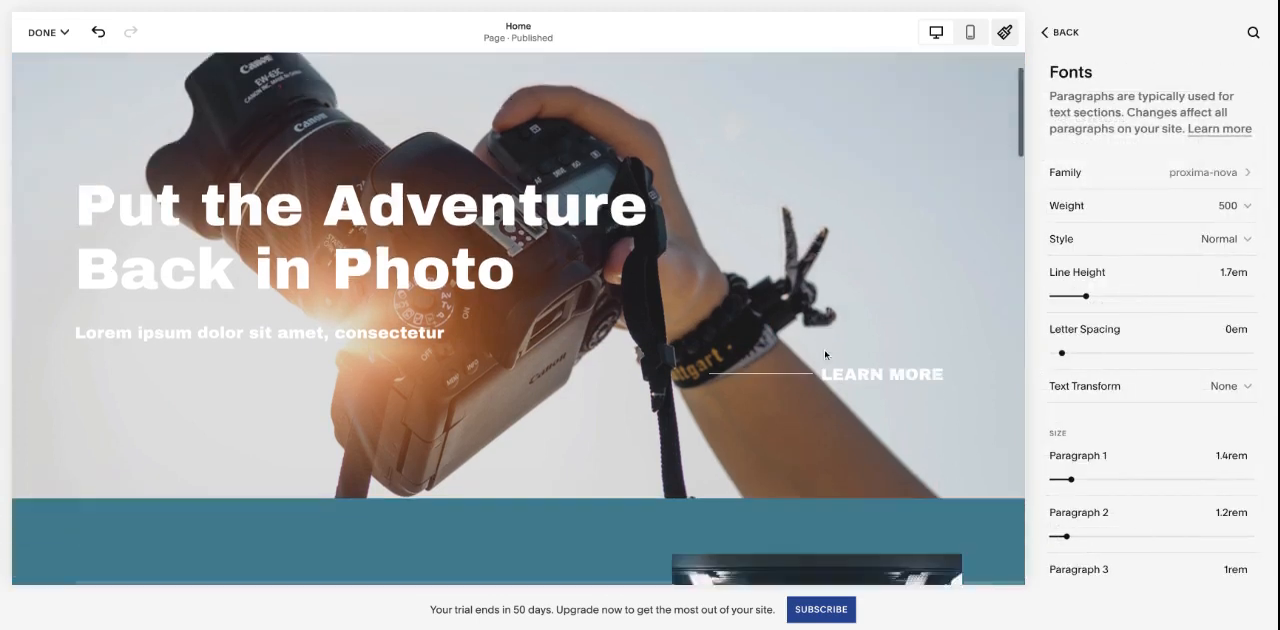
scroll(825, 354, "down", 4)
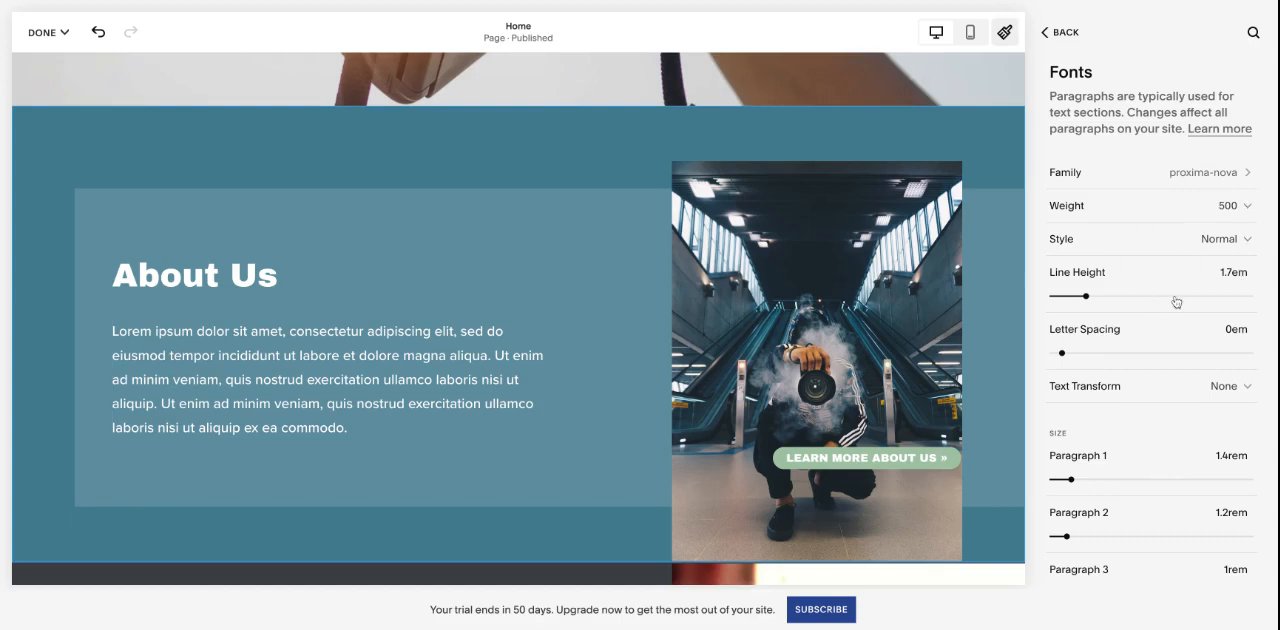
scroll(1169, 273, "down", 1)
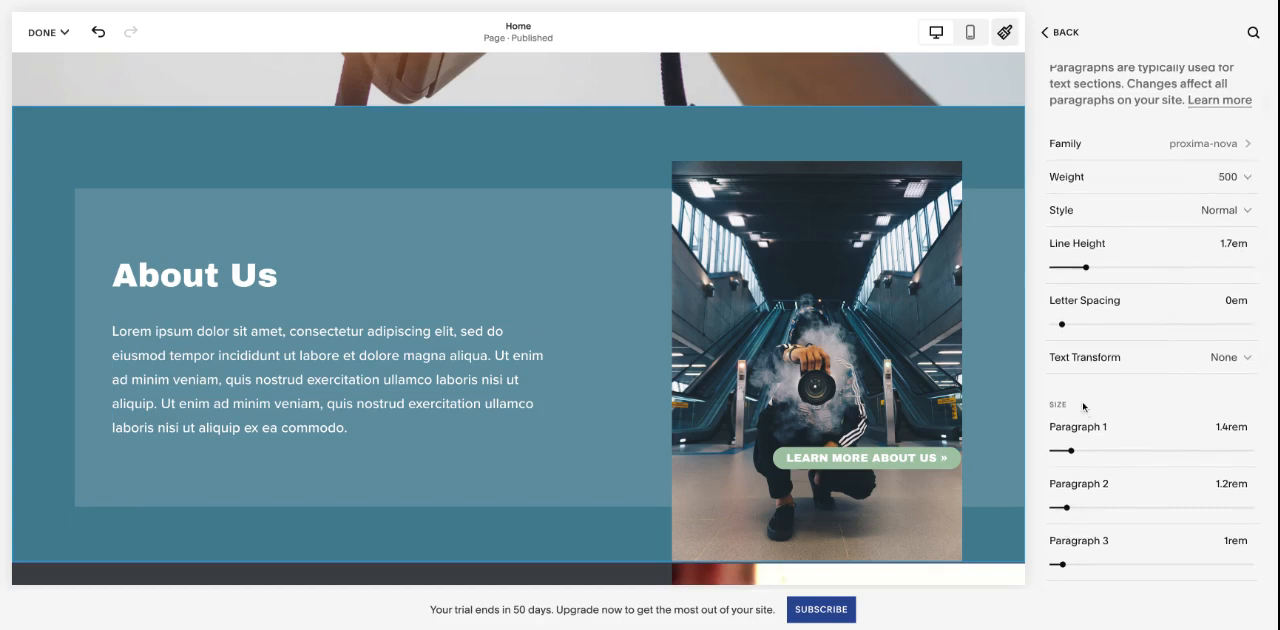
left_click(1063, 34)
- Open the global Buttons font settings and examine the different buttons across the Home page
scroll(1150, 260, "down", 1)
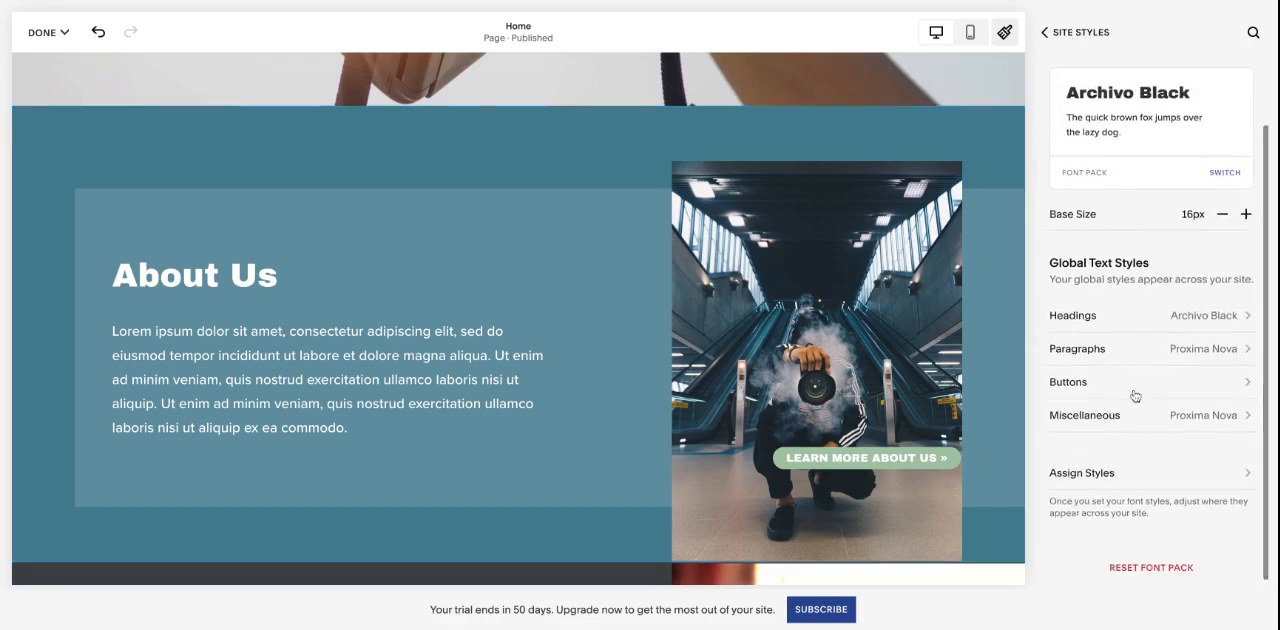
left_click(1062, 384)
scroll(886, 387, "up", 2)
scroll(886, 387, "up", 2)
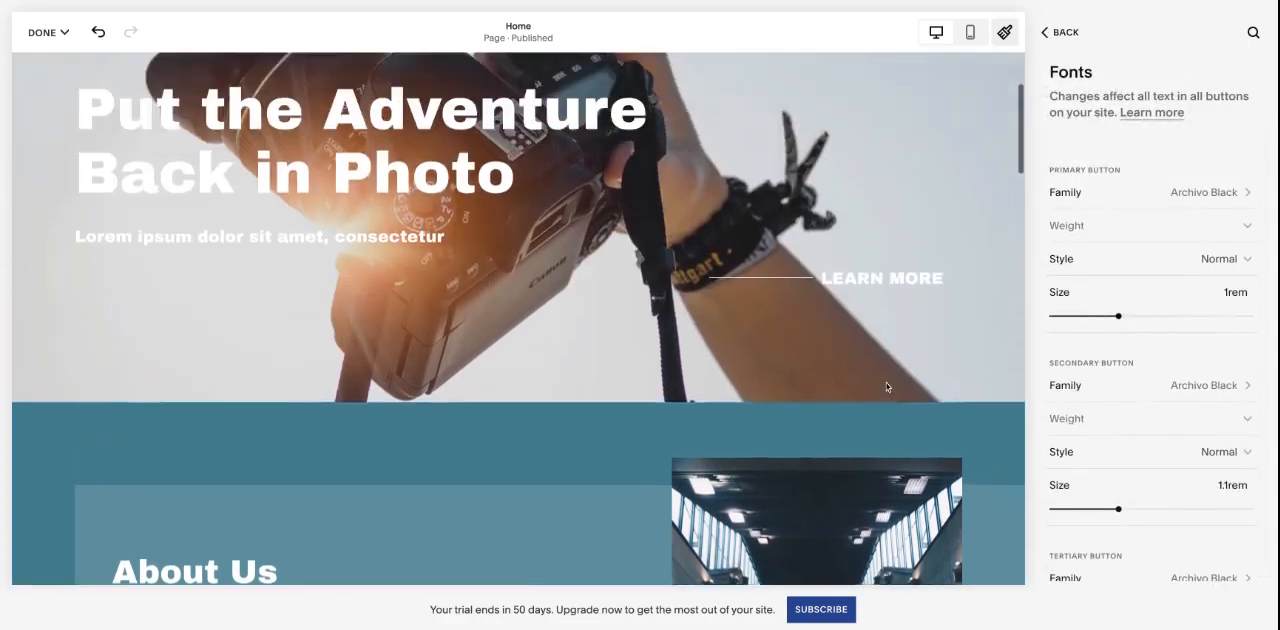
scroll(886, 387, "down", 10)
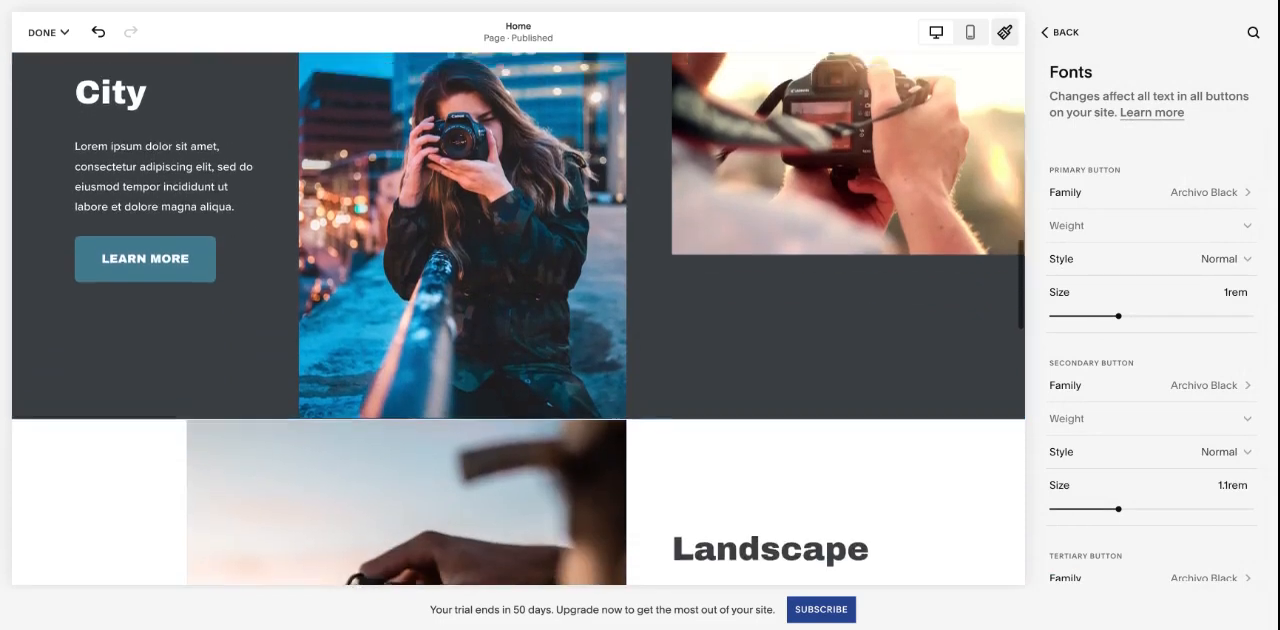
scroll(878, 258, "up", 4)
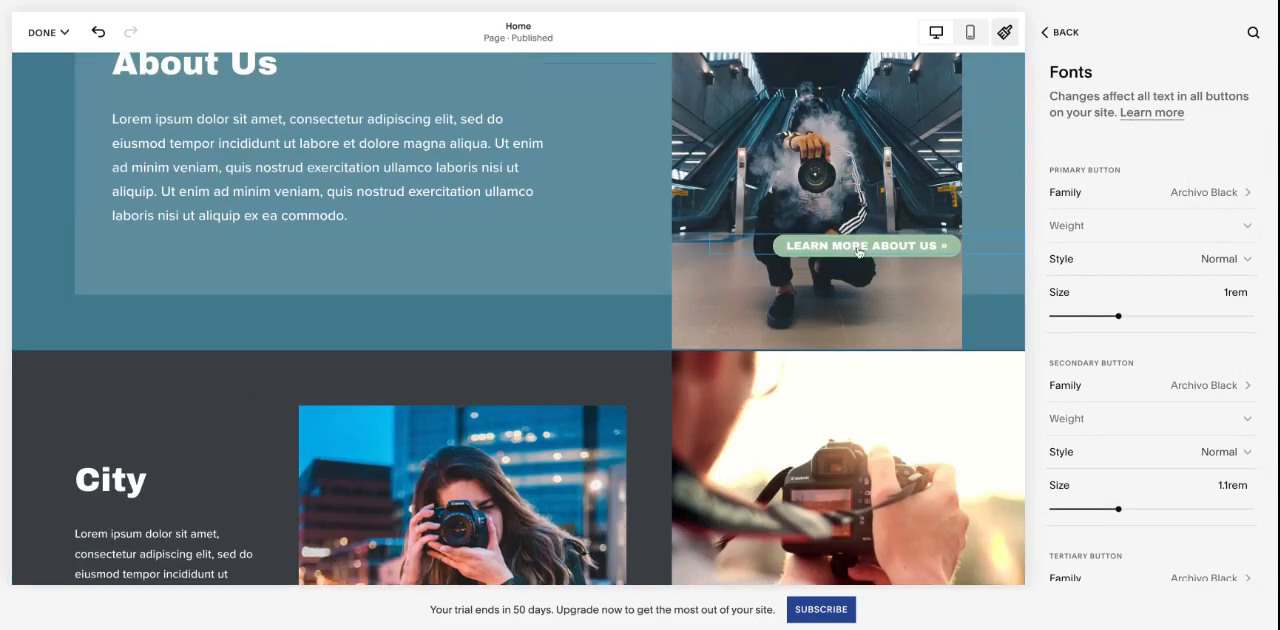
scroll(878, 258, "down", 3)
scroll(875, 258, "up", 1)
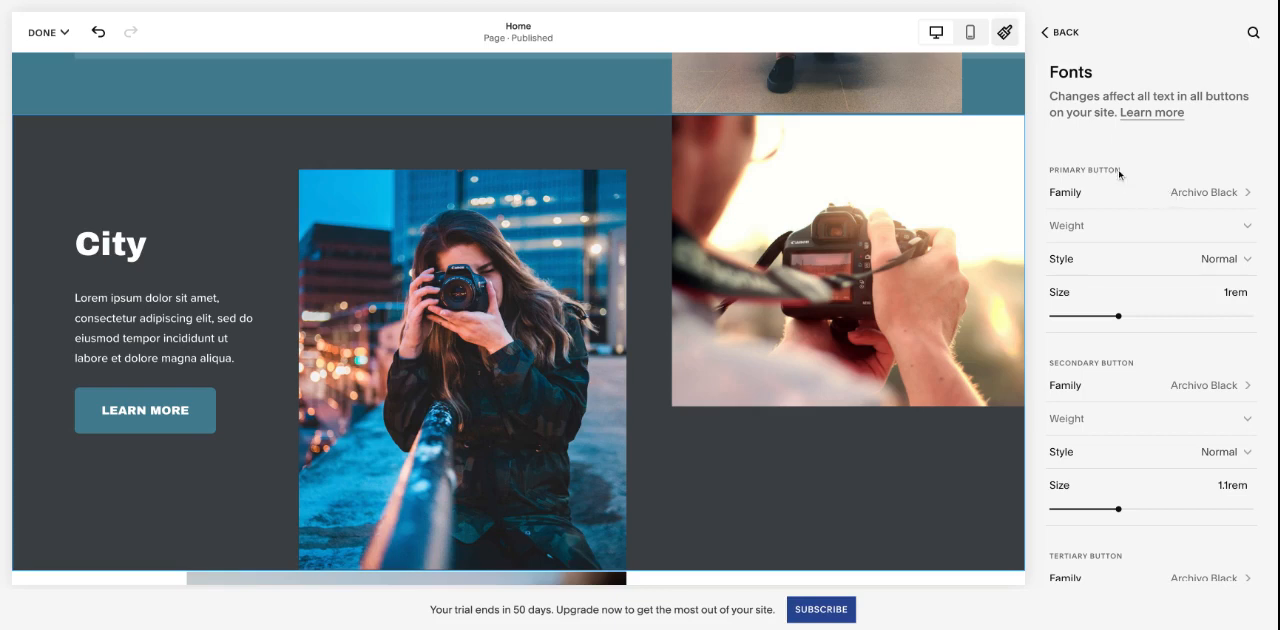
- Check the font settings for the primary, secondary and tertiary buttons and return to the Fonts overview
scroll(1128, 318, "down", 1)
scroll(1139, 517, "down", 2)
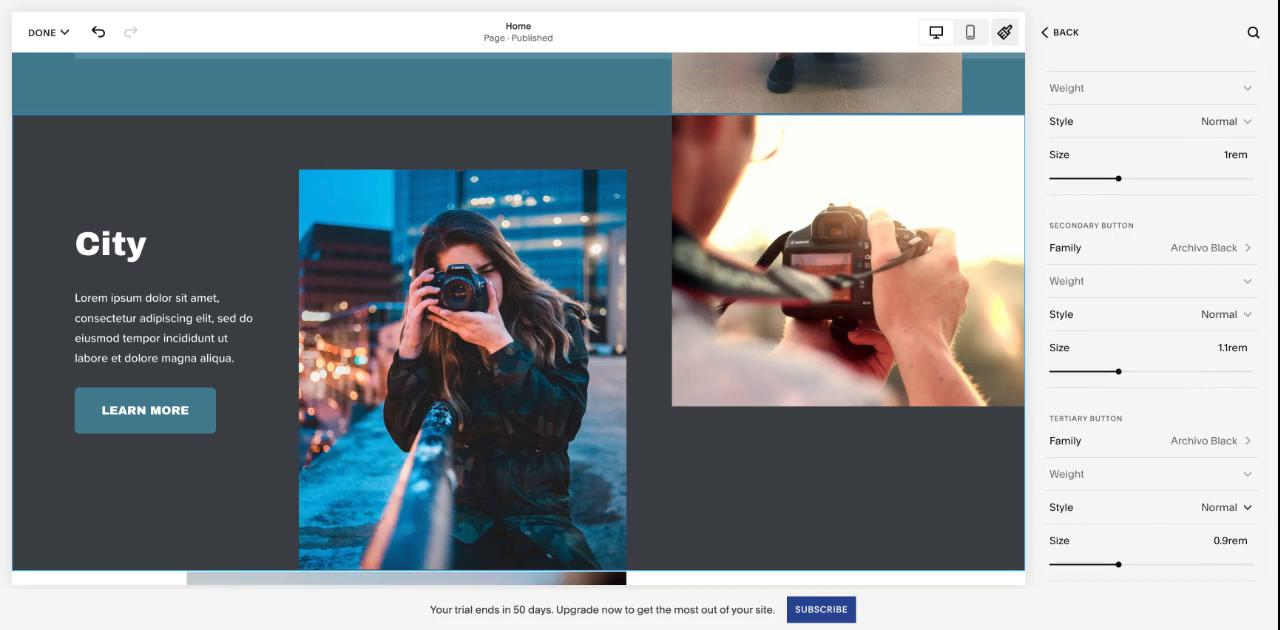
scroll(1158, 323, "up", 3)
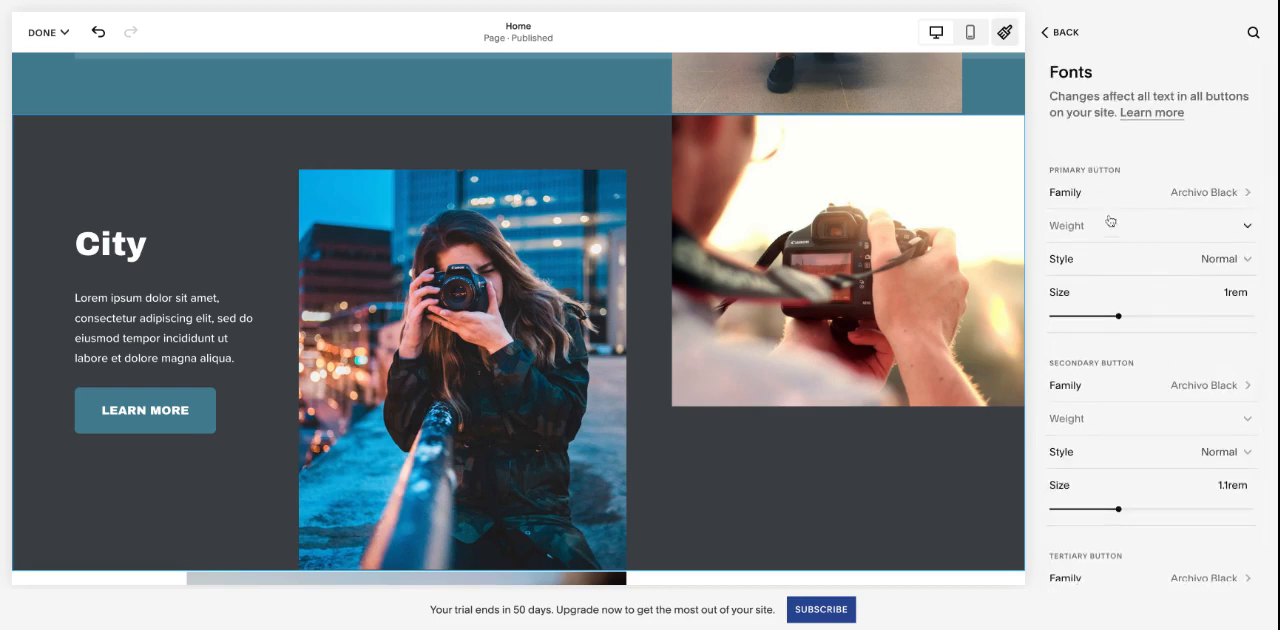
scroll(1113, 238, "down", 3)
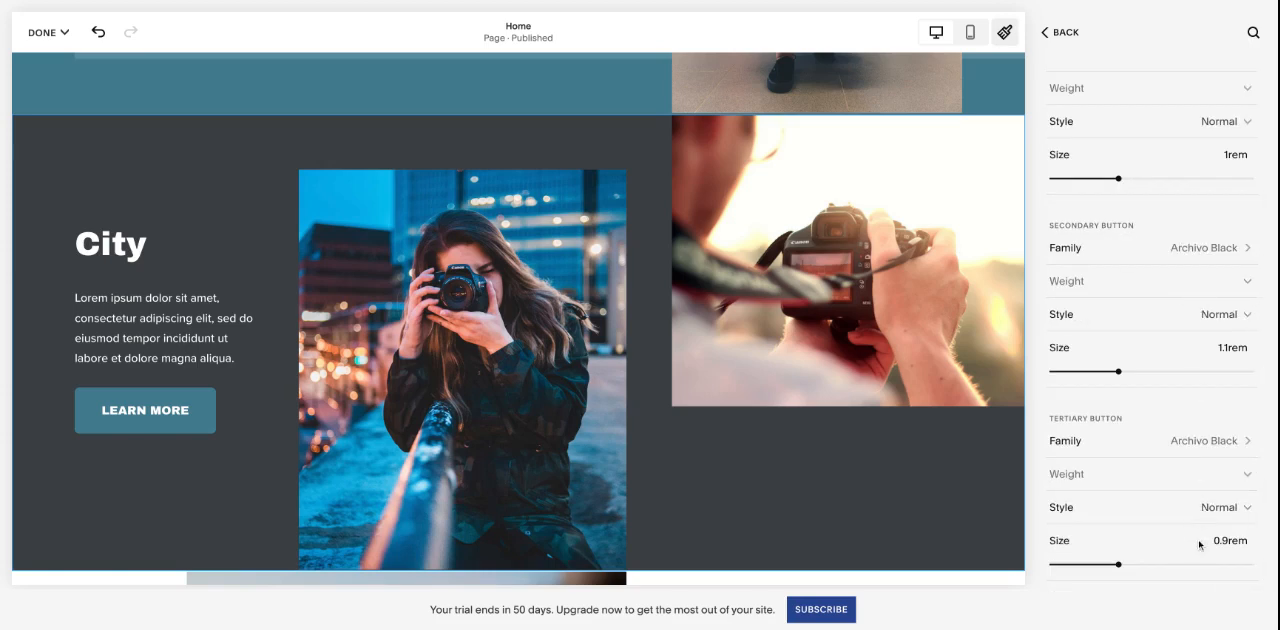
scroll(1199, 544, "up", 3)
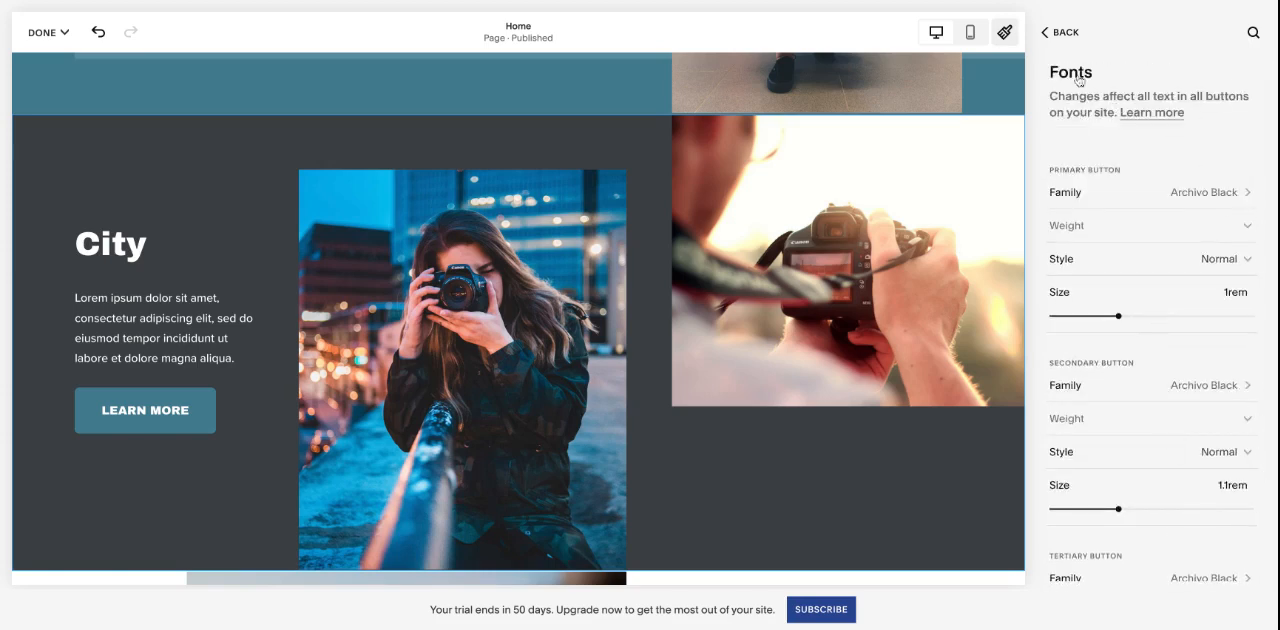
left_click(1066, 43)
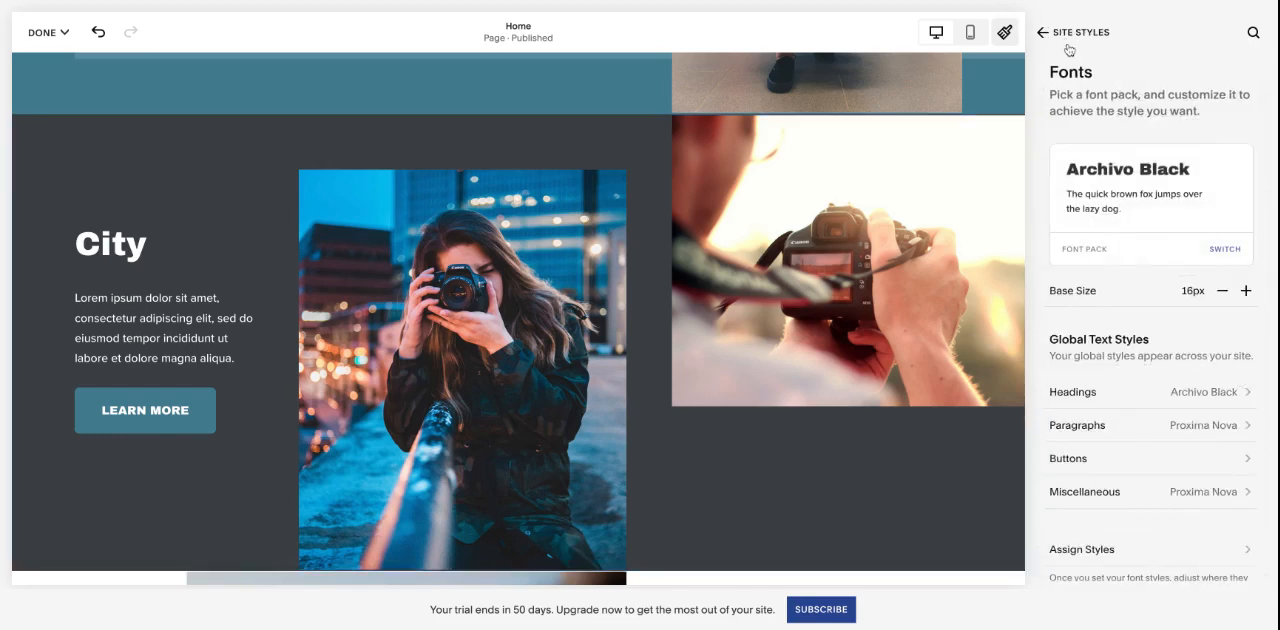
- Review the Miscellaneous font settings and their Family choices, returning to the Fonts overview without changing the font
scroll(1161, 326, "down", 1)
scroll(1161, 326, "down", 1)
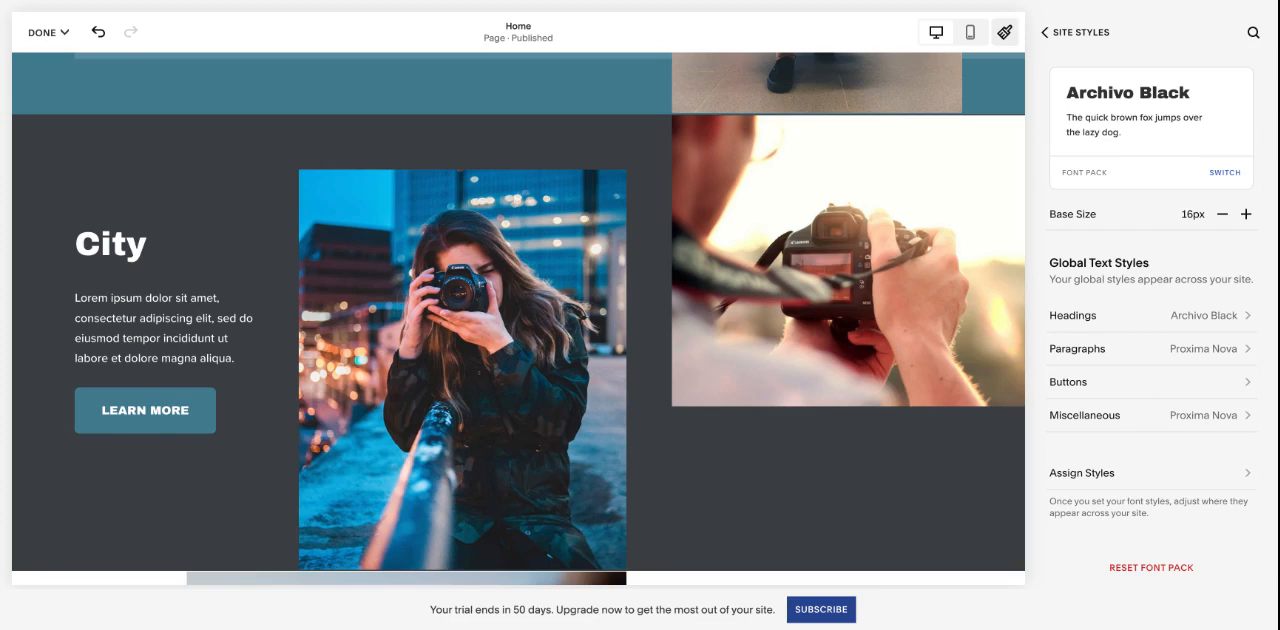
left_click(1134, 421)
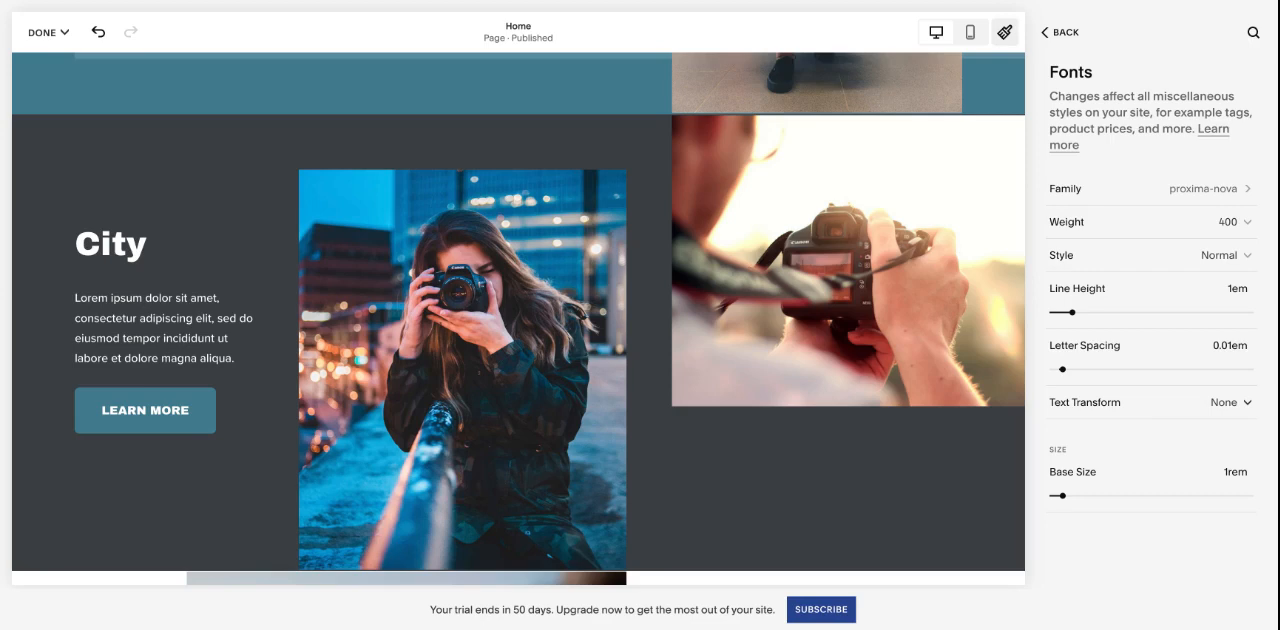
left_click(1142, 199)
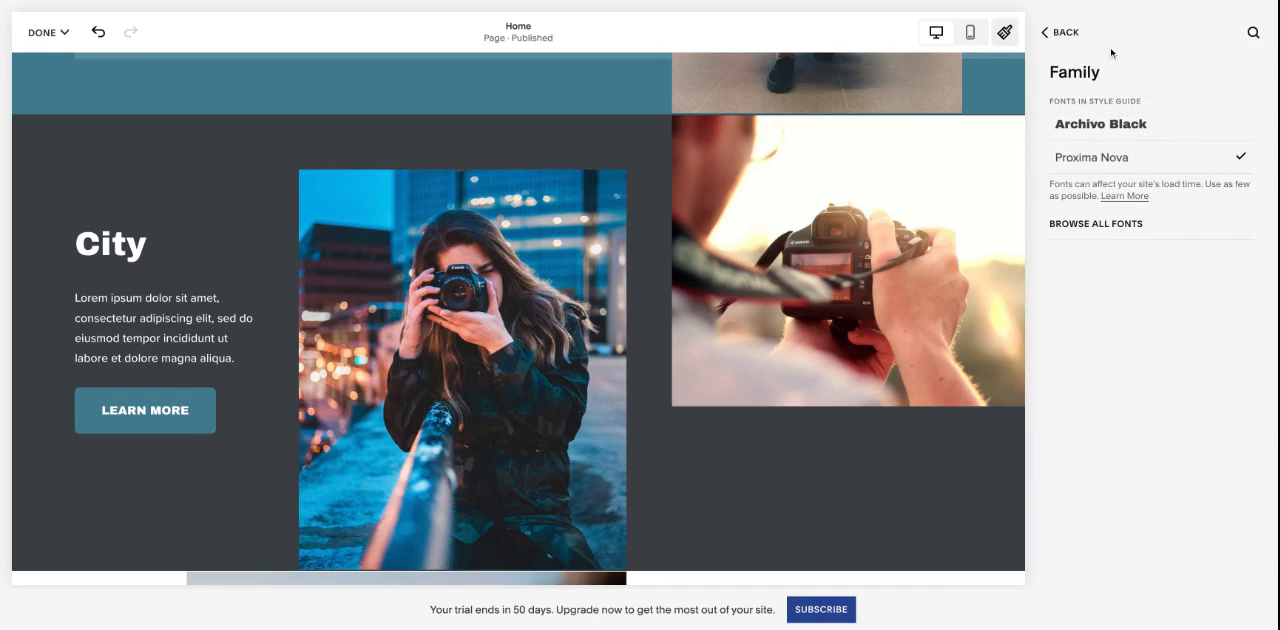
left_click(1070, 36)
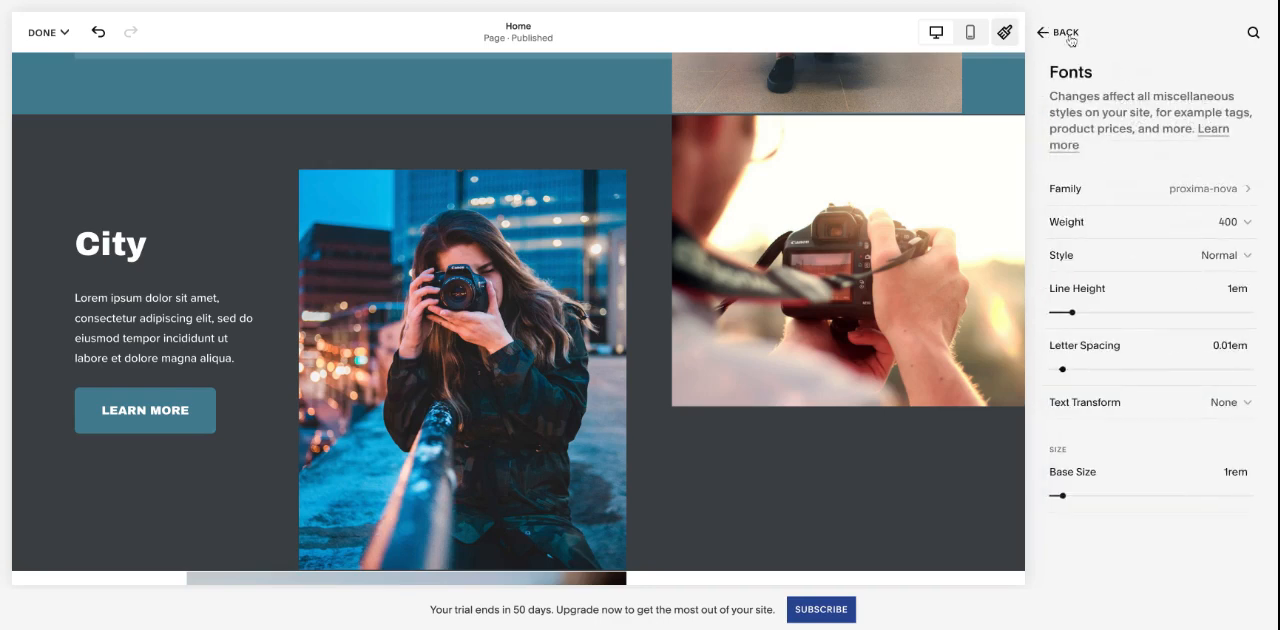
left_click(1068, 36)
- Open Assign Styles and examine the global styles assigned to the header, announcement bar and block elements
scroll(1158, 320, "down", 2)
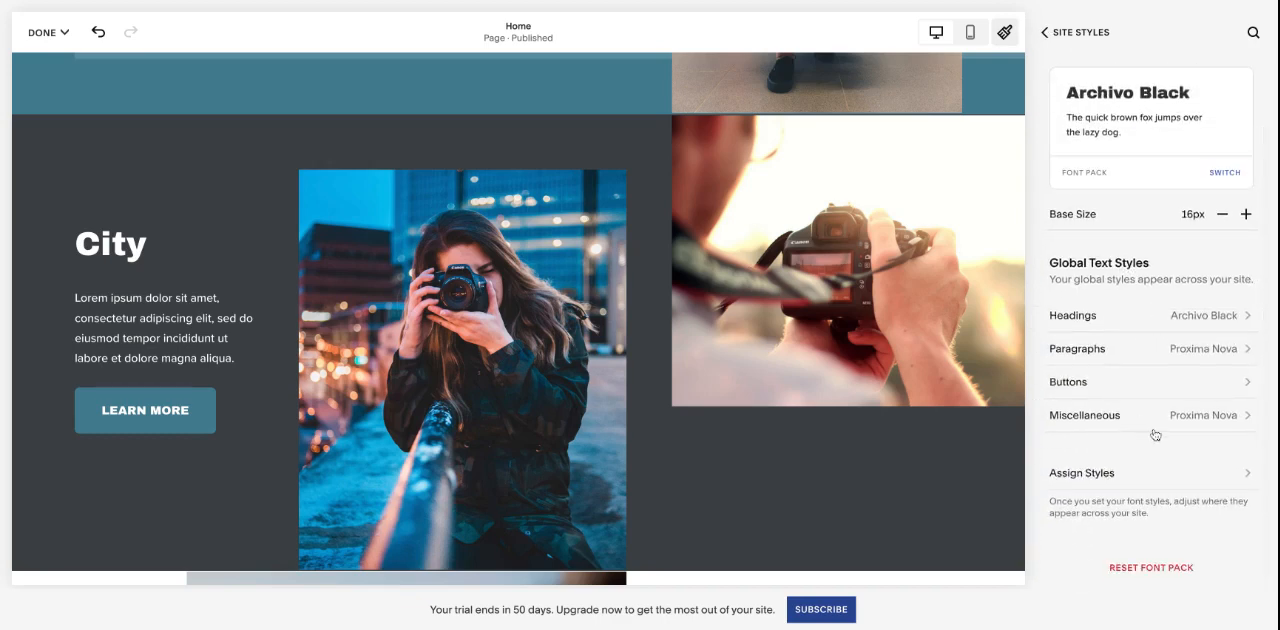
left_click(1078, 477)
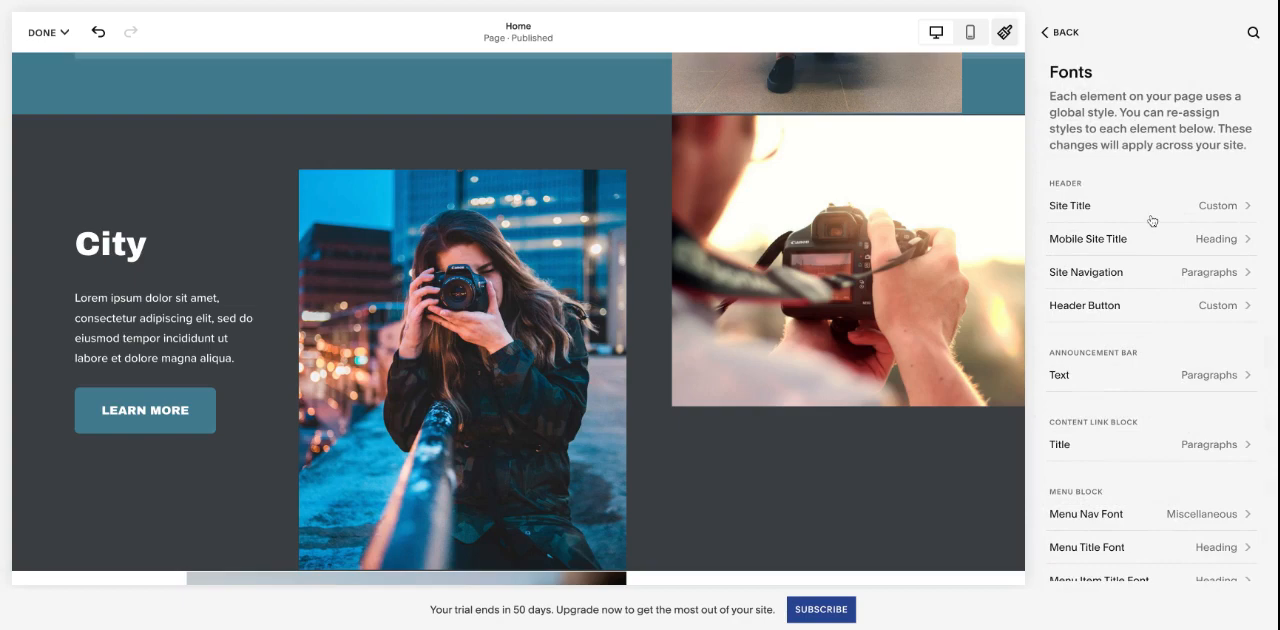
scroll(843, 291, "up", 10)
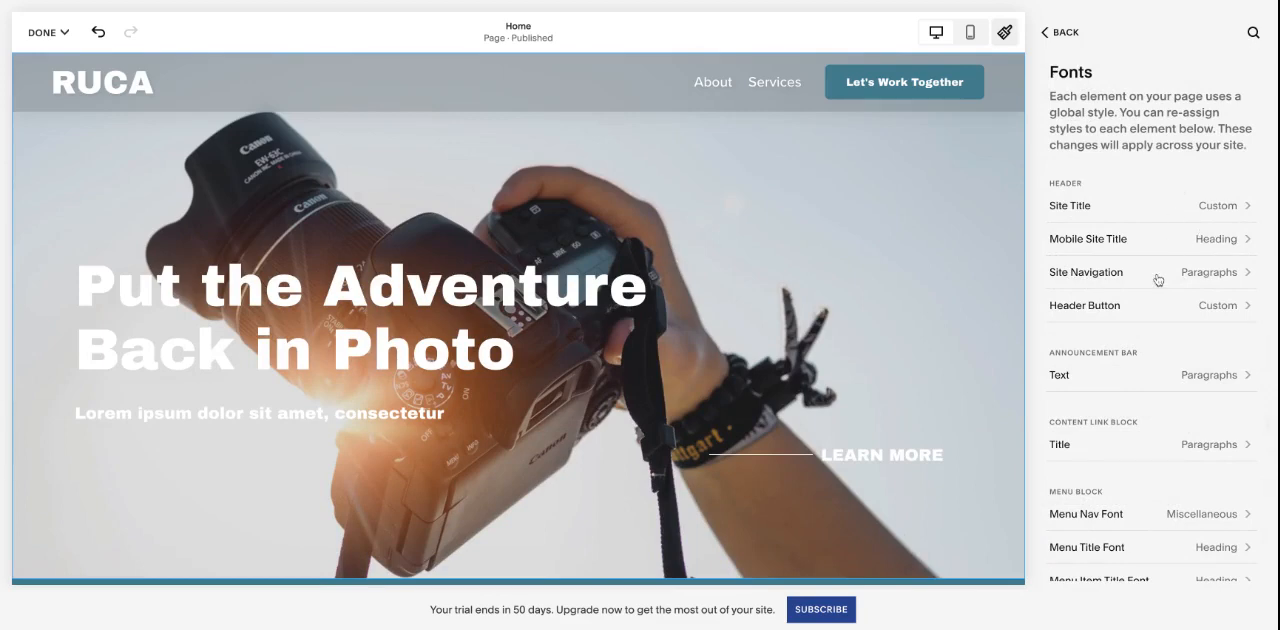
scroll(1158, 280, "down", 5)
scroll(1158, 280, "up", 5)
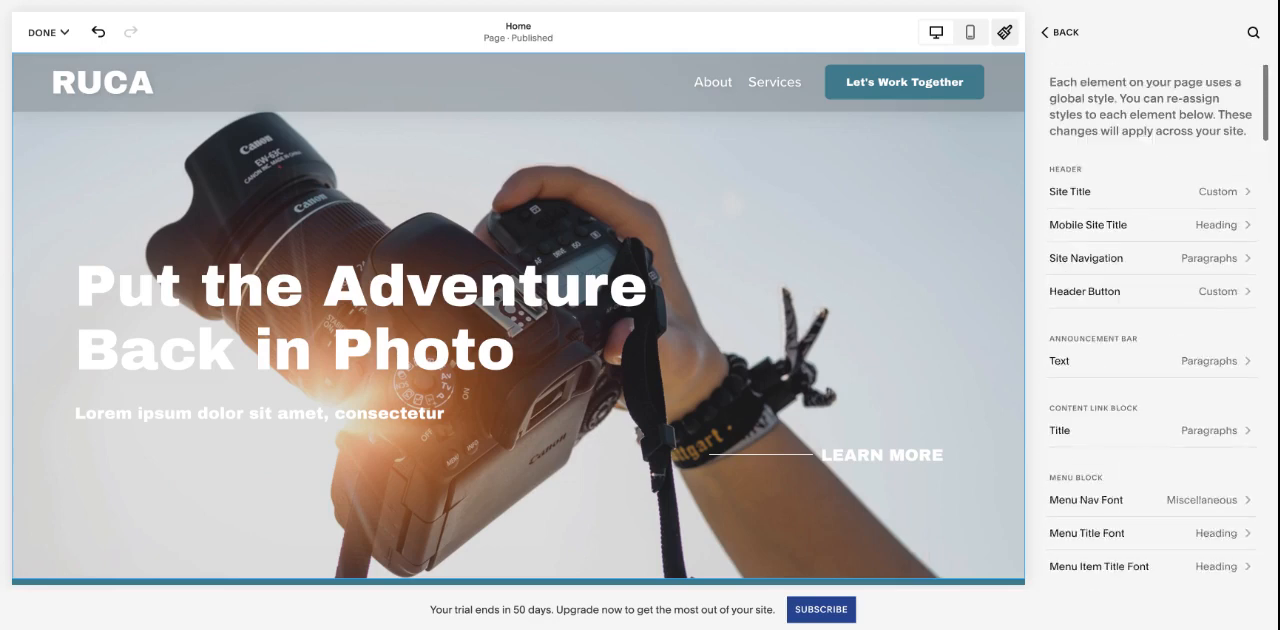
scroll(1158, 280, "up", 1)
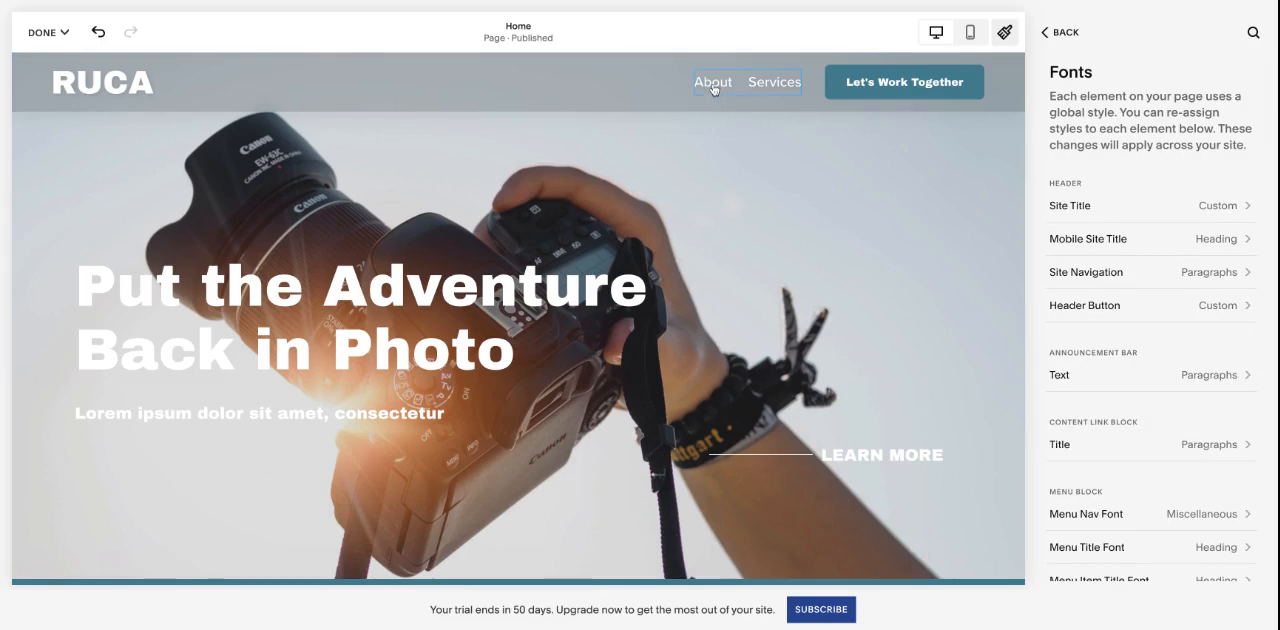
- Inspect the font styles of the main headline, the site navigation and the Learn More link by selecting them on the Home page
left_click(524, 341)
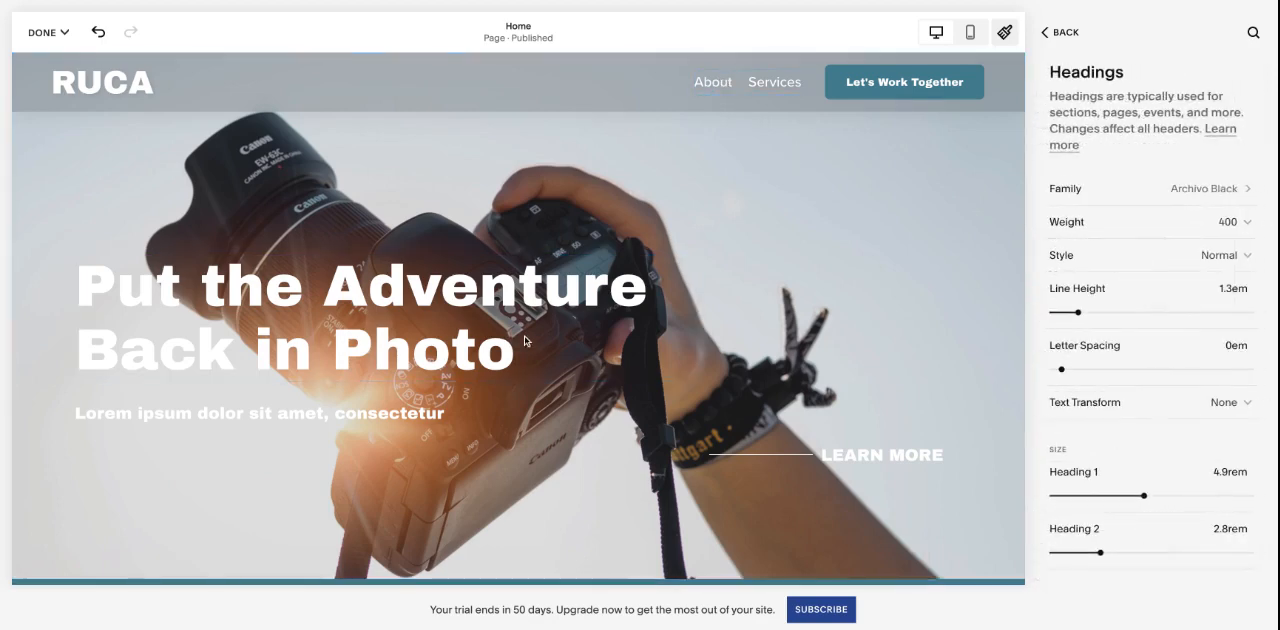
left_click(726, 93)
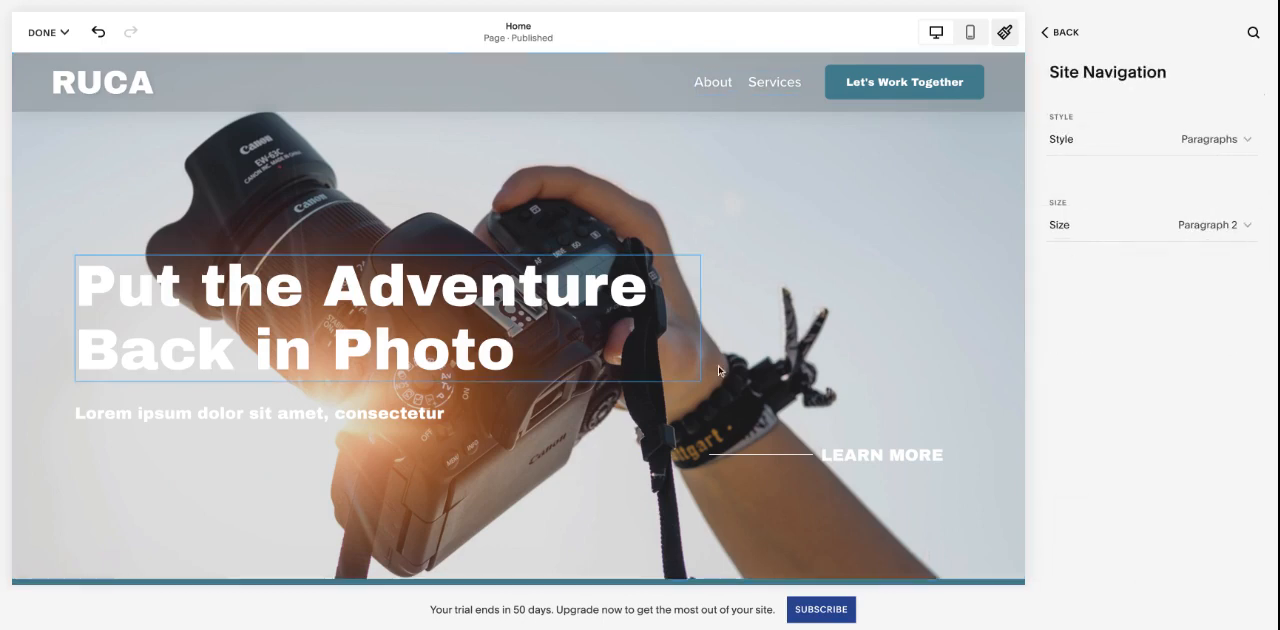
left_click(858, 468)
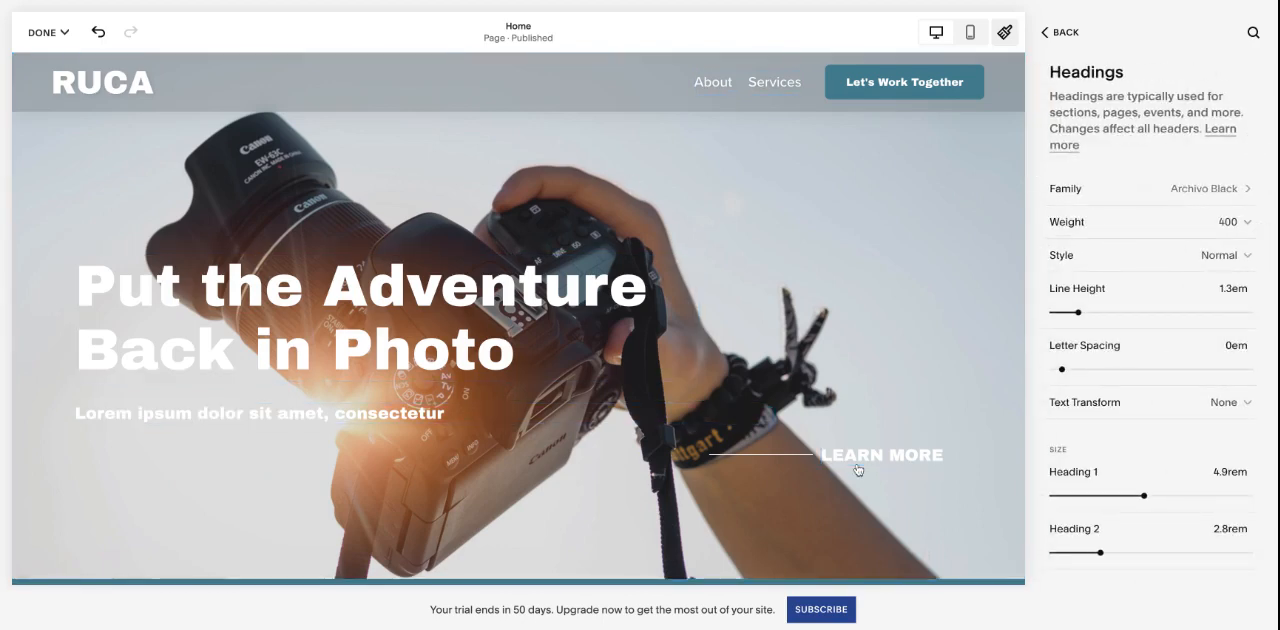
left_click(756, 92)
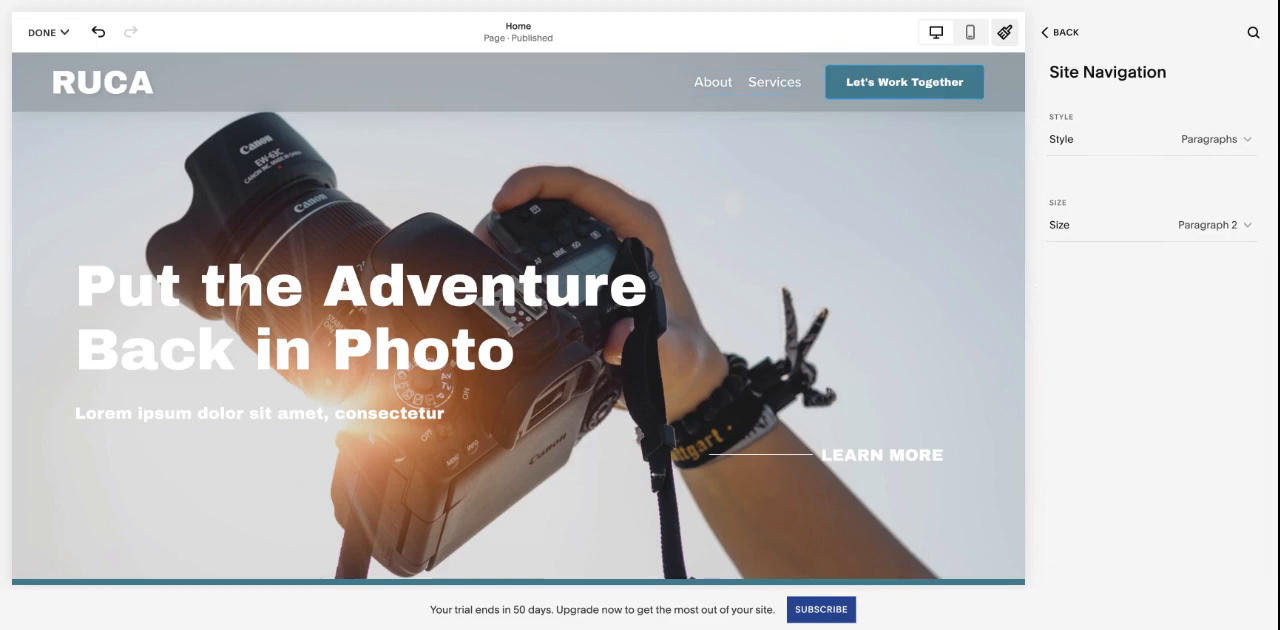
- Set the site navigation's font style to Custom with weight 700 and return to the Site Styles overview
left_click(1211, 145)
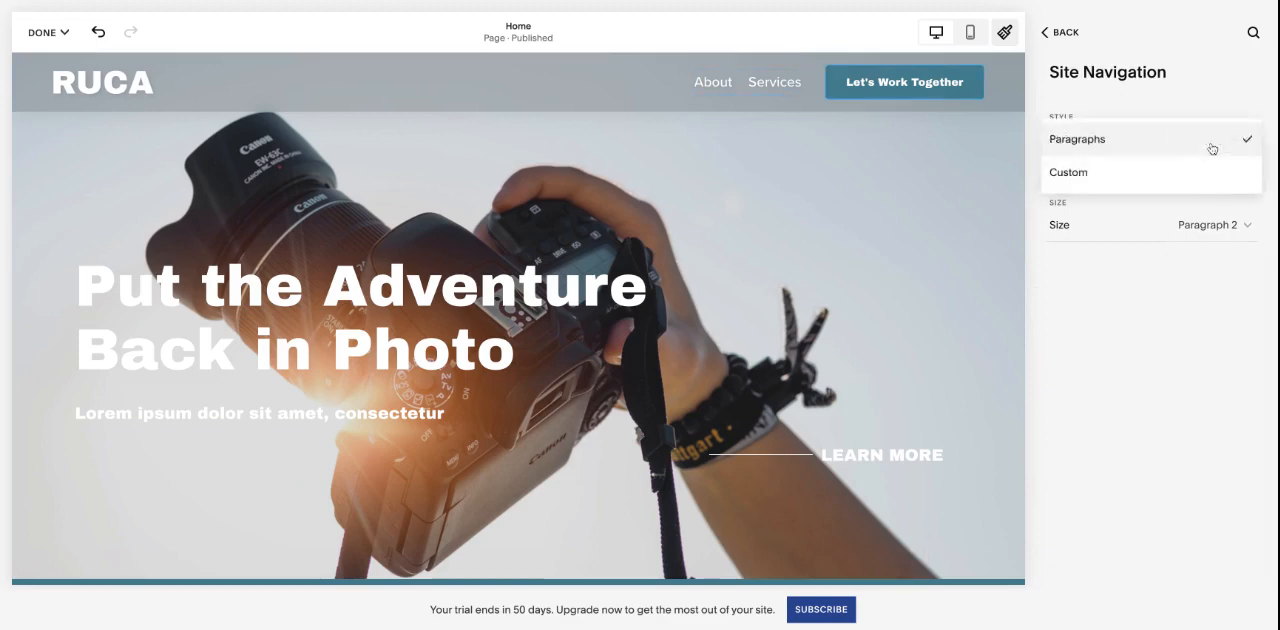
left_click(1189, 175)
left_click(1211, 206)
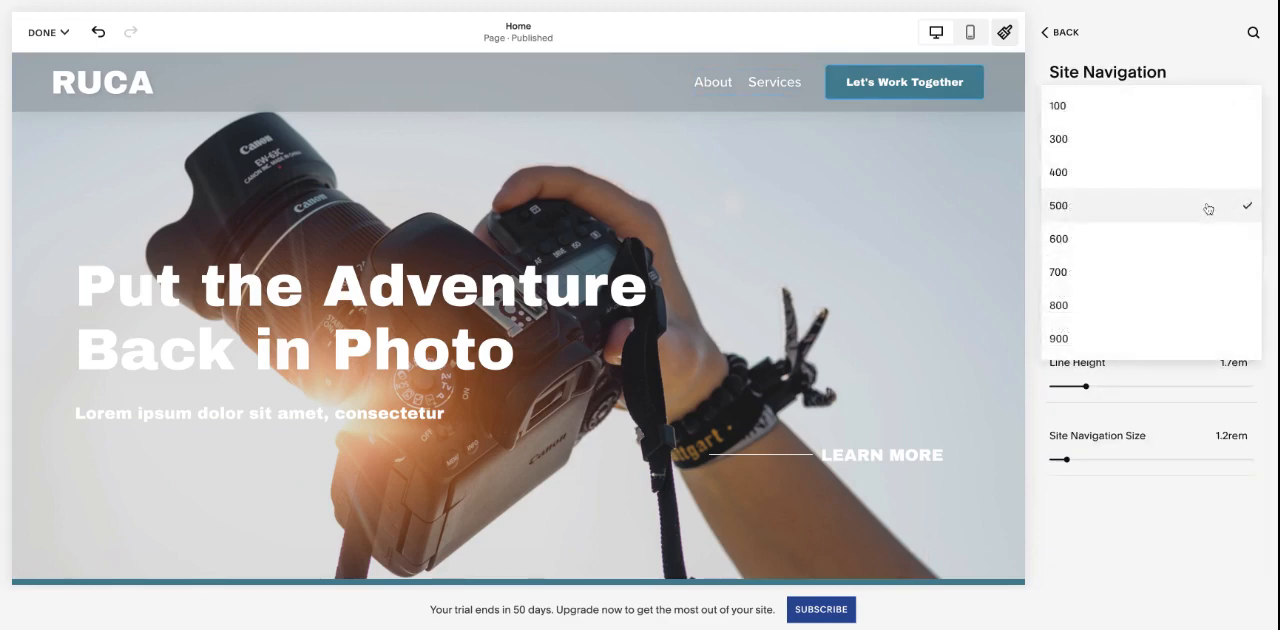
left_click(1066, 267)
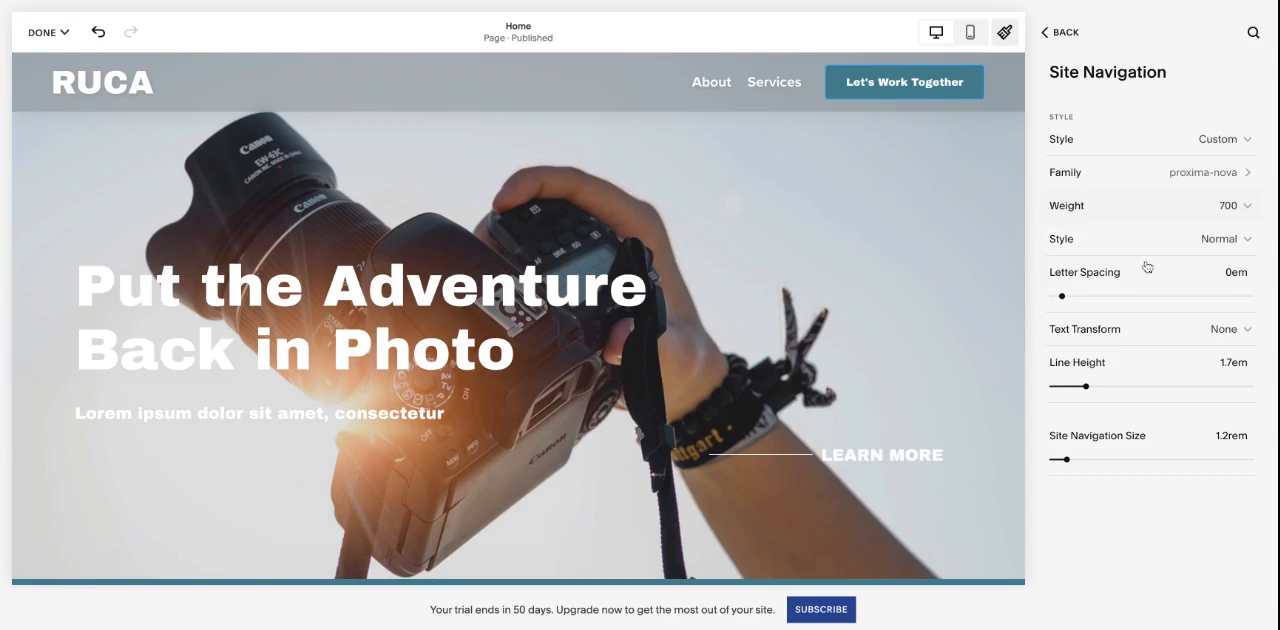
left_click(1058, 33)
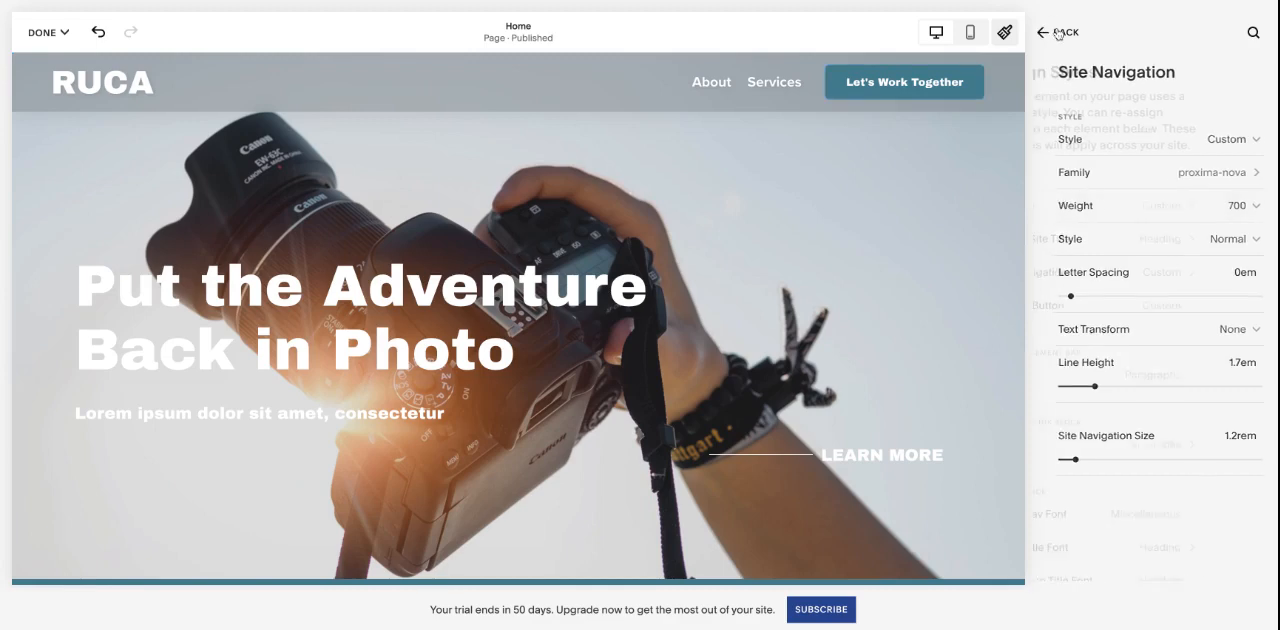
left_click(1058, 33)
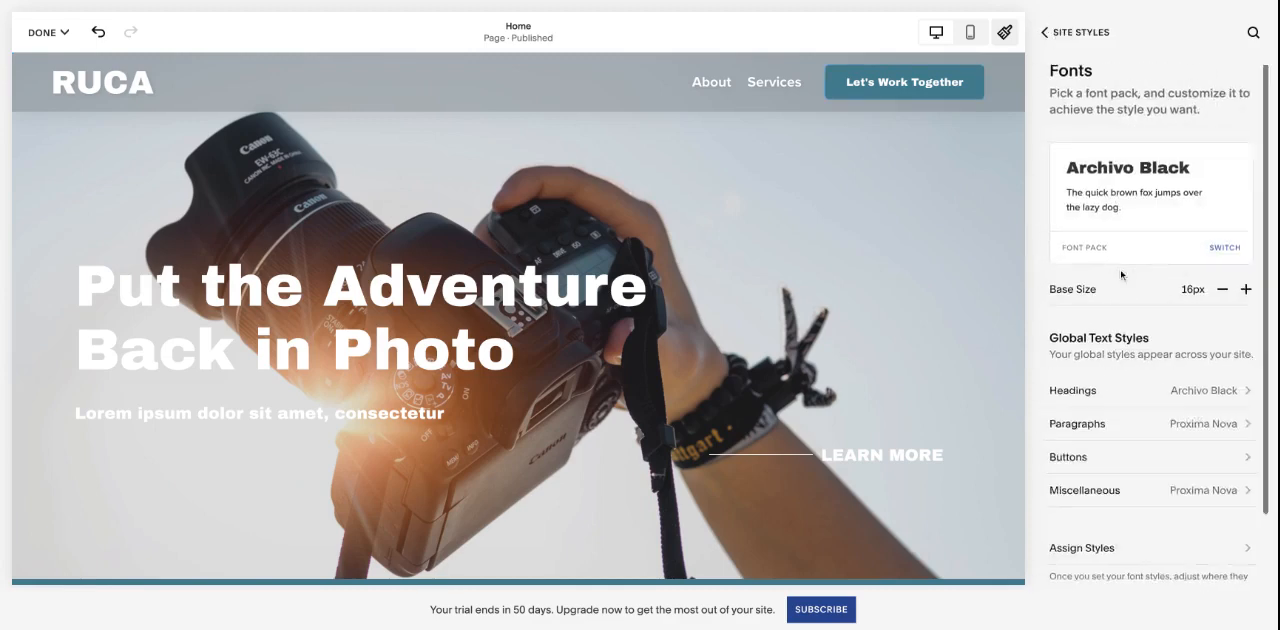
scroll(1080, 57, "down", 2)
left_click(1068, 36)
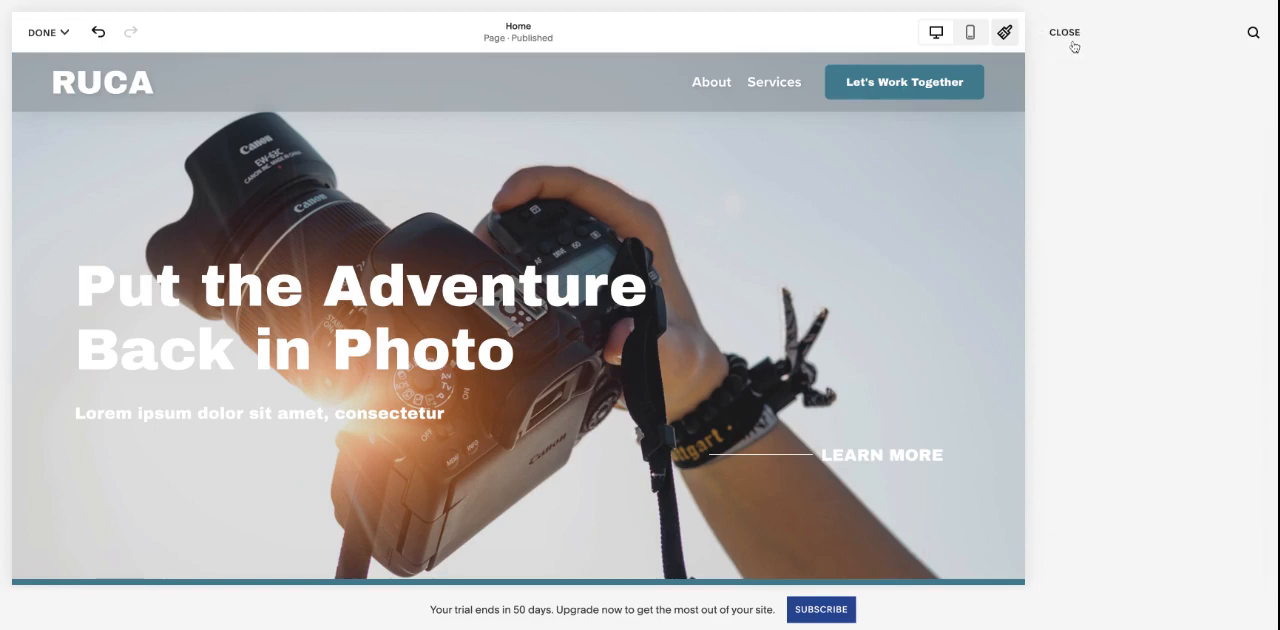
- Open the Palette Editor in the Colors styles and compare its colors with the Home page sections
left_click(1097, 186)
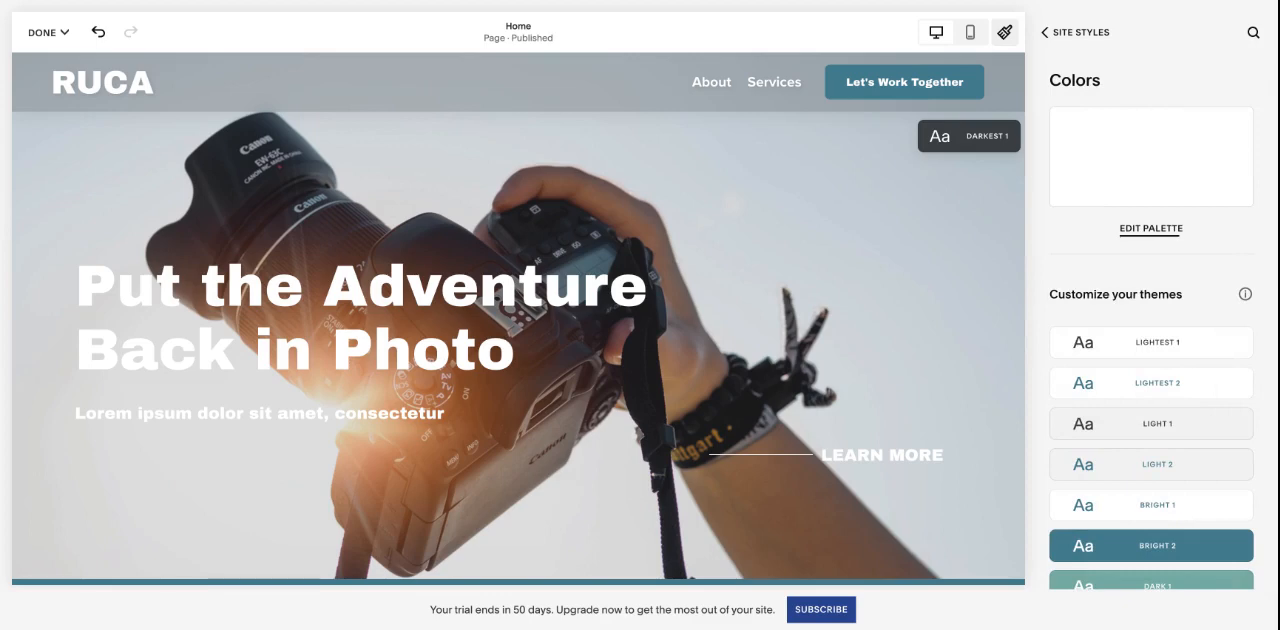
left_click(1155, 197)
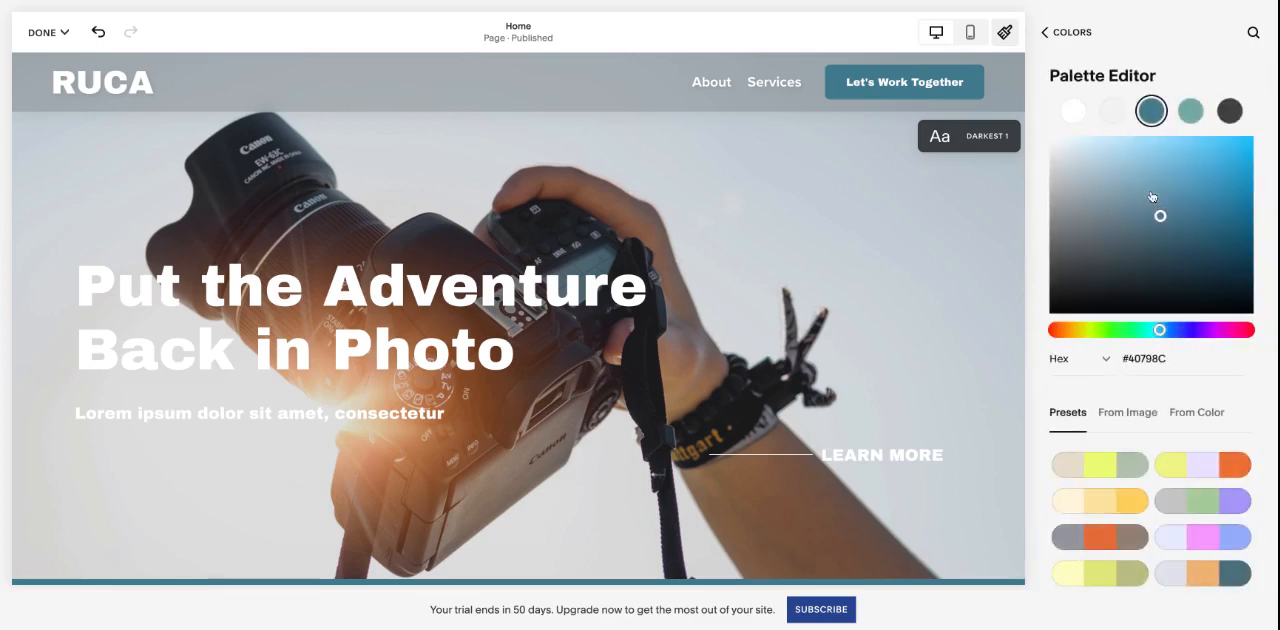
left_click(1068, 31)
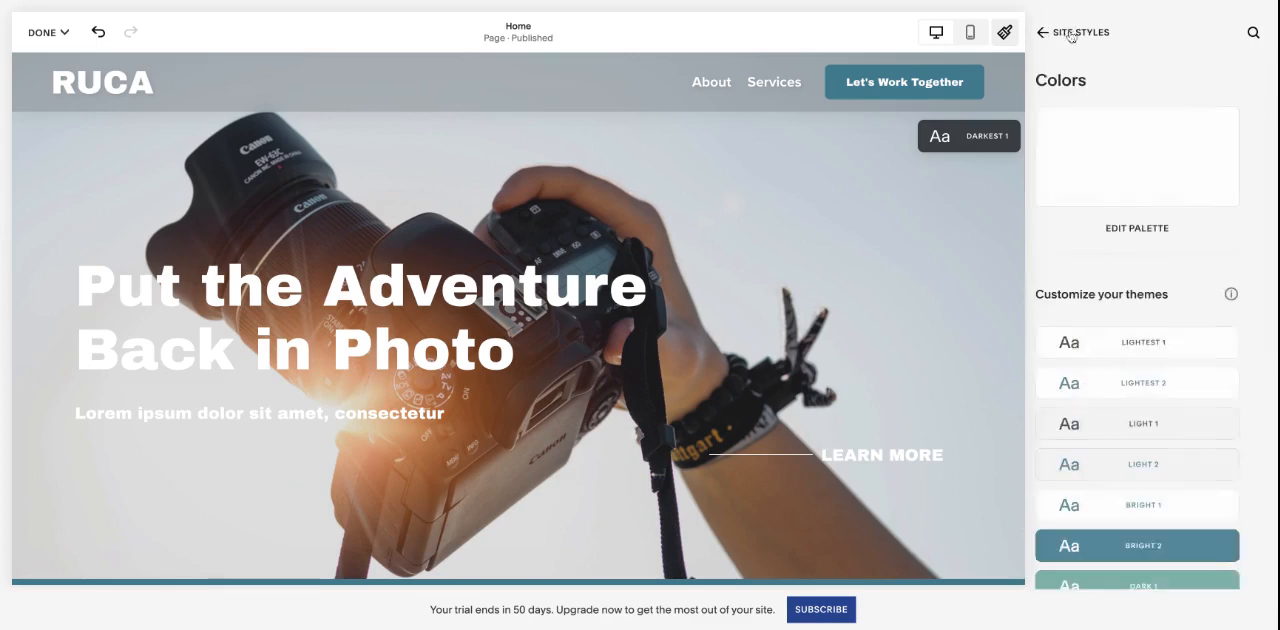
left_click(1150, 208)
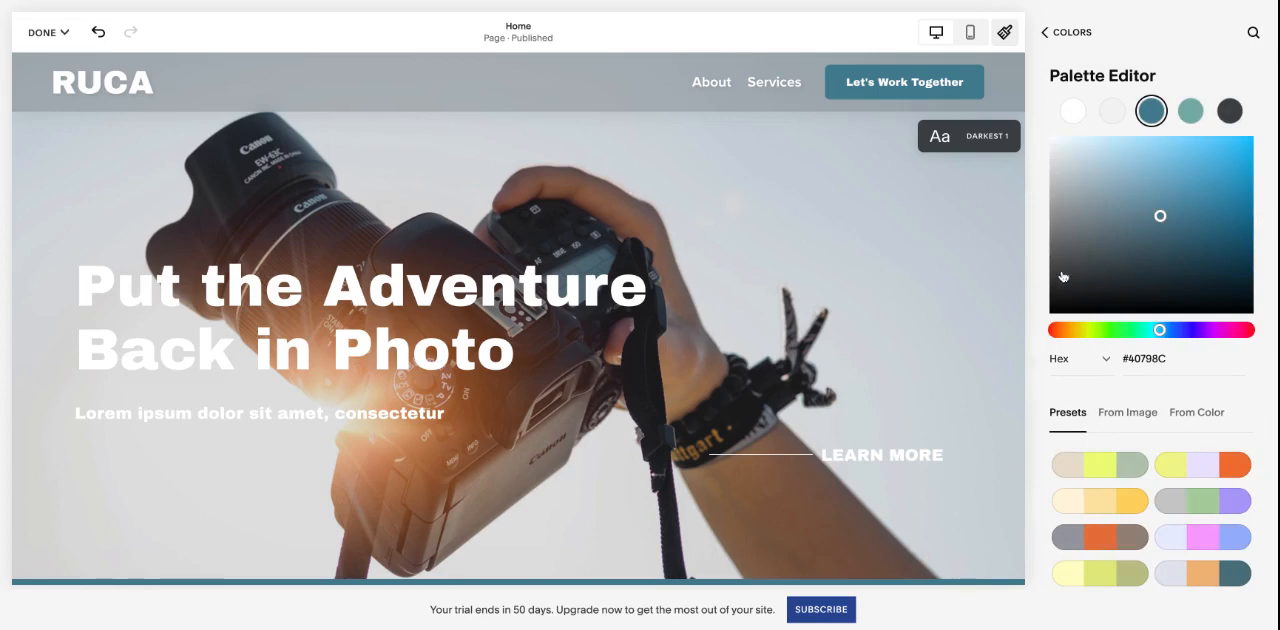
scroll(908, 306, "down", 5)
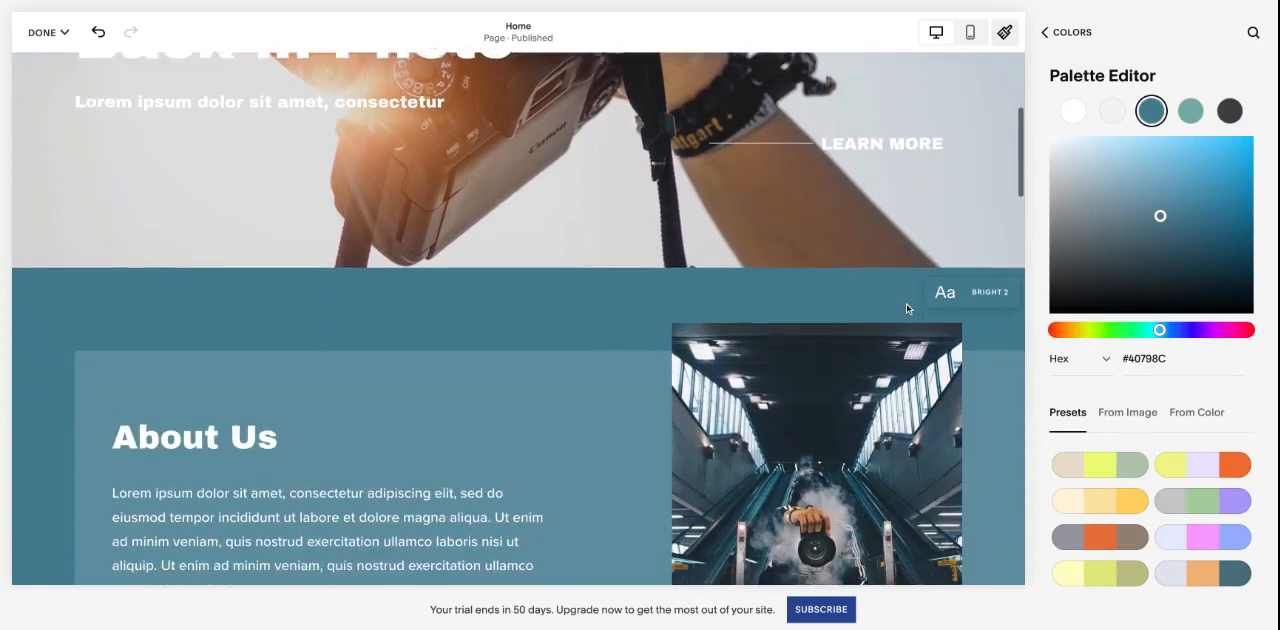
scroll(908, 306, "down", 2)
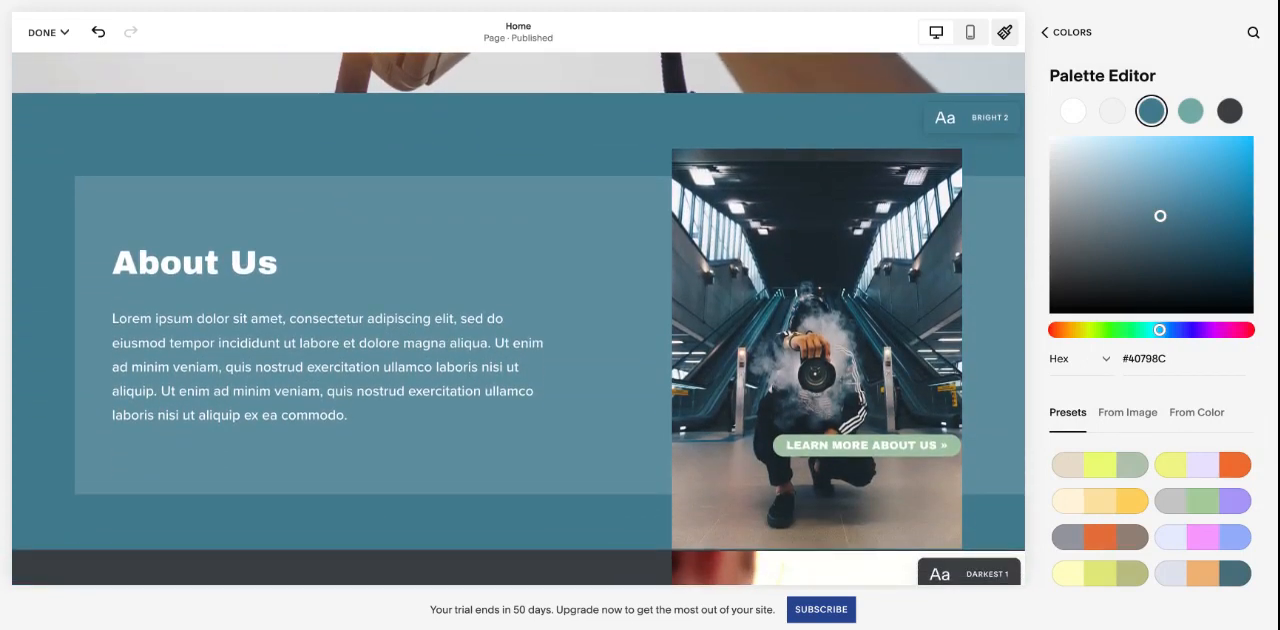
scroll(908, 306, "down", 1)
scroll(908, 306, "down", 3)
scroll(908, 306, "up", 4)
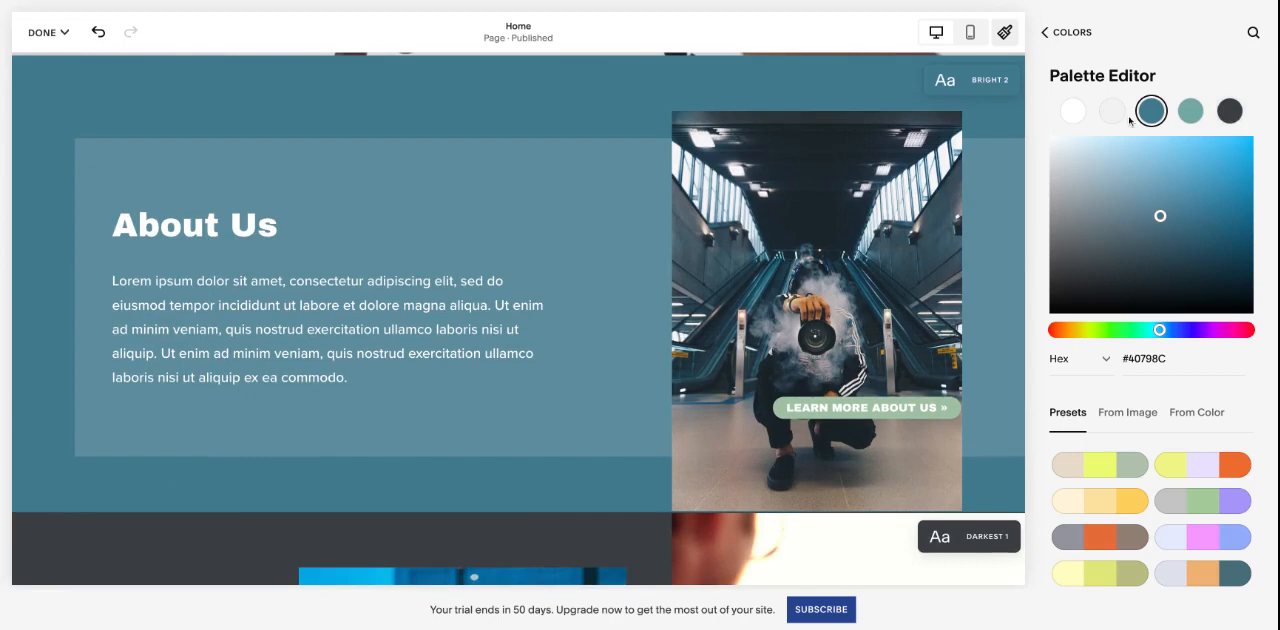
- Inspect the white and light gray palette colors against the Home page and return to the Colors overview
left_click(1071, 118)
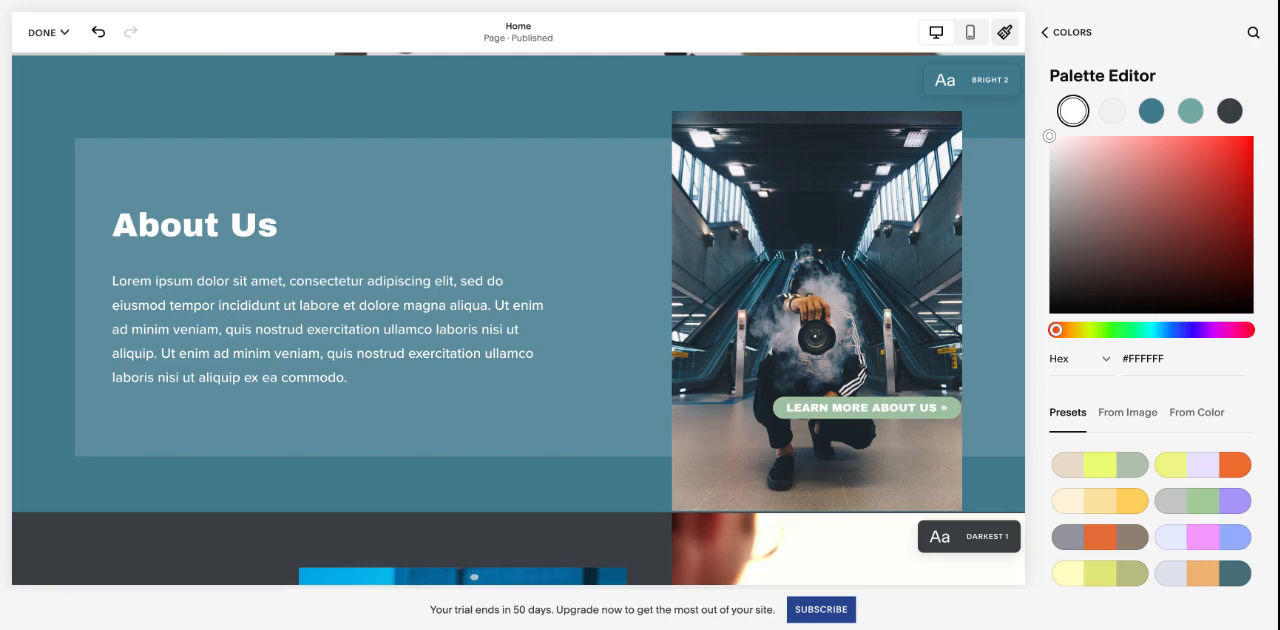
left_click(1109, 121)
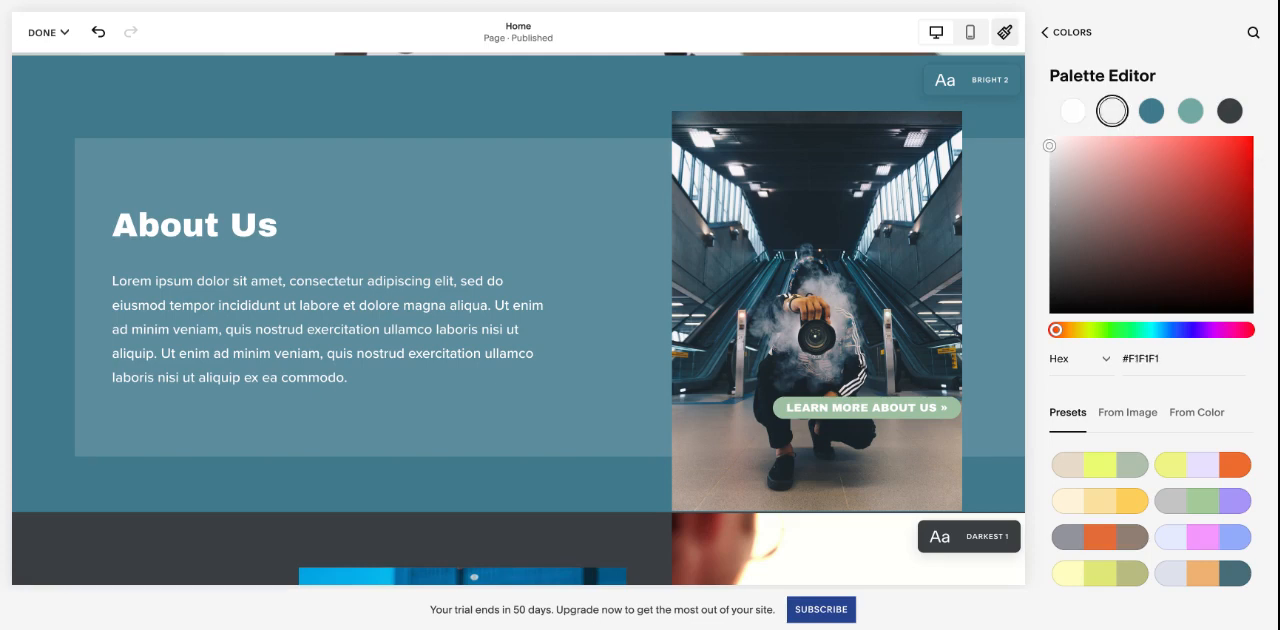
scroll(774, 257, "down", 10)
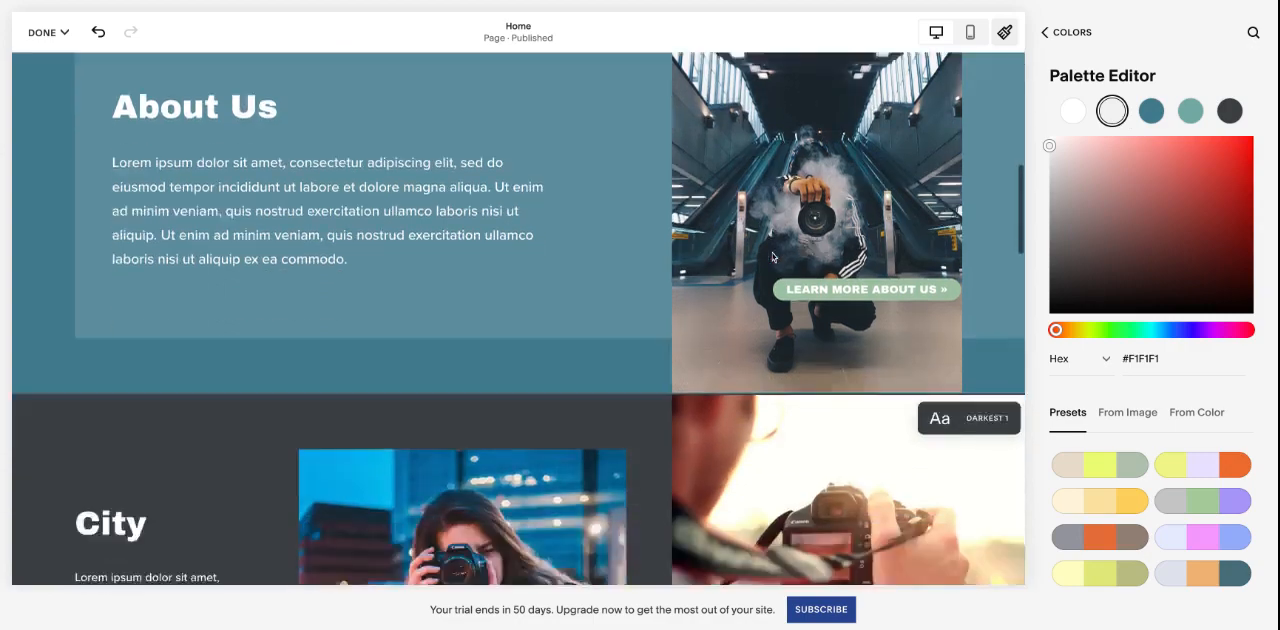
scroll(774, 257, "down", 3)
scroll(774, 257, "up", 12)
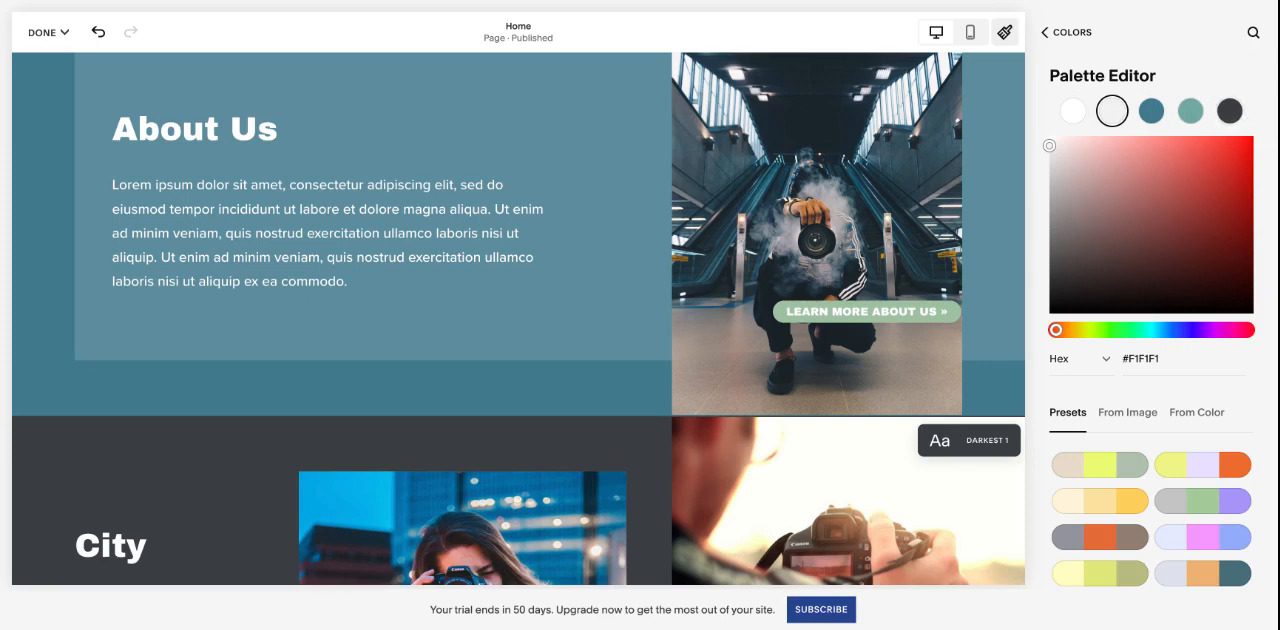
left_click(1072, 33)
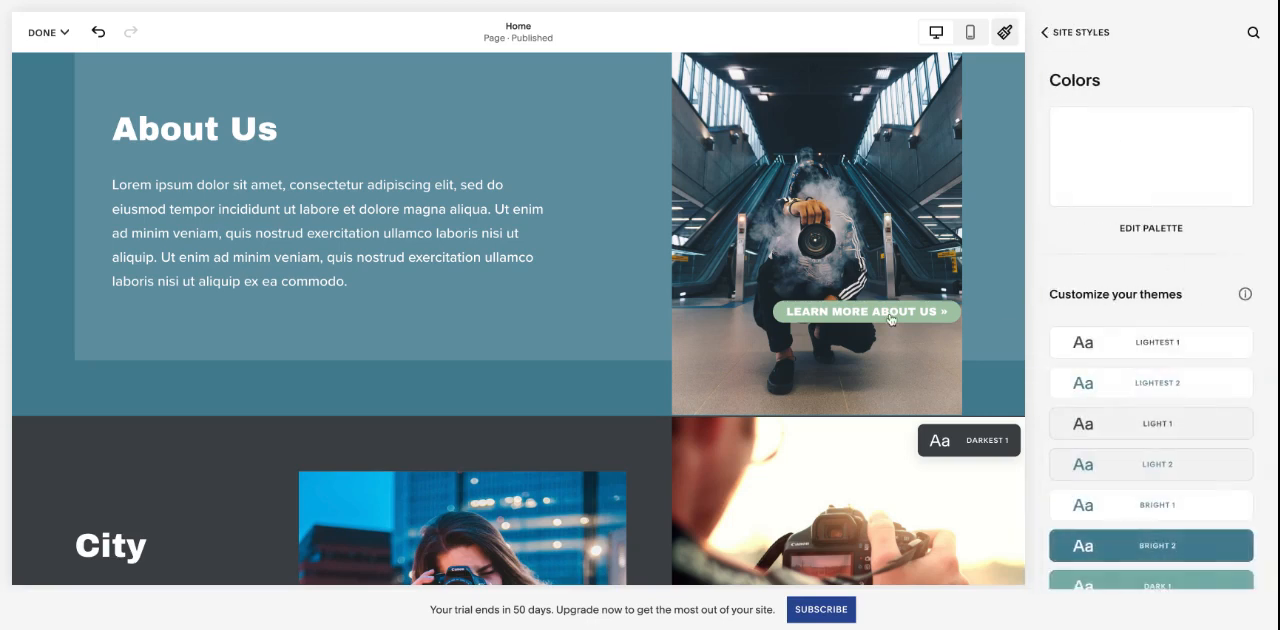
- Examine which color themes are assigned to the hero and About Us sections of the Home page
scroll(797, 329, "up", 3)
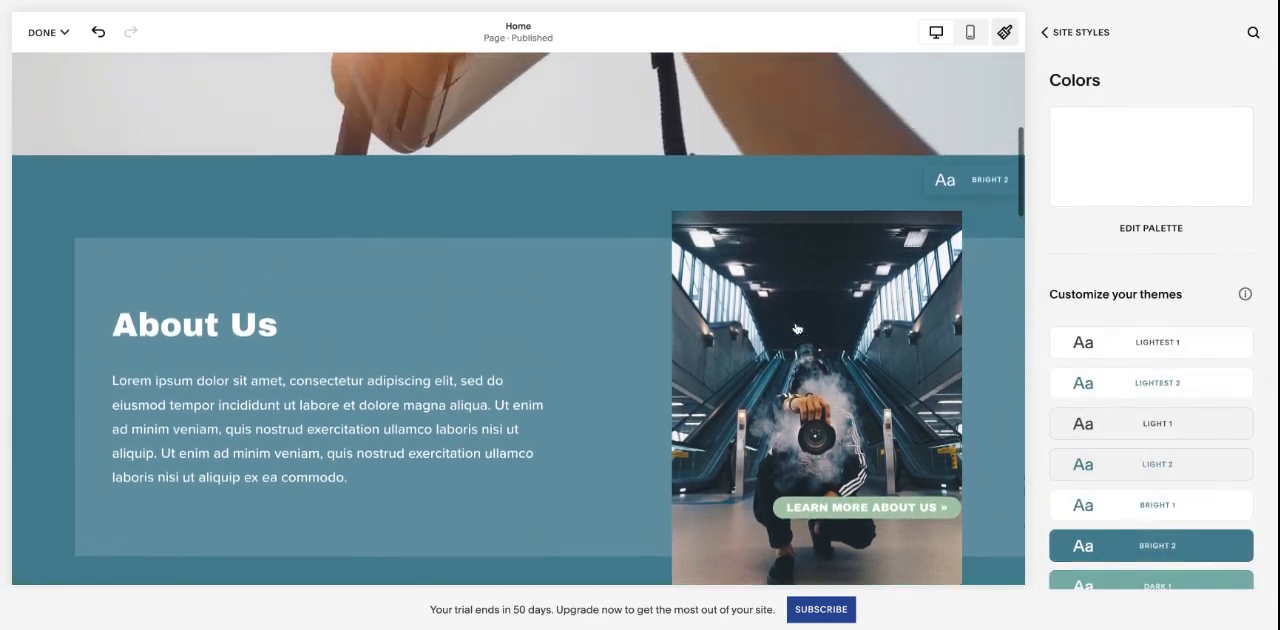
scroll(797, 329, "down", 2)
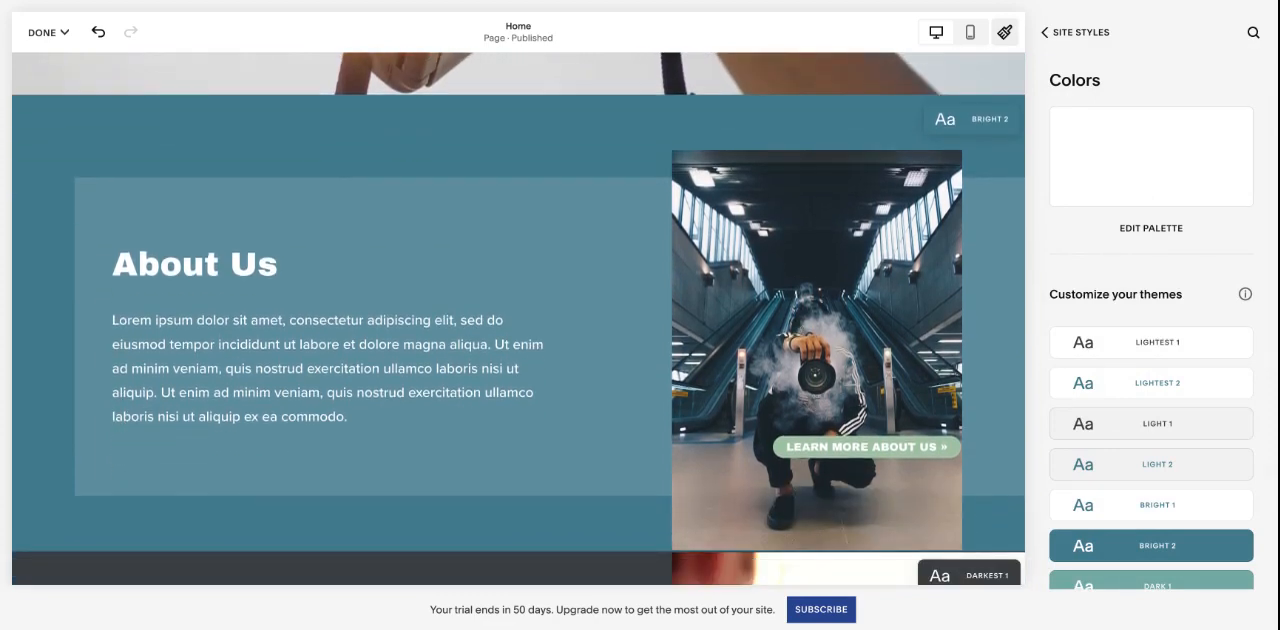
scroll(878, 148, "up", 6)
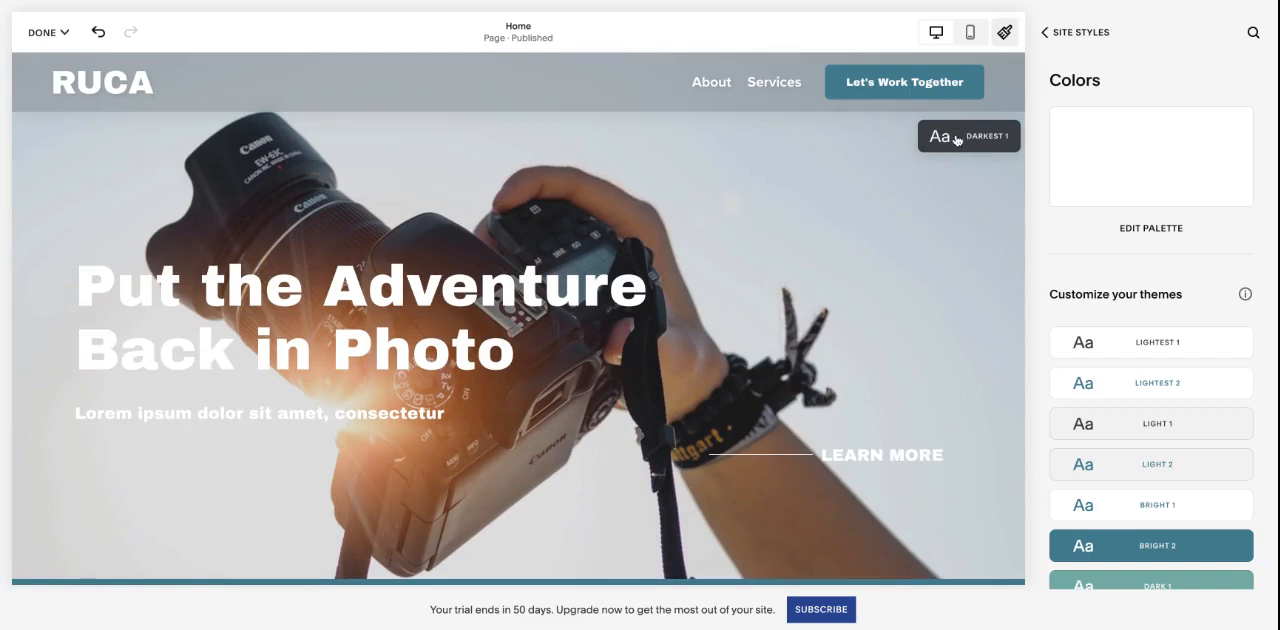
scroll(834, 278, "down", 2)
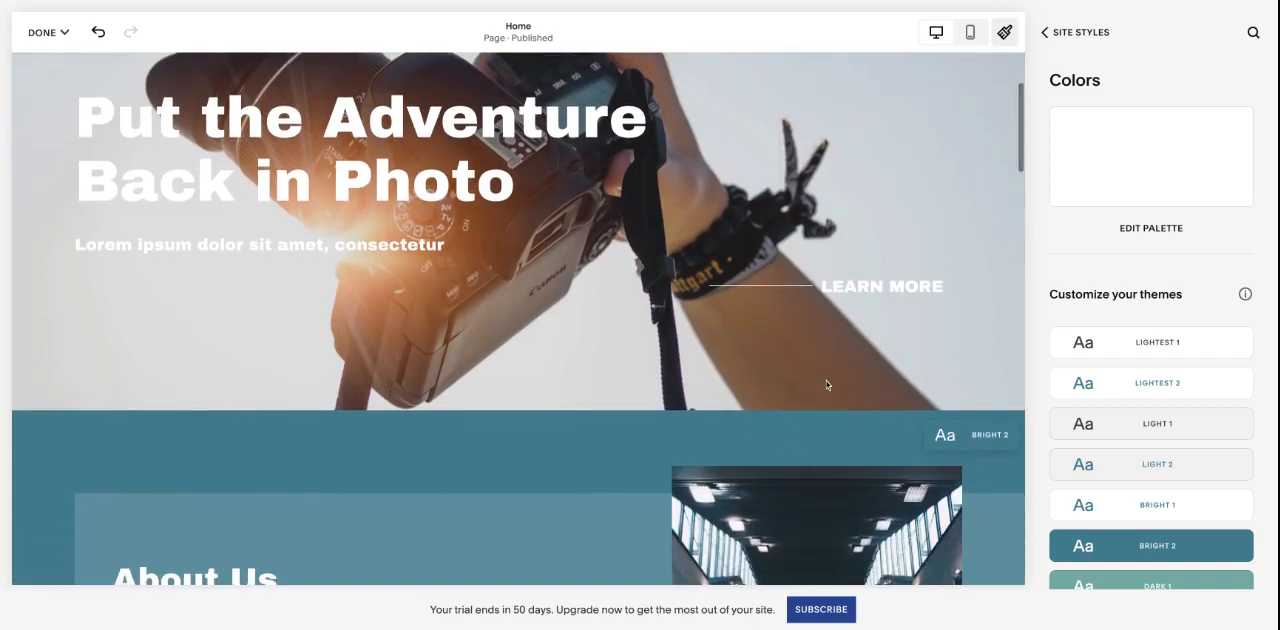
scroll(872, 370, "up", 2)
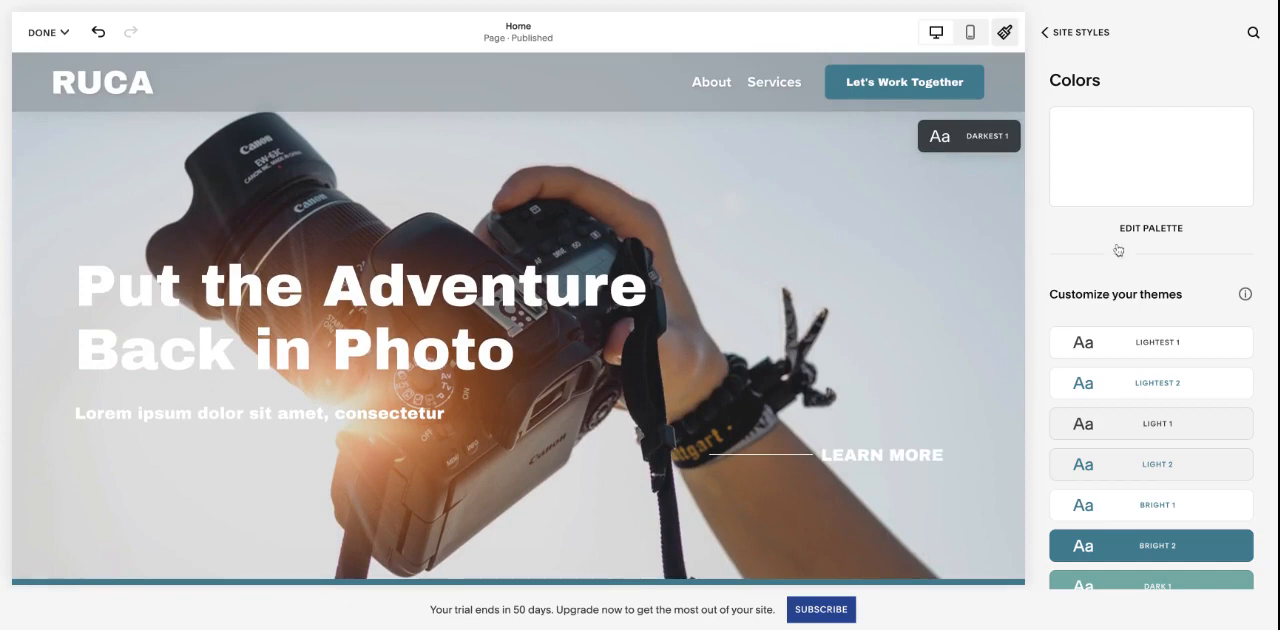
- Open the theme editor from the list of color themes and select the Darkest 1 theme for editing
scroll(1150, 250, "down", 2)
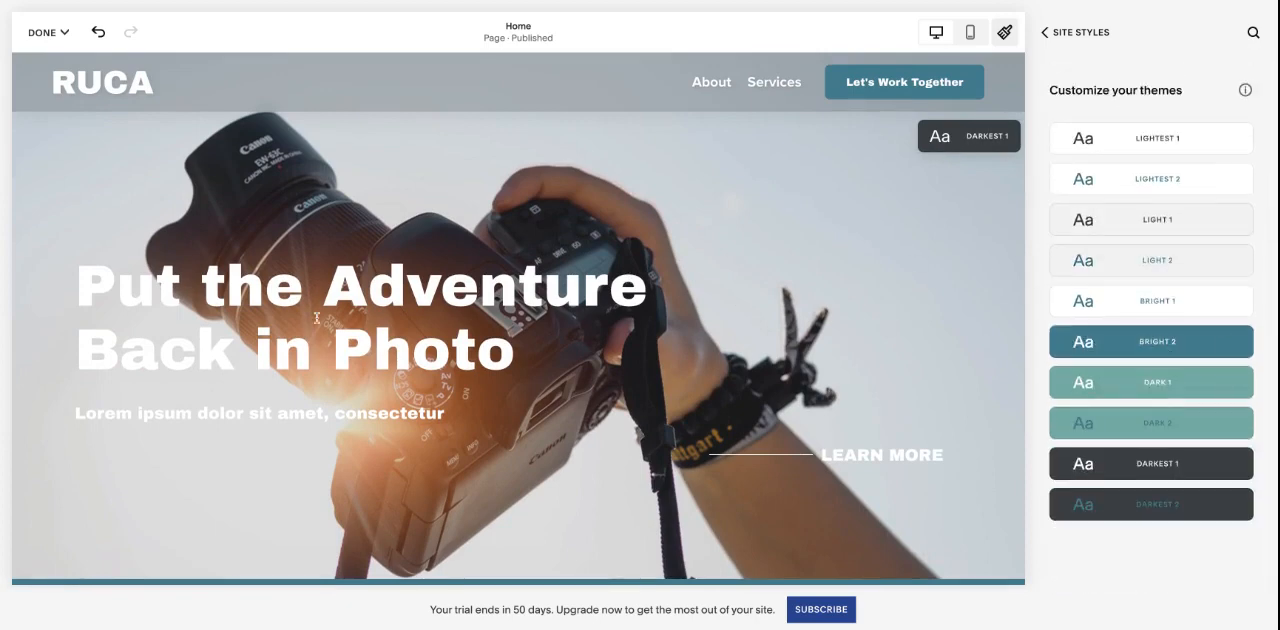
left_click(1231, 466)
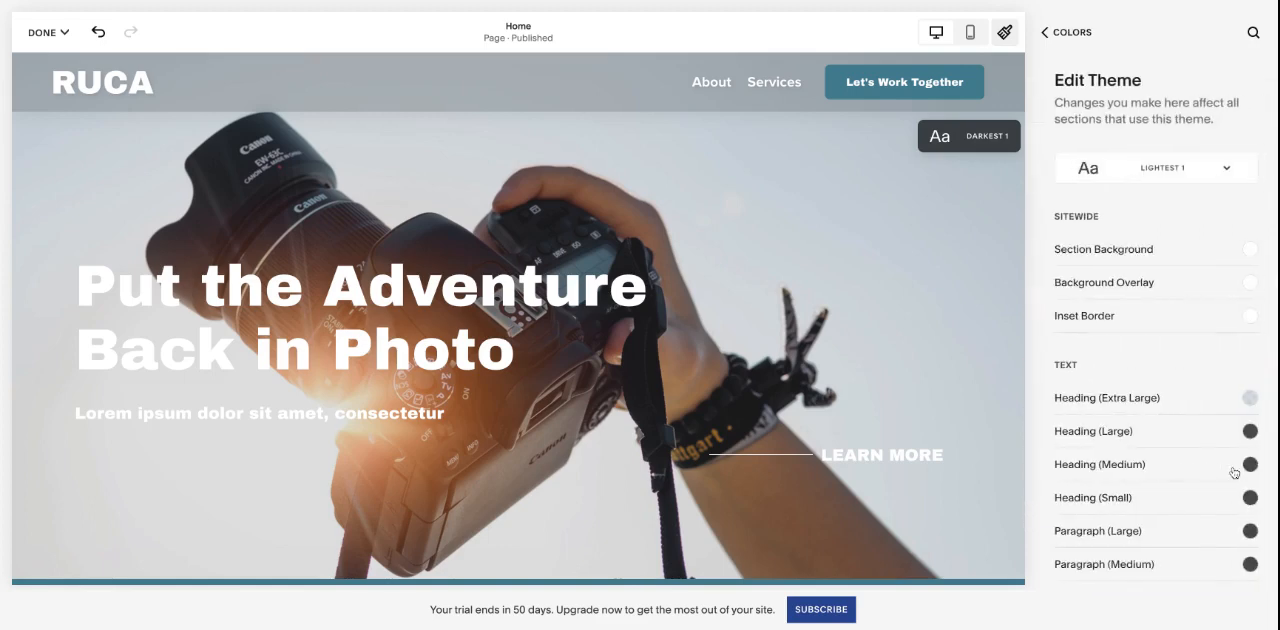
left_click(1163, 181)
scroll(1152, 452, "down", 1)
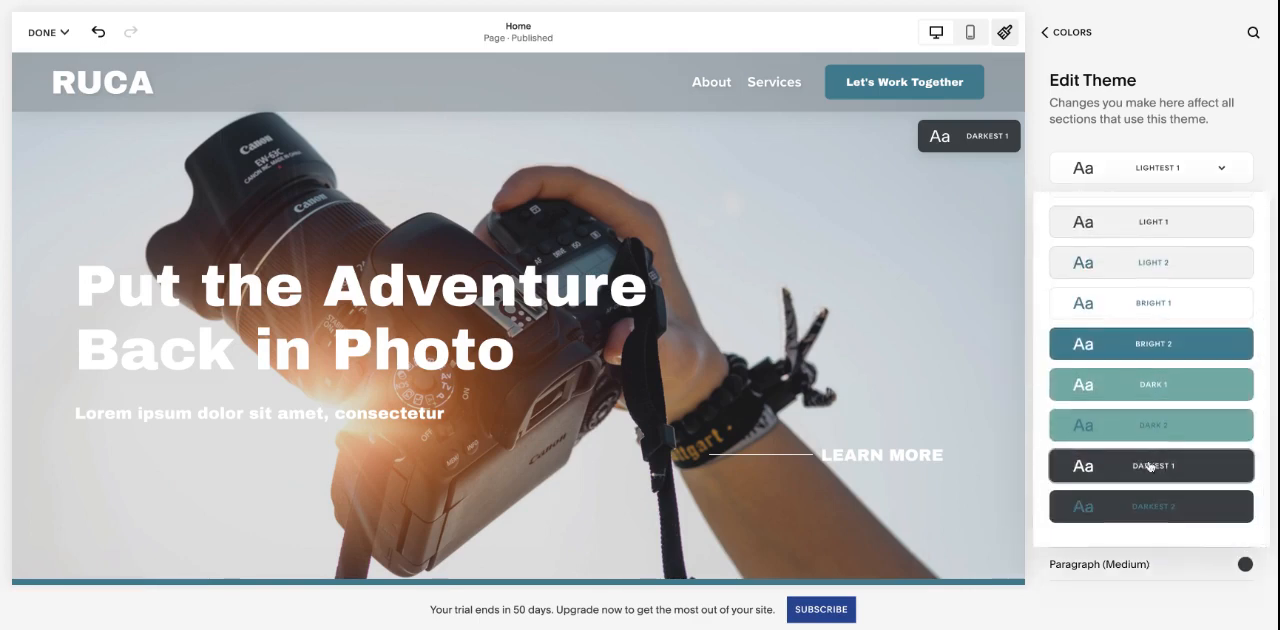
left_click(1198, 467)
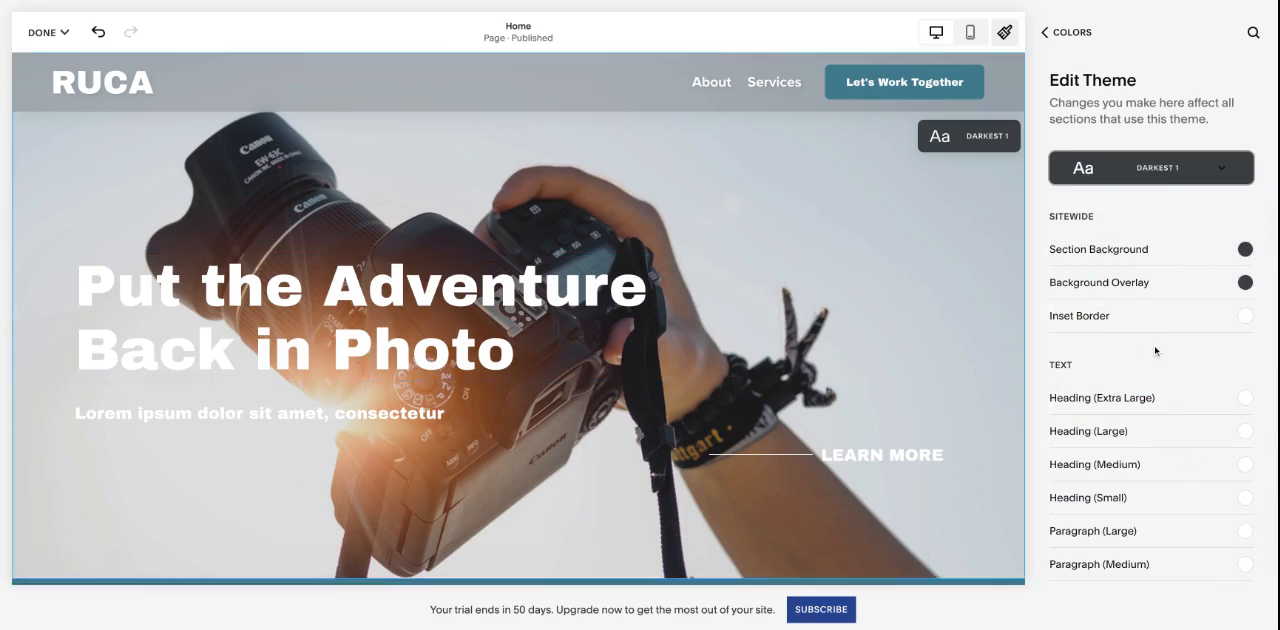
- Try the light teal palette color on the Darkest 1 theme's Heading (Extra Large) and set it back to white
scroll(1196, 395, "down", 2)
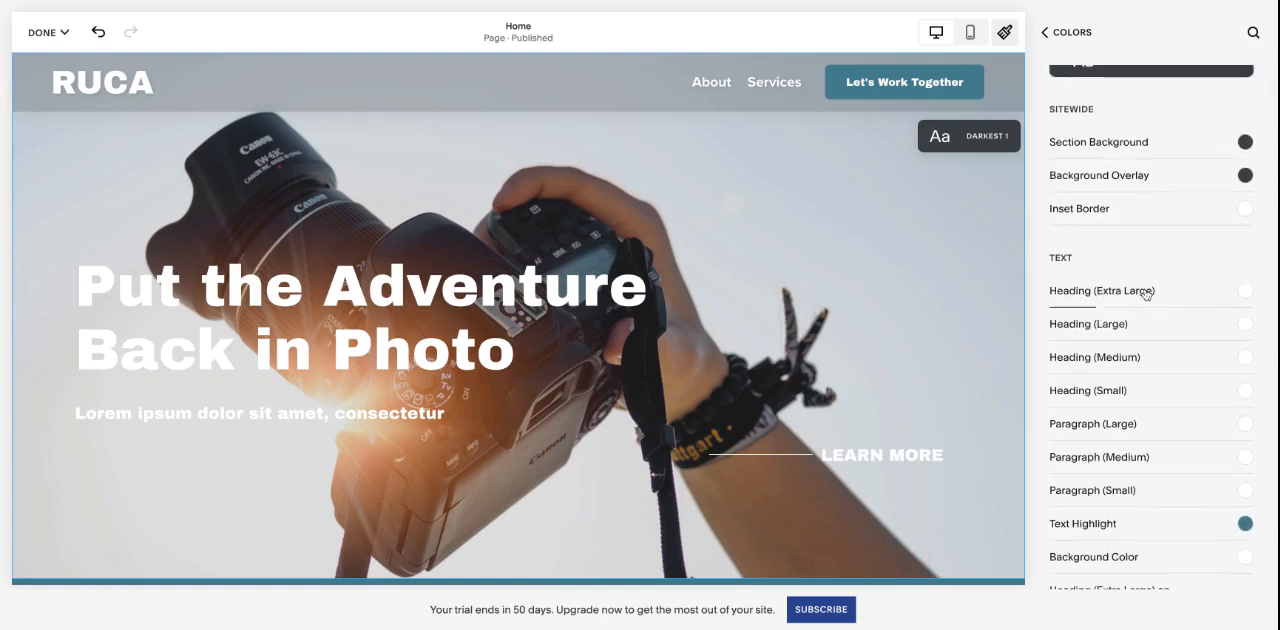
left_click(1146, 292)
left_click(1201, 259)
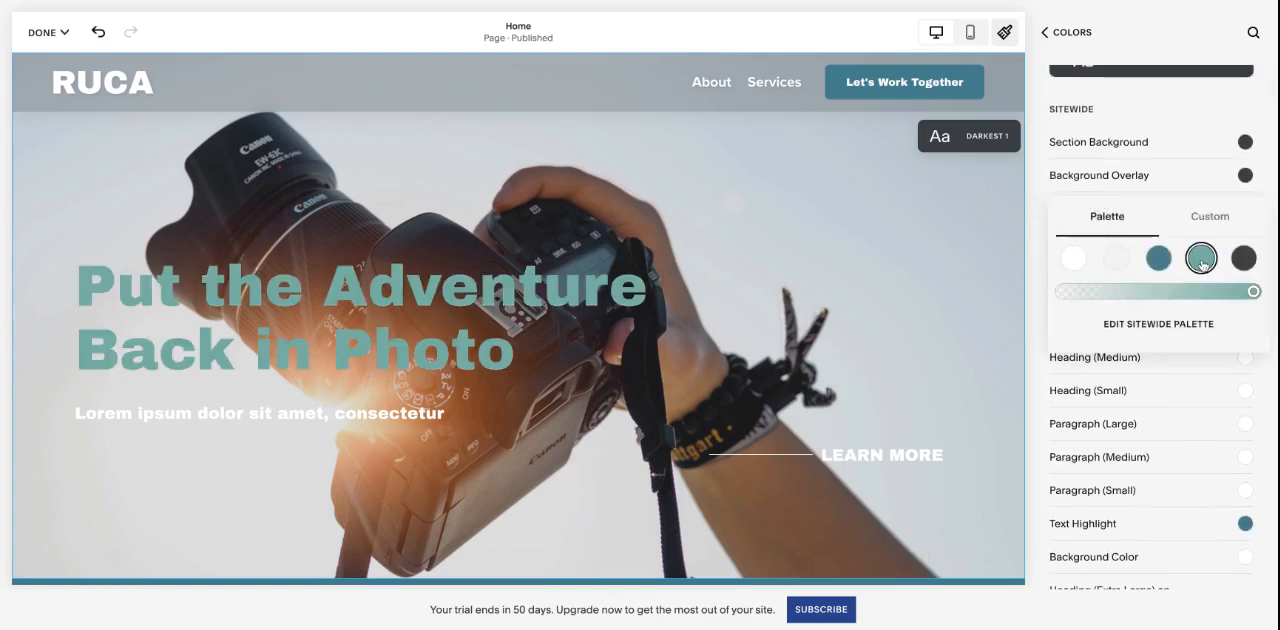
left_click(1073, 262)
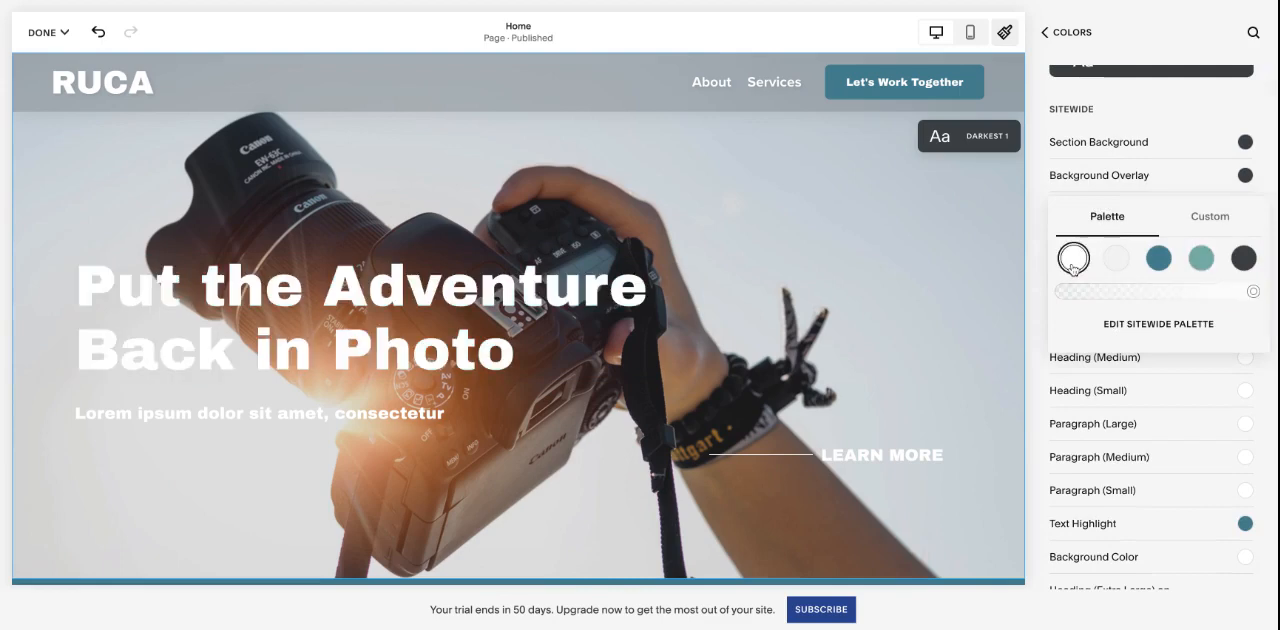
- View the custom color picker for Heading (Extra Large), try light teal with the opacity control, and restore white
left_click(1210, 216)
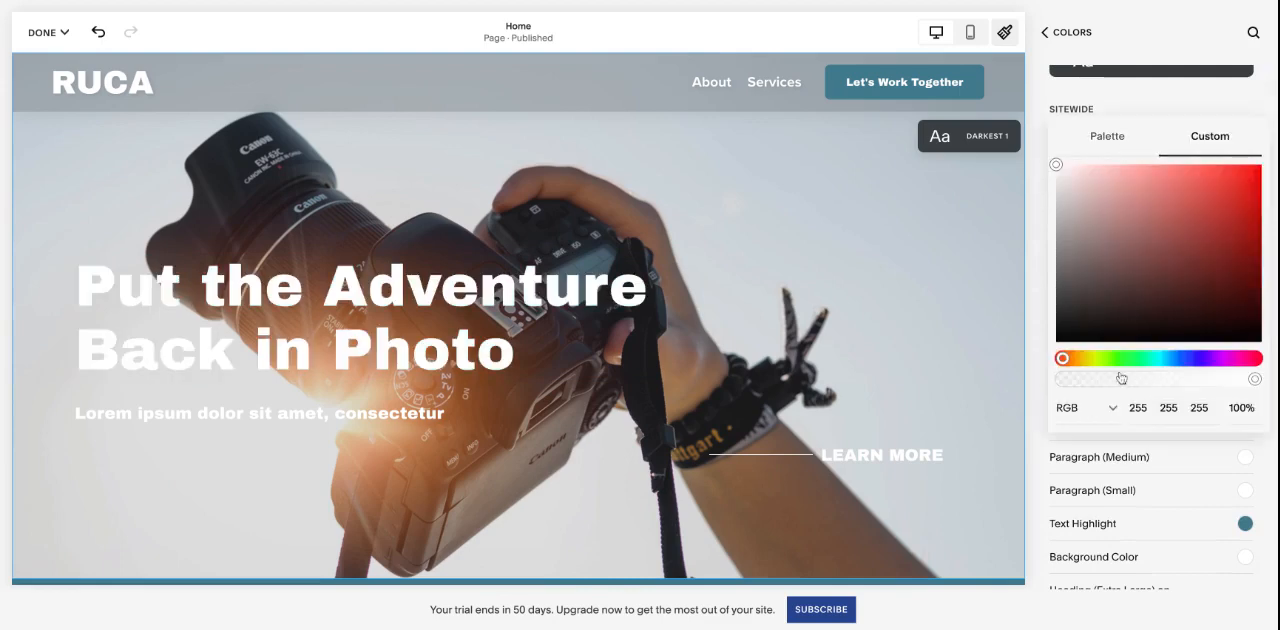
left_click(1107, 139)
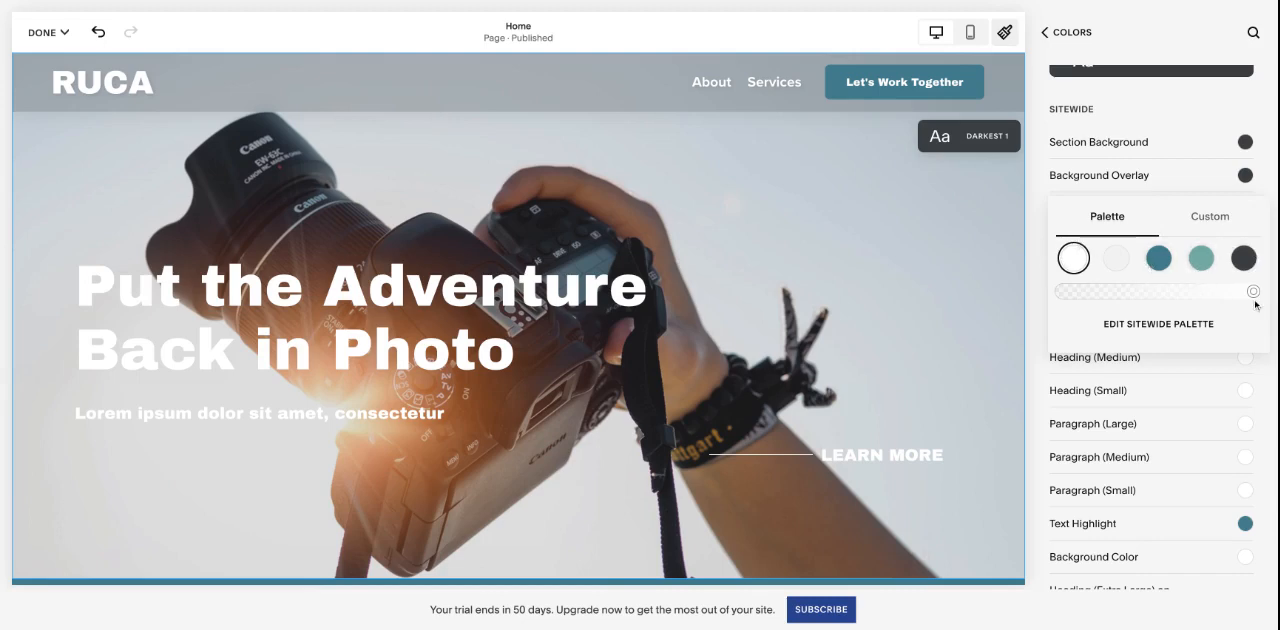
left_click(1201, 258)
mouse_move(1254, 291)
left_mouse_down()
mouse_move(1082, 291)
mouse_move(1254, 291)
left_mouse_up()
left_click(1074, 260)
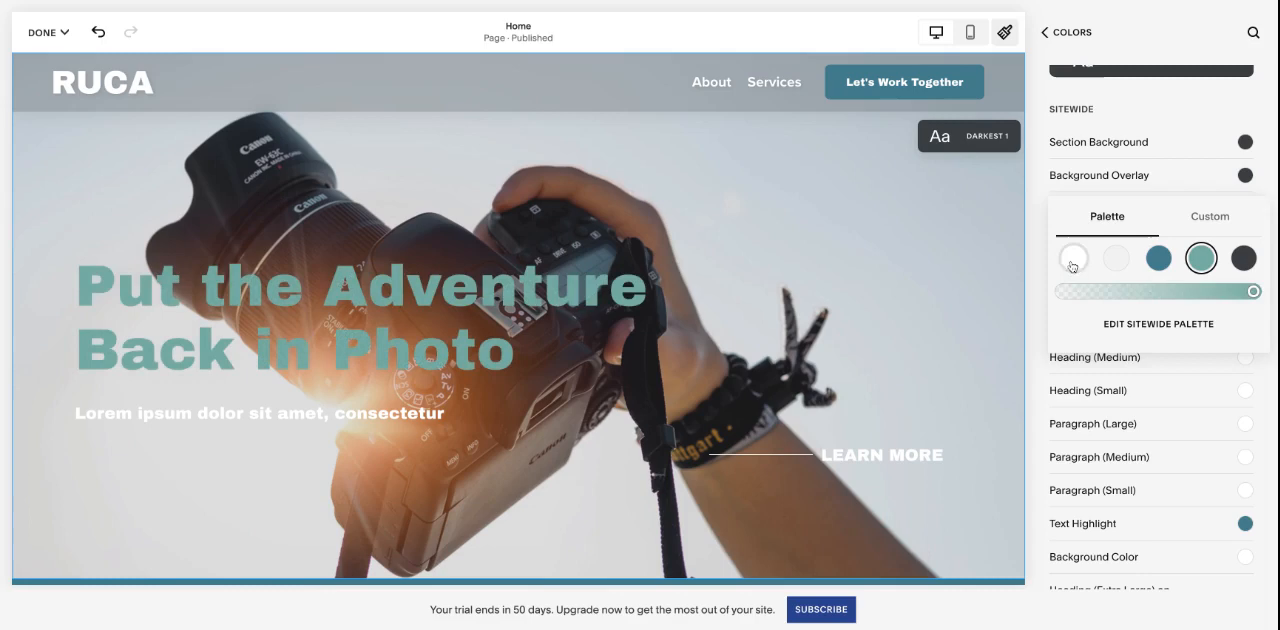
- Check the custom color picker's format options for Heading (Extra Large) and close the picker
left_click(1207, 220)
left_click(1108, 408)
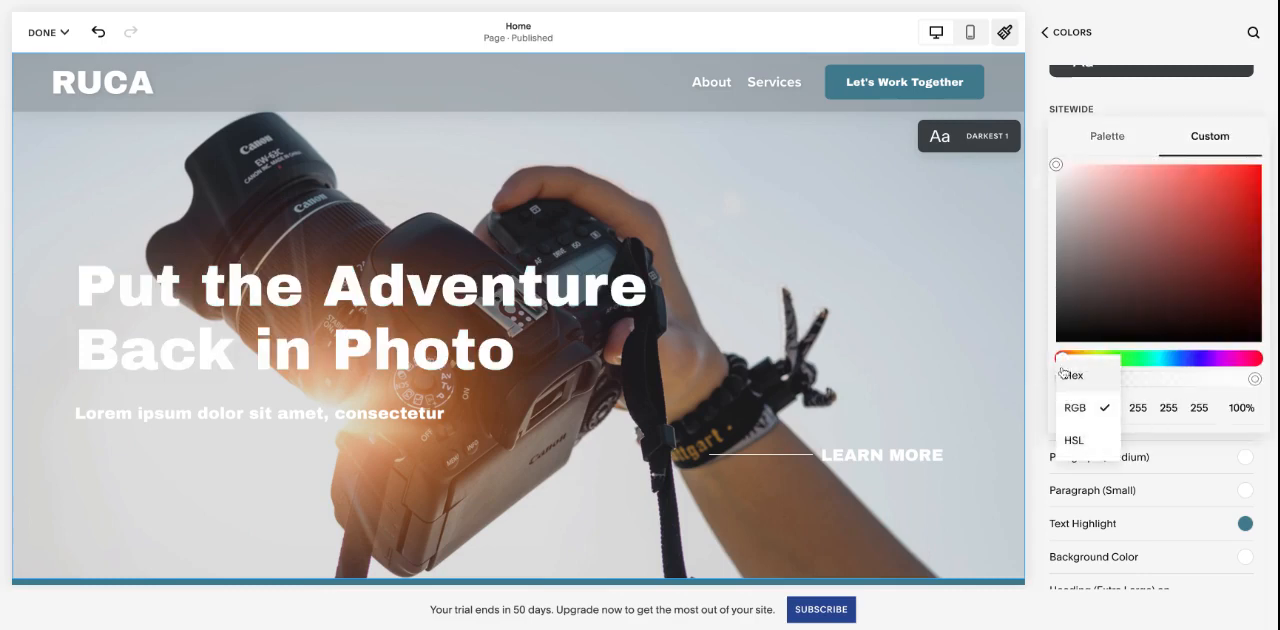
left_click(1053, 334)
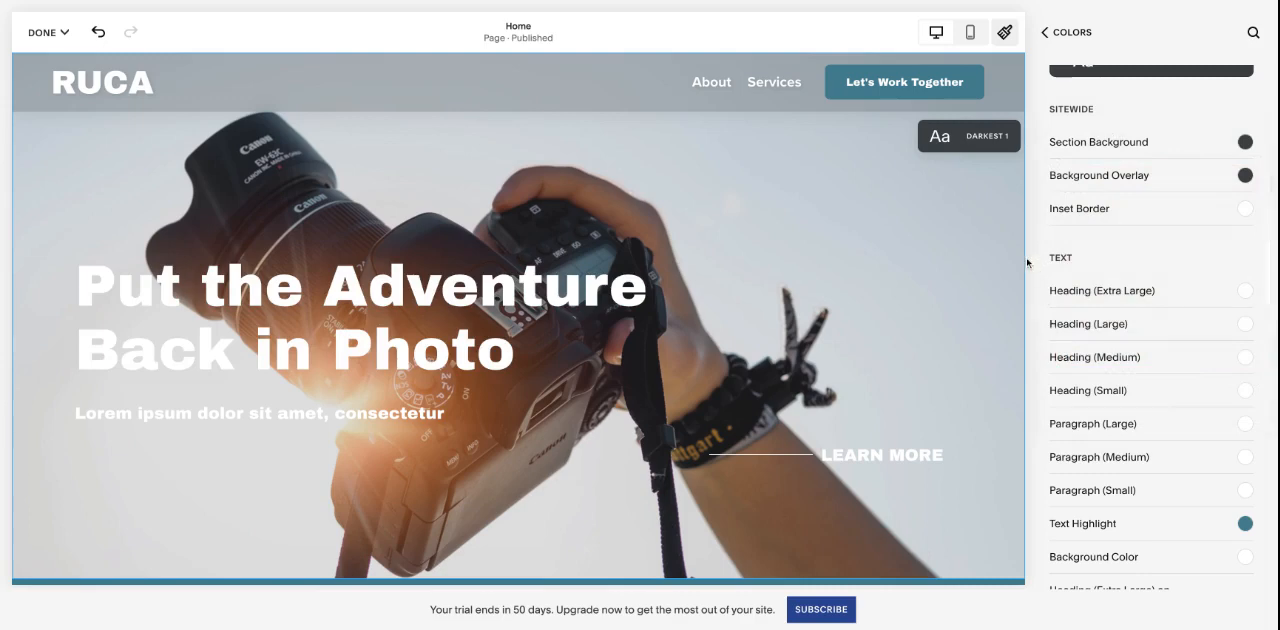
scroll(944, 296, "down", 5)
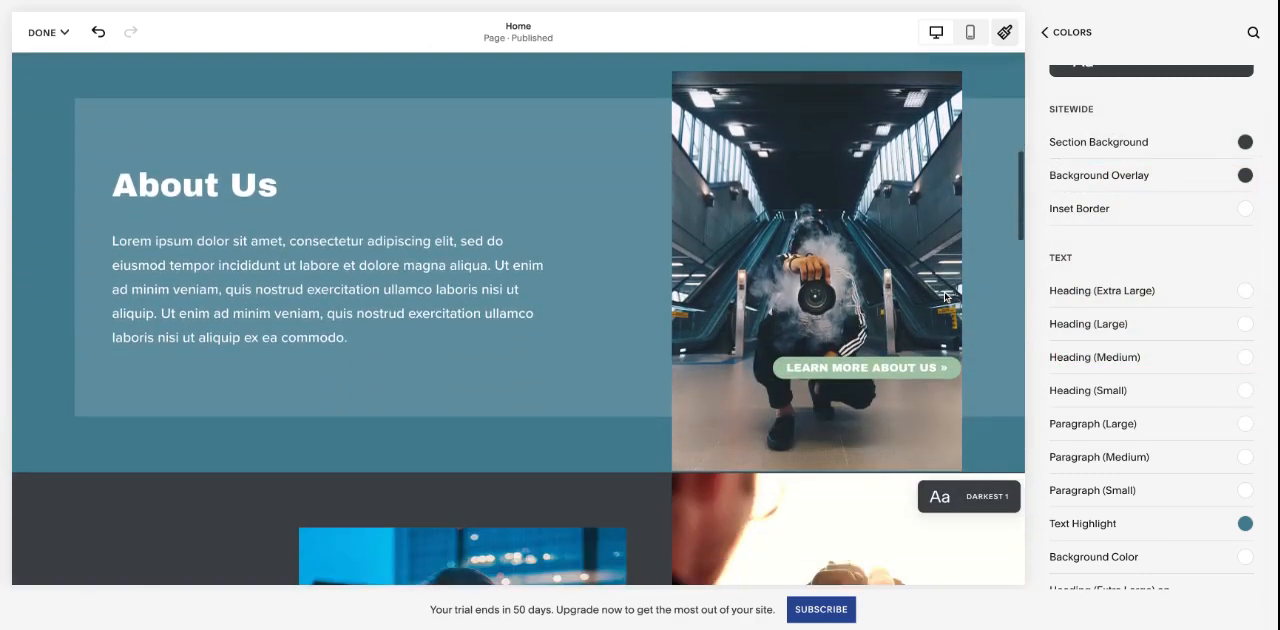
- Try custom green #40A13D on the Bright 2 theme's Heading (Large) through the About Us heading, and undo the color change
left_click(295, 178)
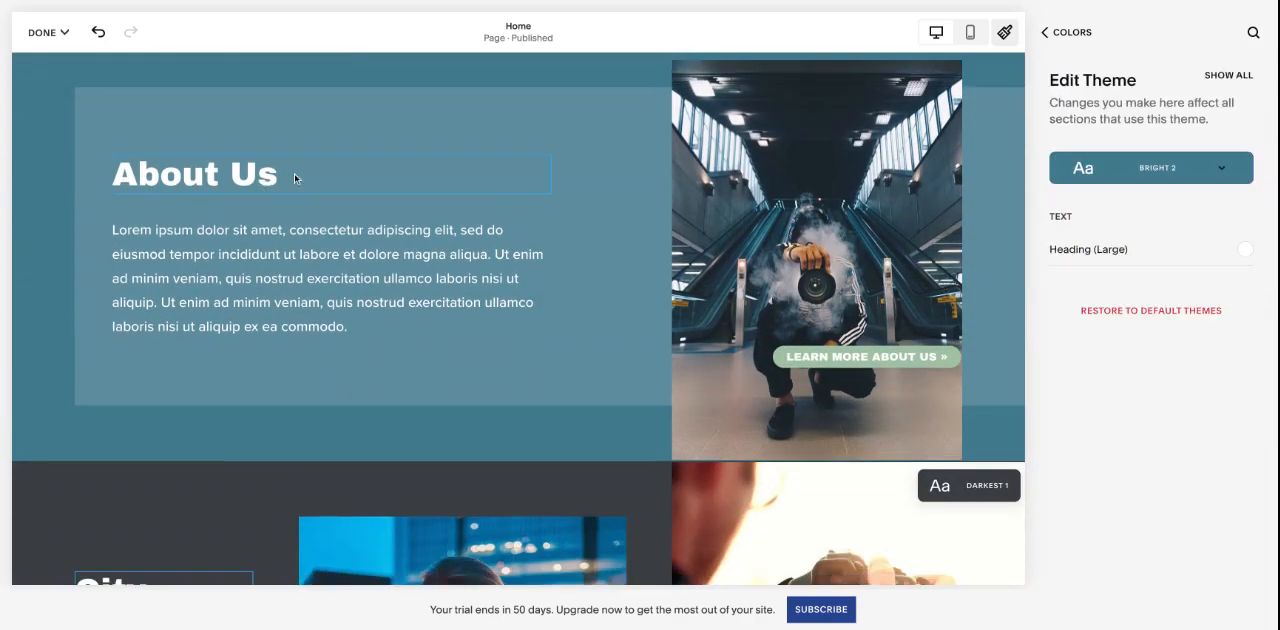
scroll(484, 204, "up", 1)
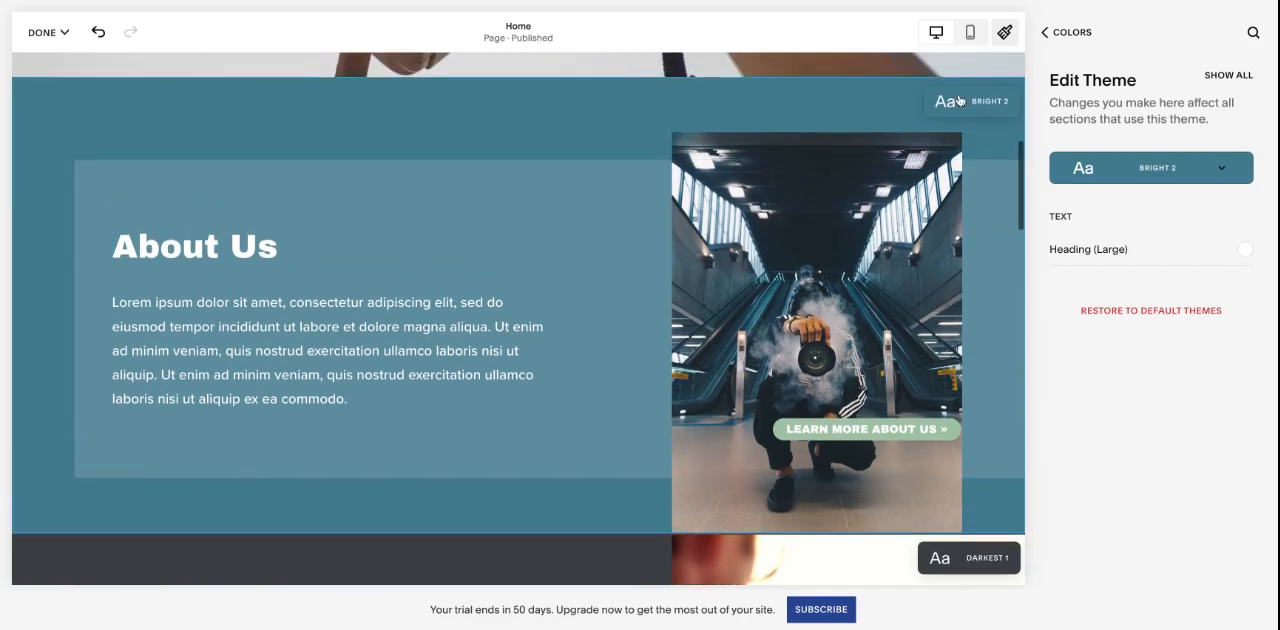
left_click(1163, 170)
left_click(223, 248)
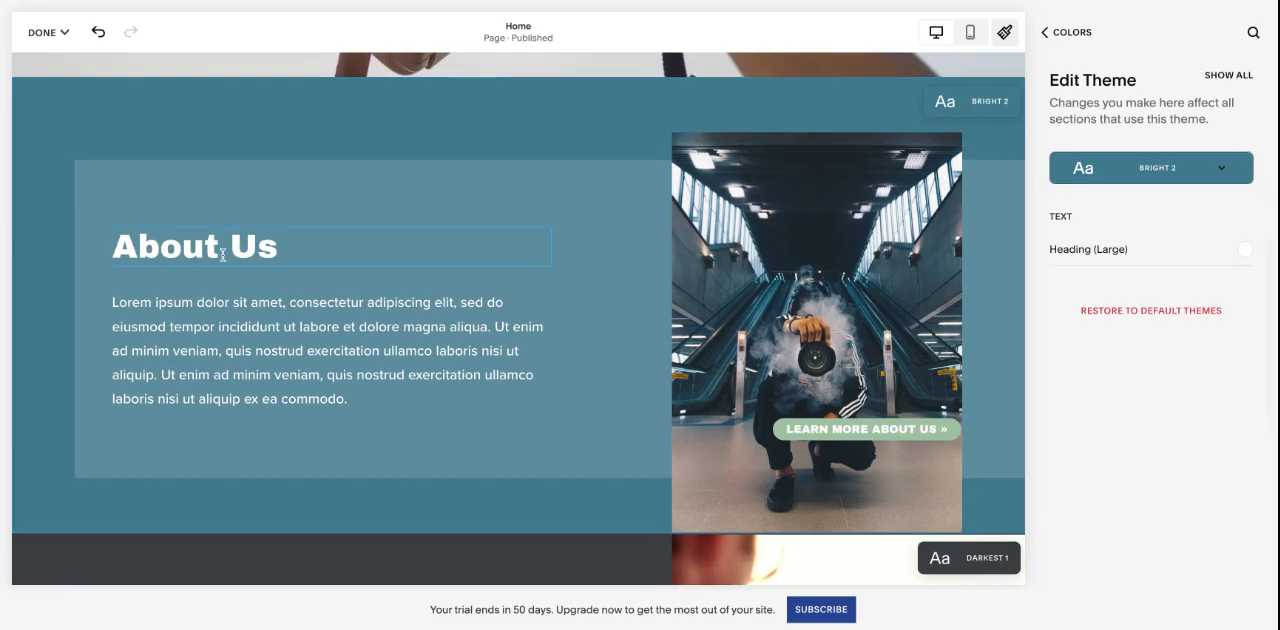
left_click(1240, 252)
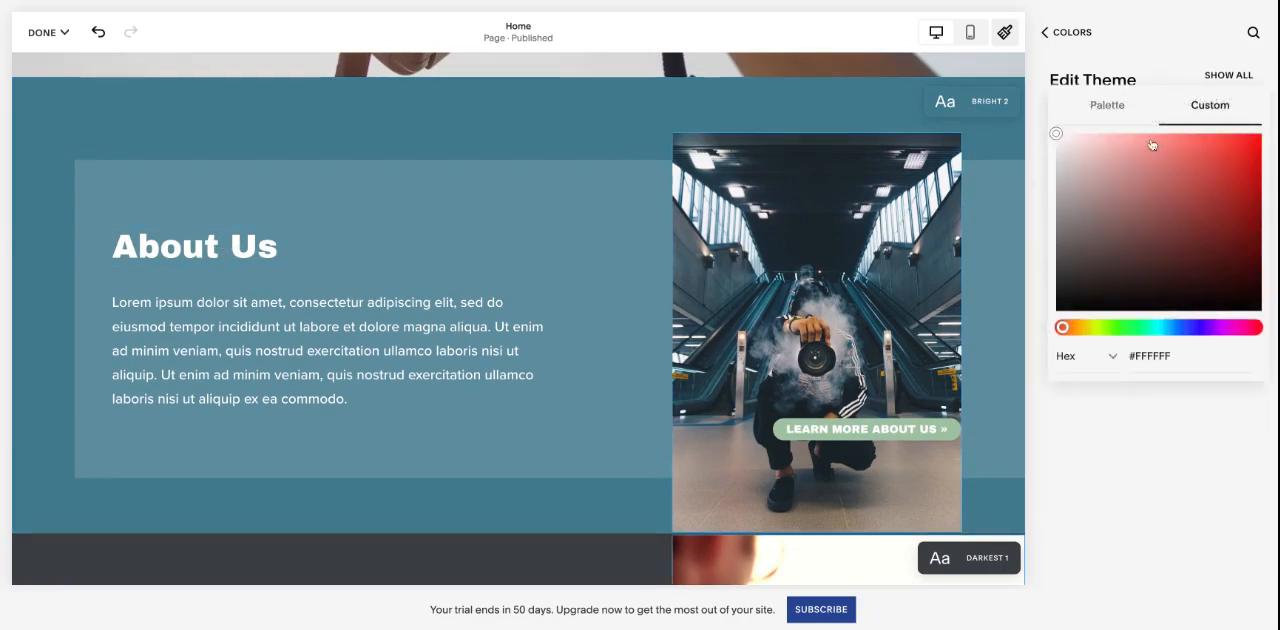
left_click(1125, 330)
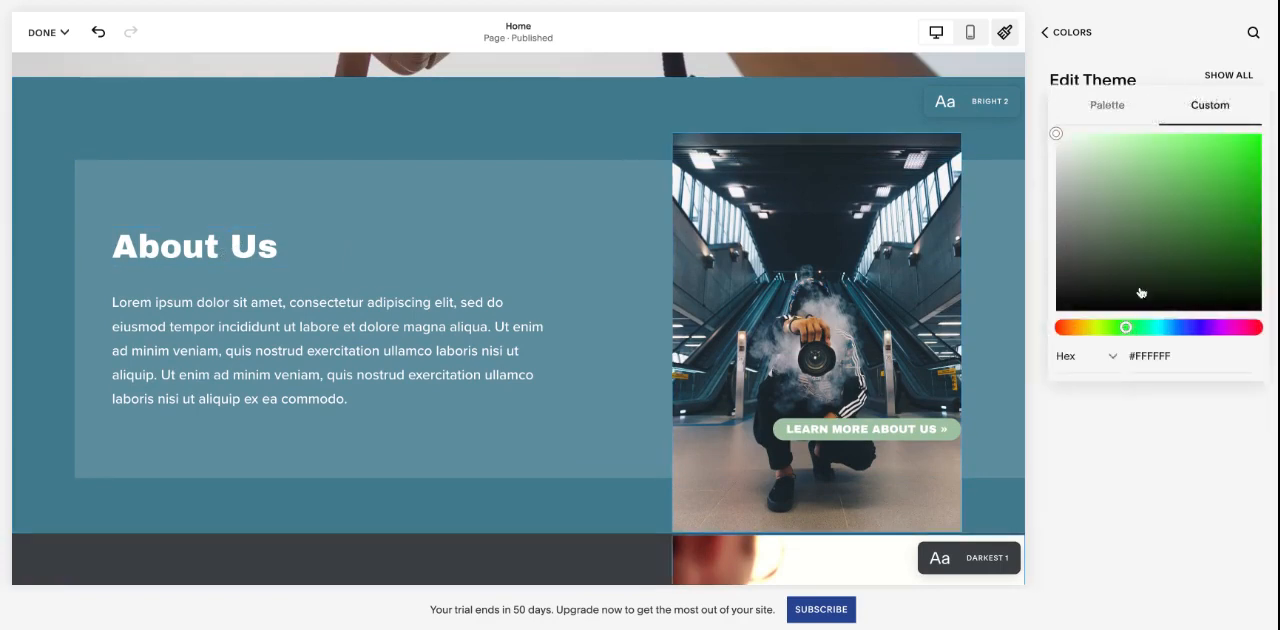
left_click(1183, 201)
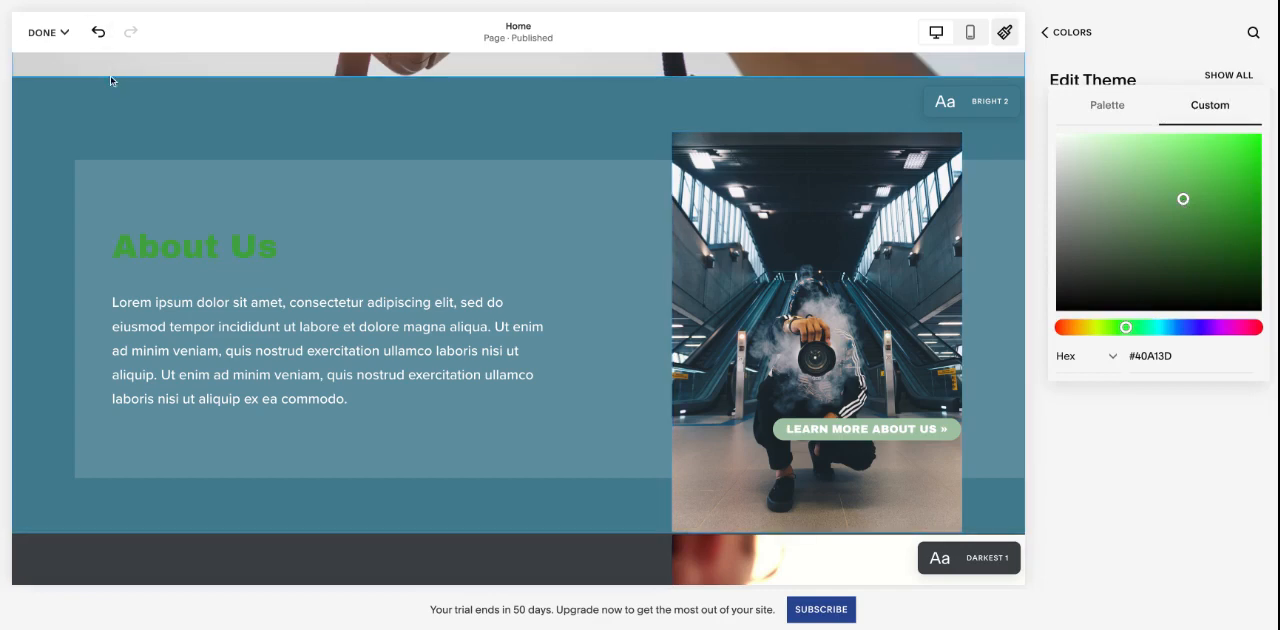
left_click(98, 32)
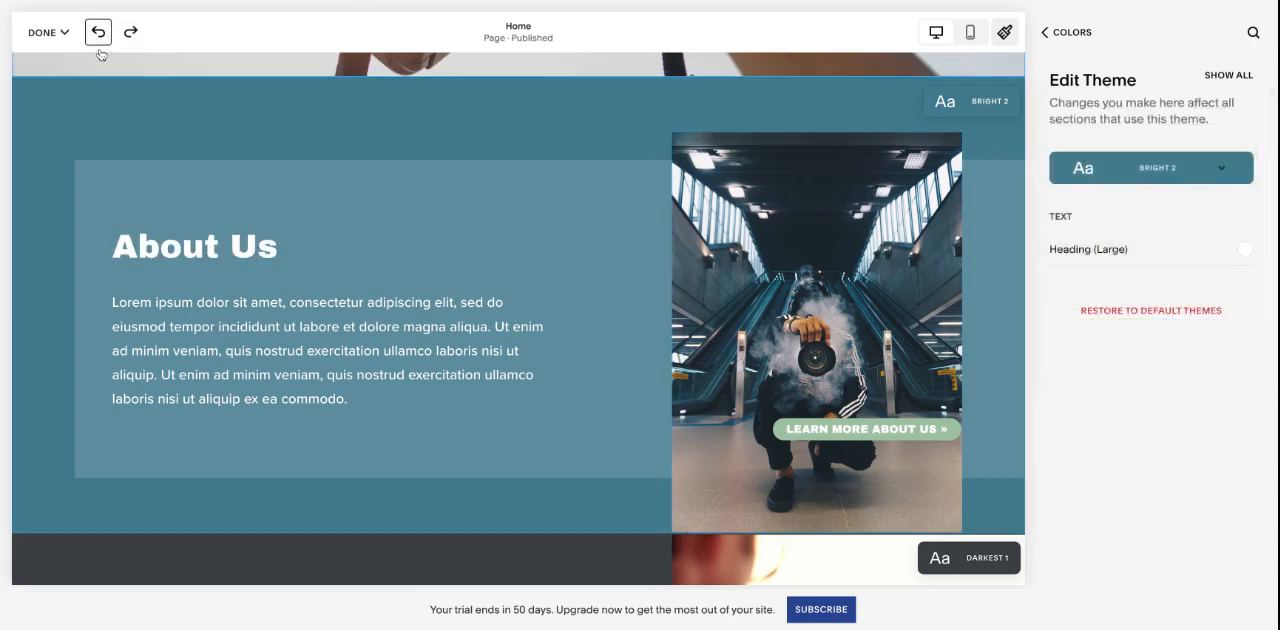
- Close Site Styles and check the options for saving or discarding the page edits
left_click(1060, 32)
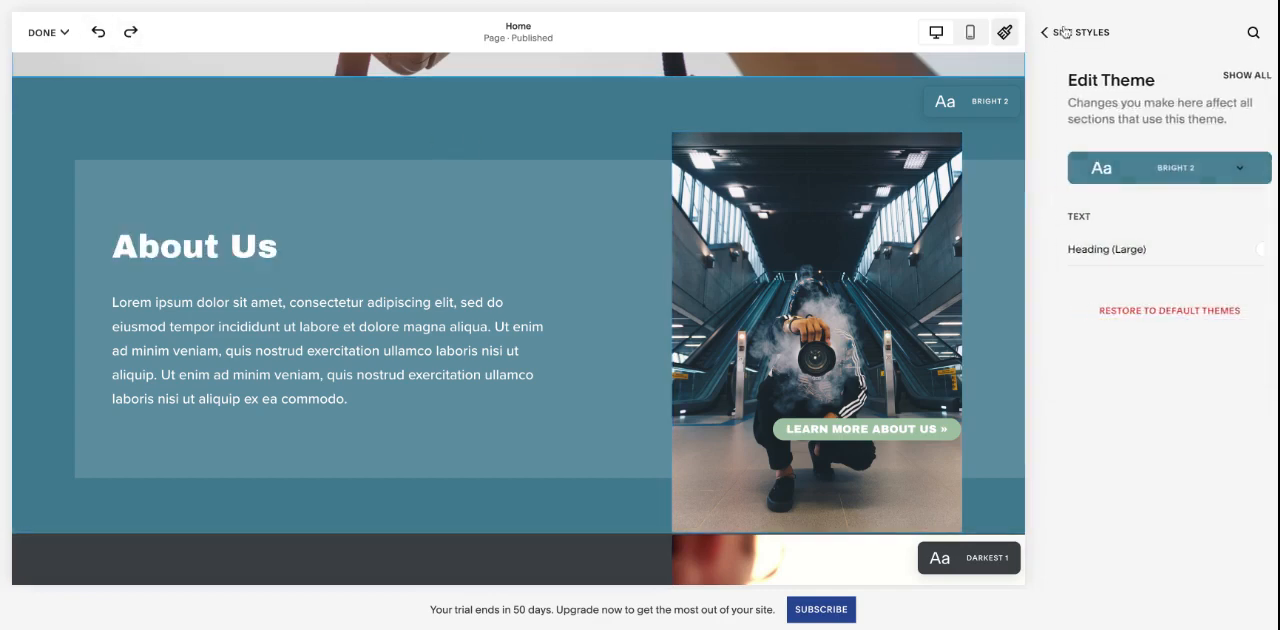
left_click(1065, 32)
left_click(1062, 32)
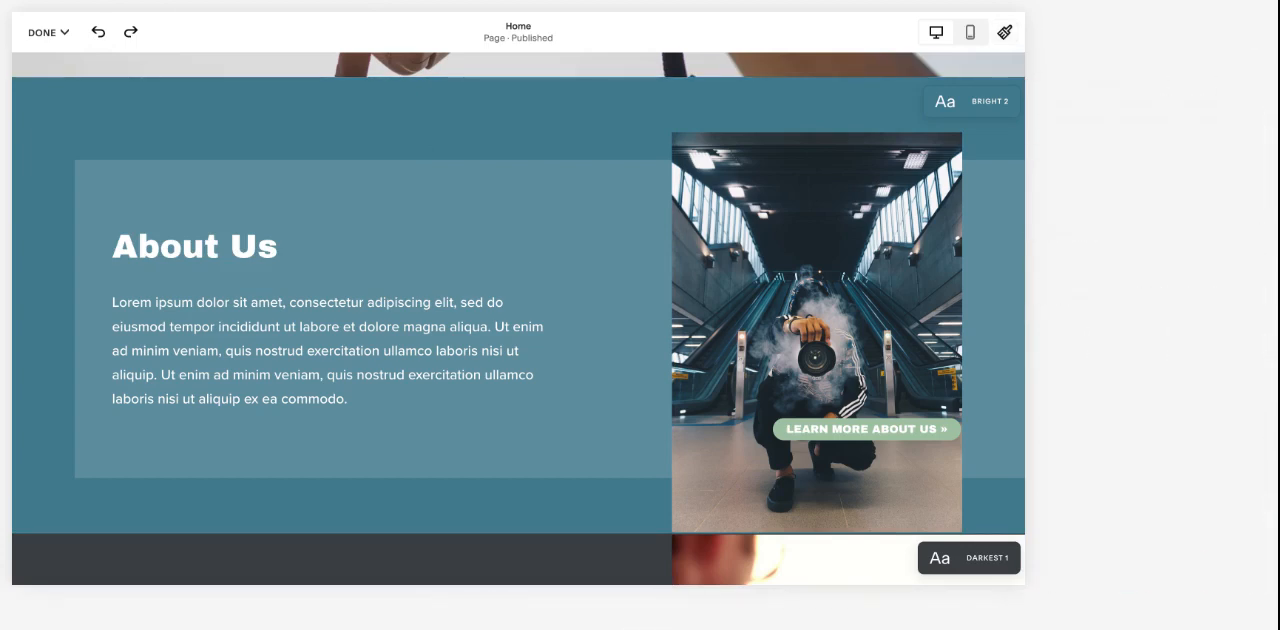
left_click(50, 21)
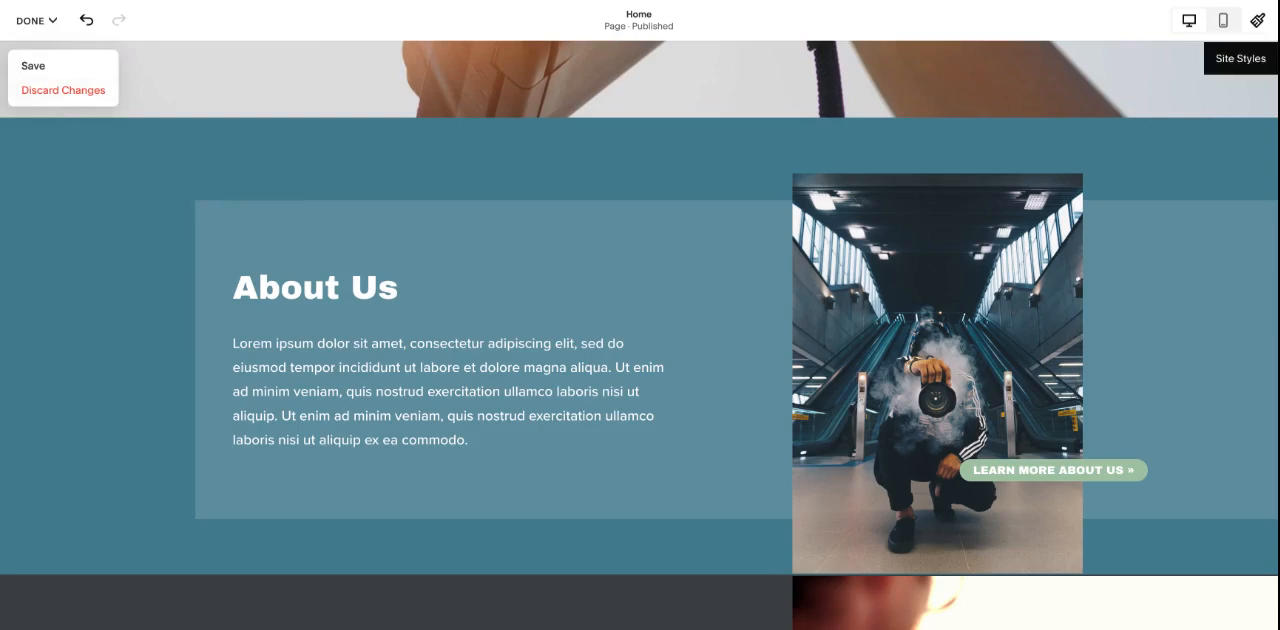
left_click(1260, 23)
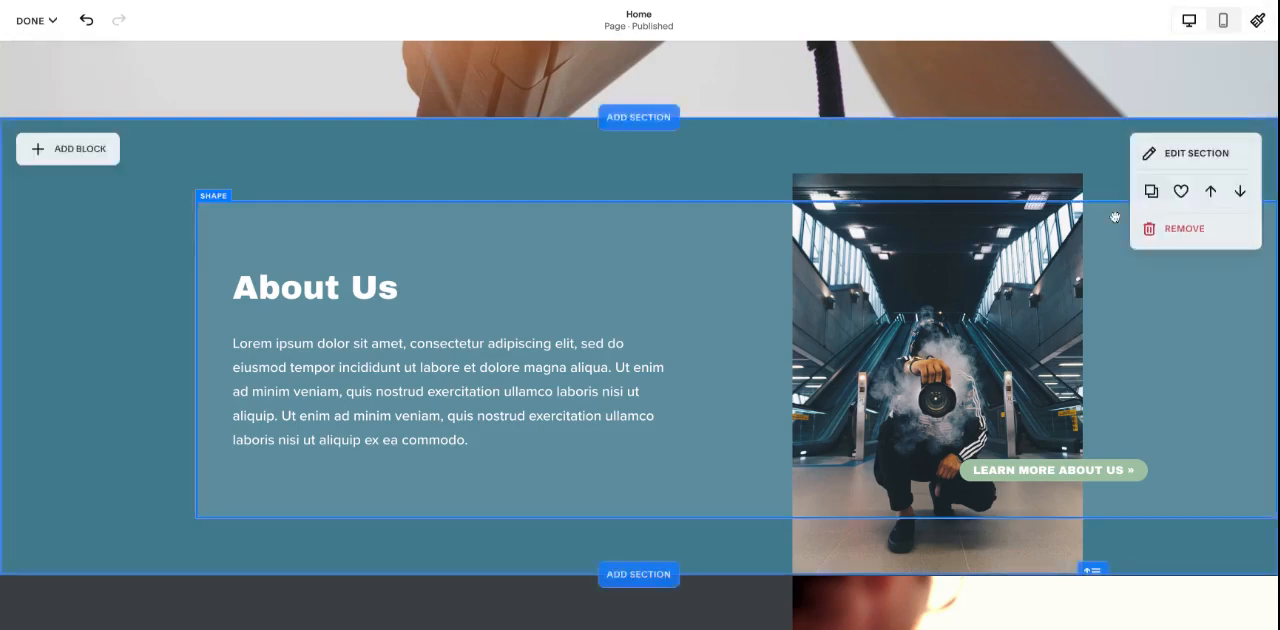
scroll(1107, 240, "up", 5)
scroll(1107, 240, "down", 6)
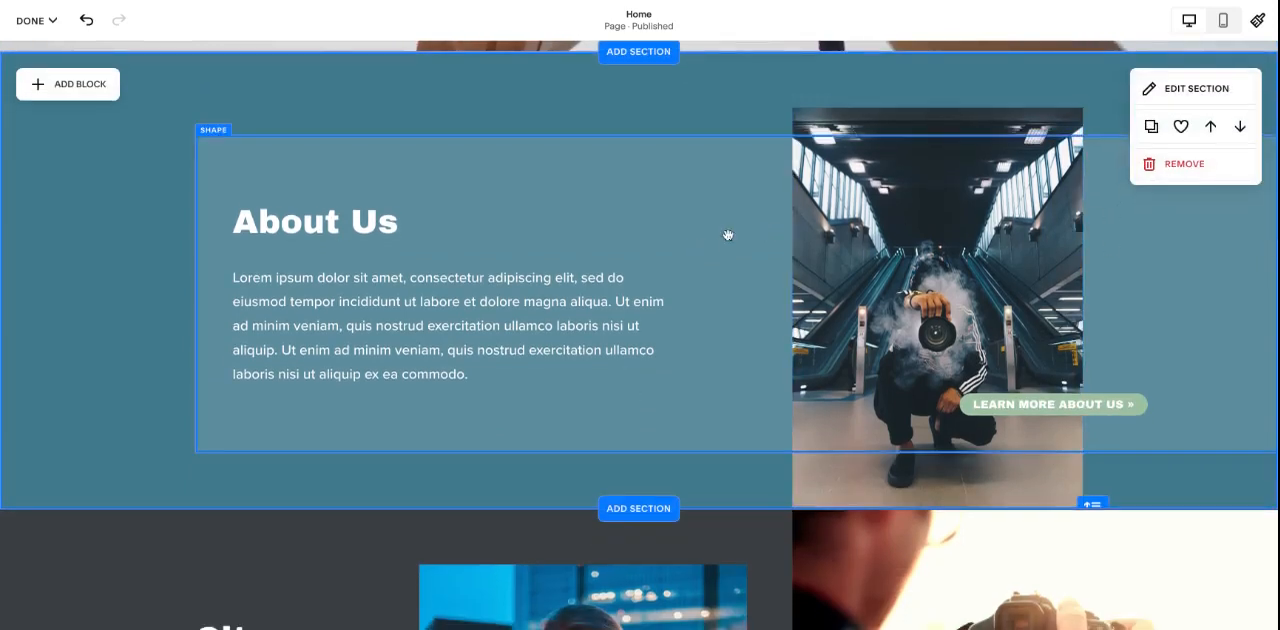
- Reopen the Site Styles color settings and examine which color theme each homepage section uses
left_click(1257, 21)
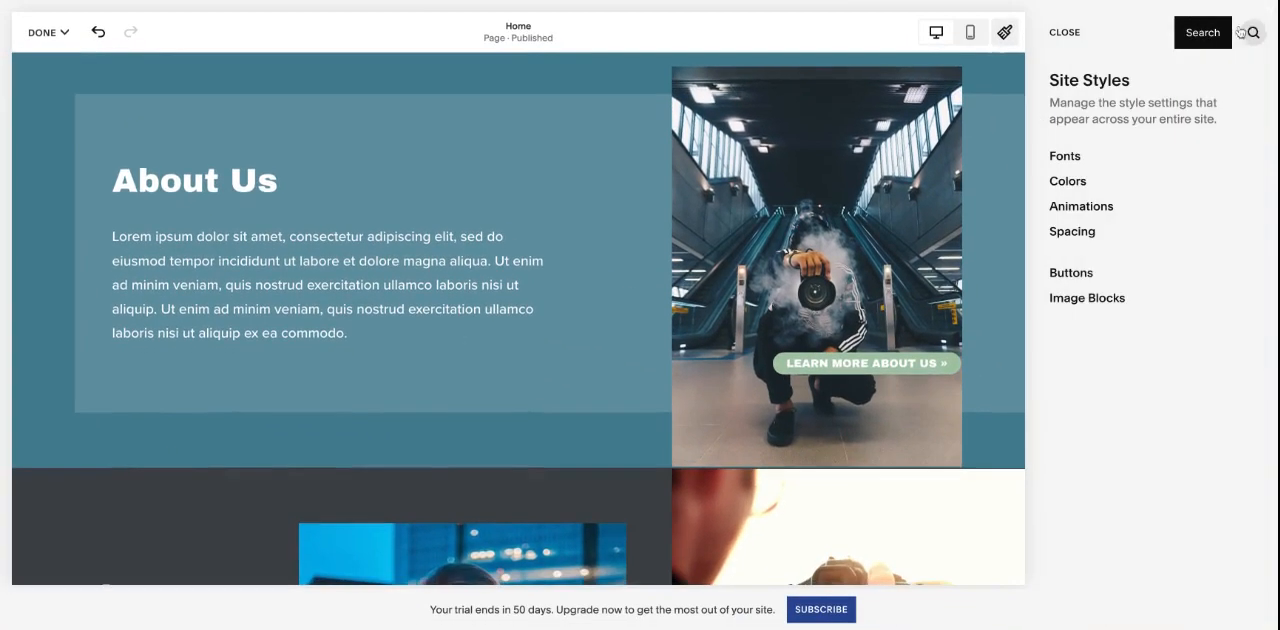
scroll(903, 308, "up", 3)
scroll(903, 308, "down", 1)
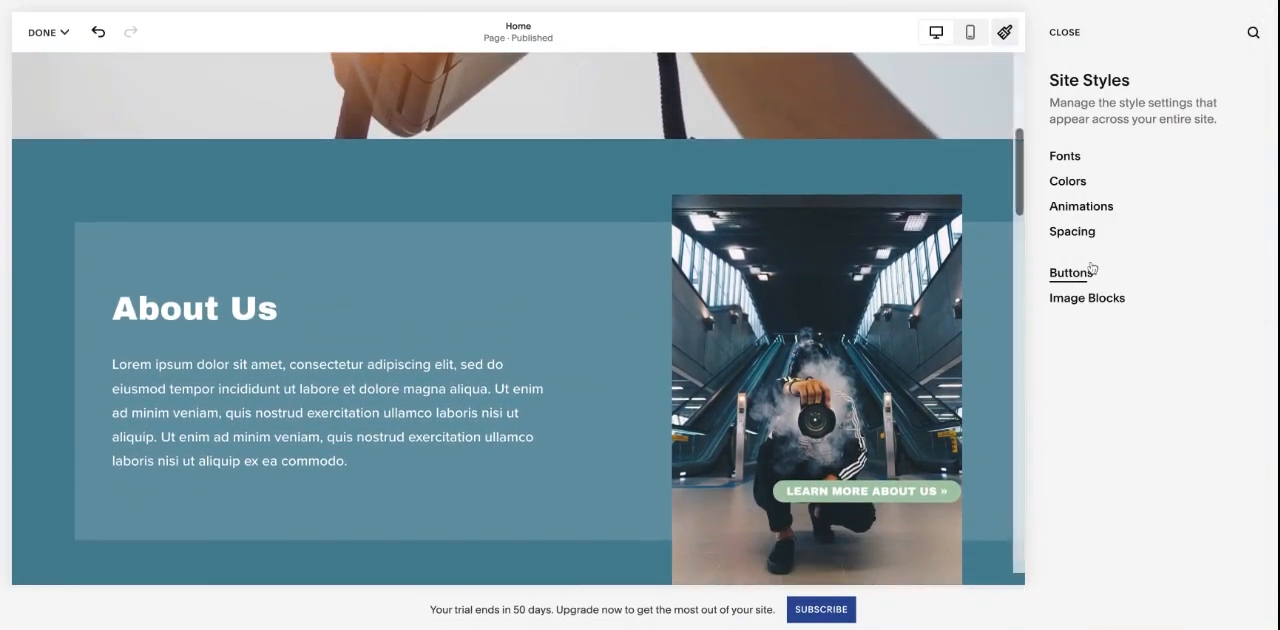
left_click(1118, 183)
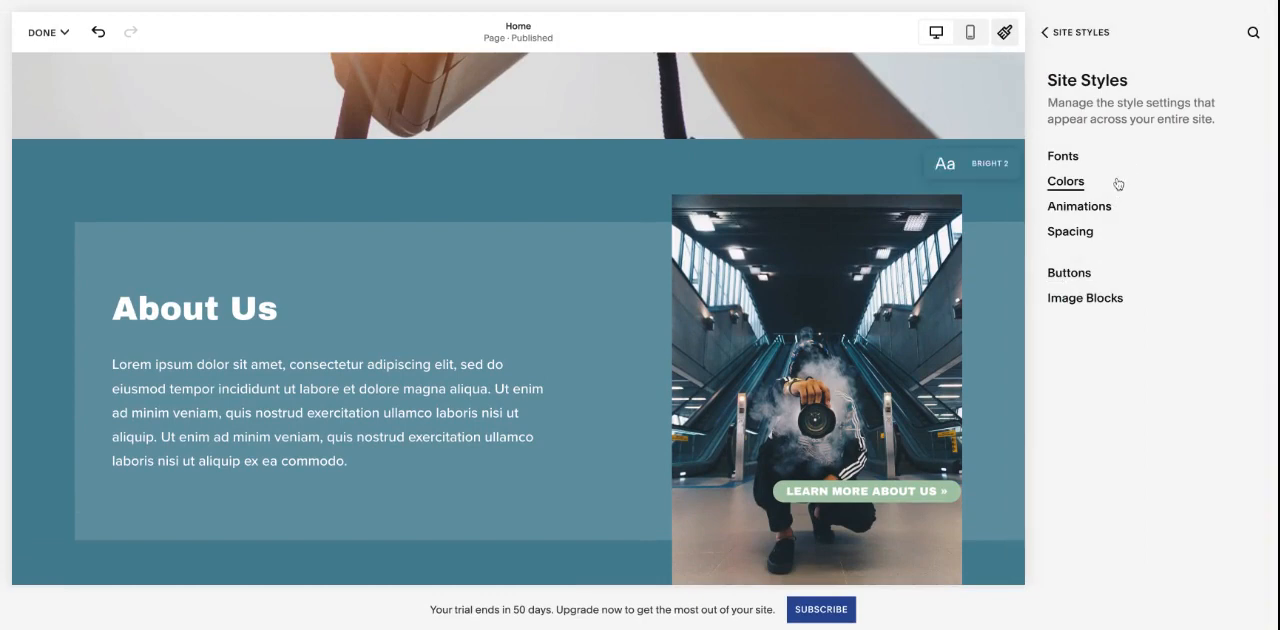
scroll(1120, 314, "down", 3)
scroll(966, 390, "down", 5)
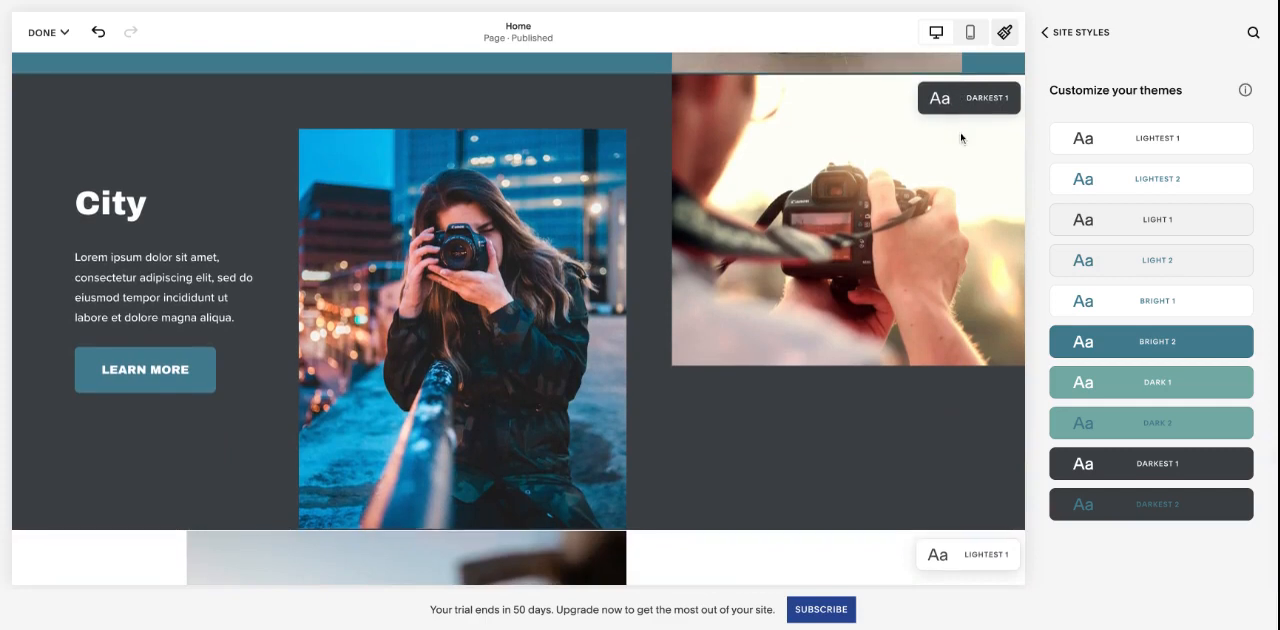
scroll(960, 131, "down", 4)
scroll(935, 252, "down", 1)
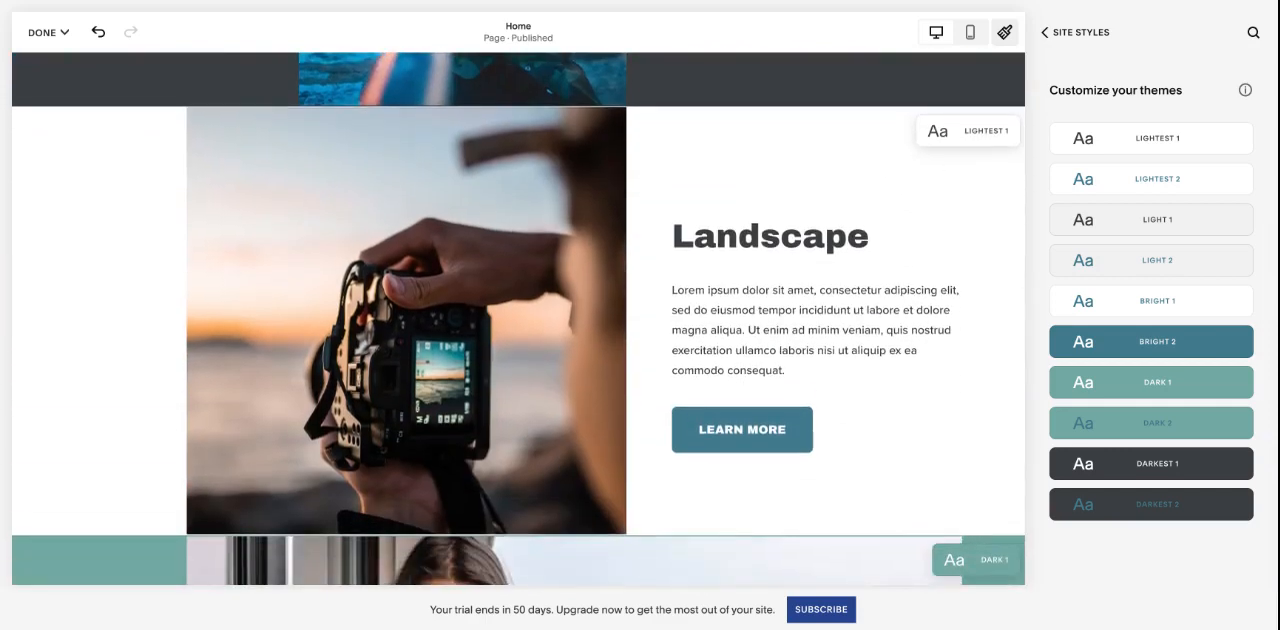
scroll(518, 318, "down", 2)
scroll(518, 318, "up", 1)
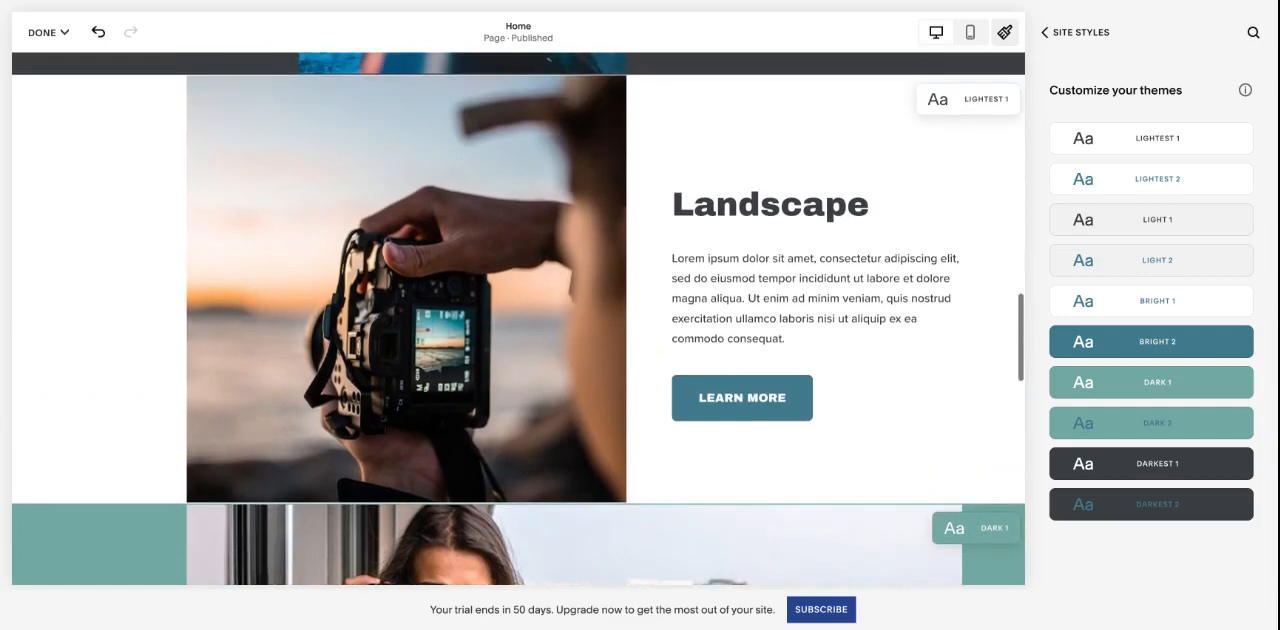
- Open the Lightest 1 theme for editing and show the color setting of the Landscape heading
left_click(1234, 139)
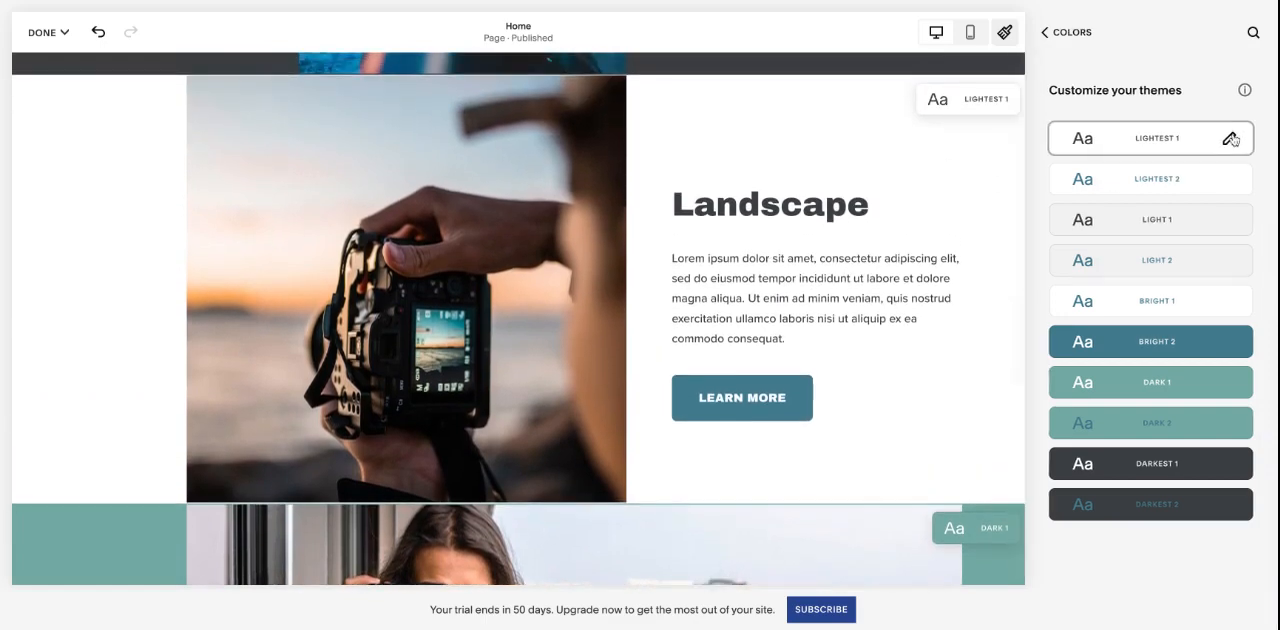
left_click(1232, 139)
left_click(1190, 169)
left_click(1167, 233)
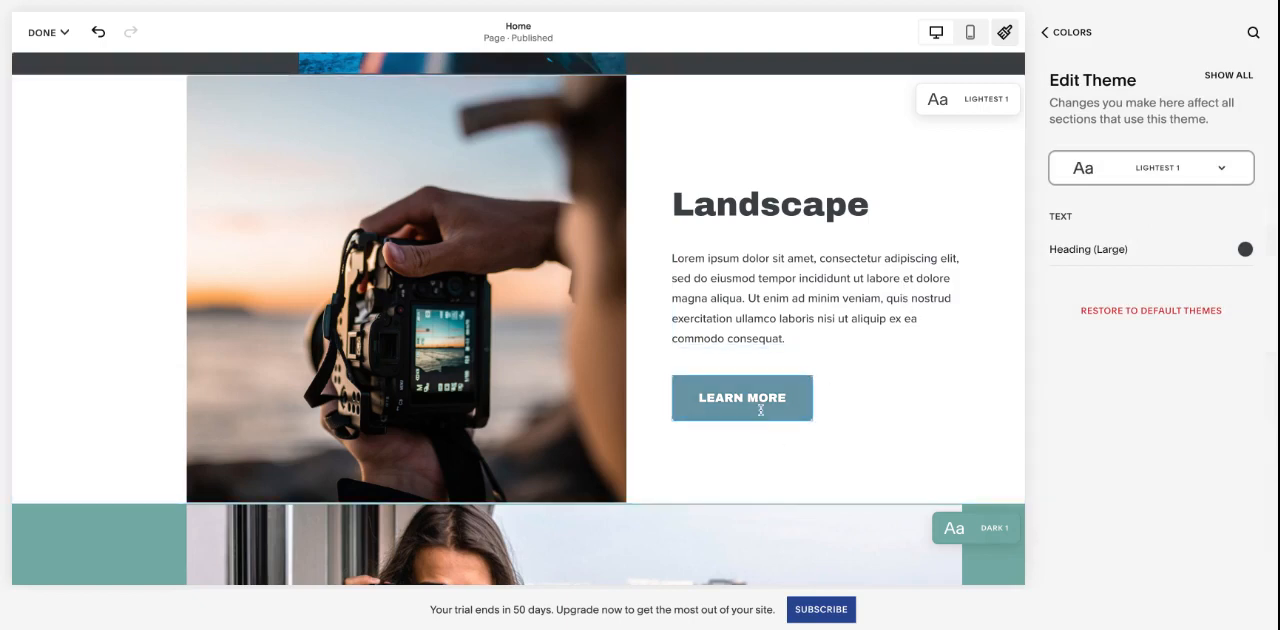
- Try the light teal palette color on the Lightest 1 theme's Primary Button Background and set it back to dark teal-blue
left_click(755, 410)
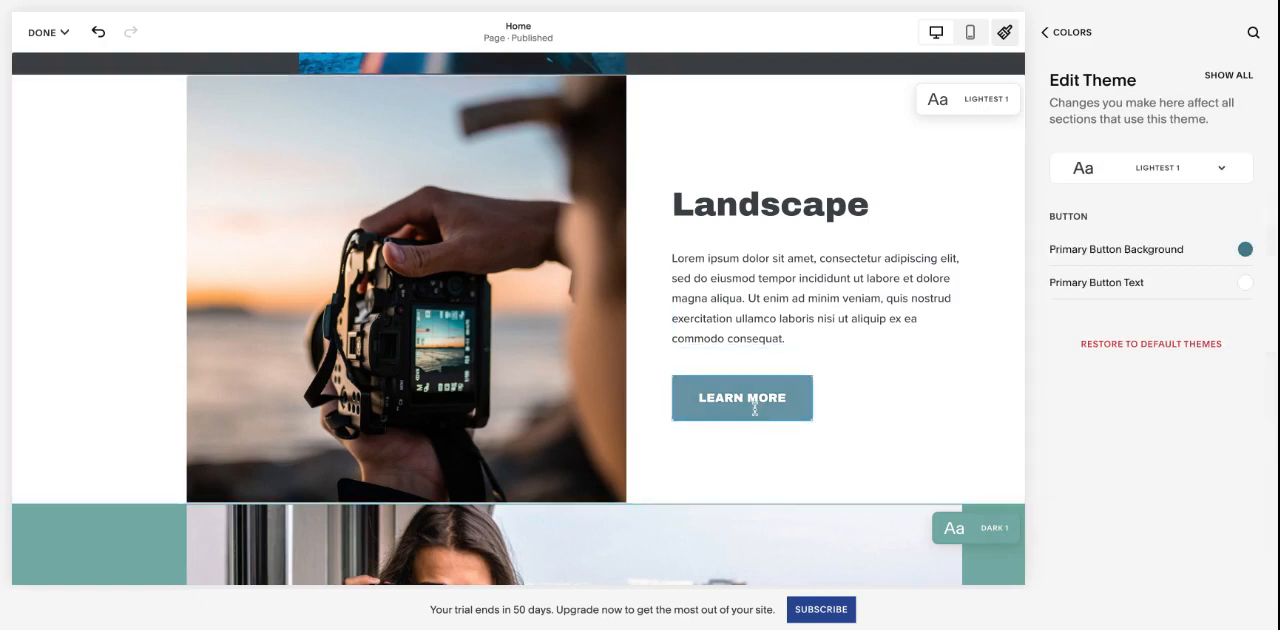
left_click(1244, 250)
left_click(1108, 116)
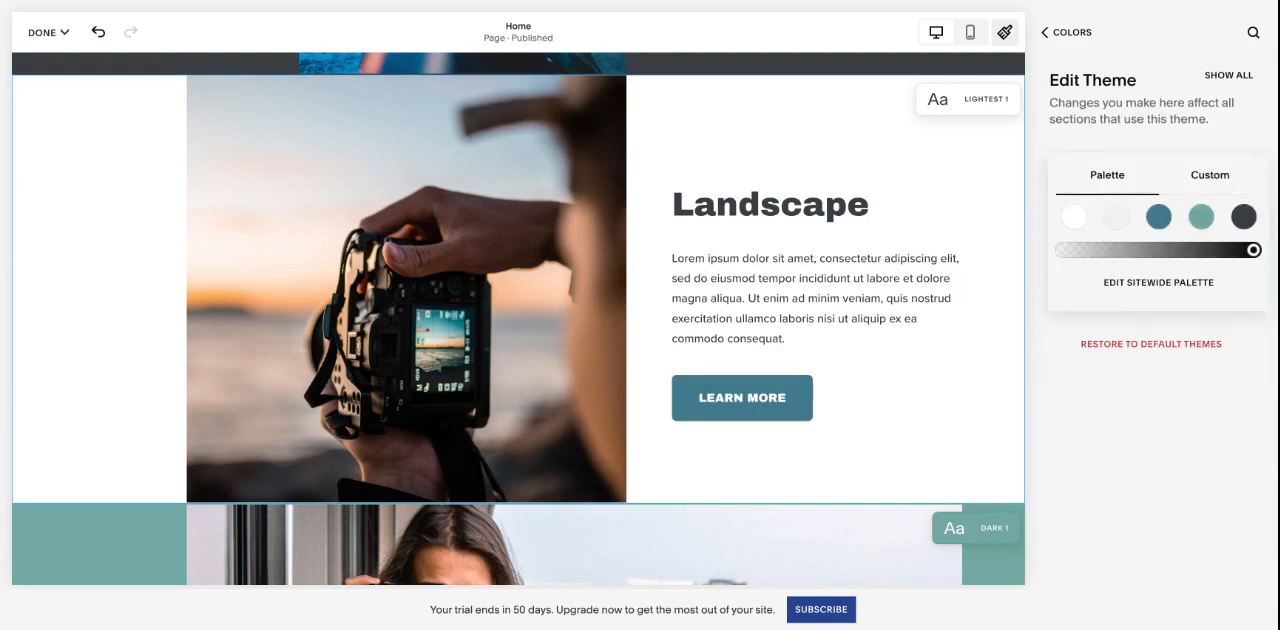
left_click(1198, 215)
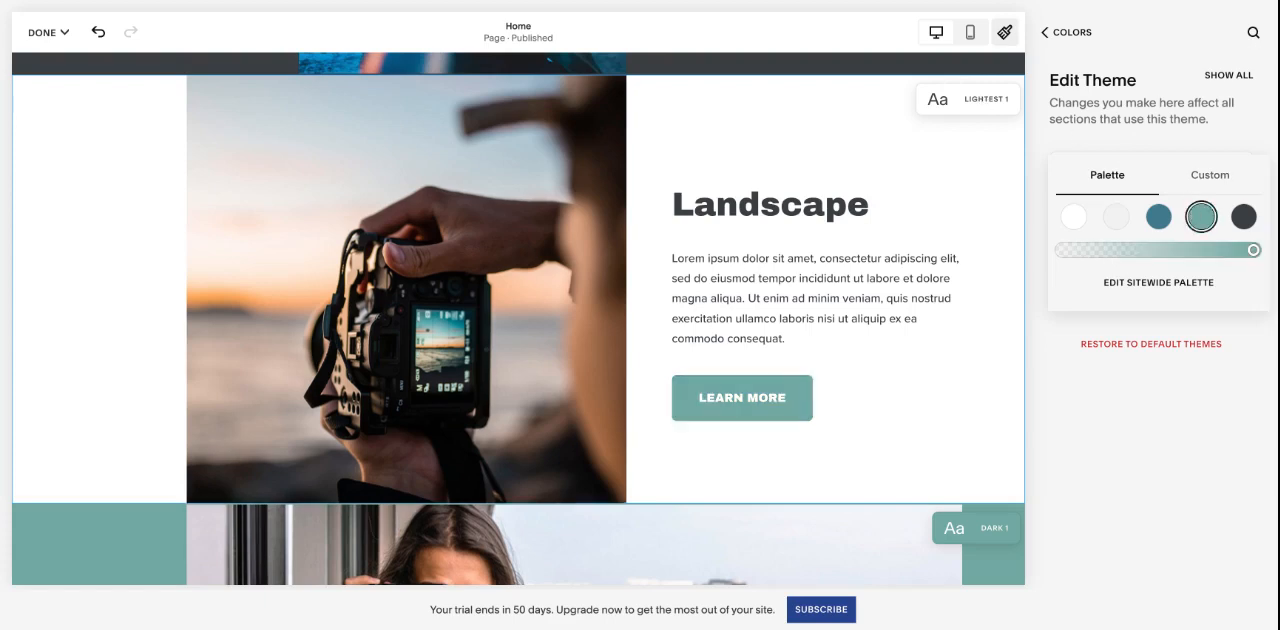
left_click(1159, 219)
left_click(1043, 166)
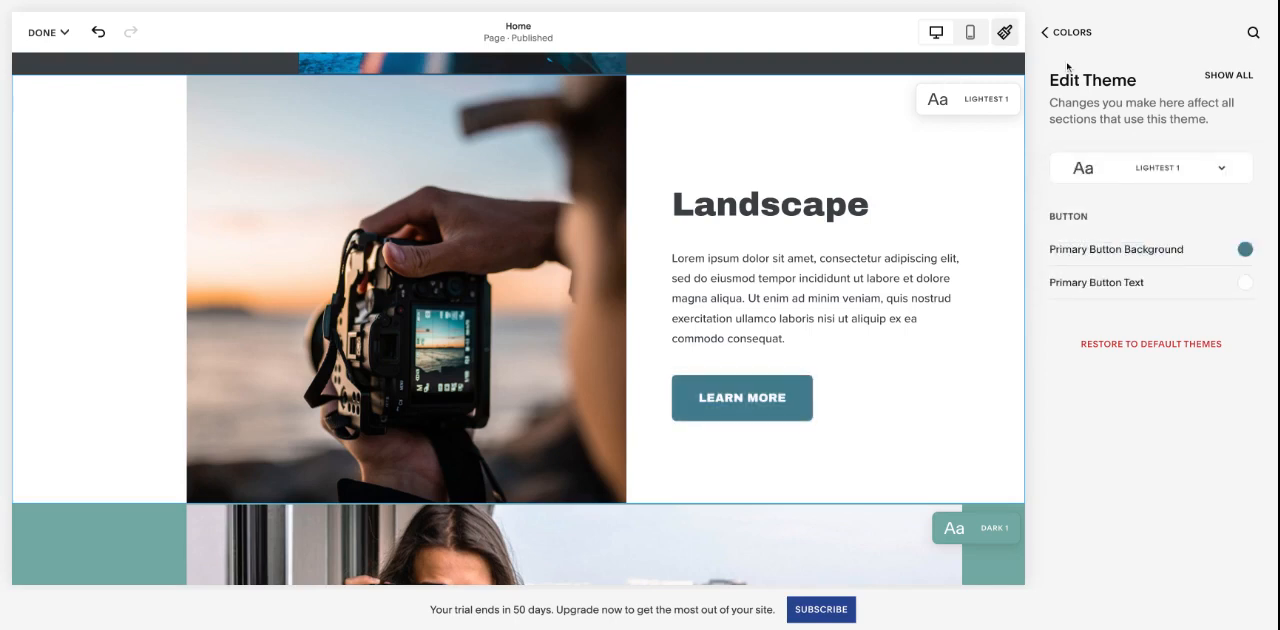
- Leave the color settings and view the site-wide animation styles in Site Styles
left_click(1063, 32)
left_click(1063, 32)
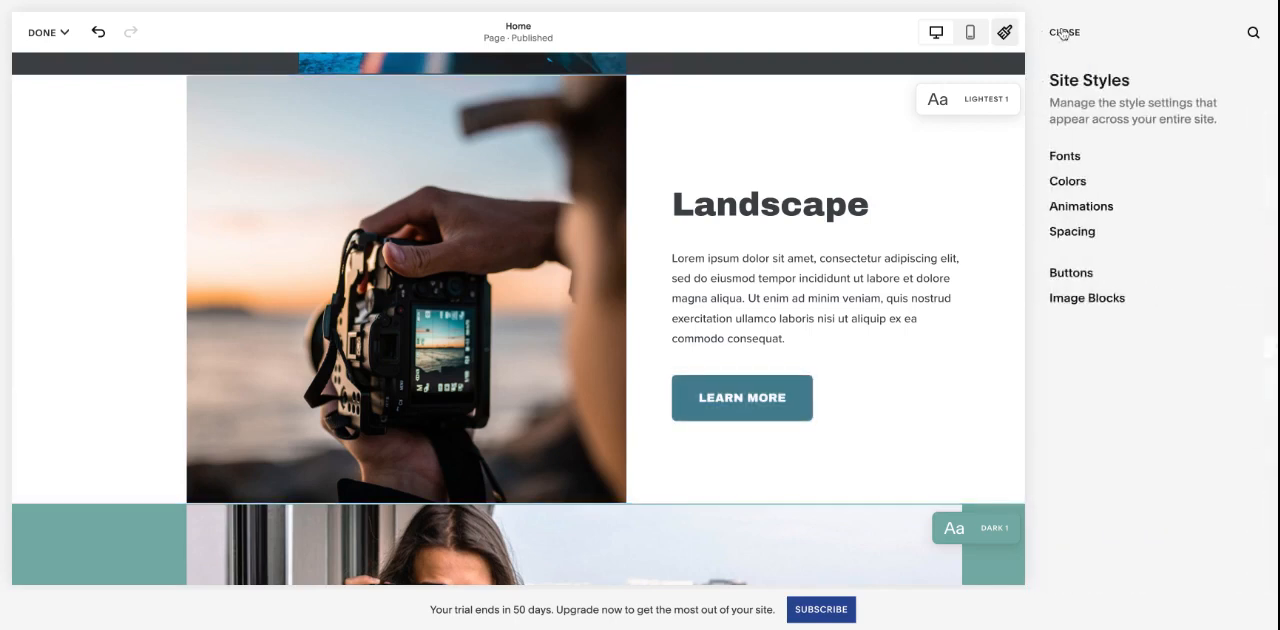
left_click(1063, 32)
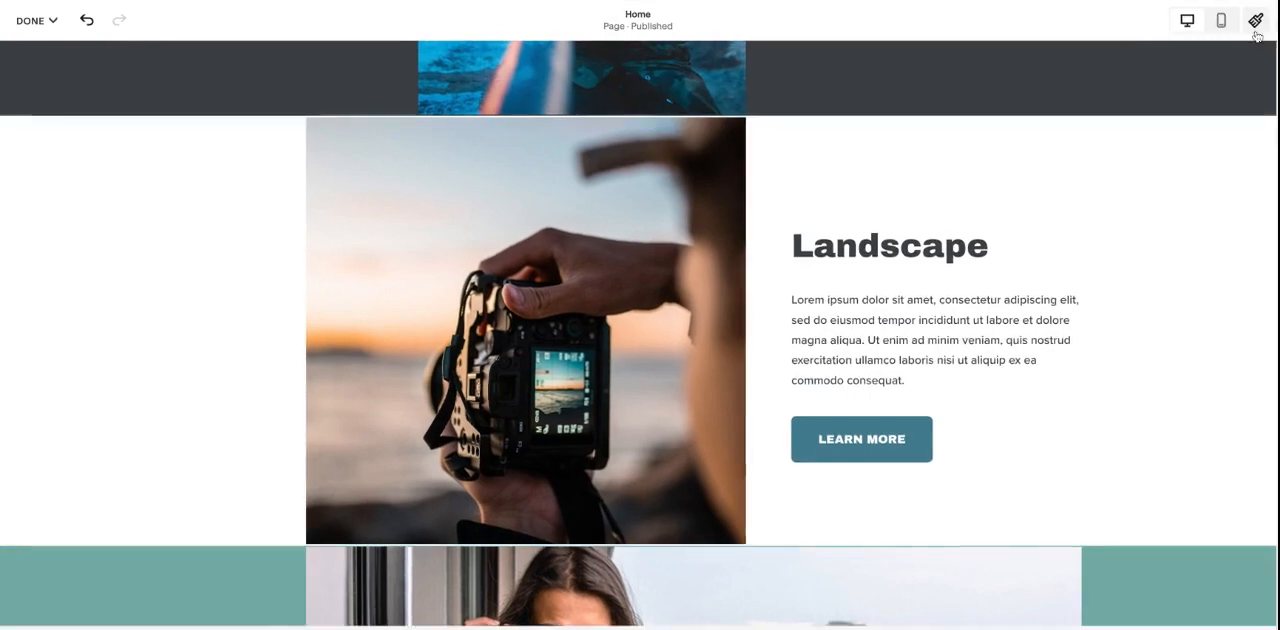
left_click(1256, 28)
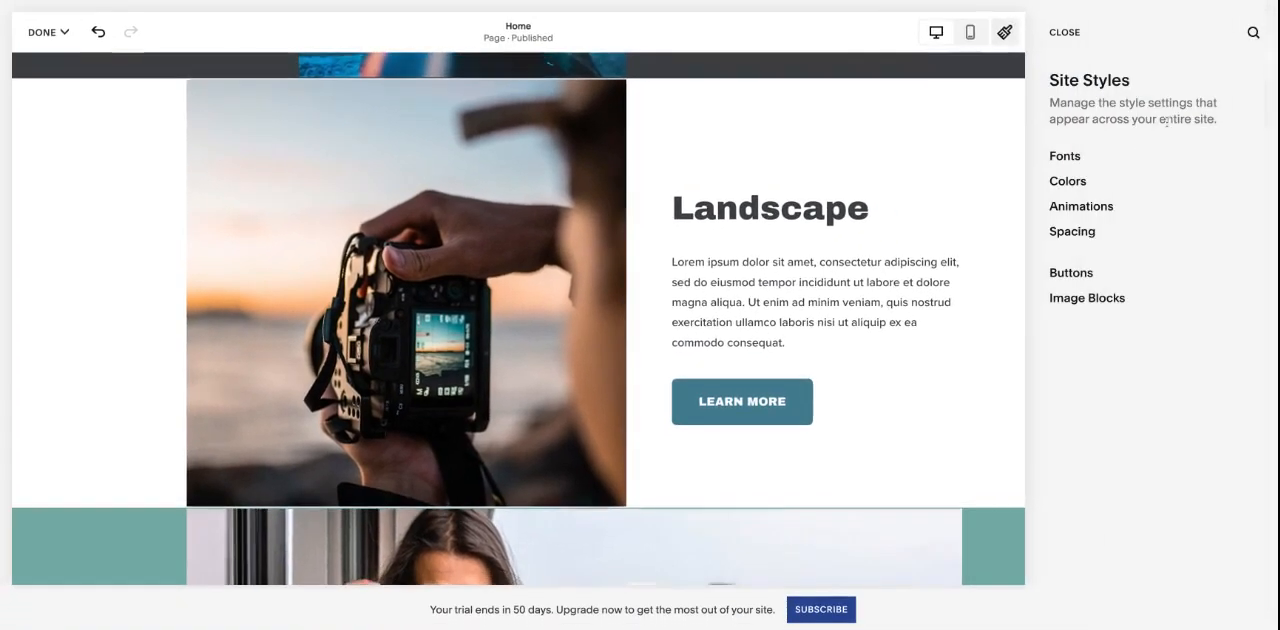
left_click(1198, 211)
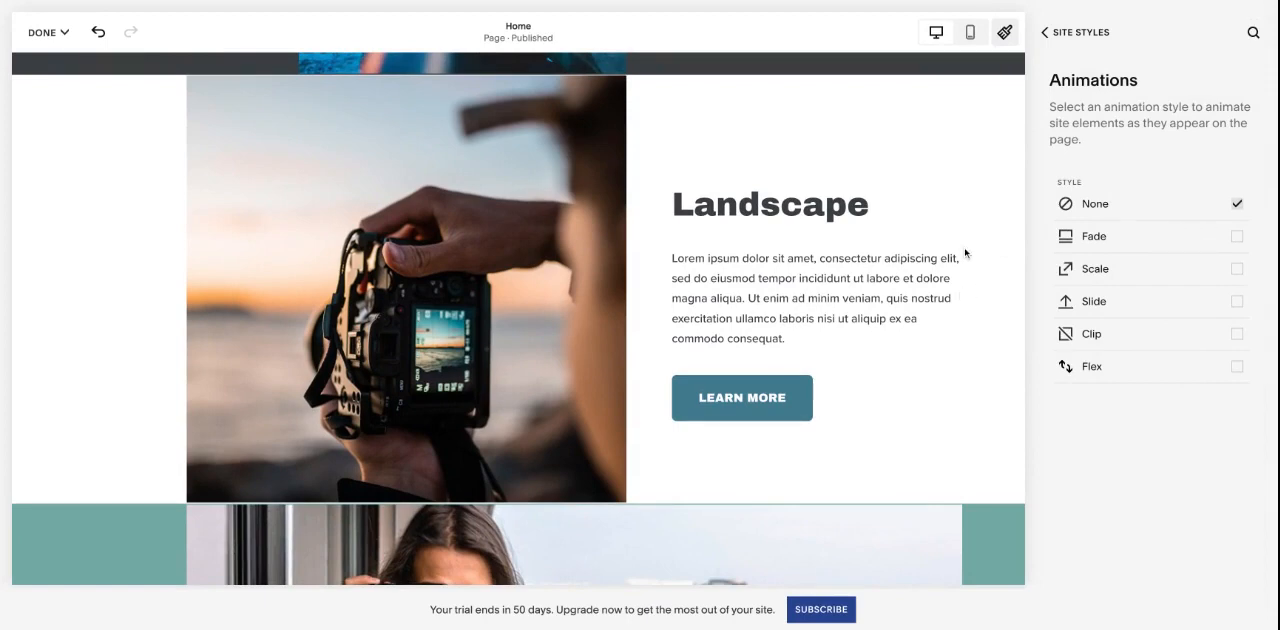
scroll(965, 253, "down", 1)
scroll(965, 253, "down", 5)
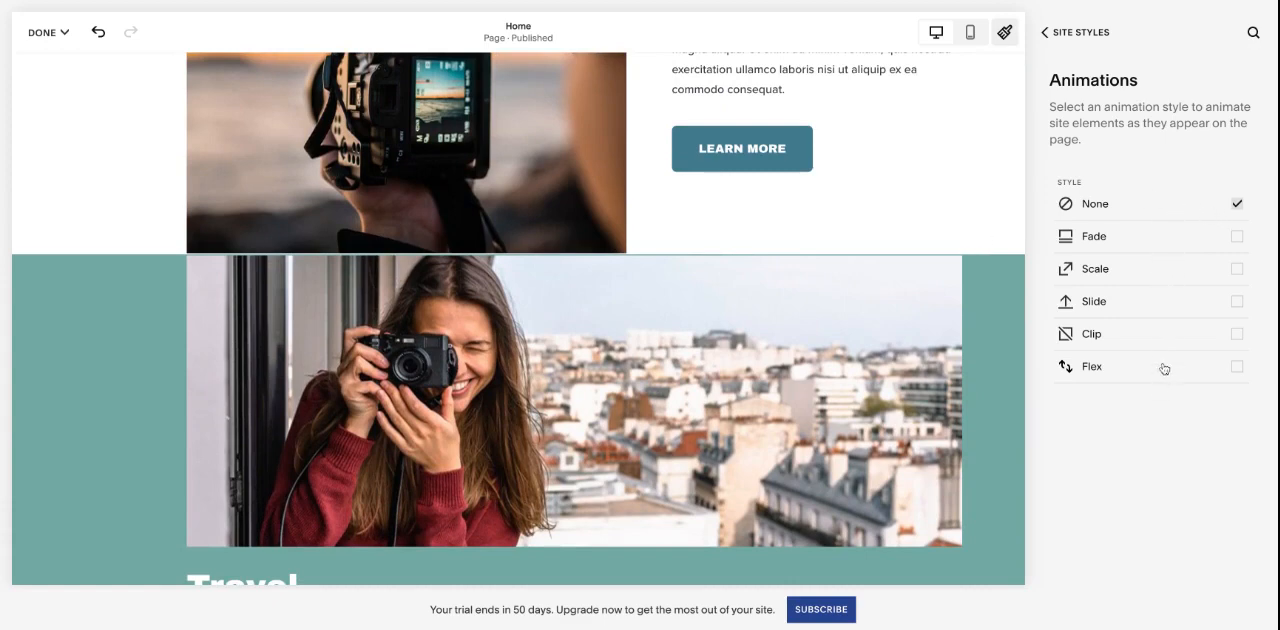
- View the site-wide spacing settings for maximum page width and site margin, and return to Site Styles
left_click(1078, 33)
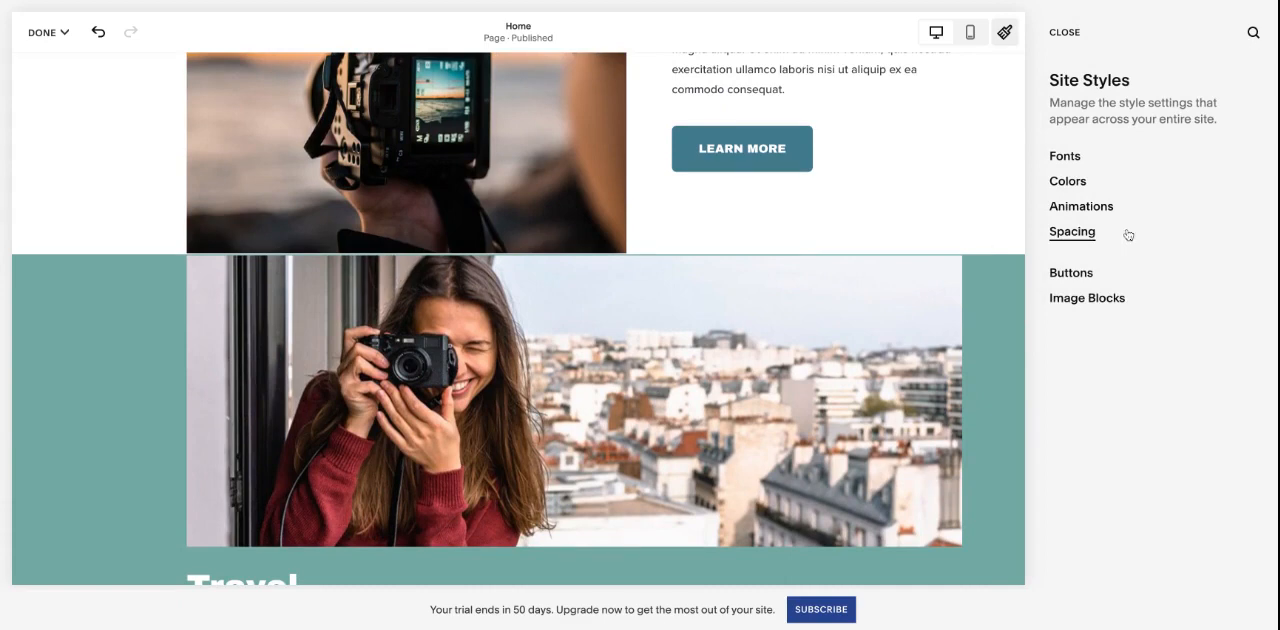
left_click(1072, 232)
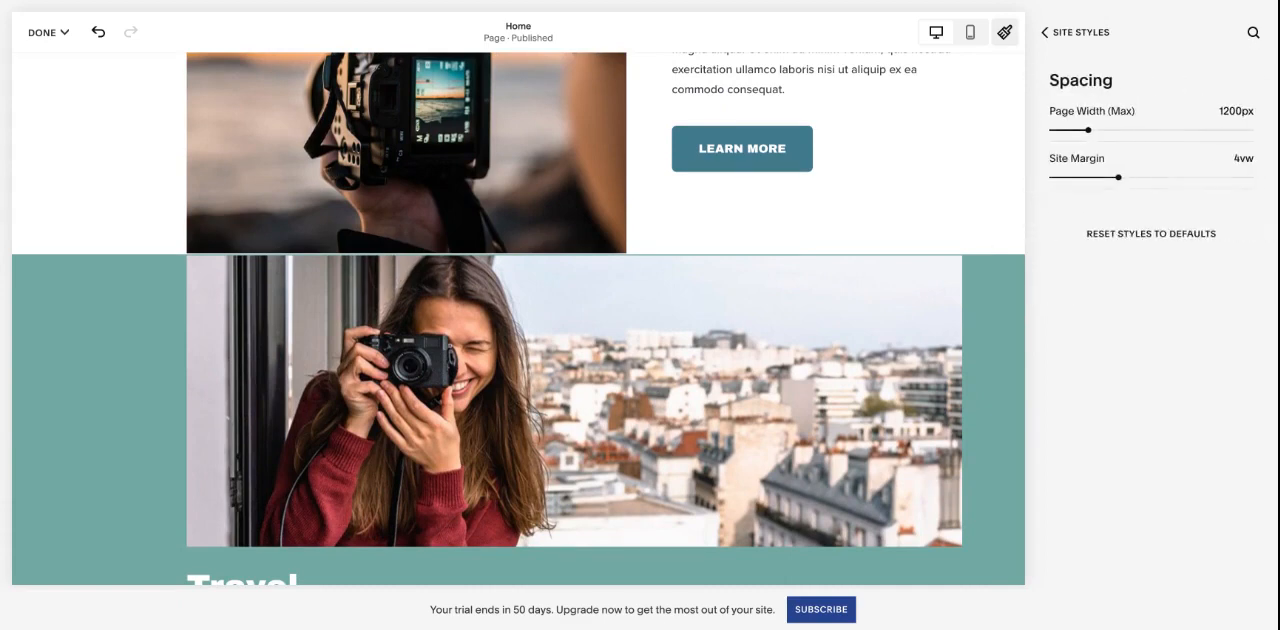
left_click(1073, 33)
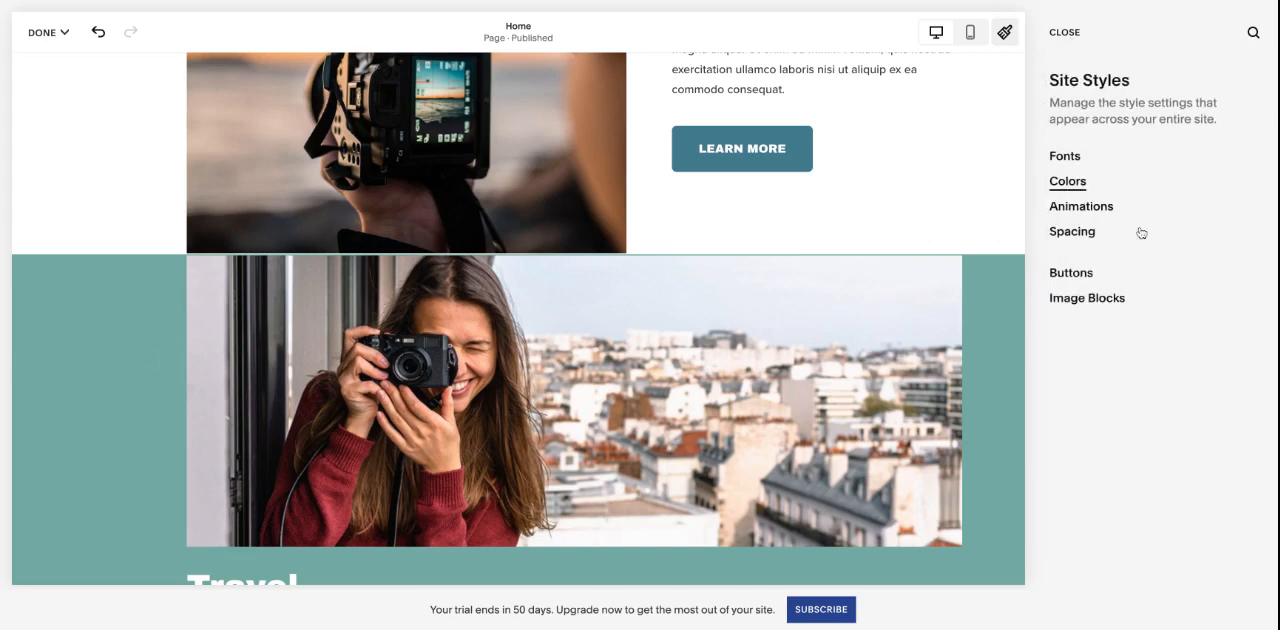
- Open the button style settings and check the text options for the Primary button
left_click(1070, 273)
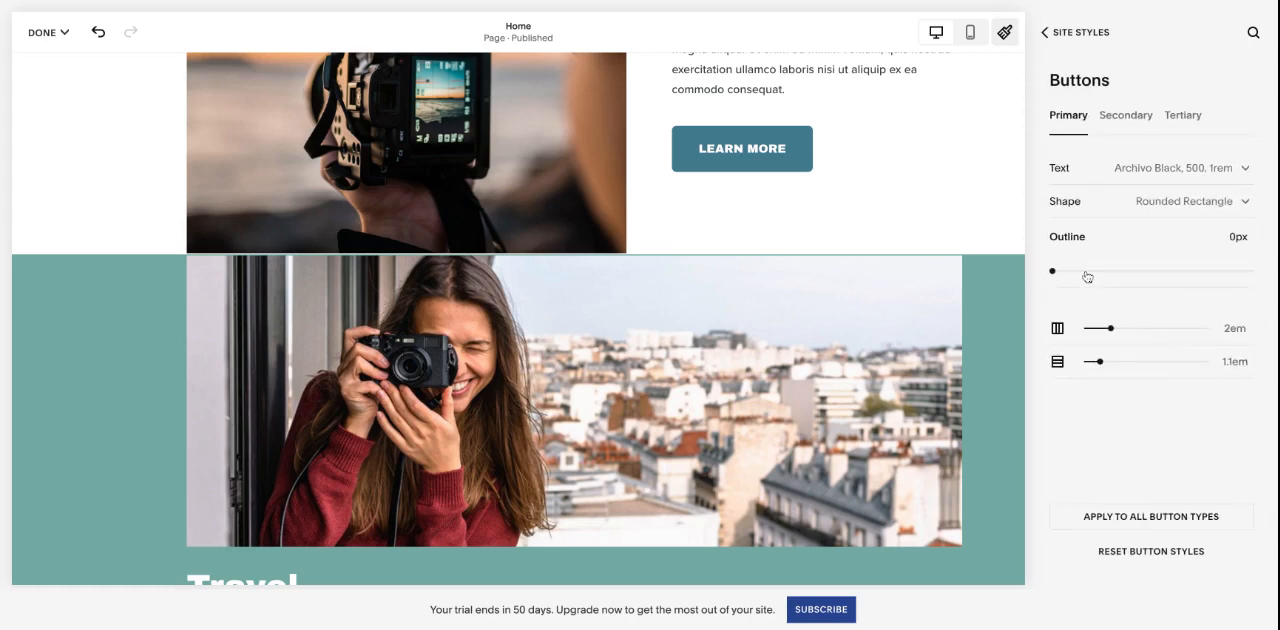
left_click(1134, 177)
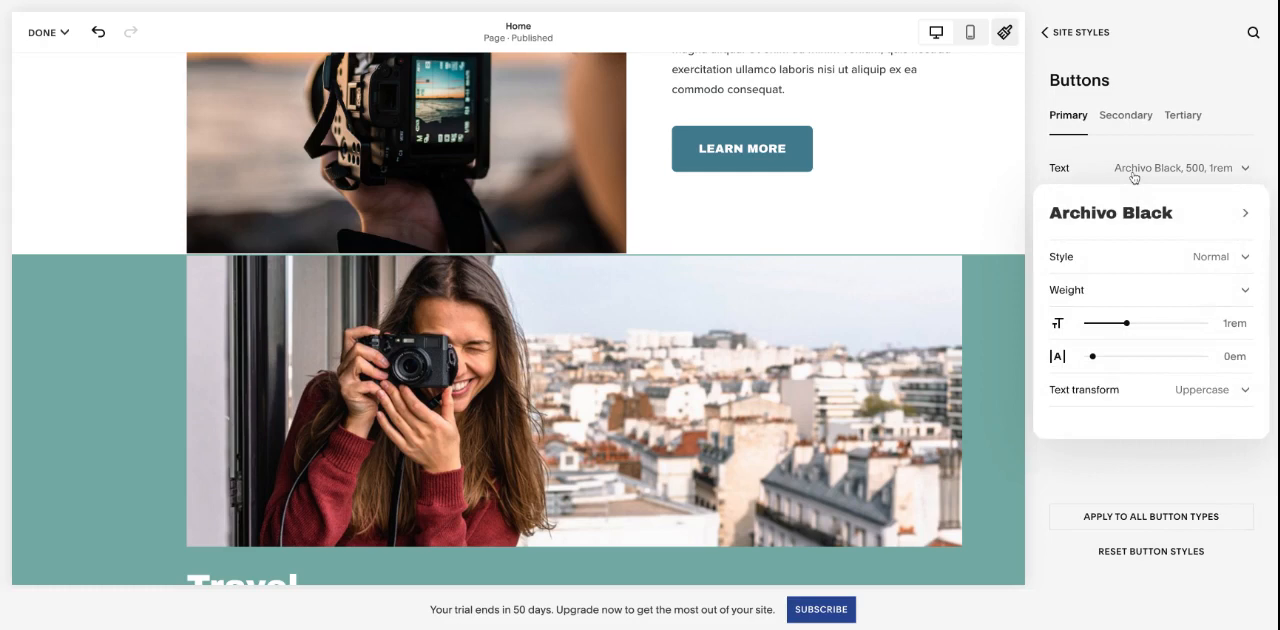
left_click(1033, 172)
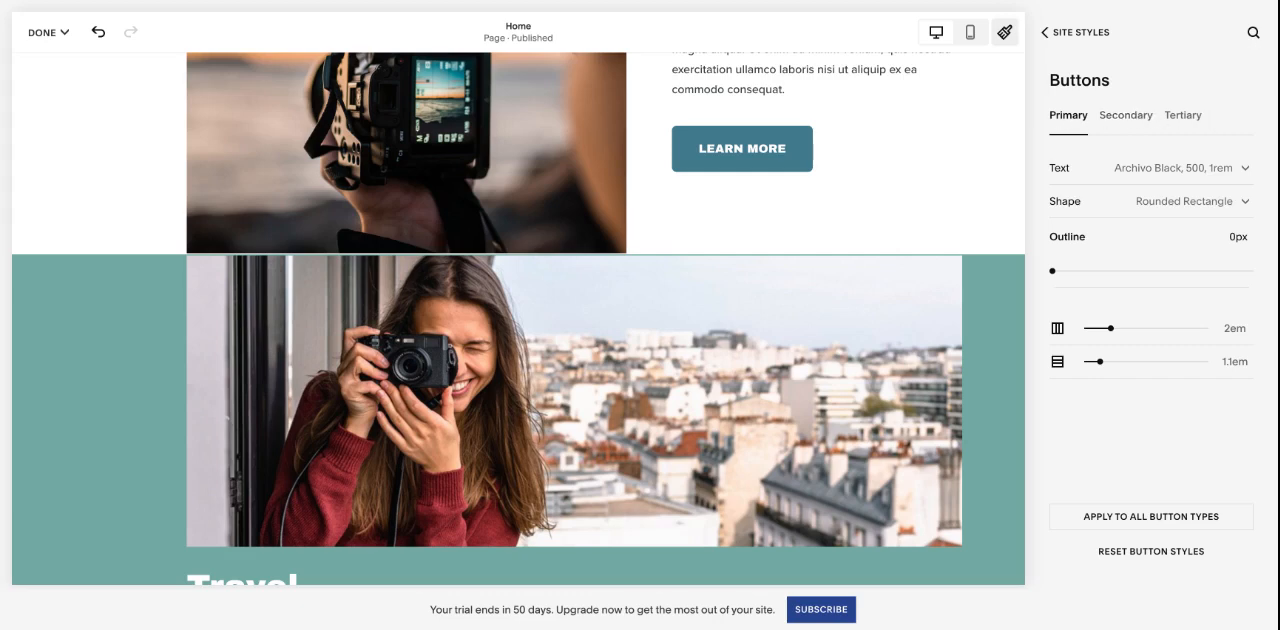
- Try the No fill option on the Primary button shape, restore Fill, and return to the Site Styles overview
left_click(1192, 203)
left_click(1199, 241)
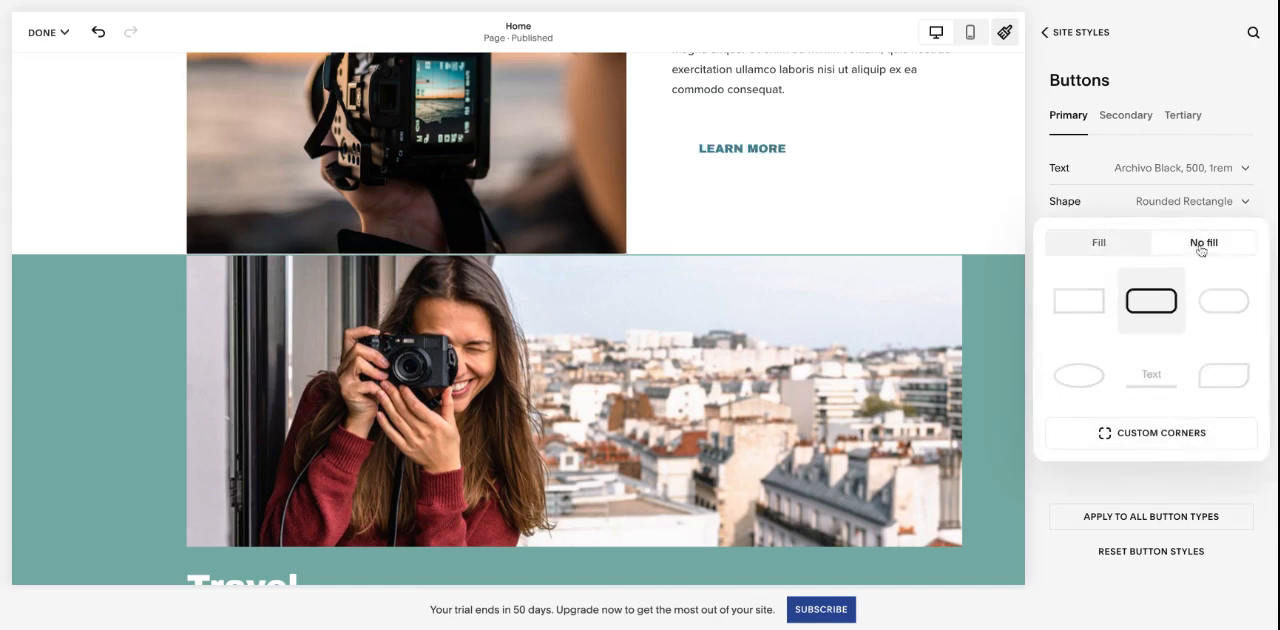
left_click(1110, 248)
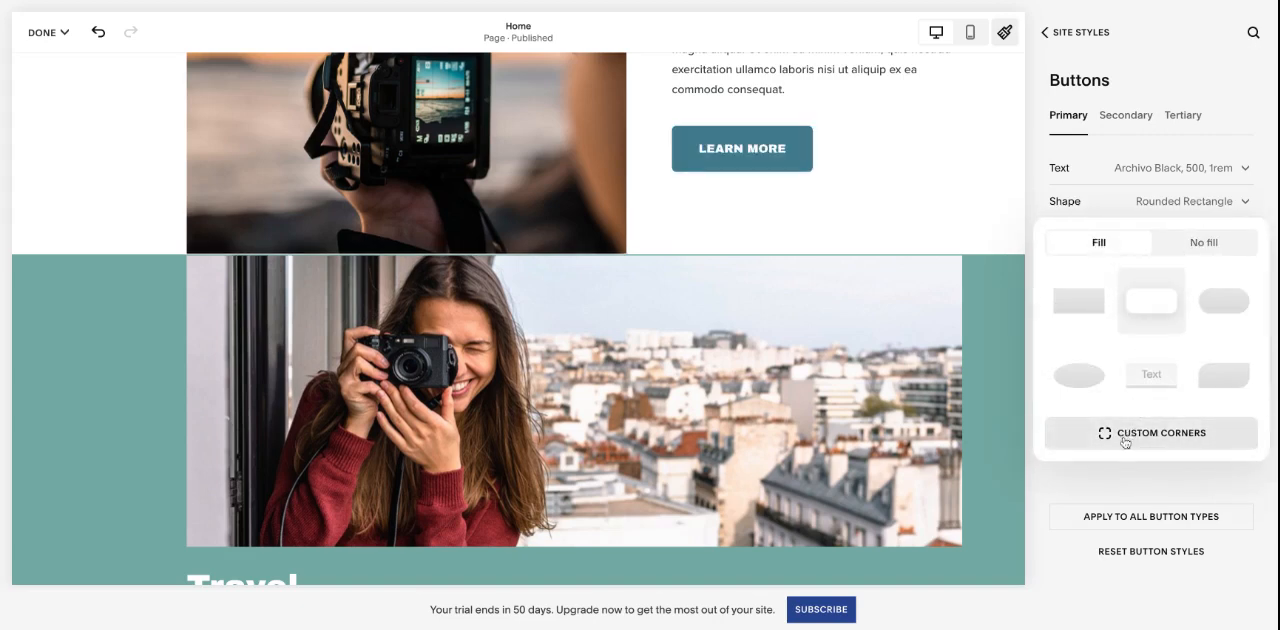
left_click(1032, 206)
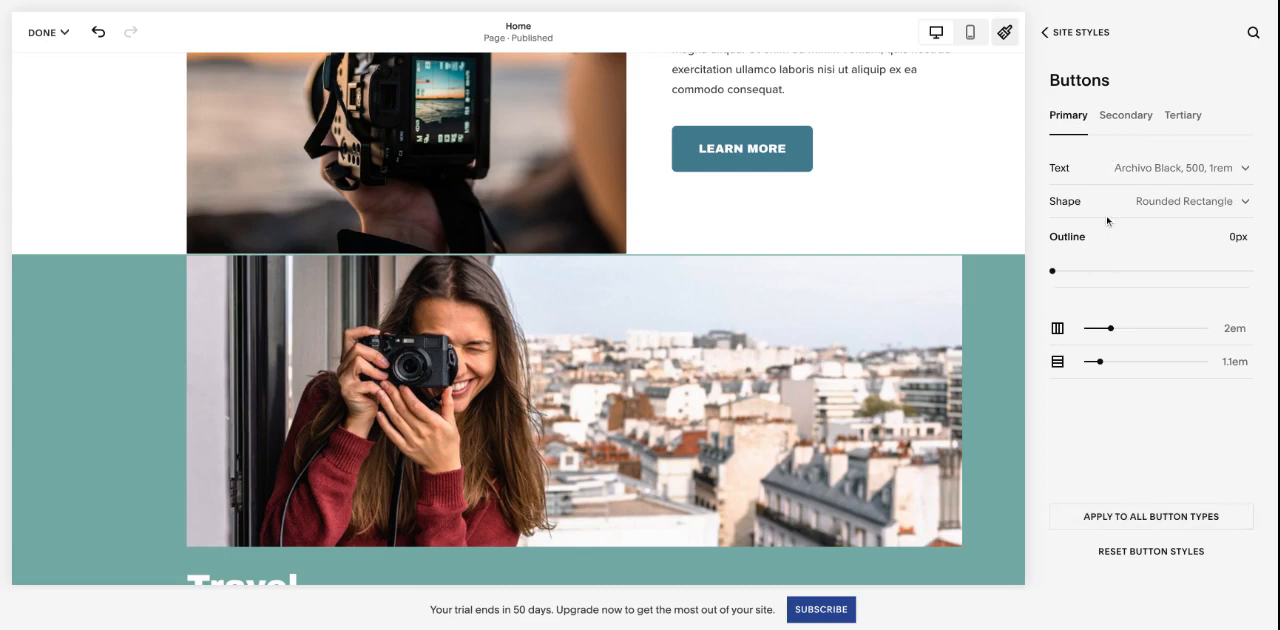
left_click(1080, 33)
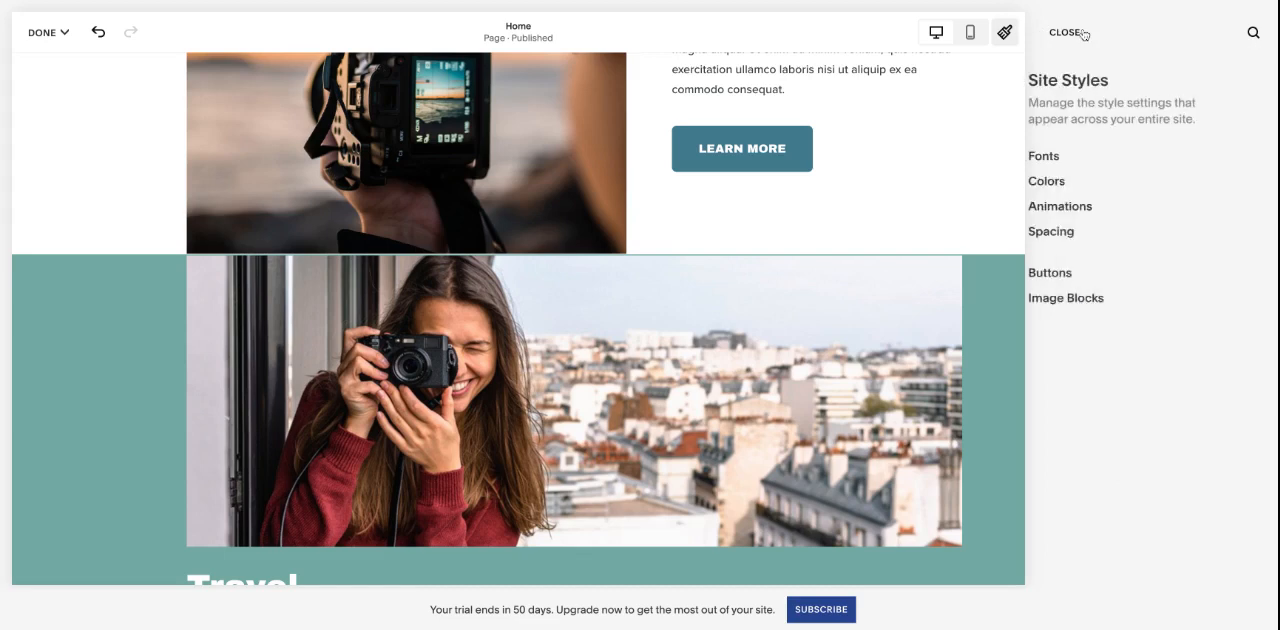
- Review the site-wide image block settings for the Poster, Card, Overlap and Collage layouts, and return to the Site Styles overview
left_click(1105, 298)
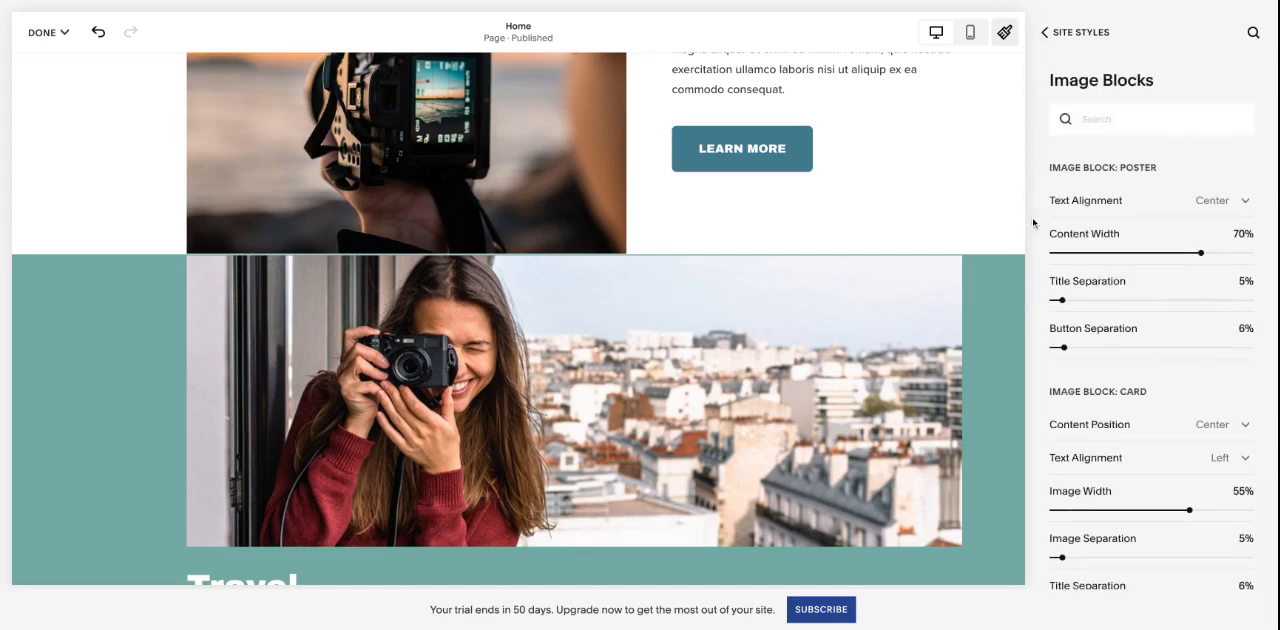
scroll(1034, 223, "down", 4)
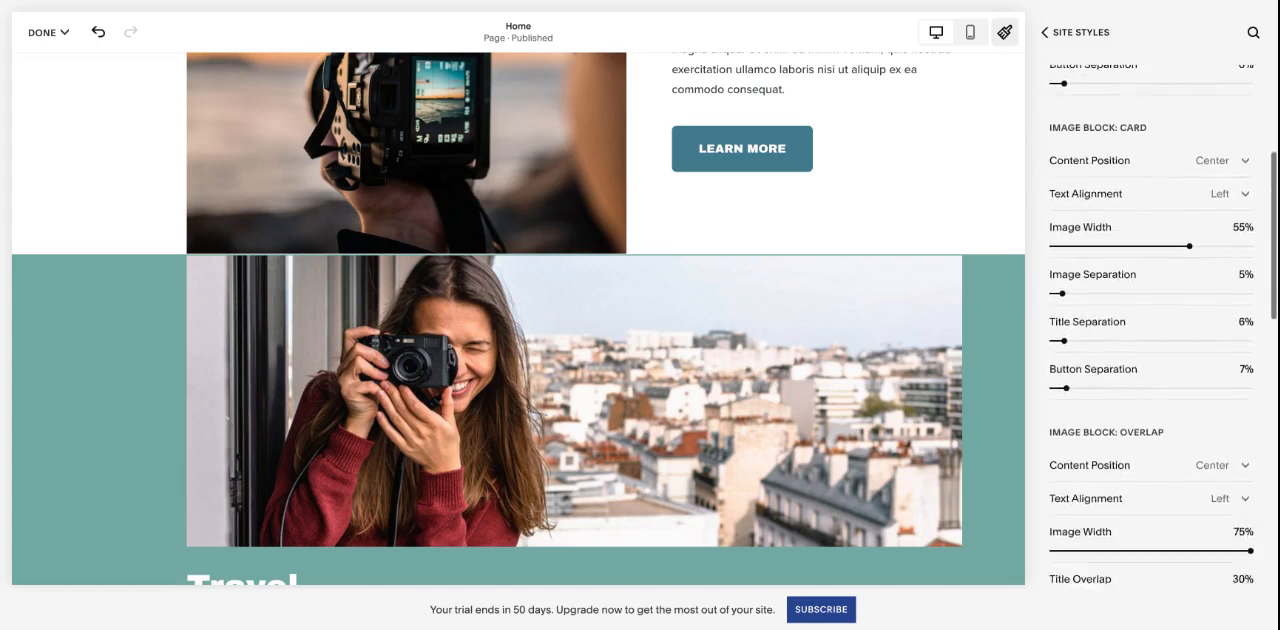
scroll(1150, 320, "down", 3)
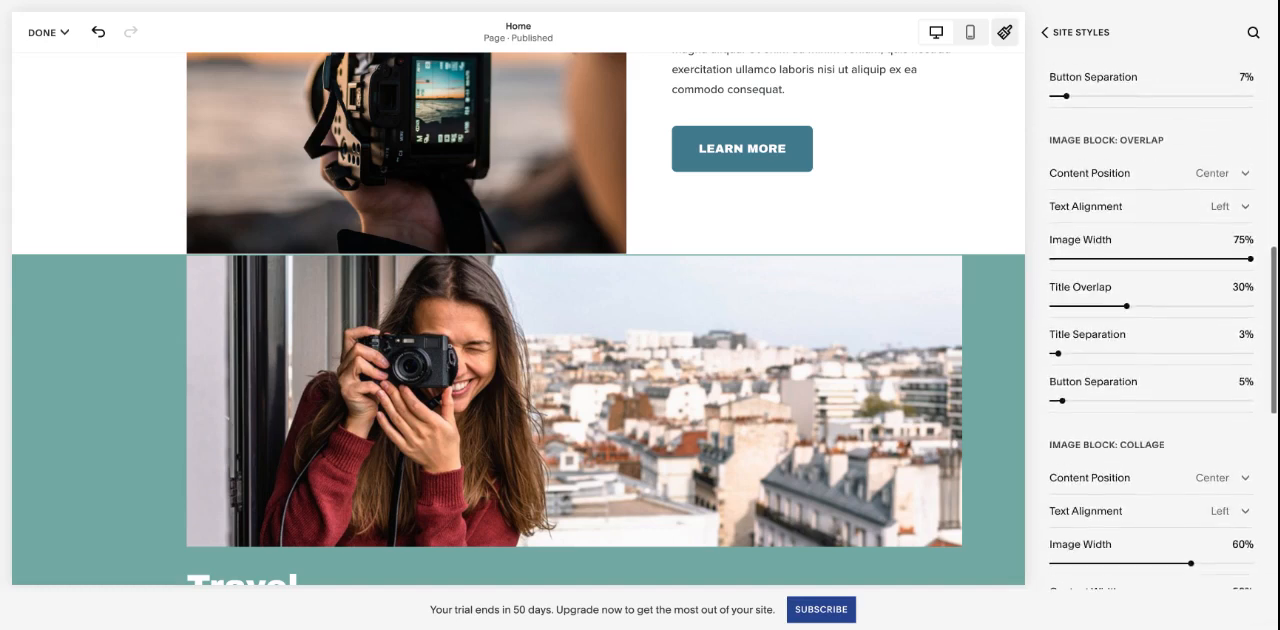
scroll(1150, 320, "down", 1)
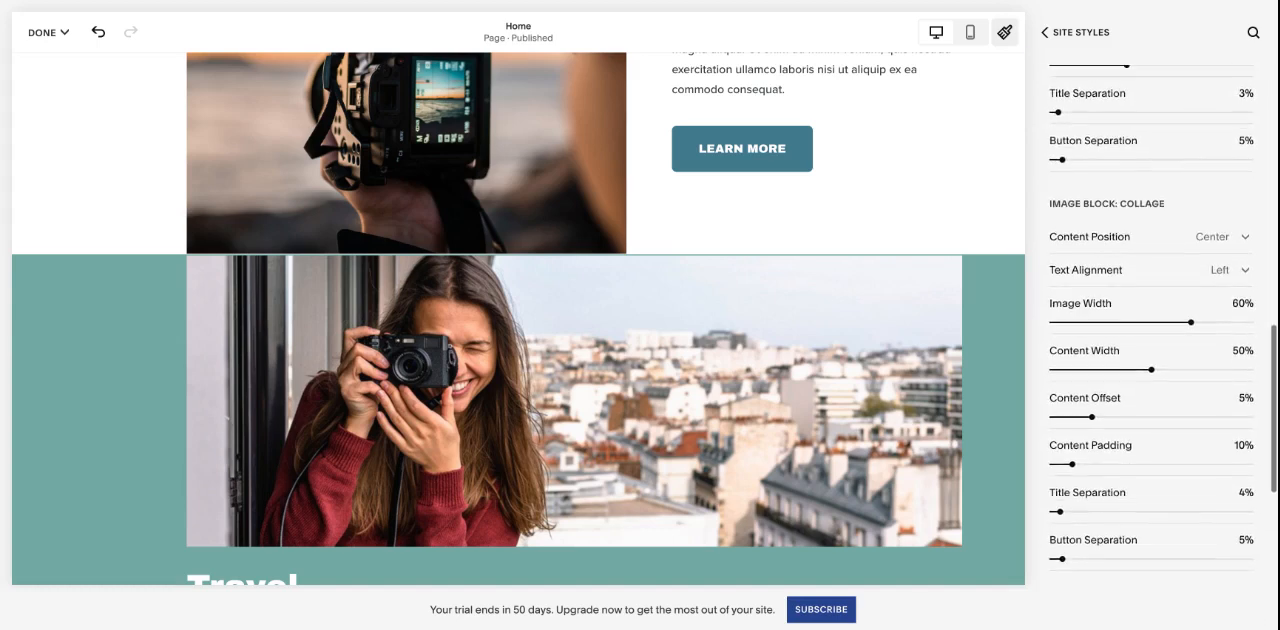
scroll(1038, 155, "up", 8)
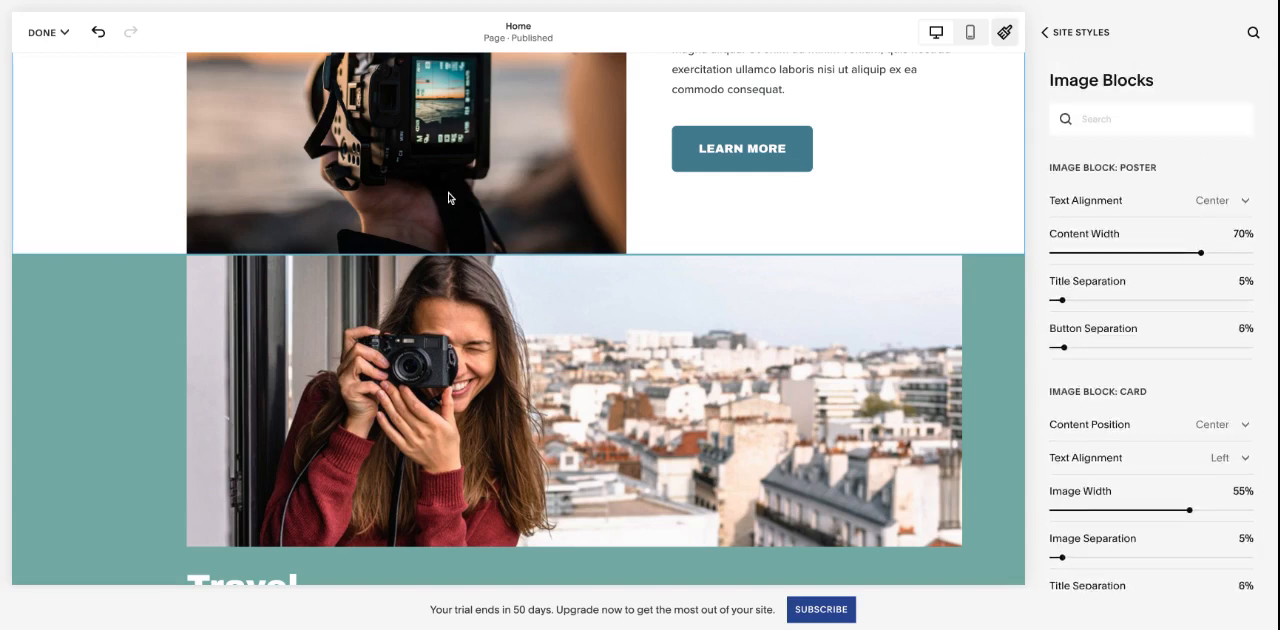
left_click(1077, 36)
- Close Site Styles and exit the Home page editor, discarding the changes
left_click(1065, 33)
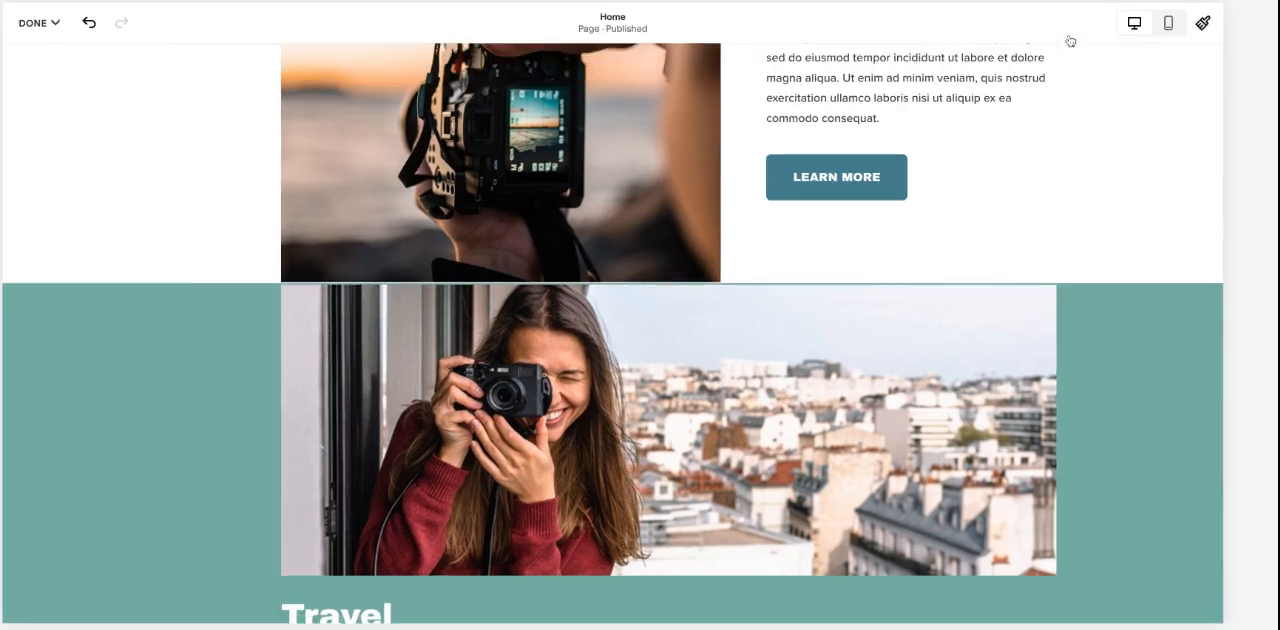
scroll(1075, 267, "up", 15)
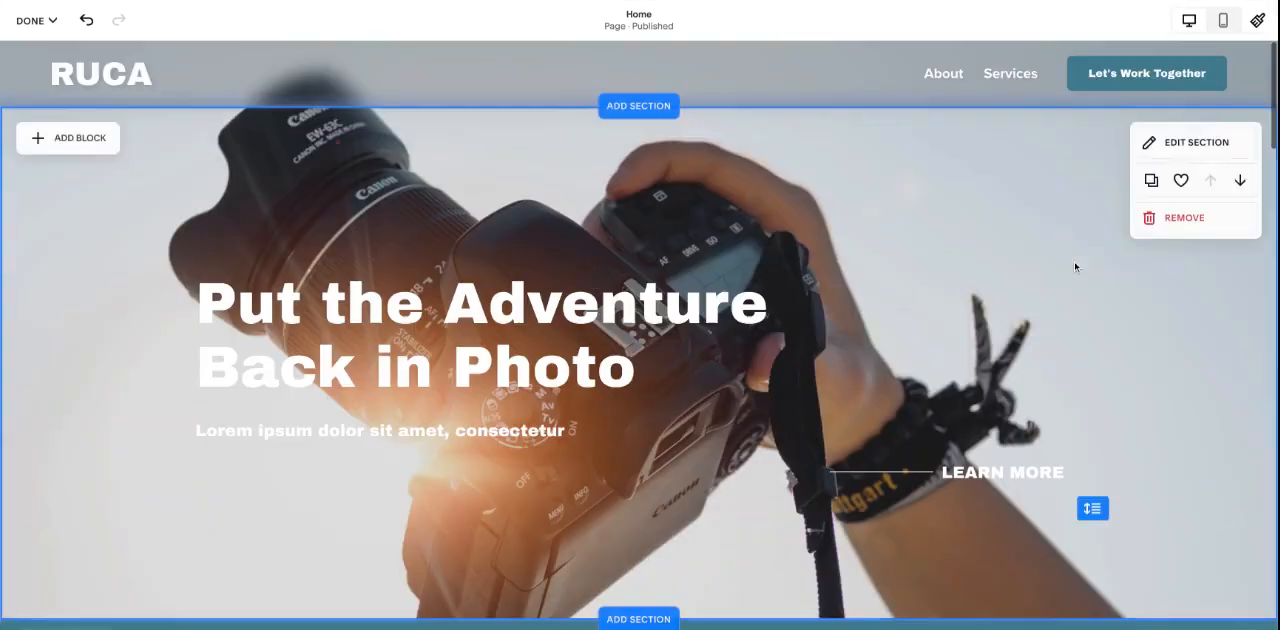
left_click(38, 20)
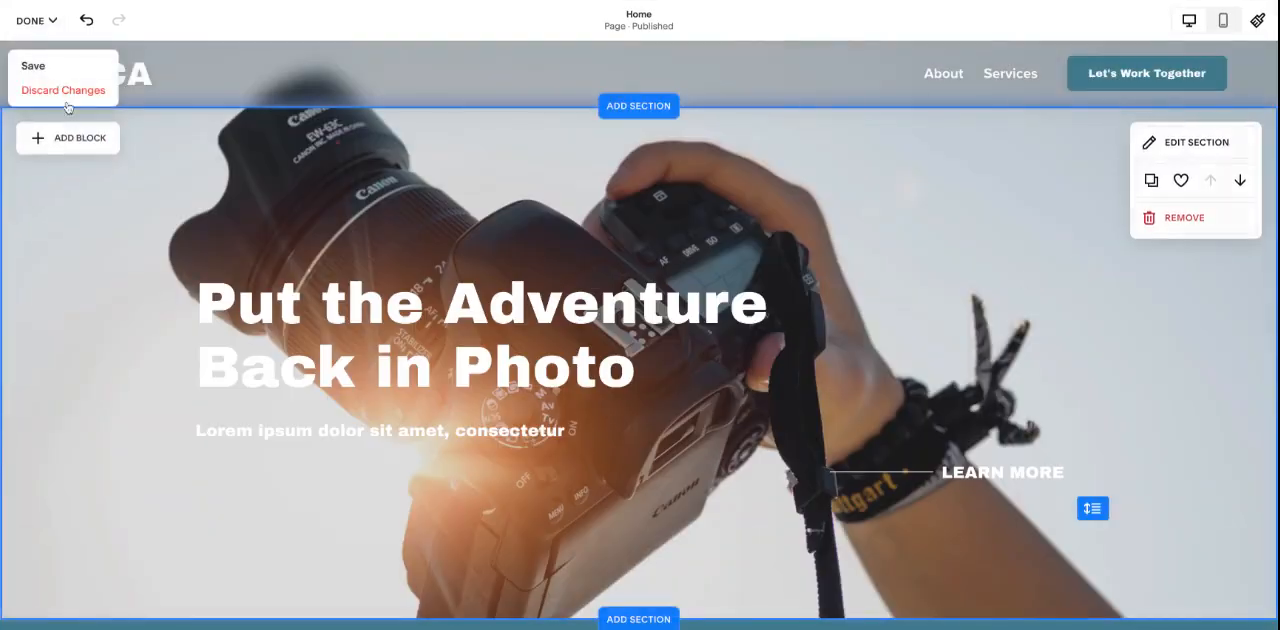
left_click(63, 91)
left_click(242, 137)
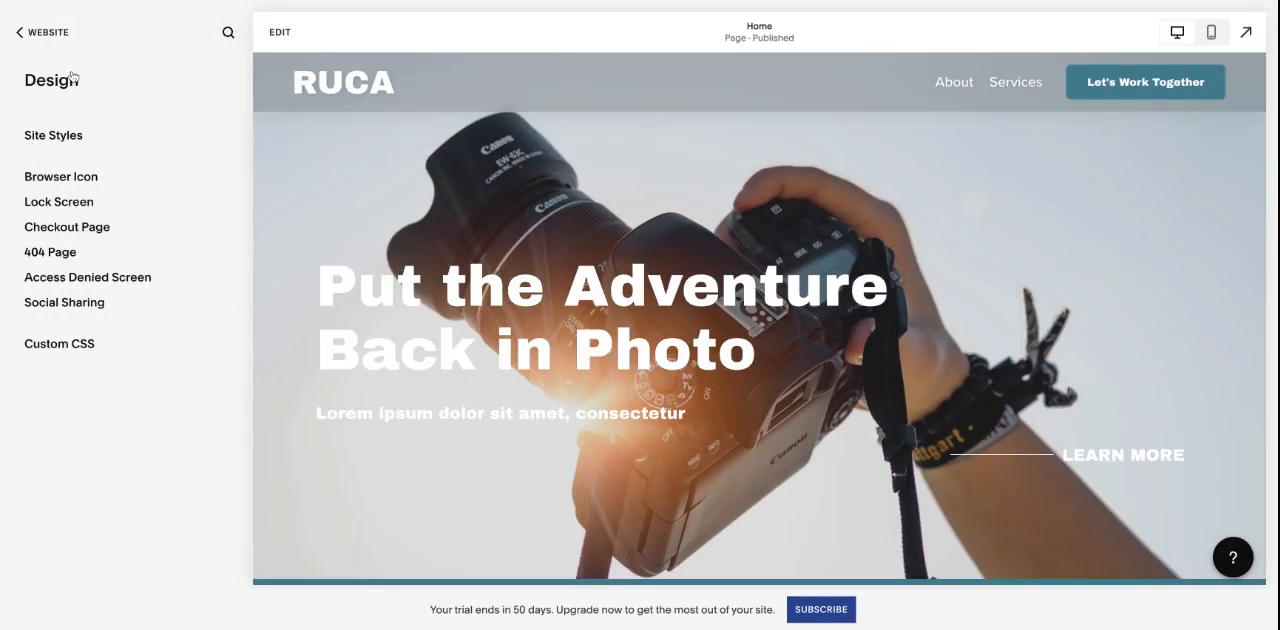
- View the Browser Icon and Social Sharing design settings, and return to the main Website menu
left_click(74, 180)
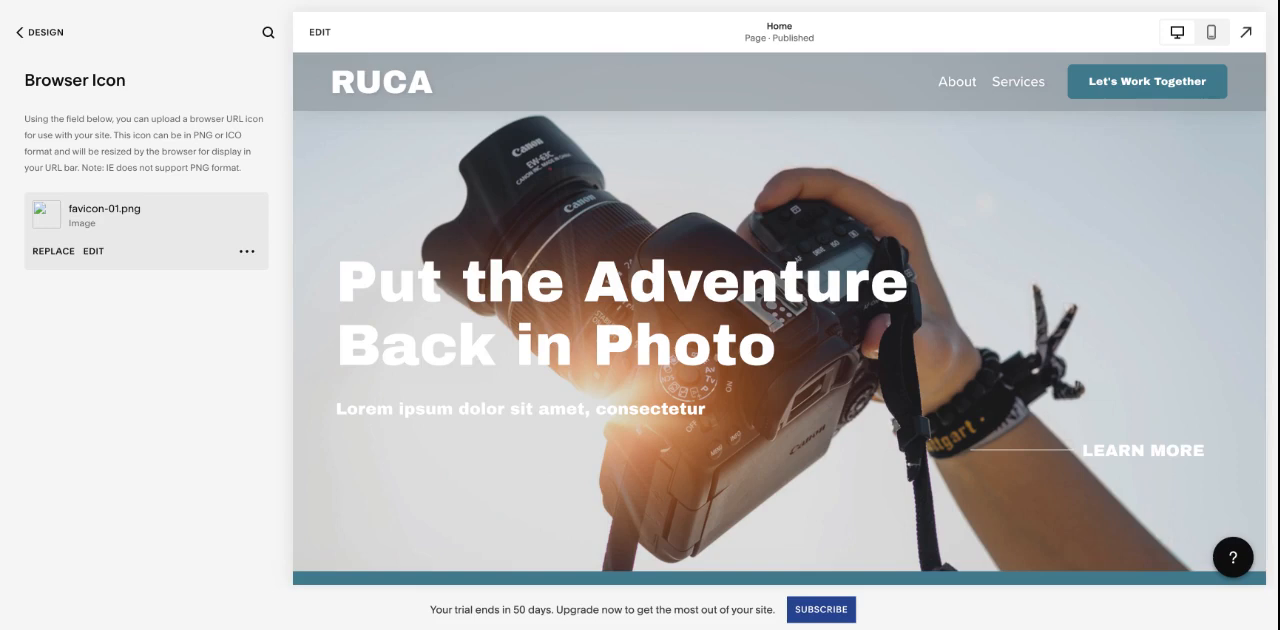
left_click(44, 33)
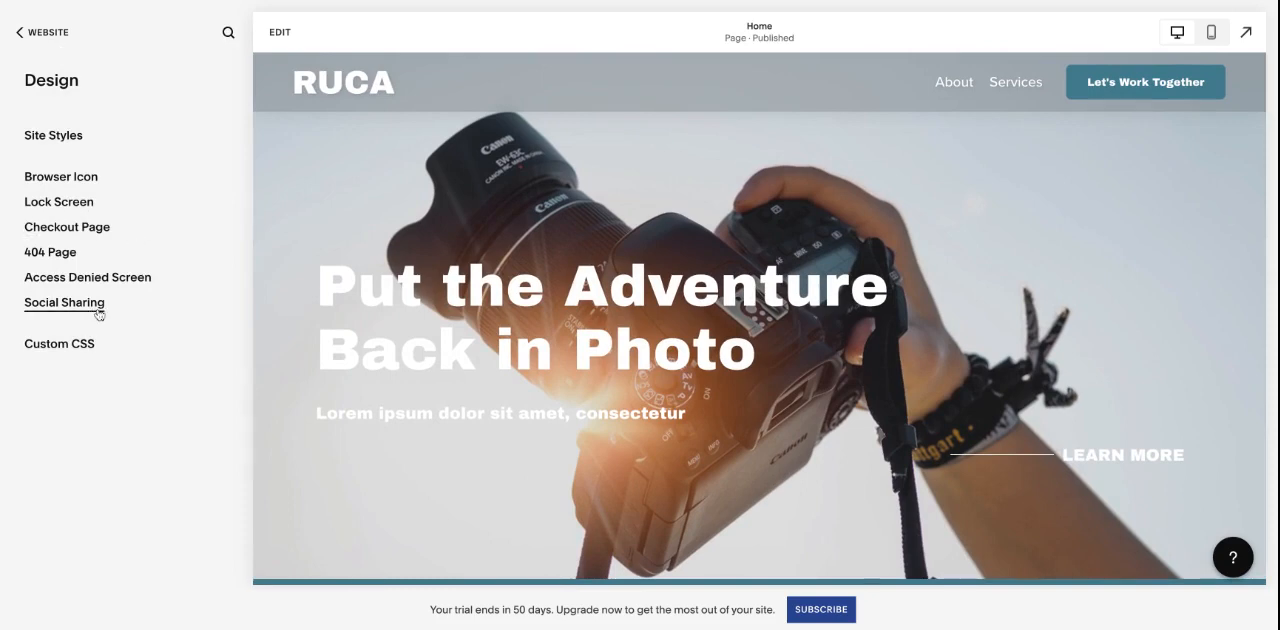
left_click(64, 302)
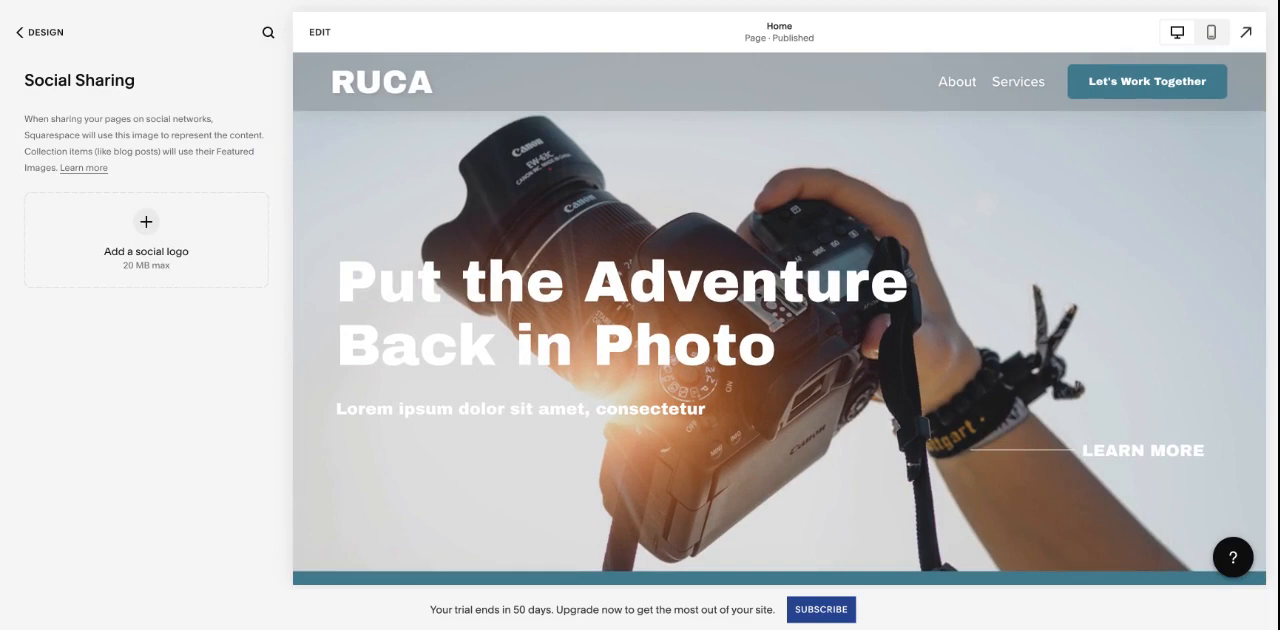
left_click(55, 42)
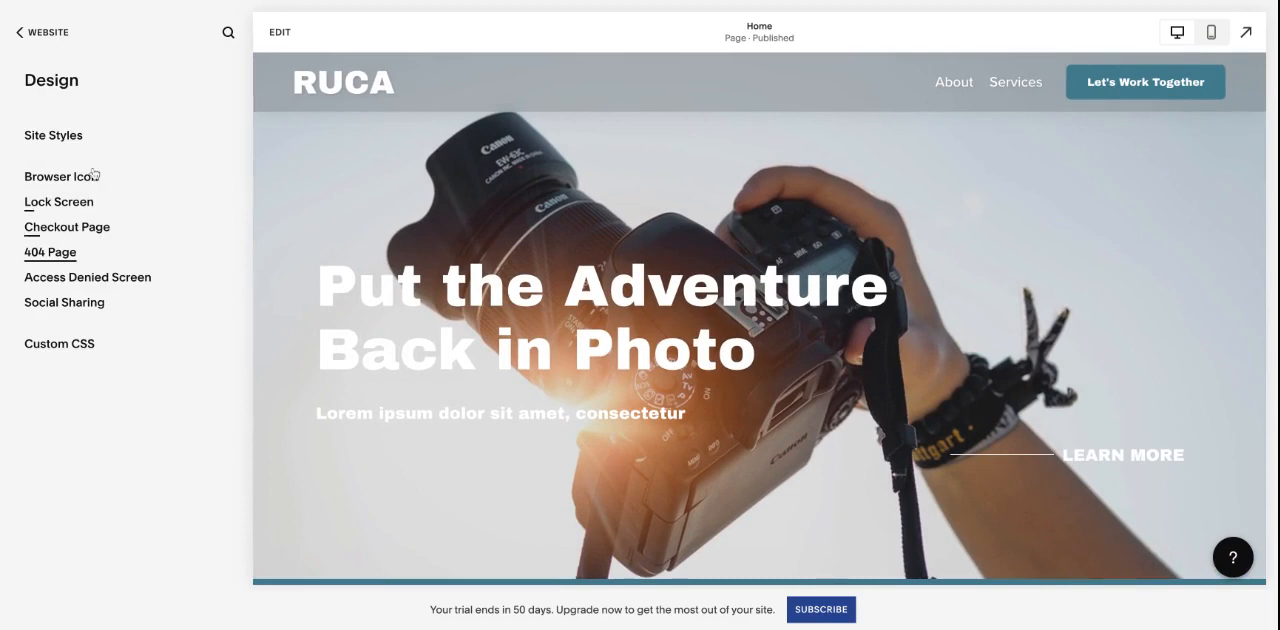
left_click(44, 34)
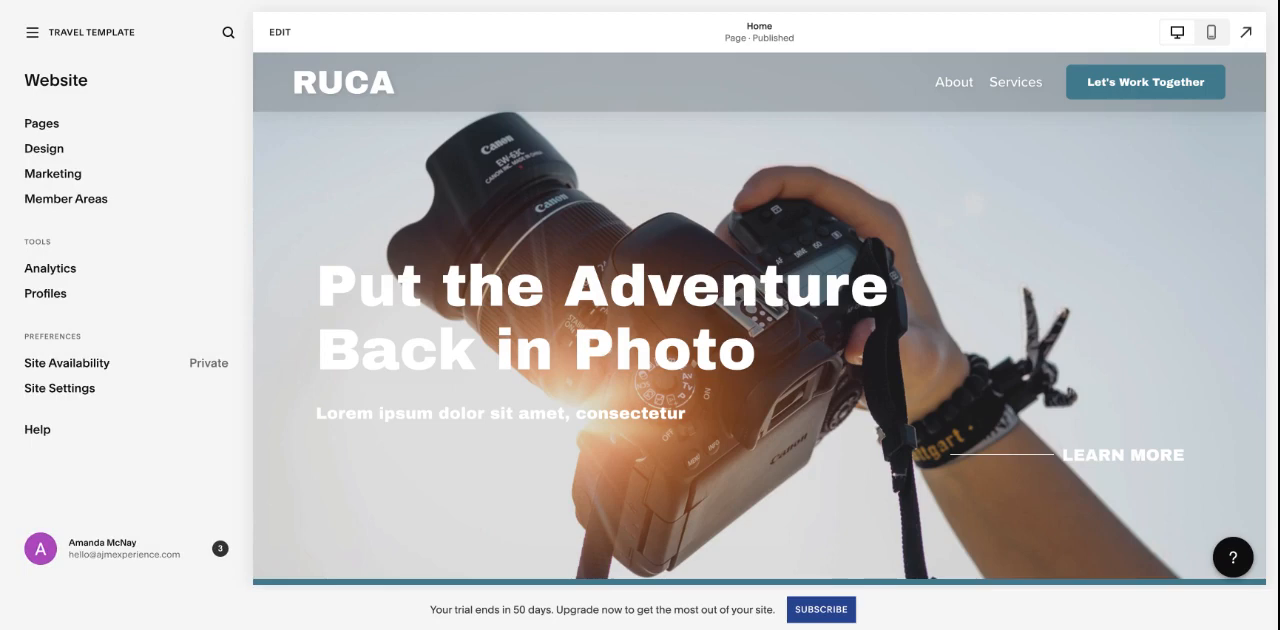
- Look over the Home page in the editor and exit it, discarding changes
left_click(280, 32)
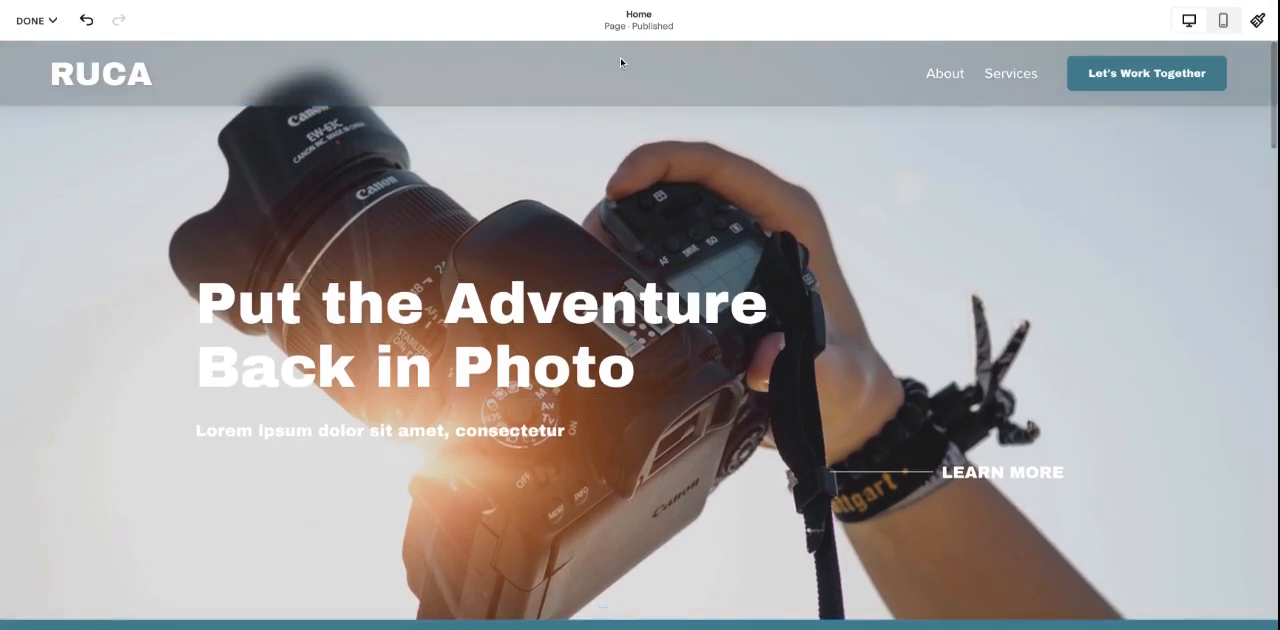
scroll(740, 190, "down", 5)
scroll(740, 190, "up", 5)
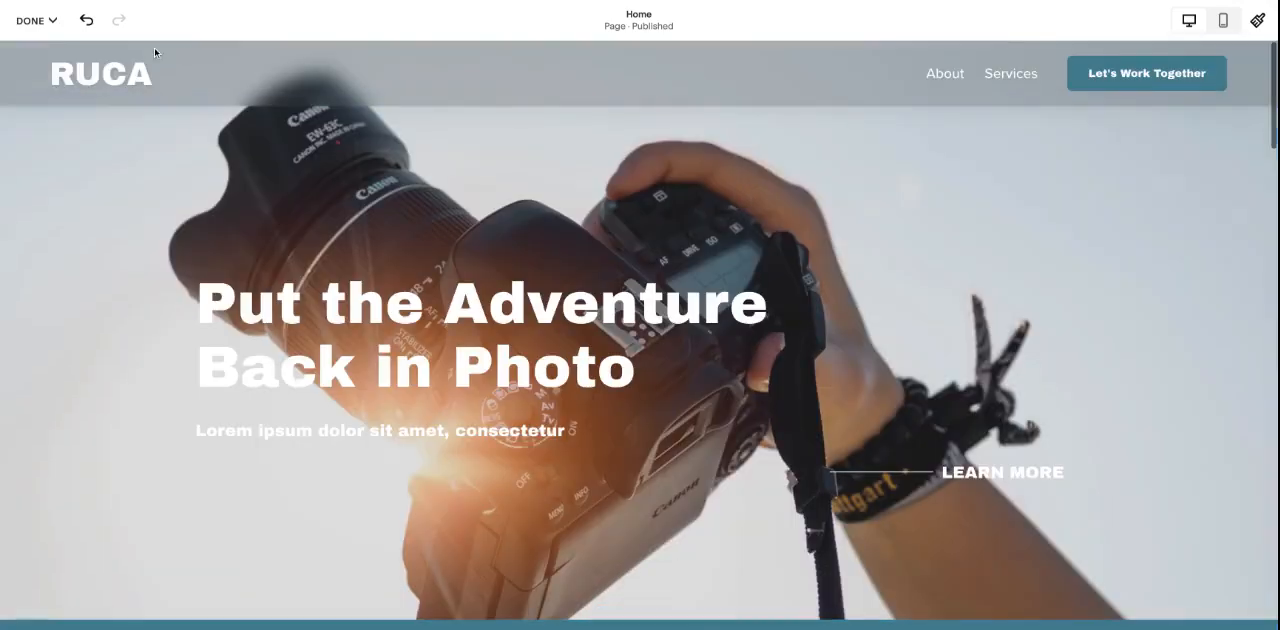
left_click(45, 20)
left_click(55, 90)
left_click(236, 134)
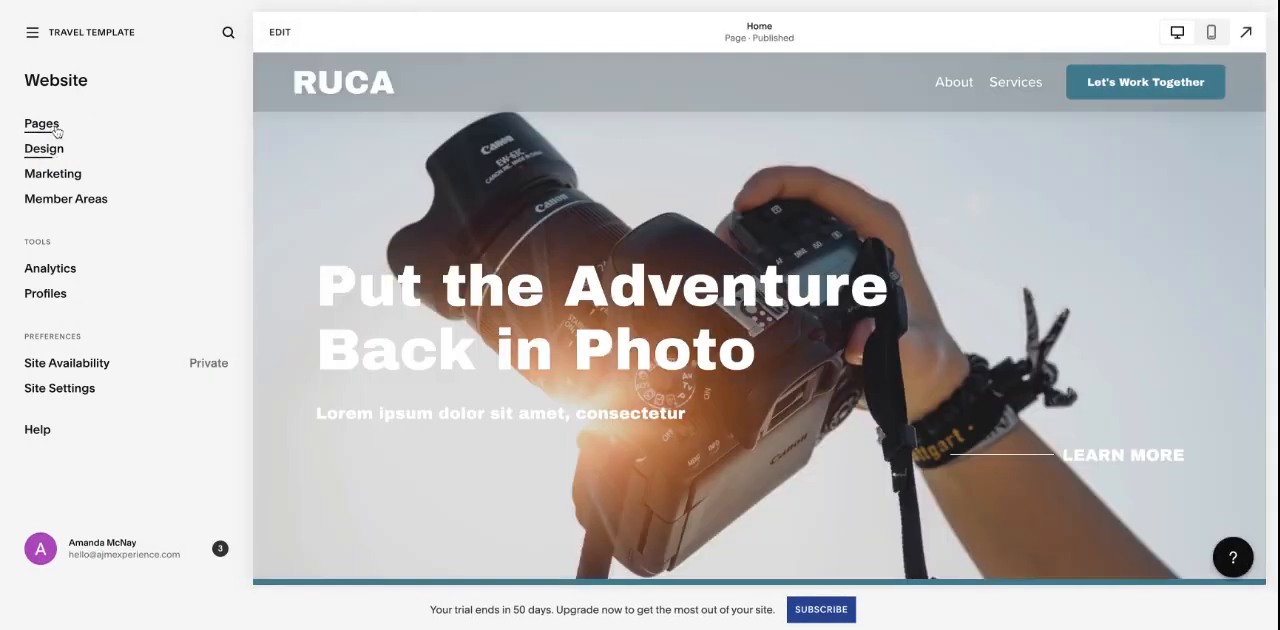
- In the site's page list, try Home in Main Navigation, move it back to Not Linked, and try reordering Services above About
left_click(57, 130)
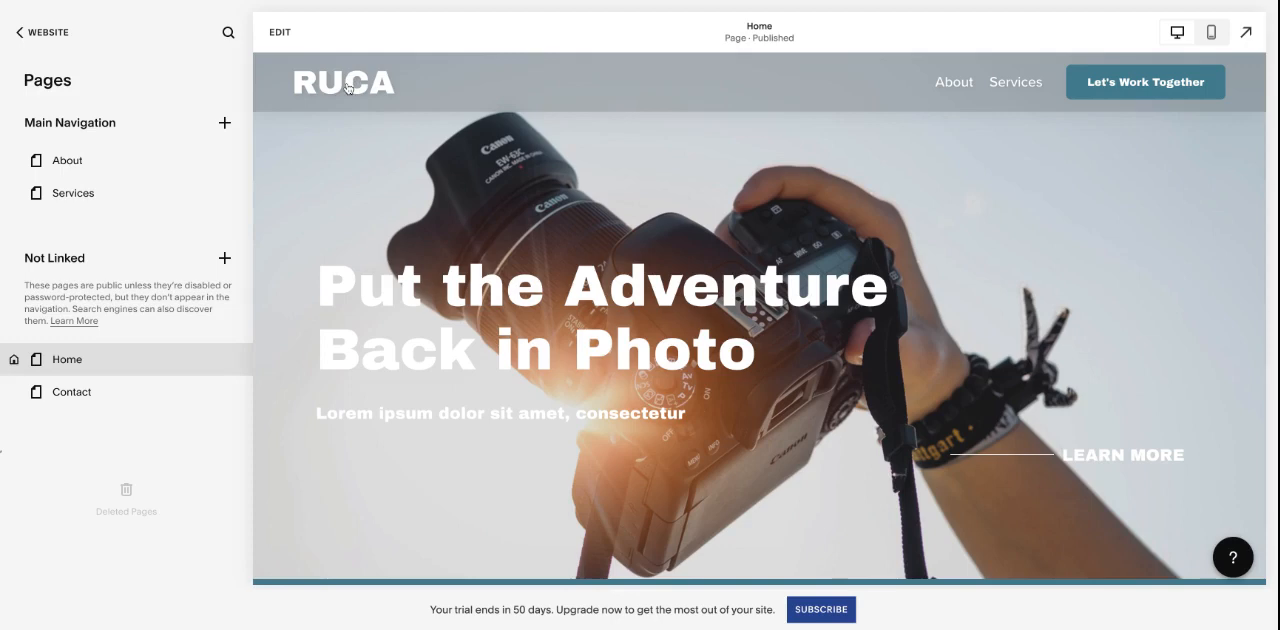
mouse_move(111, 370)
left_click_drag(111, 370, 111, 158)
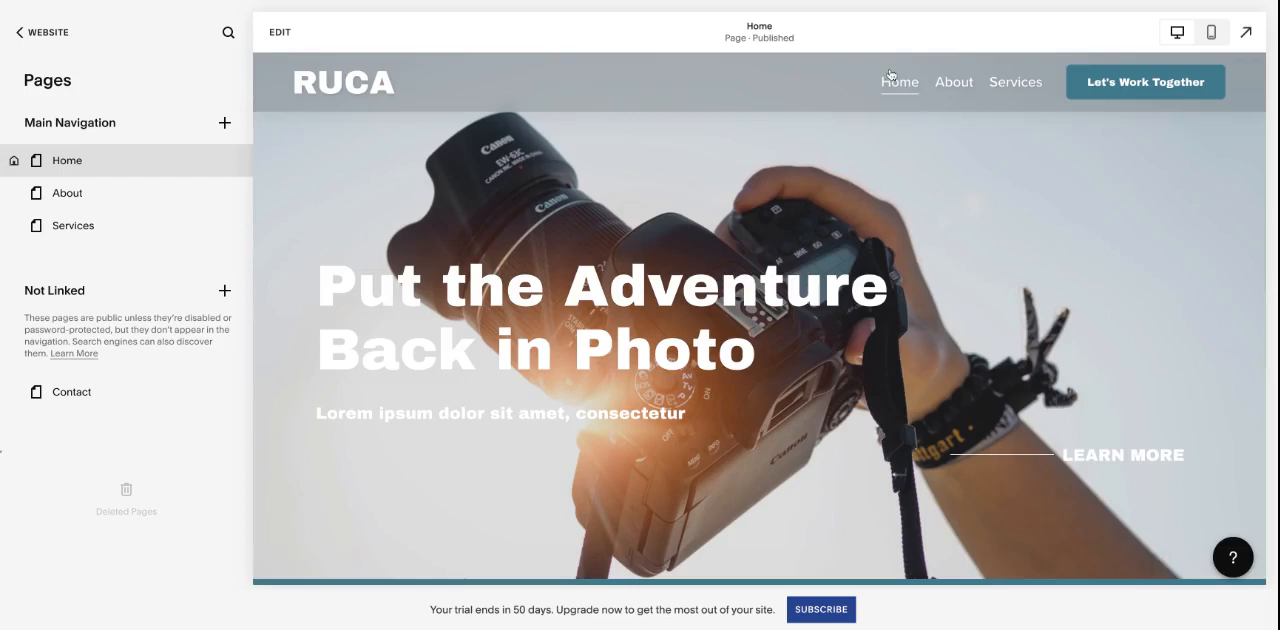
left_click_drag(97, 165, 88, 360)
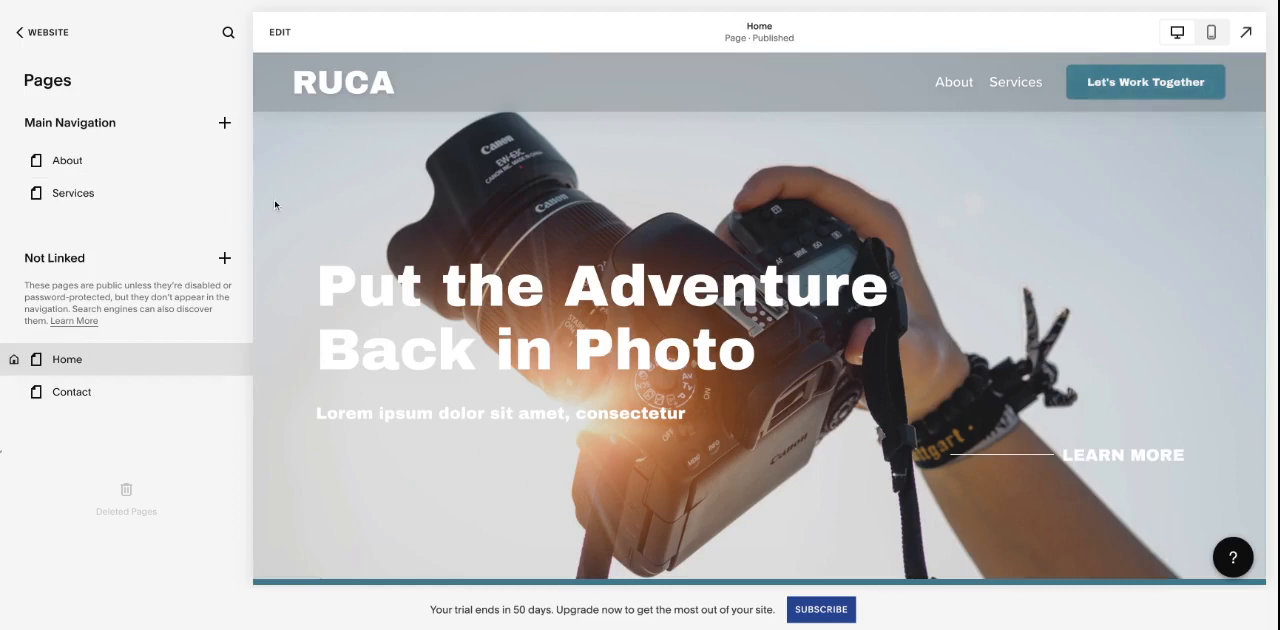
left_click_drag(106, 191, 123, 140)
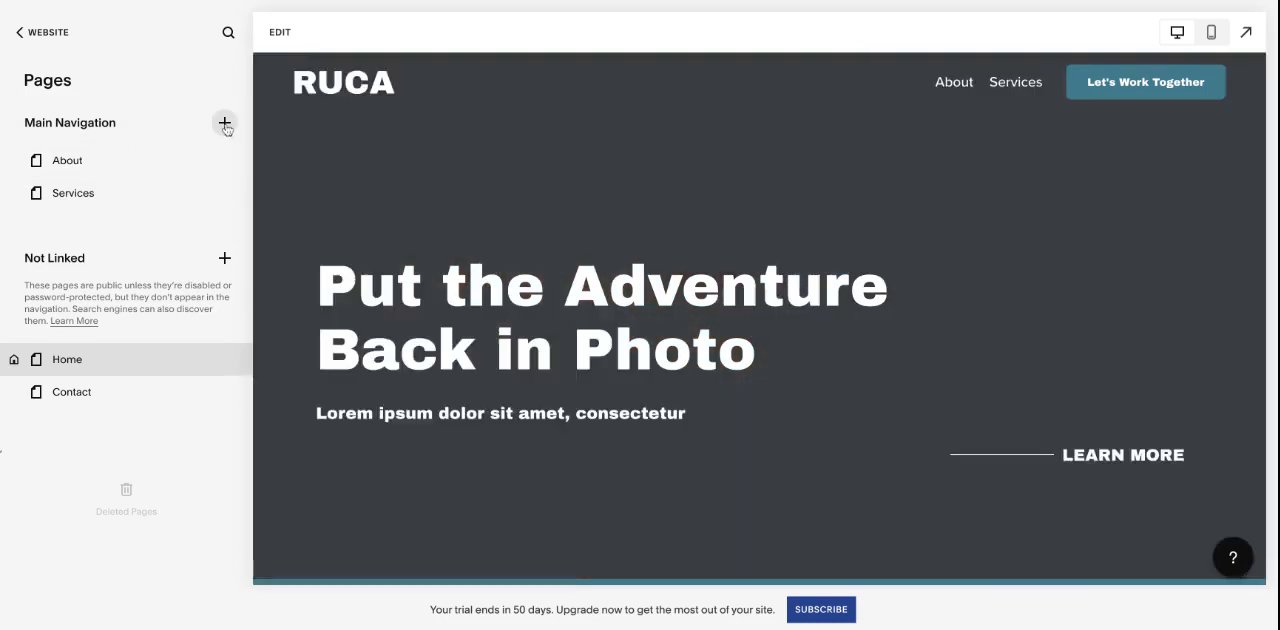
- View the page, collection and link types that can be added to Main Navigation without adding one
left_click(224, 123)
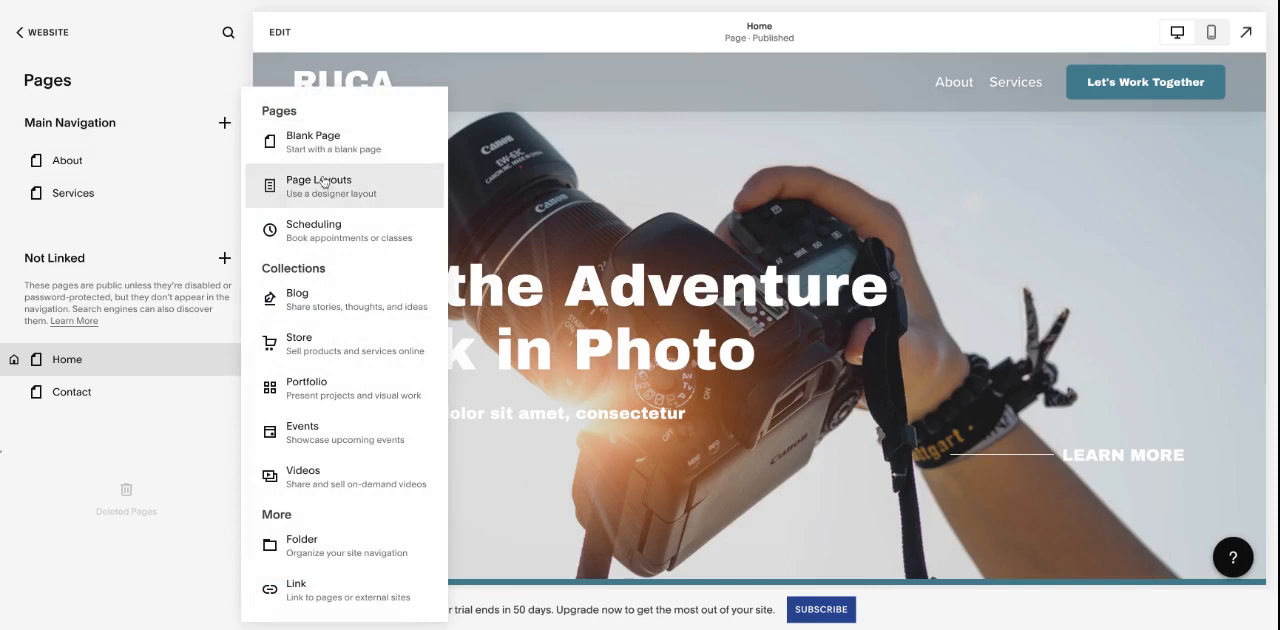
scroll(357, 449, "down", 1)
scroll(357, 449, "up", 1)
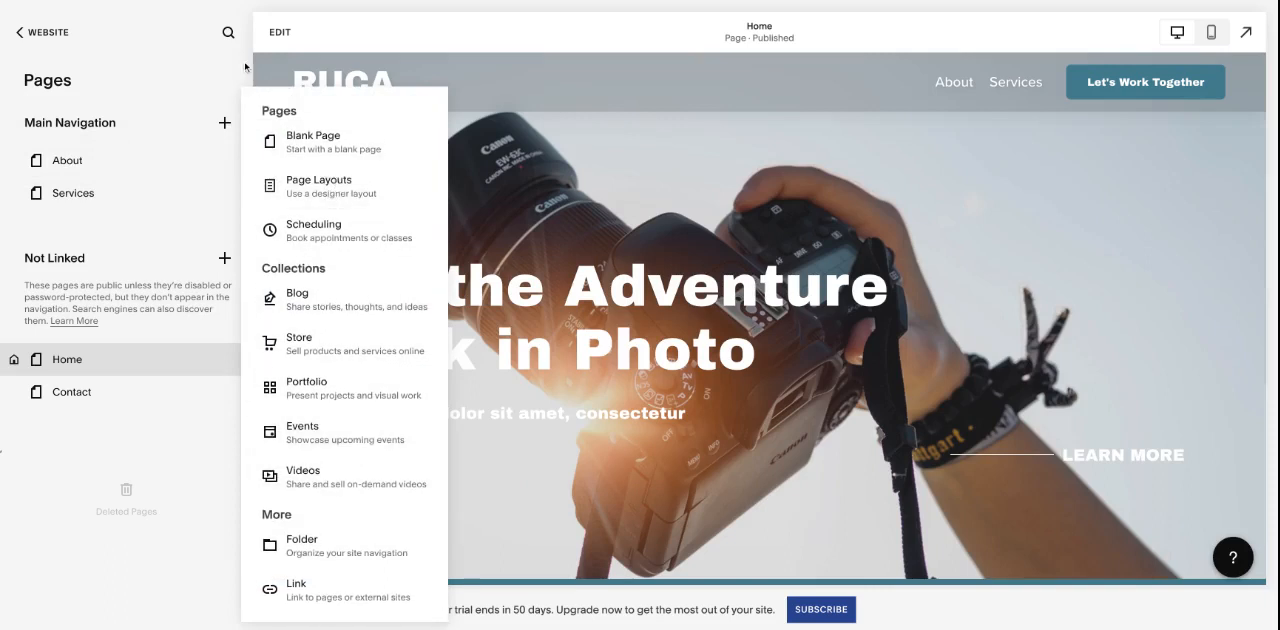
left_click(219, 160)
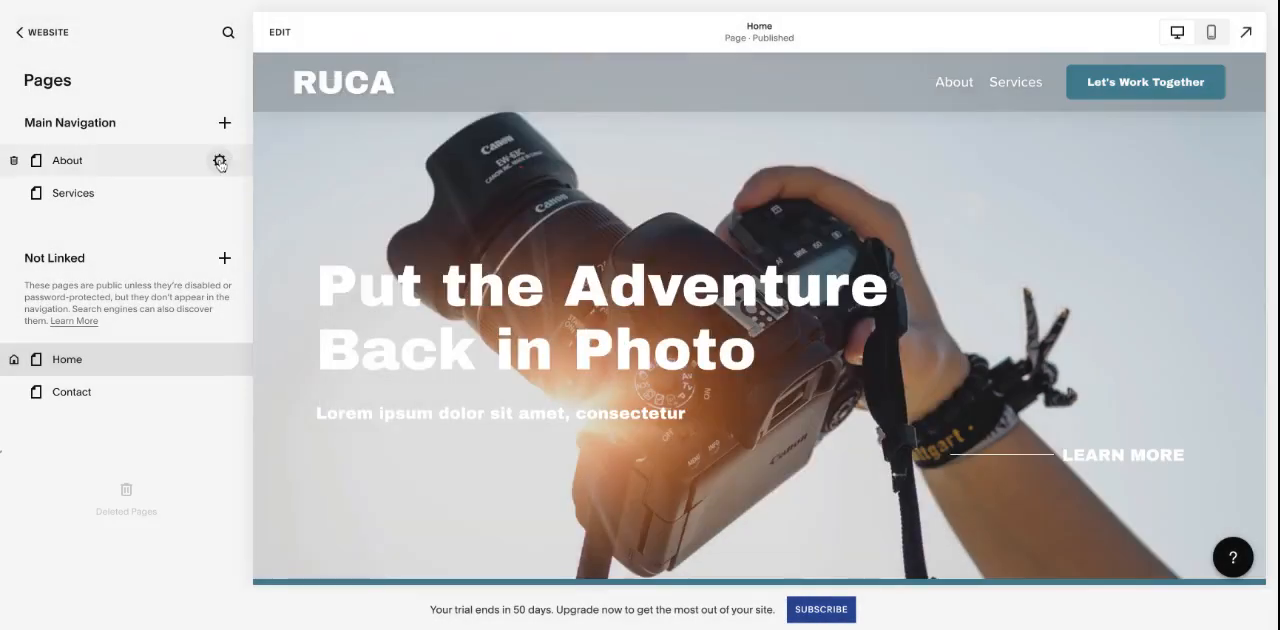
- Review the About page's general settings, including its duplicate, homepage and delete options, and close them
left_click(219, 161)
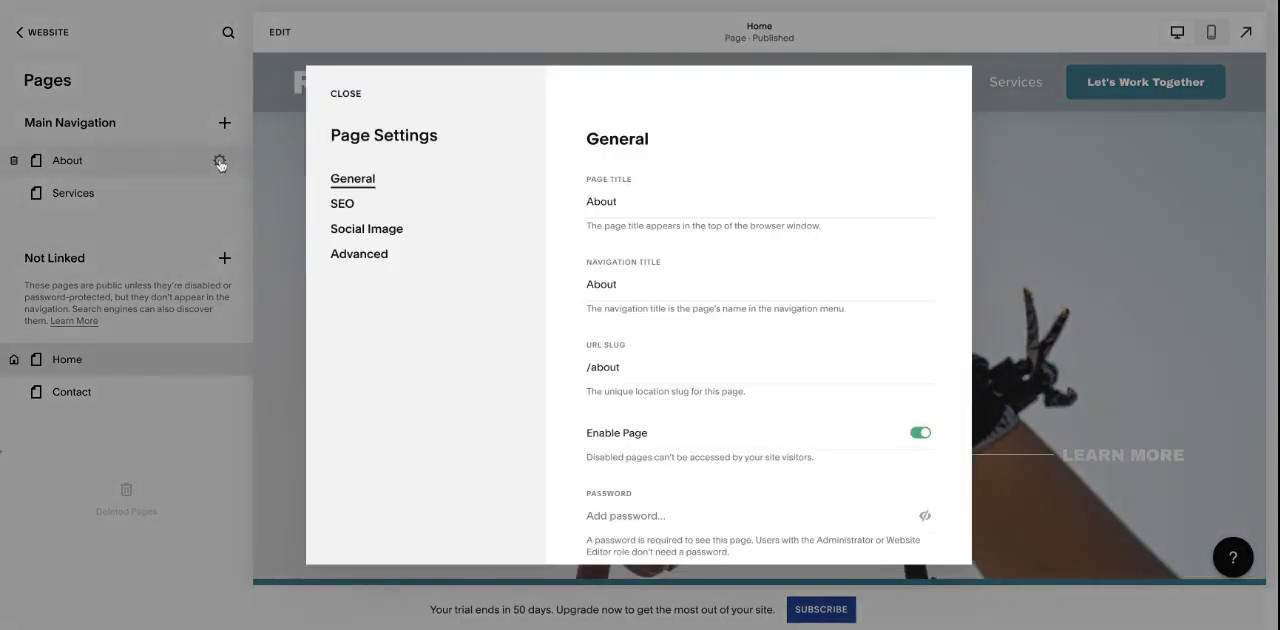
scroll(765, 435, "down", 3)
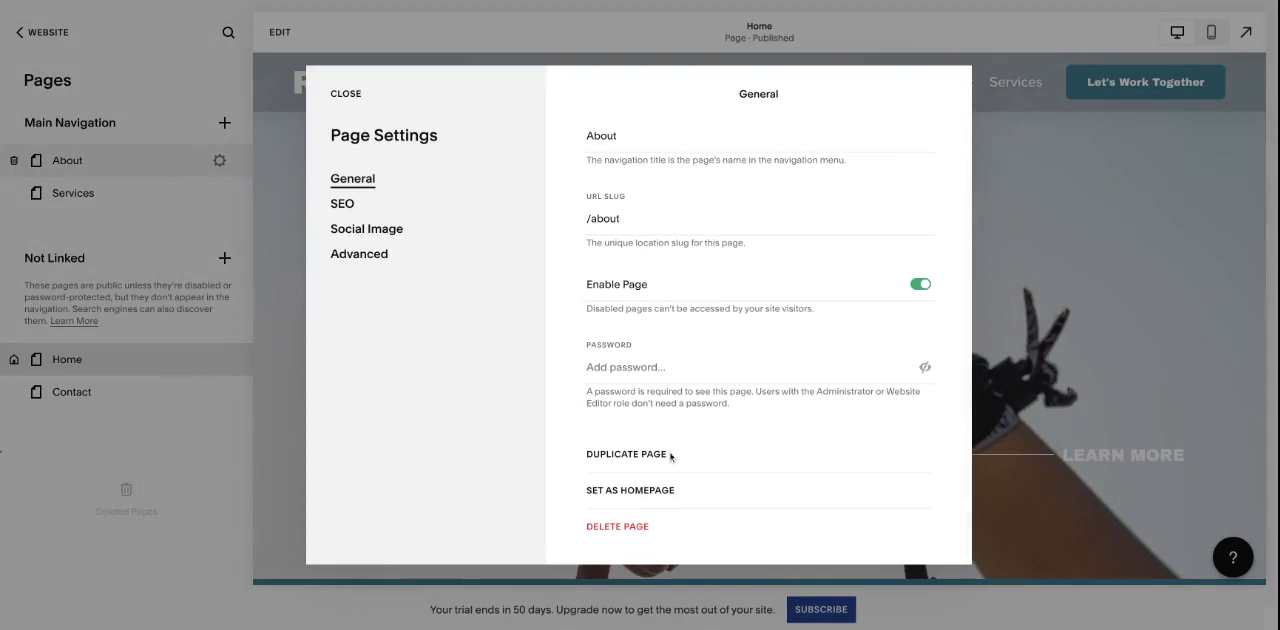
left_click(346, 94)
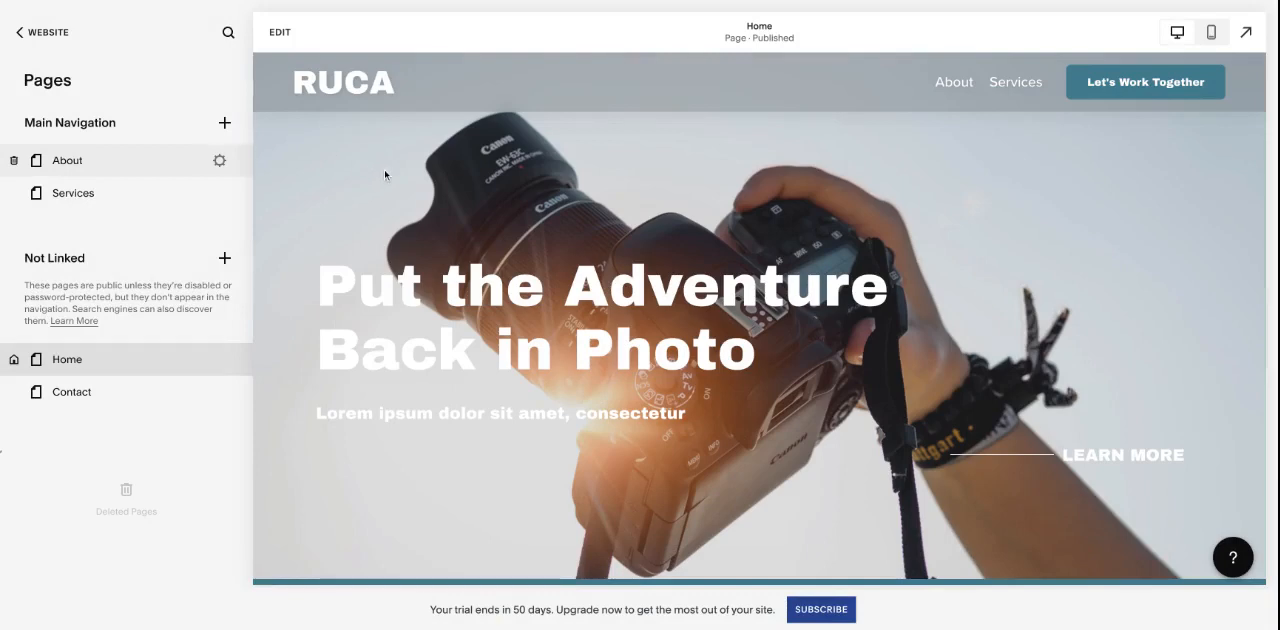
- Open the Home page for editing and view the global settings of the site header
left_click(272, 33)
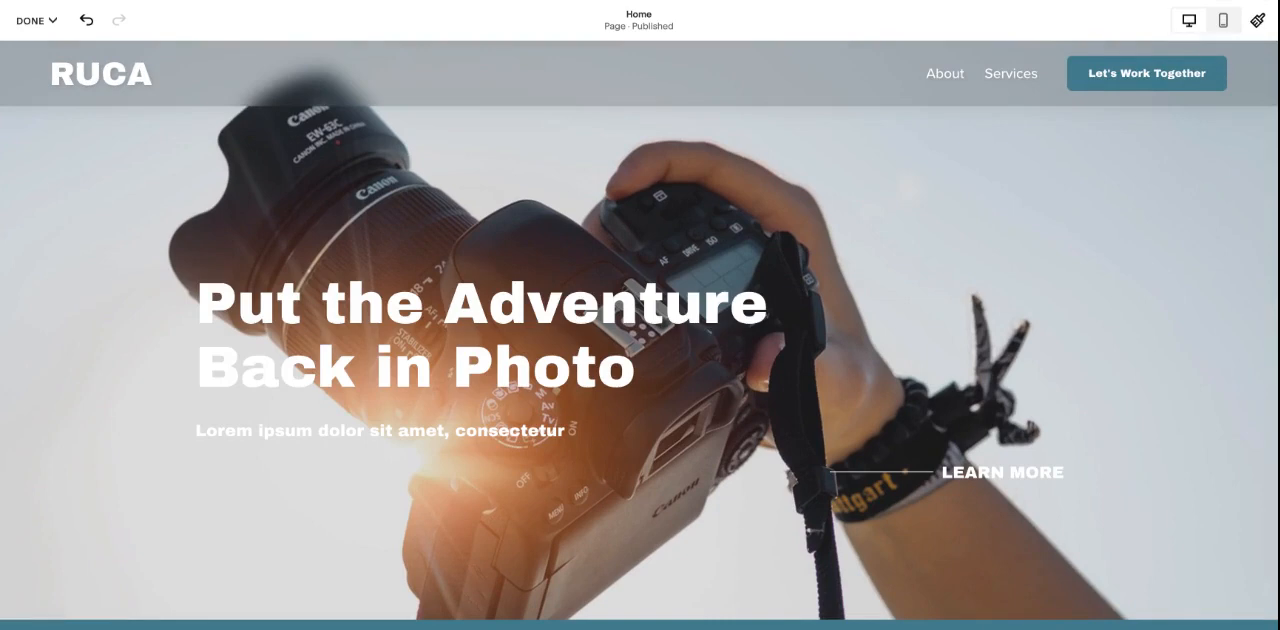
mouse_move(642, 62)
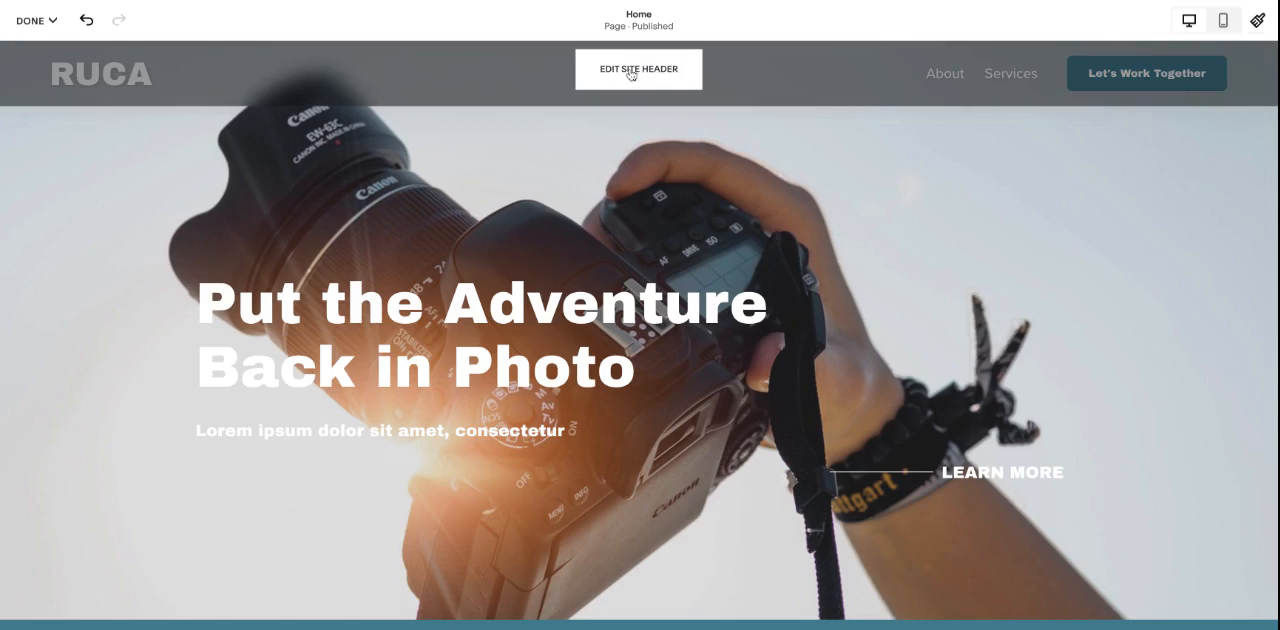
left_click(631, 74)
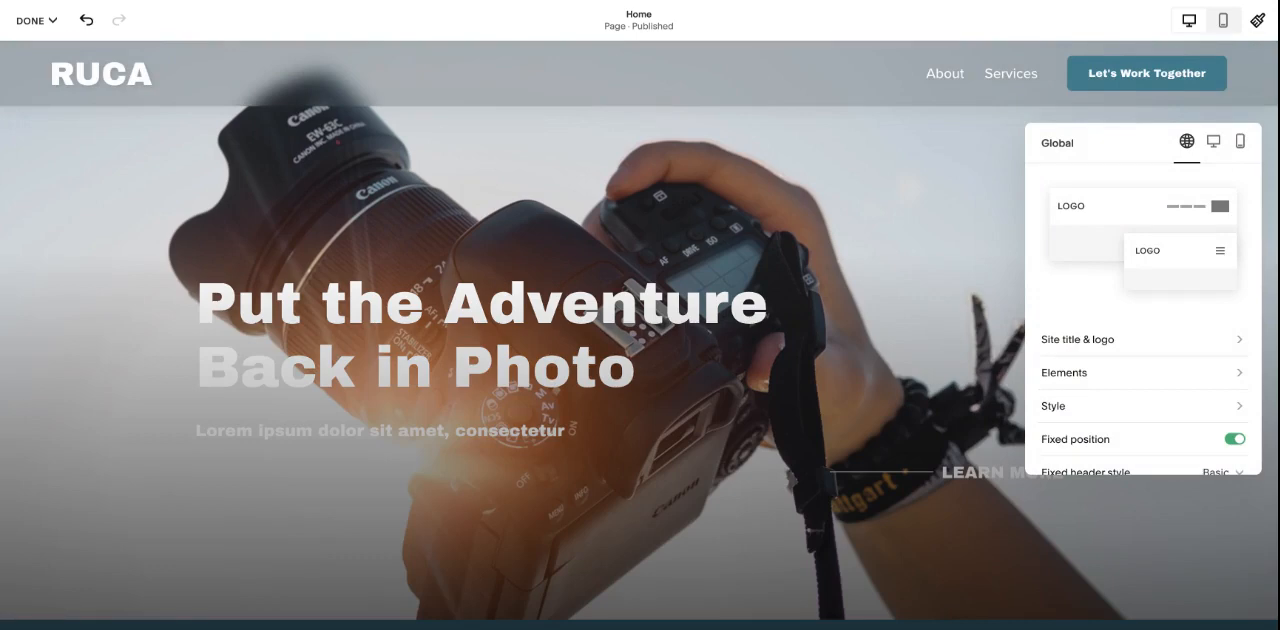
scroll(1196, 316, "down", 1)
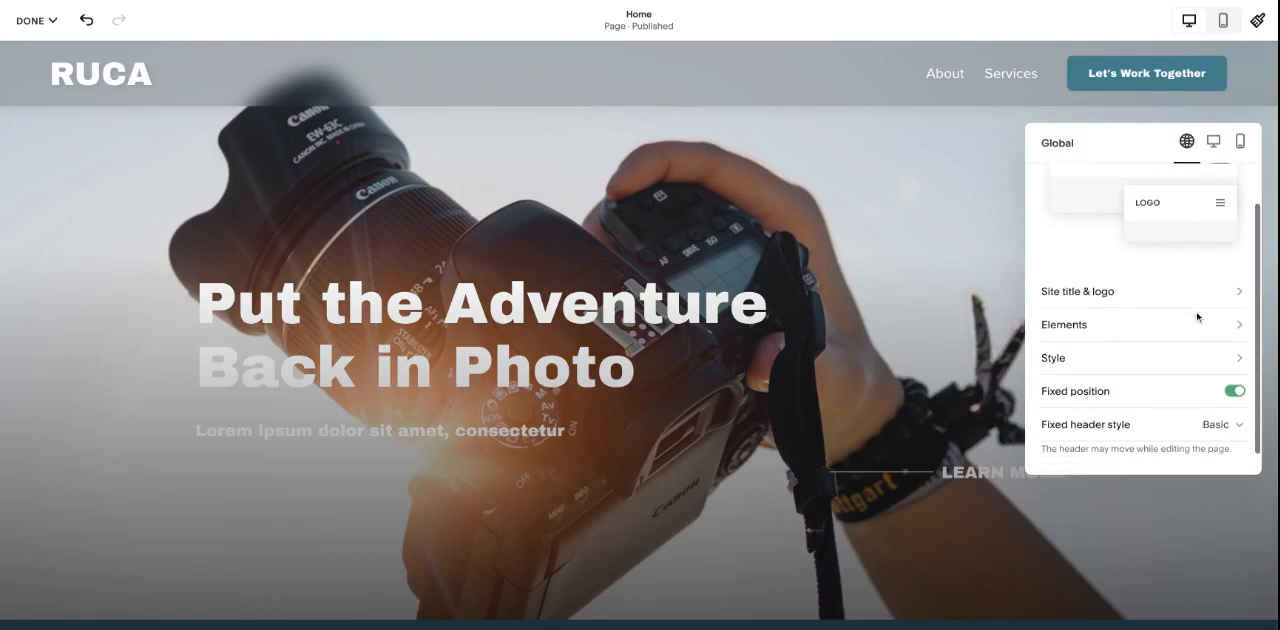
- Open the header's site title and logo settings and examine the site title text without changing it
left_click(1127, 294)
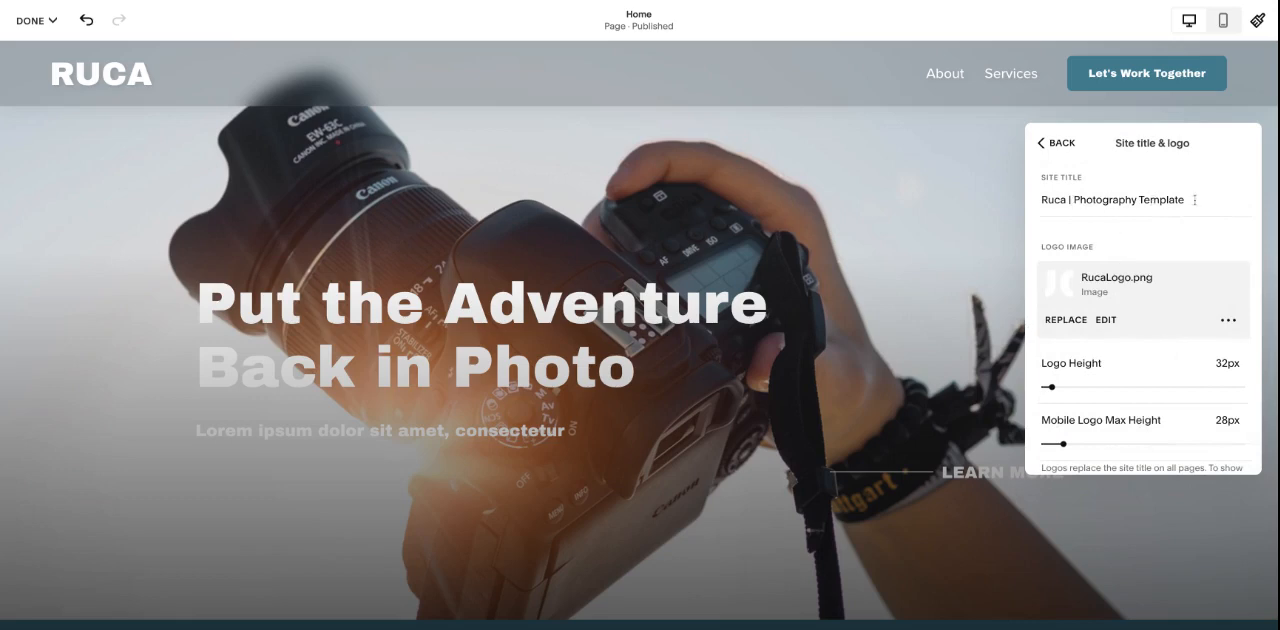
left_click_drag(1198, 200, 1040, 200)
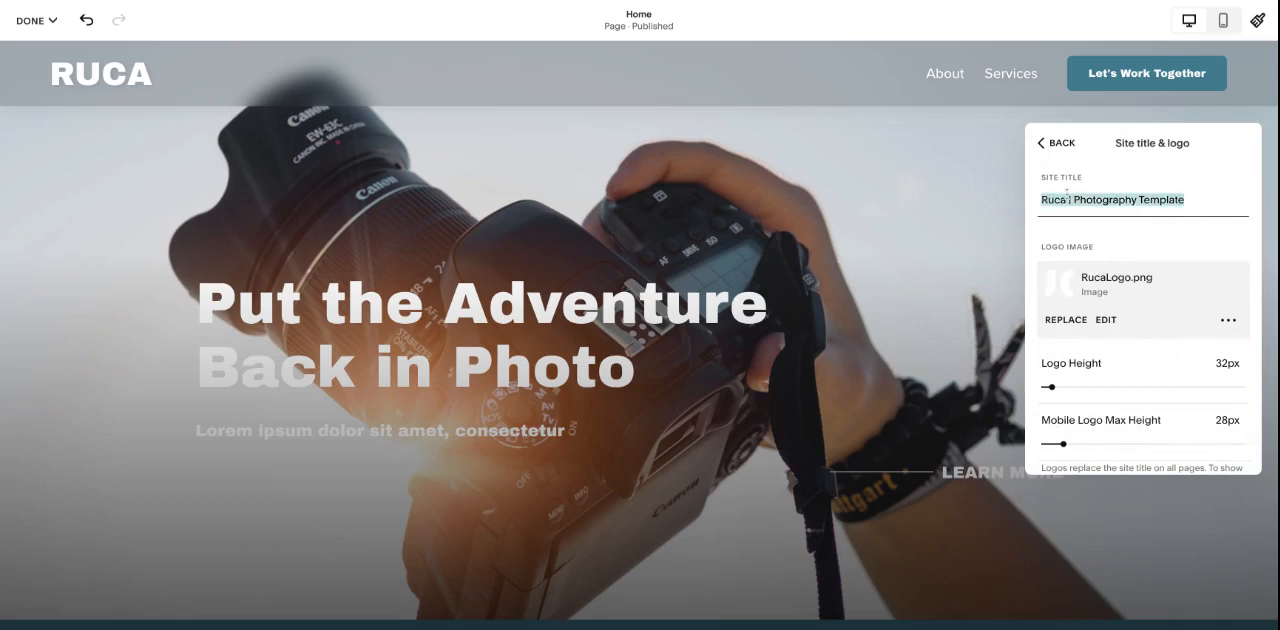
left_click(1220, 199)
left_click_drag(1220, 199, 1058, 190)
left_click(1209, 199)
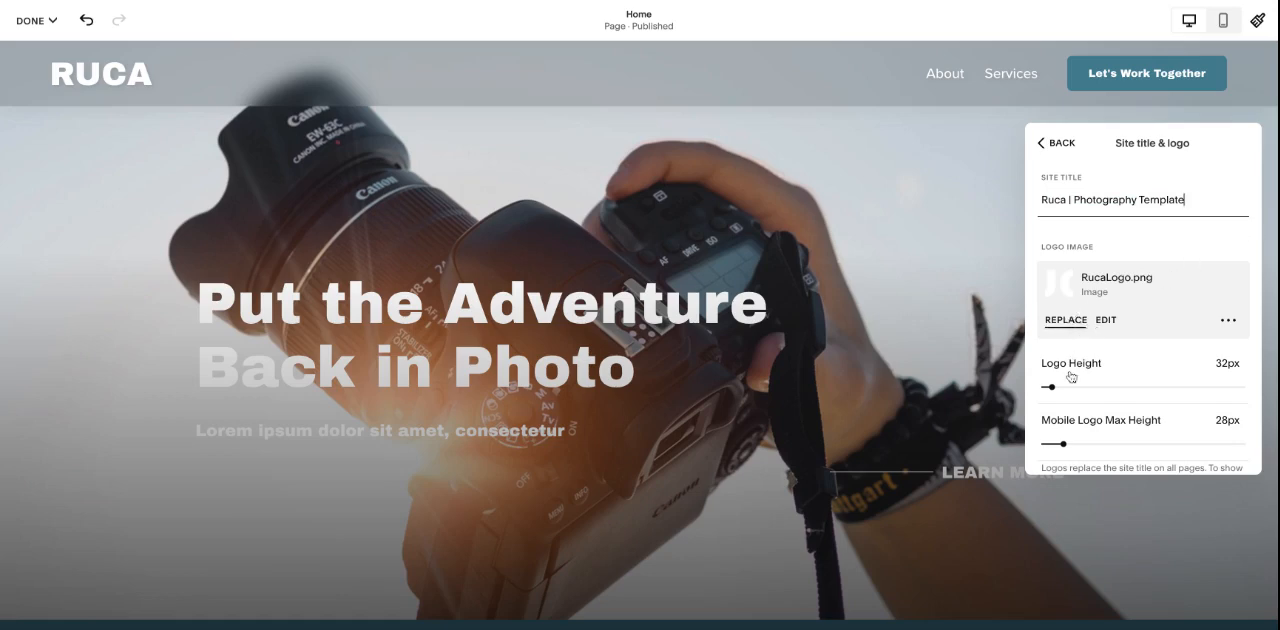
- Try a logo height of 41 px, restore it to 32 px, and review the mobile logo options
left_click_drag(1052, 387, 1052, 387)
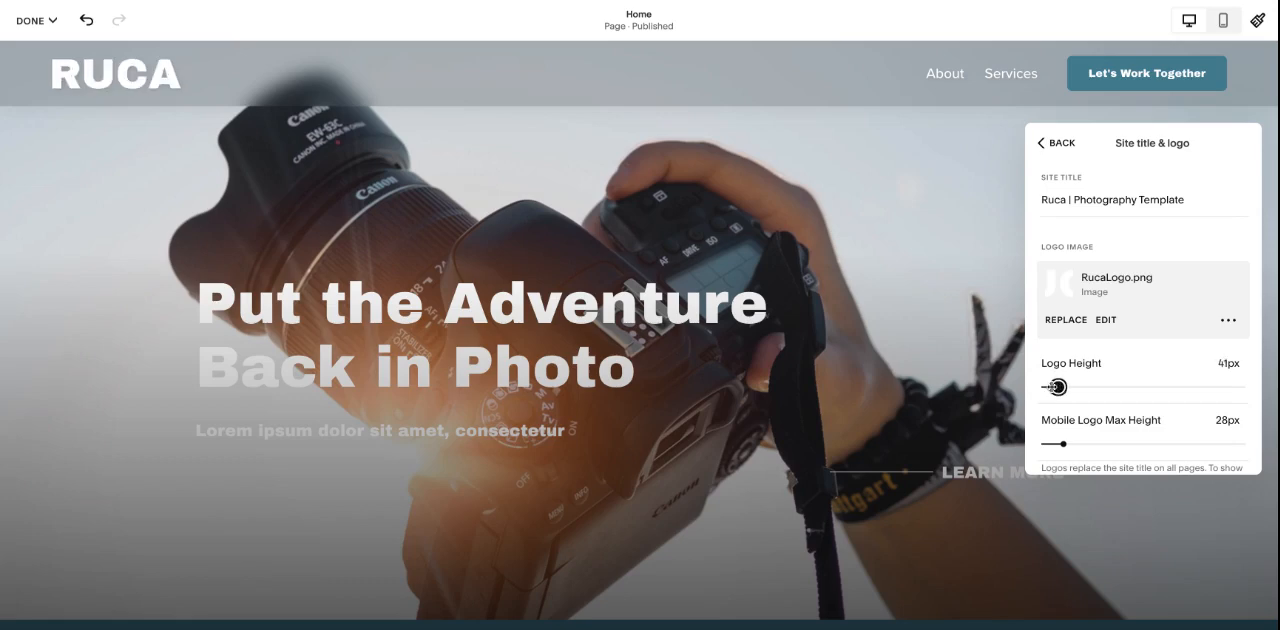
scroll(1173, 369, "down", 2)
scroll(1173, 369, "down", 1)
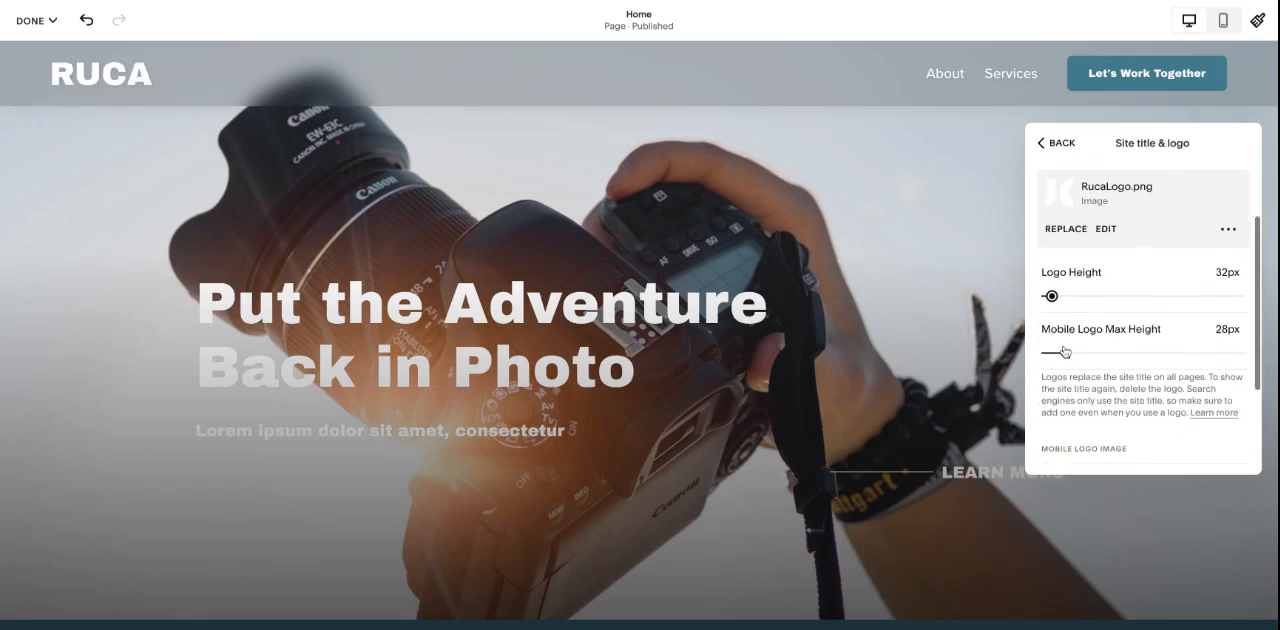
scroll(1132, 366, "down", 3)
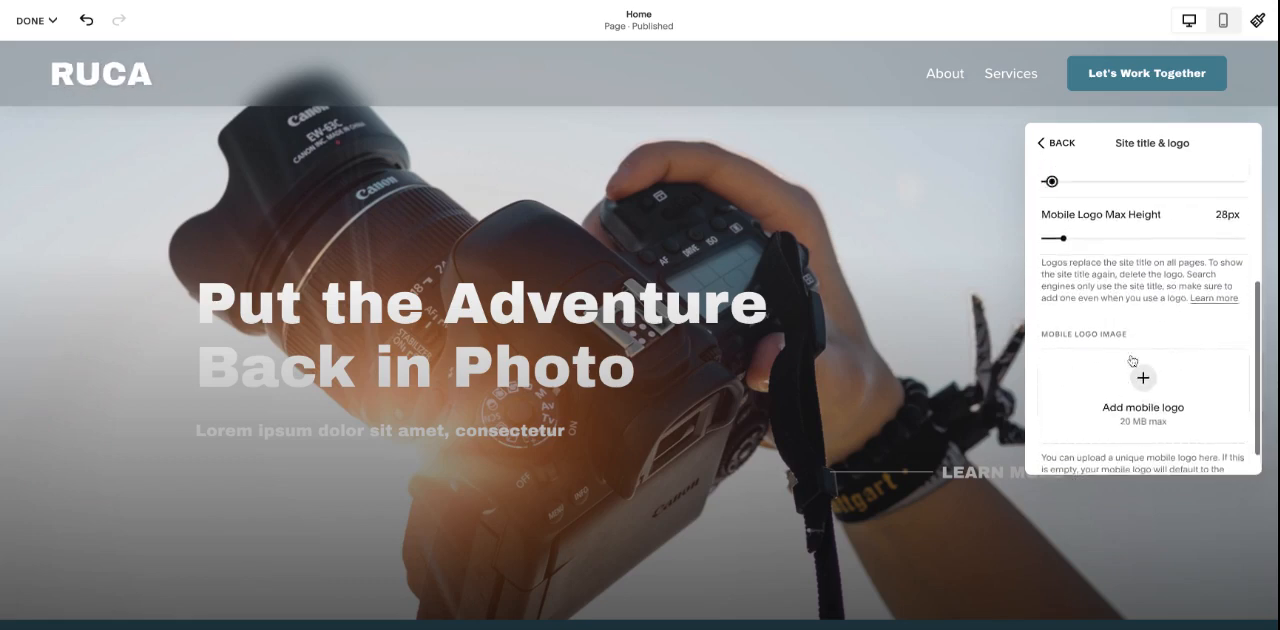
scroll(1135, 370, "up", 2)
scroll(1147, 386, "down", 2)
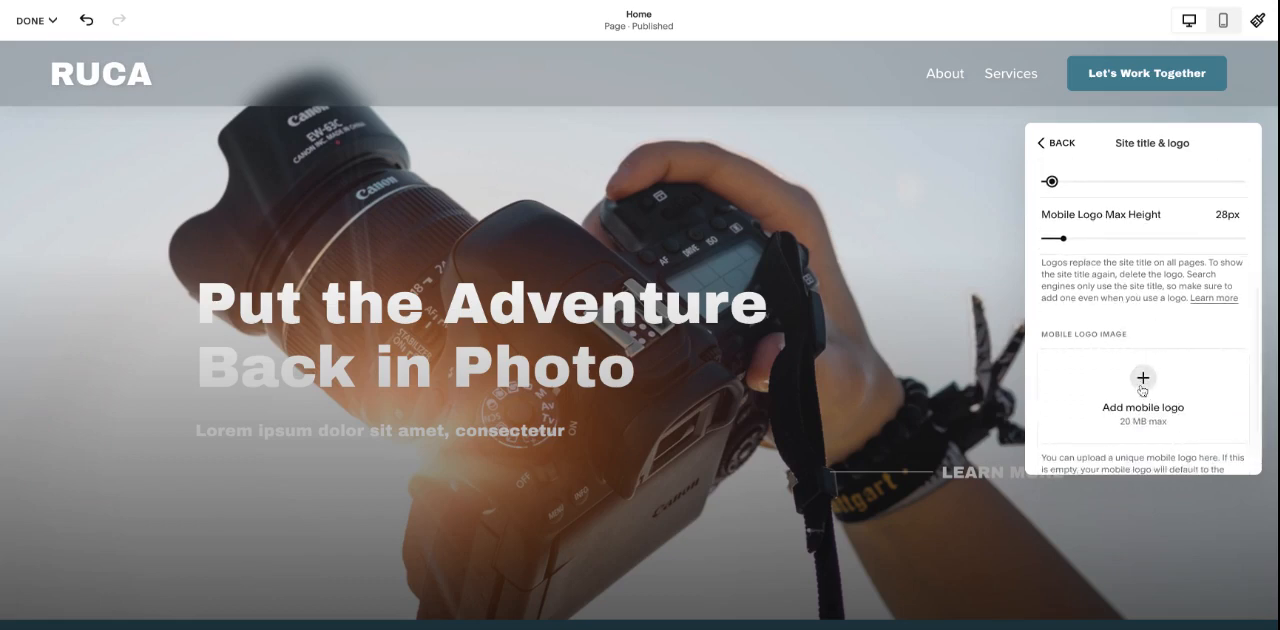
scroll(1145, 388, "up", 5)
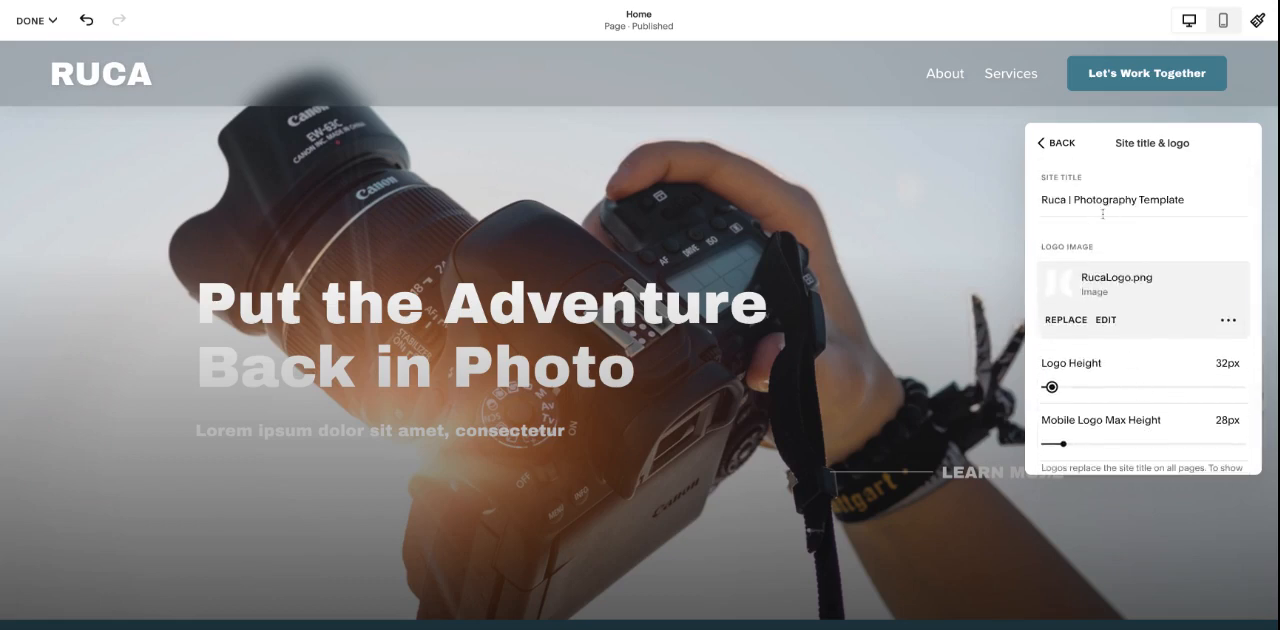
left_click(1055, 143)
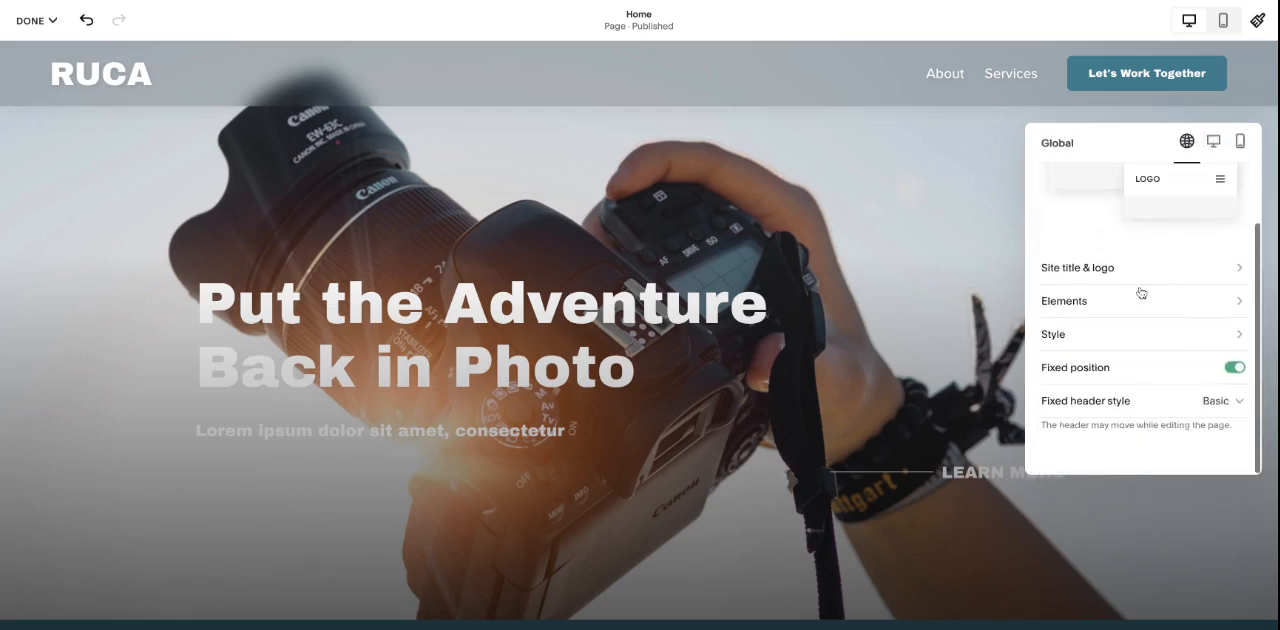
- In the header elements, try hiding and restoring the button, and view its link settings without changing them
left_click(1136, 297)
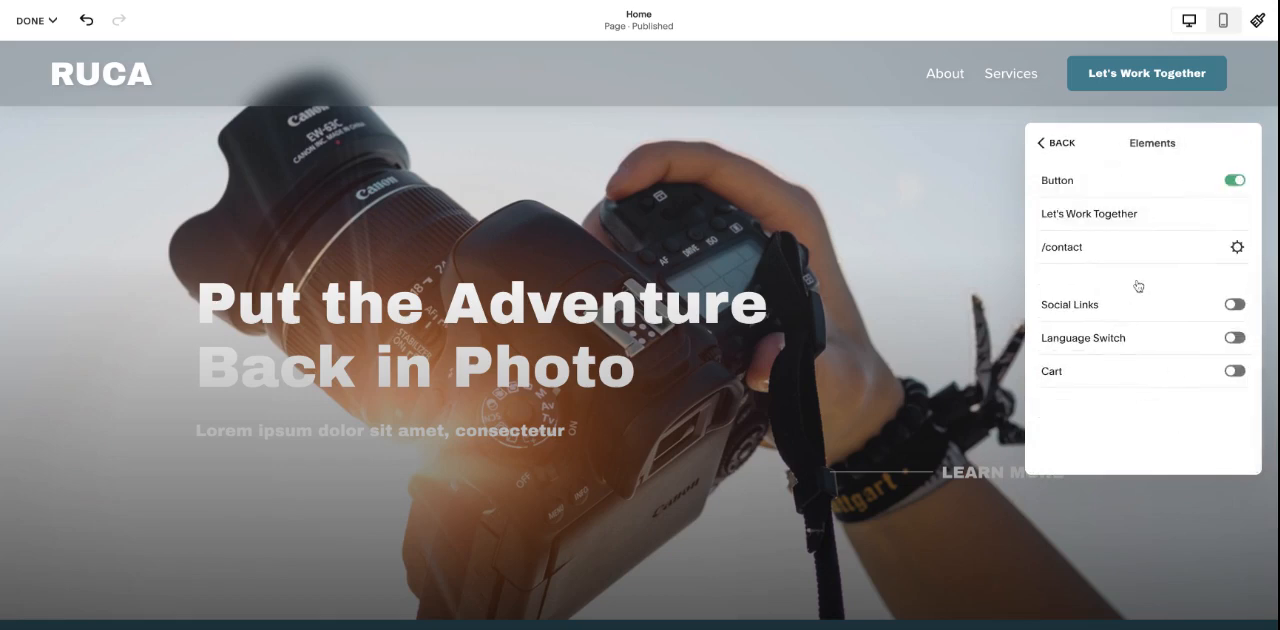
left_click(1222, 182)
left_click(1221, 183)
left_click(1237, 247)
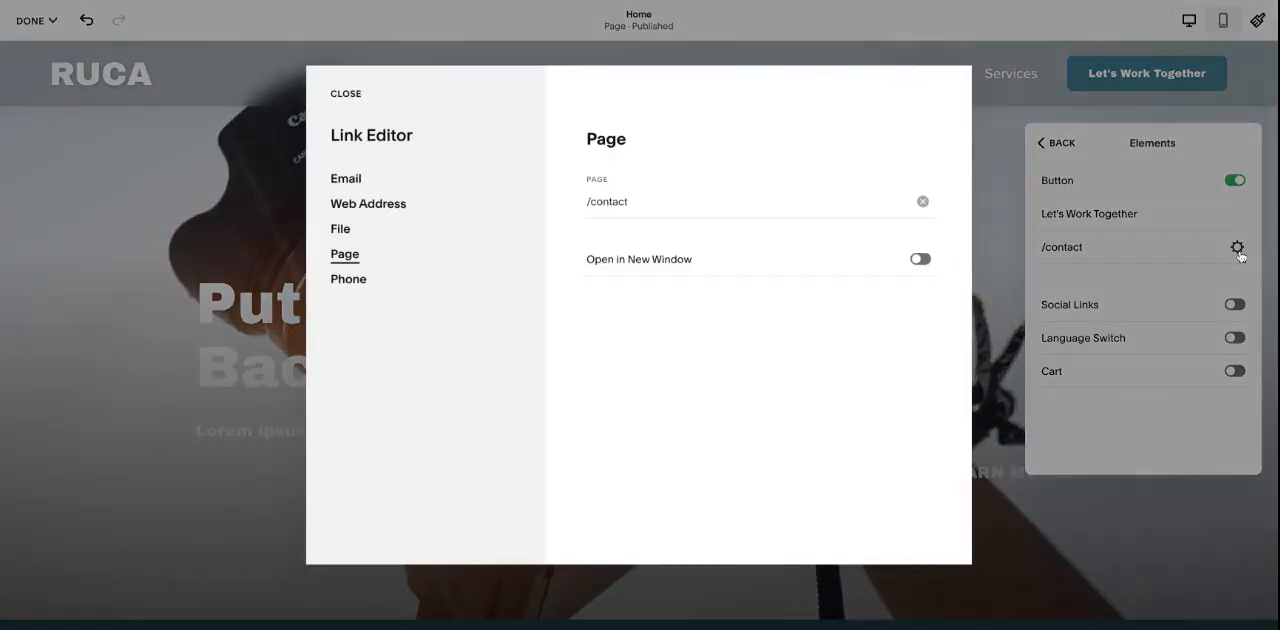
left_click(345, 93)
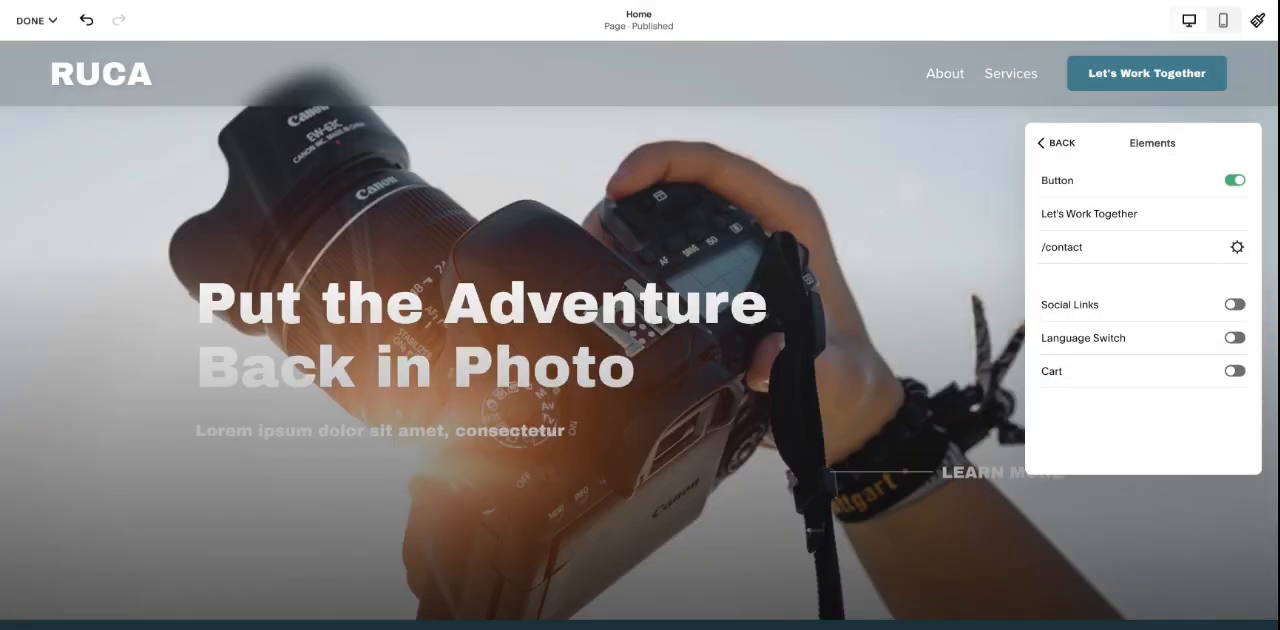
- Link the header button to the Contact page (/contact), try the Open in New Window option, and save the link
left_click(1237, 247)
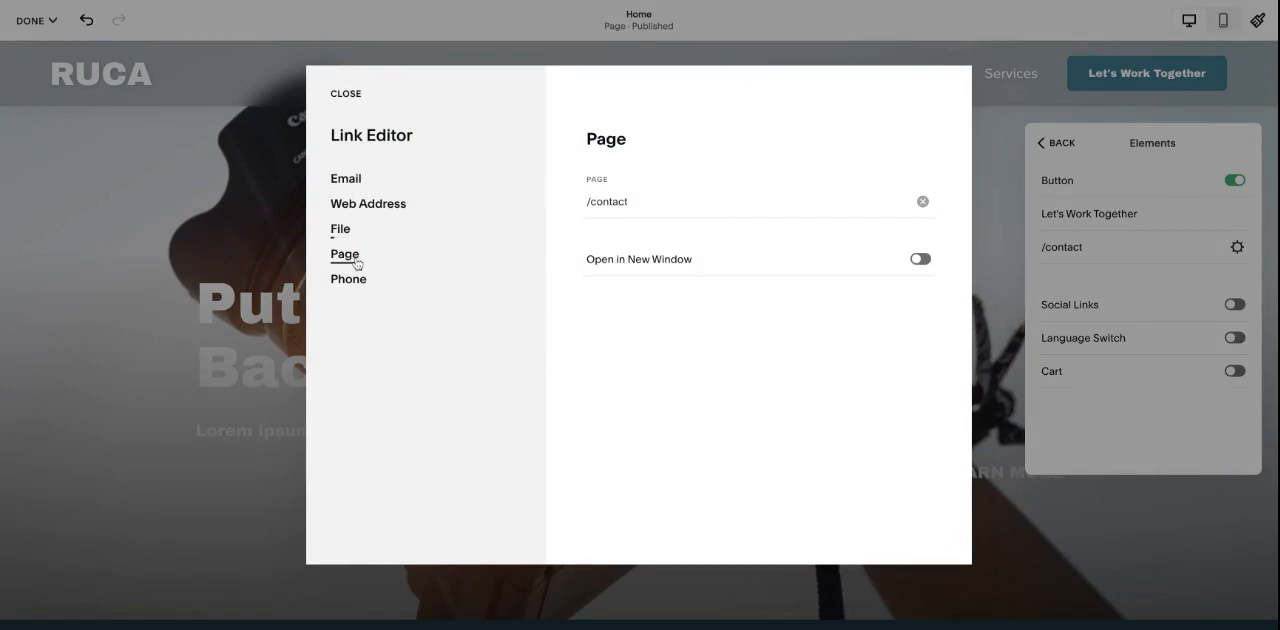
left_click(644, 201)
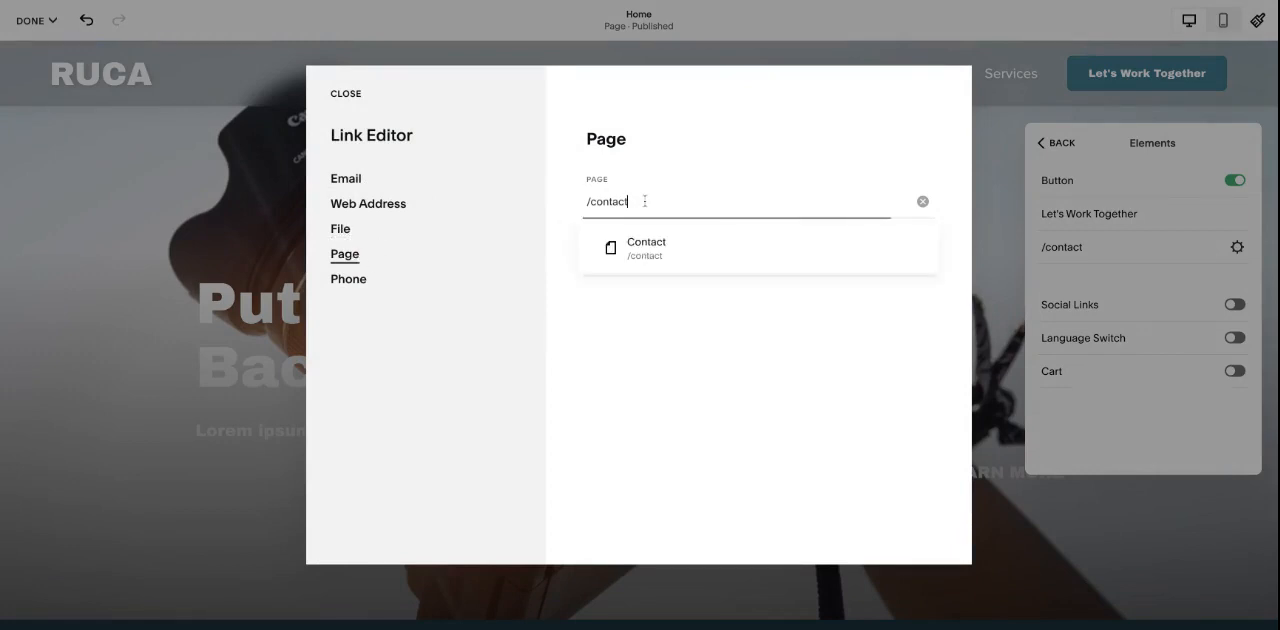
key("ctrl+a")
type("/cont")
left_click(657, 255)
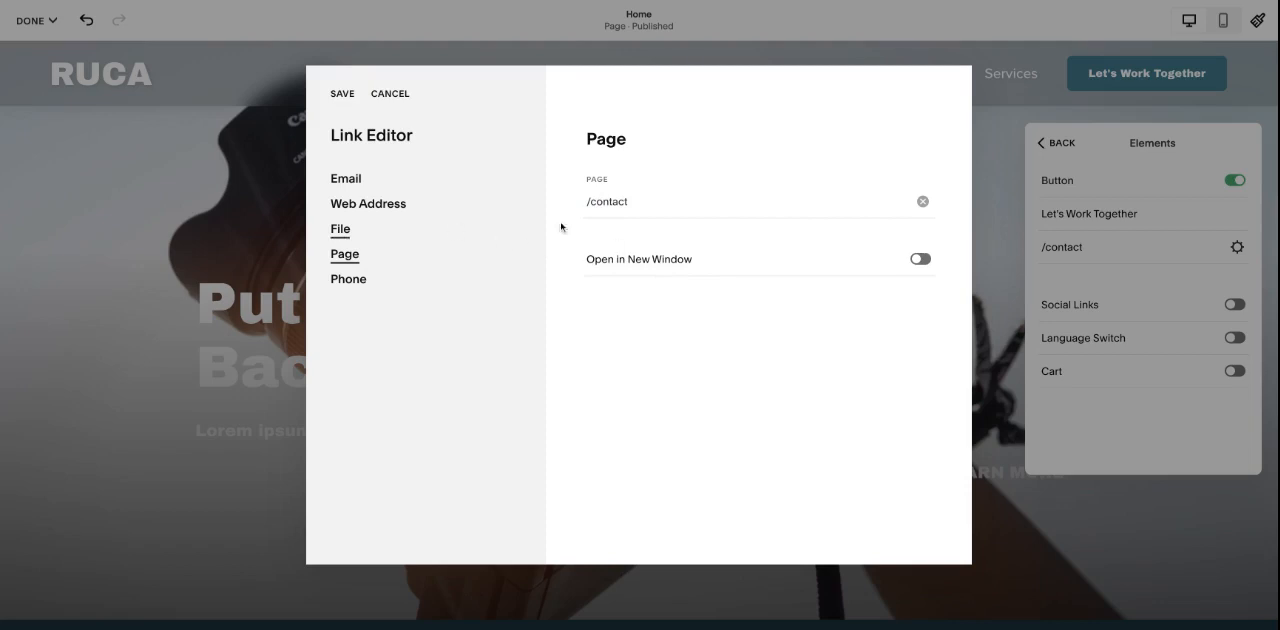
left_click(672, 262)
left_click(920, 259)
left_click(342, 94)
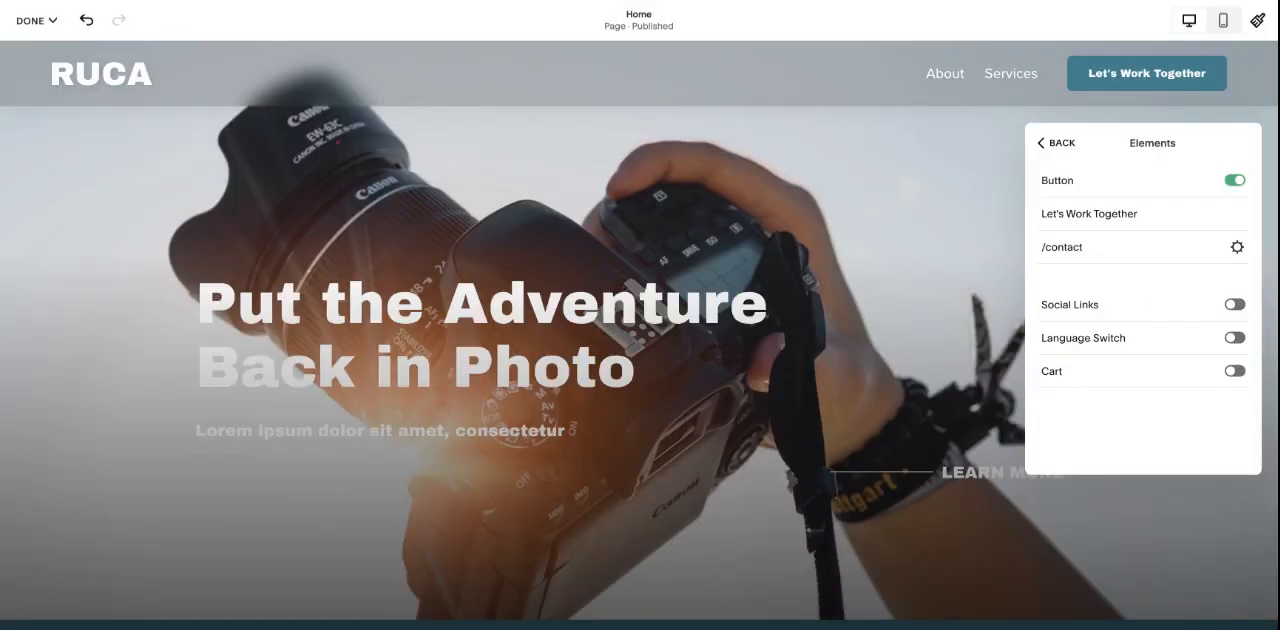
- Enable social links in the header and enter instagram.com as a new social link
left_click(1235, 304)
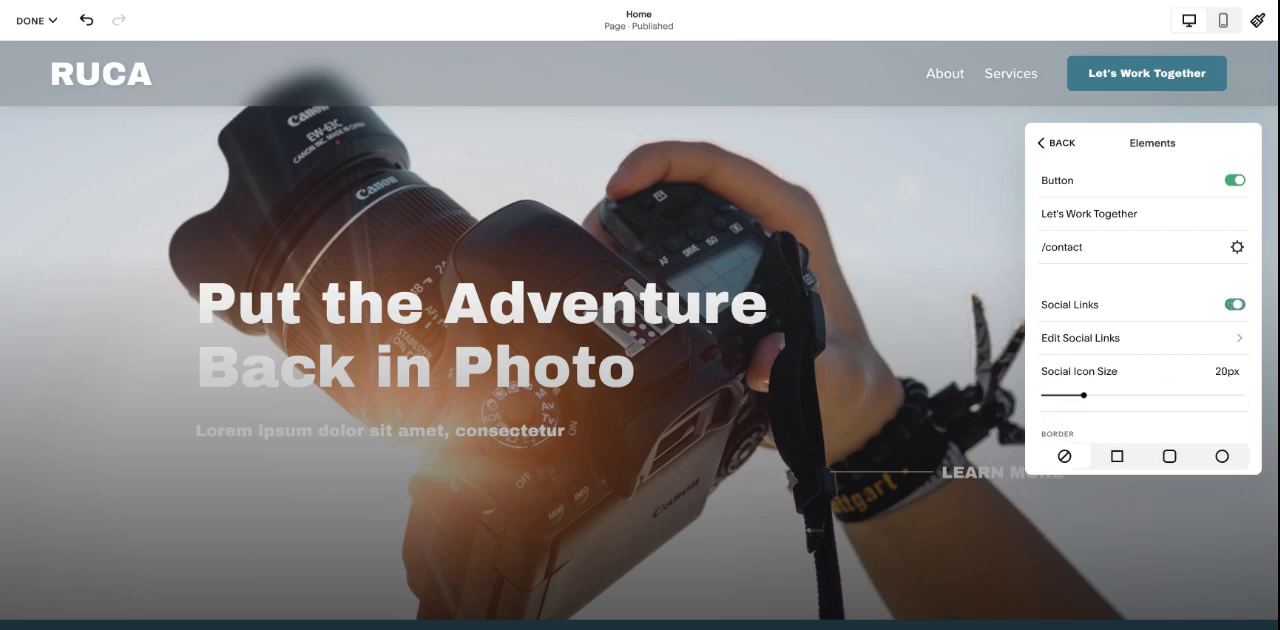
left_click(1146, 340)
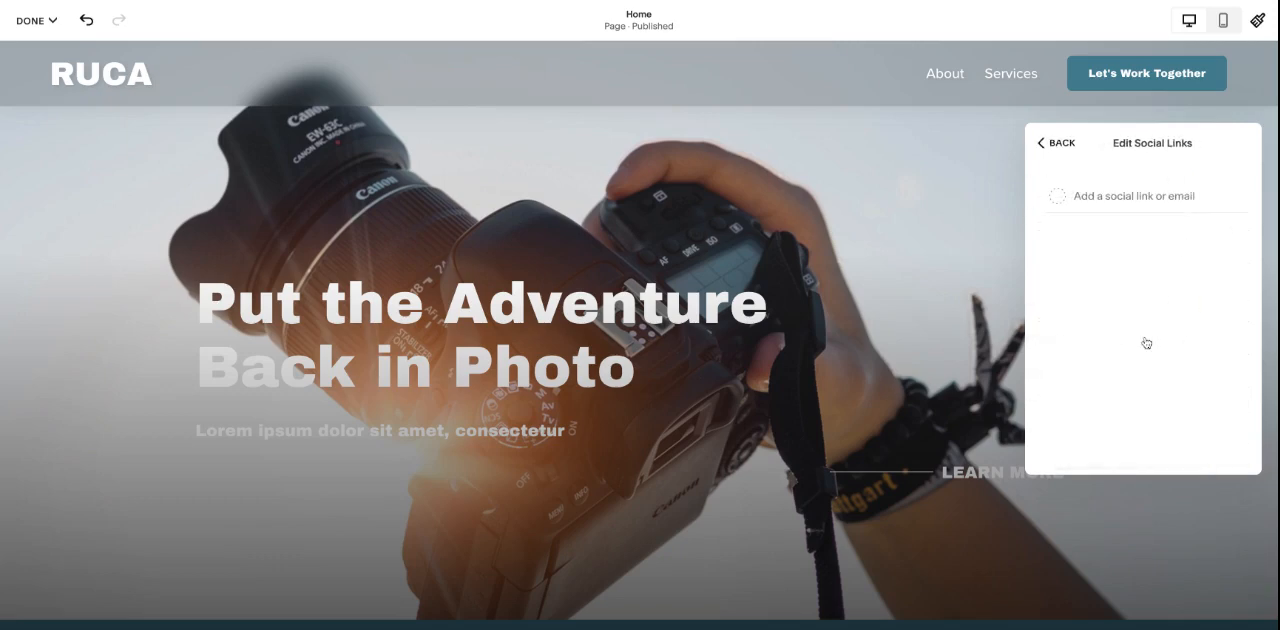
left_click(1129, 199)
type("instagram.com")
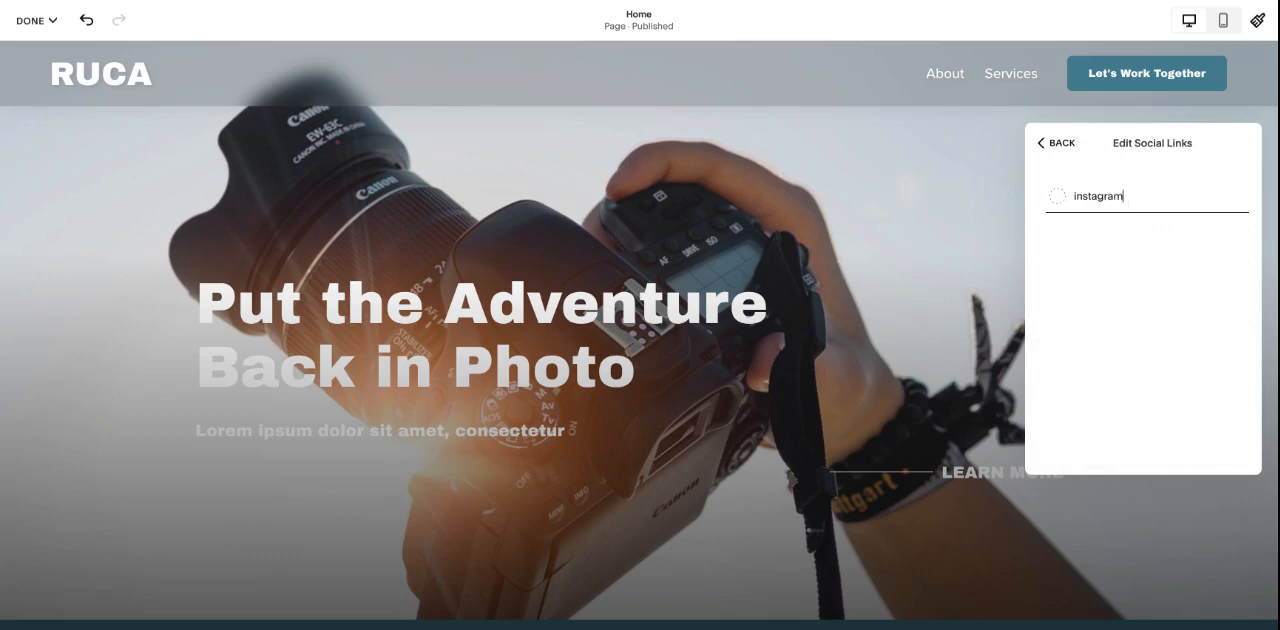
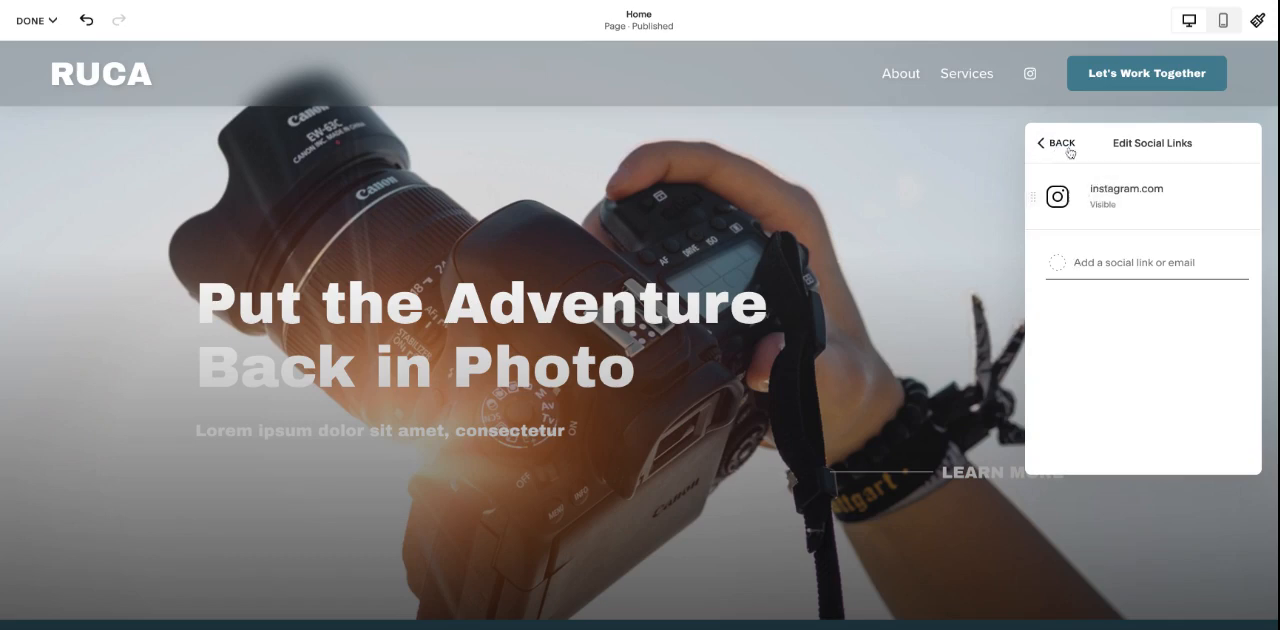
- Try a square border around the header's social icon and restore the borderless style
left_click(1061, 145)
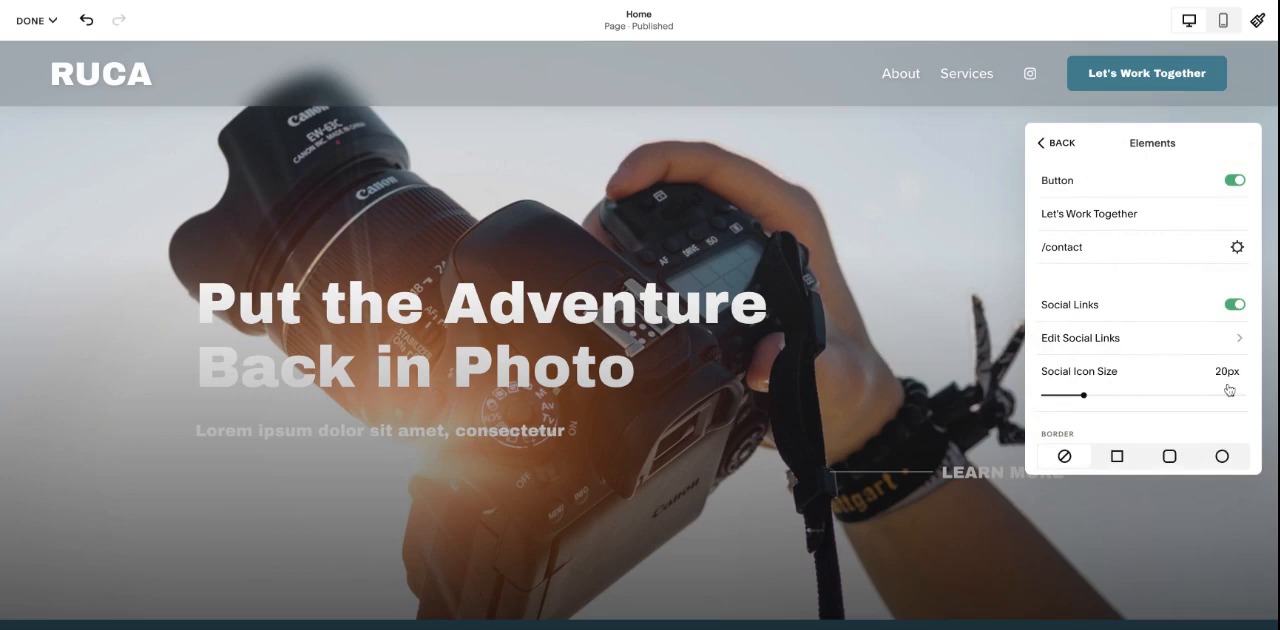
scroll(1123, 371, "down", 2)
left_click(1117, 351)
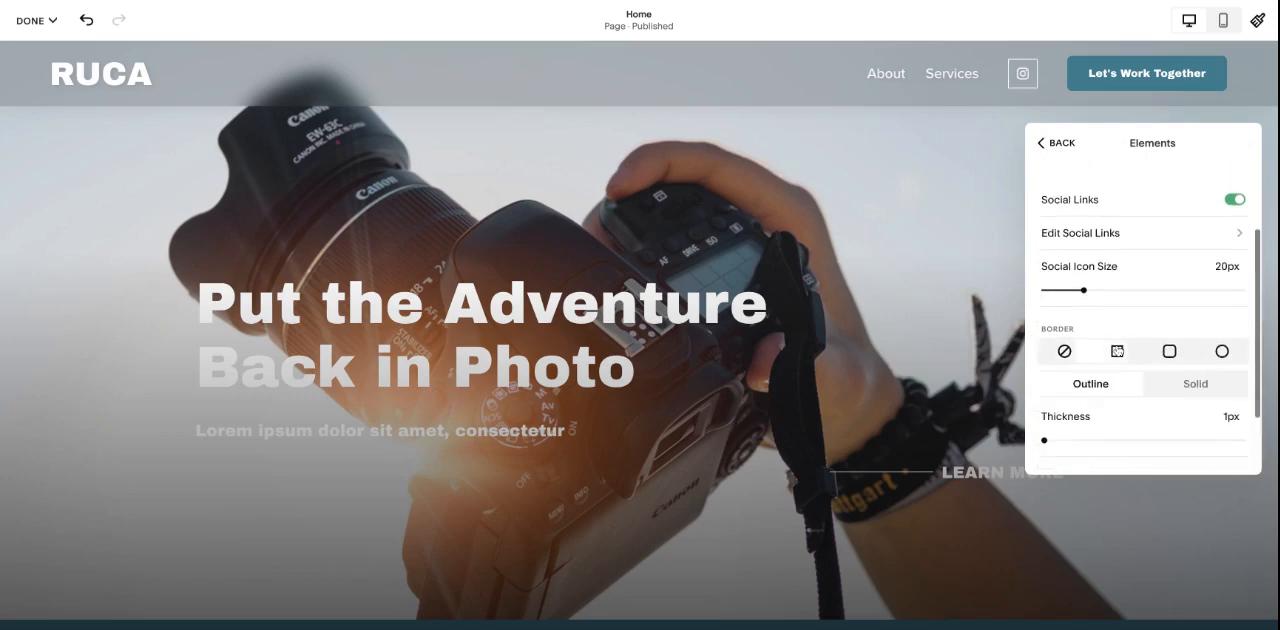
left_click(1064, 351)
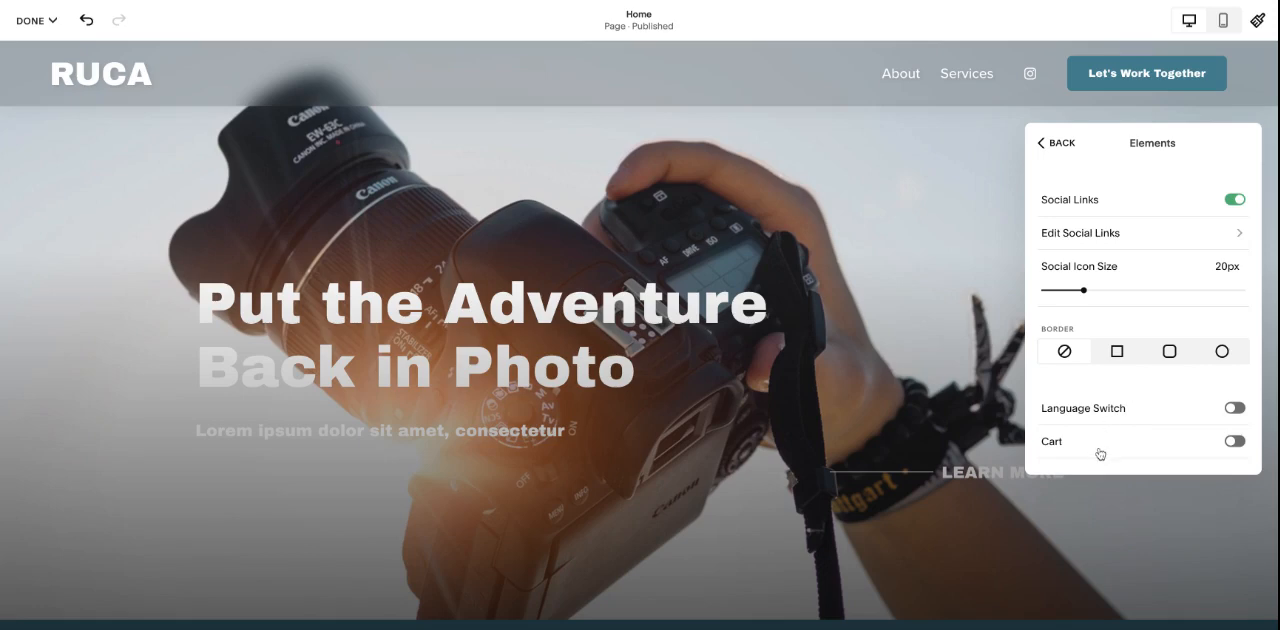
- Disable social links in the header elements
scroll(1166, 266, "up", 2)
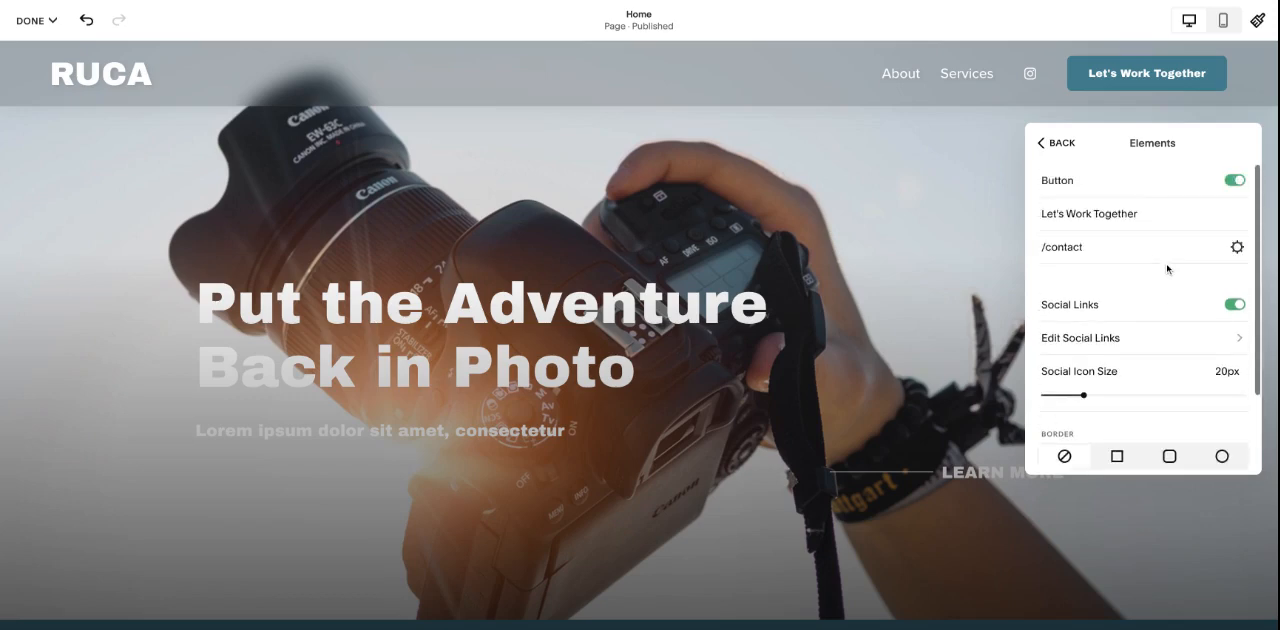
left_click(1193, 306)
left_click(1056, 143)
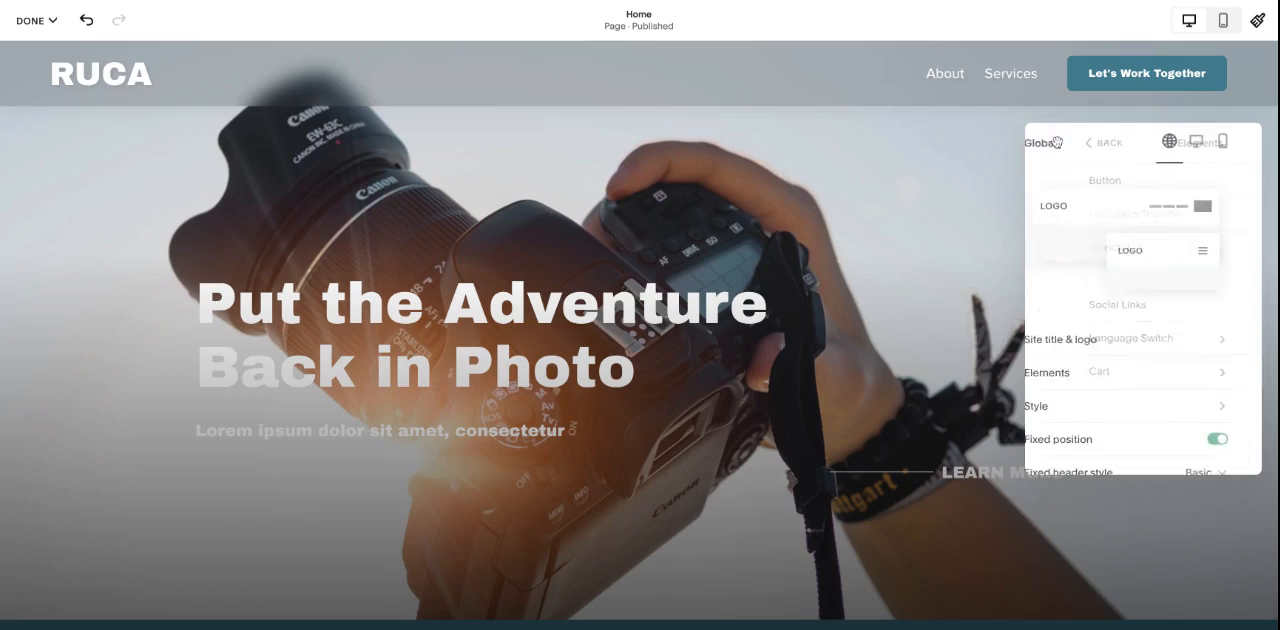
- Open the header style settings and view the available style types, keeping Solid
left_click(1150, 335)
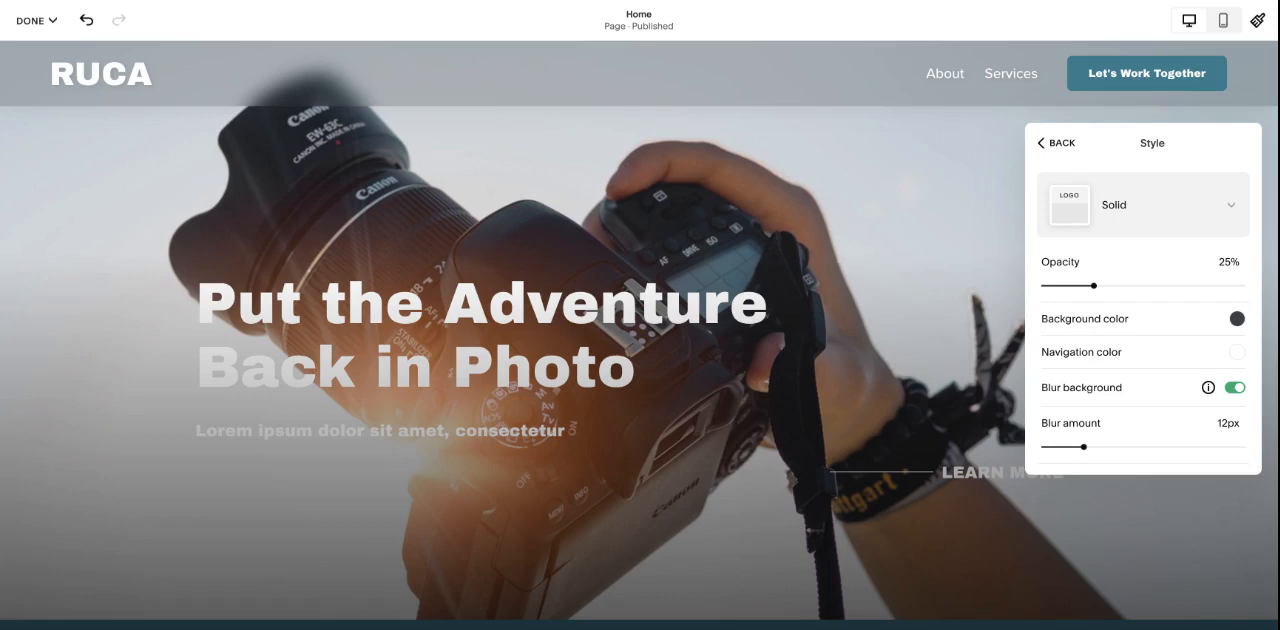
left_click(1158, 215)
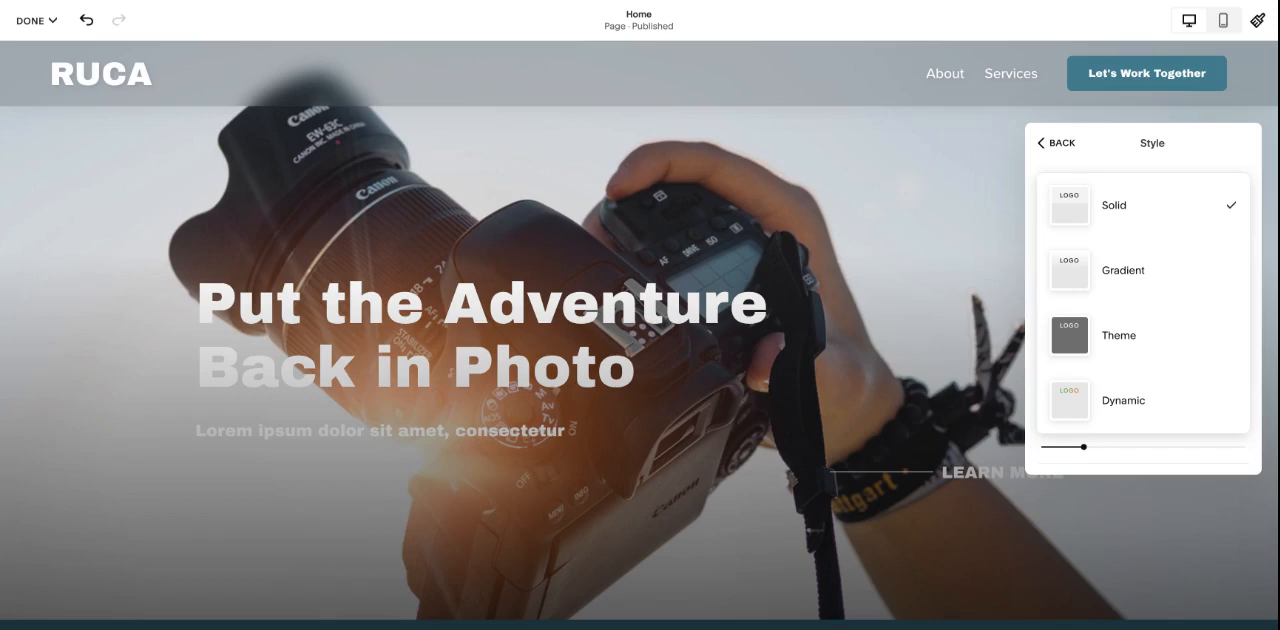
key("Escape")
left_click(1150, 204)
left_click(1029, 175)
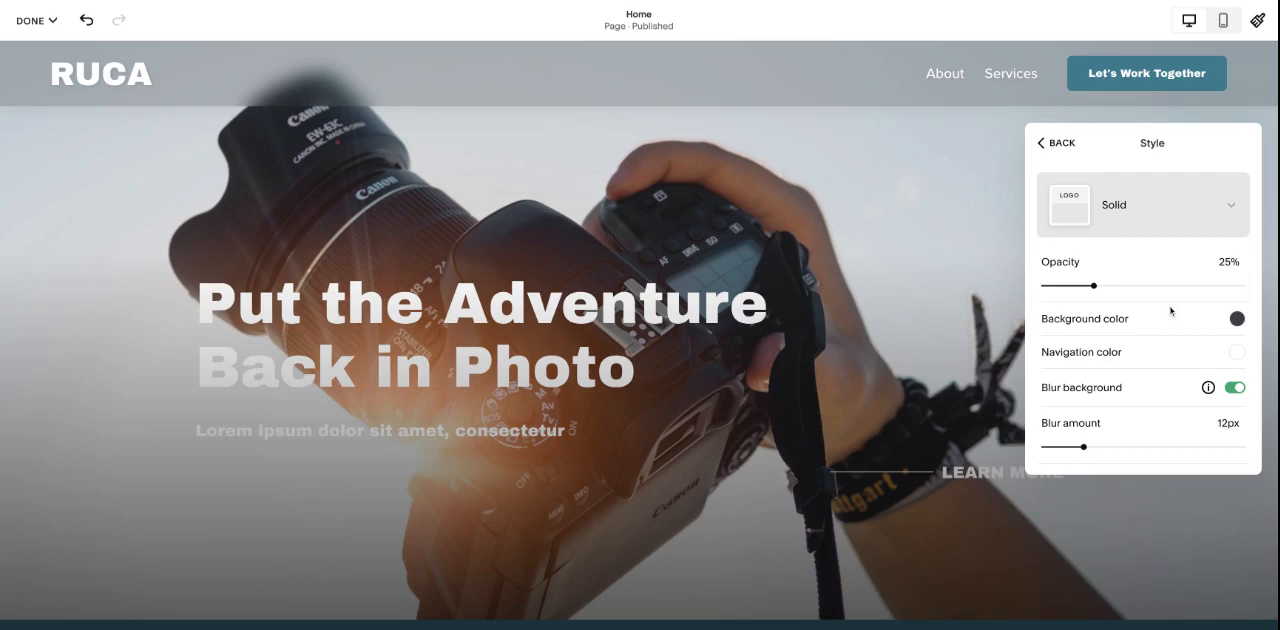
- Set the solid header's opacity to 33% and review its color, blur, border and drop shadow options
mouse_move(1093, 285)
left_mouse_down()
mouse_move(1132, 285)
mouse_move(1109, 286)
left_mouse_up()
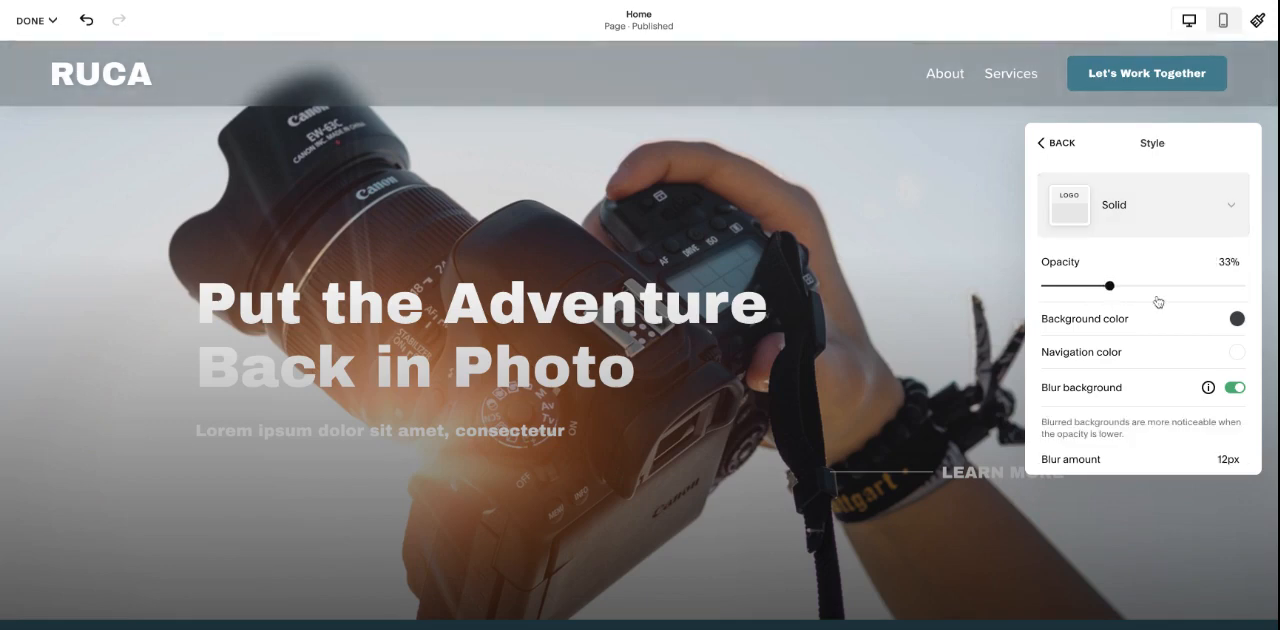
scroll(1233, 330, "down", 2)
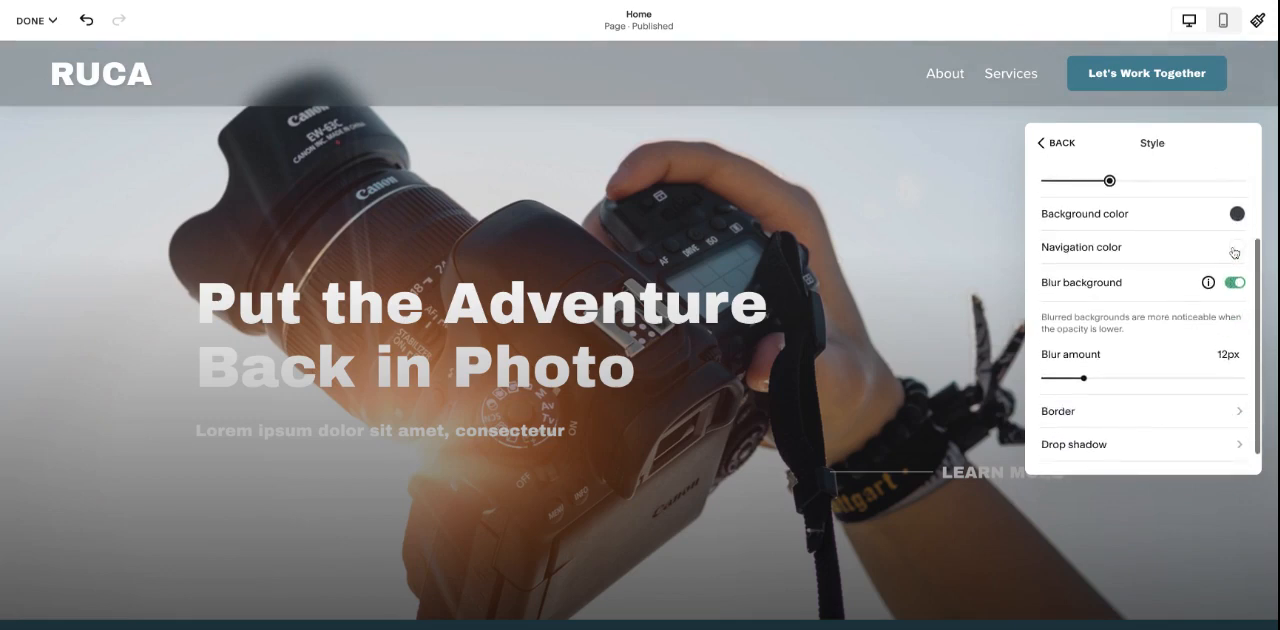
scroll(1121, 281, "down", 1)
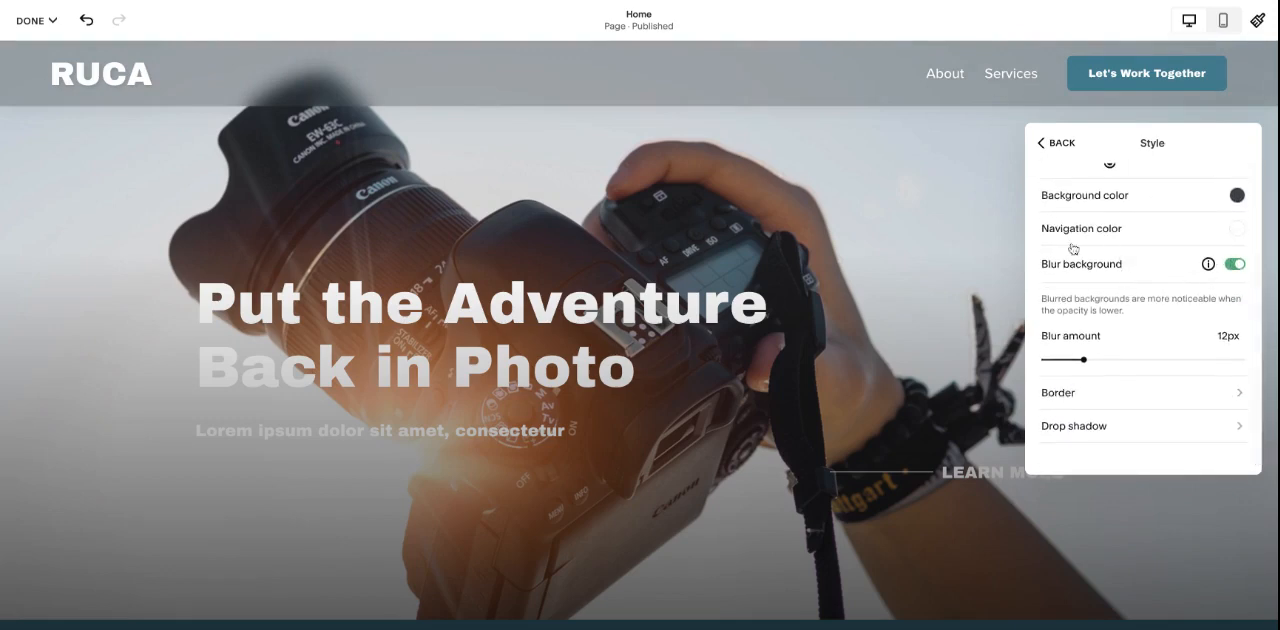
scroll(1207, 329, "down", 1)
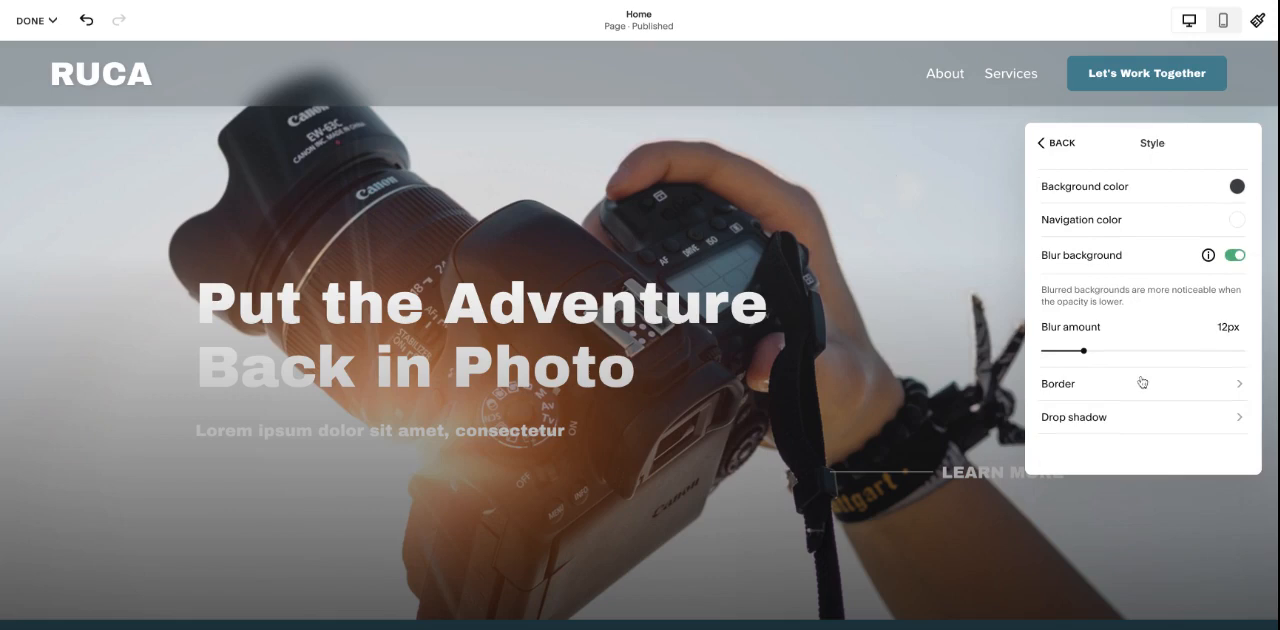
left_click(1058, 143)
- Review the header's fixed position settings and check how the fixed header behaves on the Home page
scroll(1156, 369, "down", 3)
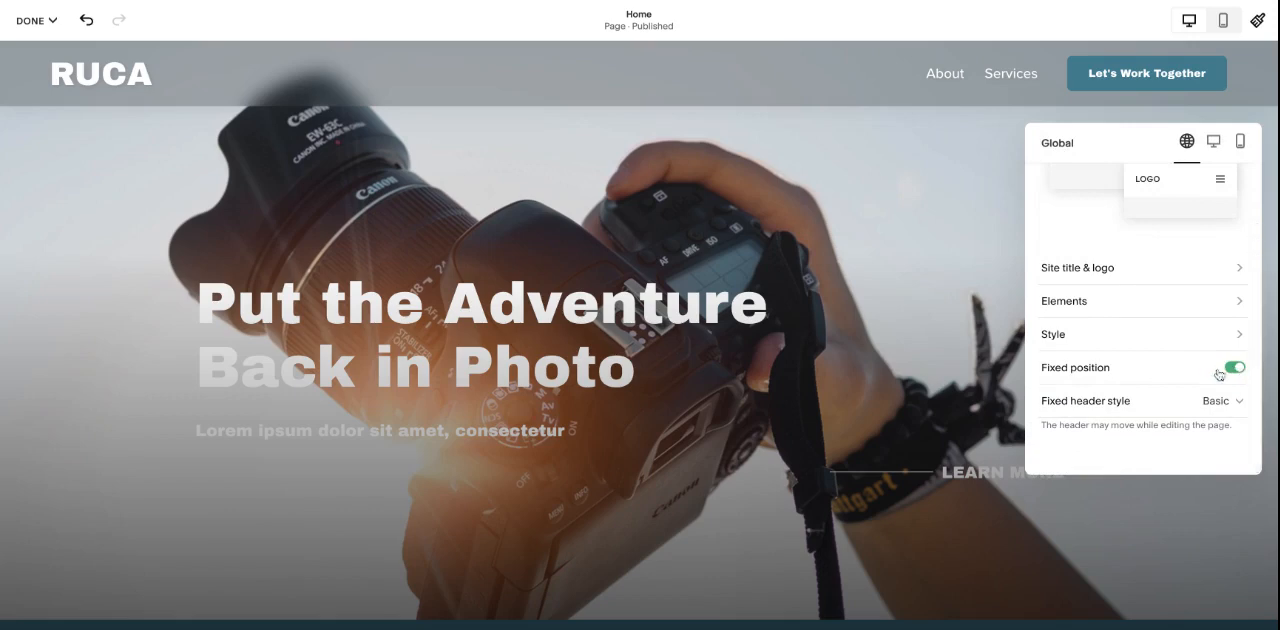
left_click(651, 207)
scroll(746, 191, "down", 2)
scroll(746, 191, "up", 2)
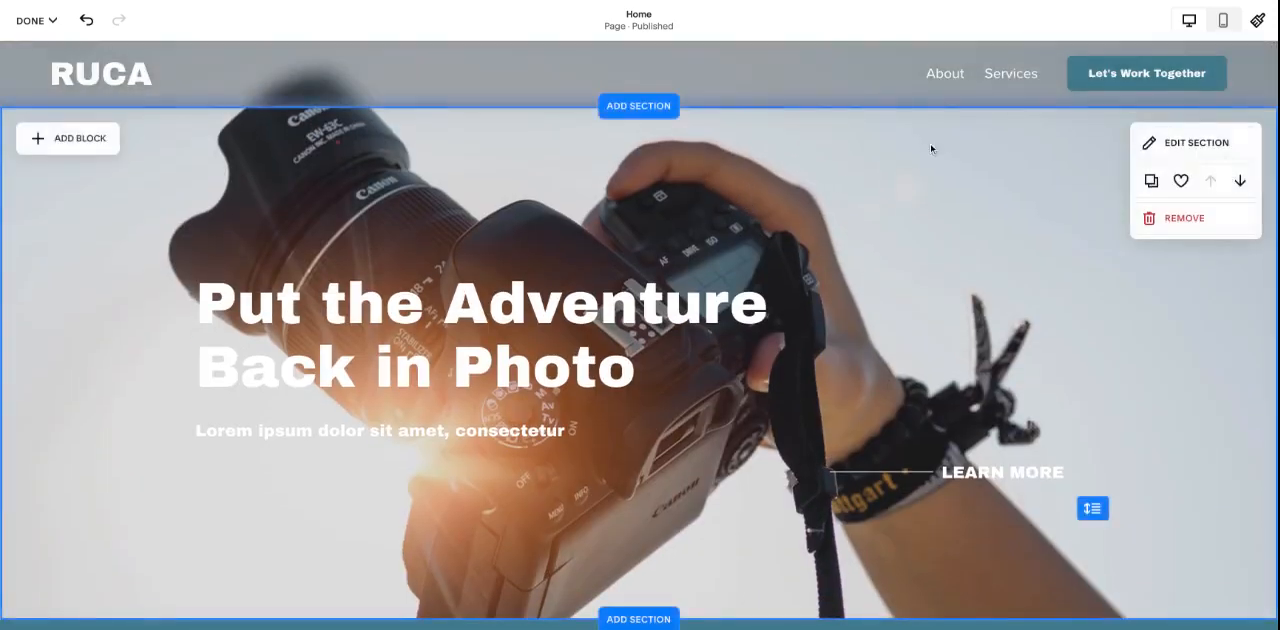
left_click(817, 83)
scroll(1236, 405, "down", 2)
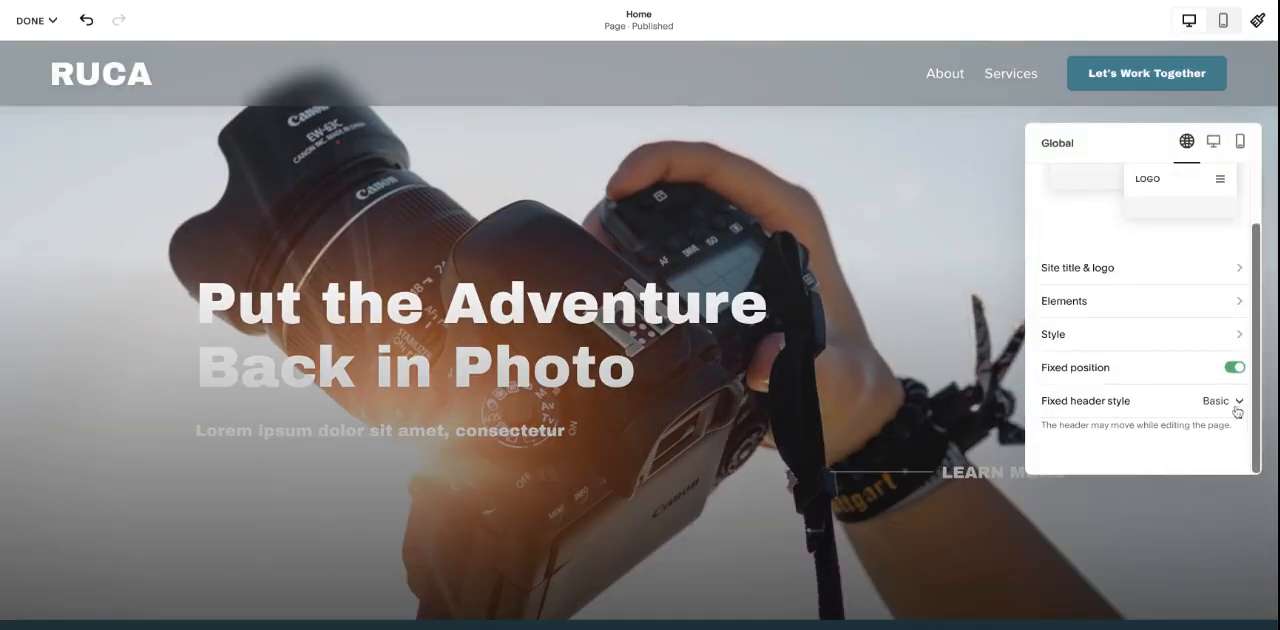
scroll(1236, 405, "up", 2)
- Try two alternative desktop header layouts and restore the layout with the logo at left and links beside the button
left_click(1214, 142)
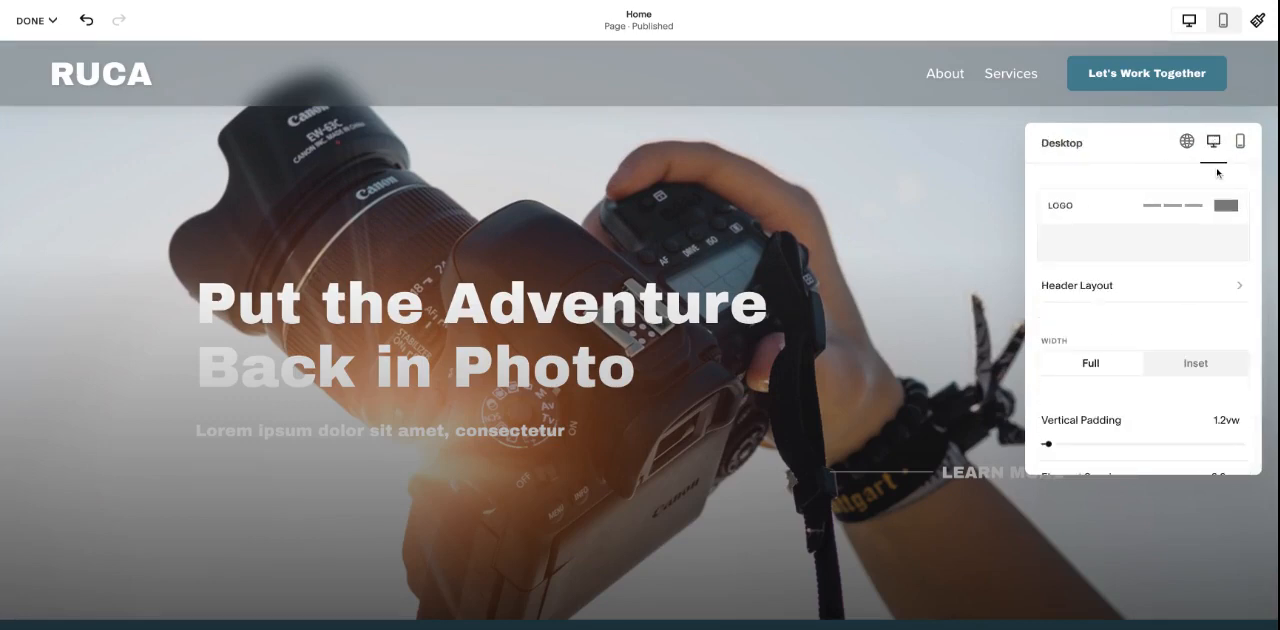
left_click(1183, 288)
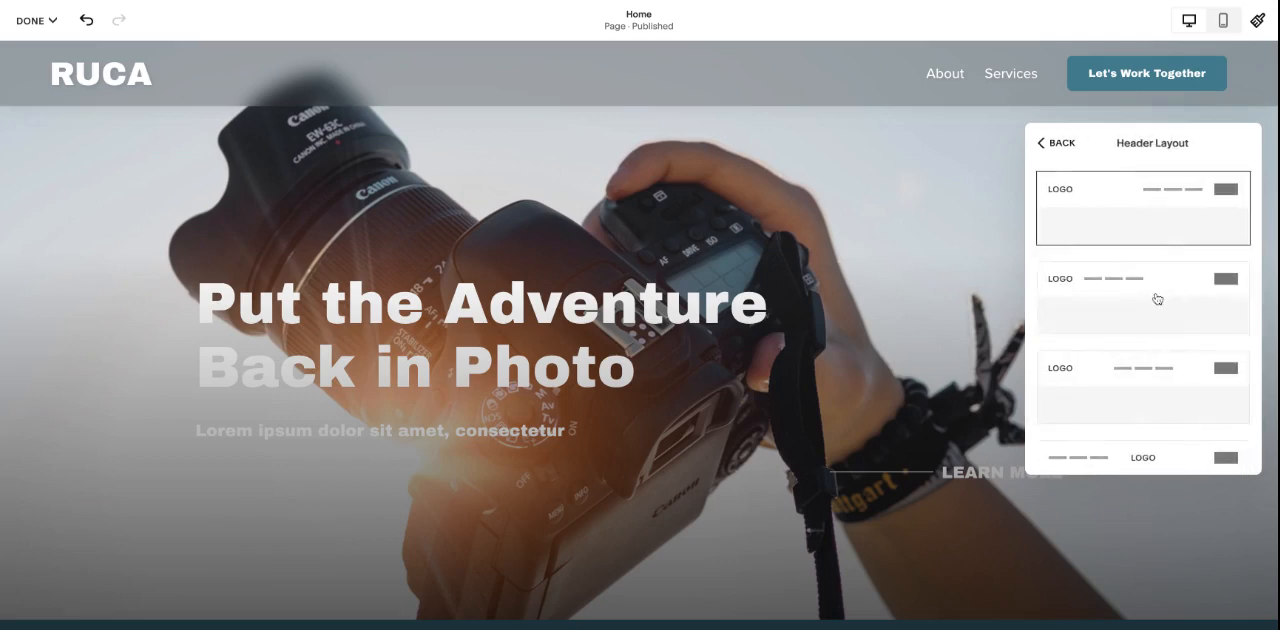
left_click(1157, 297)
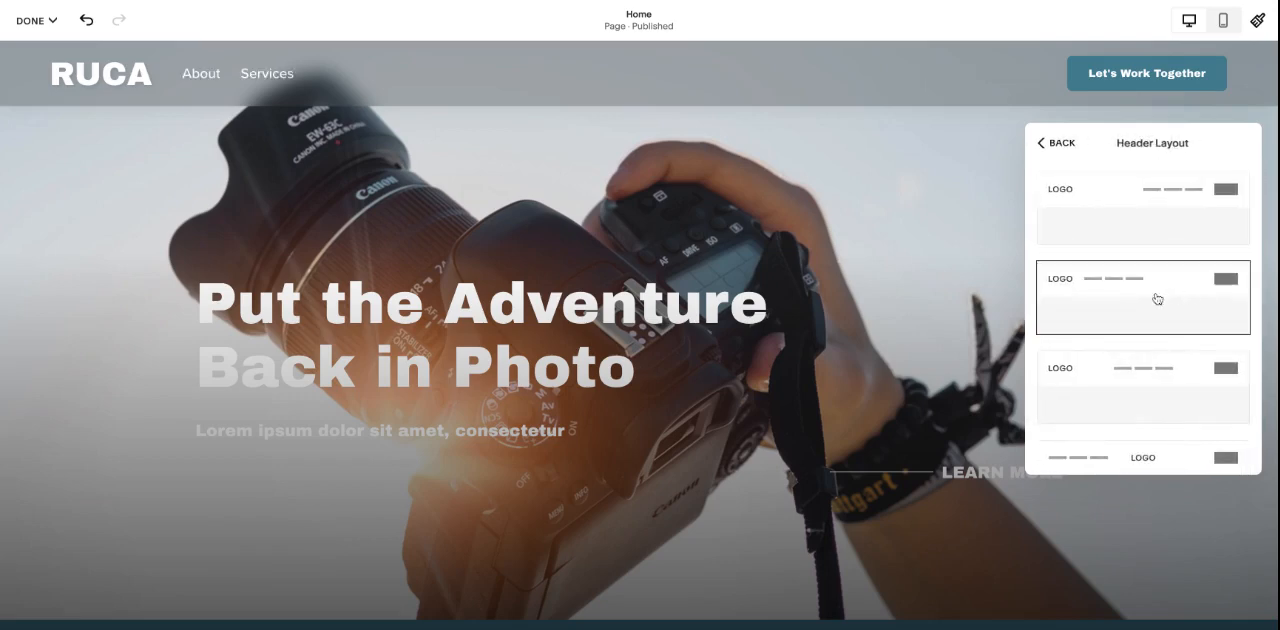
left_click(1150, 378)
left_click(1120, 212)
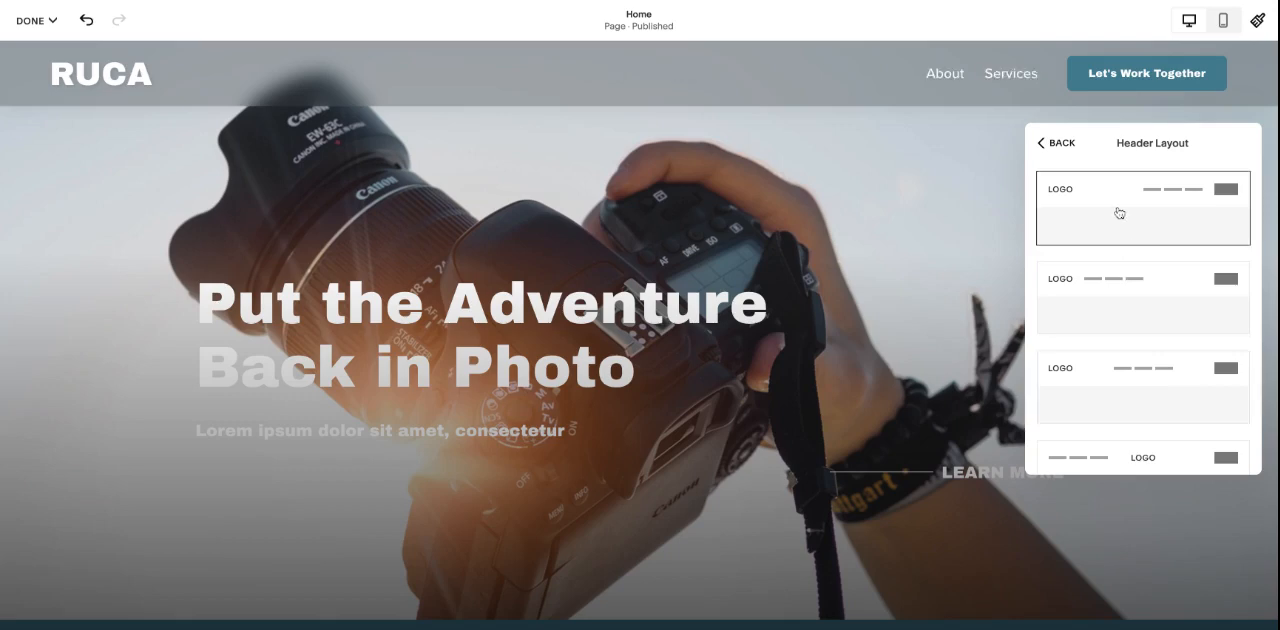
left_click(1052, 143)
- Try the Inset width for the desktop header and restore it to Full
scroll(1164, 291, "down", 3)
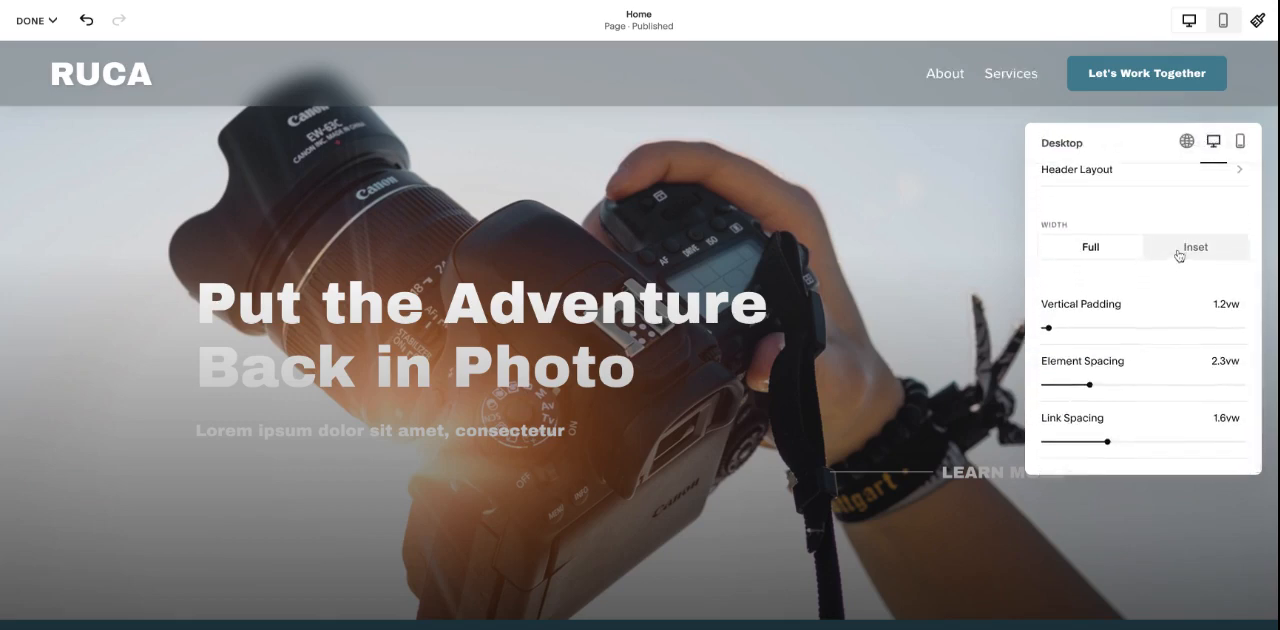
left_click(1179, 255)
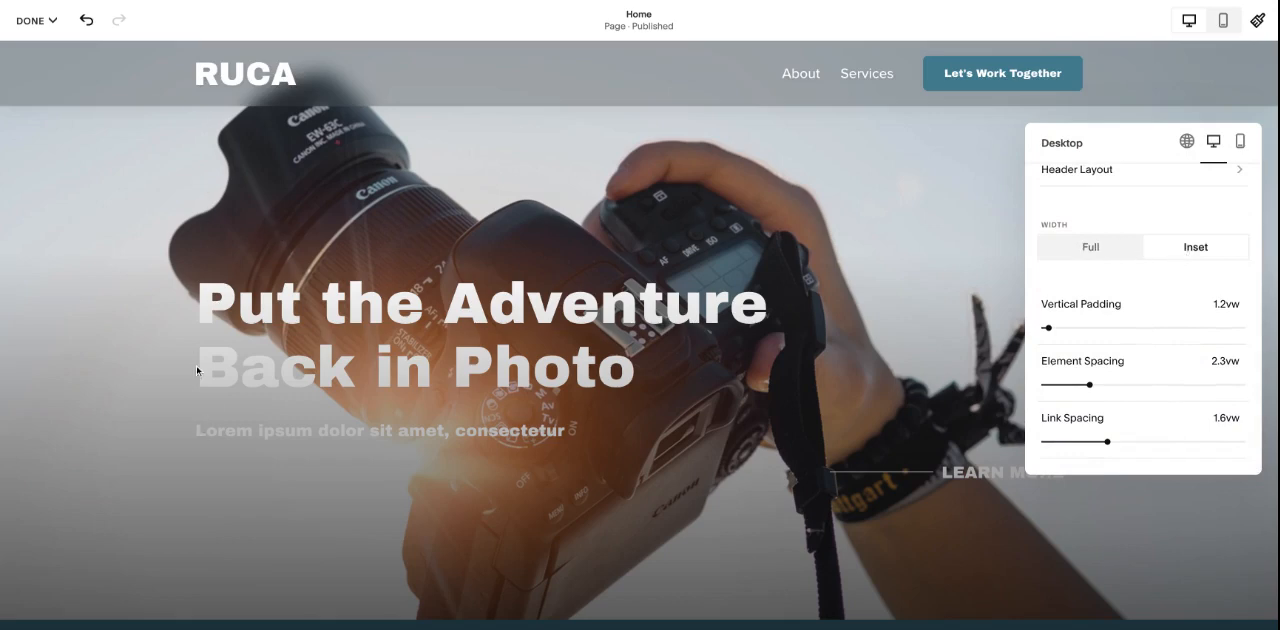
left_click(1092, 257)
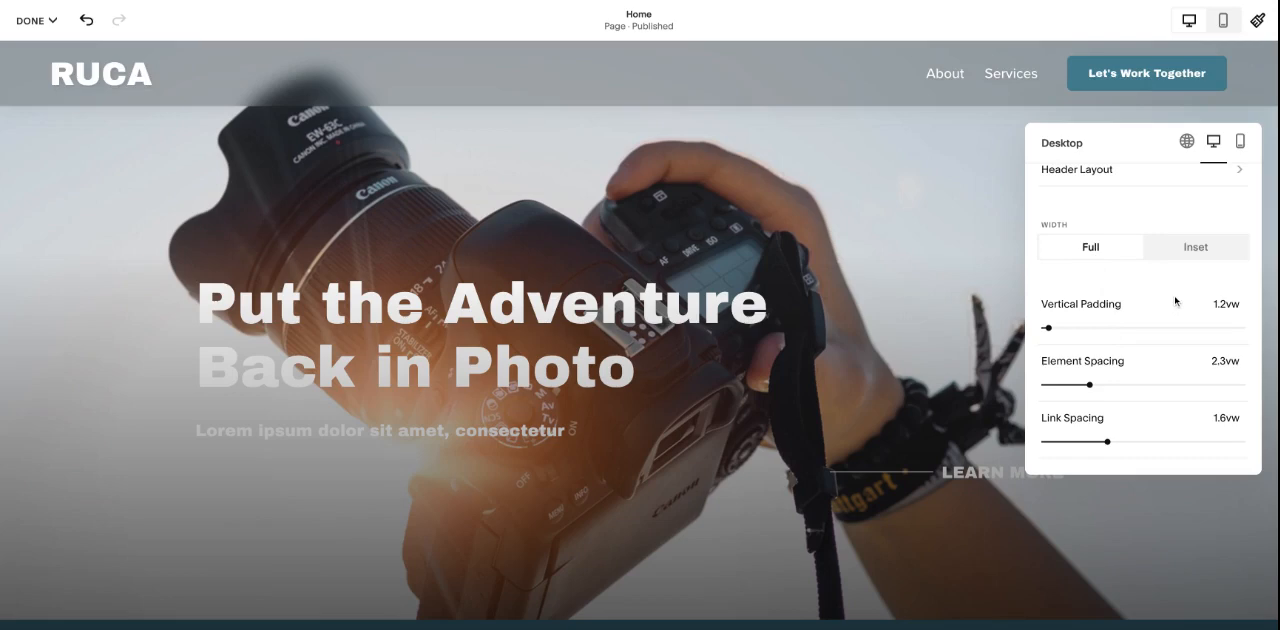
- Set the desktop header's vertical padding to 1.1vw and element spacing to 1.8vw, and slightly reduce its link spacing
mouse_move(1048, 328)
left_mouse_down()
mouse_move(1077, 328)
mouse_move(1046, 328)
left_mouse_up()
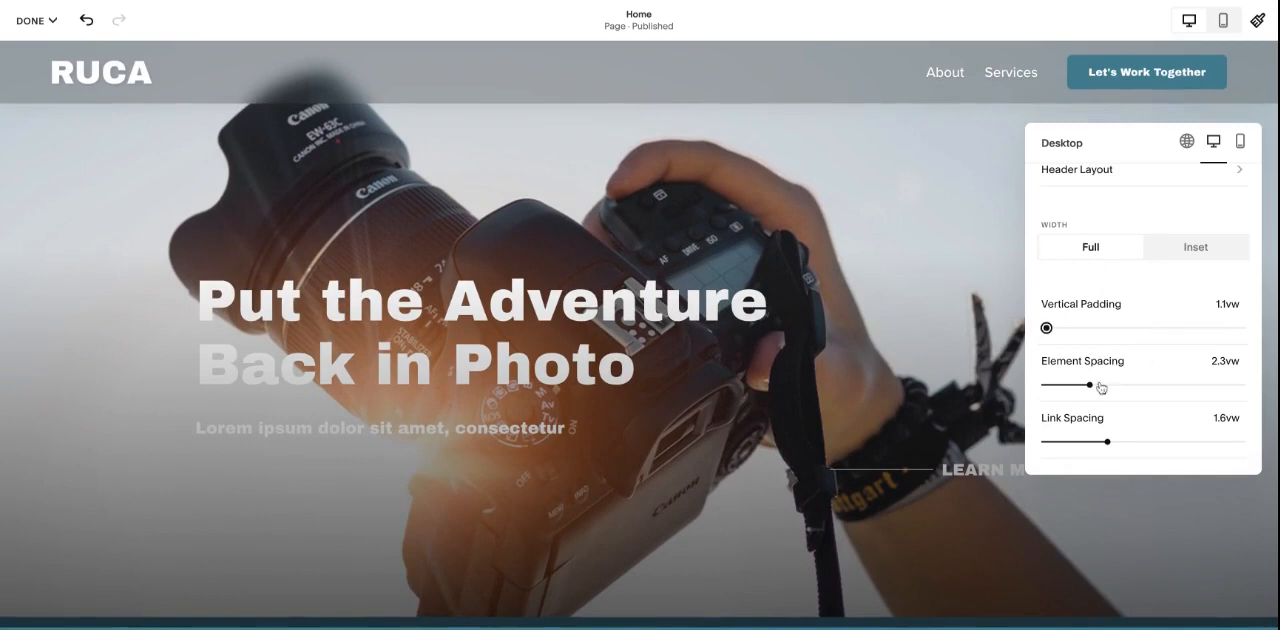
left_click_drag(1089, 385, 1098, 385)
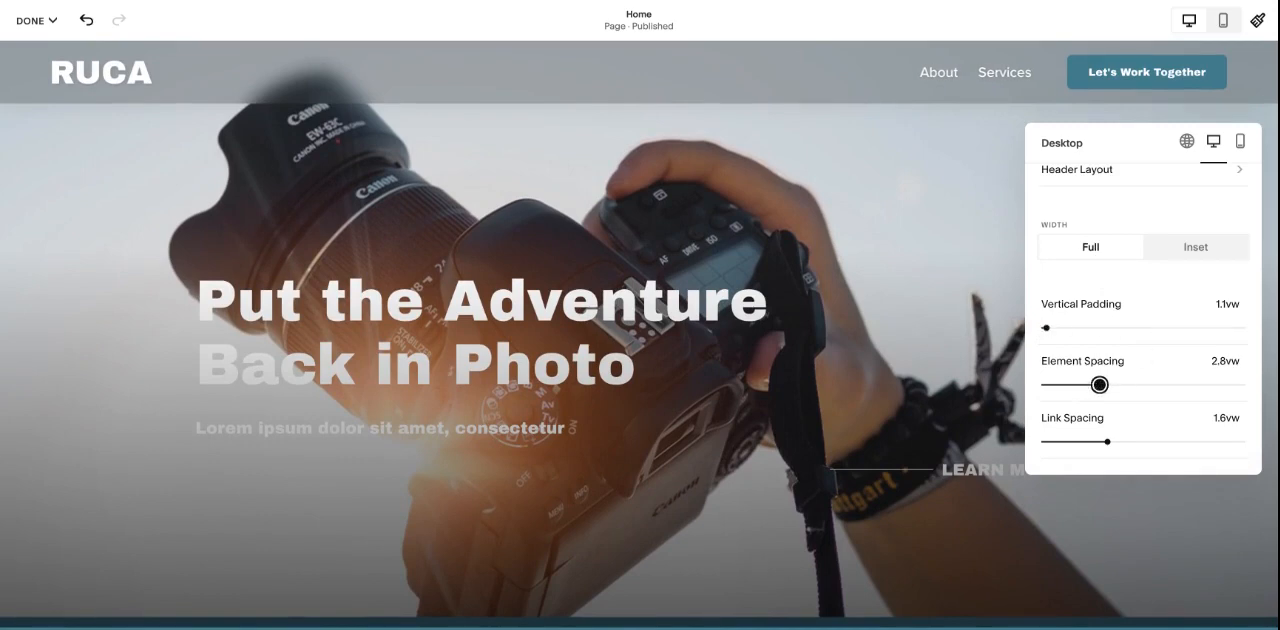
left_click_drag(1099, 385, 1079, 385)
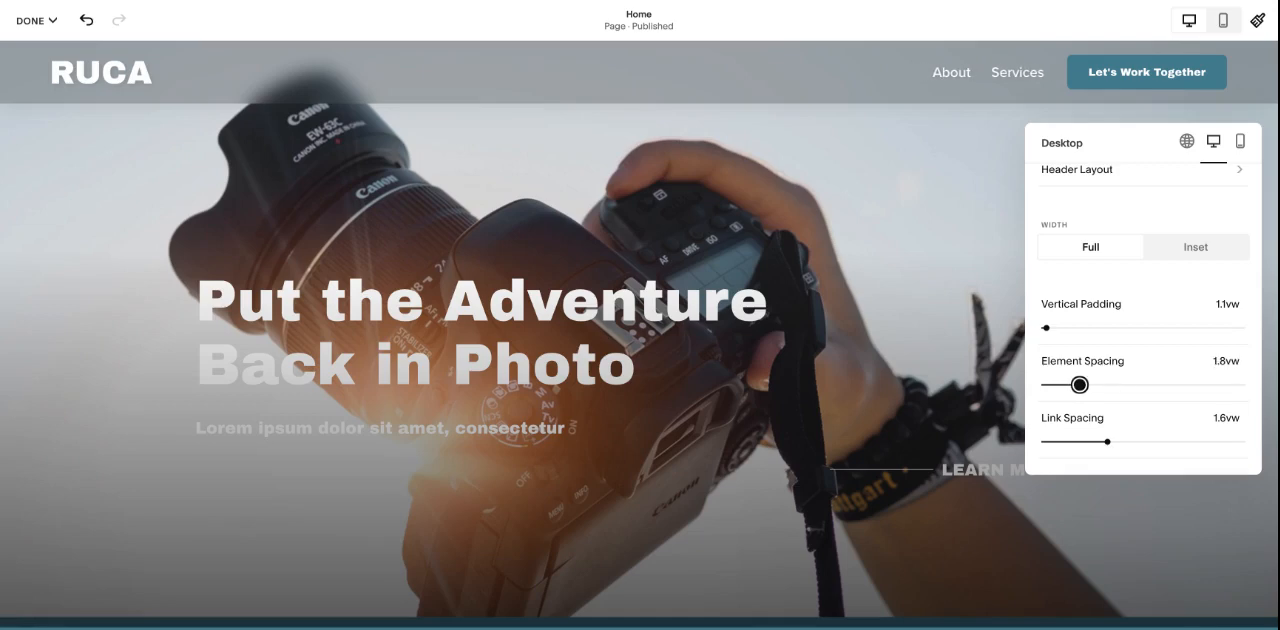
left_click_drag(1108, 444, 1104, 442)
- Switch to the mobile header settings and view the available mobile header layouts
left_click(1240, 143)
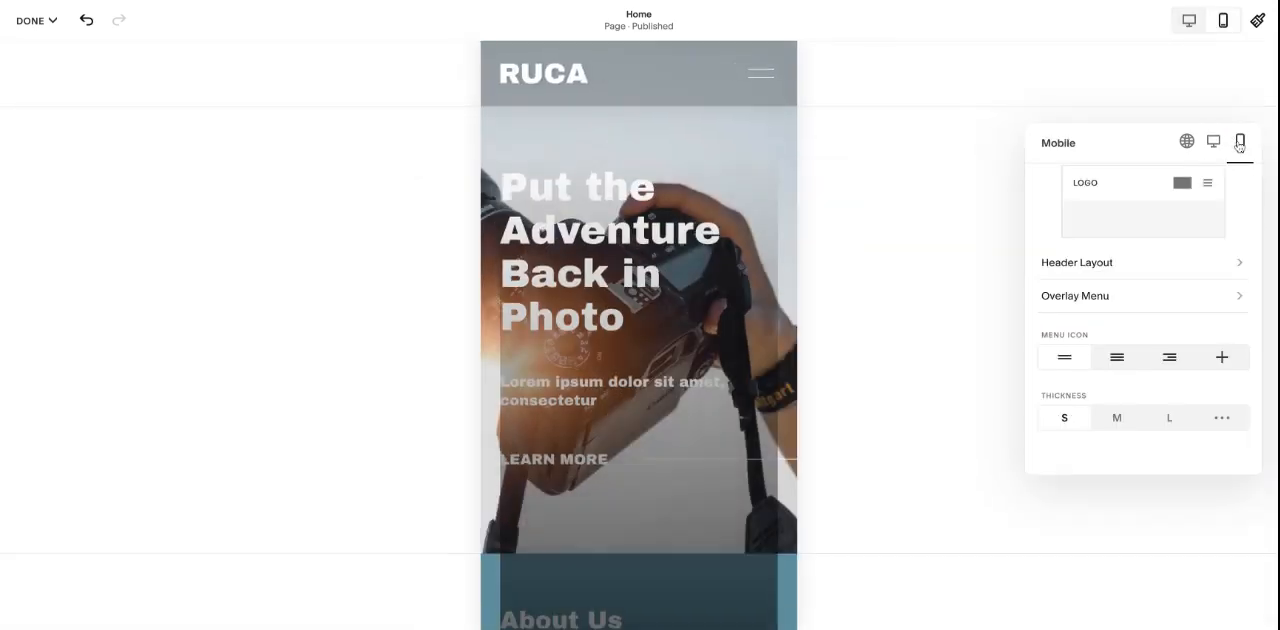
left_click(1169, 270)
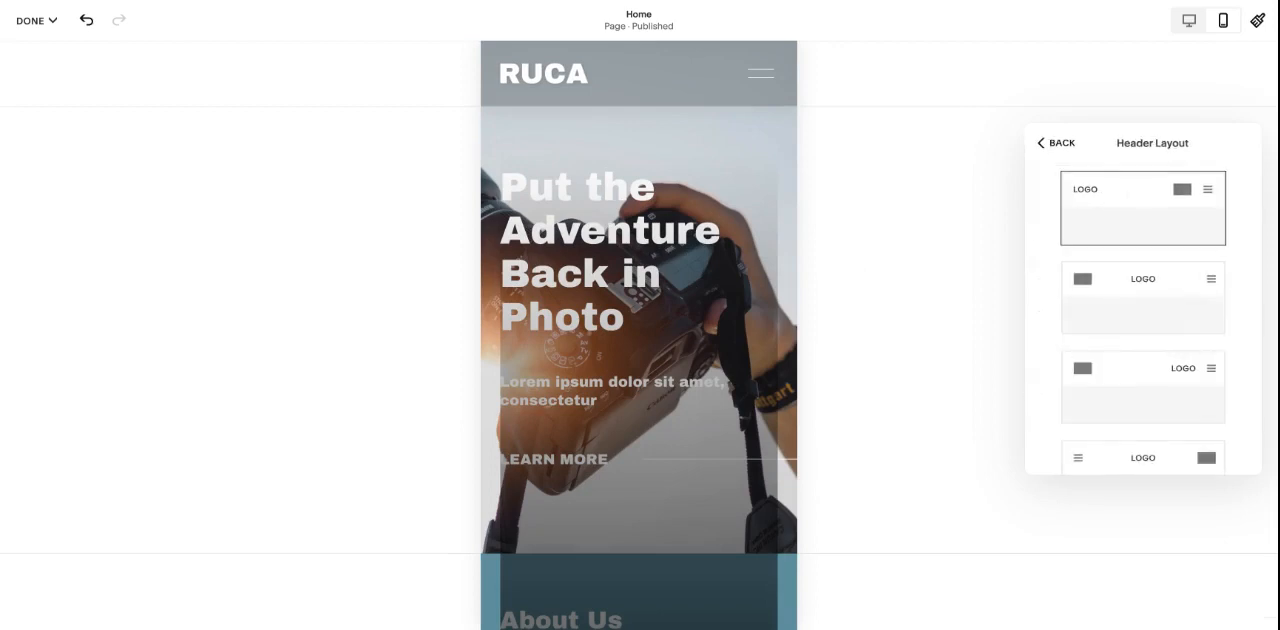
left_click(1058, 146)
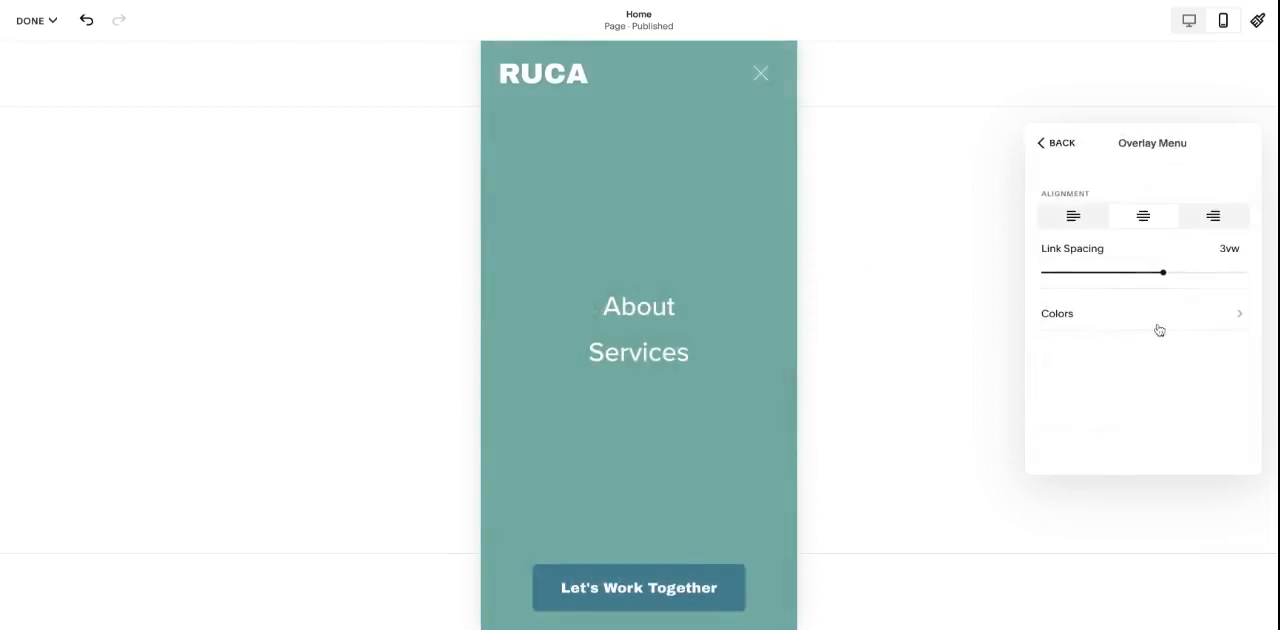
- Set the mobile overlay menu's color theme to Bright 2
left_click(1140, 313)
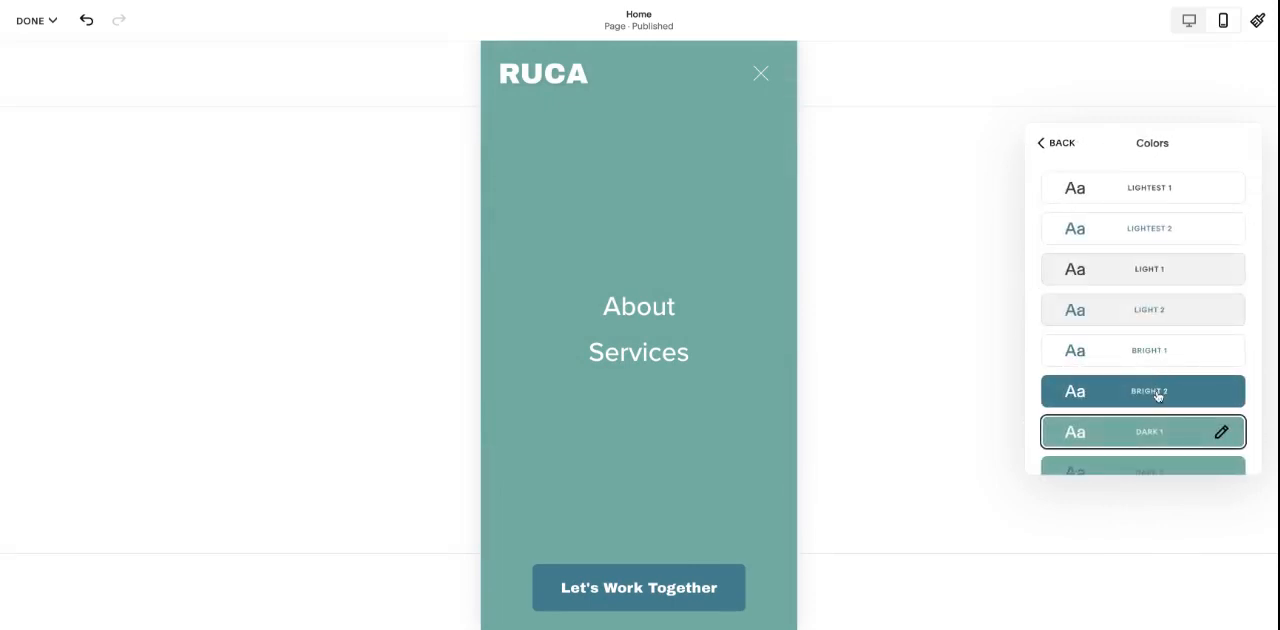
left_click(1157, 394)
left_click(1058, 143)
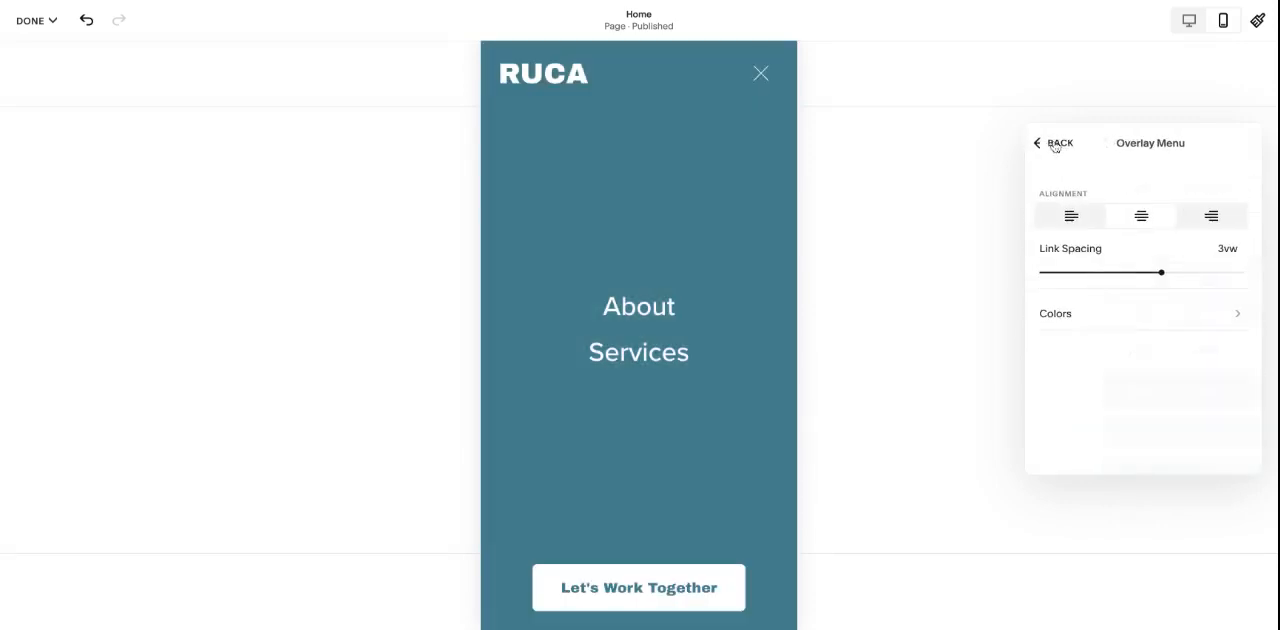
- Try left alignment for the mobile overlay menu and restore center alignment
left_click(1073, 216)
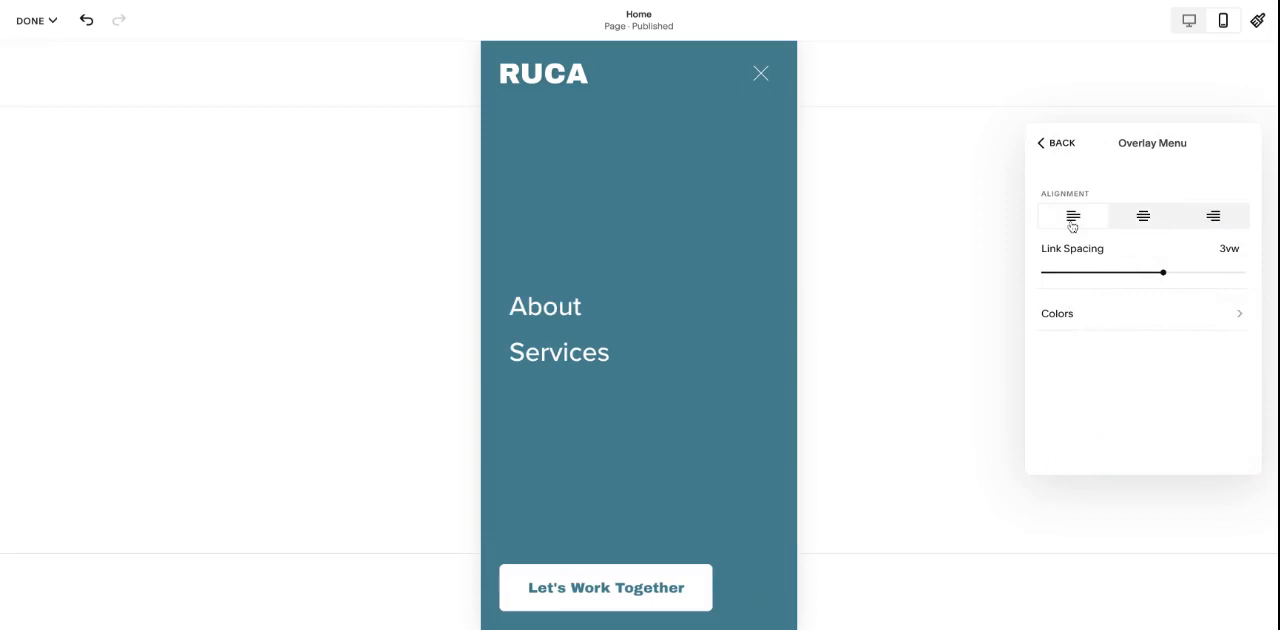
left_click(1142, 218)
left_click(1060, 155)
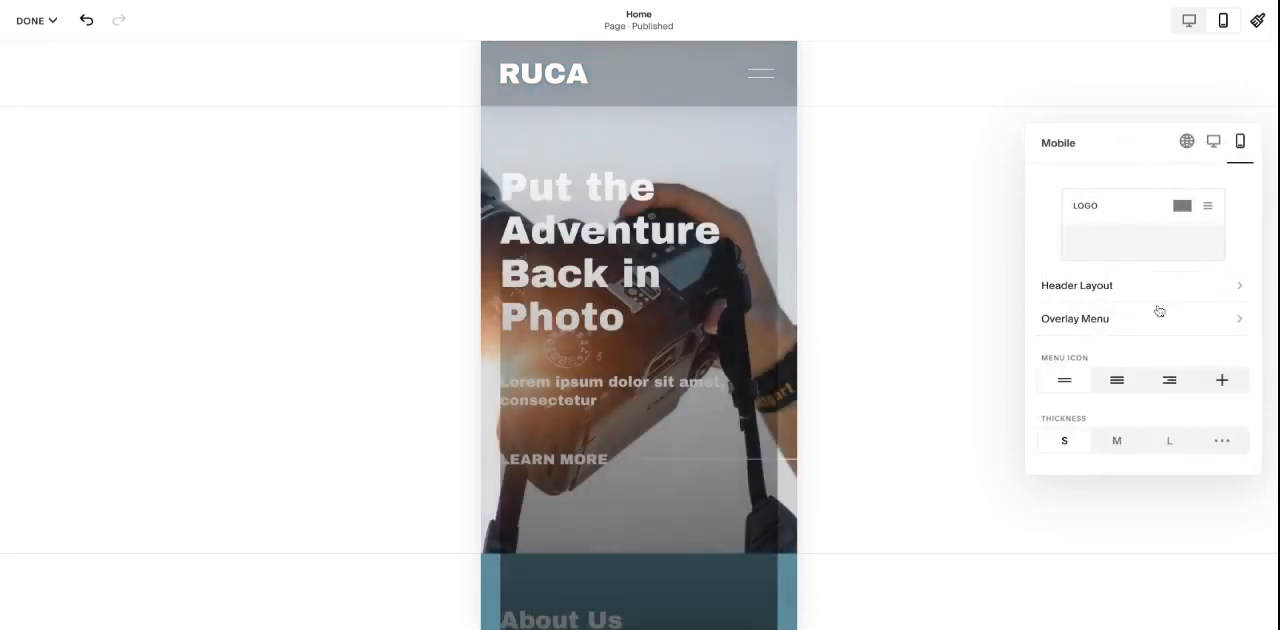
- Change the mobile menu icon to the three-line version with equal line lengths
scroll(1157, 309, "down", 1)
left_click(1117, 358)
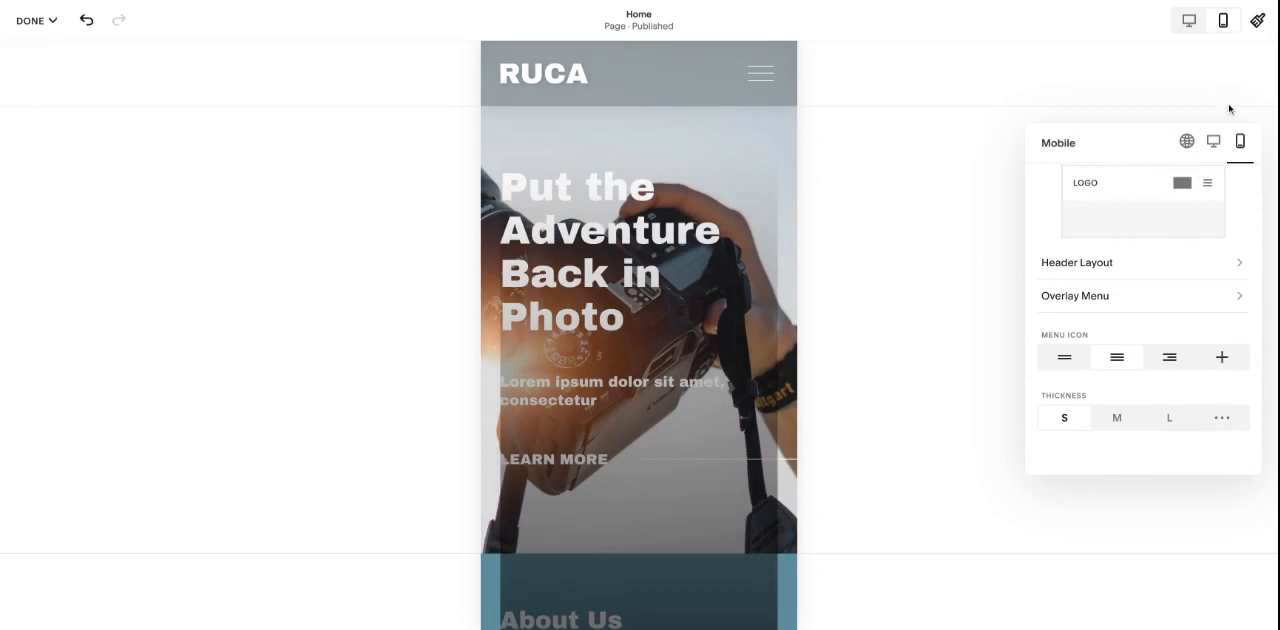
left_click(1204, 133)
- Return to the desktop view and exit the page editor, discarding the header changes
left_click(1190, 19)
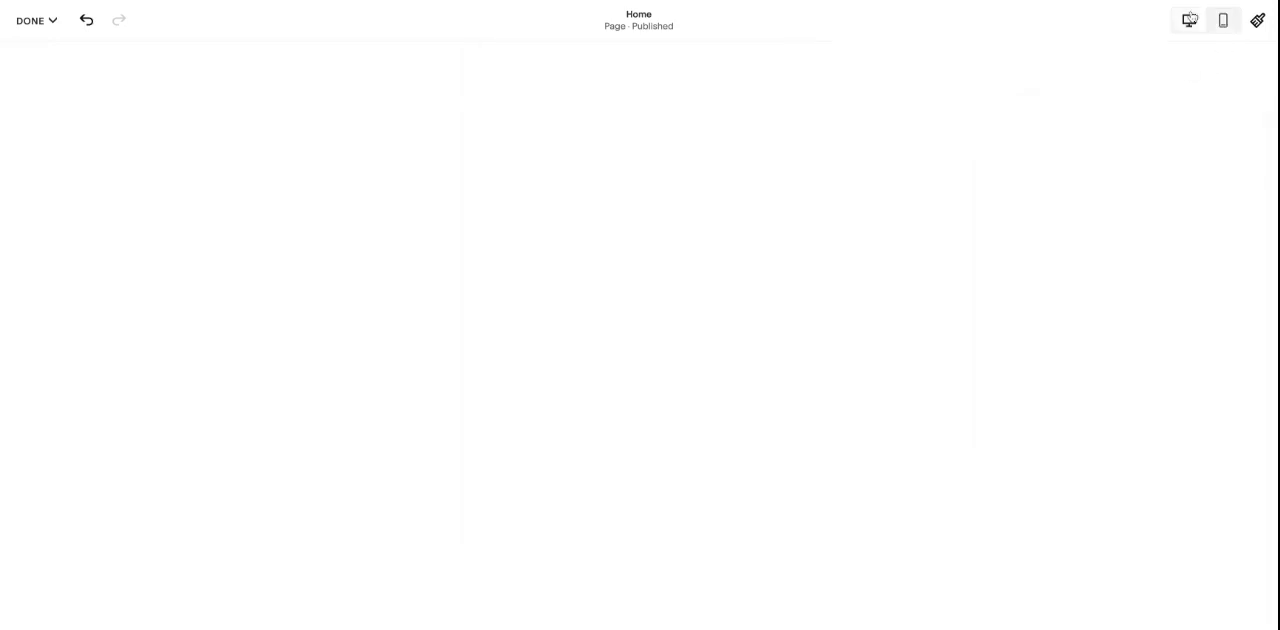
left_click(36, 20)
left_click(45, 93)
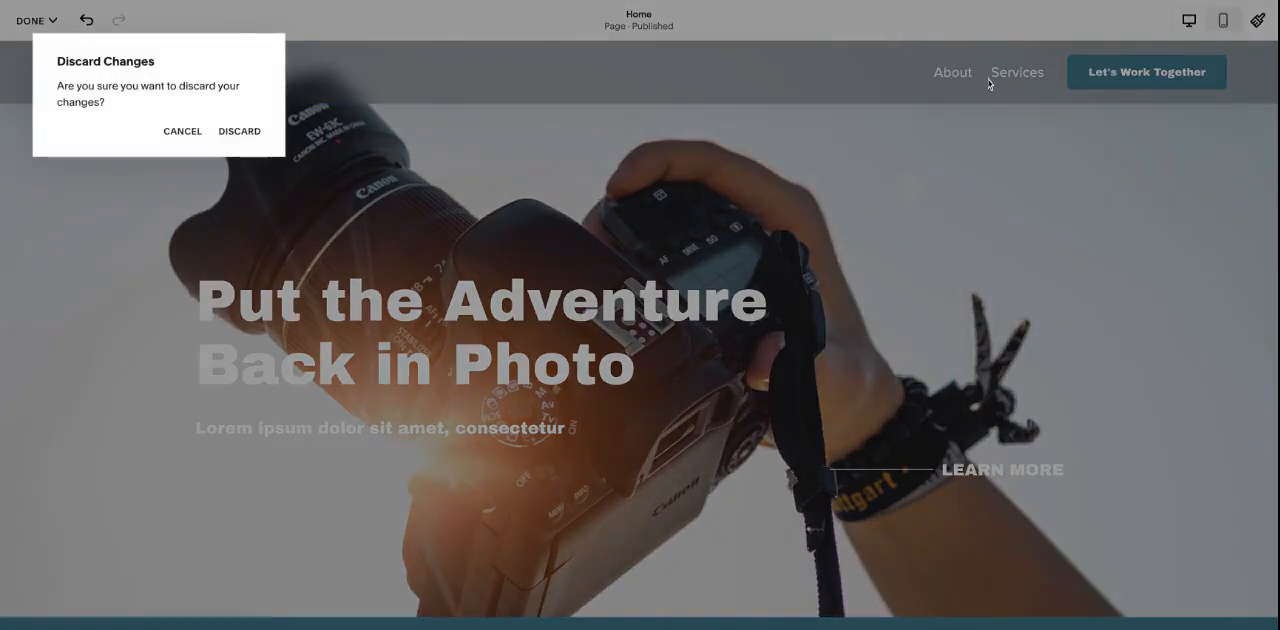
left_click(240, 129)
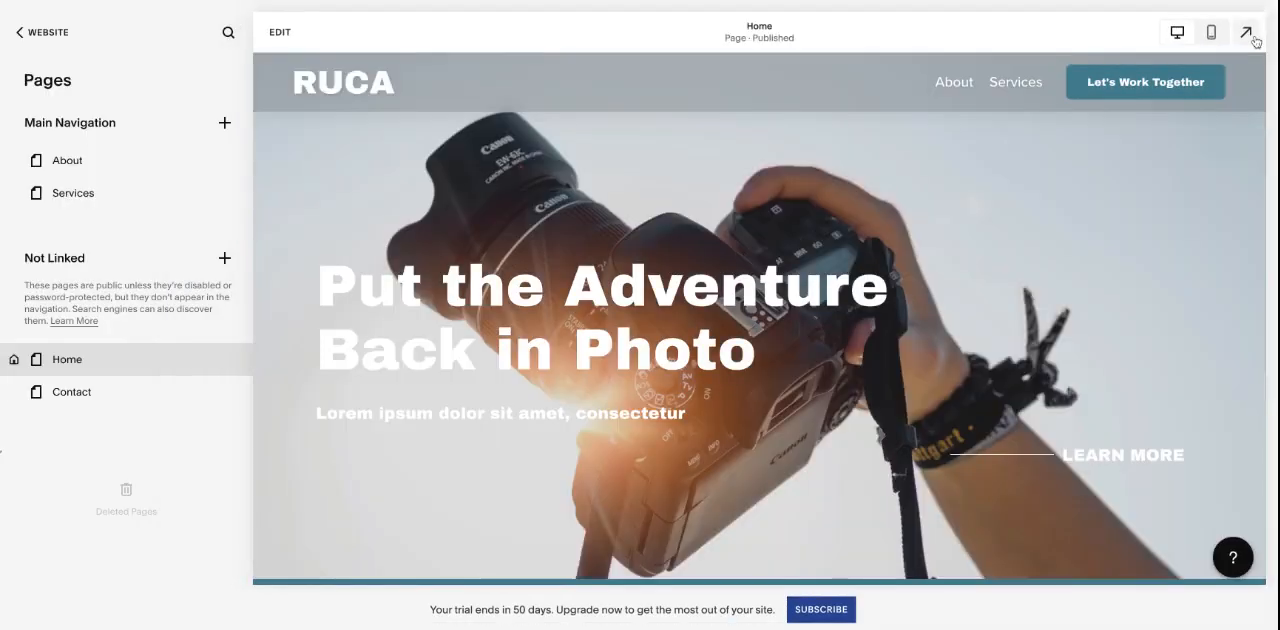
- Preview the home page at full size, look through its sections, and return to the Pages overview
left_click(1250, 37)
scroll(1009, 217, "down", 7)
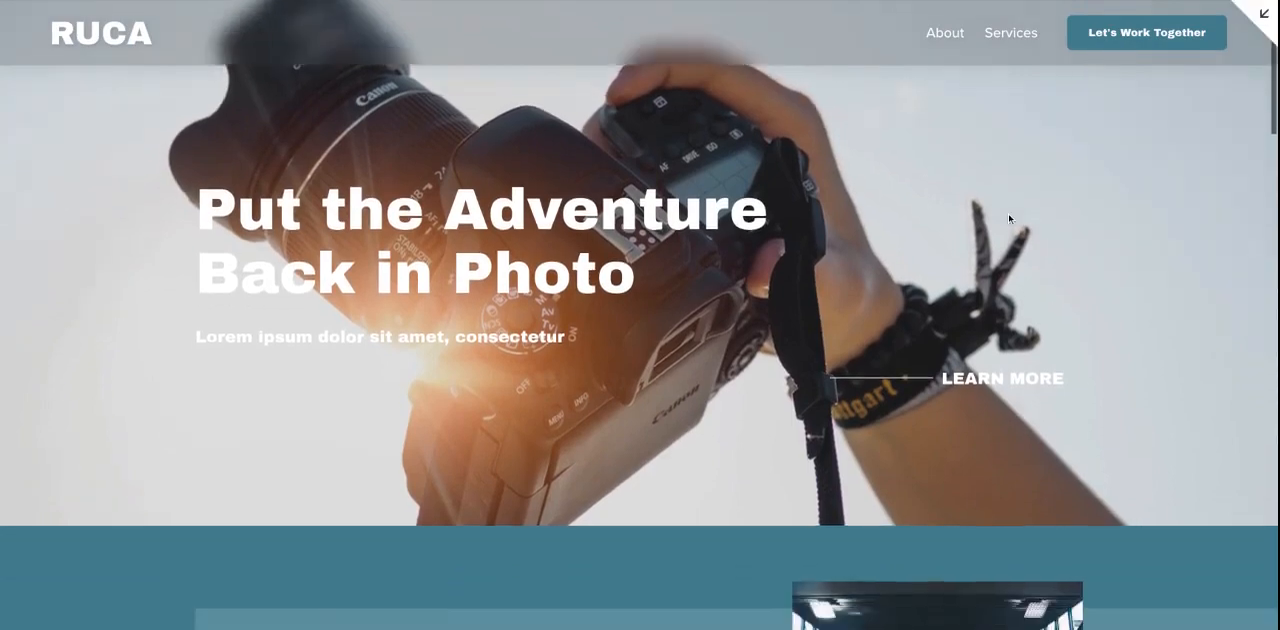
scroll(803, 168, "down", 14)
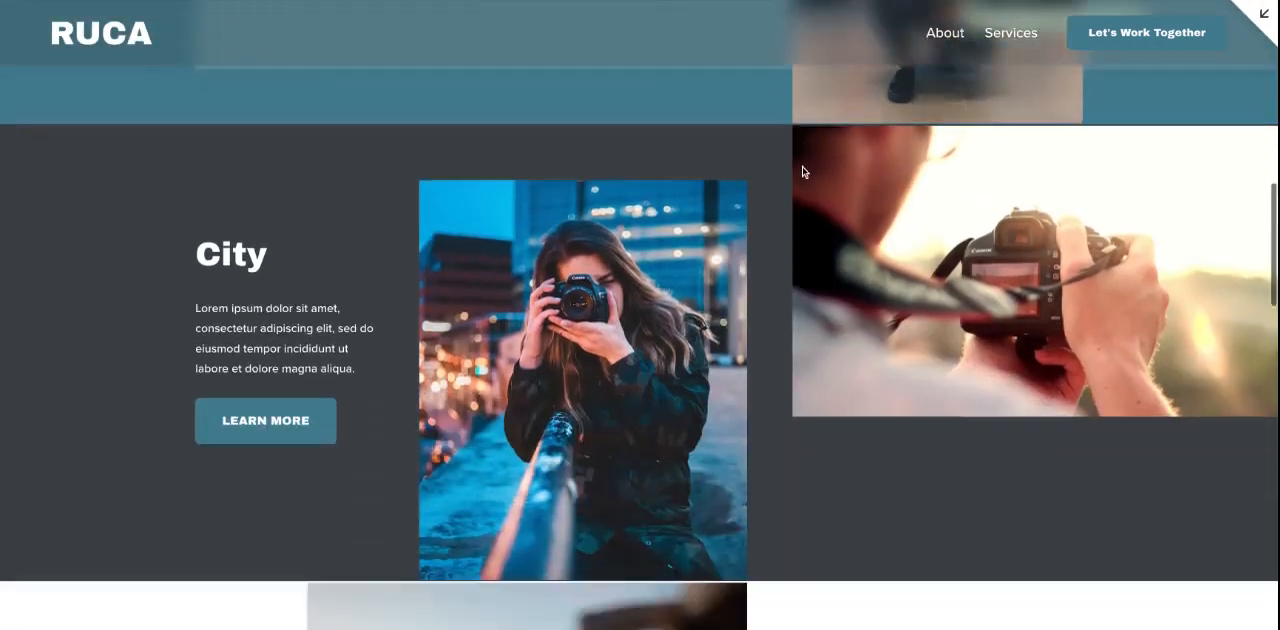
scroll(803, 172, "up", 20)
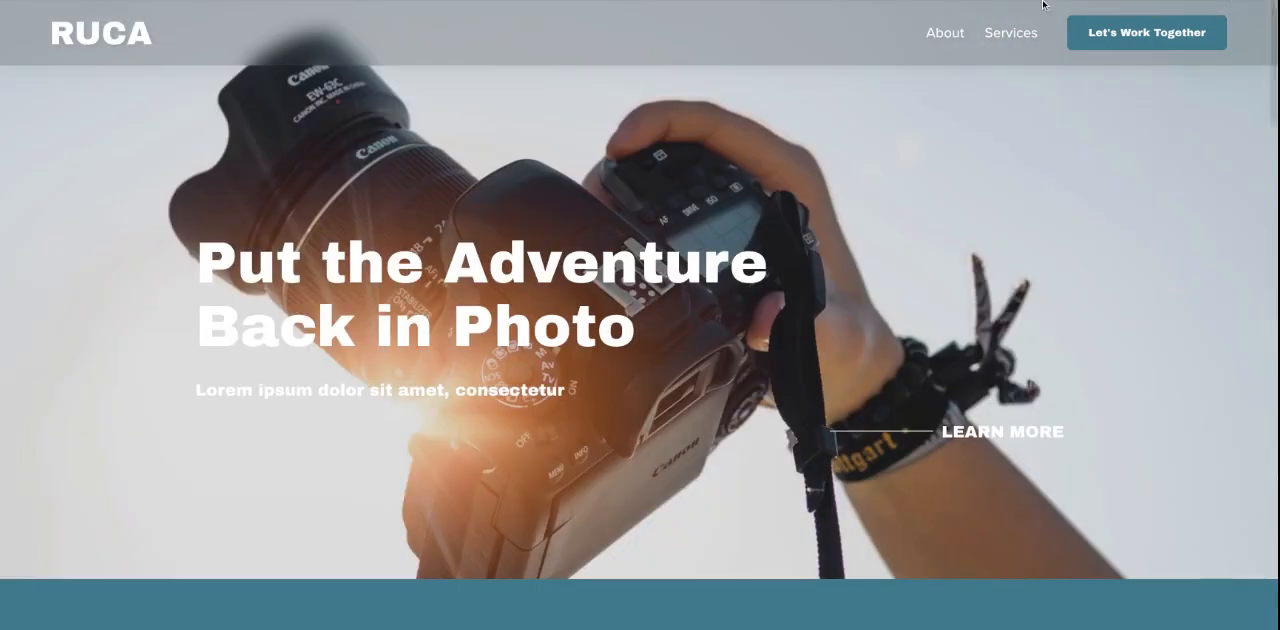
left_click(1264, 12)
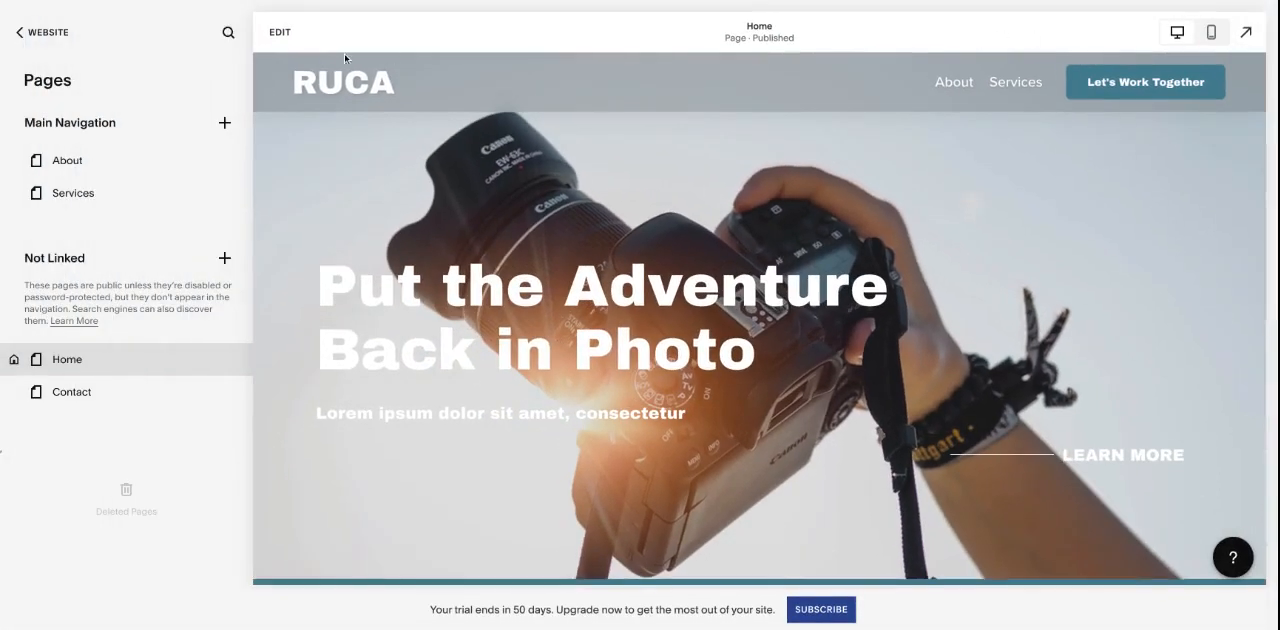
- Open the home page for editing and enter the site footer's editing mode
left_click(280, 32)
scroll(867, 313, "down", 15)
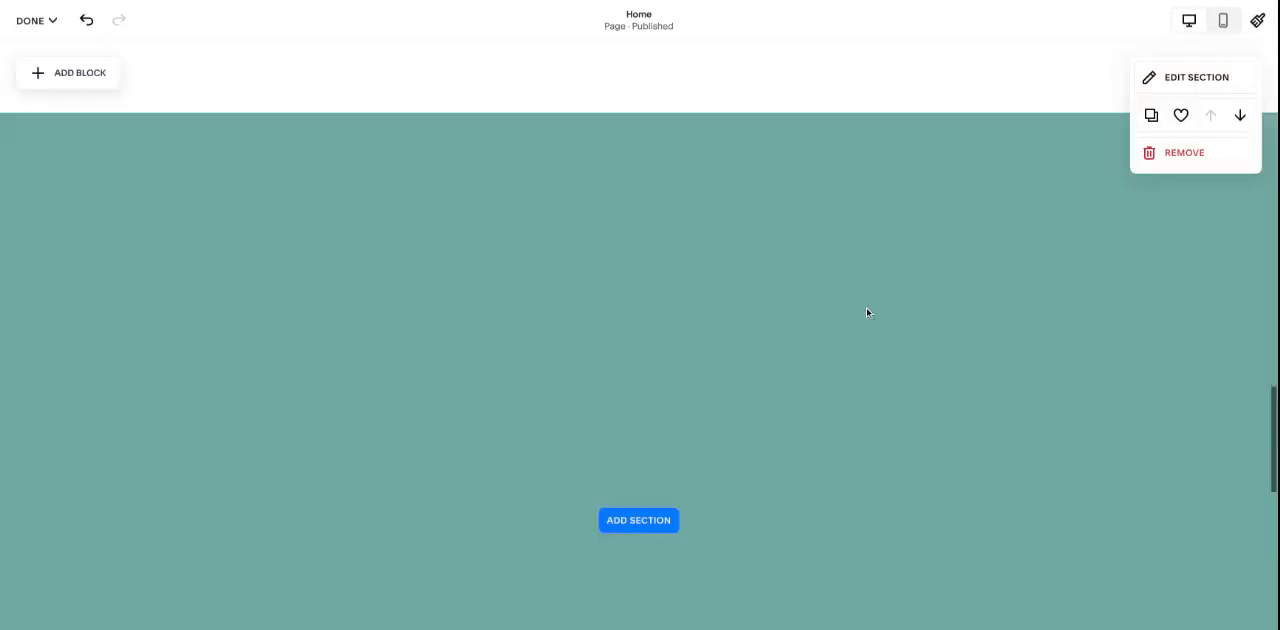
mouse_move(666, 548)
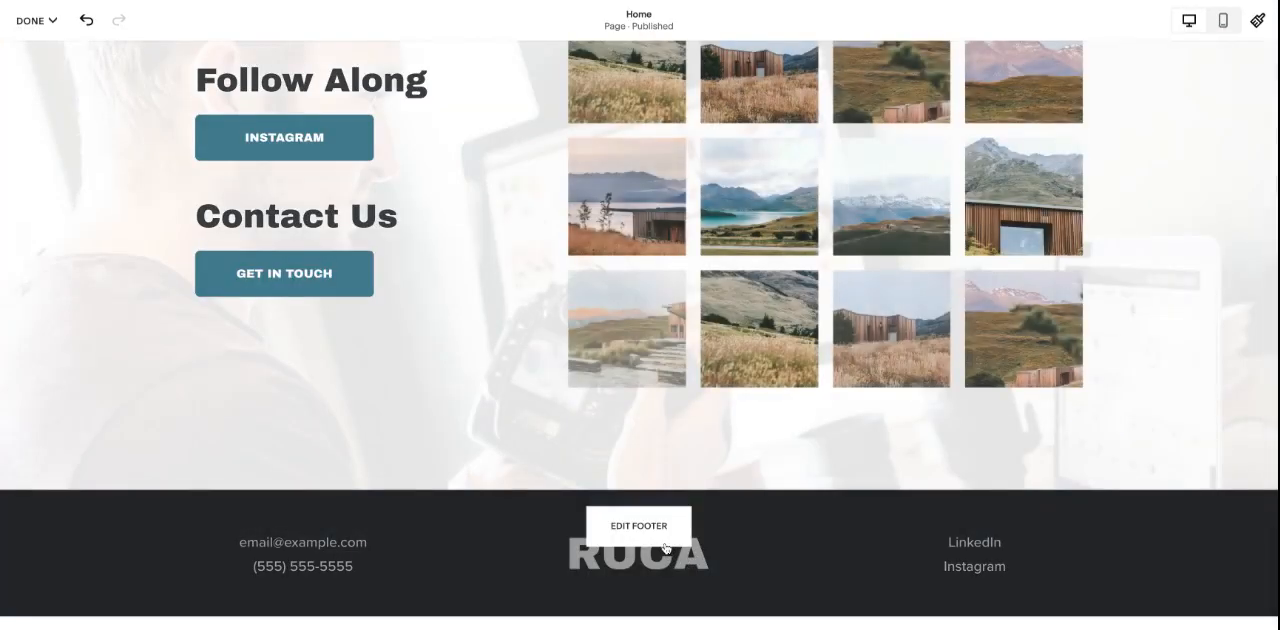
left_click(648, 533)
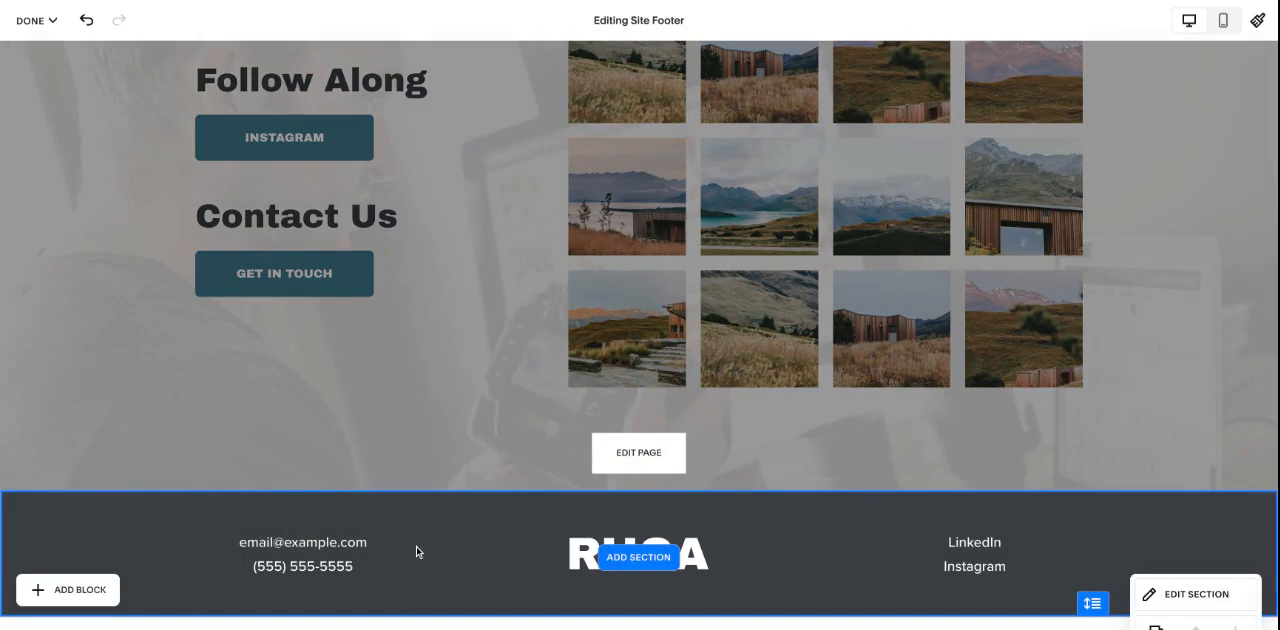
- Inspect the footer's contact text block and its RUCA logo block, leaving both unchanged
left_click(361, 564)
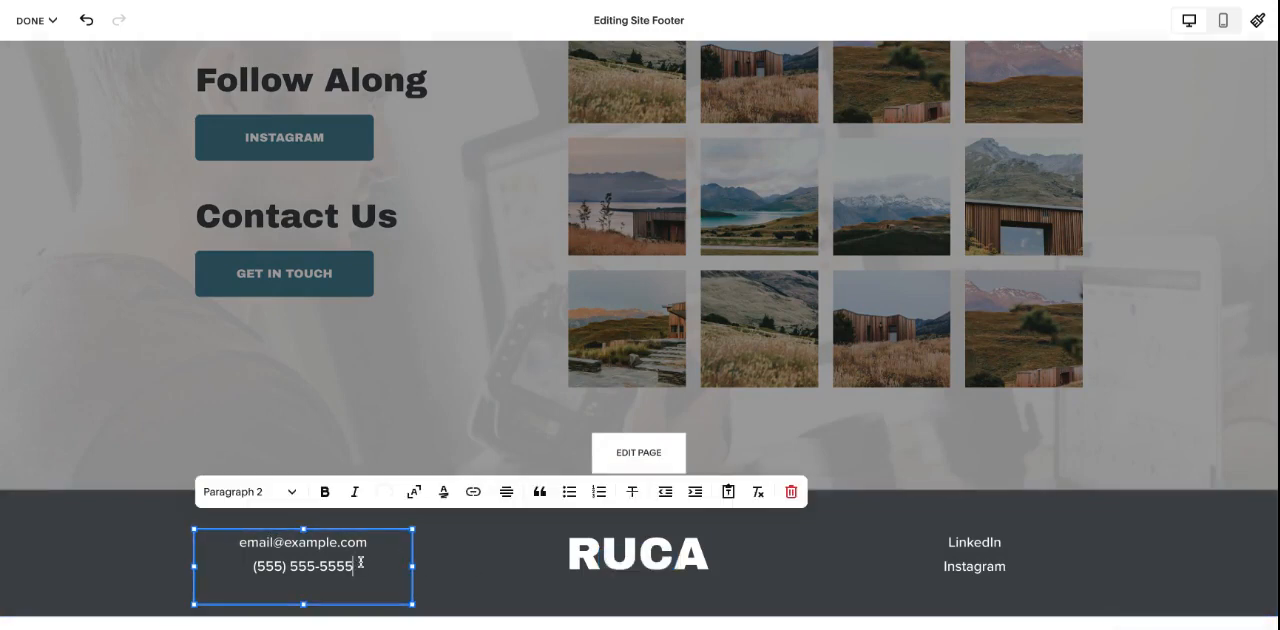
left_click(164, 540)
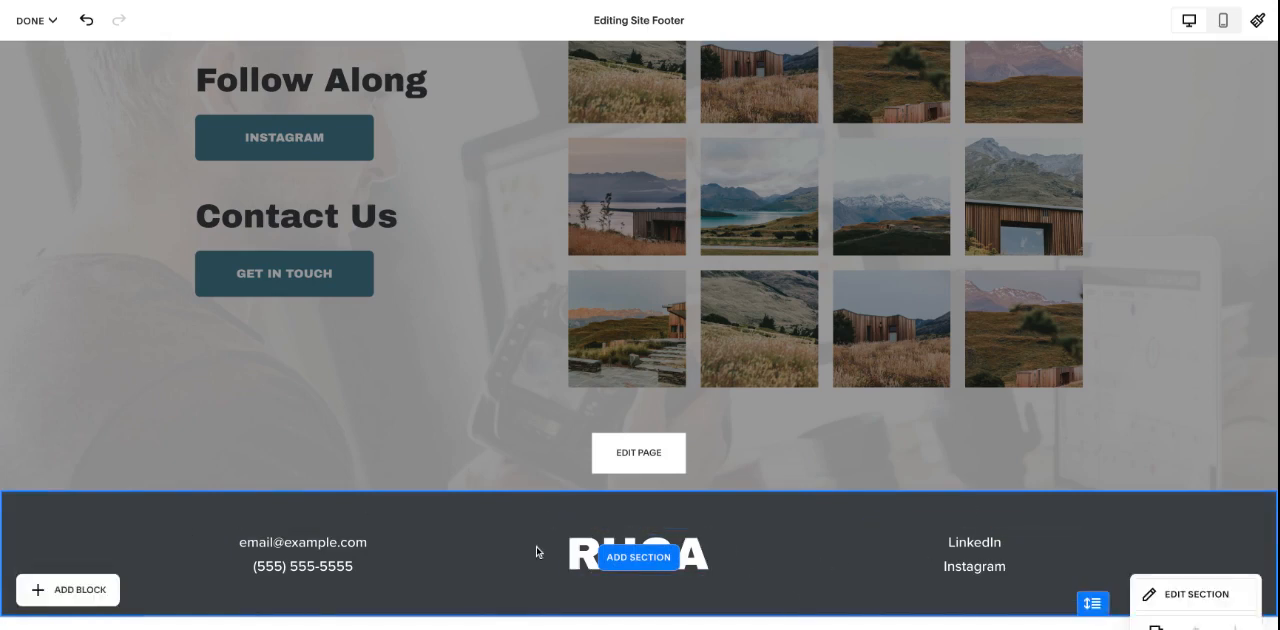
mouse_move(576, 553)
left_mouse_down()
mouse_move(437, 553)
mouse_move(577, 553)
left_mouse_up()
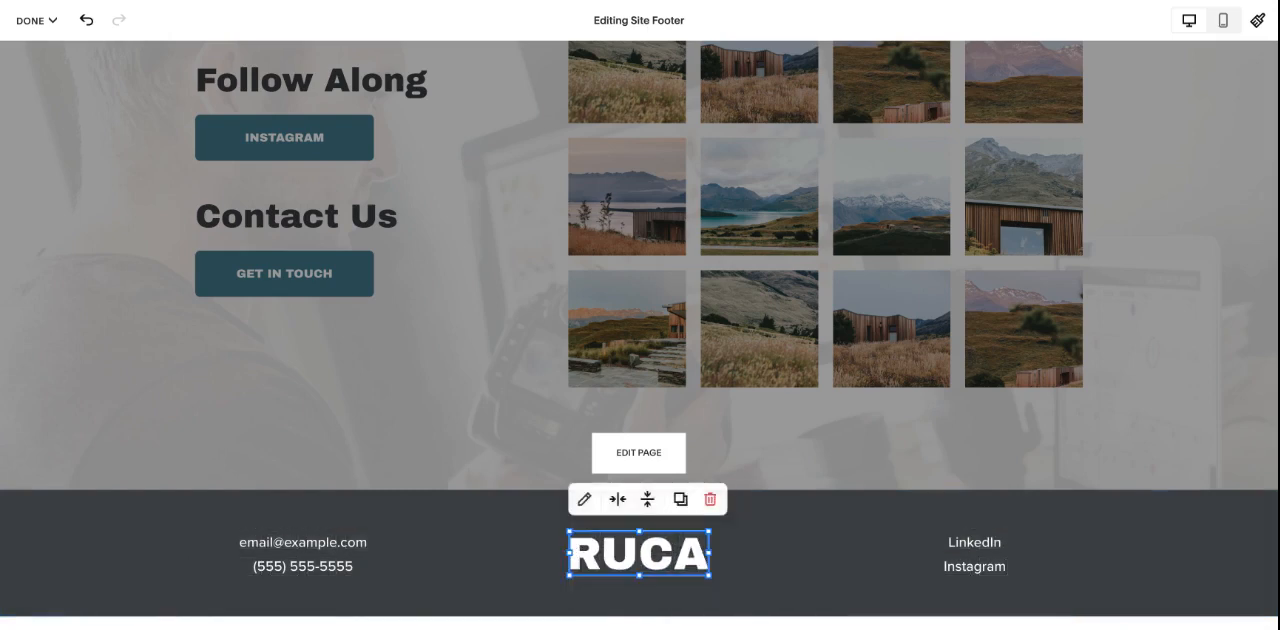
left_click(860, 575)
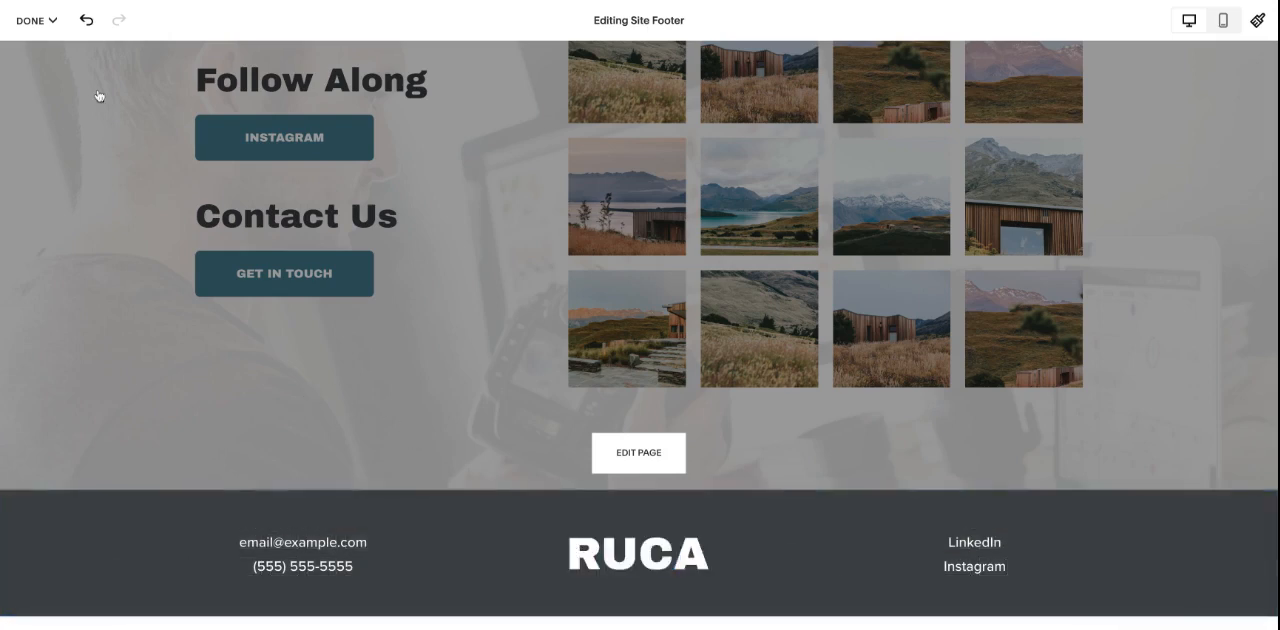
- Exit the footer editing mode and discard any changes
left_click(38, 20)
left_click(53, 91)
left_click(237, 130)
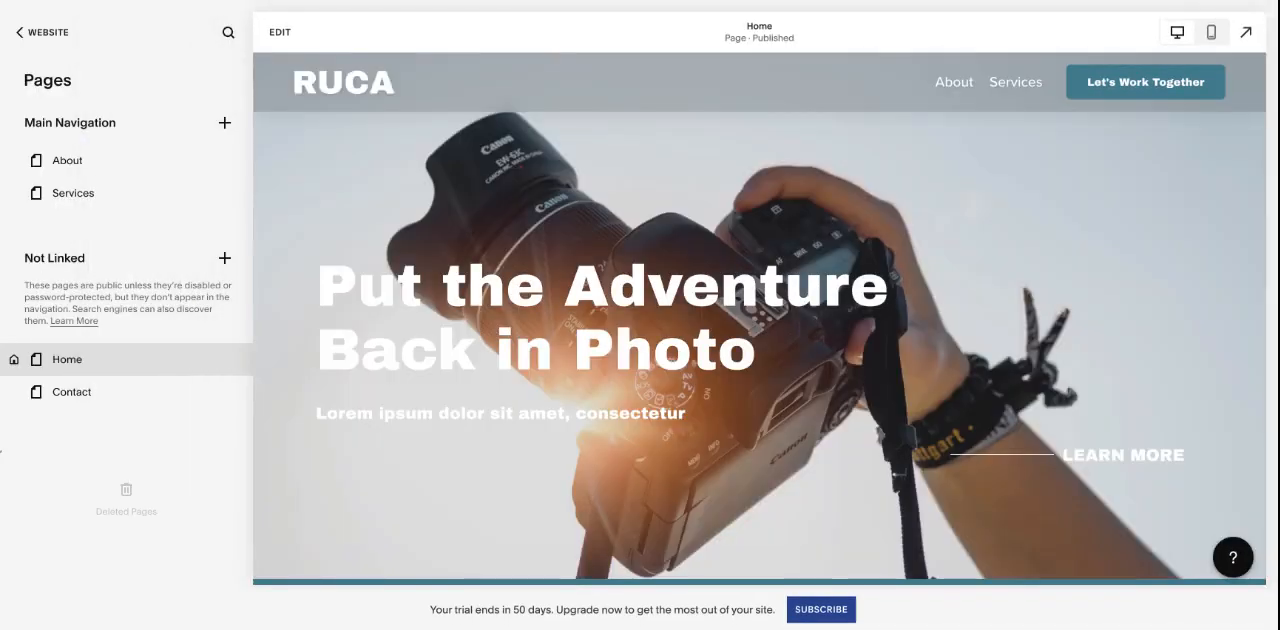
- Reopen the home page for editing and enter the text of the "Put the Adventure Back in Photo" heading
left_click(279, 33)
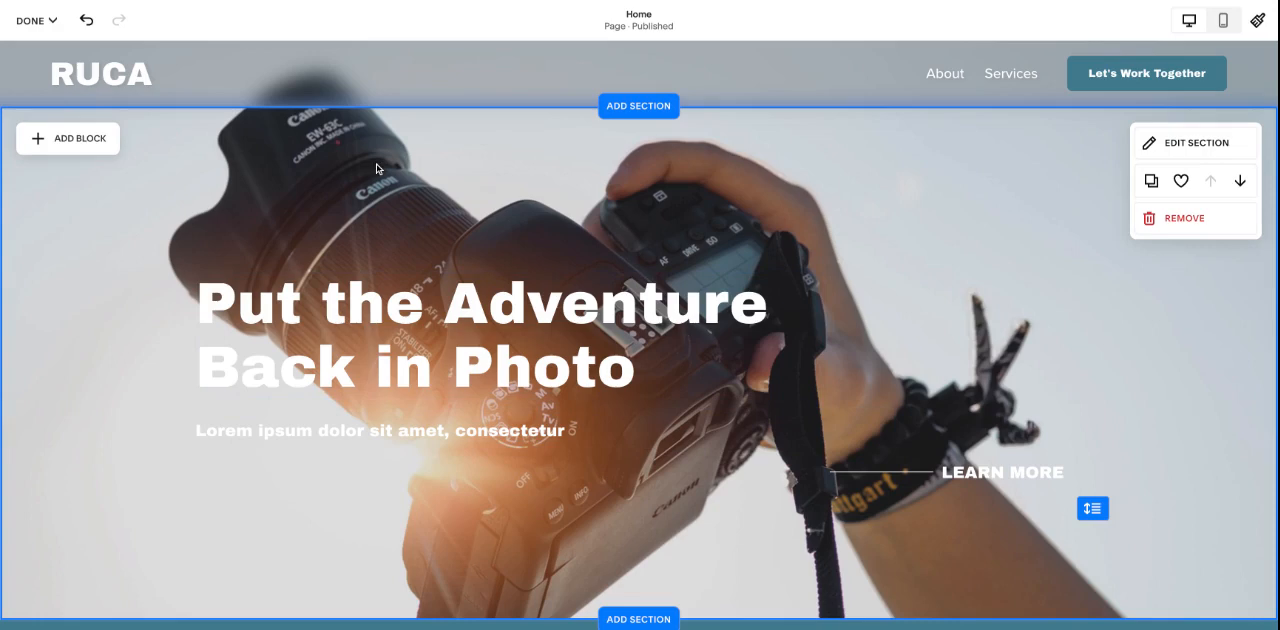
double_click(528, 317)
scroll(510, 284, "down", 1)
left_click(531, 325)
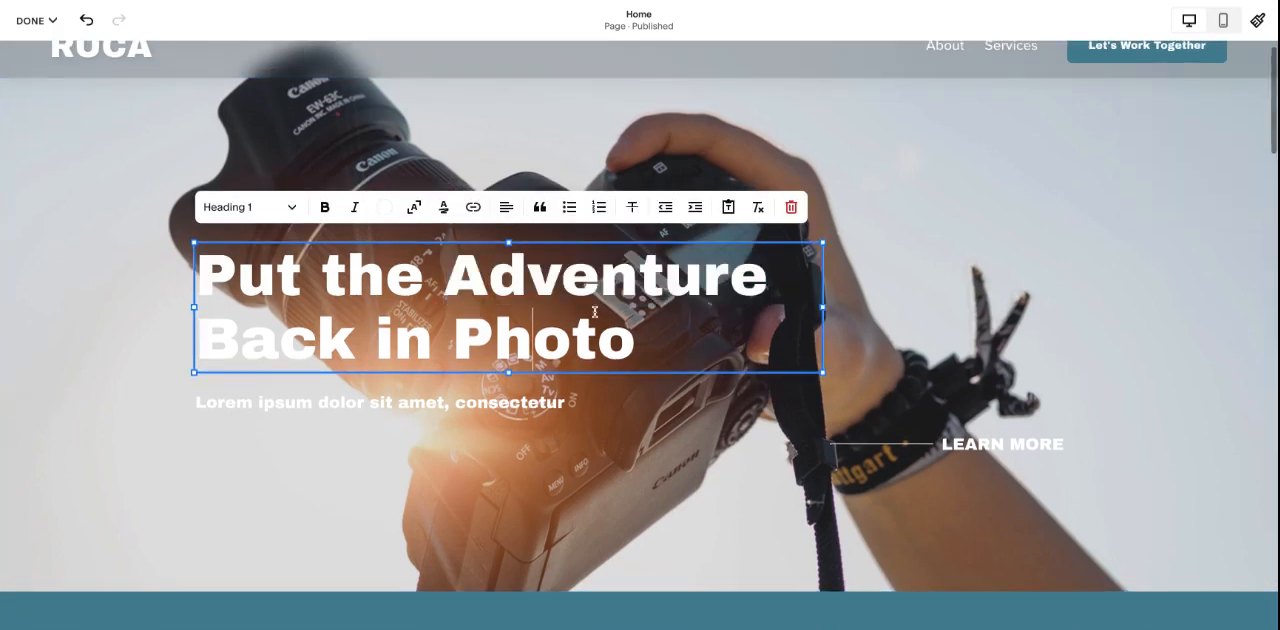
- Try replacing the heading's last word with "Palsdjgfakls" and restore it to "Photo"
key("shift+Left")
key("shift+Left")
key("shift+Left")
key("shift+Left")
key("shift+Left")
type("Palsdjgfakls")
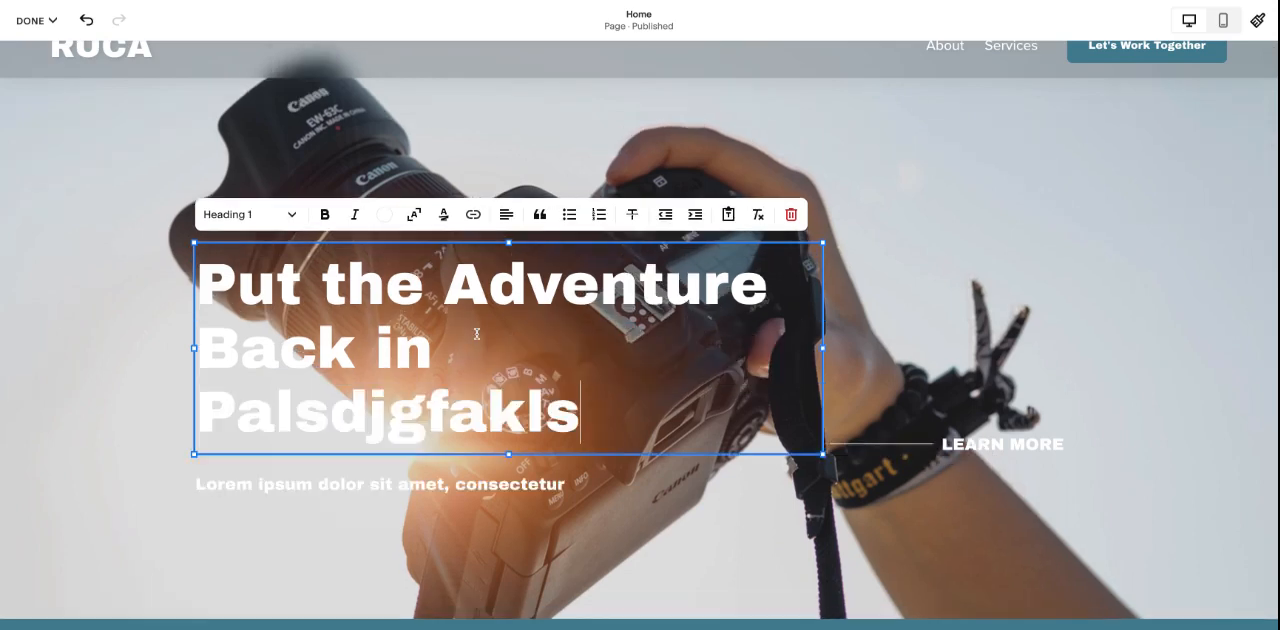
key("BackSpace")
key("BackSpace")
key("BackSpace")
key("BackSpace")
key("BackSpace")
key("BackSpace")
key("BackSpace")
key("BackSpace")
key("BackSpace")
key("BackSpace")
key("BackSpace")
type("hoto")
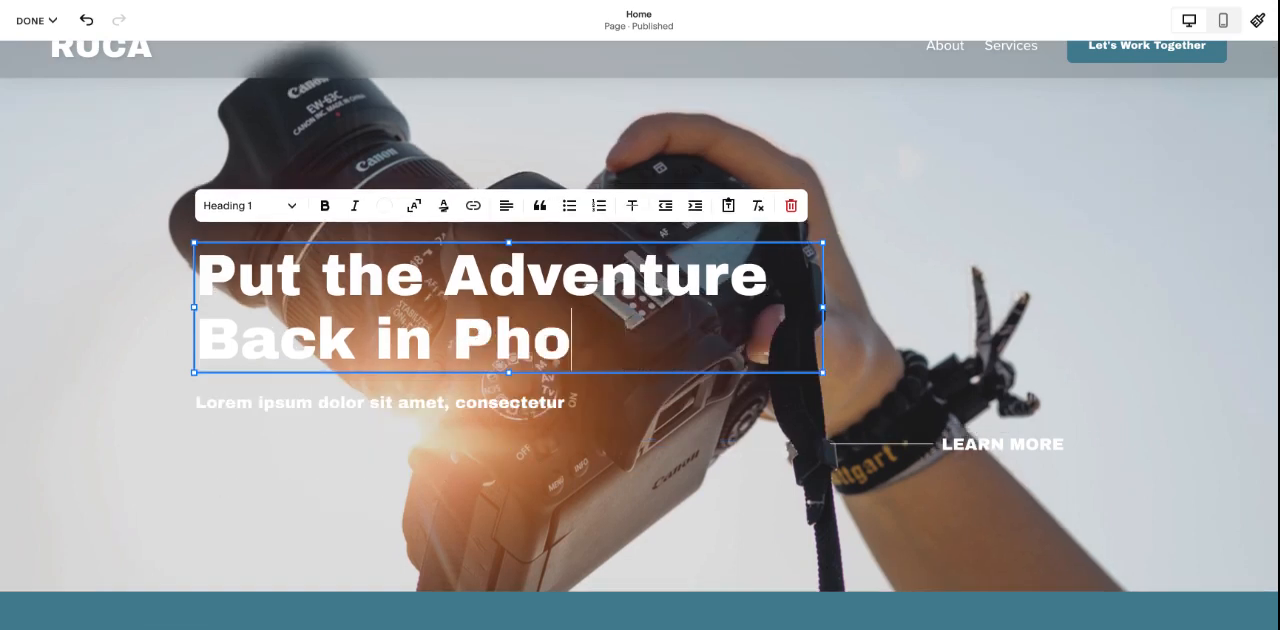
left_click(458, 438)
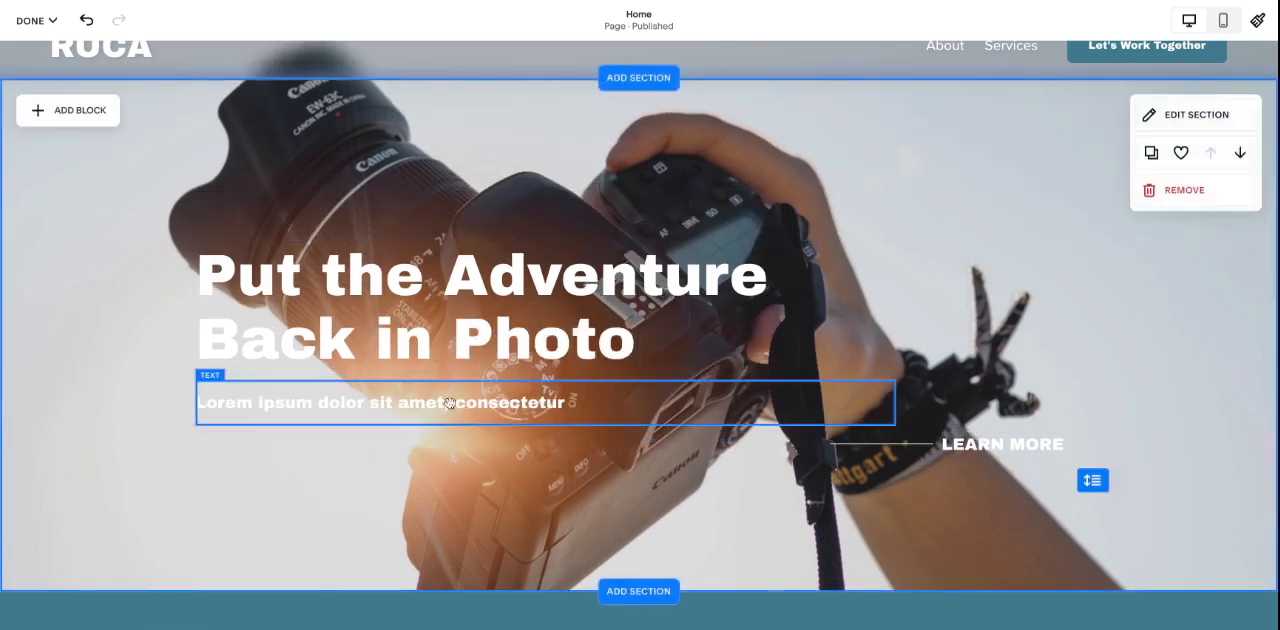
- Try the Heading 2 style on the whole hero heading and restore Heading 1
triple_click(424, 319)
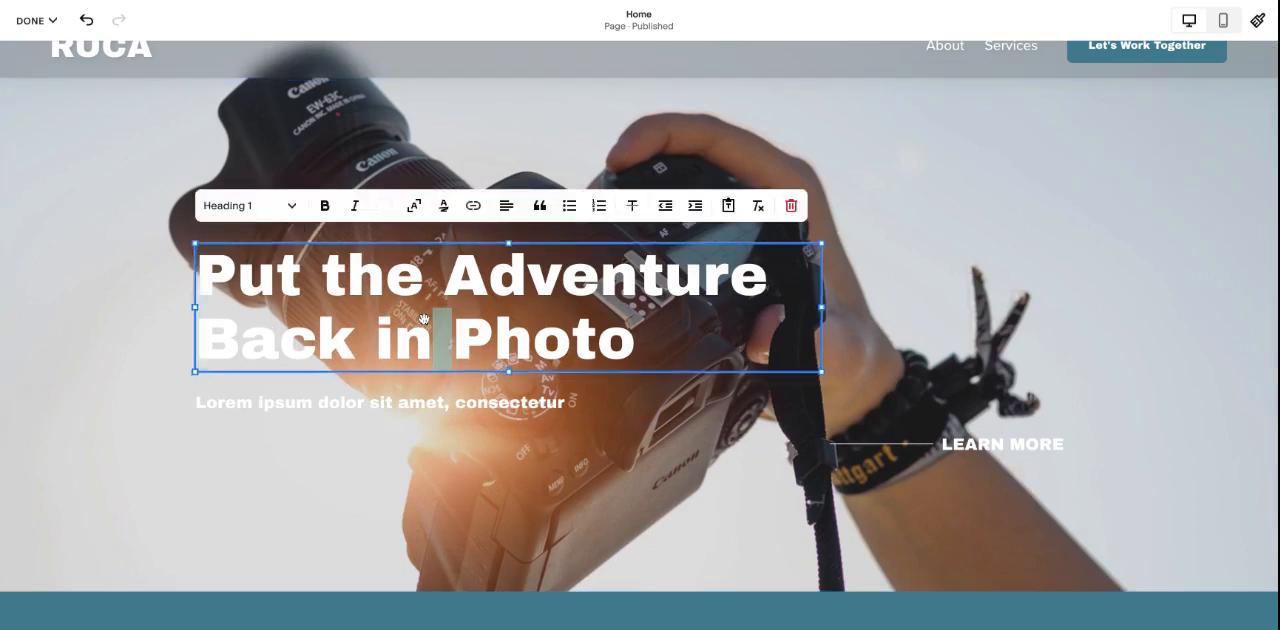
left_click(271, 210)
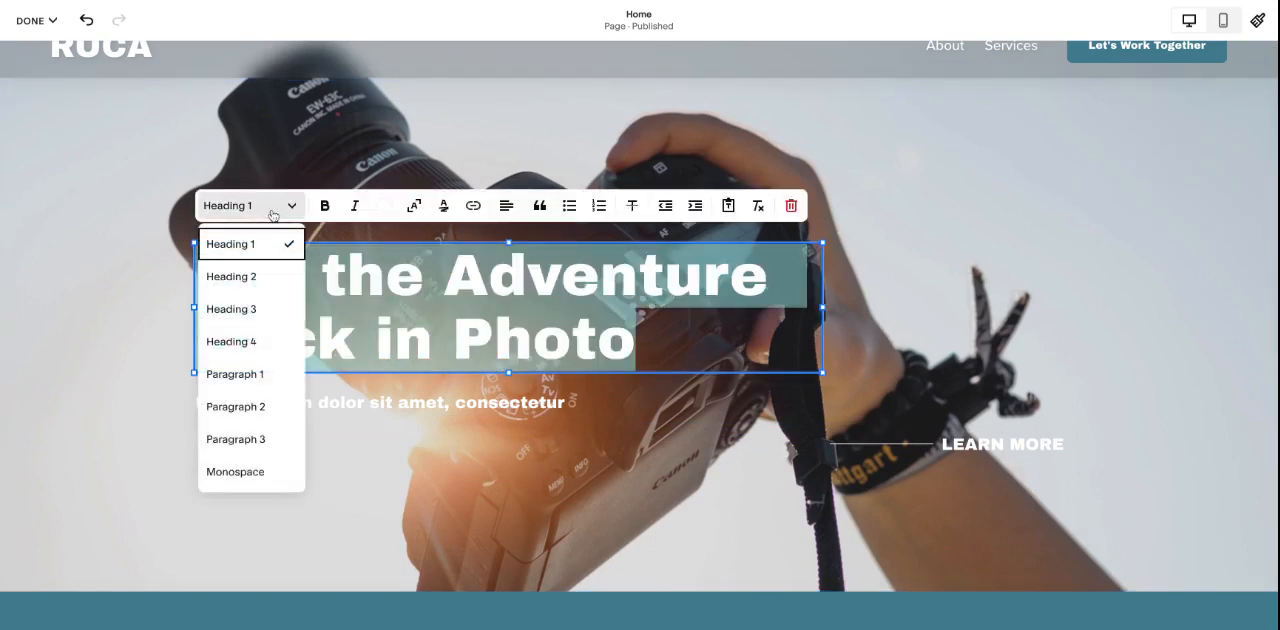
left_click(266, 278)
left_click(270, 207)
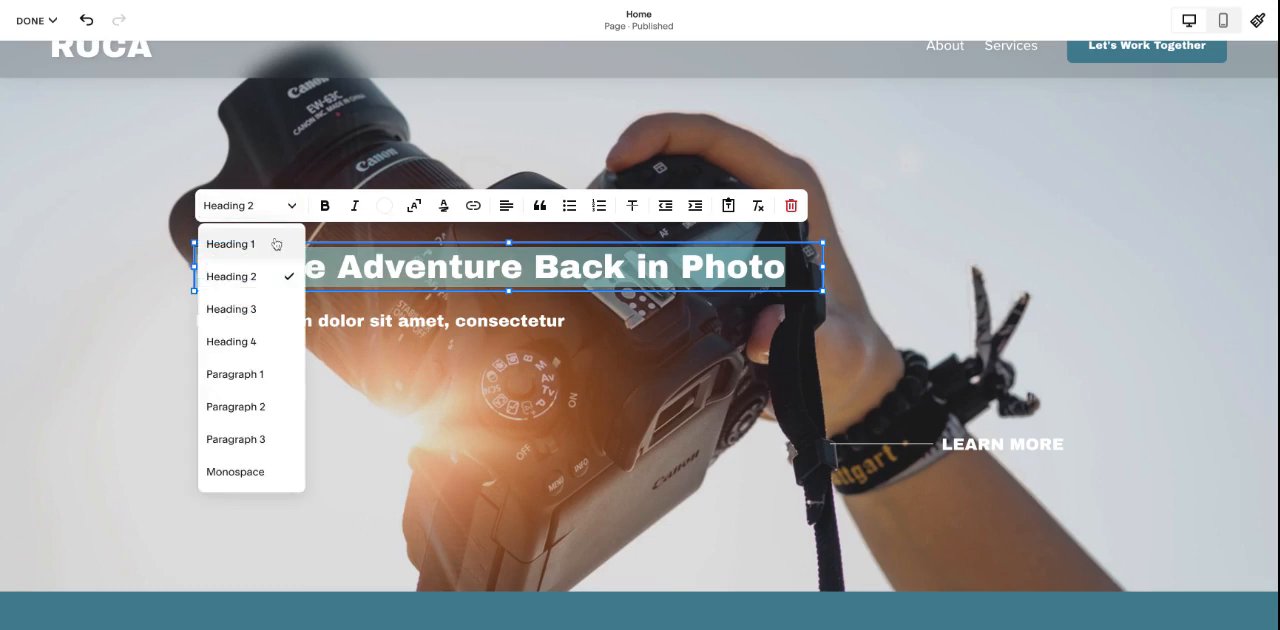
left_click(276, 244)
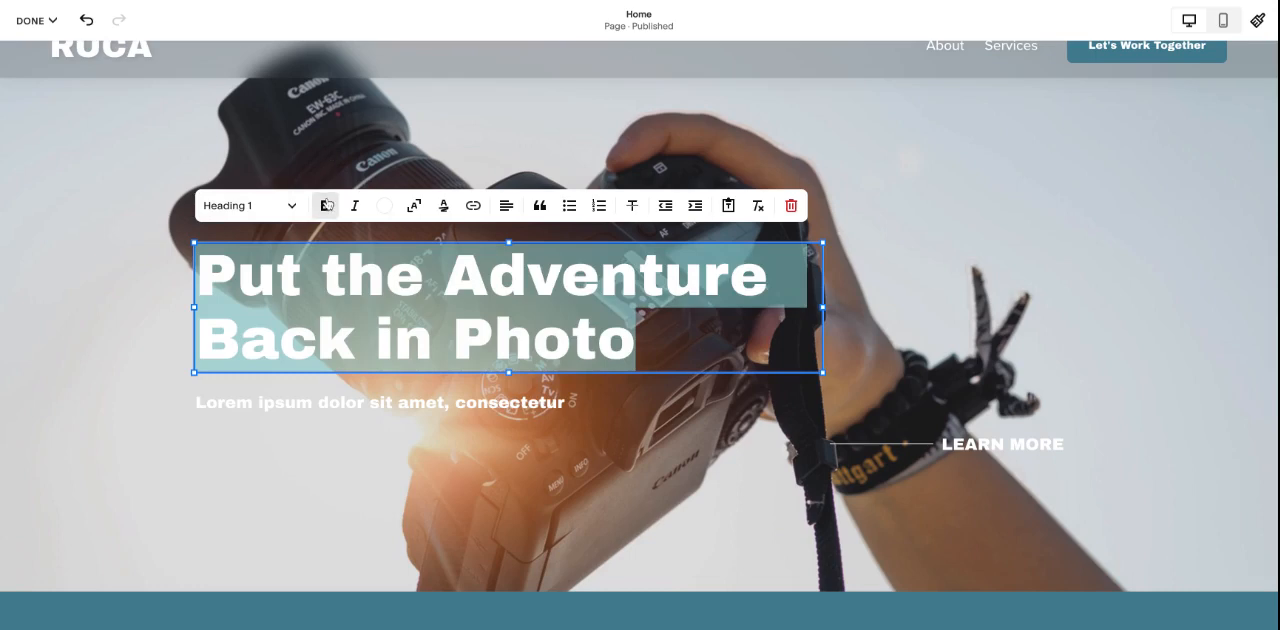
- Try italics on the hero heading, turn them off again, and leave the text block
left_click(355, 205)
left_click(355, 205)
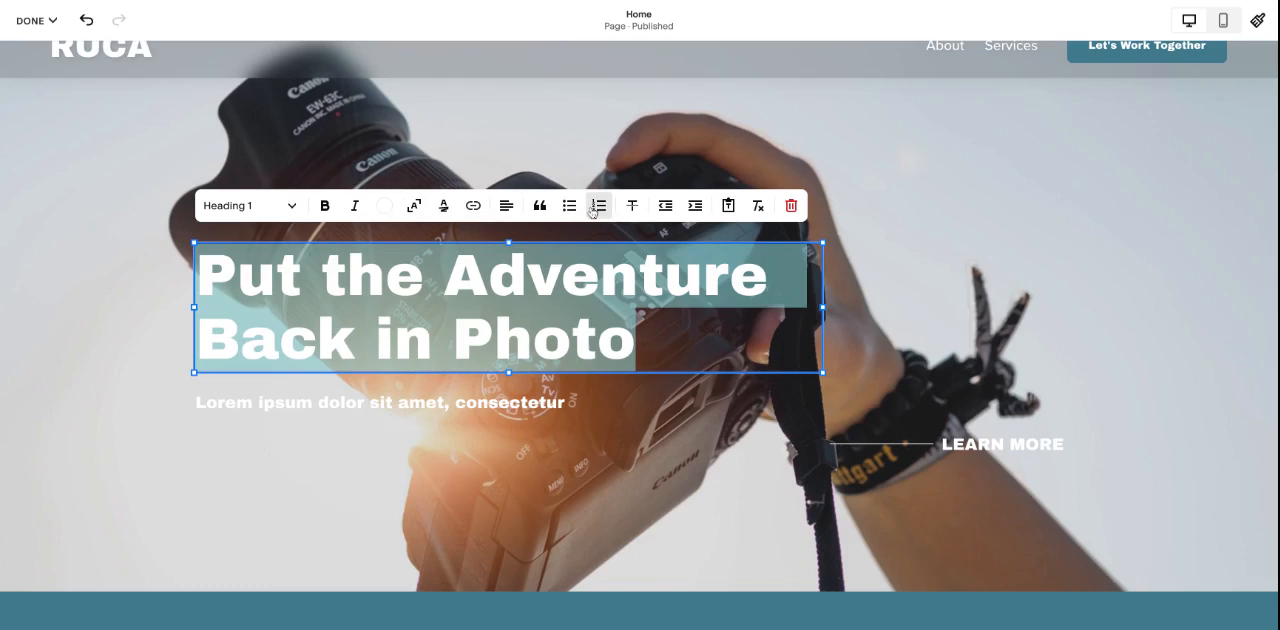
left_click(608, 241)
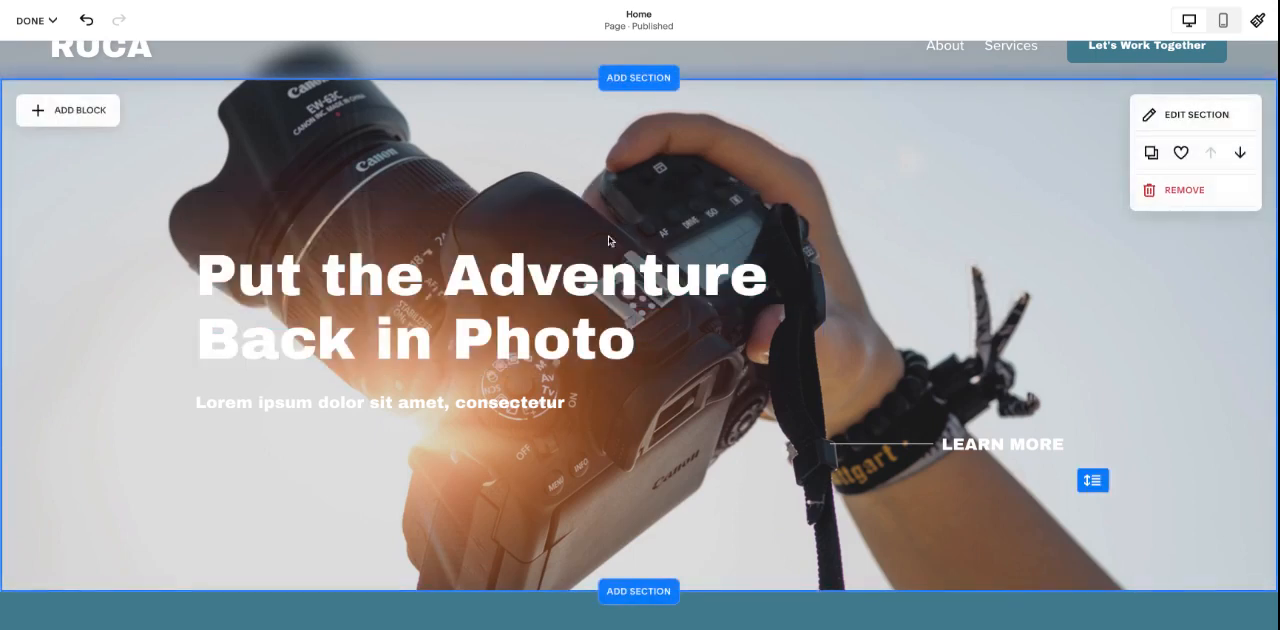
- Examine the Link Editor's link types for the words "dolor sit amet" in the hero subtitle, without adding a link
left_click(535, 405)
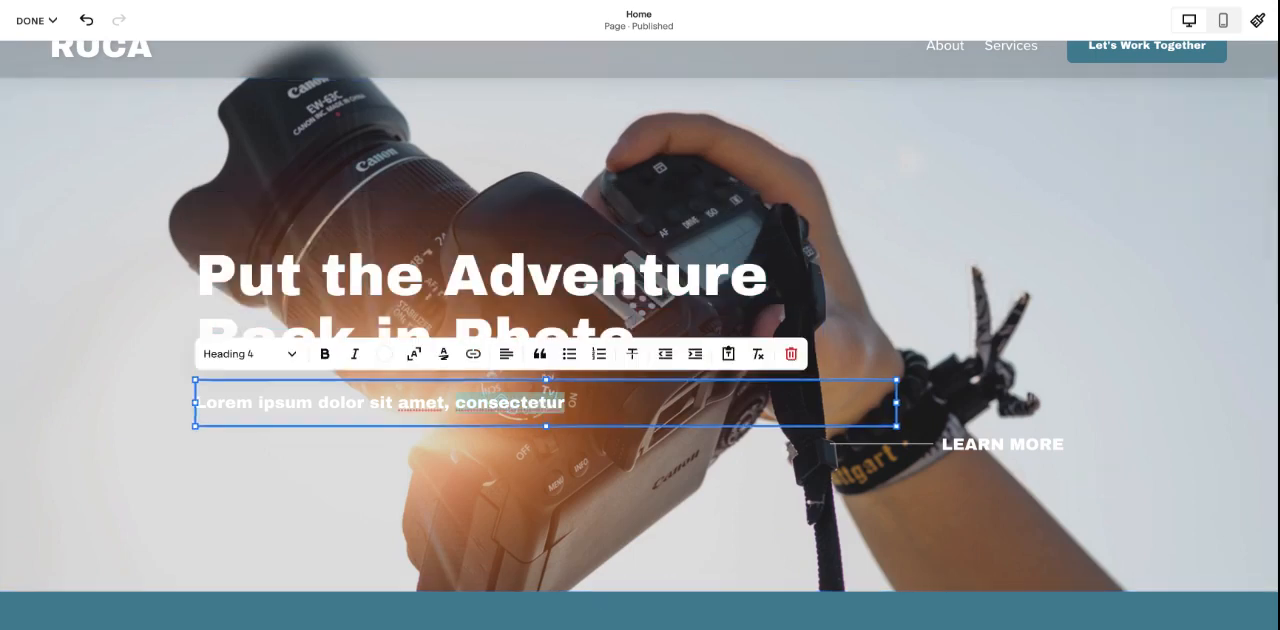
key("ctrl+shift+Left")
key("ctrl+shift+Left")
key("ctrl+shift+Left")
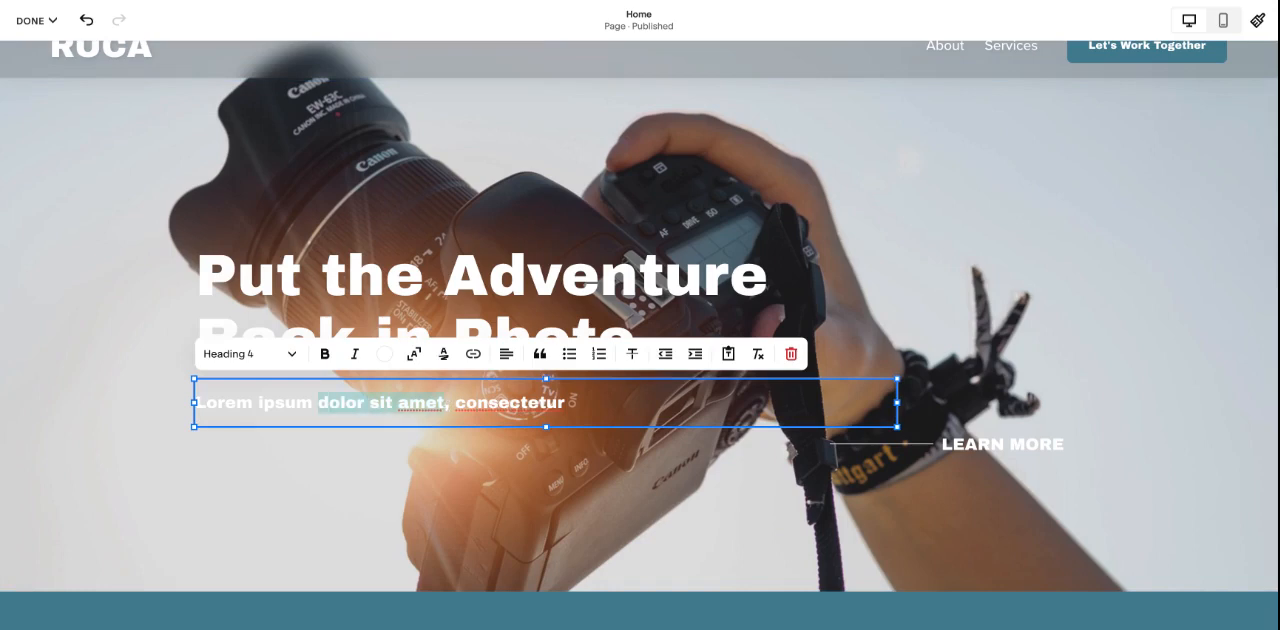
left_click(473, 353)
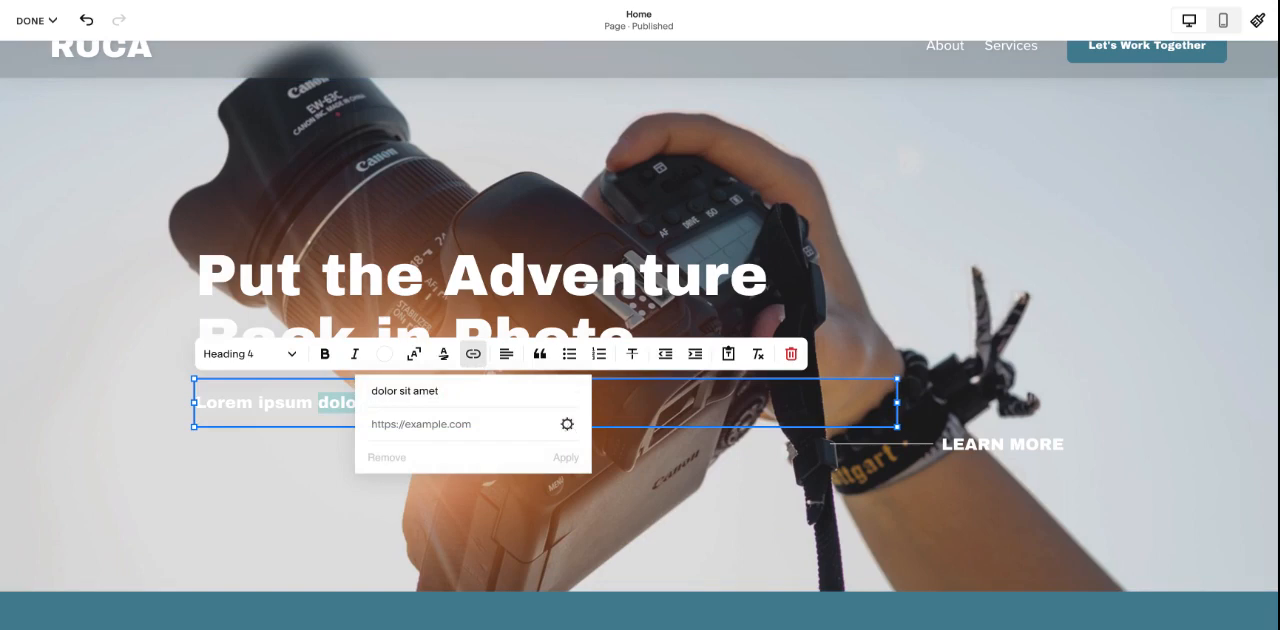
left_click(567, 426)
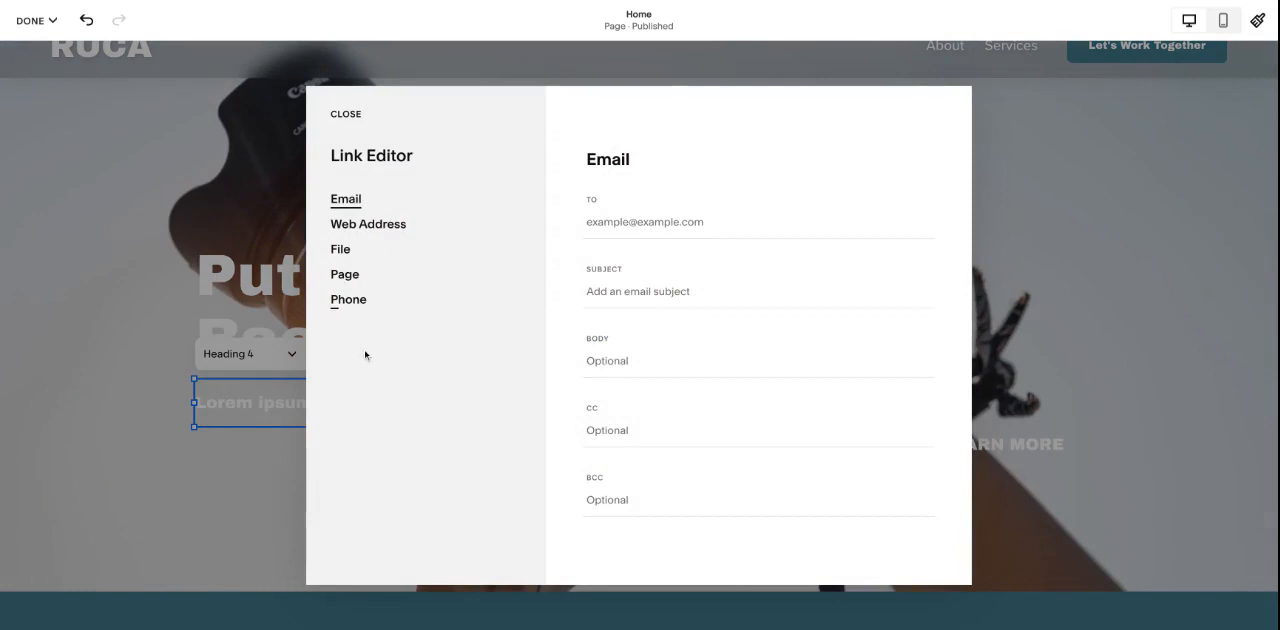
left_click(346, 114)
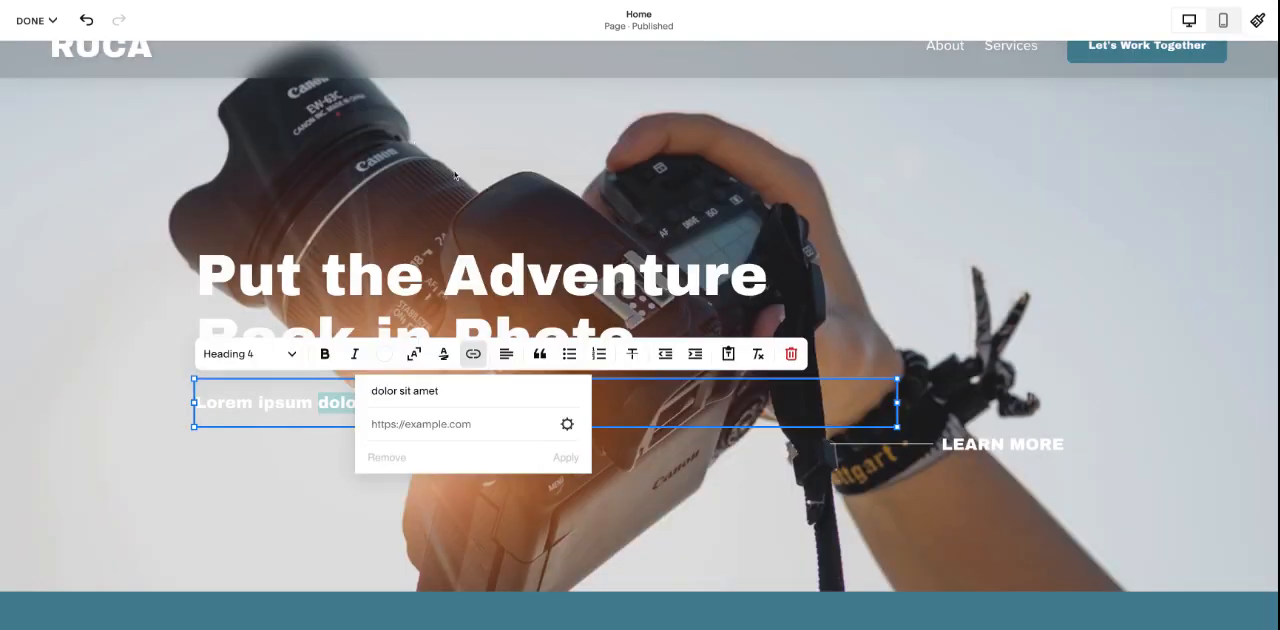
left_click(455, 176)
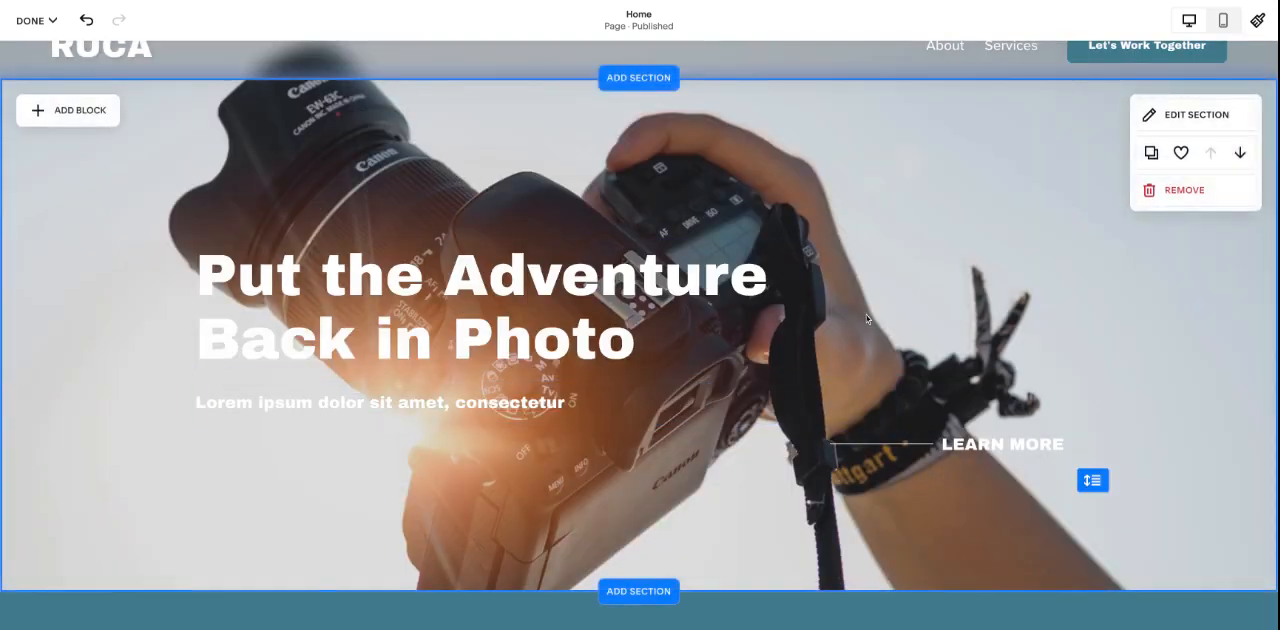
- Open the content settings of the image in the About Us section
scroll(867, 318, "down", 6)
scroll(862, 300, "up", 1)
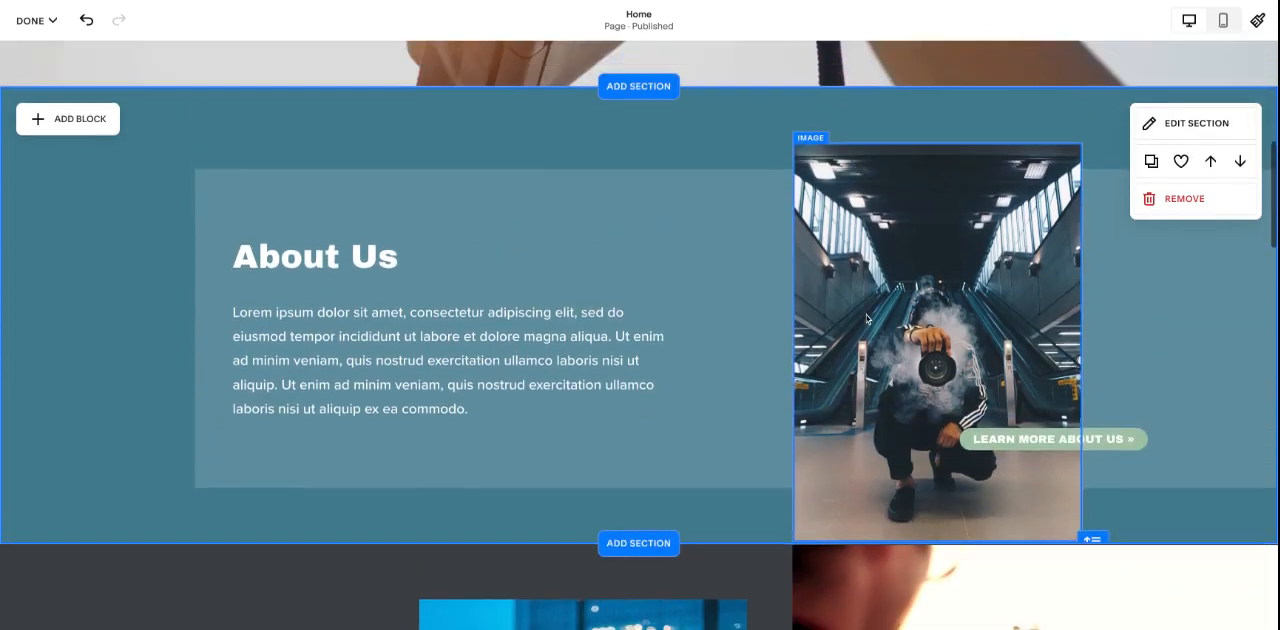
left_click(863, 249)
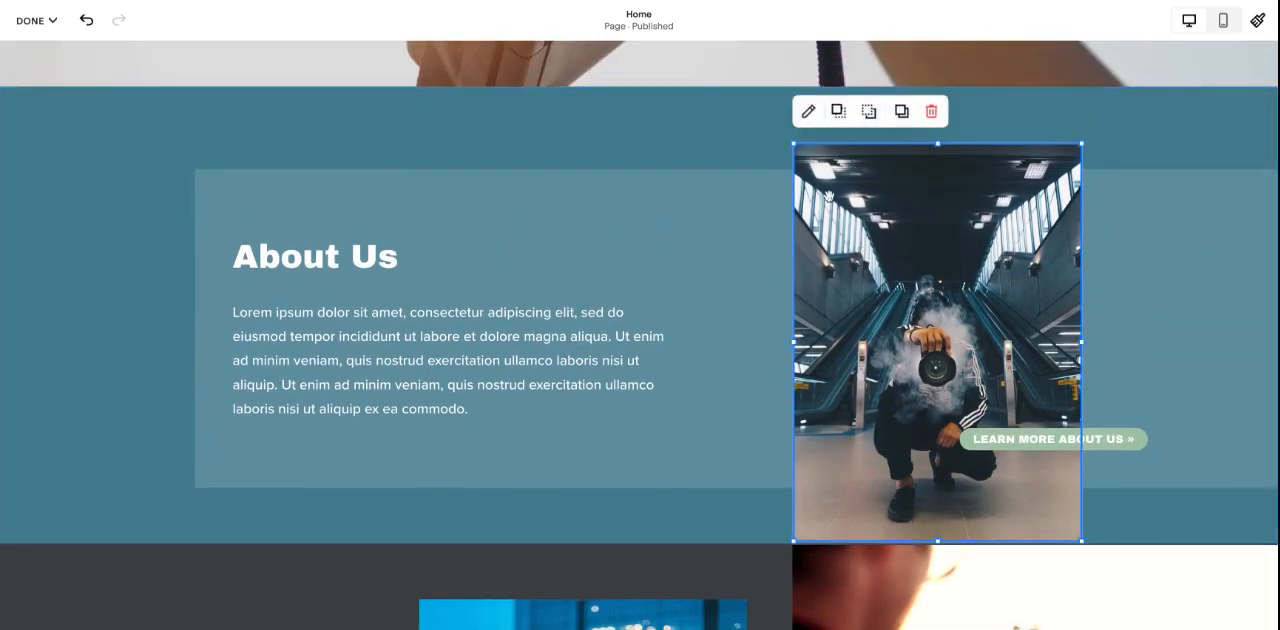
left_click(808, 112)
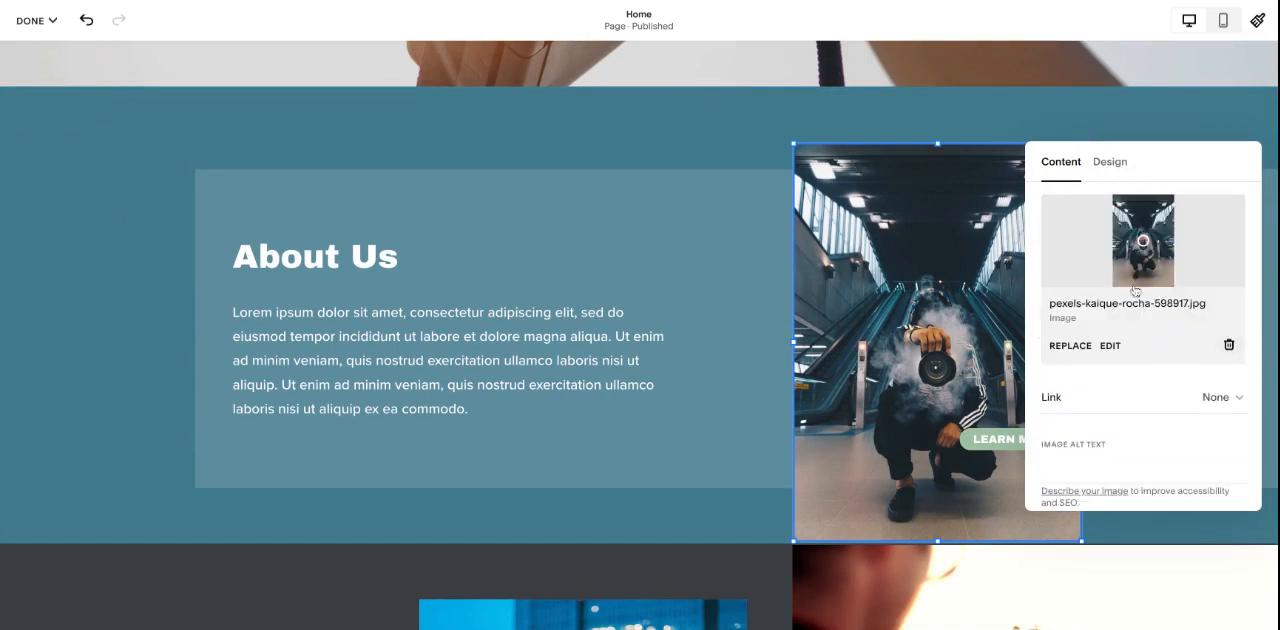
- Compare Fit with Fill for the About Us image, keep Fill, and set its corner radius to 10
left_click(1111, 172)
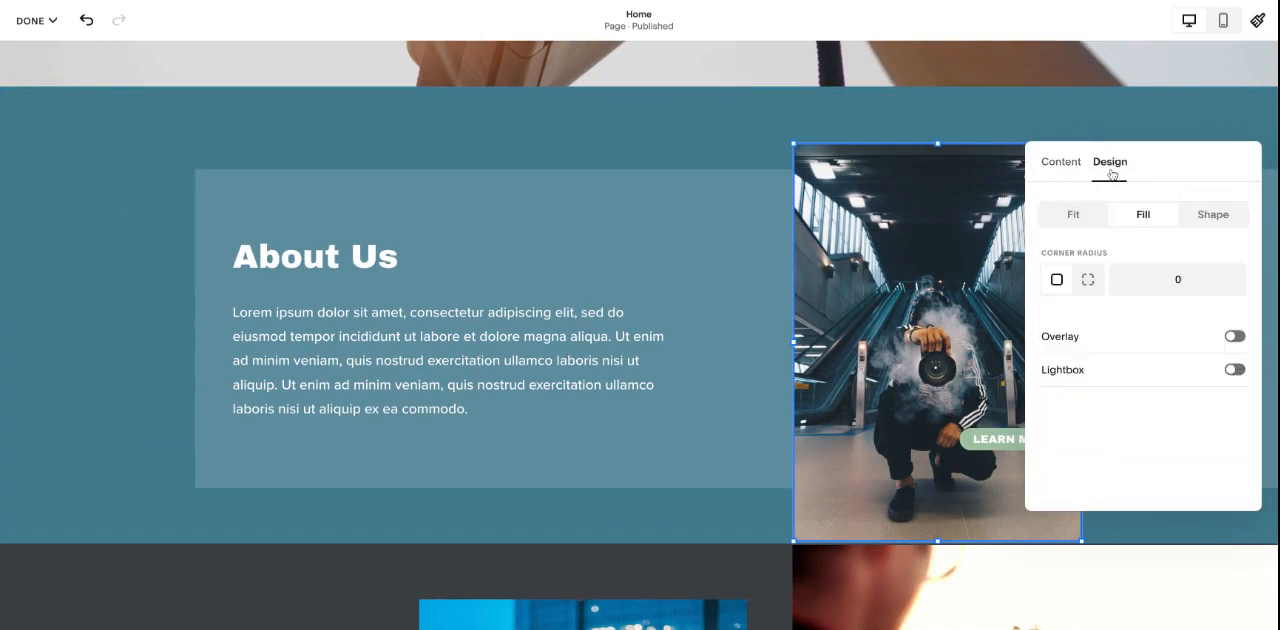
left_click(1077, 216)
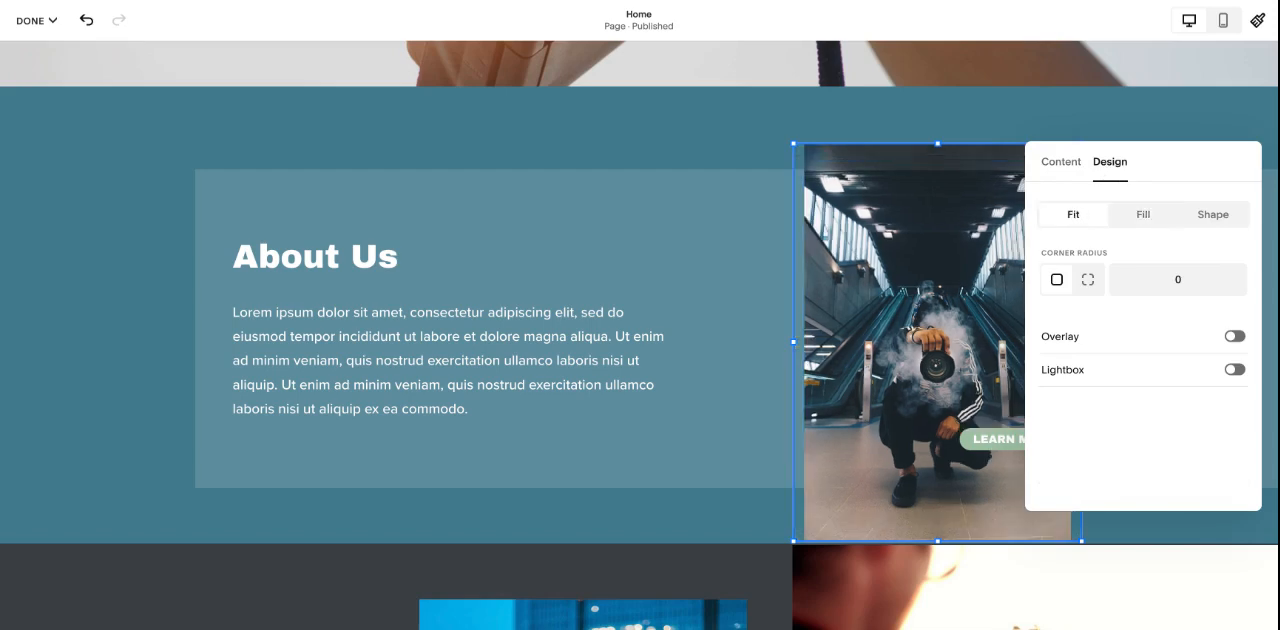
left_click(1148, 221)
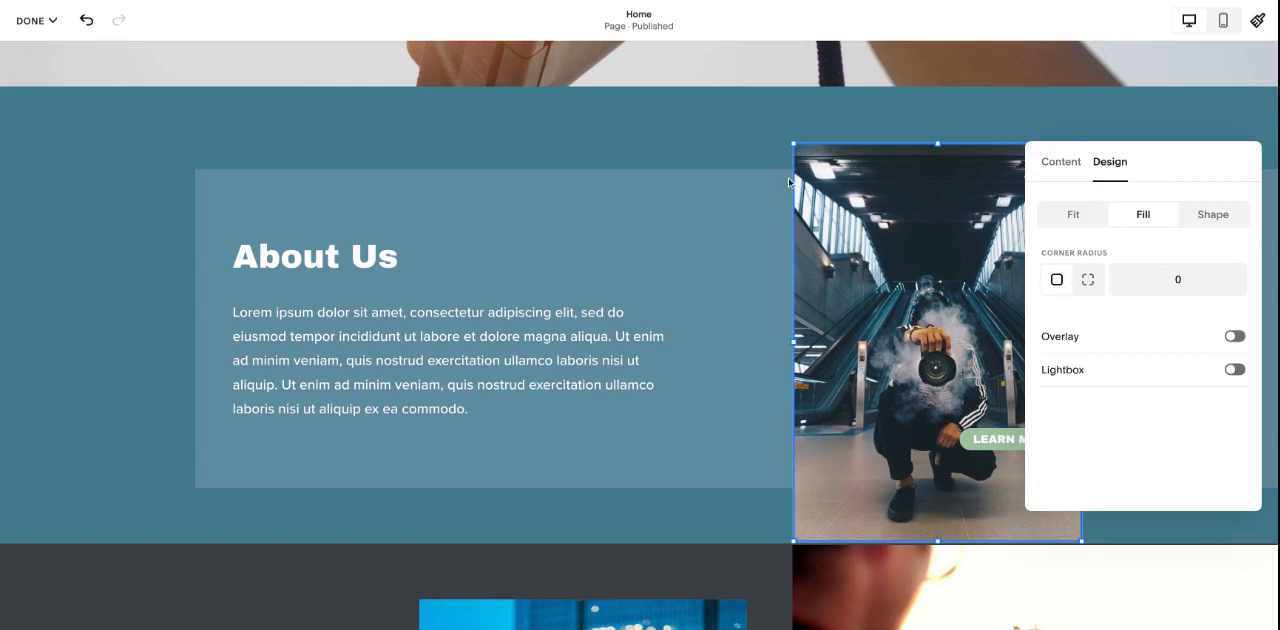
left_click(1166, 287)
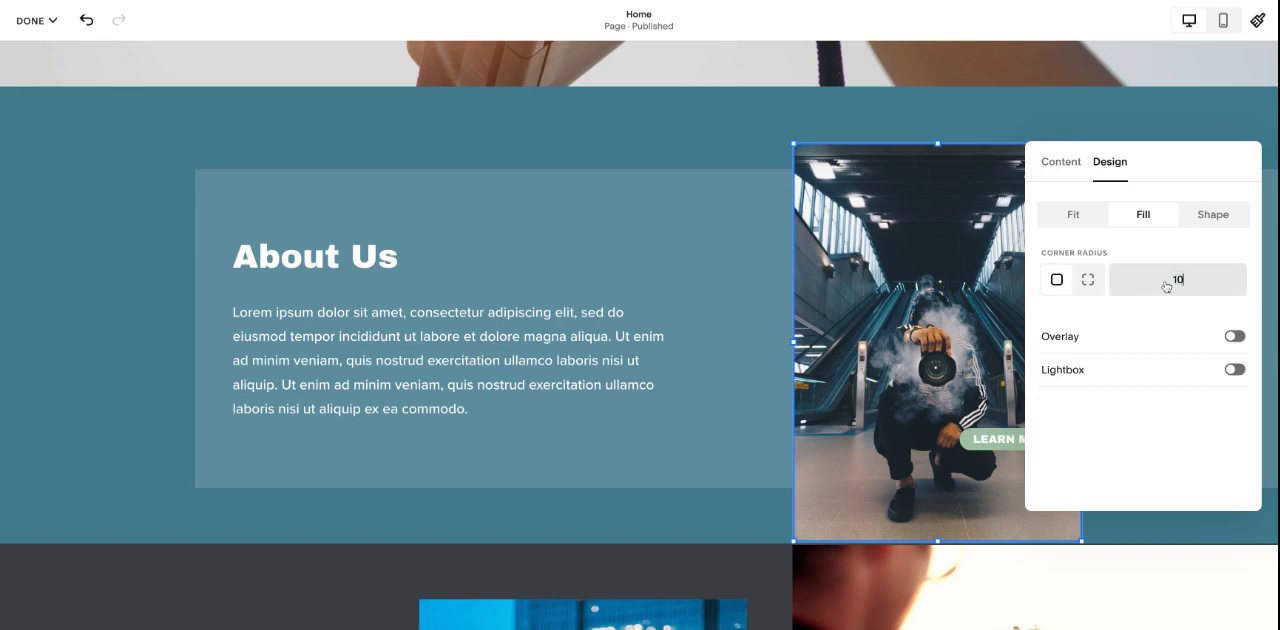
left_click(982, 112)
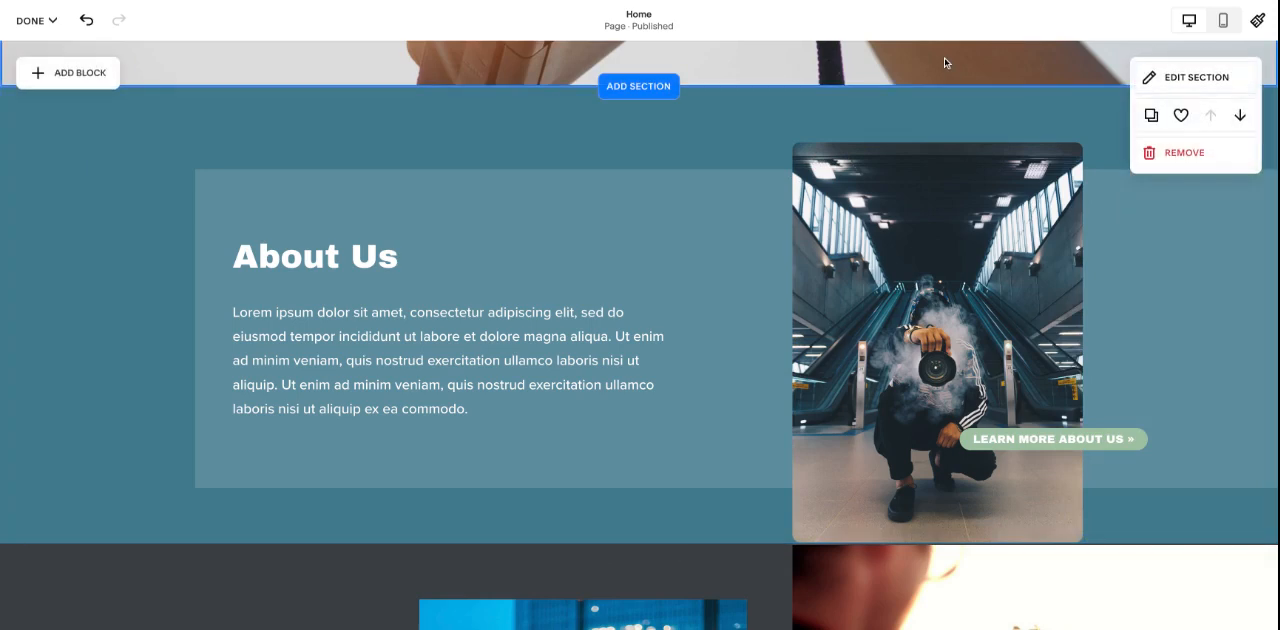
- Try the Lightbox option on the About Us image, turn it off again, and close the image settings
left_click(870, 160)
left_click(807, 121)
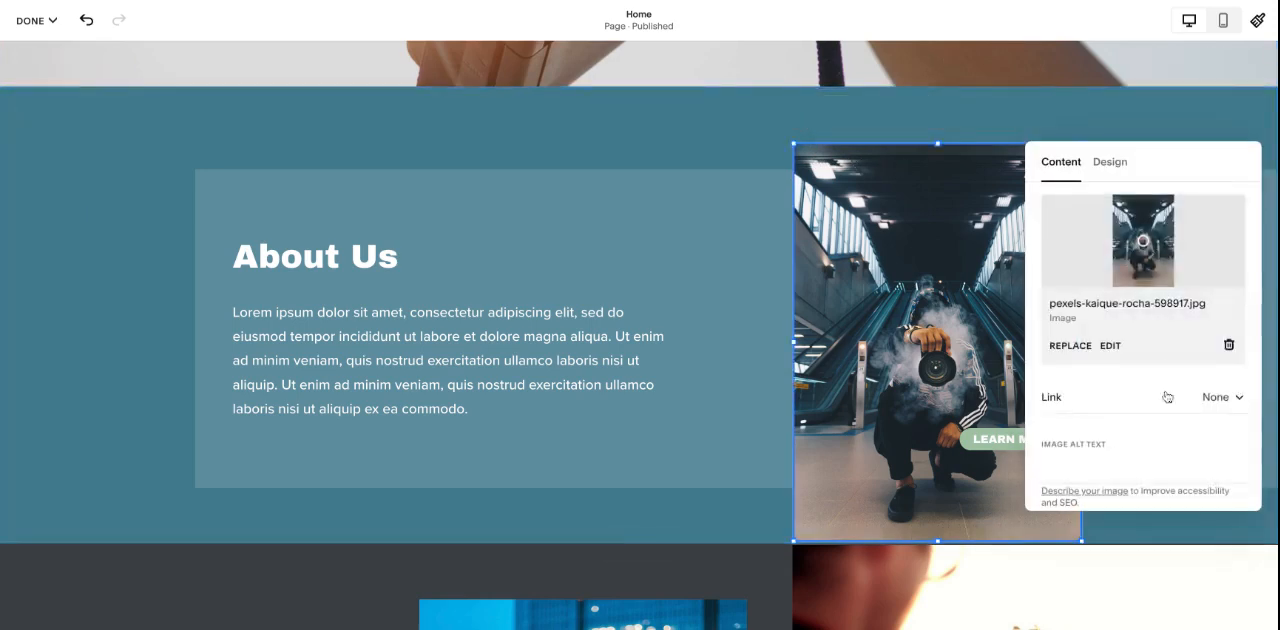
scroll(1168, 397, "down", 2)
scroll(1168, 397, "up", 2)
left_click(1108, 168)
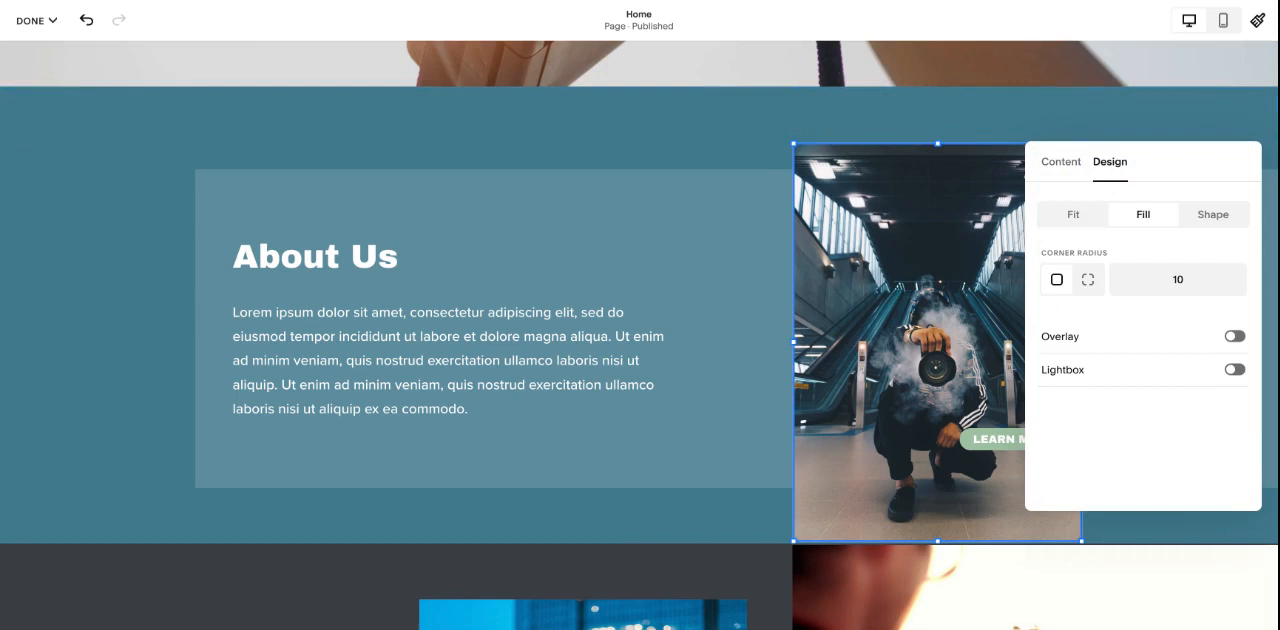
left_click(1235, 370)
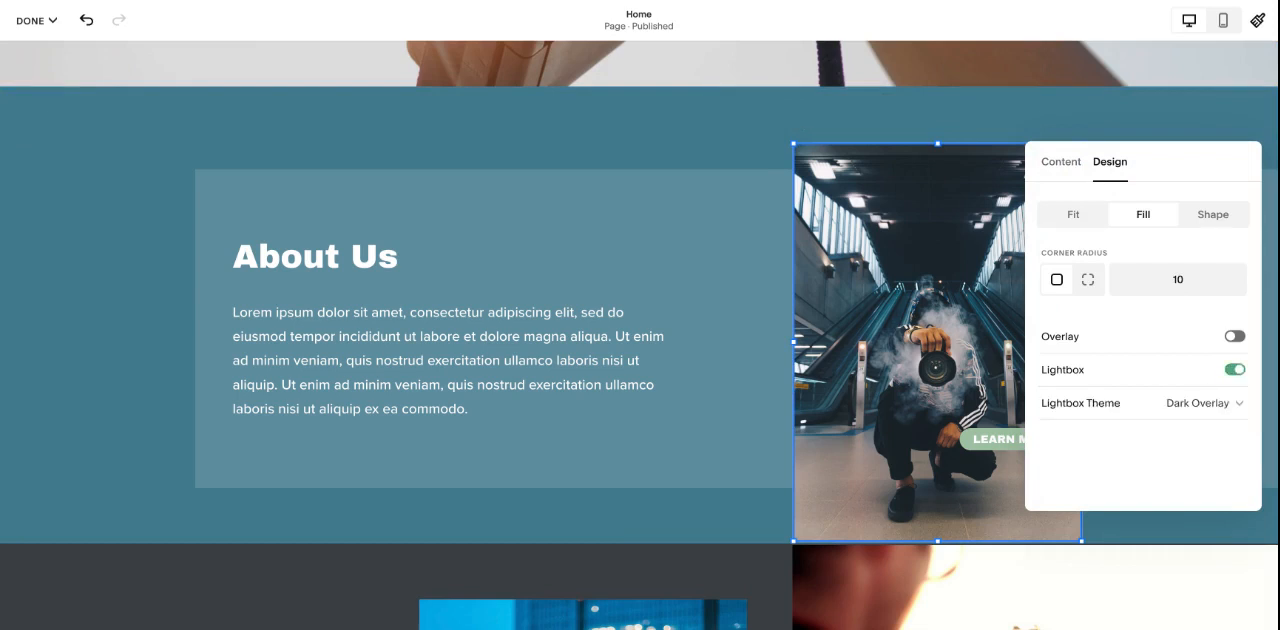
left_click(1235, 370)
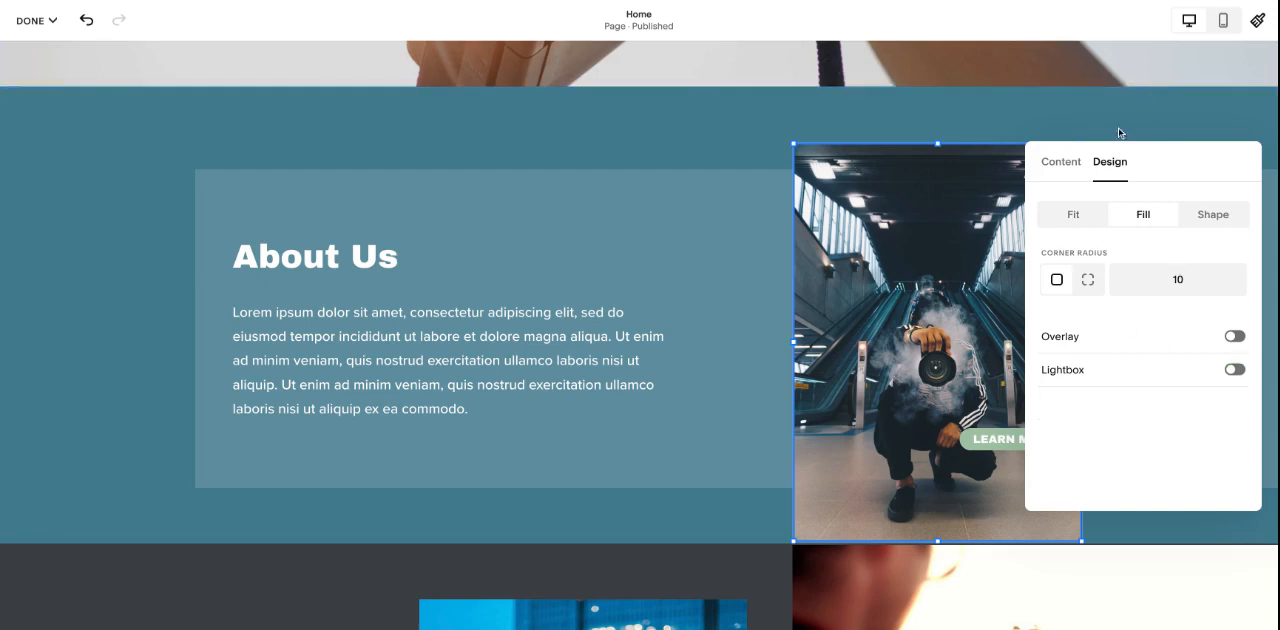
left_click(1070, 170)
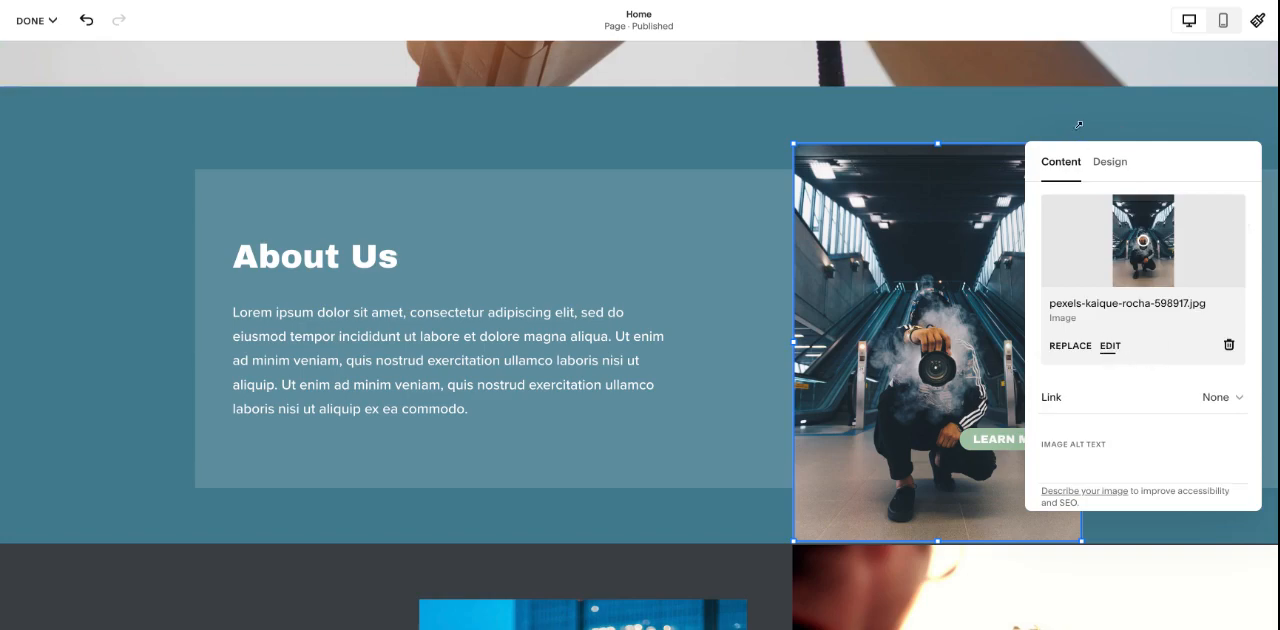
left_click(1066, 120)
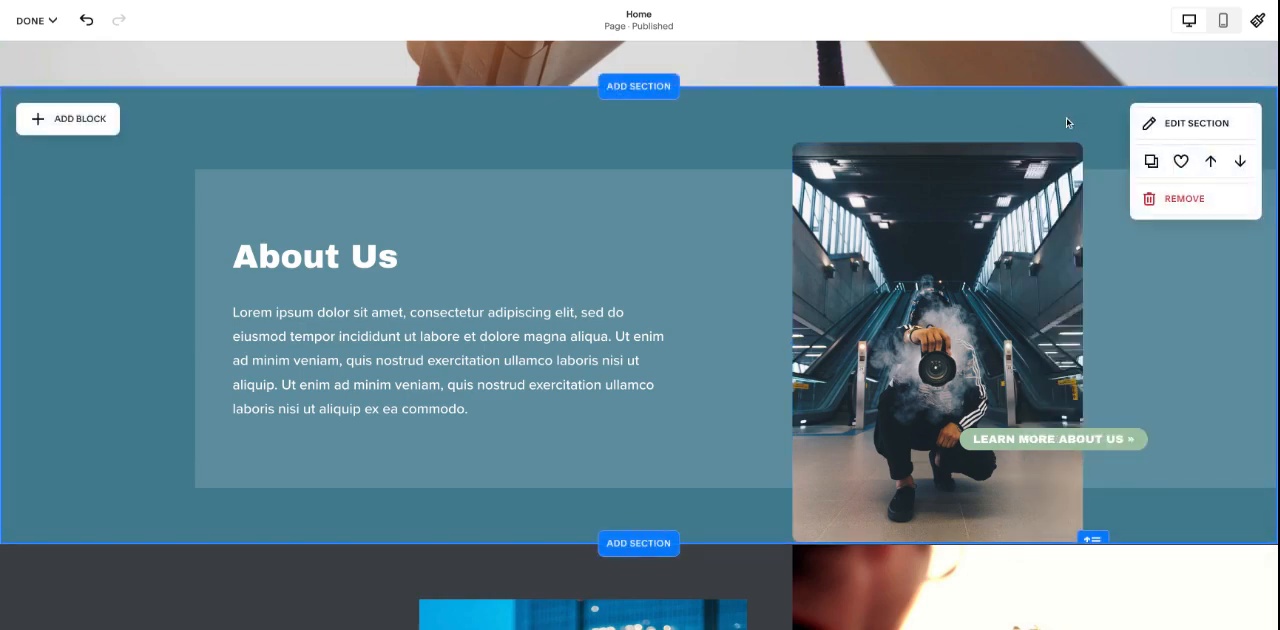
- Open the hero section's format settings and set its custom height to 82
scroll(1066, 118, "up", 5)
scroll(1064, 136, "down", 1)
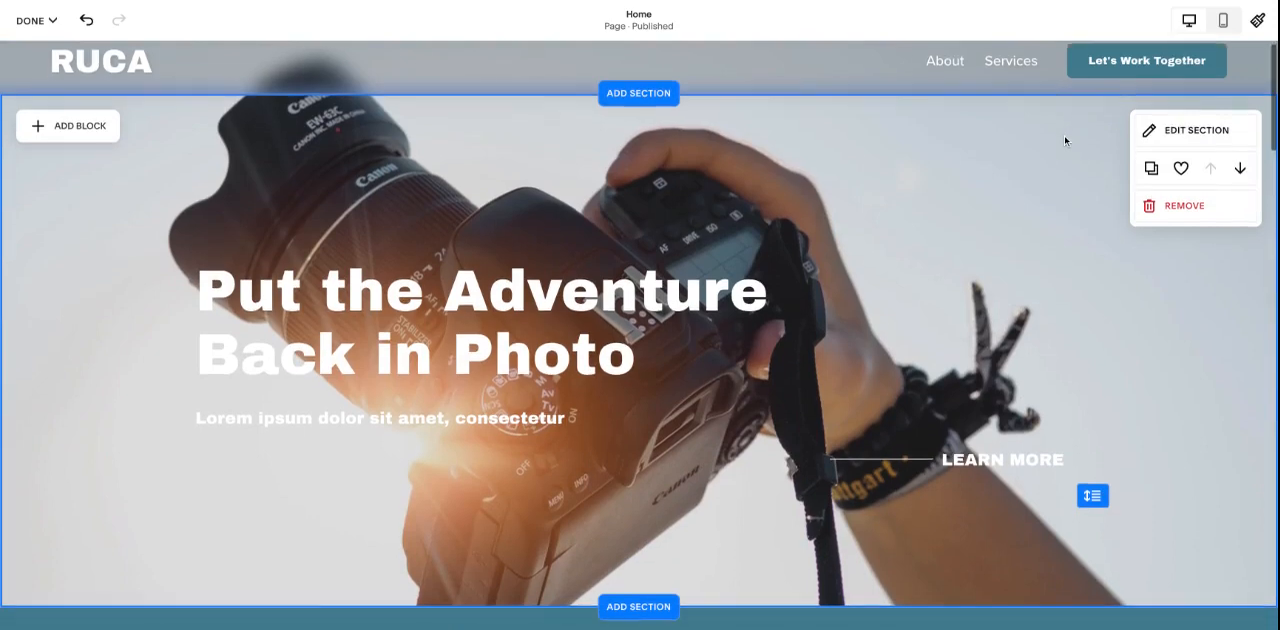
scroll(1064, 136, "up", 1)
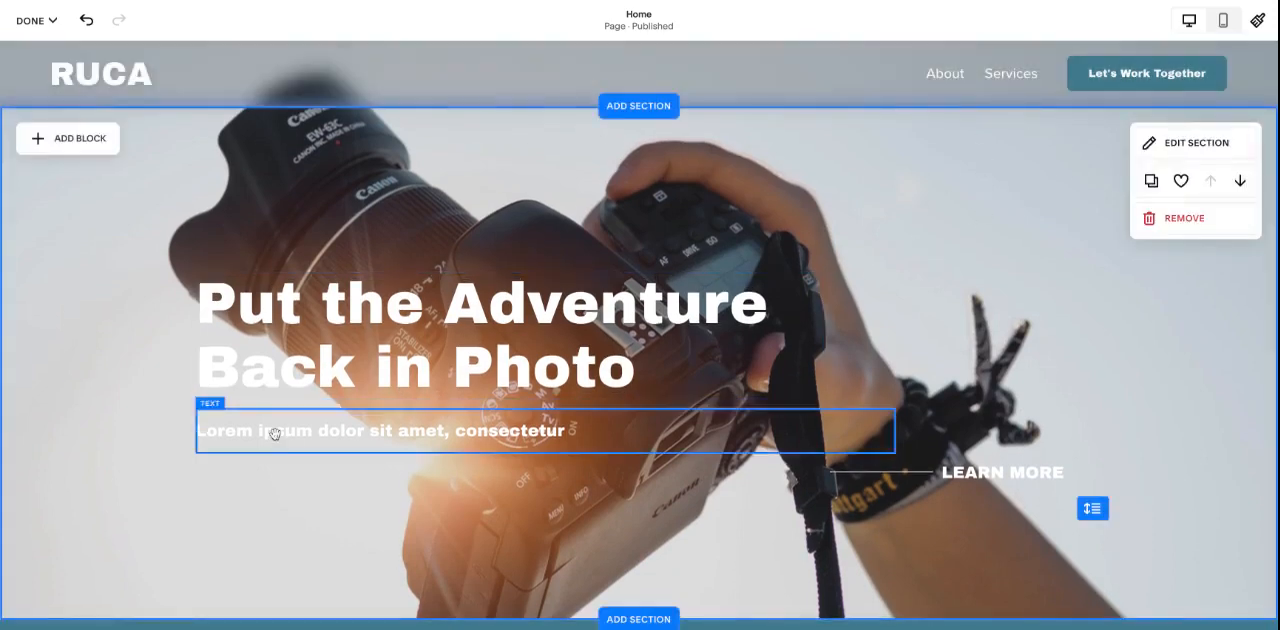
scroll(1080, 189, "down", 5)
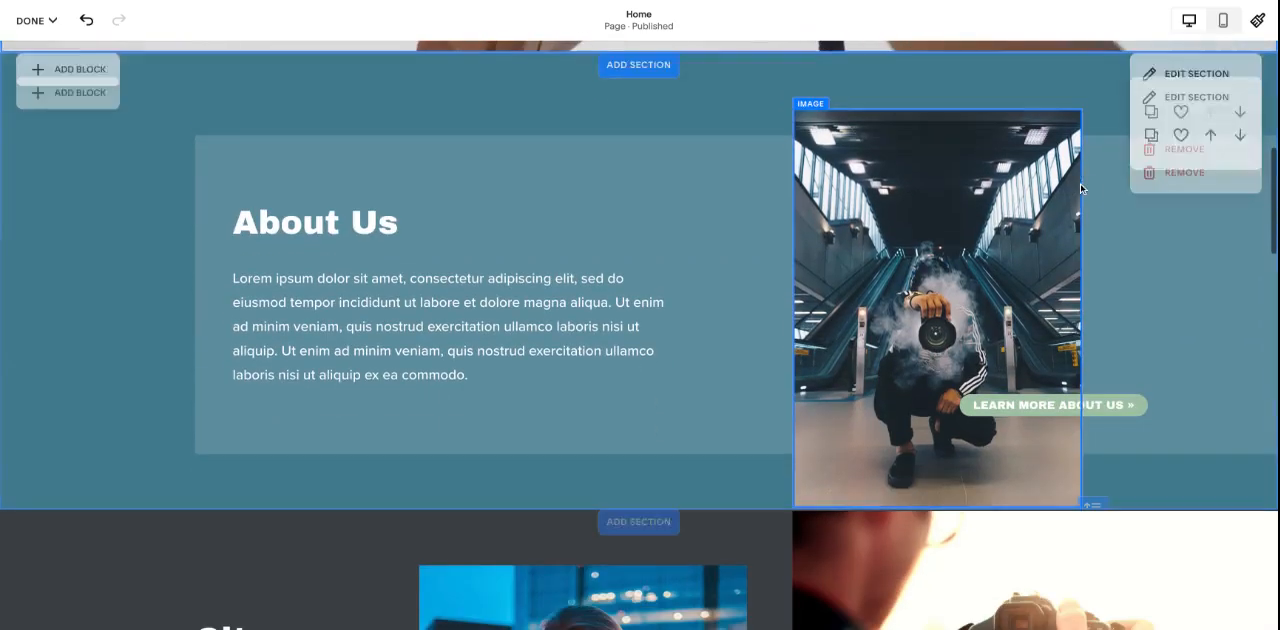
scroll(1163, 92, "down", 3)
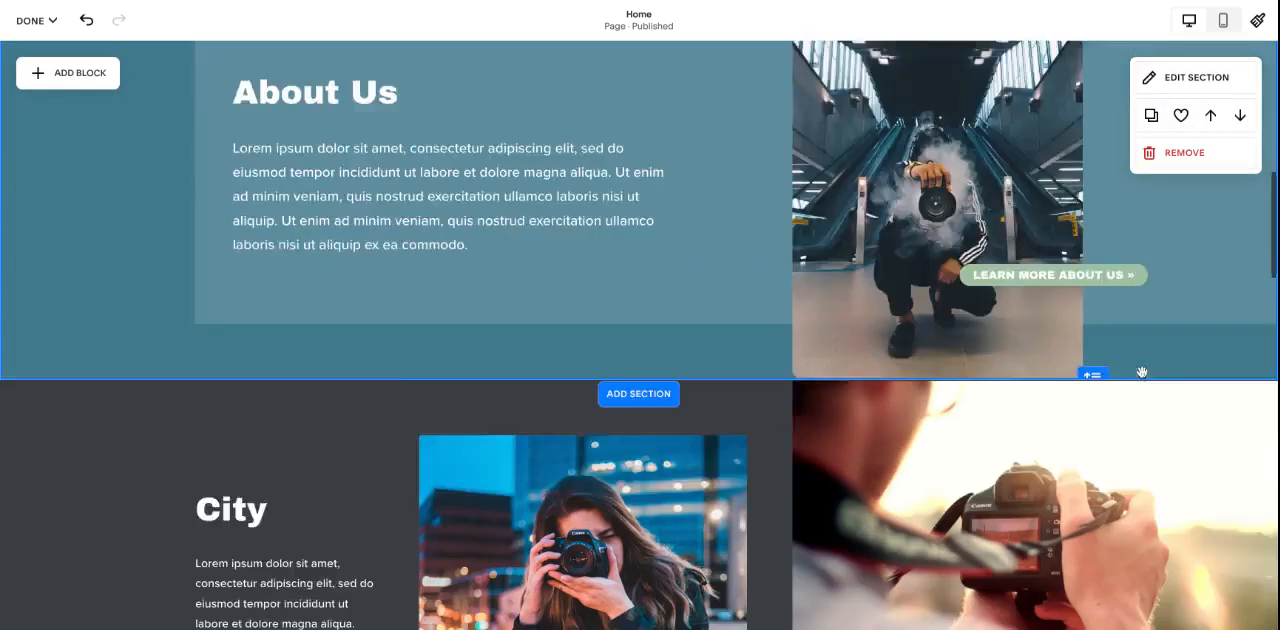
scroll(1038, 353, "up", 9)
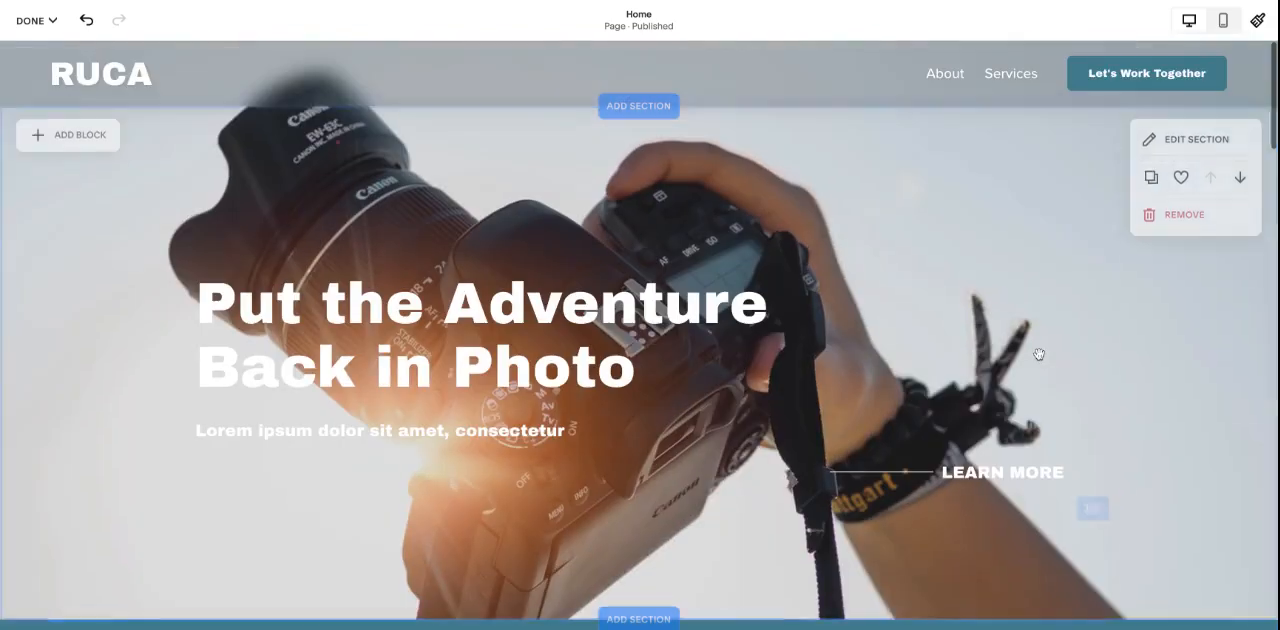
left_click(1184, 141)
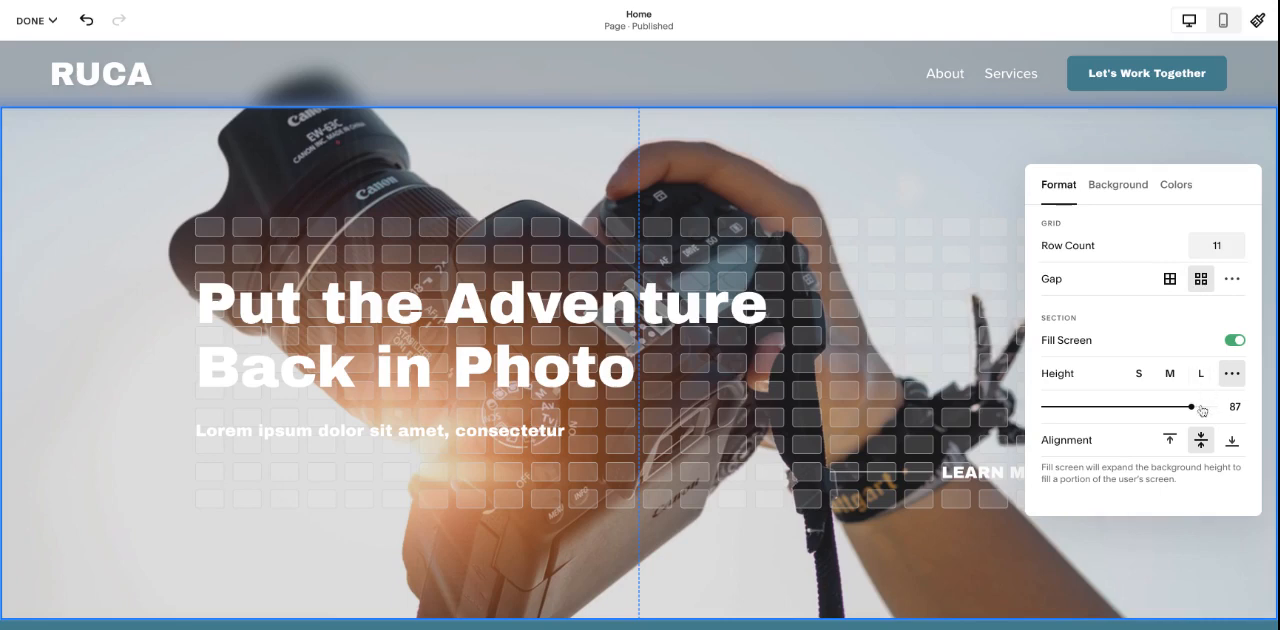
mouse_move(1191, 406)
left_mouse_down()
mouse_move(1129, 406)
mouse_move(1183, 406)
left_mouse_up()
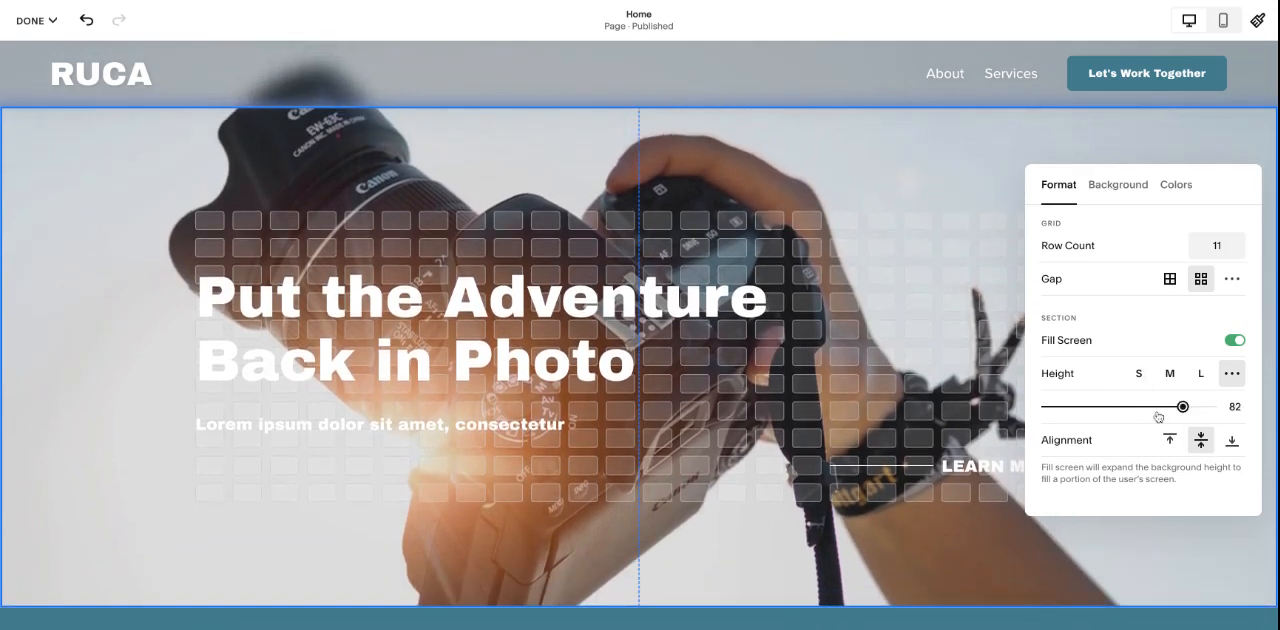
- Try a different content alignment in the hero section and undo the last format change
left_click(1230, 440)
left_click(1200, 392)
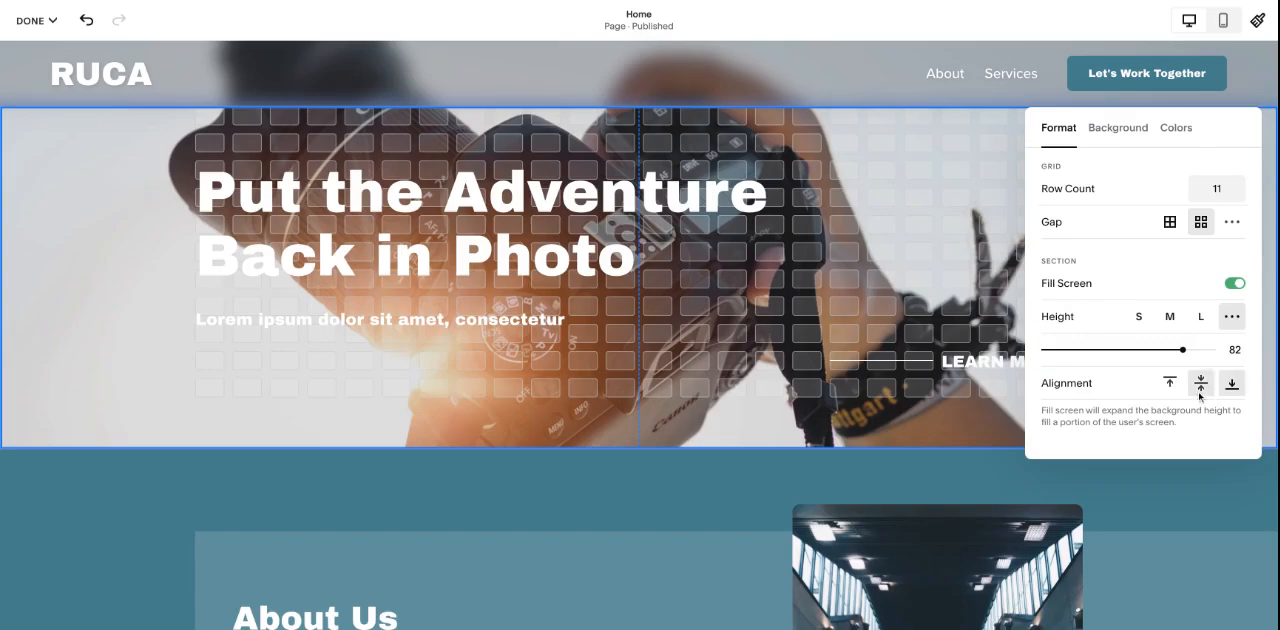
left_click(86, 20)
left_click(1146, 143)
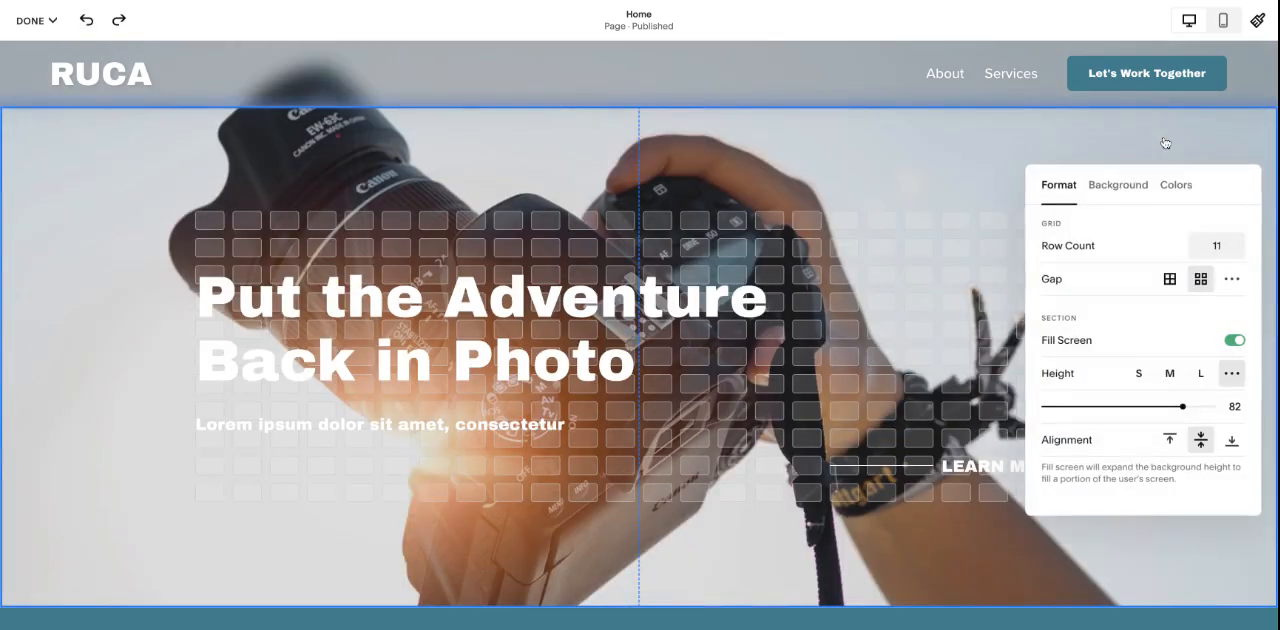
- Examine the hero section's background image settings
left_click(1114, 188)
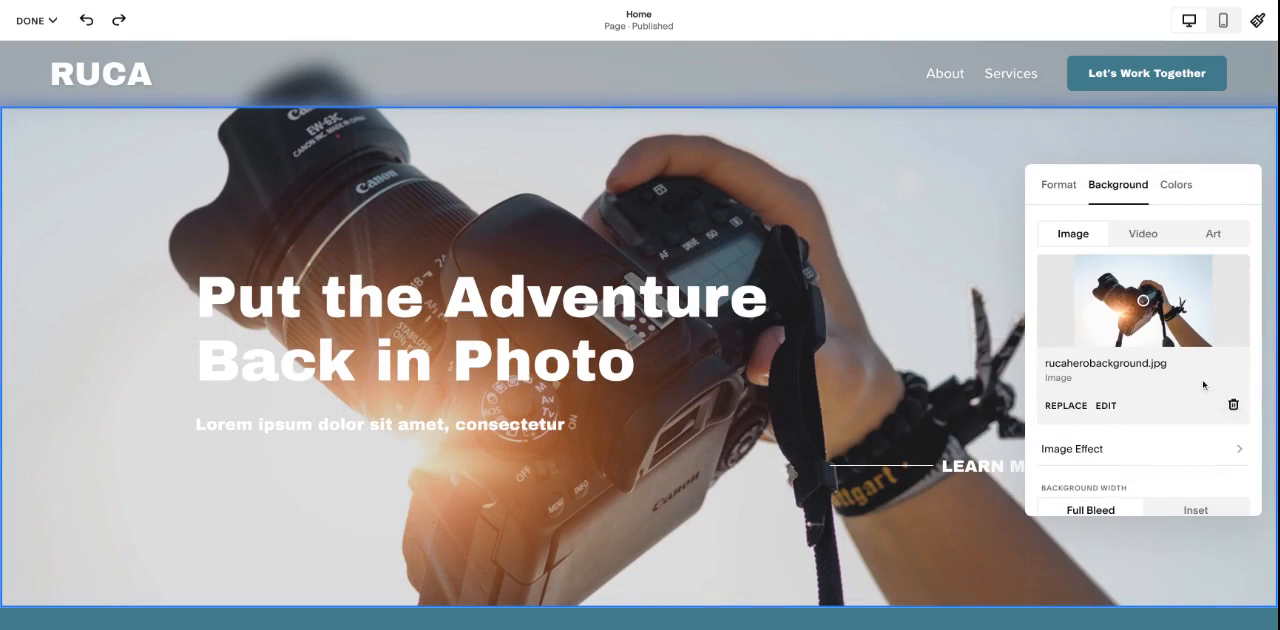
scroll(906, 148, "down", 1)
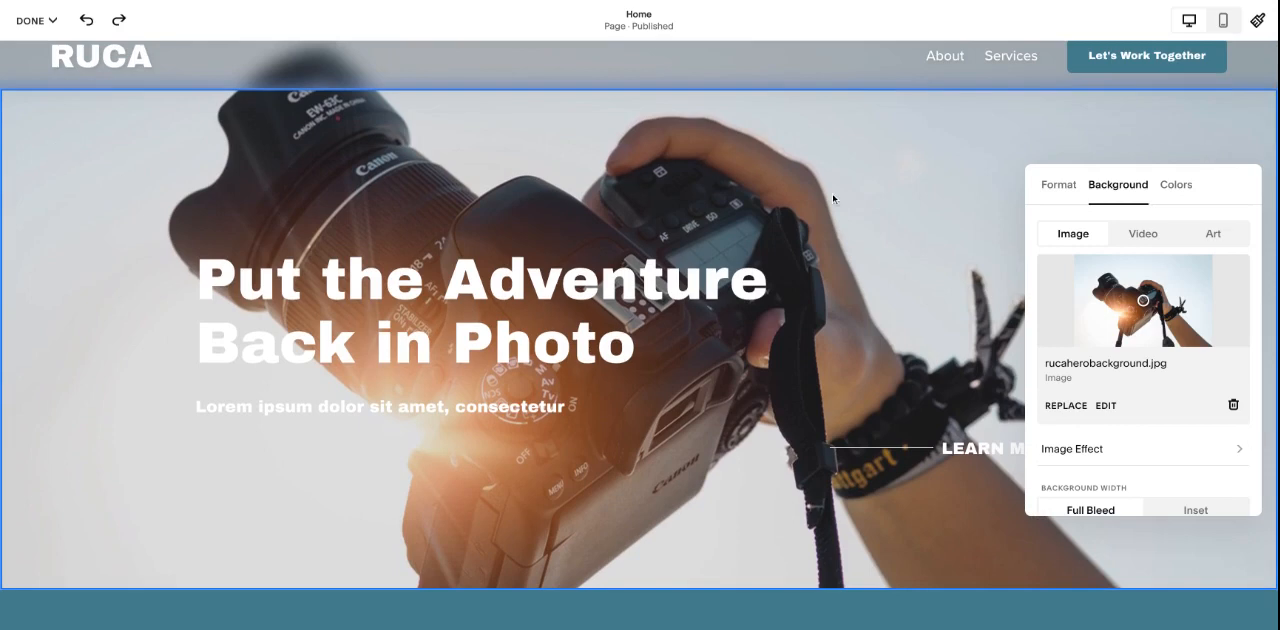
scroll(833, 199, "up", 1)
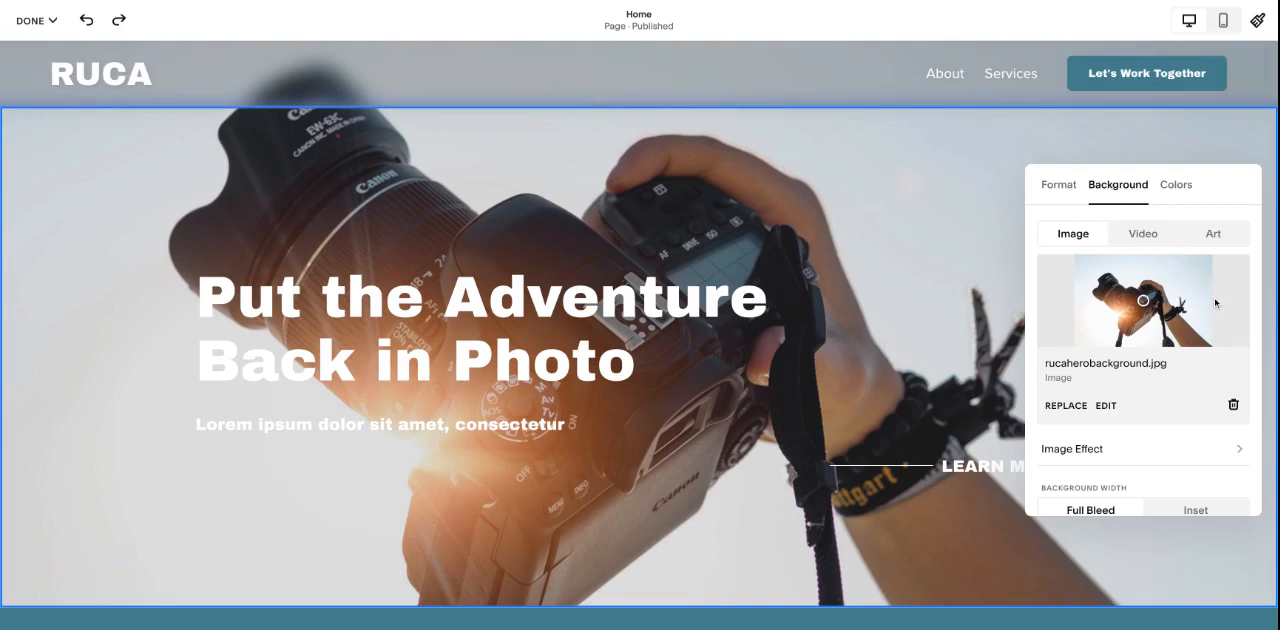
- Switch the hero background to Video and examine its source, filter and playback options without adding a video
left_click(1147, 238)
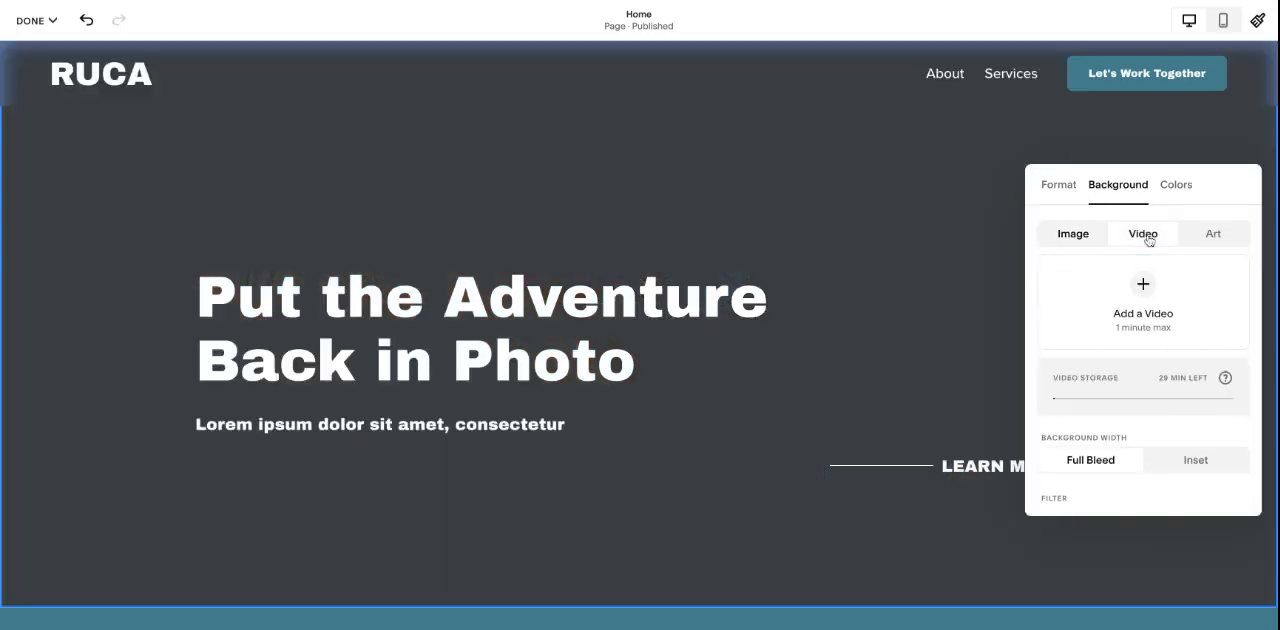
left_click(1144, 290)
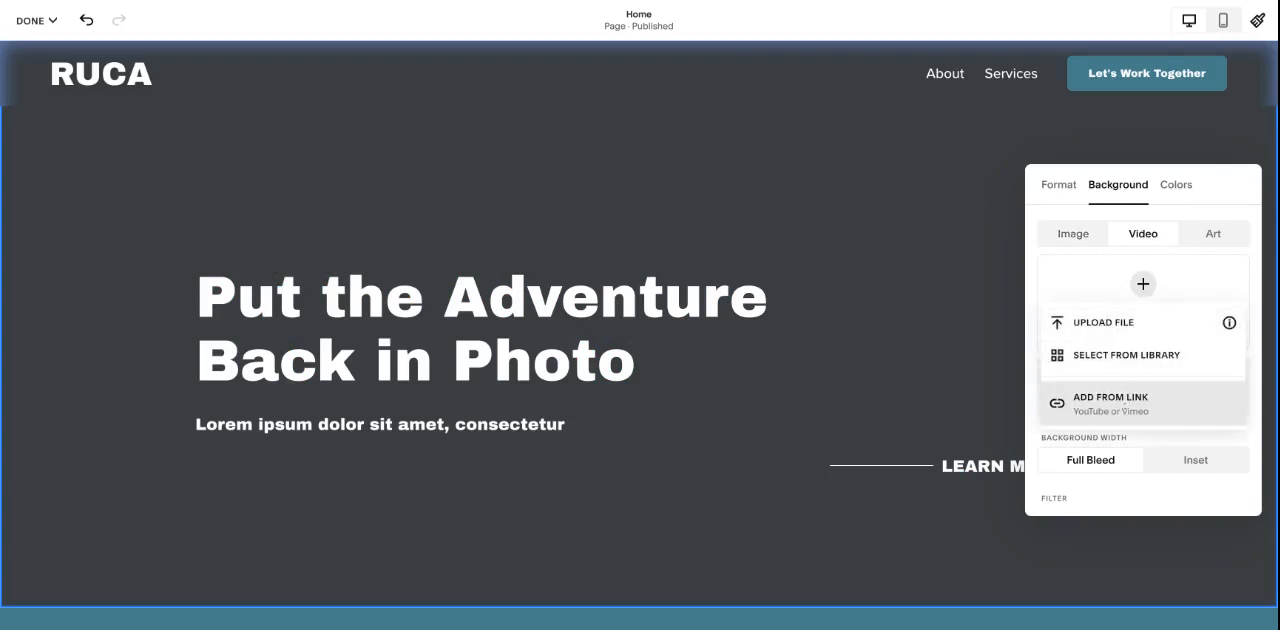
left_click(1028, 262)
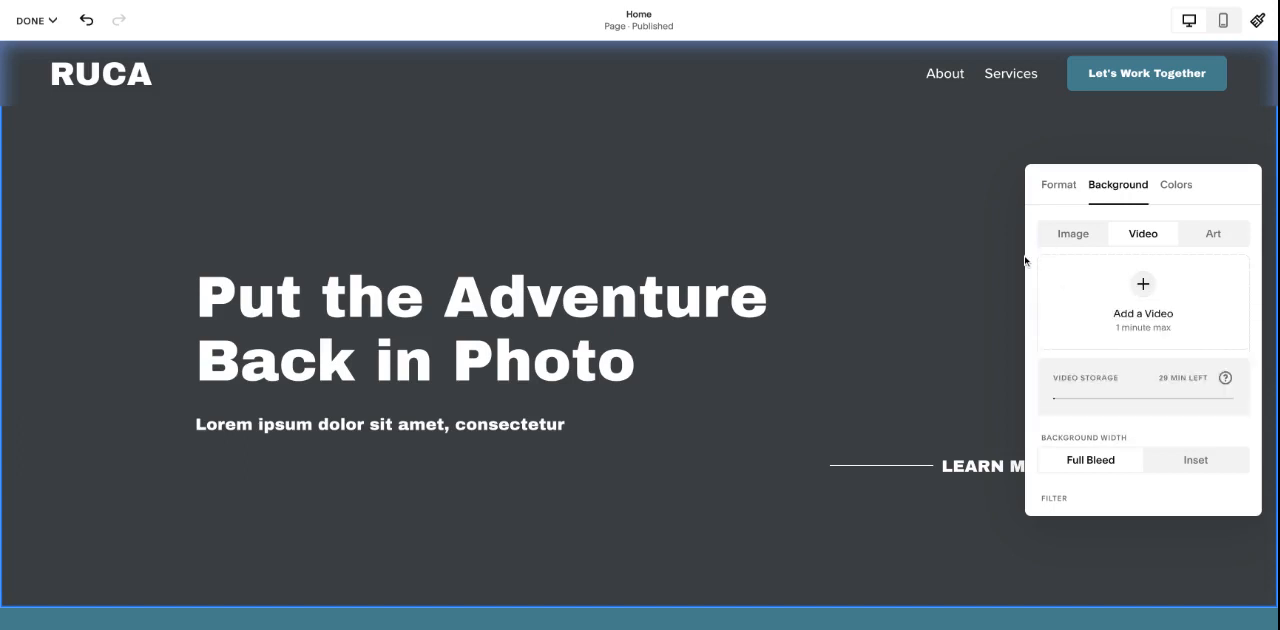
scroll(1191, 293, "down", 5)
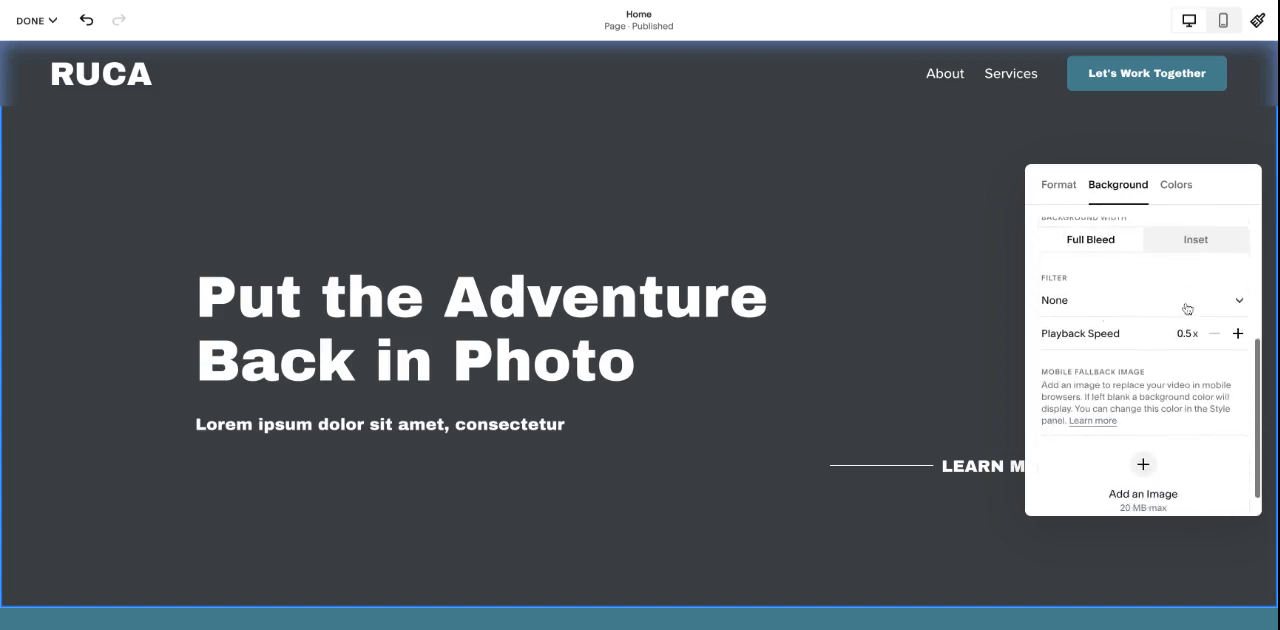
scroll(1191, 322, "up", 3)
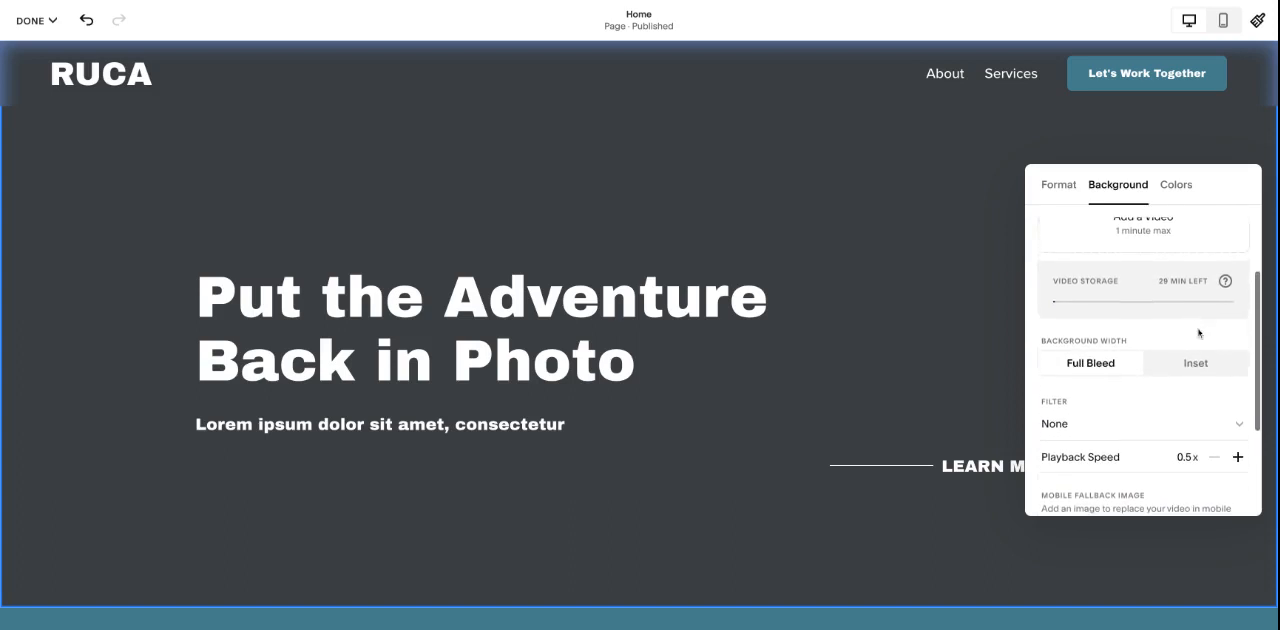
scroll(1173, 444, "up", 3)
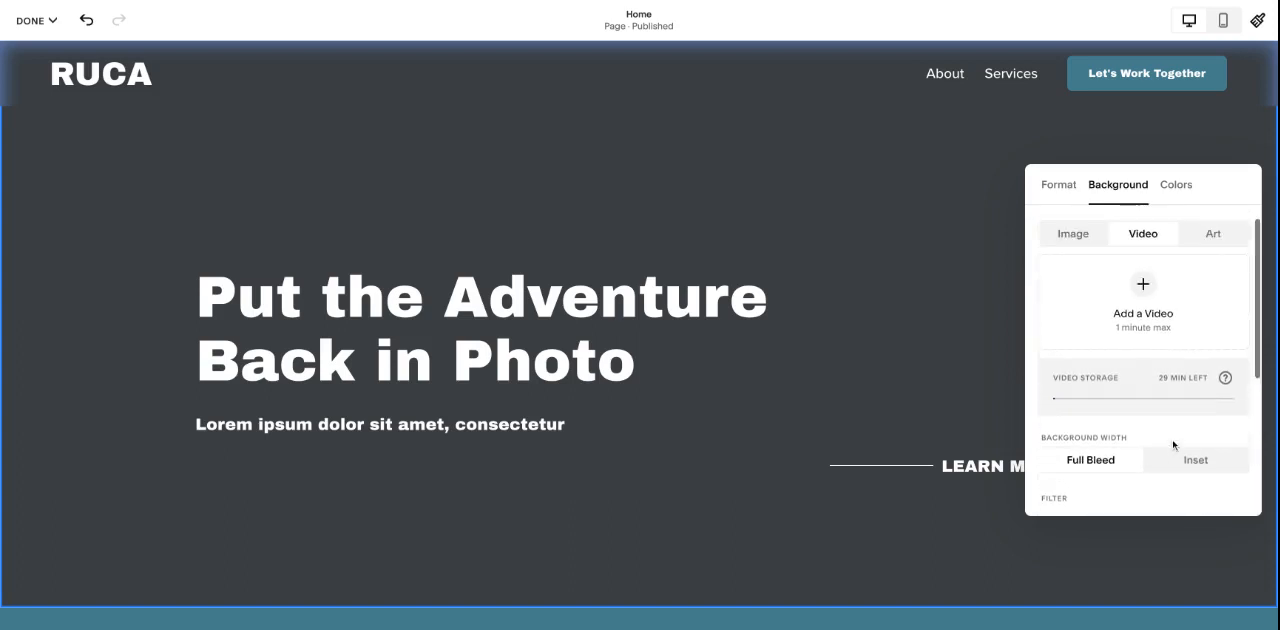
- Switch the hero background to Art and apply the layered wave pattern
left_click(1212, 240)
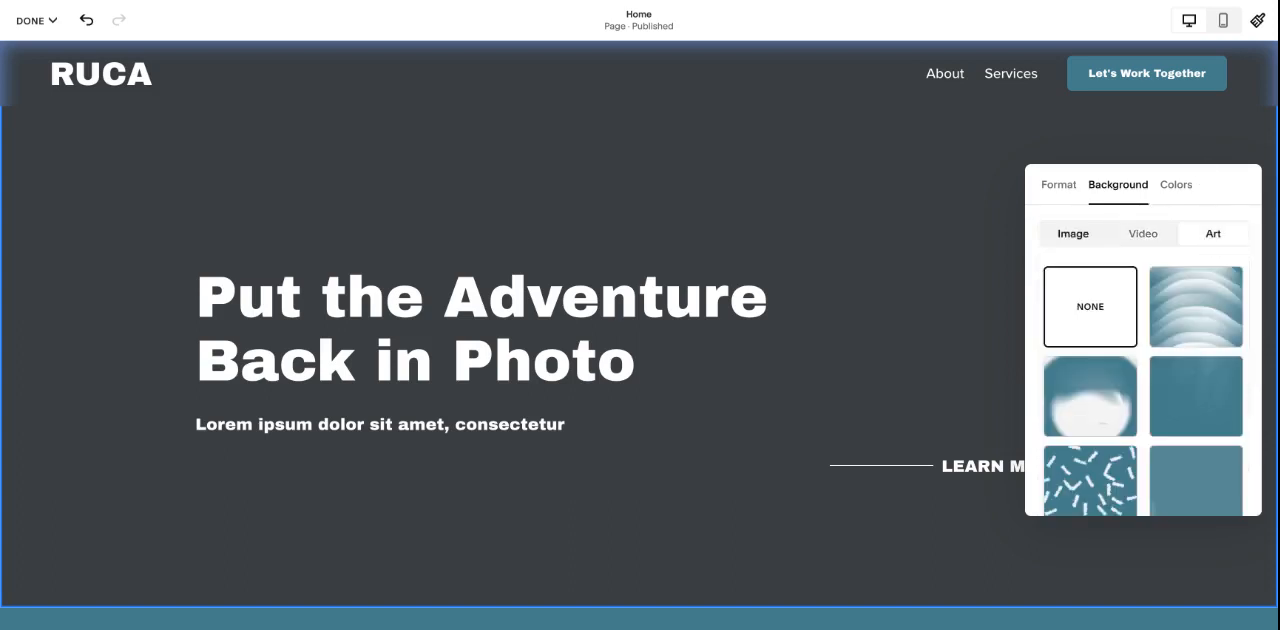
left_click(1192, 321)
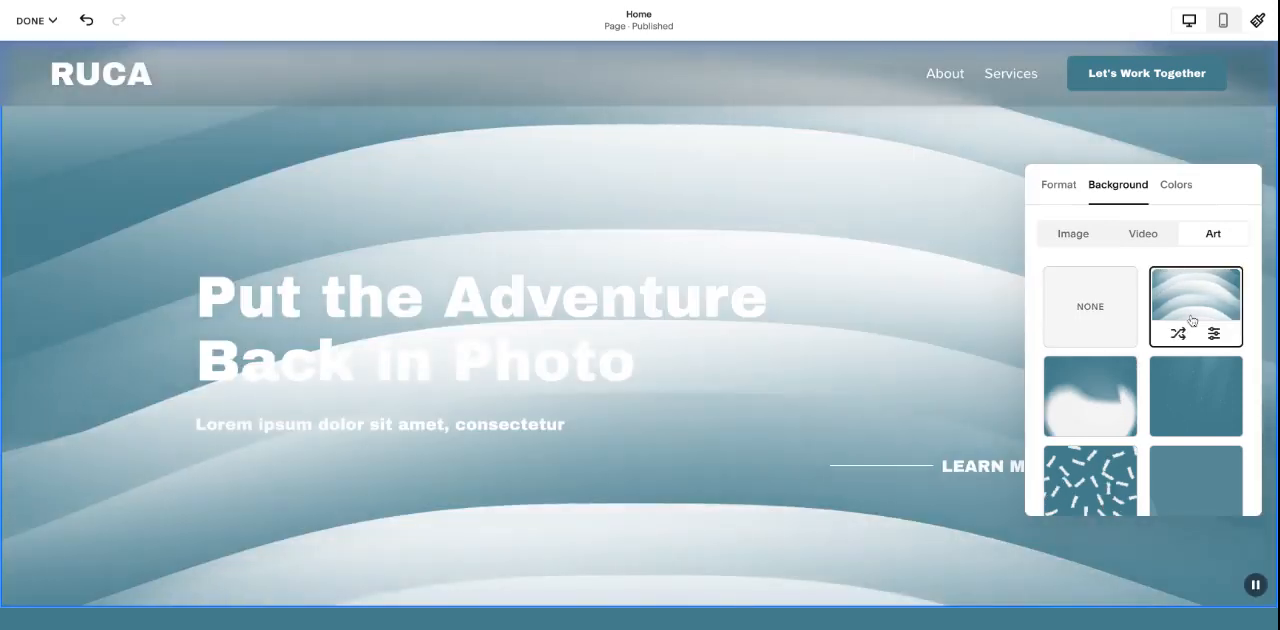
scroll(1192, 321, "down", 3)
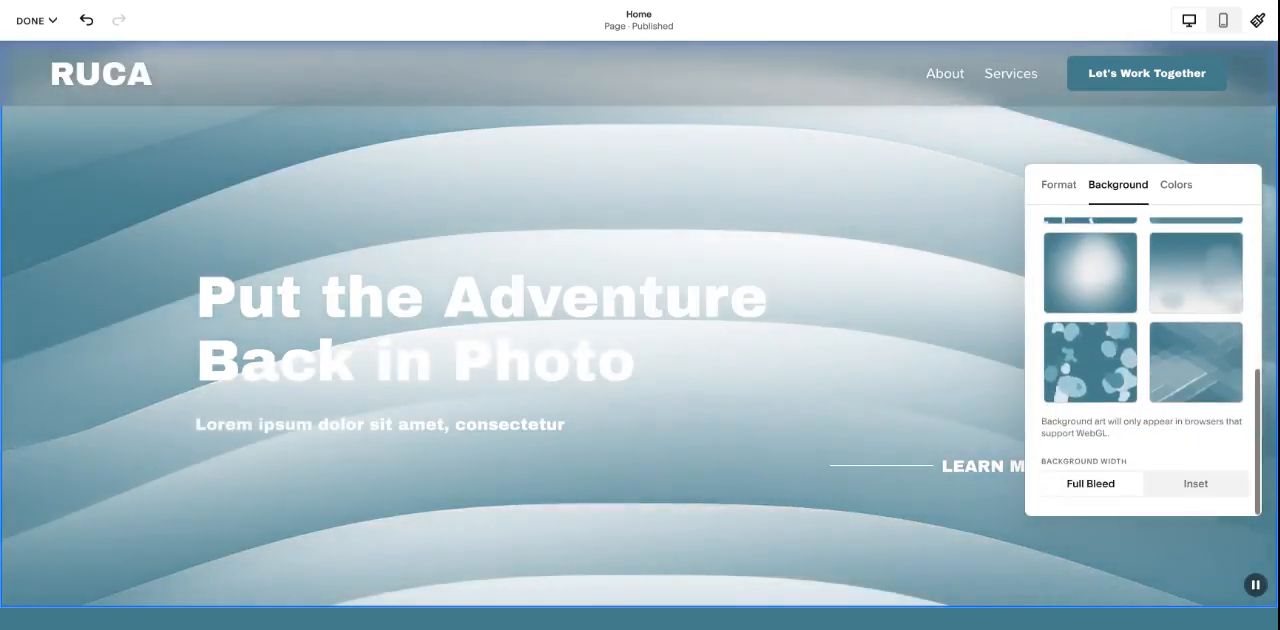
scroll(1200, 330, "up", 5)
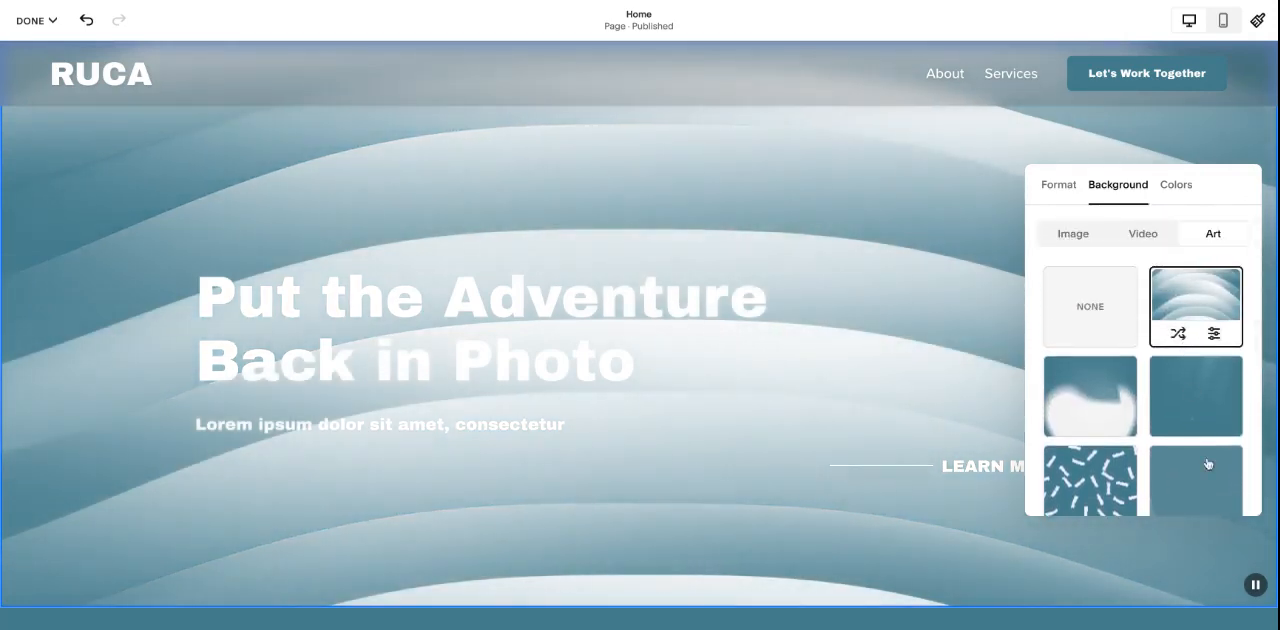
- Check the wave art's color, shape, motion and texture settings, and shuffle its design
left_click(1213, 333)
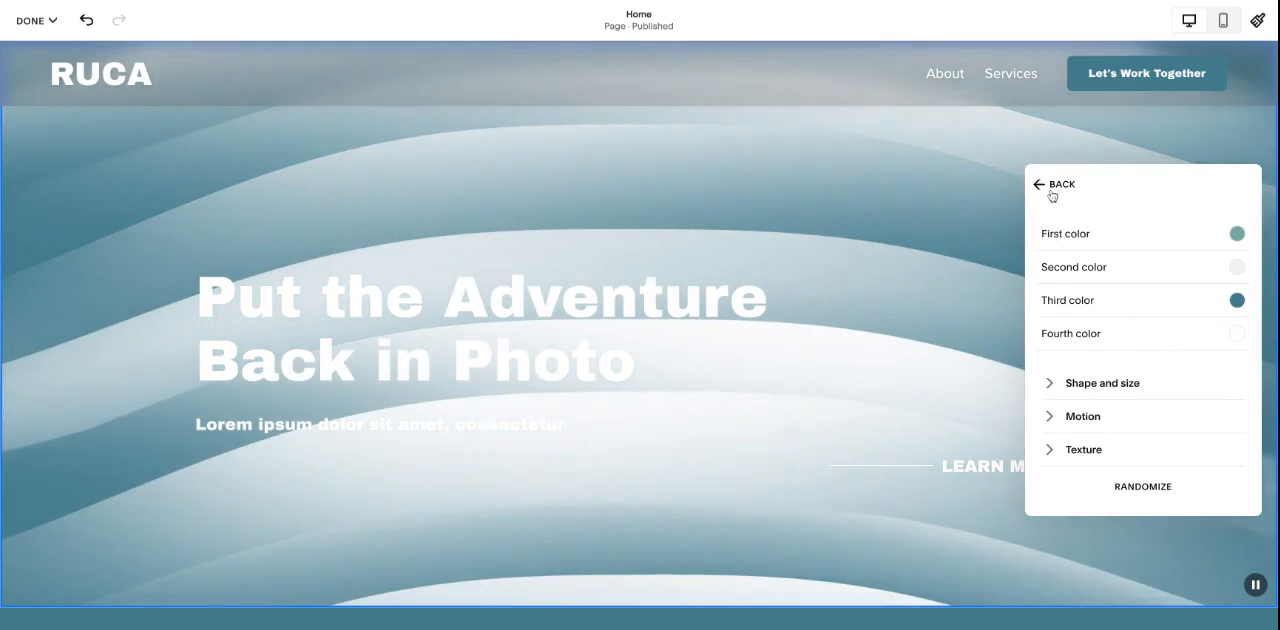
left_click(1055, 188)
left_click(1178, 334)
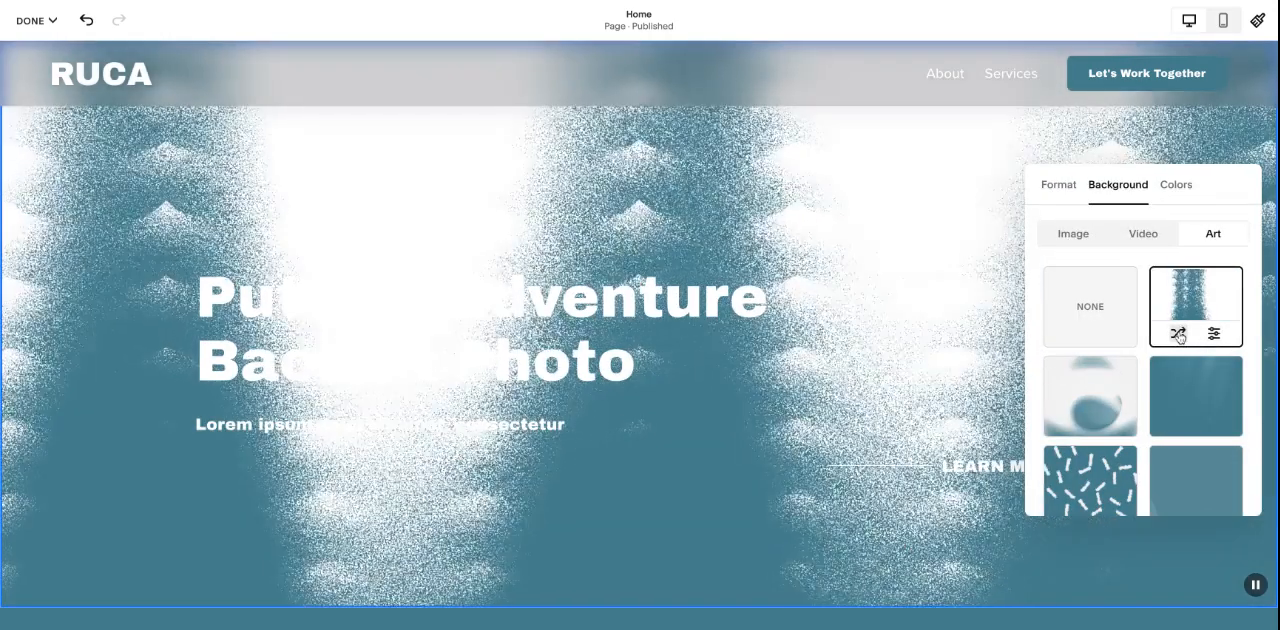
- Shuffle the hero section's wave art background design several more times
left_click(1178, 334)
left_click(1178, 334)
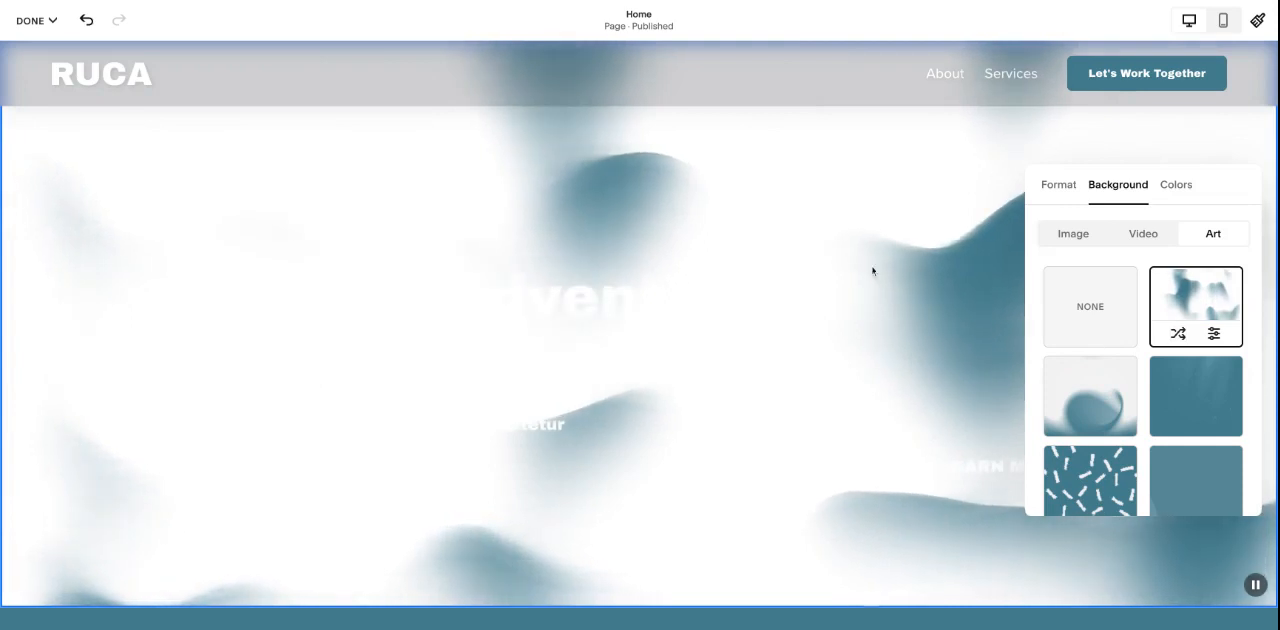
scroll(874, 274, "down", 2)
scroll(903, 274, "up", 2)
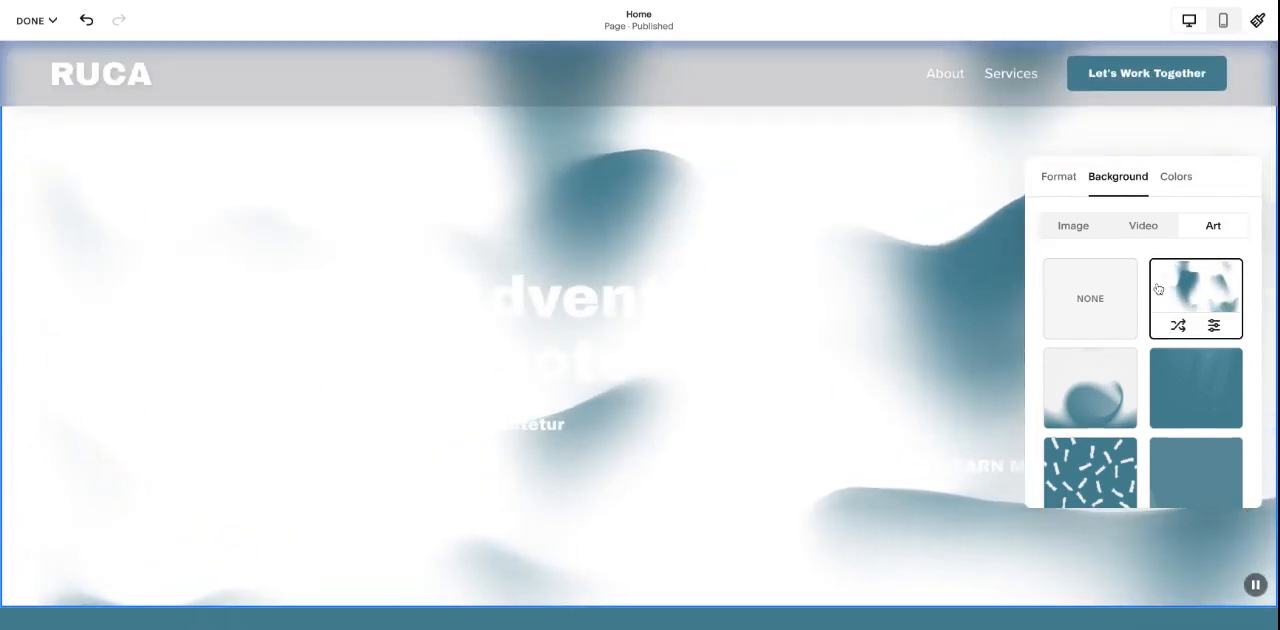
- Undo the last hero background change and check the section's format settings
left_click(85, 21)
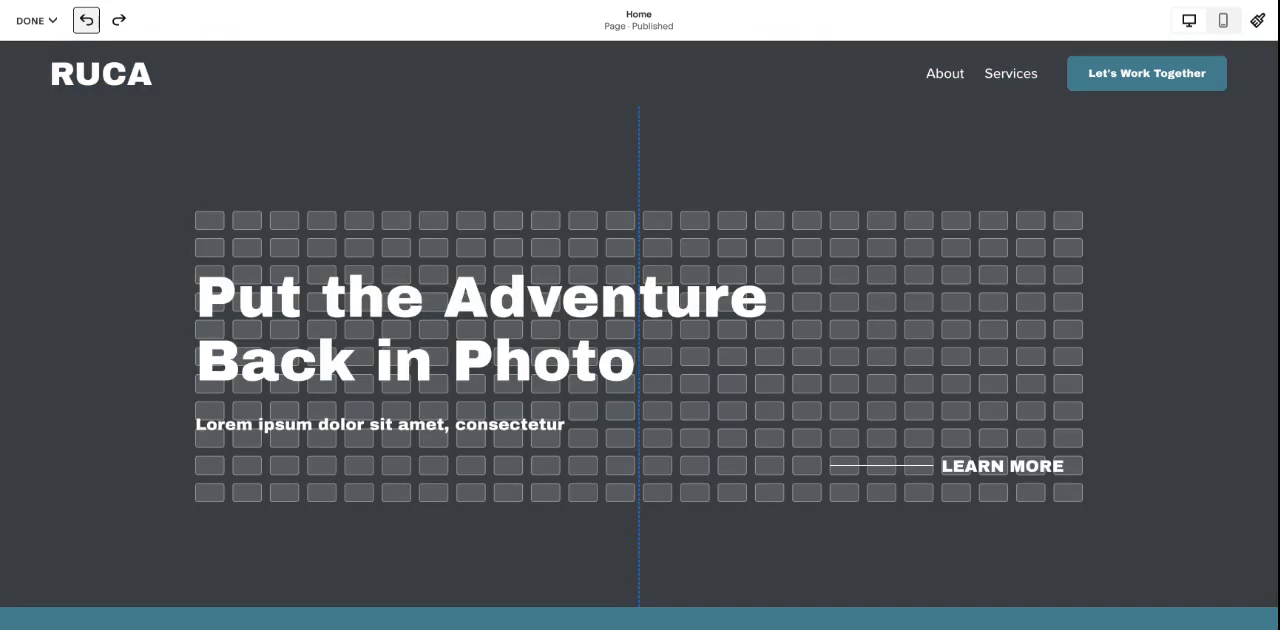
left_click(1198, 145)
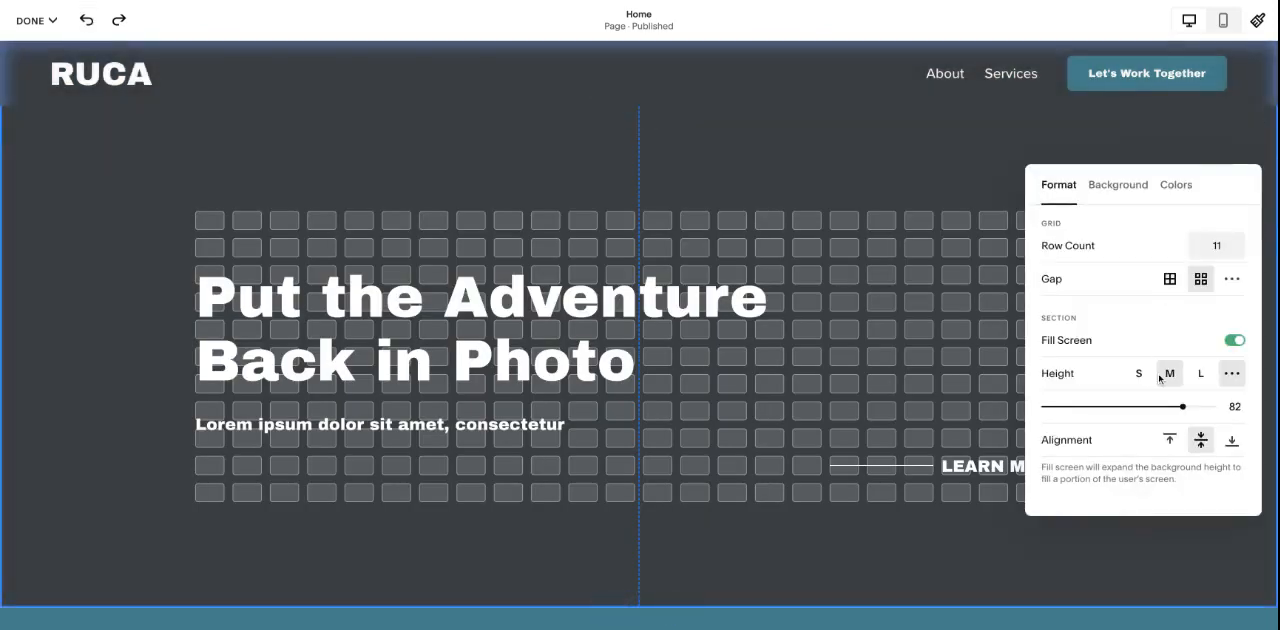
key("Escape")
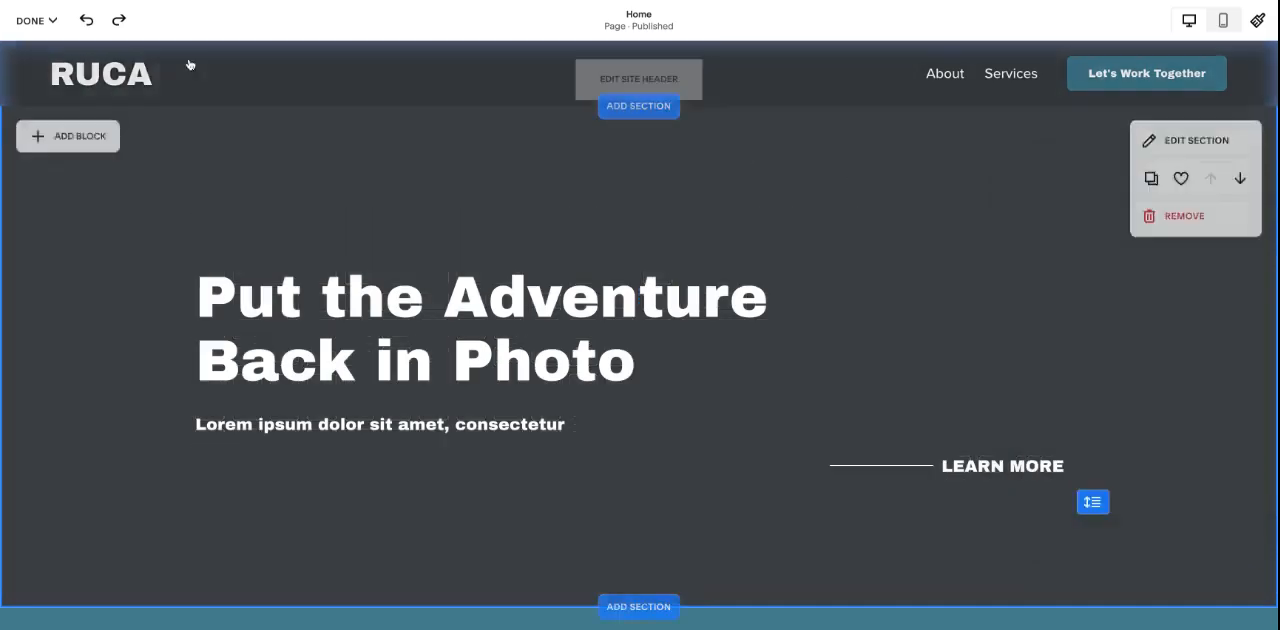
- Exit the page editor discarding the unsaved changes, and reopen the Home page for editing
left_click(36, 20)
left_click(56, 87)
left_click(240, 130)
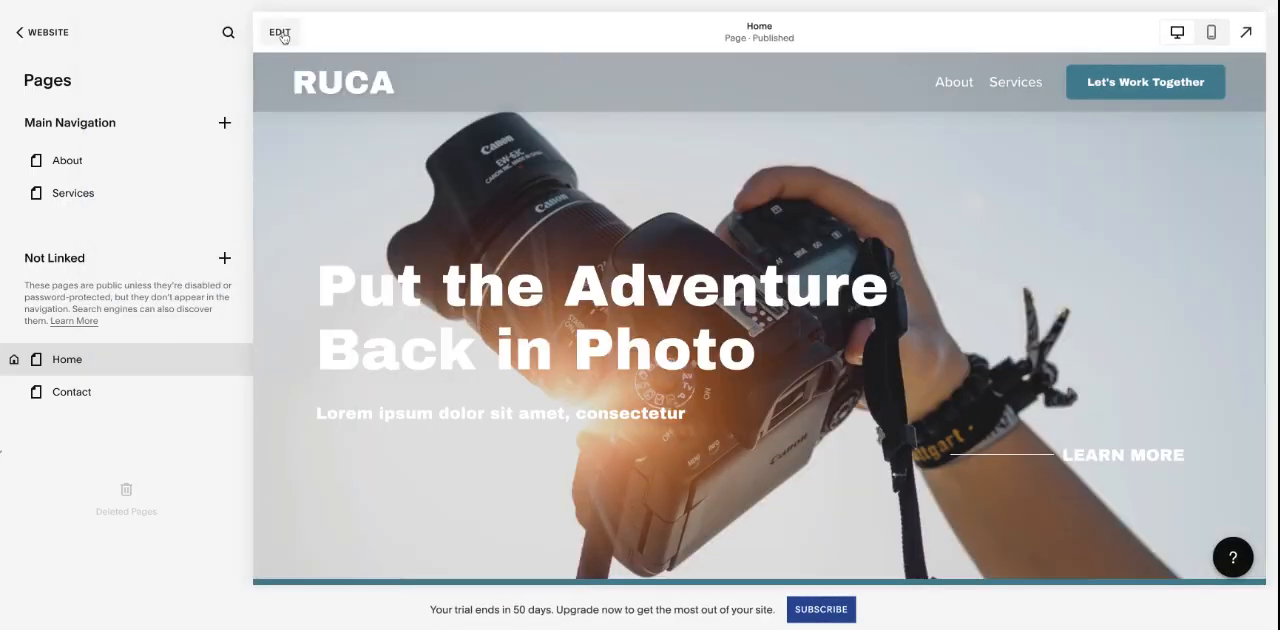
left_click(280, 33)
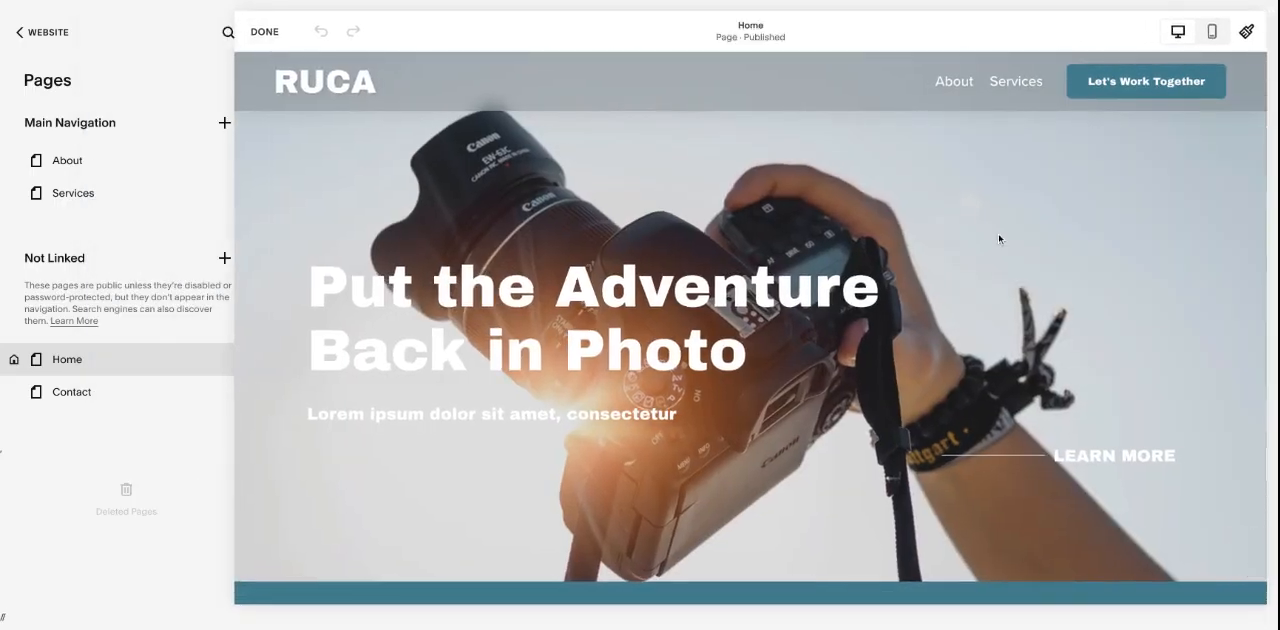
scroll(998, 235, "down", 3)
scroll(998, 238, "up", 3)
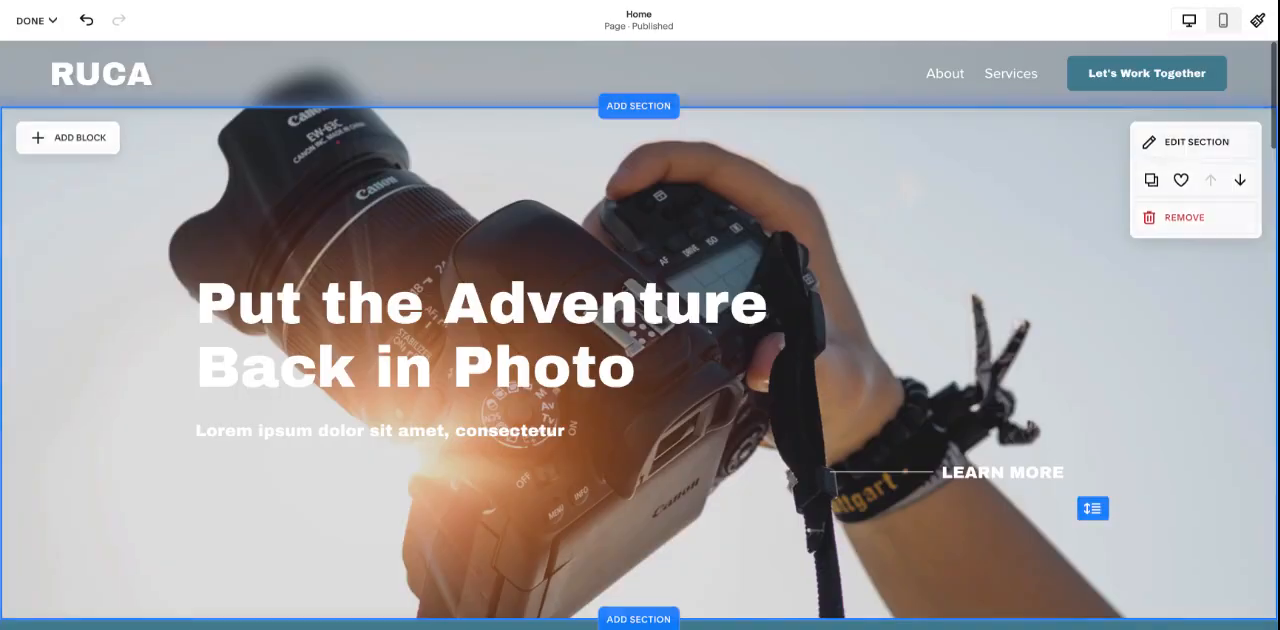
- Examine the color themes available for the hero section
left_click(1170, 148)
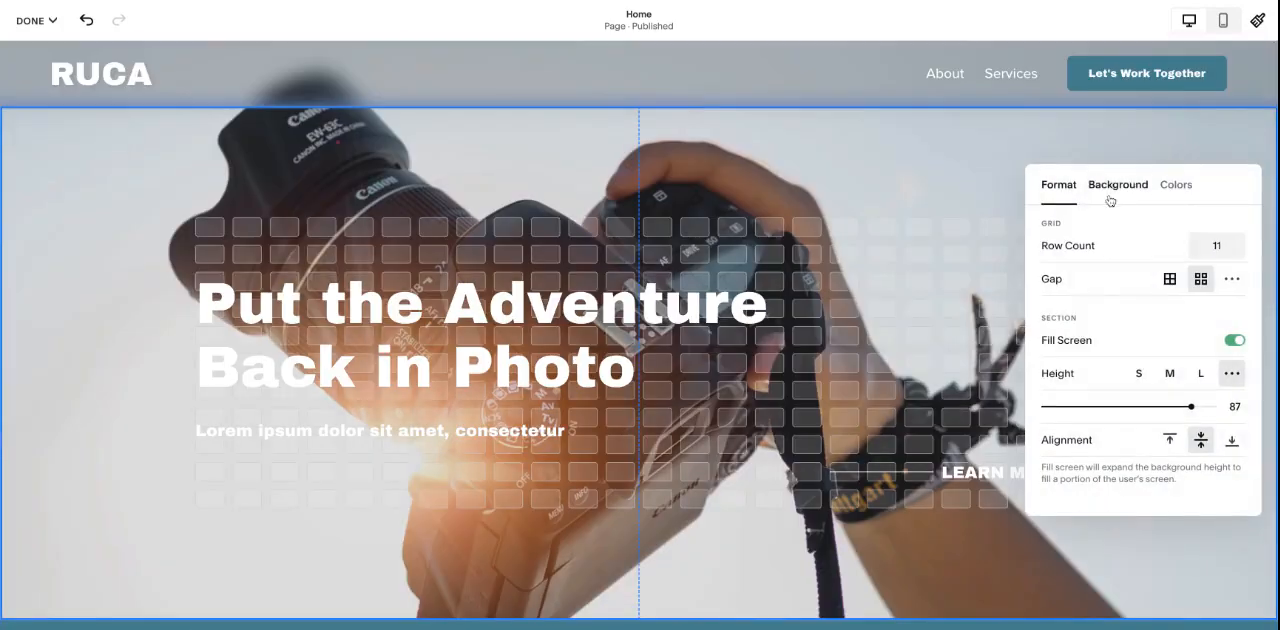
left_click(1177, 189)
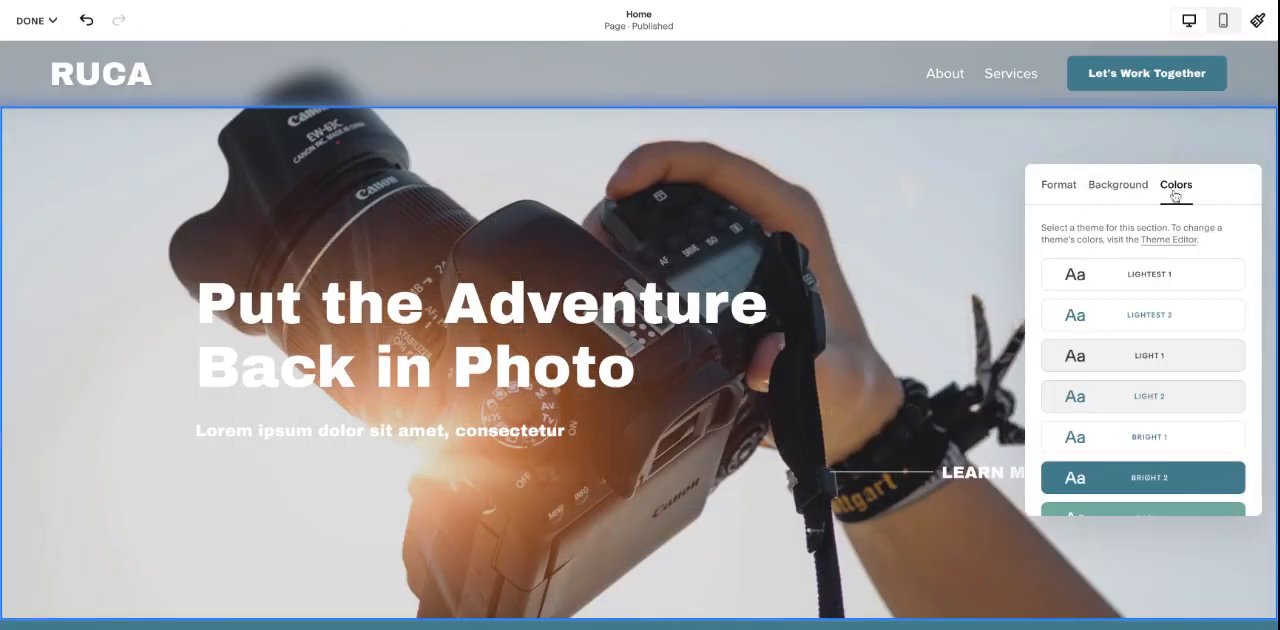
scroll(1150, 350, "down", 2)
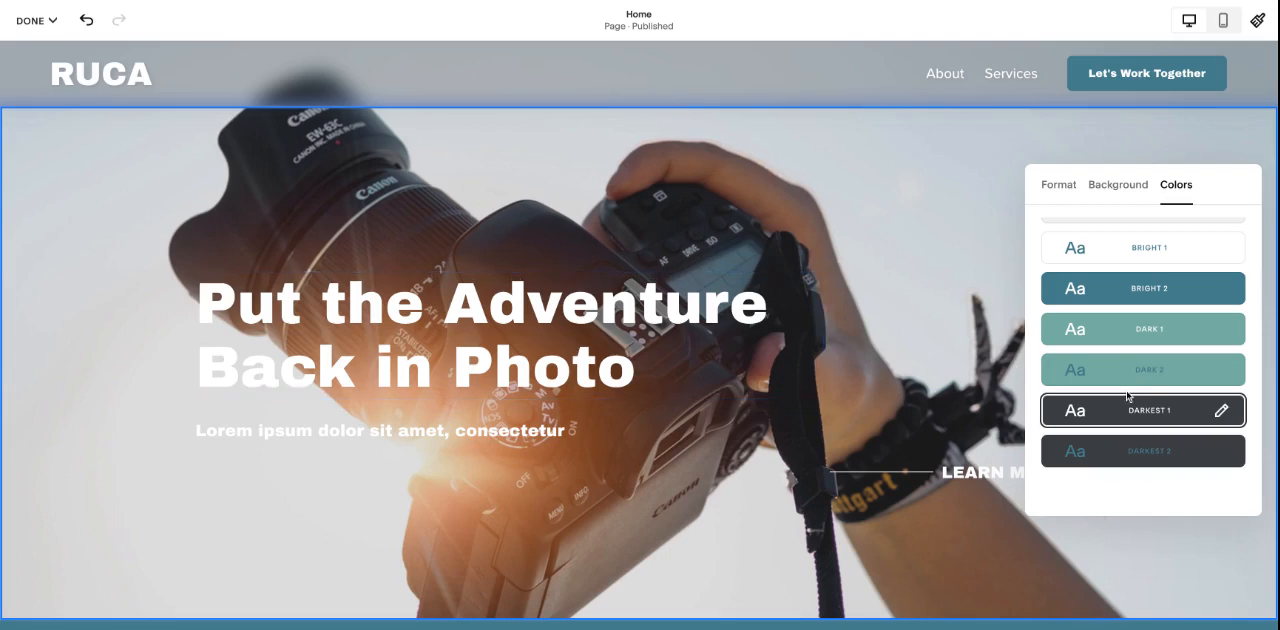
scroll(1127, 397, "up", 1)
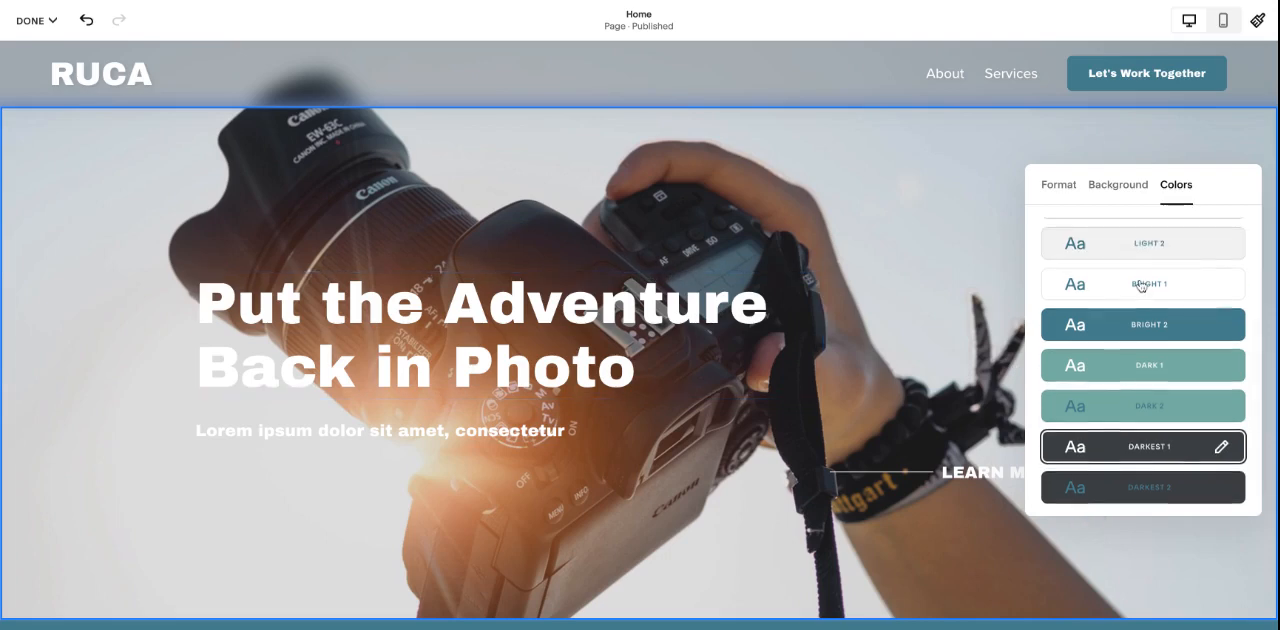
- Try the Bright 1 and Lightest 1 color themes on the hero section and compare with the sections below
left_click(1140, 285)
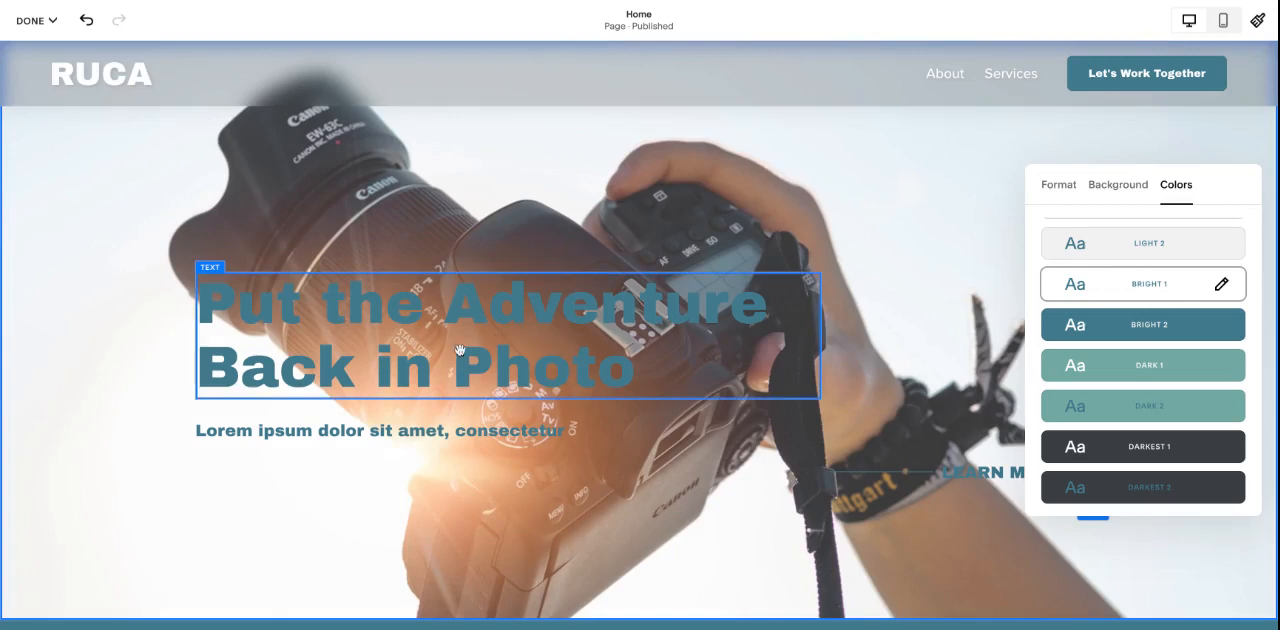
scroll(1183, 424, "up", 2)
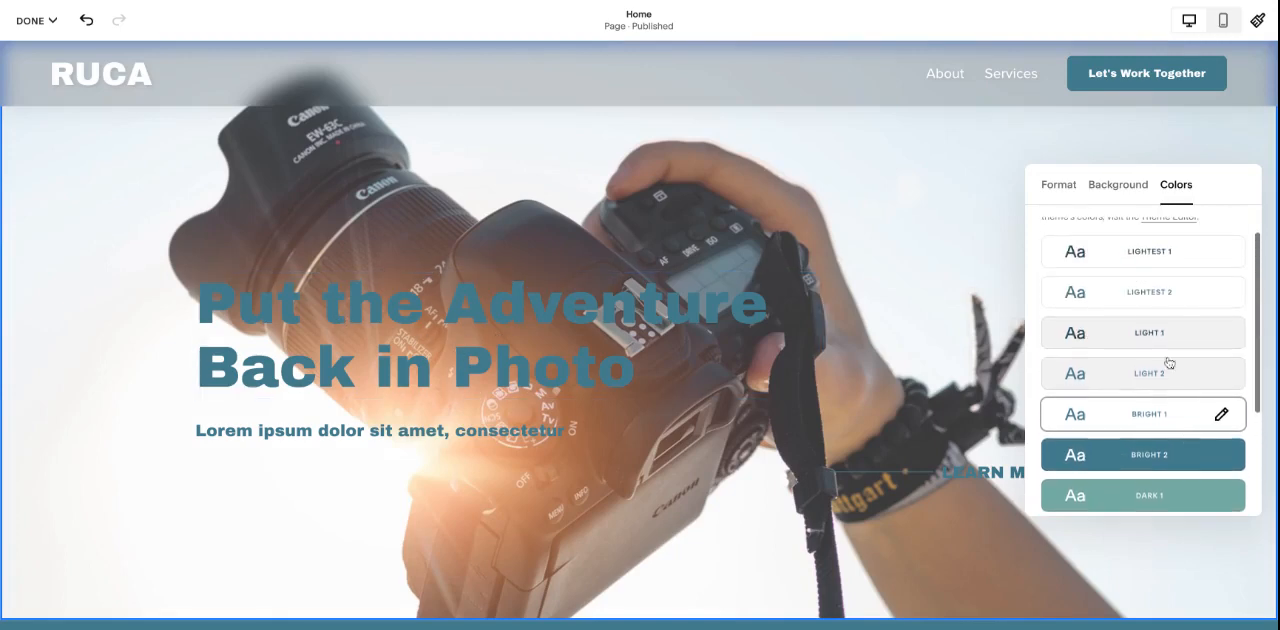
left_click(1149, 254)
scroll(921, 199, "down", 10)
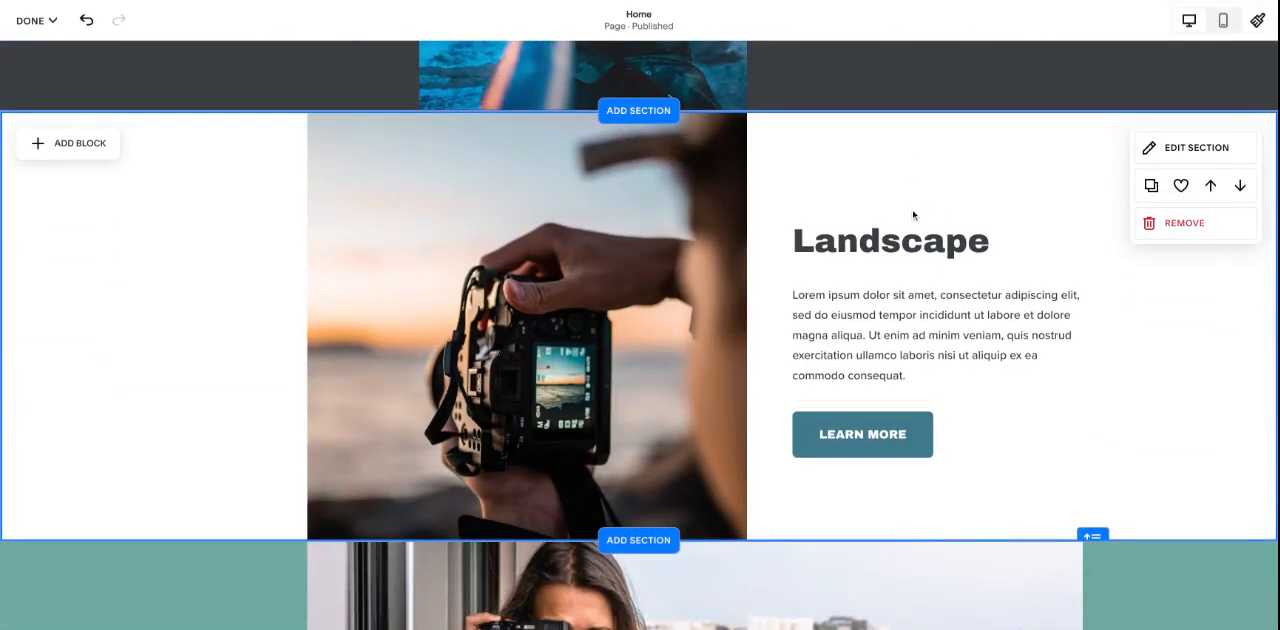
scroll(888, 252, "up", 10)
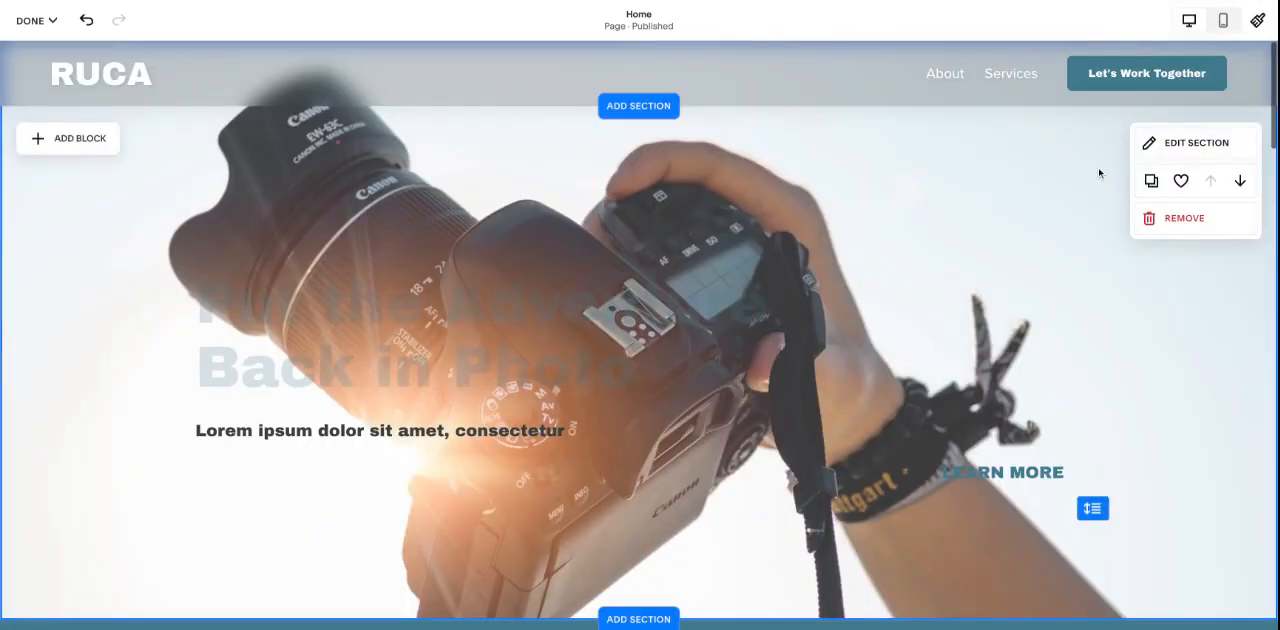
- Apply the Darkest 1 color theme to the hero section
left_click(1178, 140)
left_click(1172, 185)
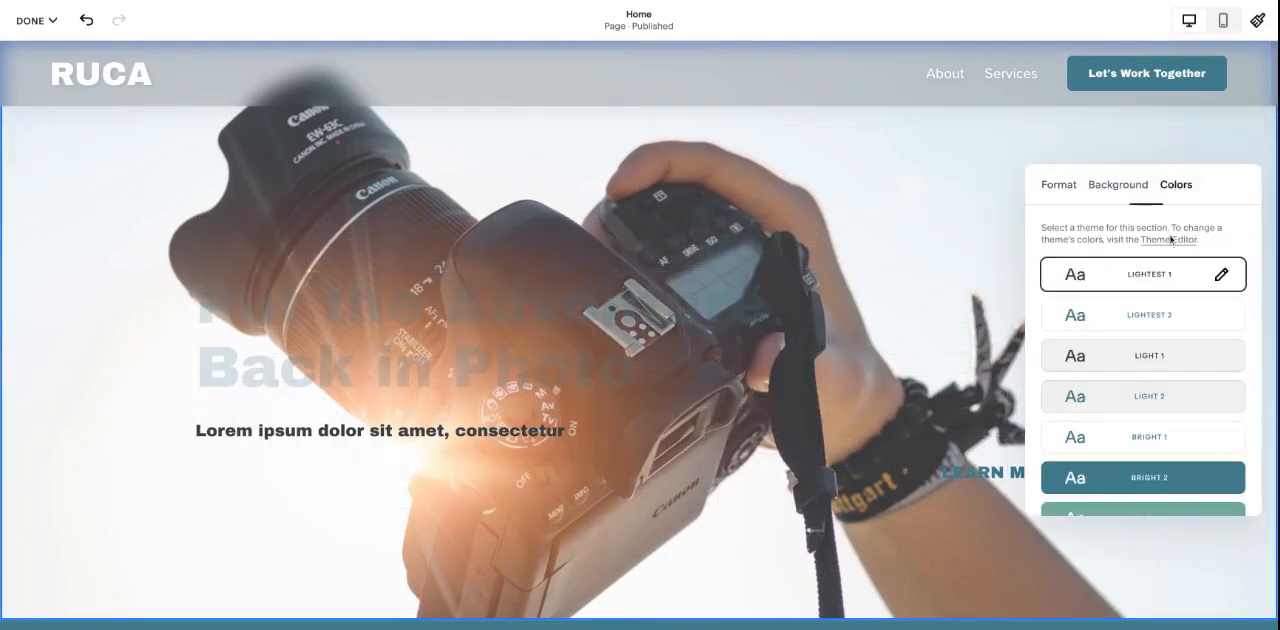
scroll(1166, 361, "down", 3)
left_click(1155, 408)
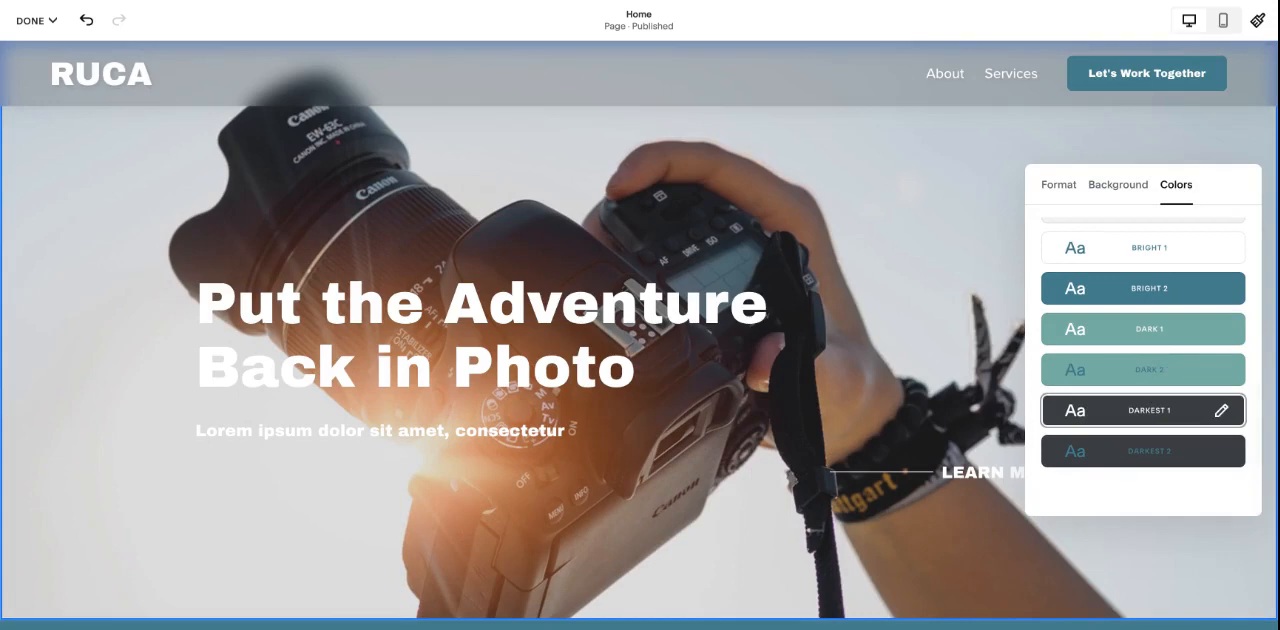
left_click(929, 200)
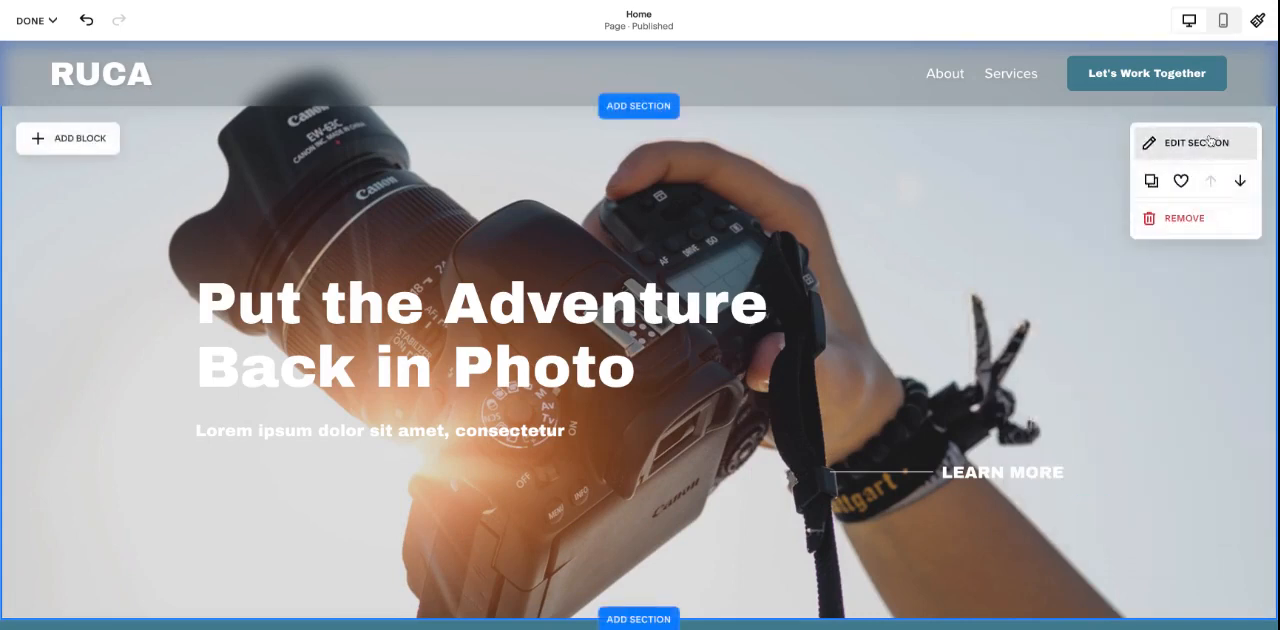
- Remove the hero background image's overlay to compare, and set its overlay opacity to 12%
left_click(1176, 139)
left_click(1118, 184)
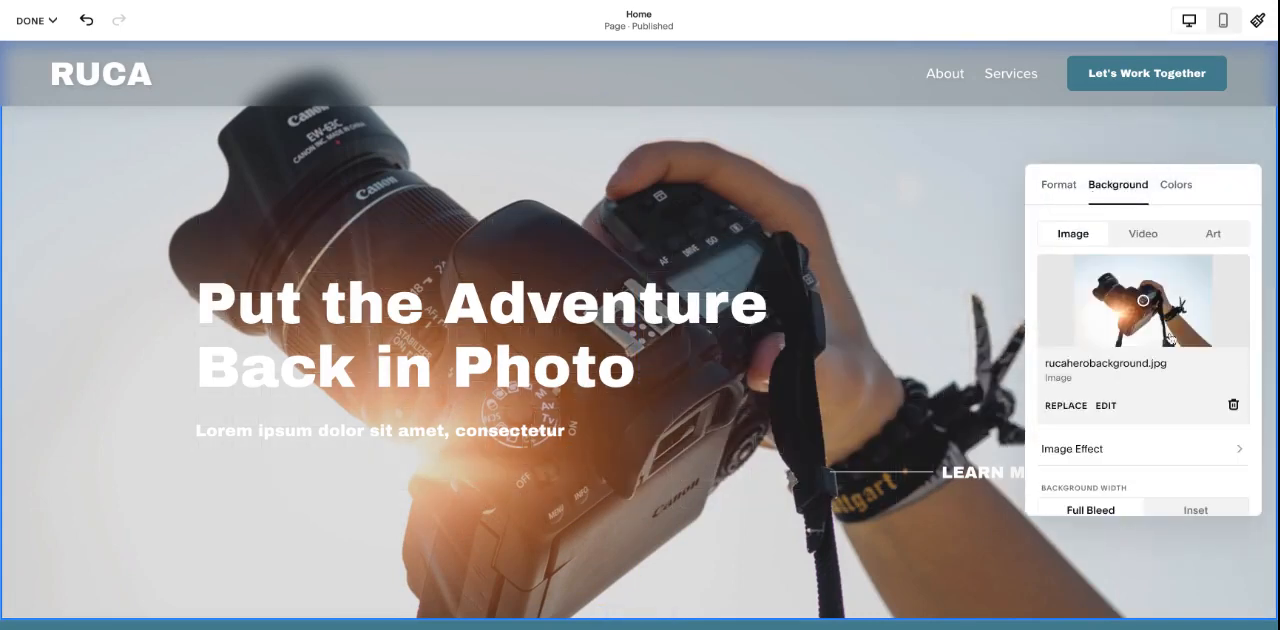
scroll(1195, 330, "down", 2)
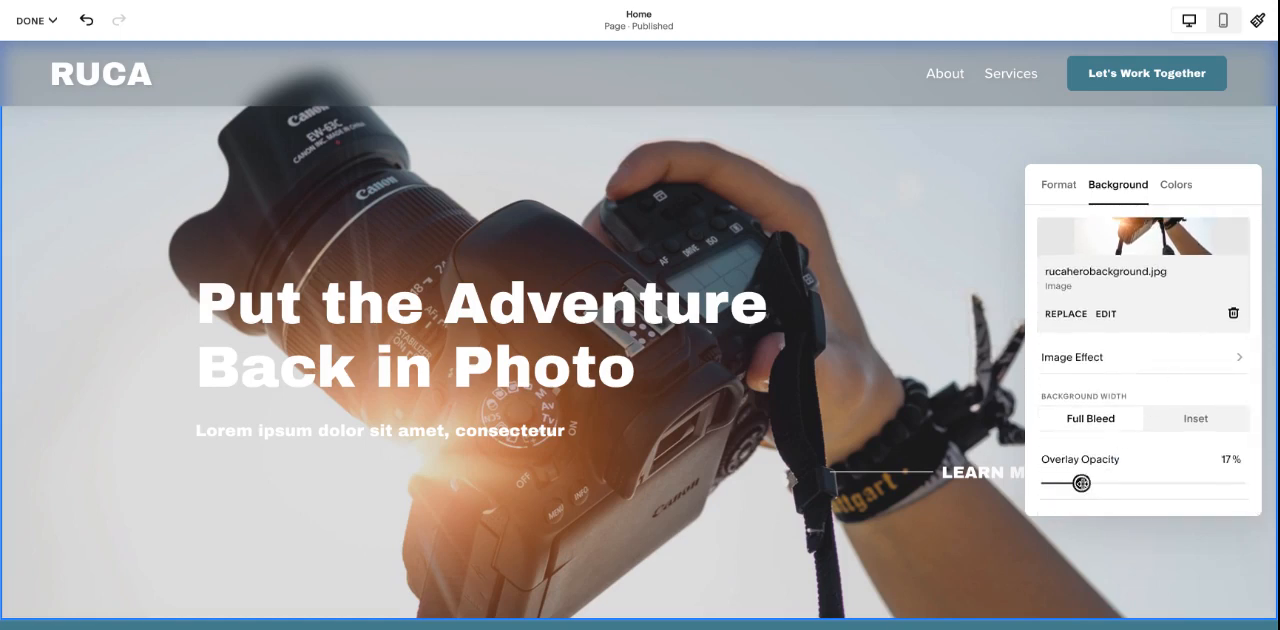
left_click_drag(1081, 483, 1044, 483)
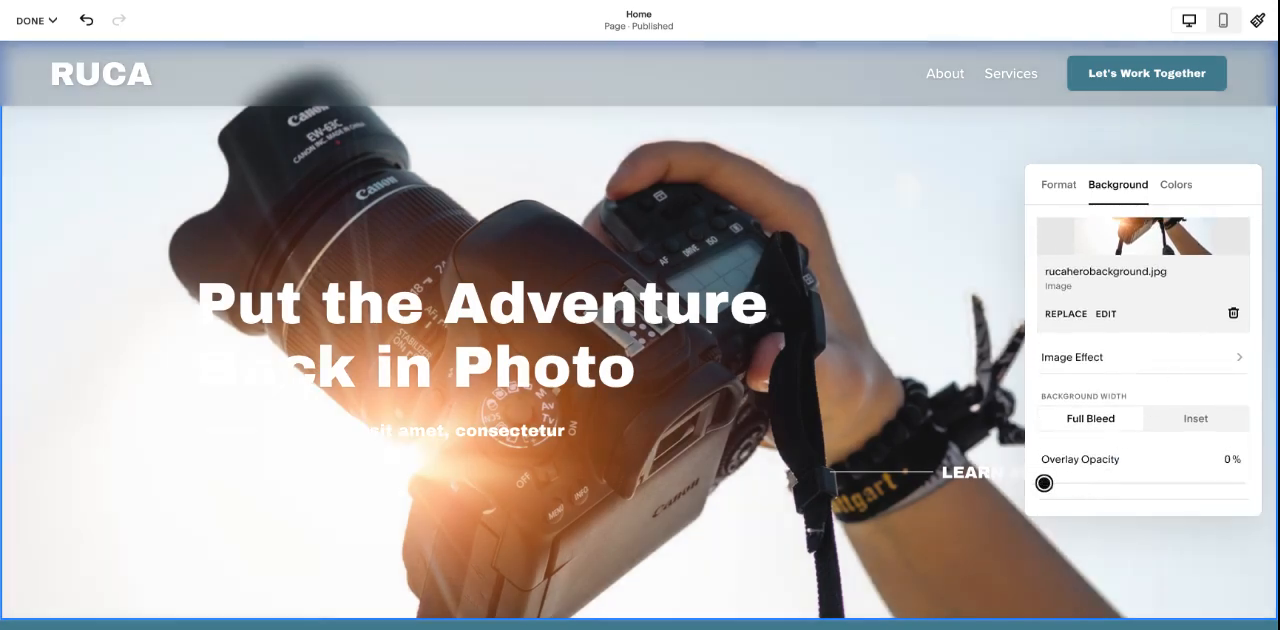
left_click_drag(1044, 483, 1070, 483)
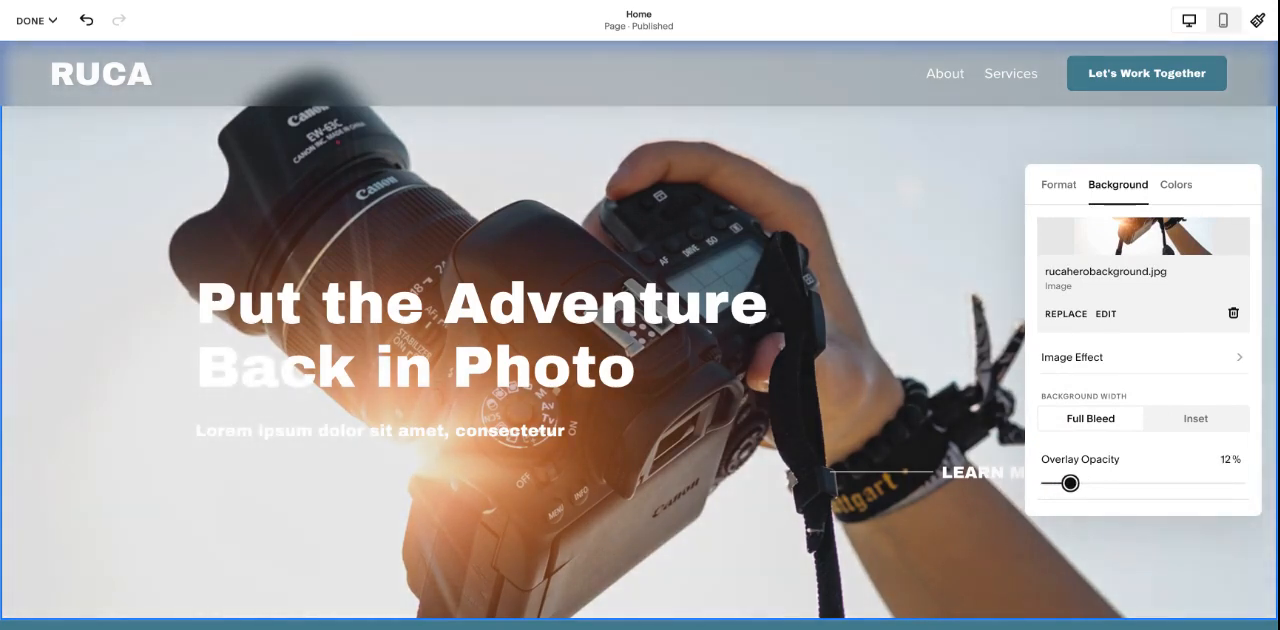
- Try the Dark 1 and Light 1 color themes on the About Us section, and return it to Bright 2
scroll(1092, 155, "down", 5)
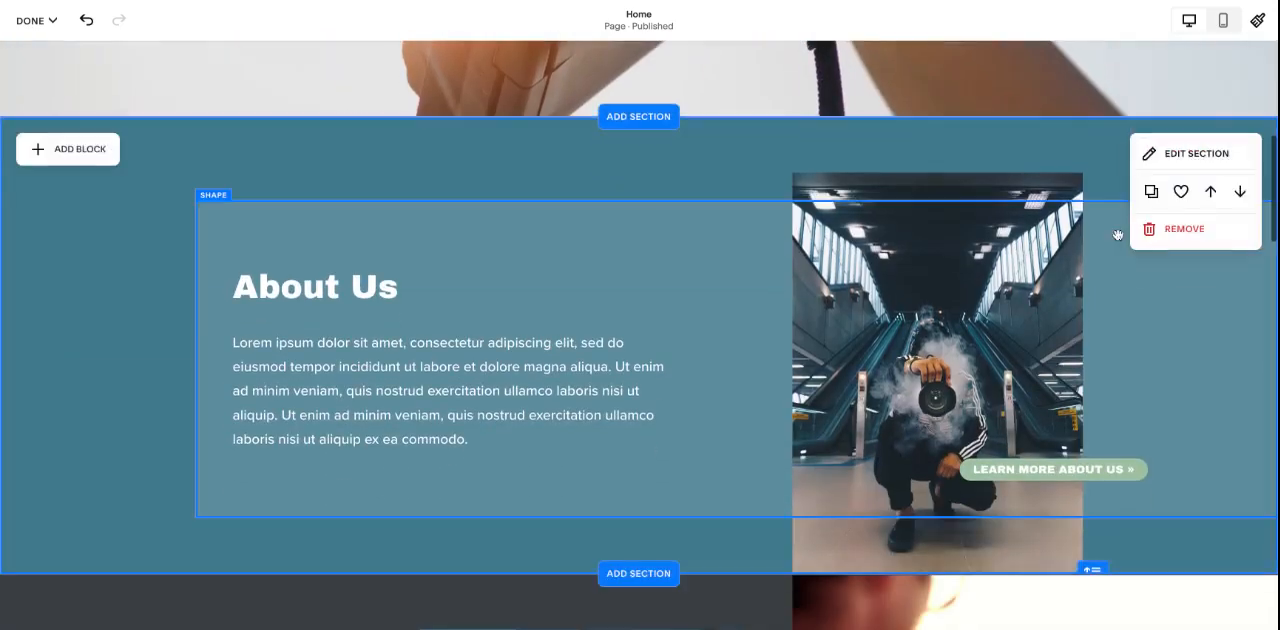
left_click(1192, 153)
left_click(1176, 195)
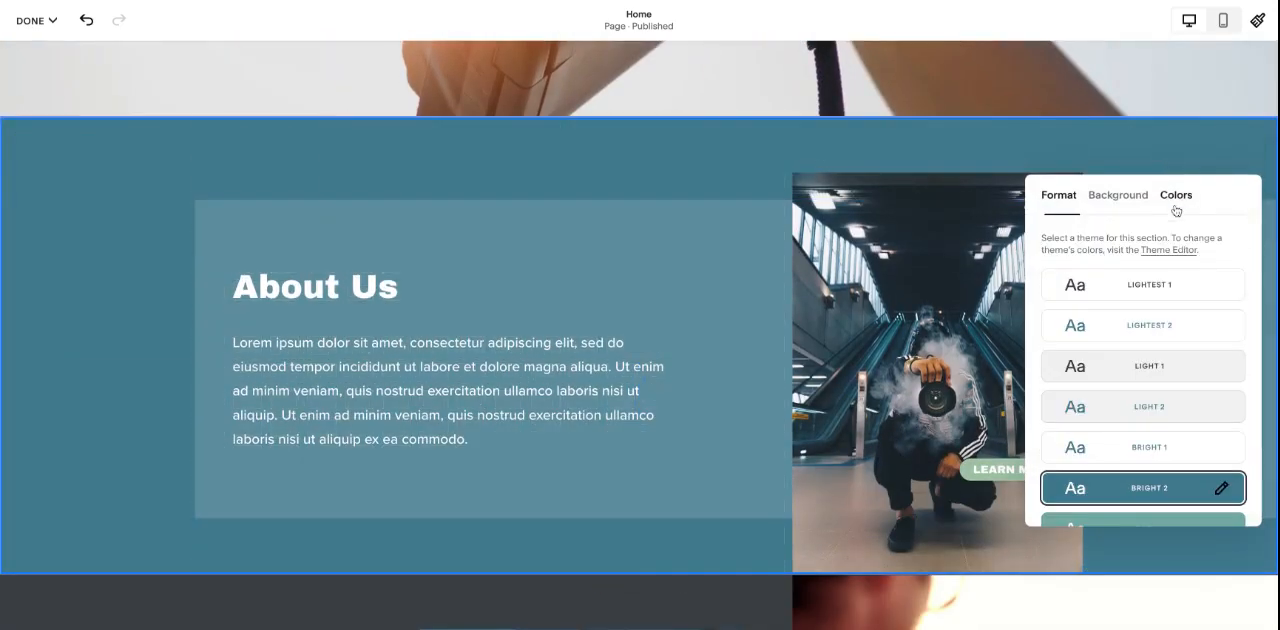
scroll(717, 177, "down", 1)
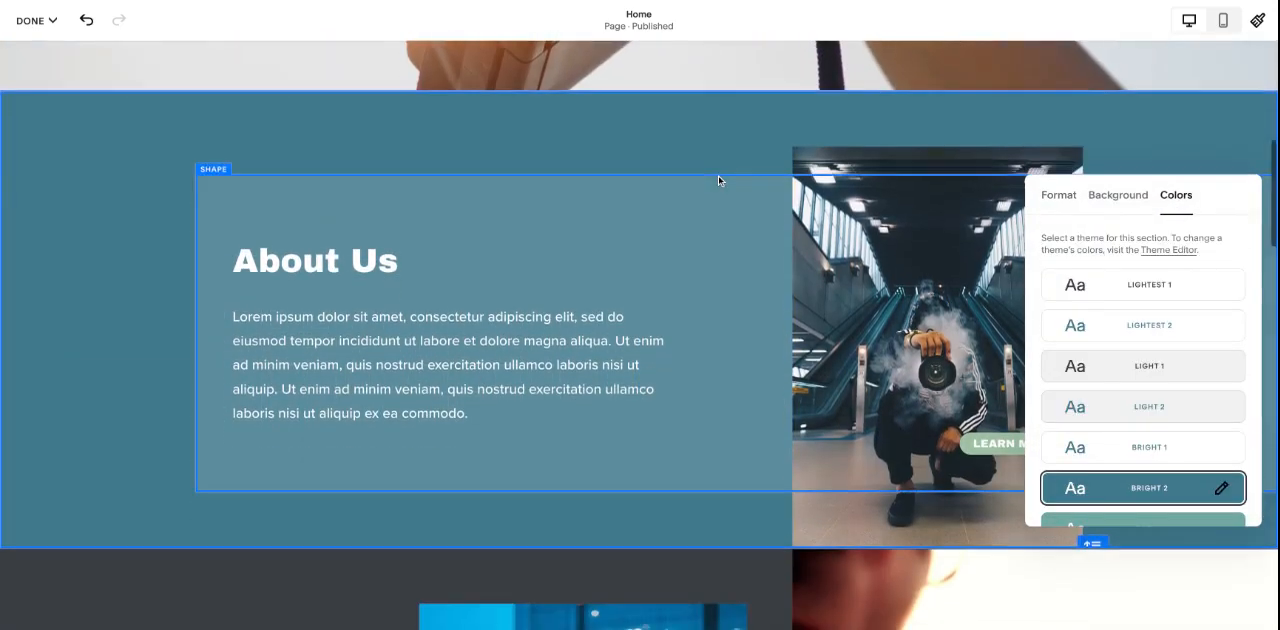
scroll(1102, 512, "down", 1)
left_click(1114, 474)
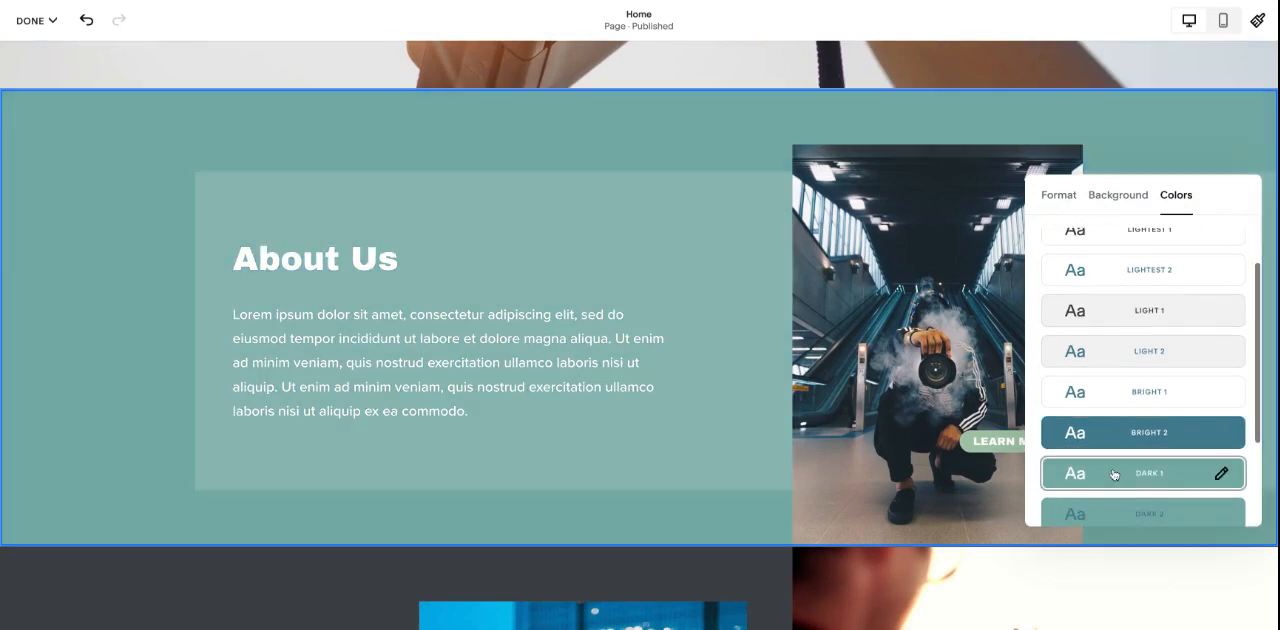
left_click(1134, 318)
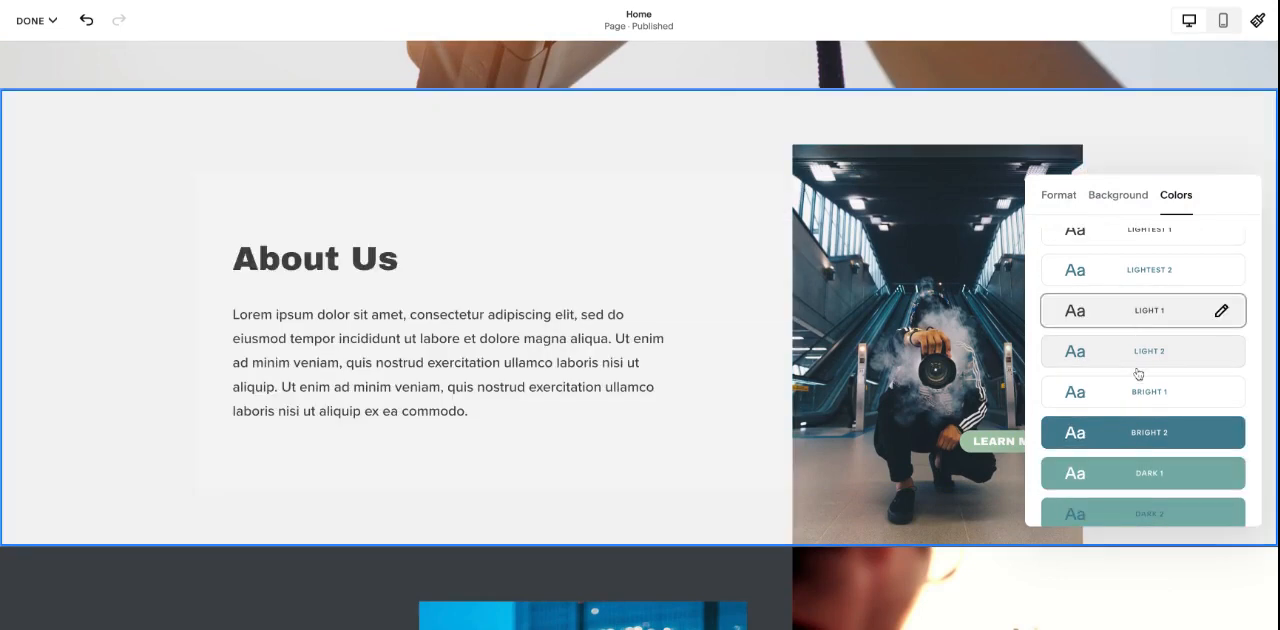
left_click(1141, 431)
left_click(600, 115)
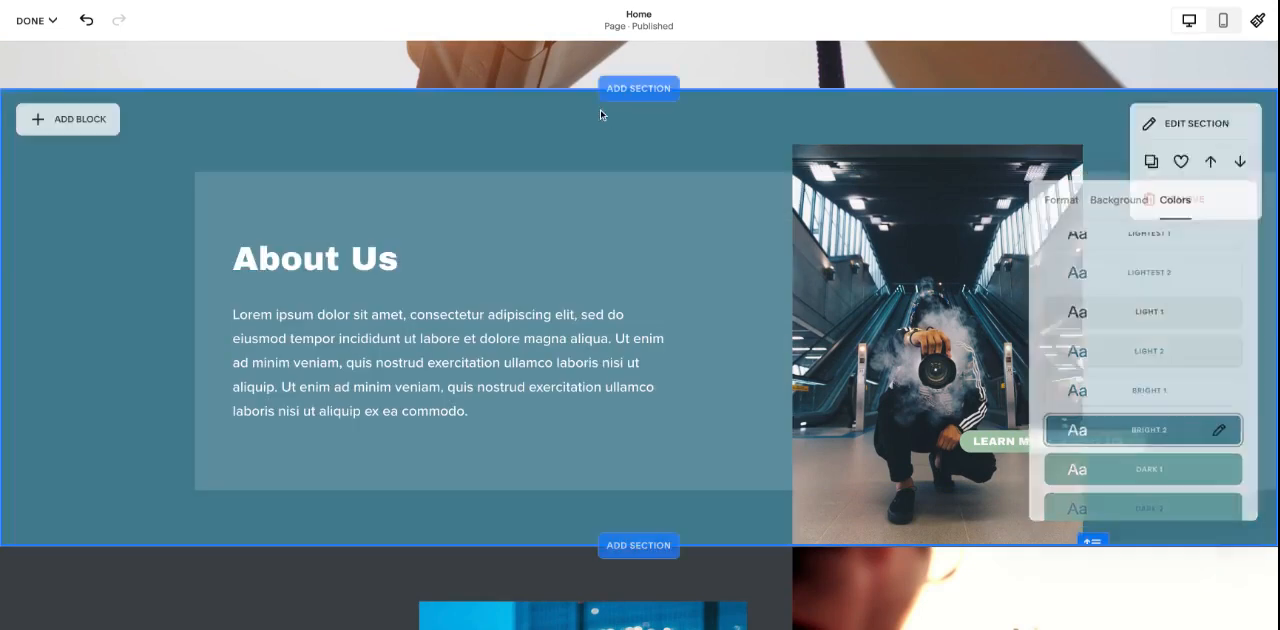
- Examine the design settings of the rectangular shape block behind the About Us text
left_click(441, 207)
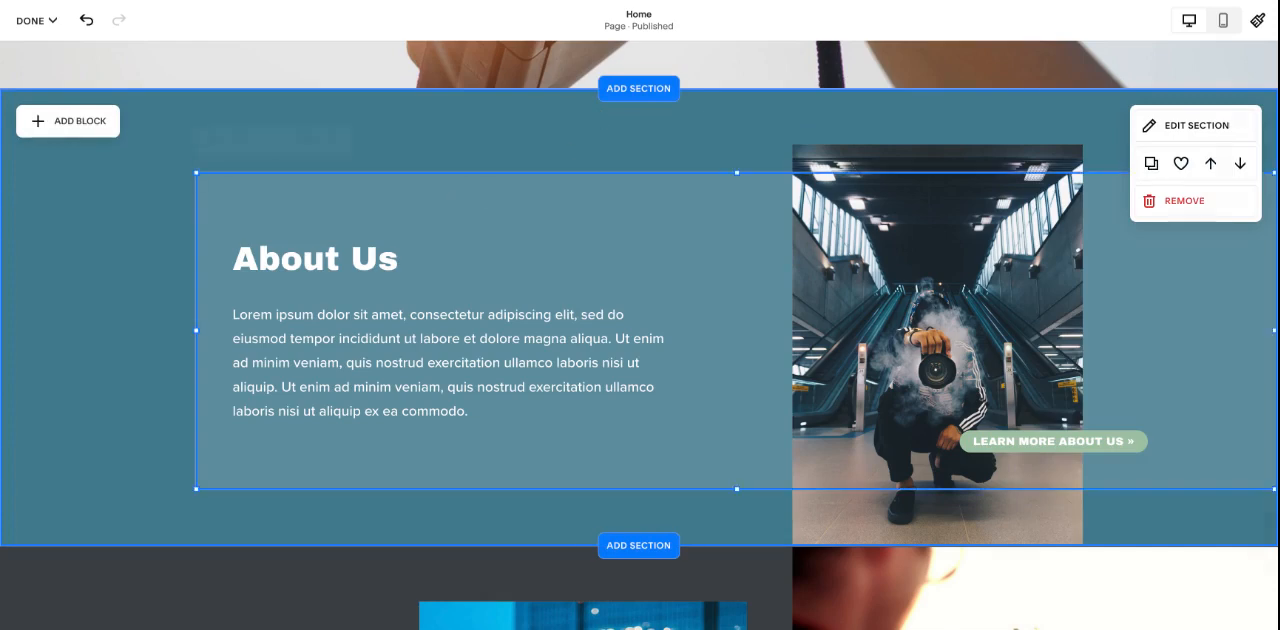
left_click(104, 212)
left_click(252, 187)
left_click(211, 140)
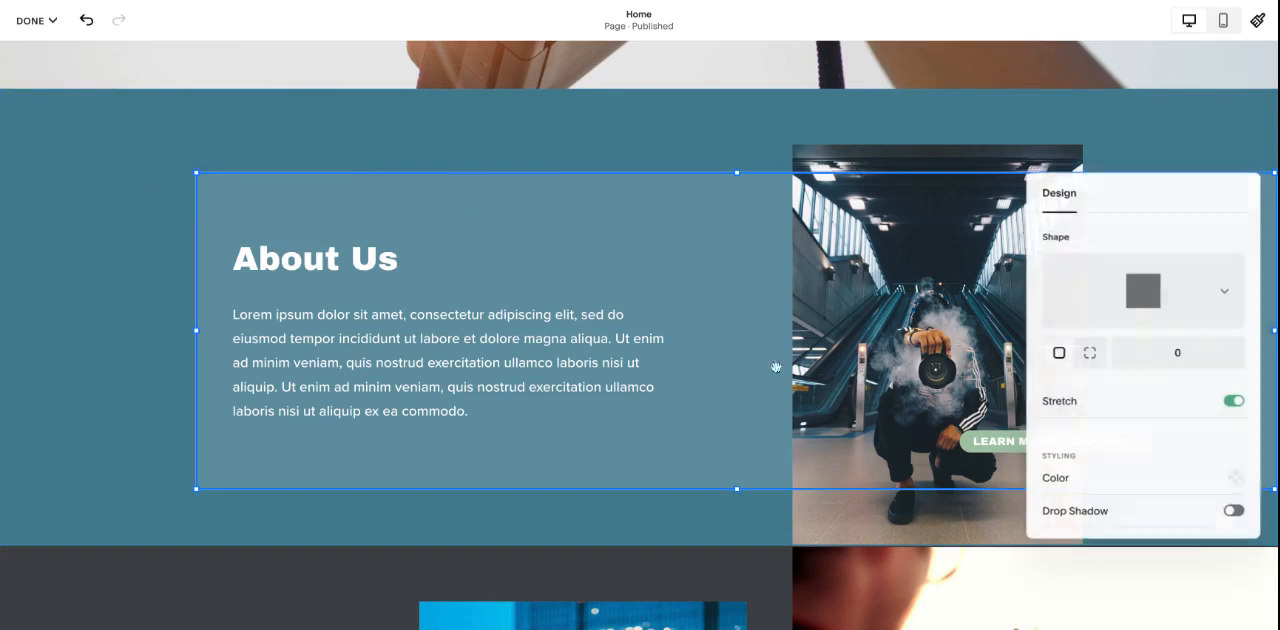
scroll(1225, 429, "down", 1)
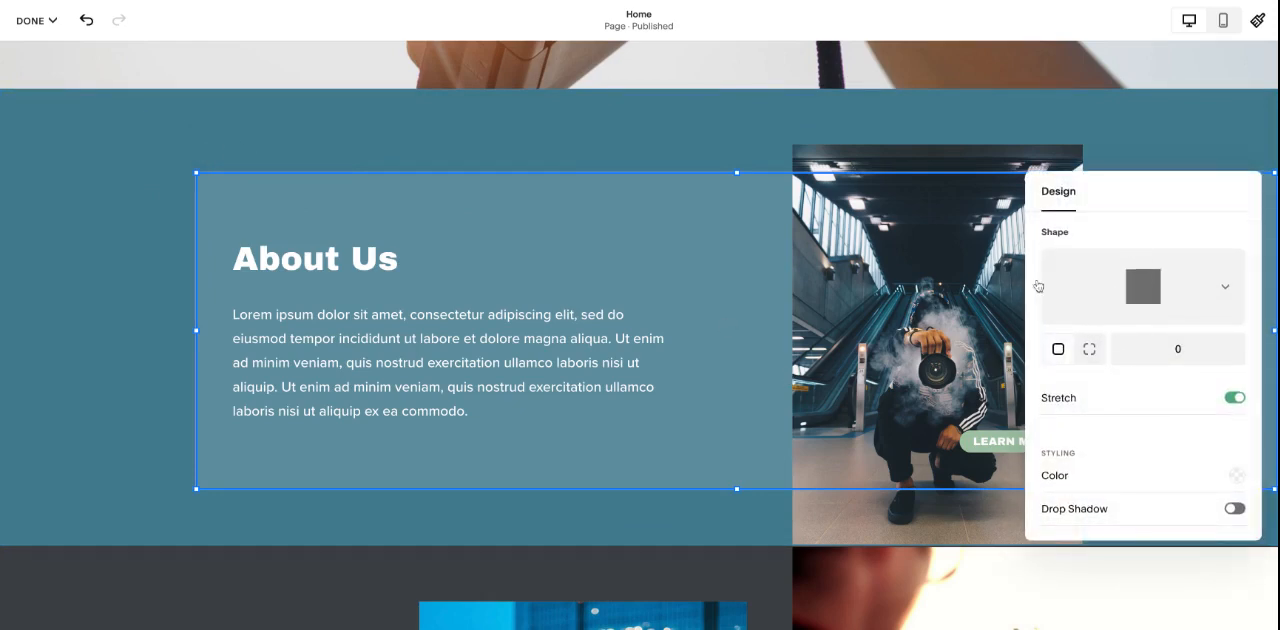
left_click(1142, 305)
left_click(671, 146)
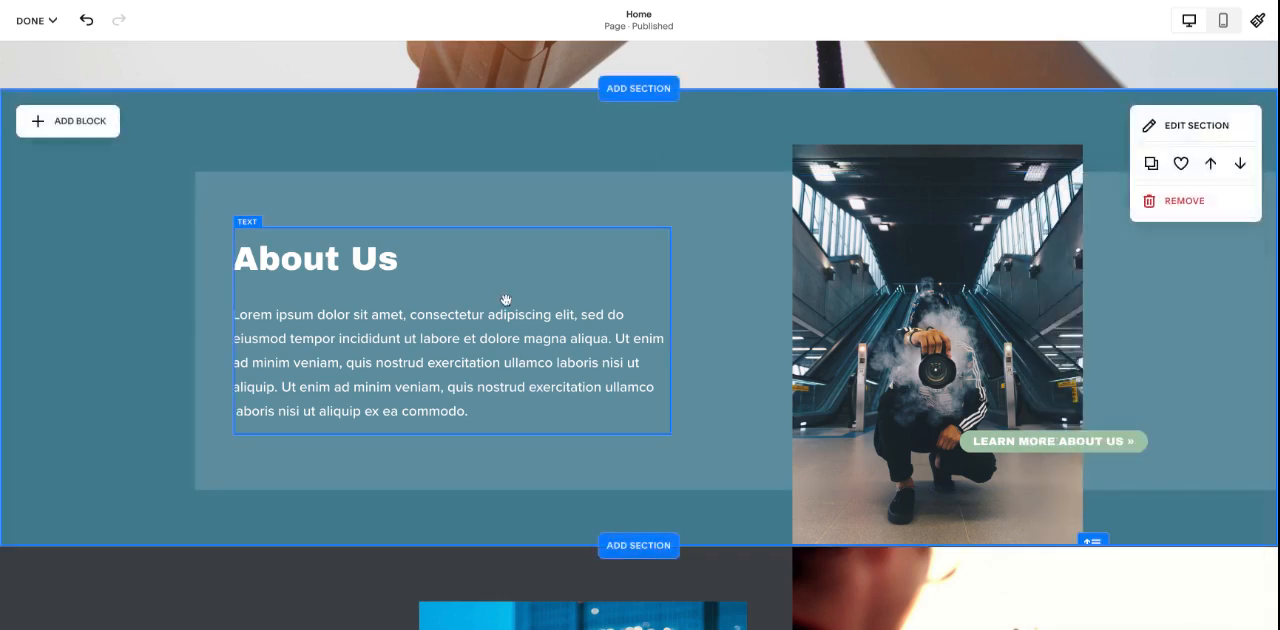
- Check the formatting options of the About Us heading without changing its text
left_click(409, 262)
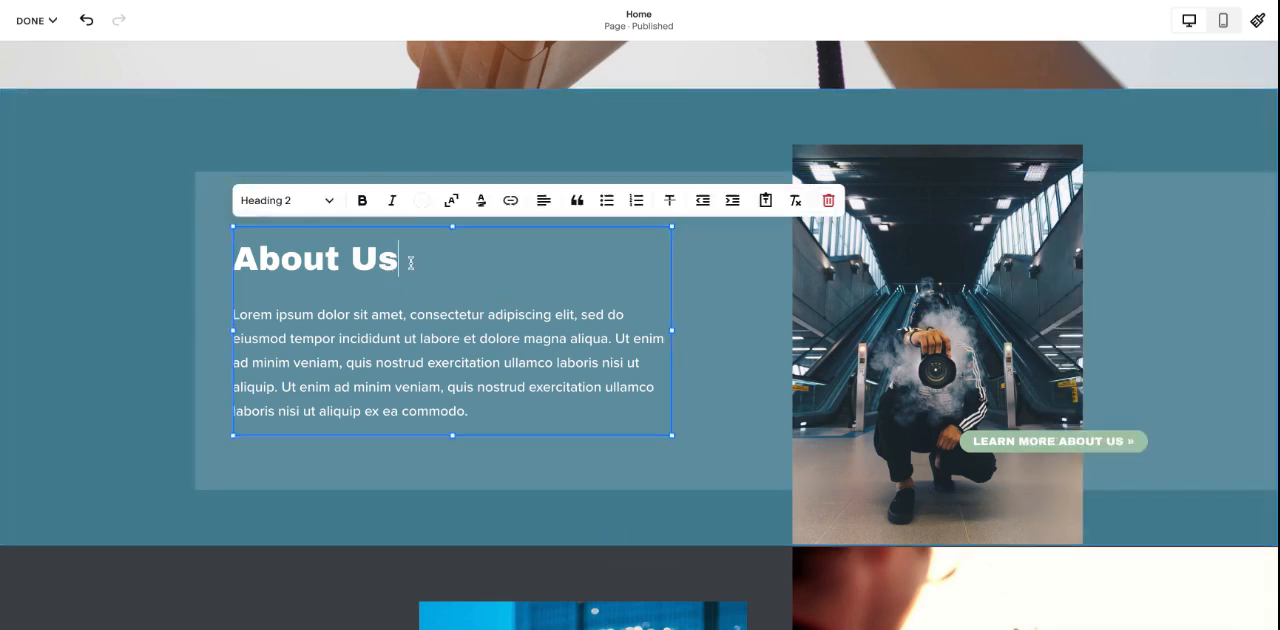
scroll(295, 161, "up", 5)
left_click(305, 150)
scroll(390, 300, "down", 5)
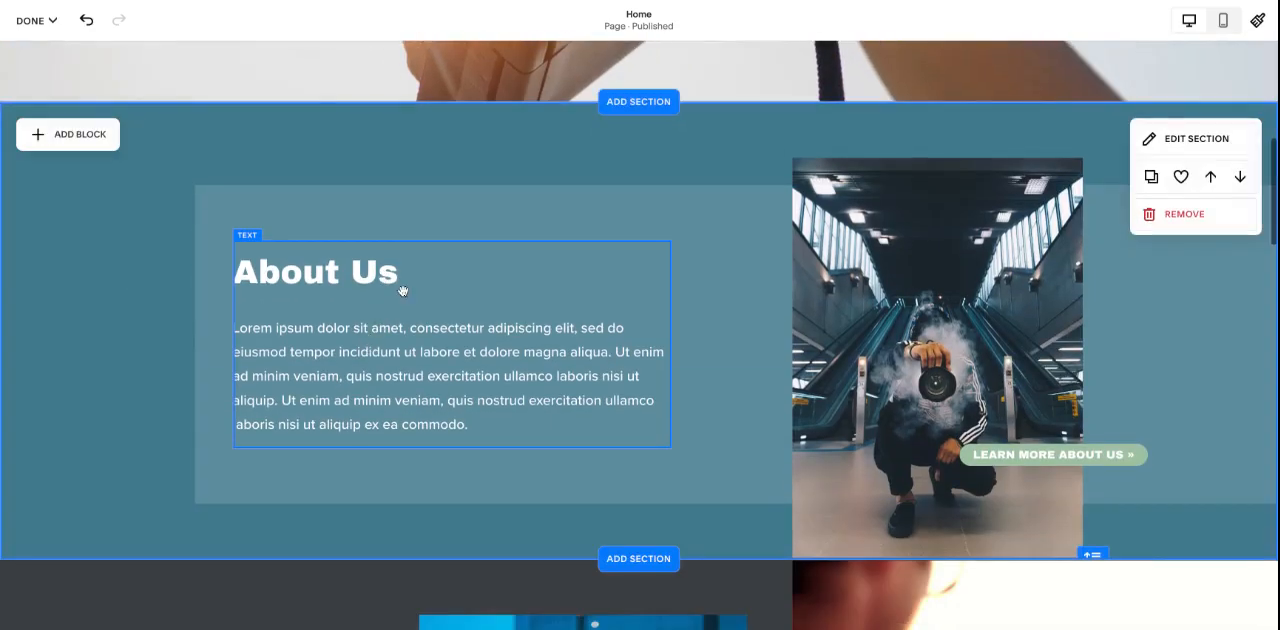
- Join the About Us paragraph onto its heading by removing the break between them, and undo that edit
left_click(274, 333)
left_click(268, 330)
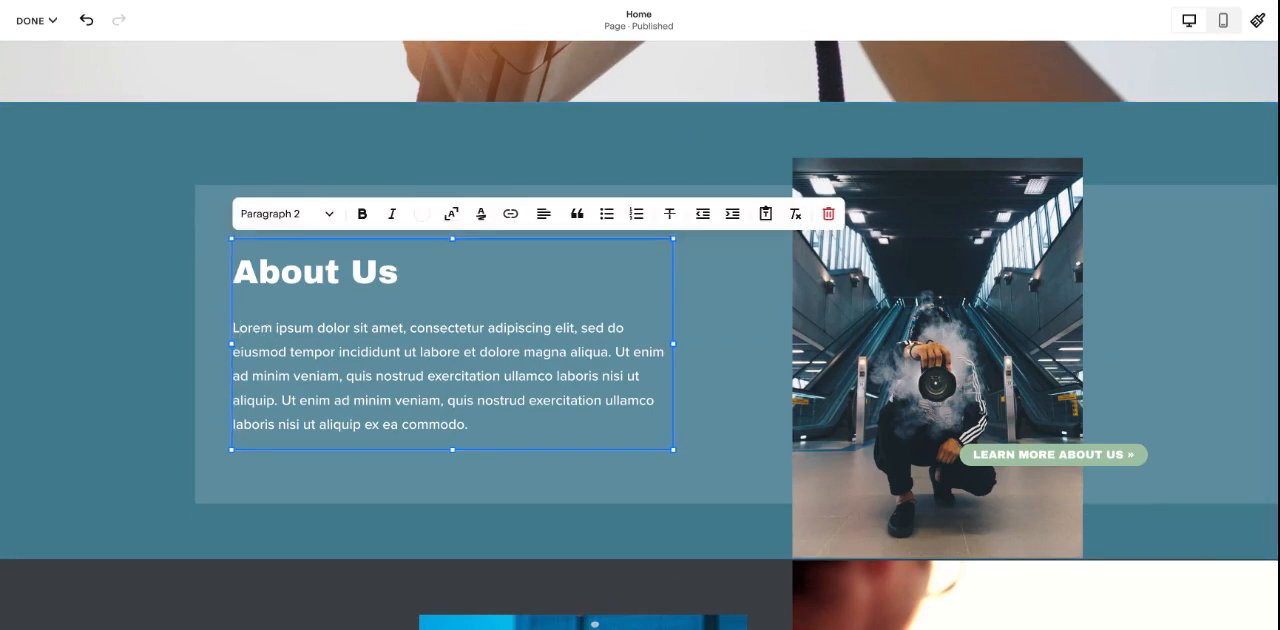
key("BackSpace")
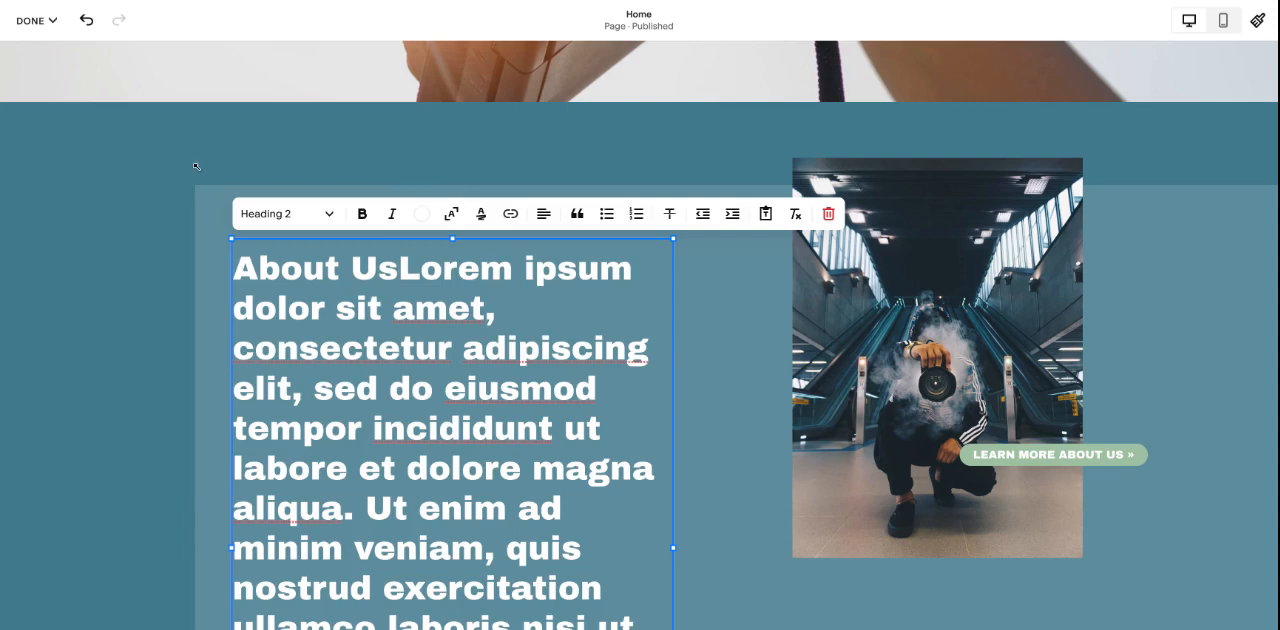
left_click(88, 21)
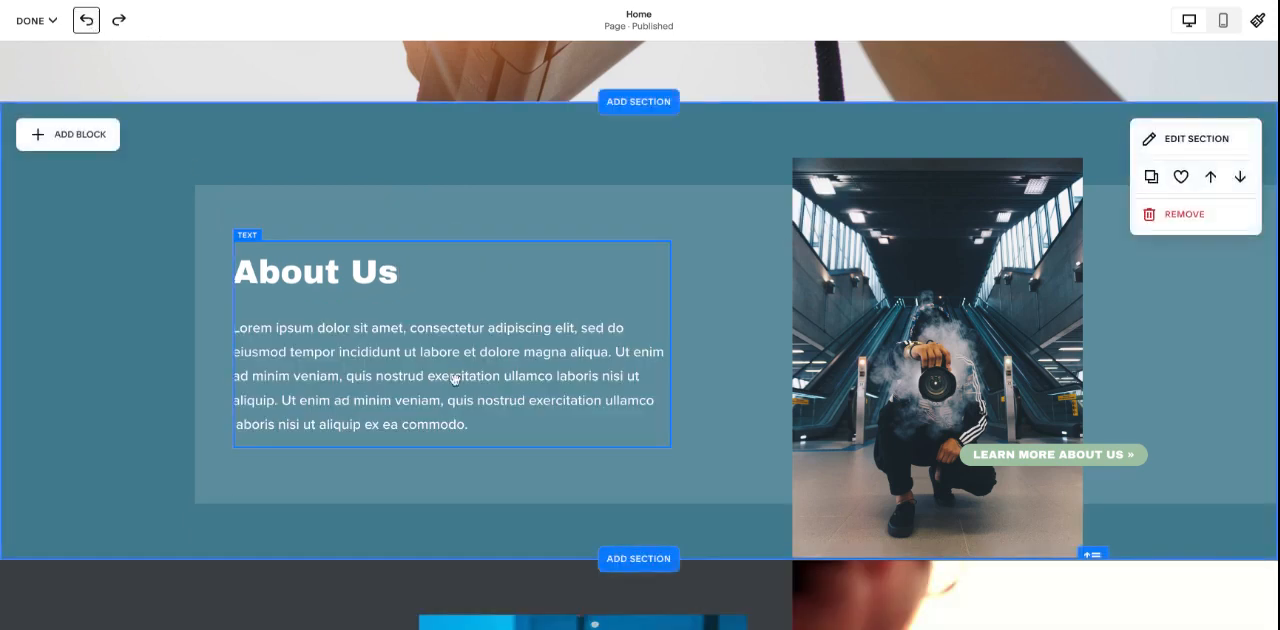
- Change the text style of the whole About Us body text to Paragraph 3
left_click(500, 417)
triple_click(501, 419)
left_click(288, 213)
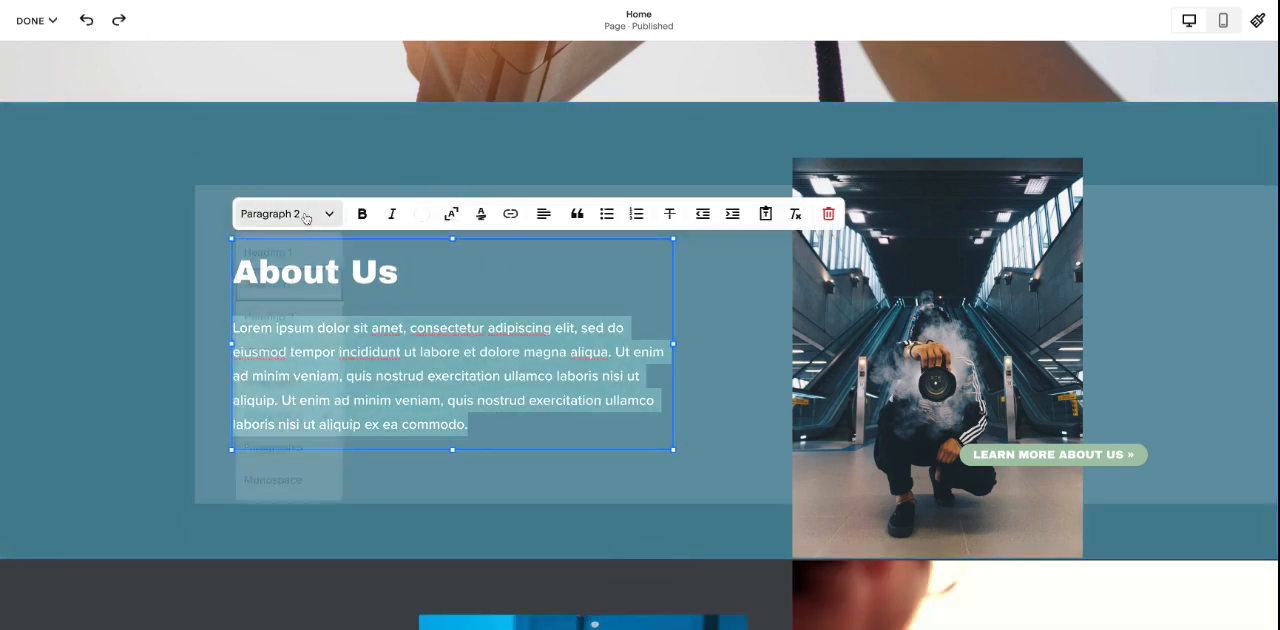
left_click(301, 451)
left_click(327, 339)
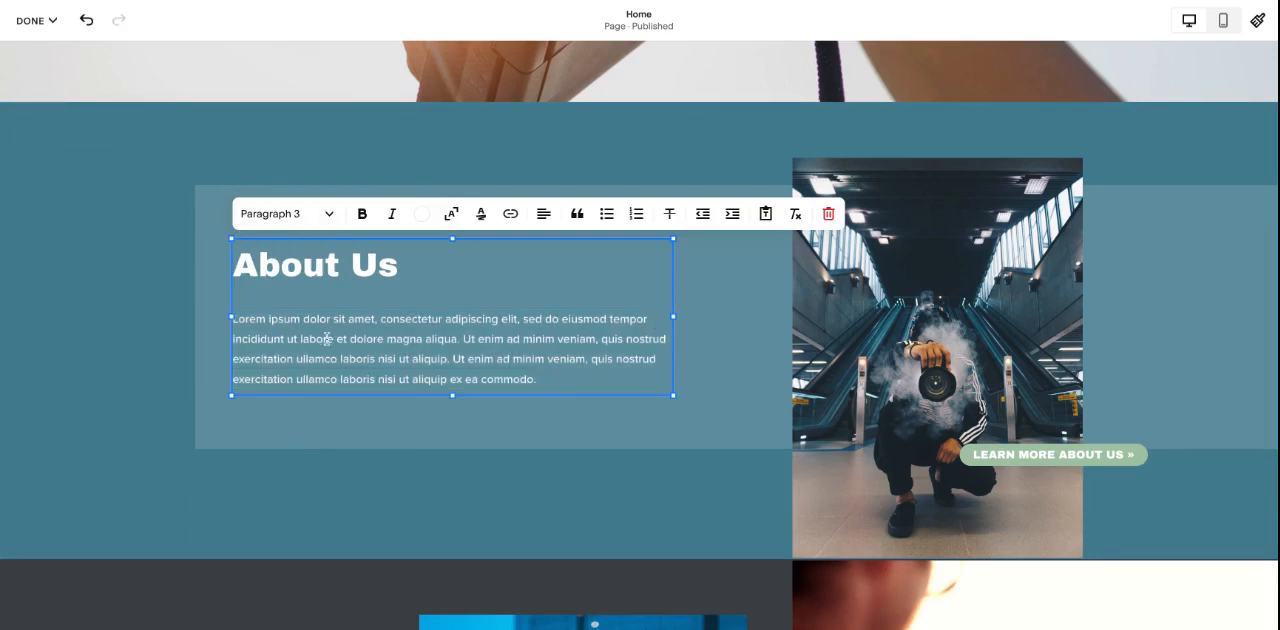
triple_click(545, 375)
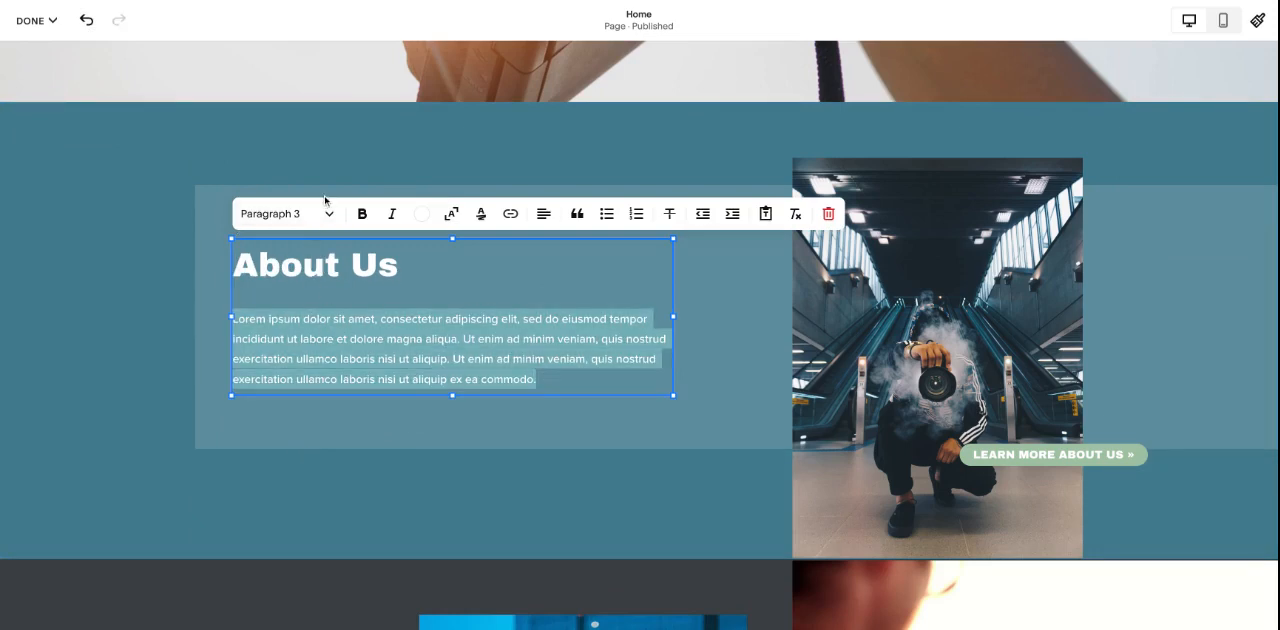
key("Escape")
- Look through the rest of the Home page from the City and Landscape sections down to Follow Along and Contact Us
scroll(559, 312, "down", 5)
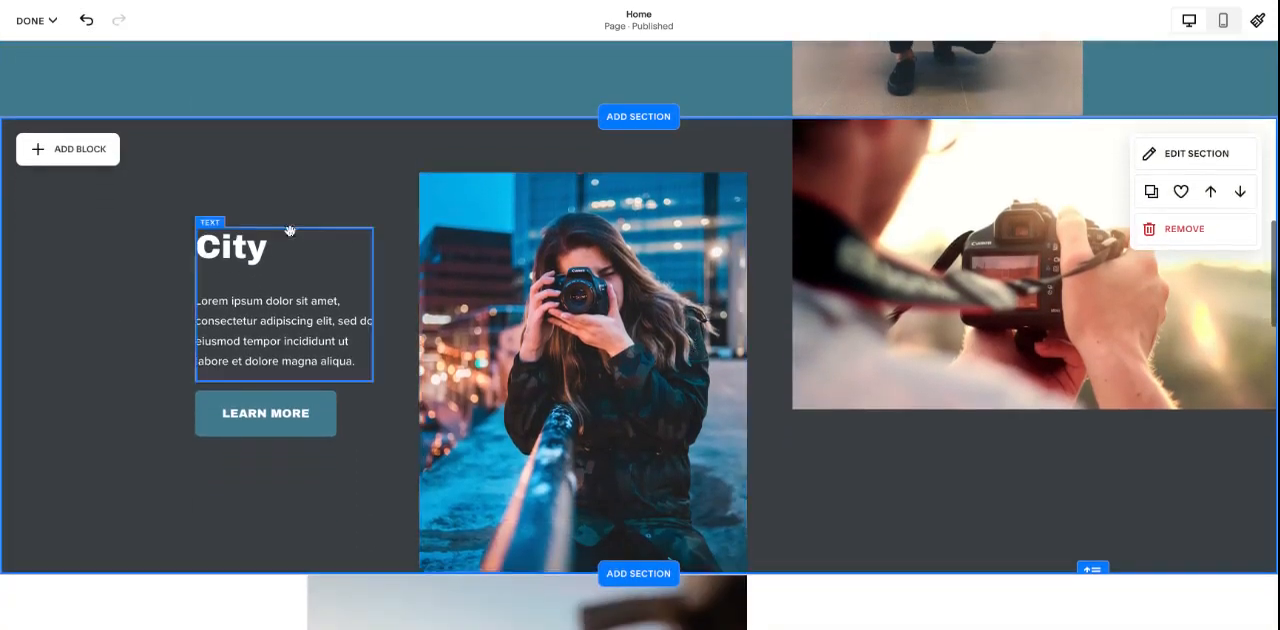
scroll(1070, 406, "down", 1)
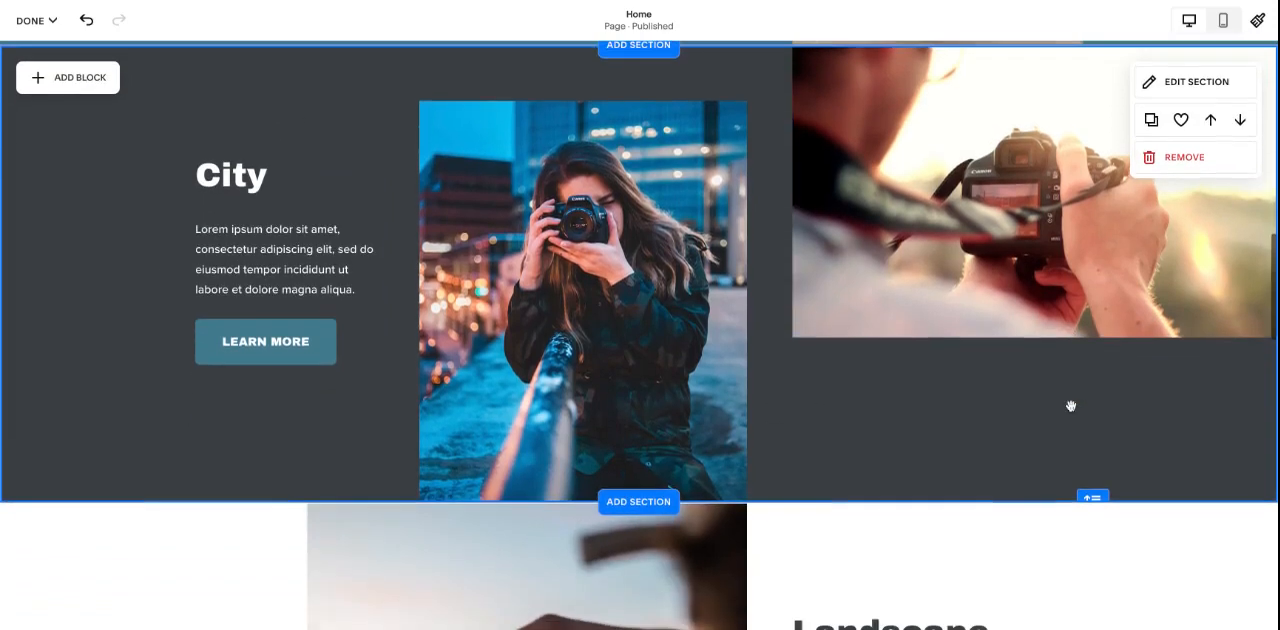
scroll(1070, 406, "down", 5)
left_click(327, 99)
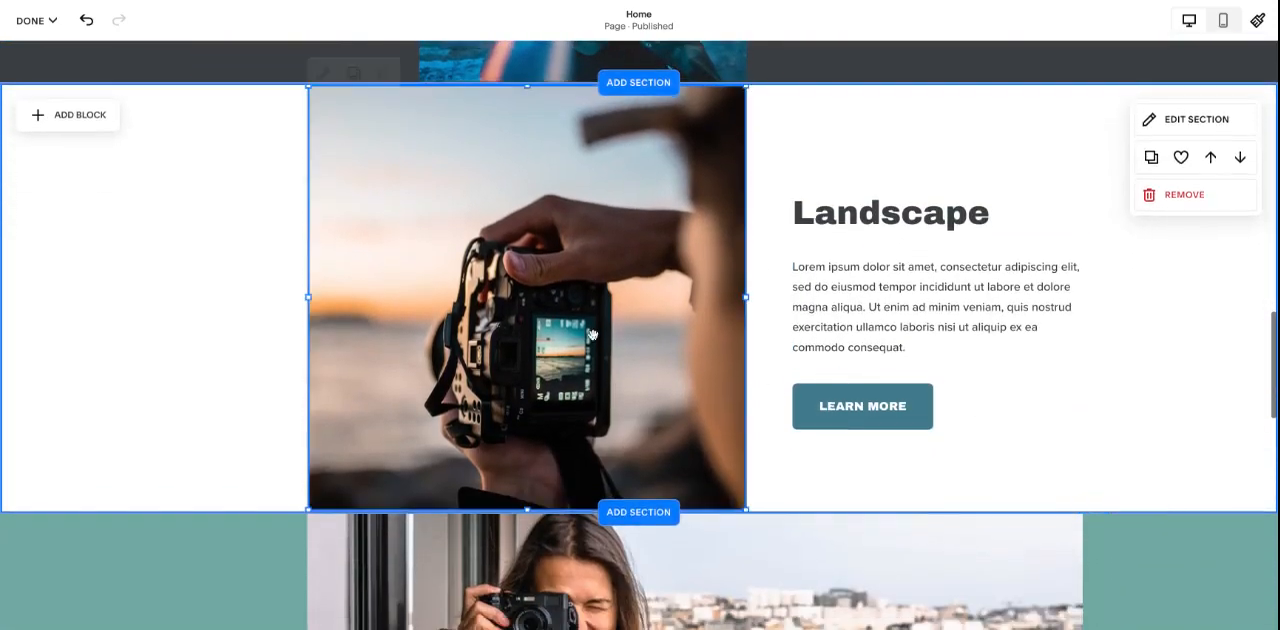
left_click(323, 74)
left_click(1040, 180)
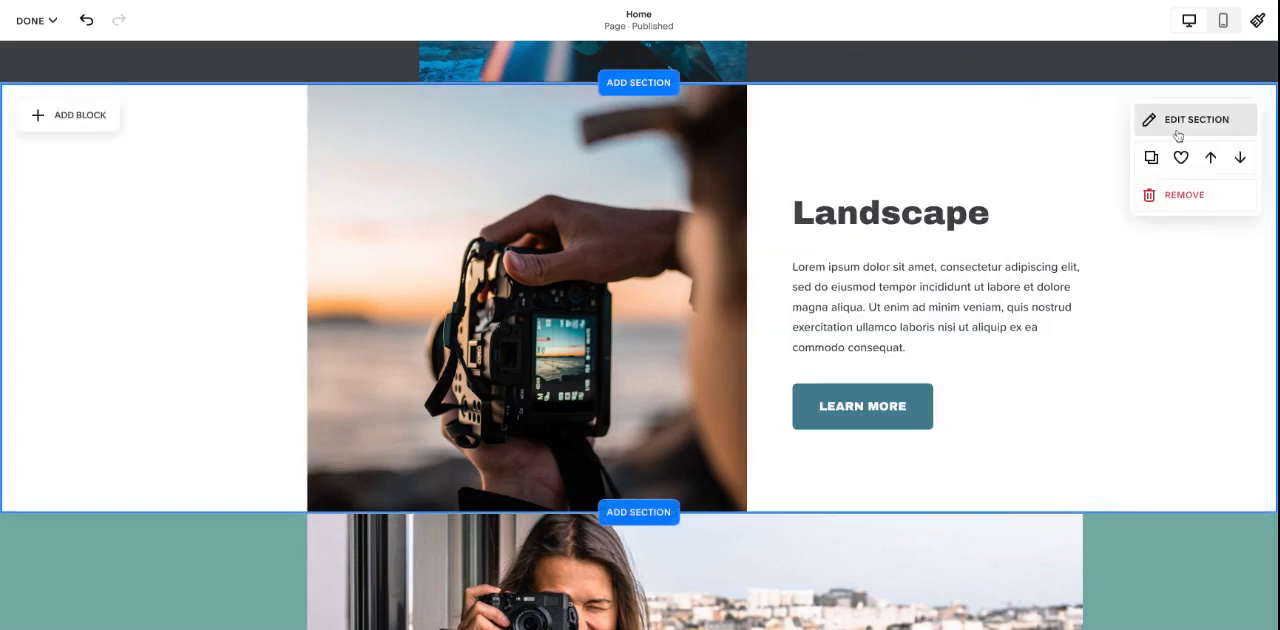
left_click(1178, 130)
left_click(1176, 161)
left_click(1147, 122)
scroll(1006, 305, "down", 1)
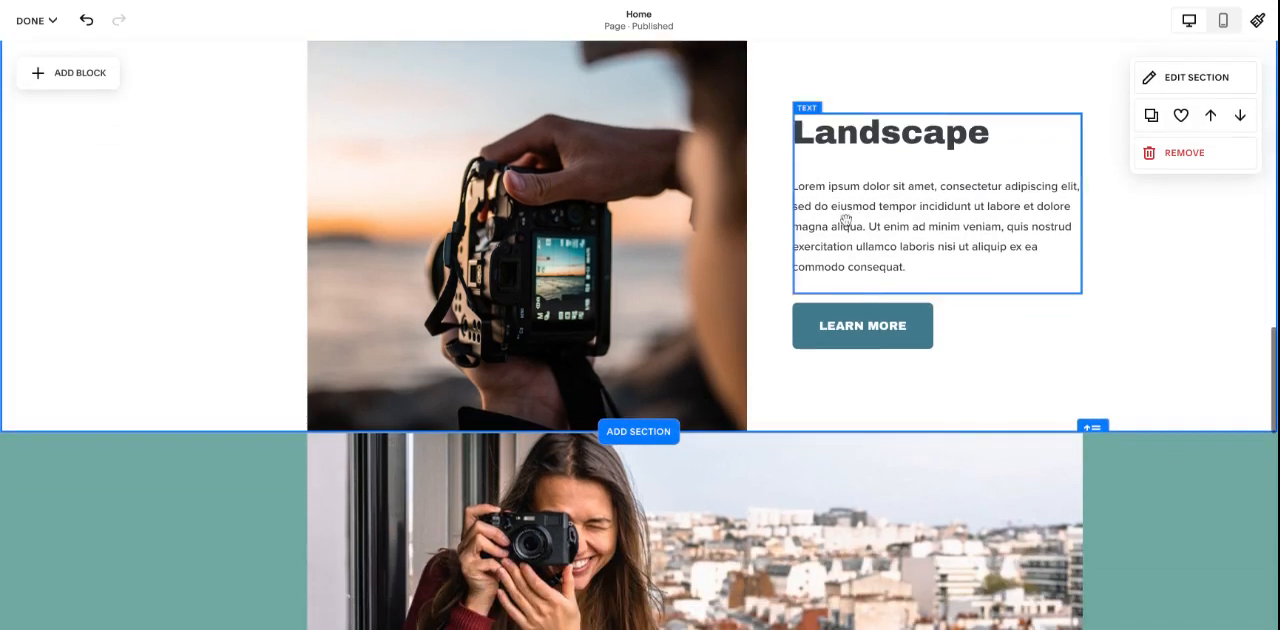
scroll(1148, 397, "down", 6)
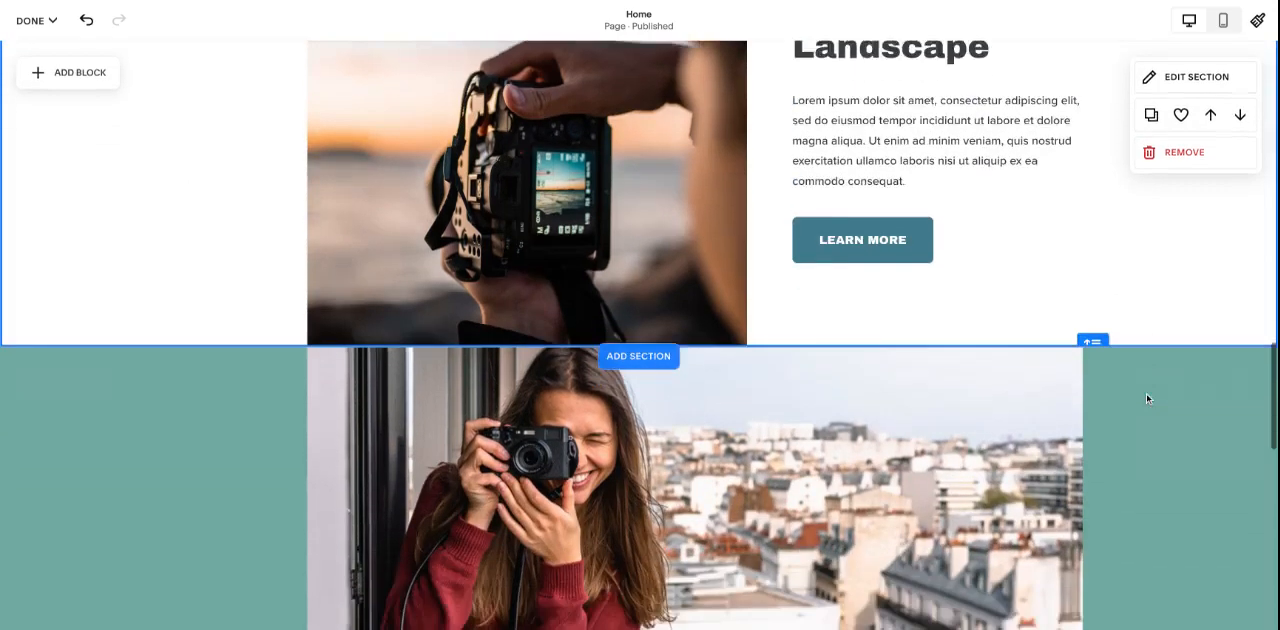
scroll(1148, 397, "down", 4)
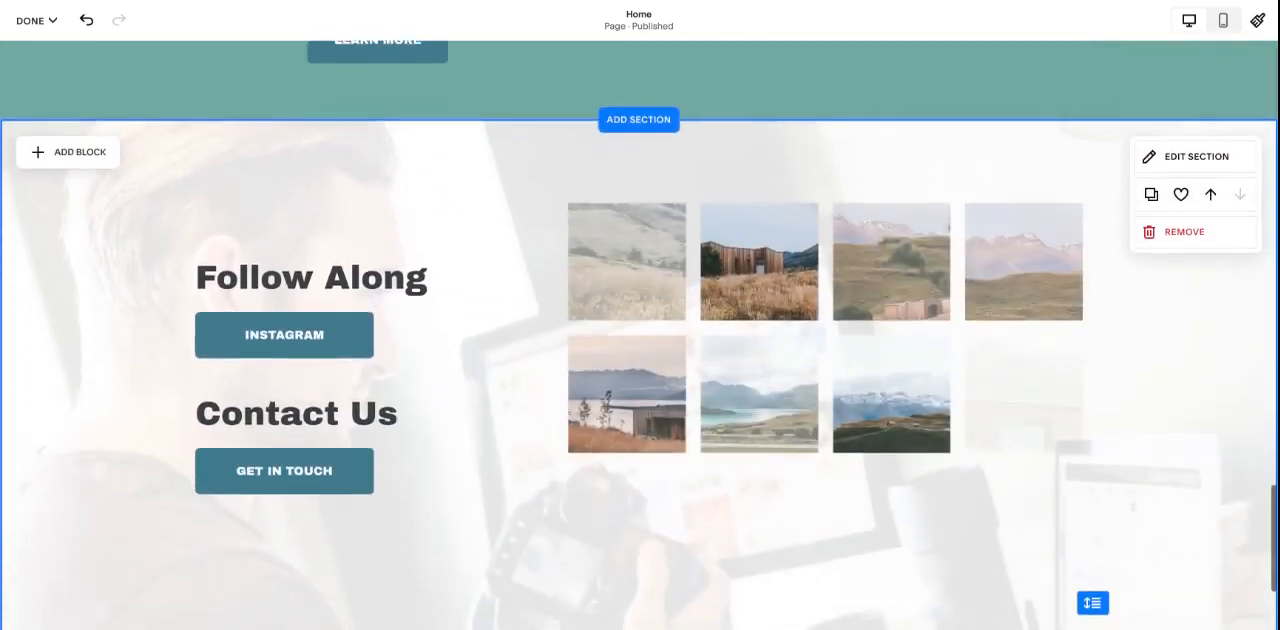
scroll(1148, 397, "up", 1)
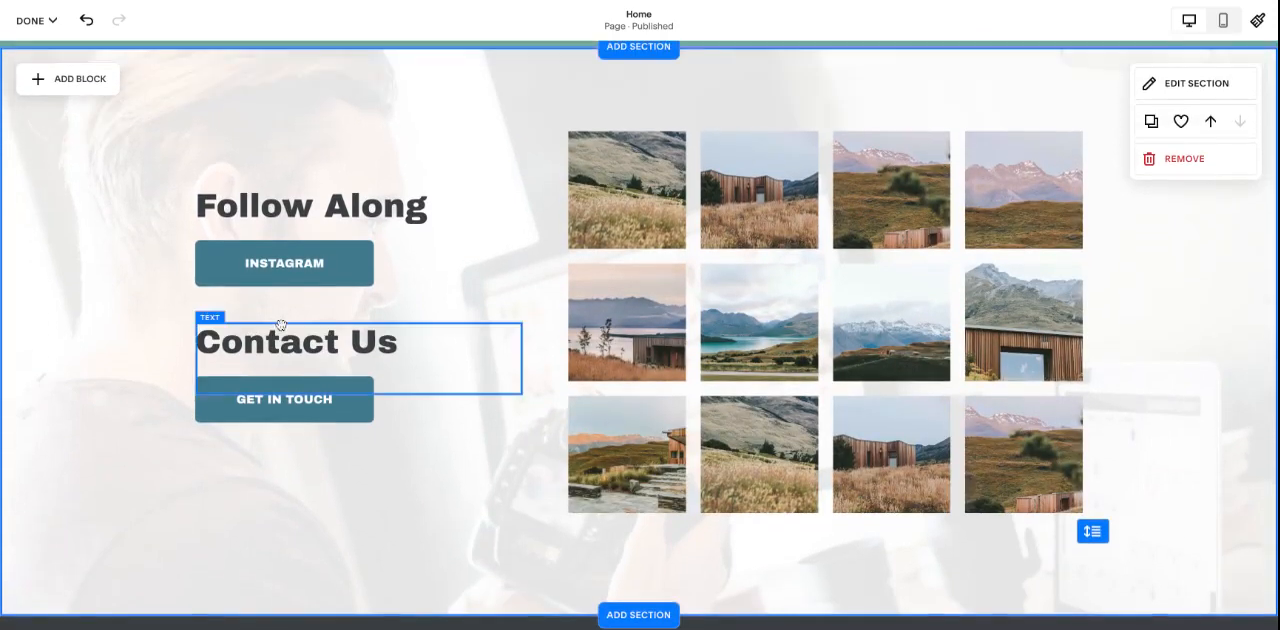
- Examine the text and link settings of the Instagram button and the account settings of the Instagram image grid
left_click(260, 264)
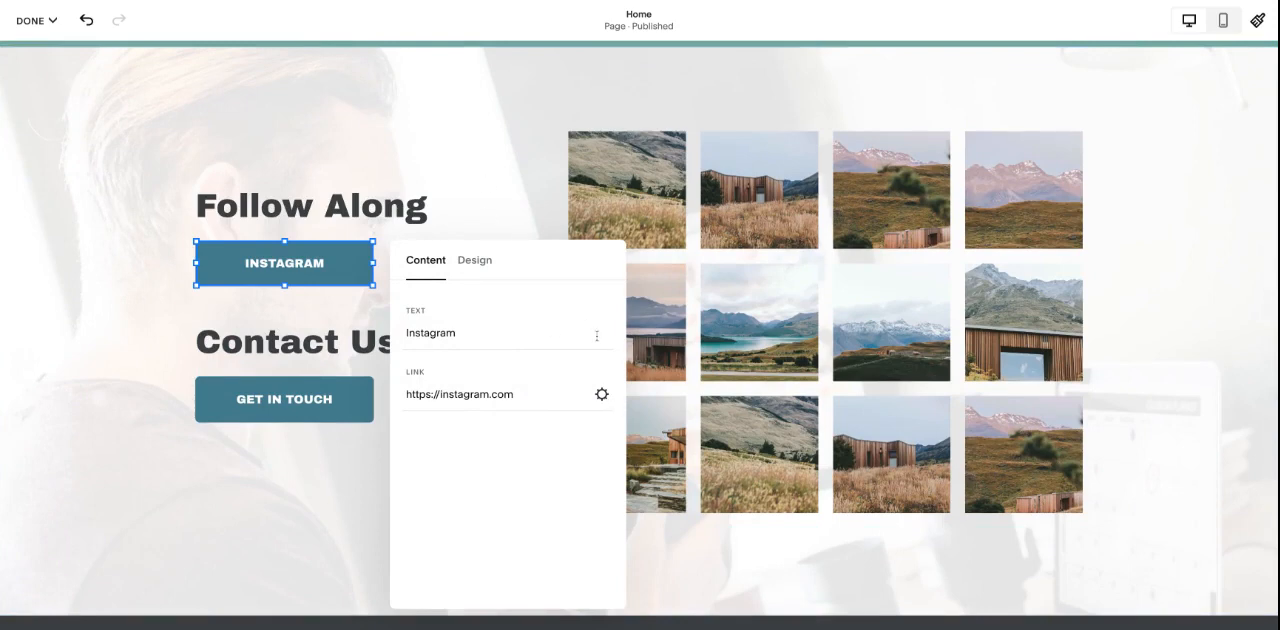
left_click(475, 159)
left_click(726, 179)
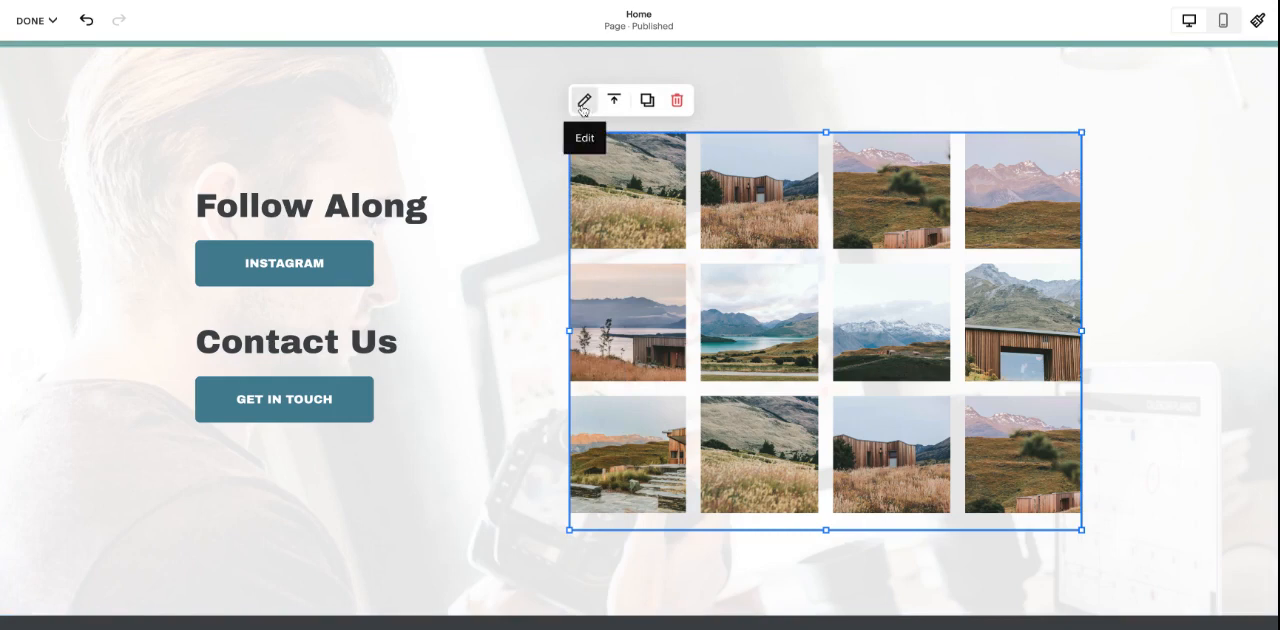
left_click(205, 190)
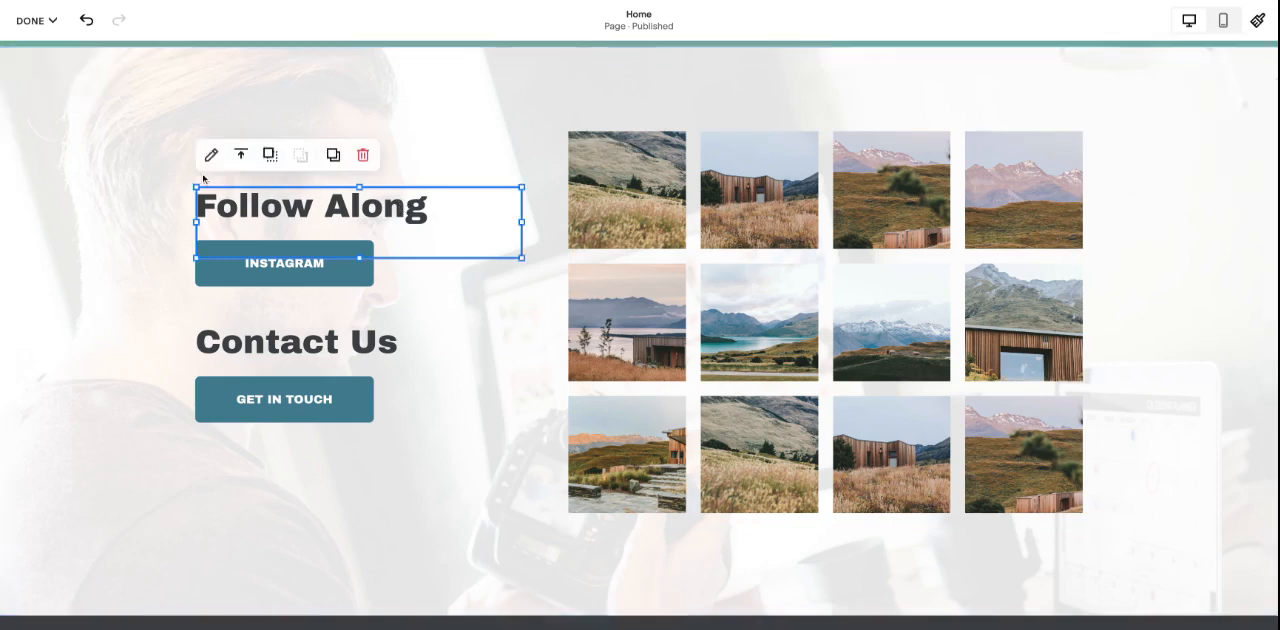
left_click(490, 116)
left_click(593, 125)
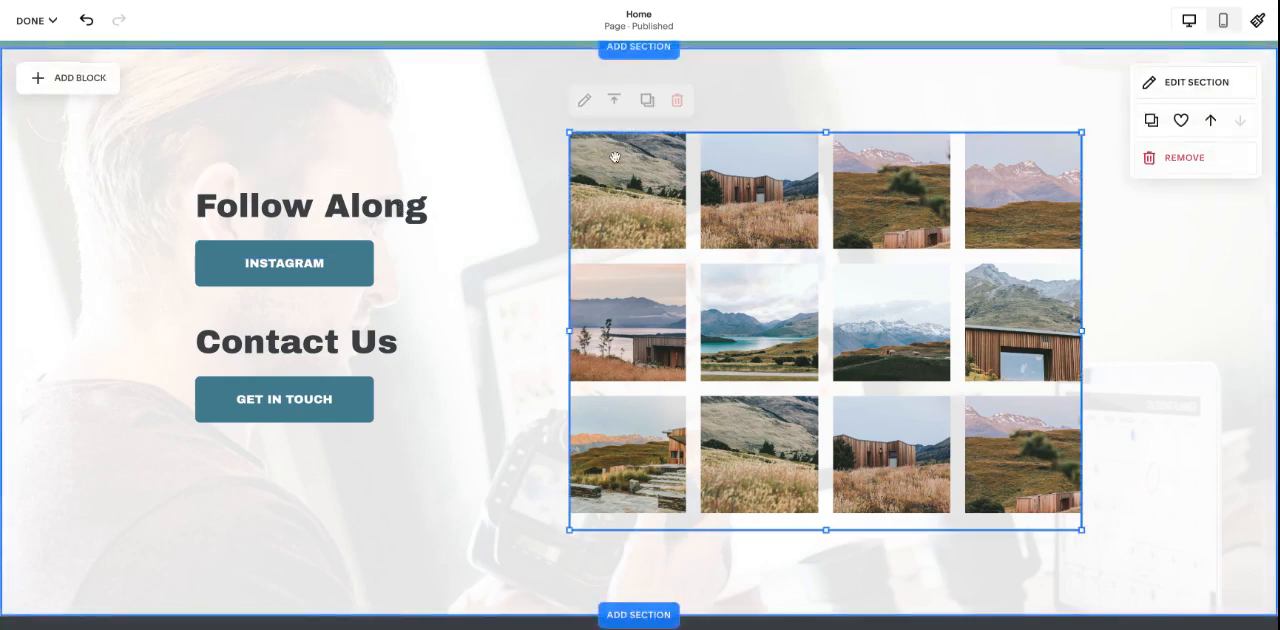
left_click(584, 101)
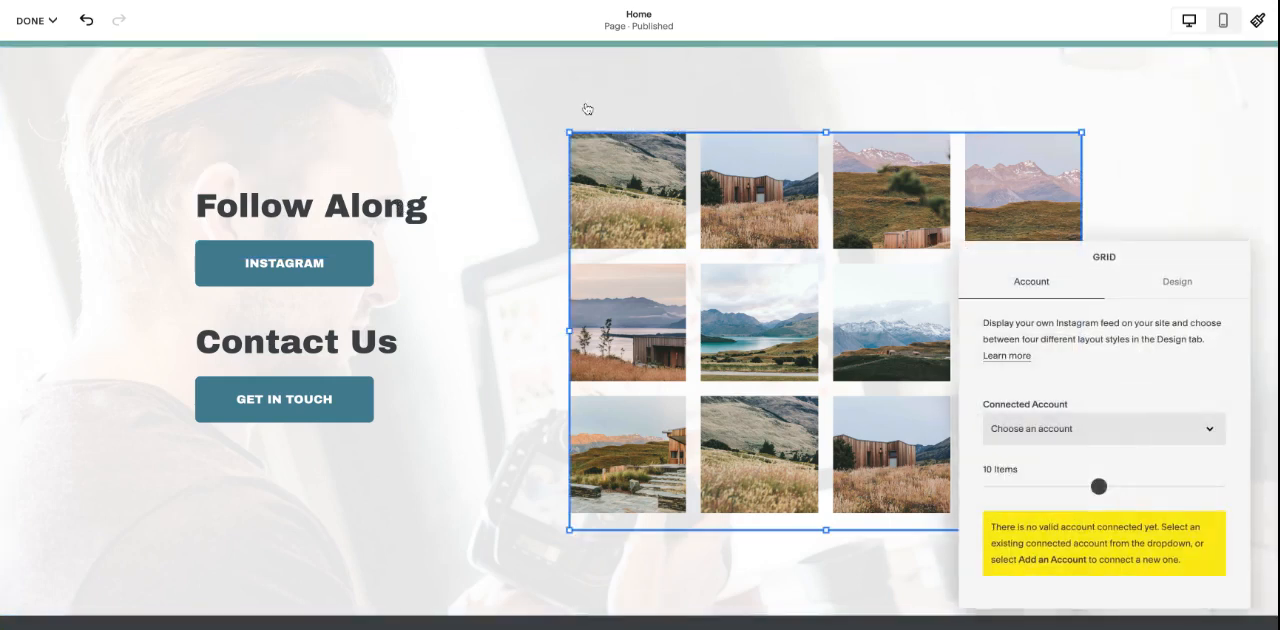
left_click(1190, 145)
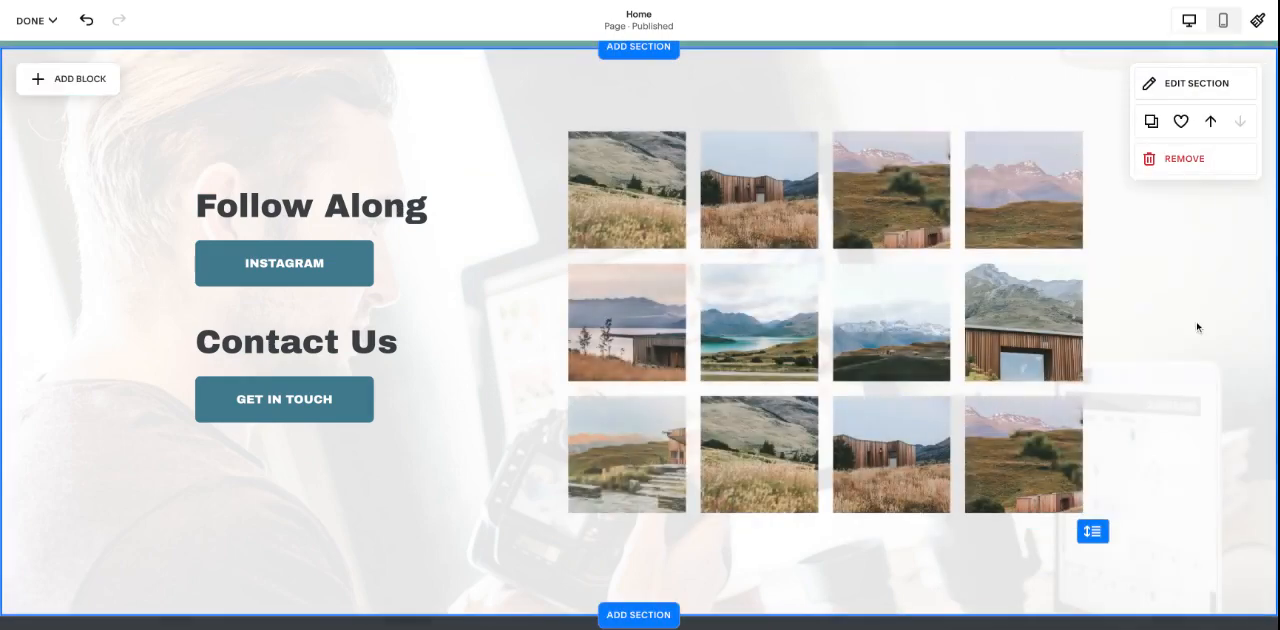
- Examine the format, background, overlay opacity and color theme settings of the Follow Along and Contact Us section
scroll(1197, 327, "down", 2)
scroll(1190, 300, "up", 4)
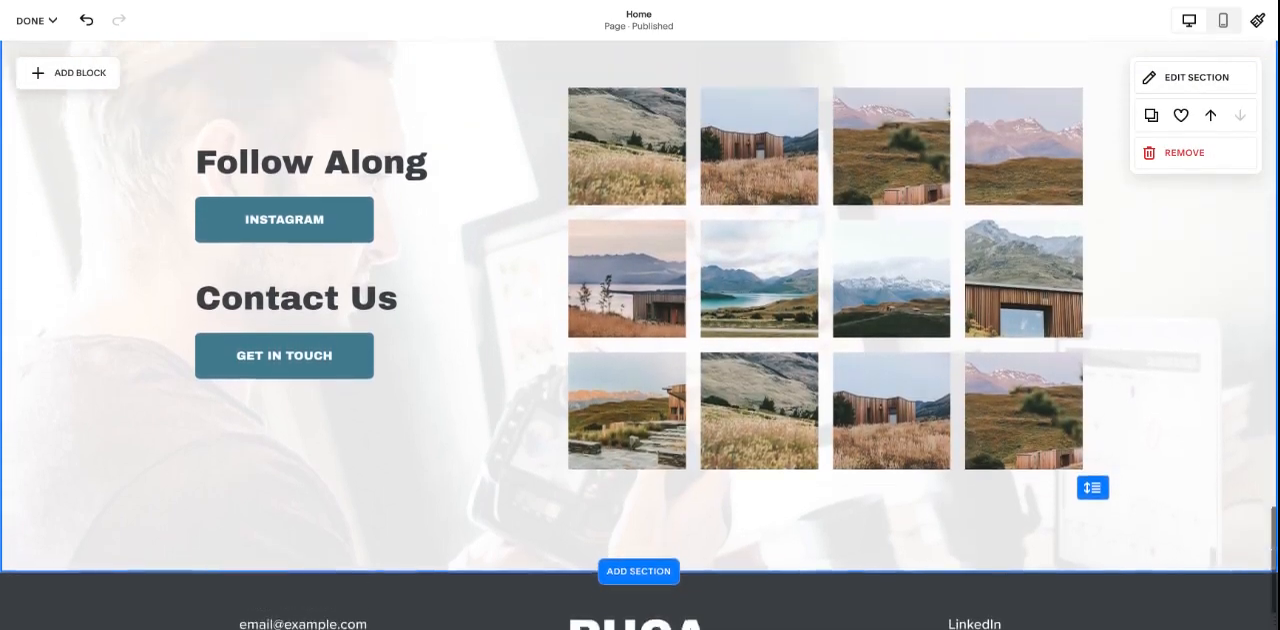
left_click(1192, 178)
scroll(928, 189, "down", 1)
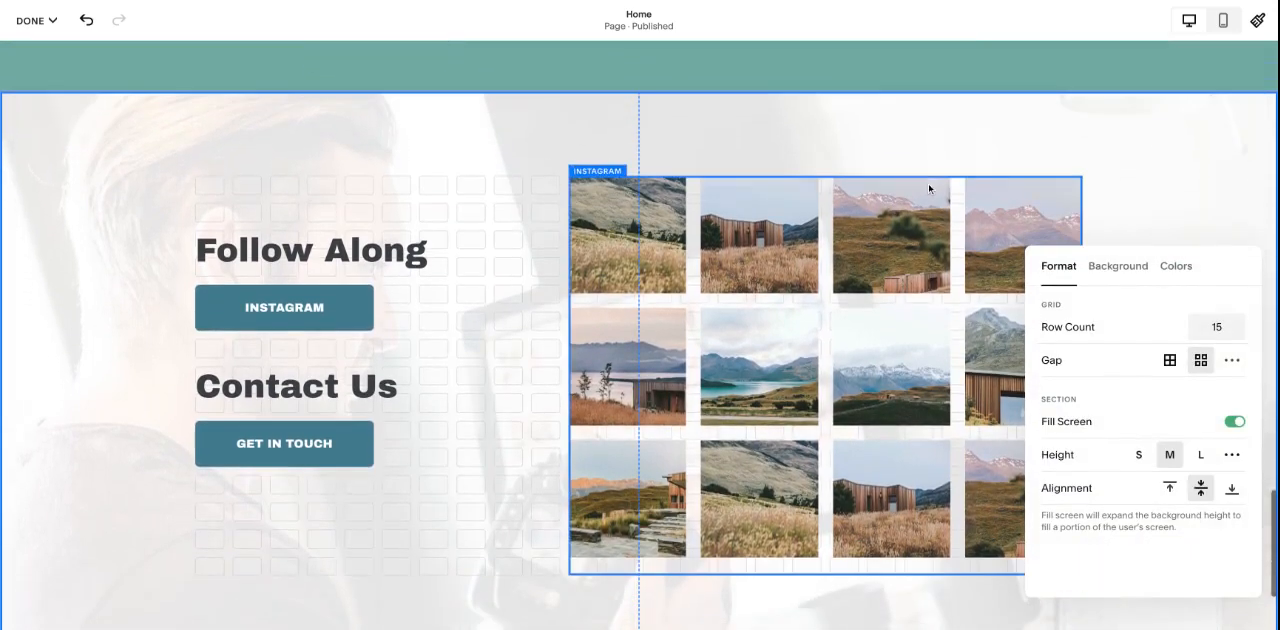
left_click(1140, 276)
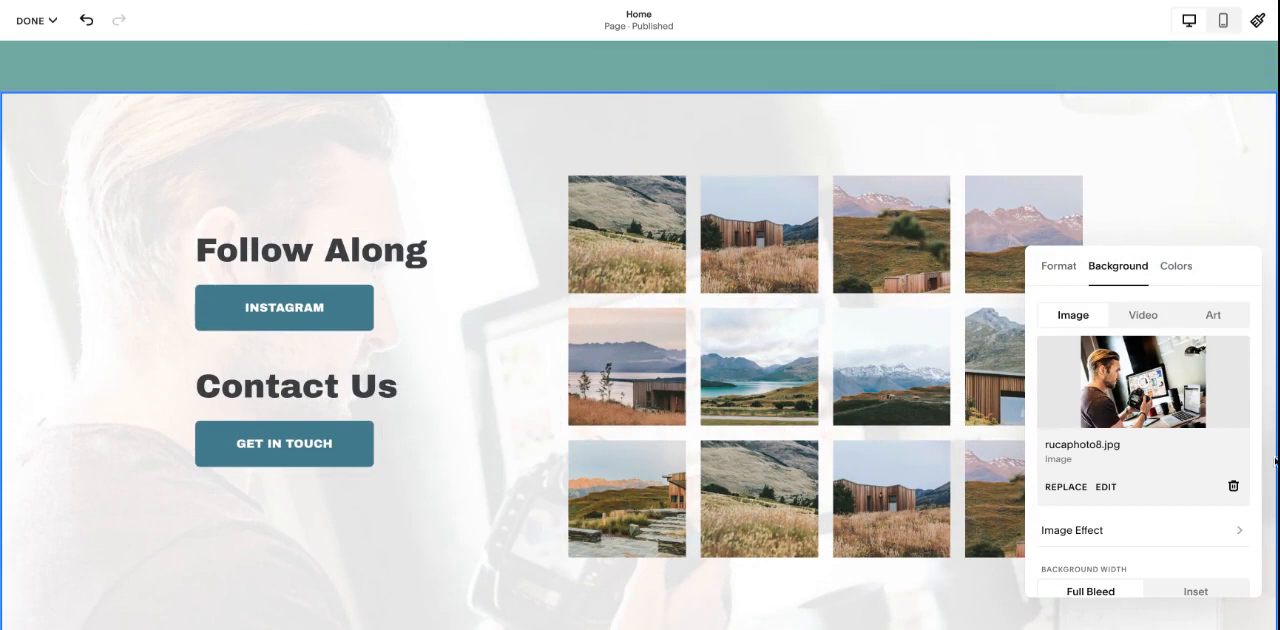
left_click(1177, 267)
scroll(1183, 445, "down", 2)
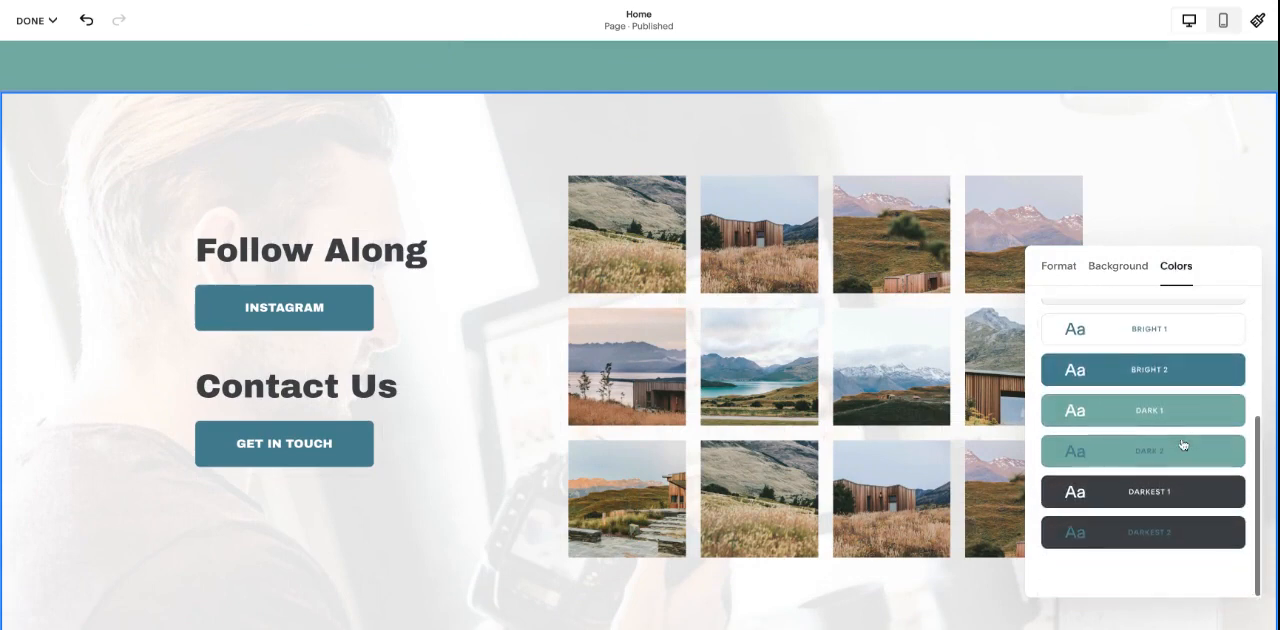
scroll(1183, 445, "up", 2)
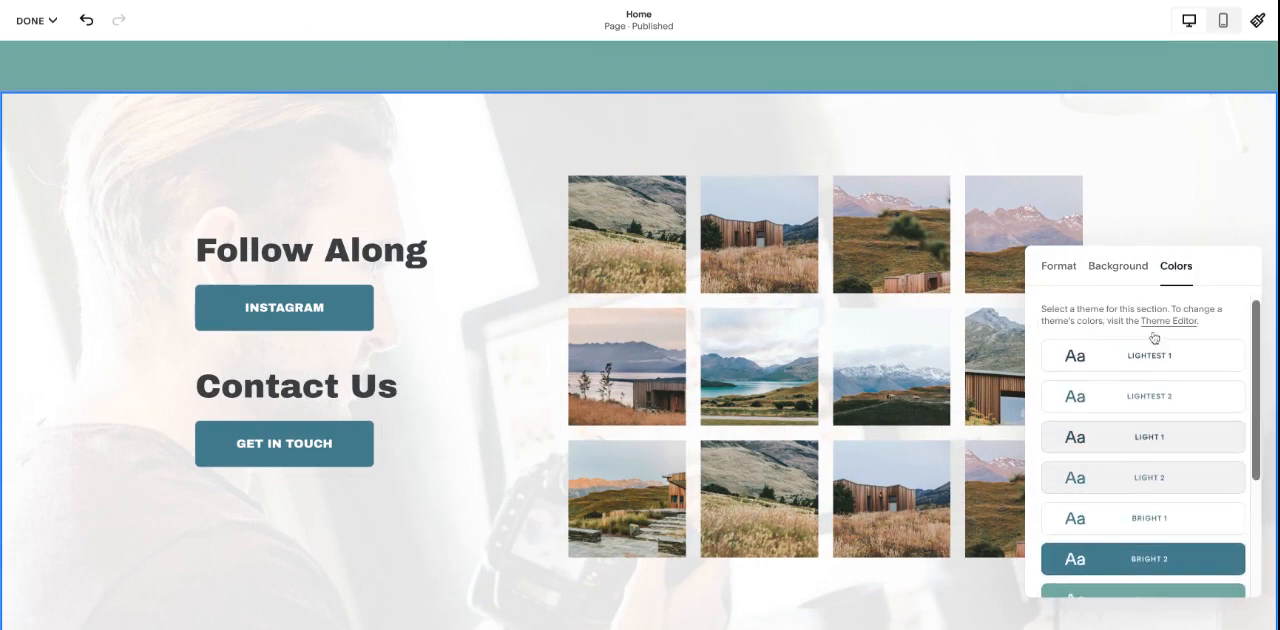
left_click(1125, 278)
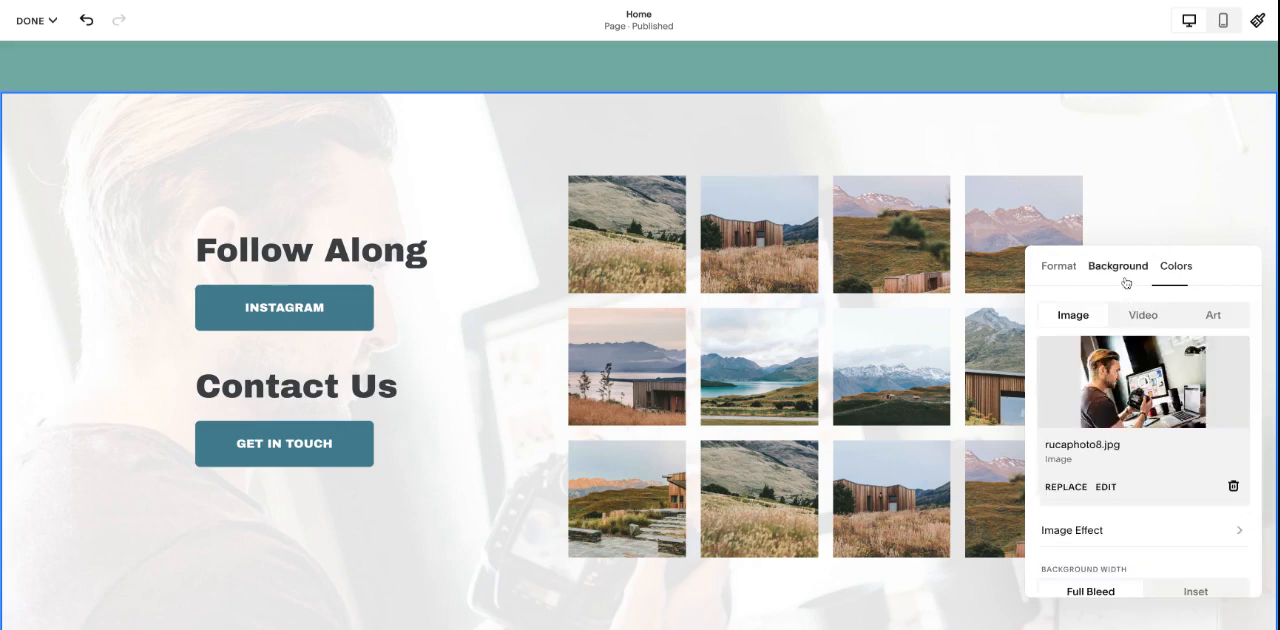
scroll(1178, 446, "down", 2)
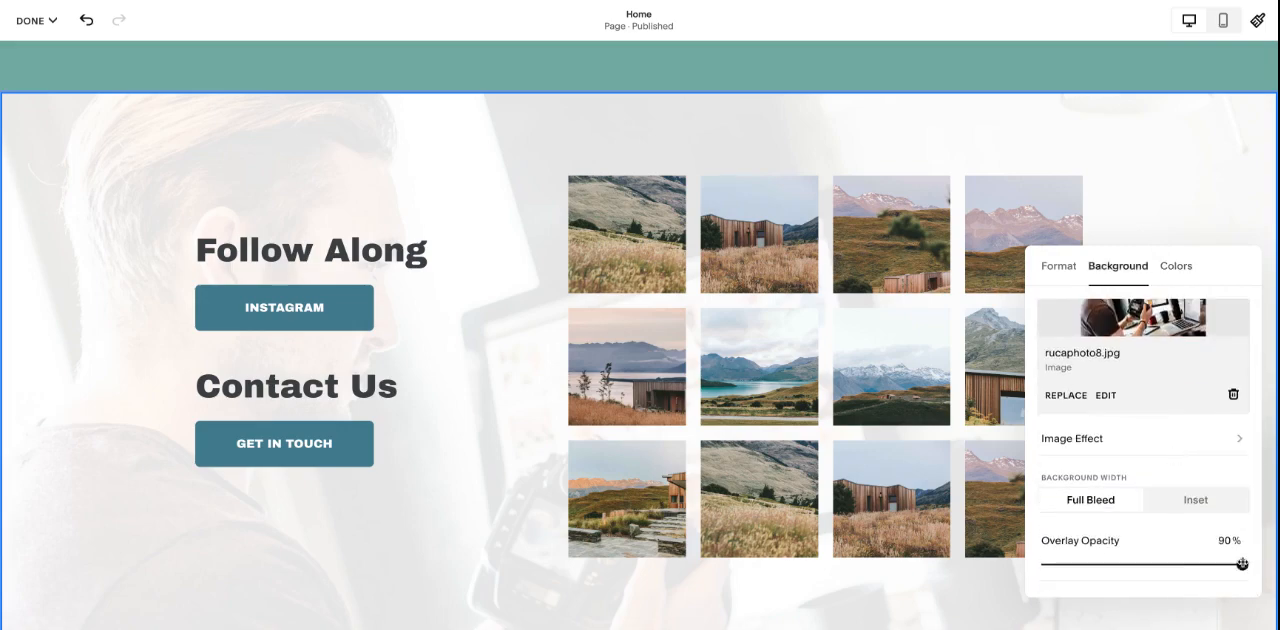
mouse_move(1242, 564)
left_mouse_down()
mouse_move(1089, 564)
mouse_move(1242, 564)
left_mouse_up()
left_click(1017, 149)
- Discard all unsaved changes to the Home page and reopen the page for editing
left_click(37, 20)
left_click(54, 63)
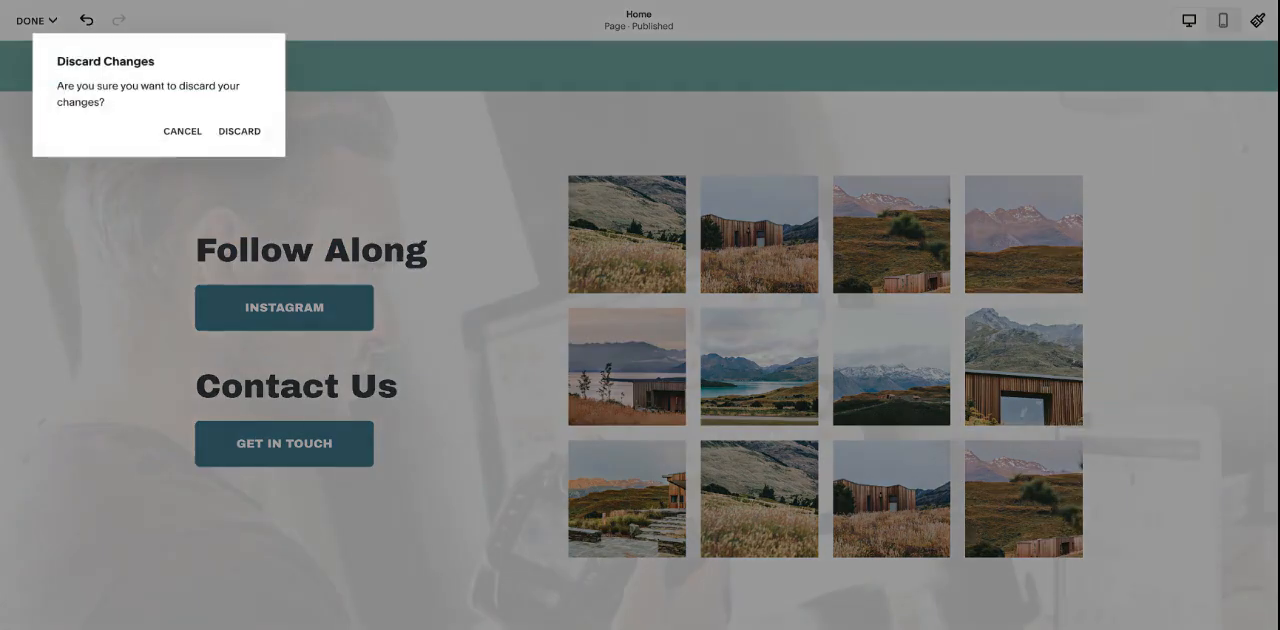
left_click(240, 131)
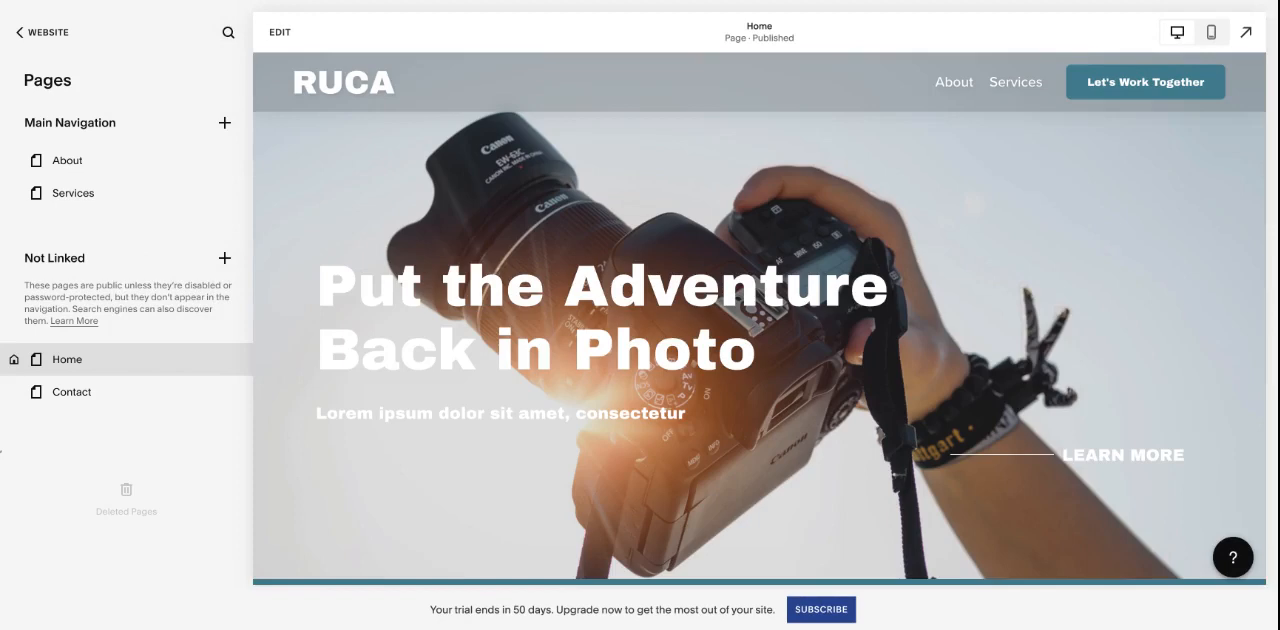
left_click(280, 32)
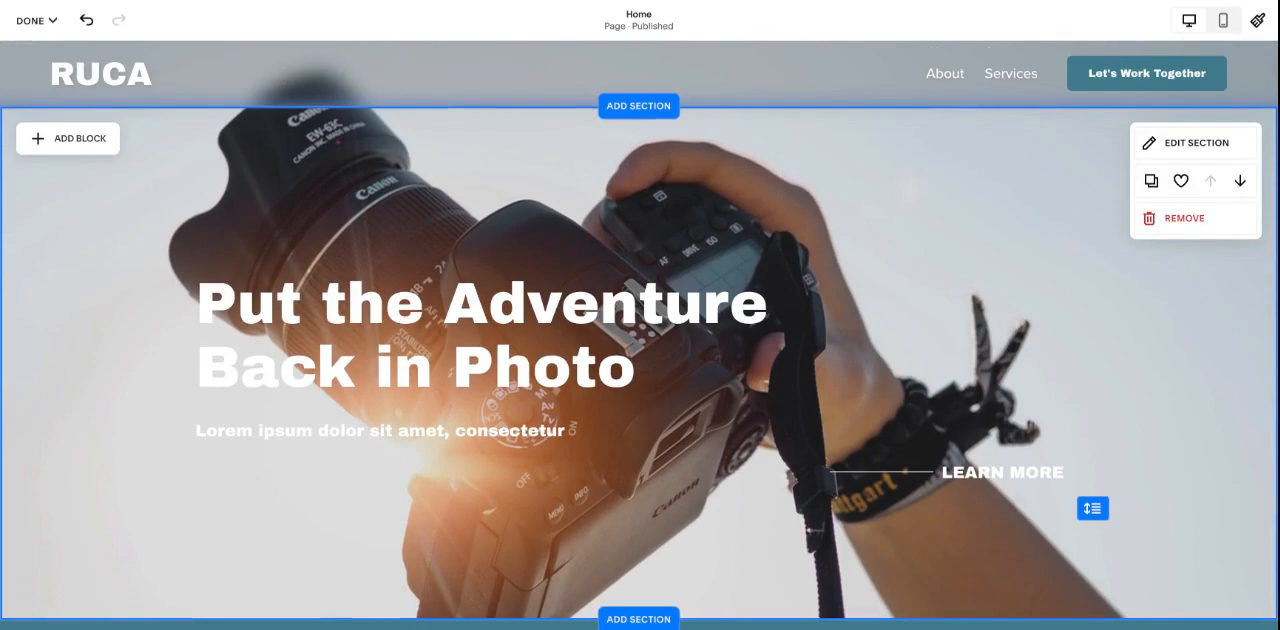
- Duplicate the Put the Adventure Back in Photo hero section and move the copy down below the City section
scroll(1171, 421, "down", 1)
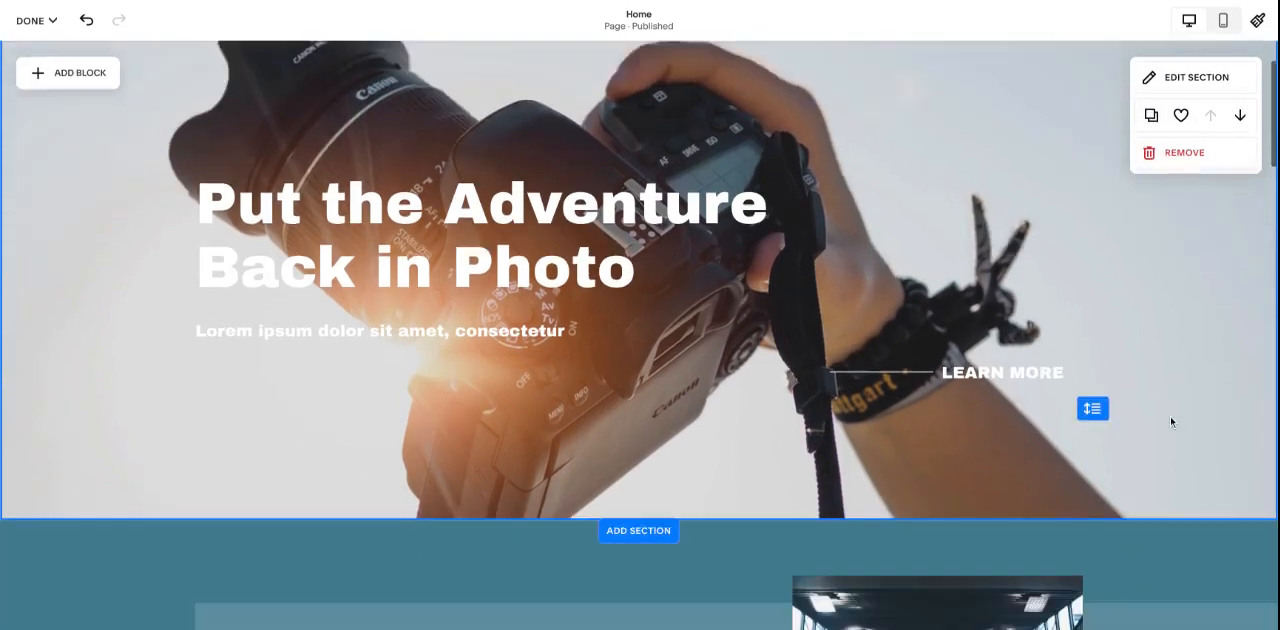
scroll(1171, 420, "down", 3)
scroll(1170, 415, "up", 4)
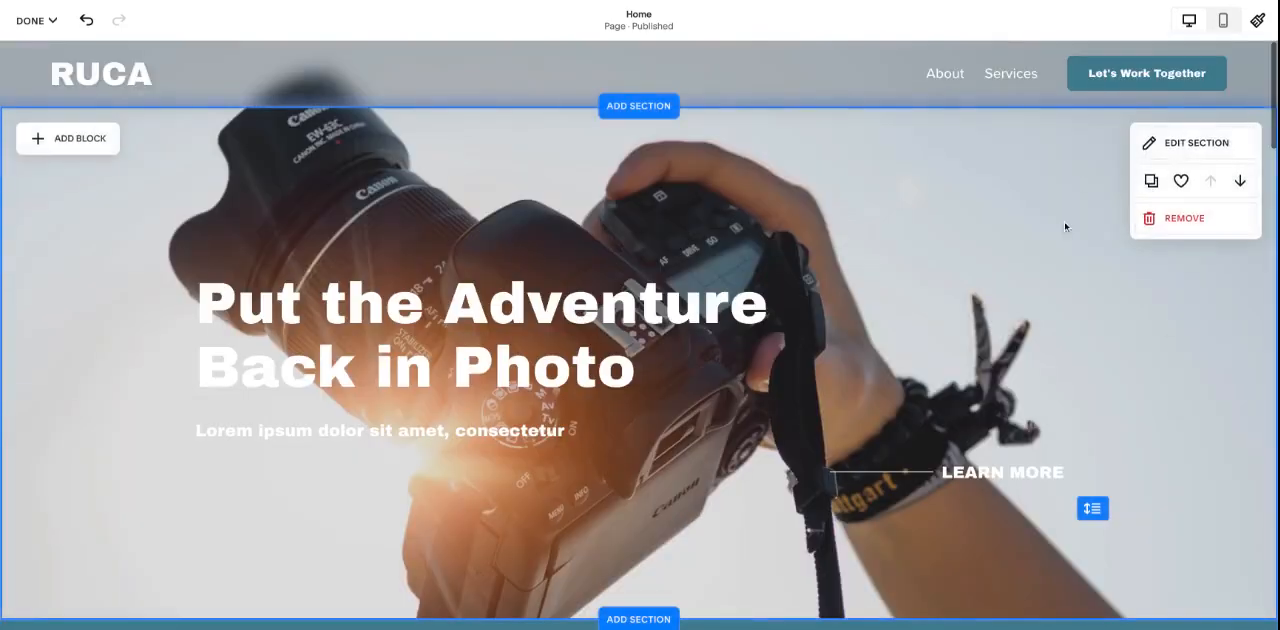
left_click(1151, 181)
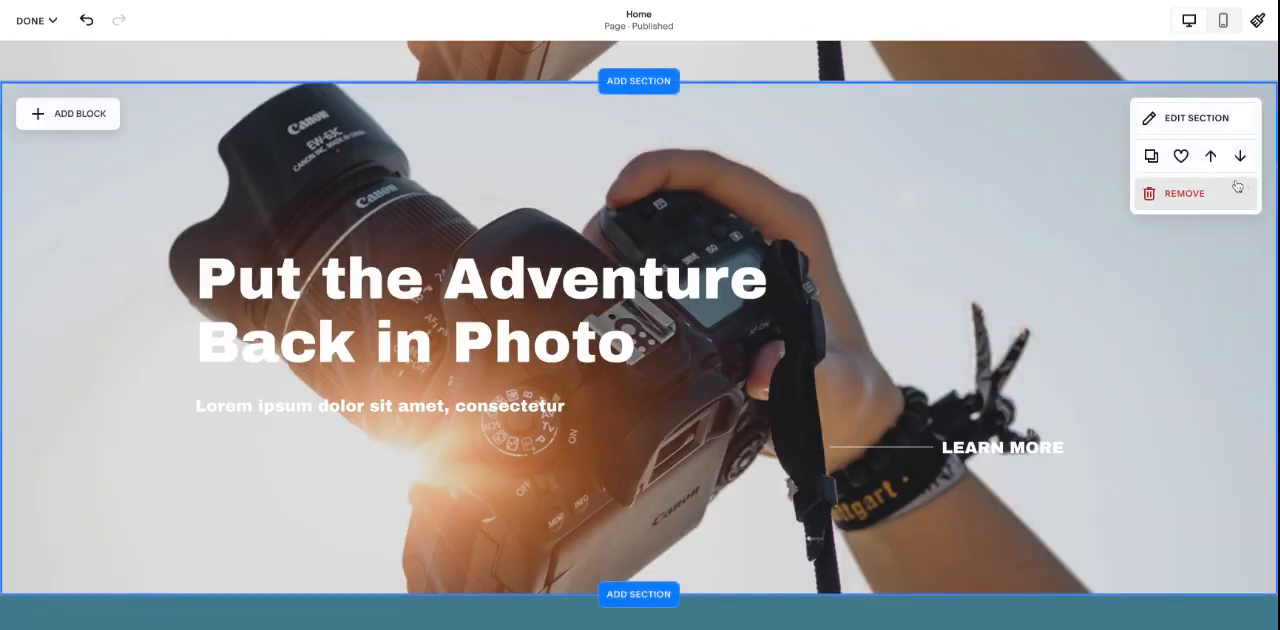
left_click(1237, 162)
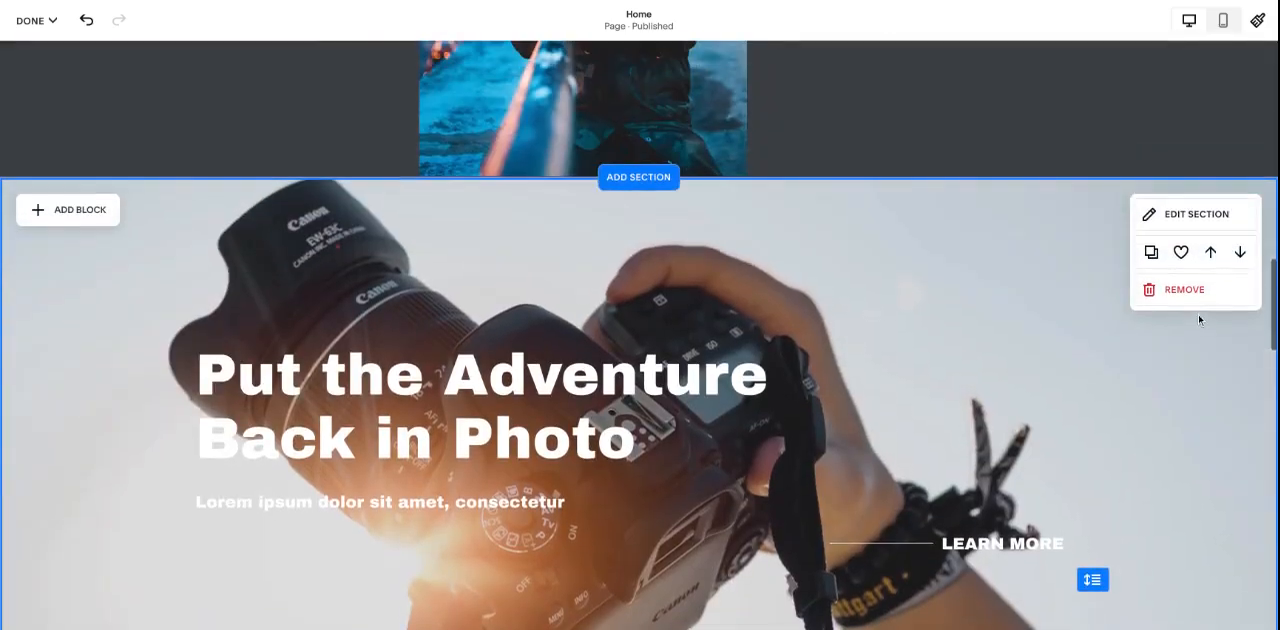
- Remove the duplicated hero section from the page
left_click(1198, 296)
left_click(719, 351)
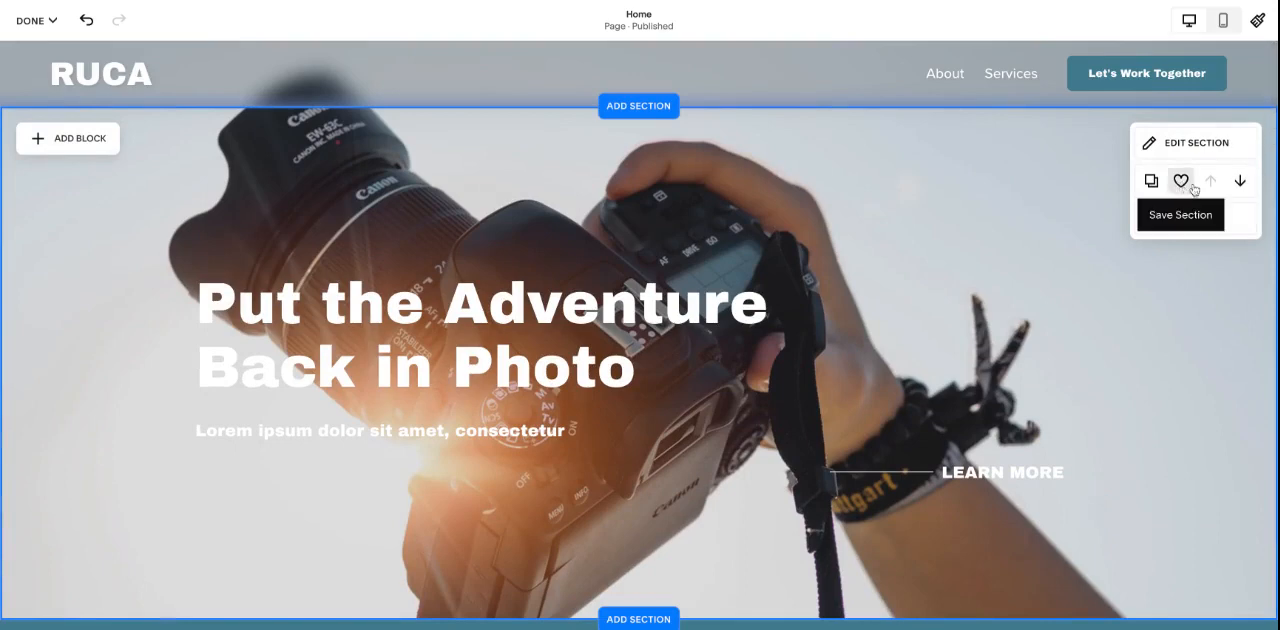
- Add a blank section between the Put the Adventure Back in Photo hero and the About Us section
scroll(642, 359, "down", 3)
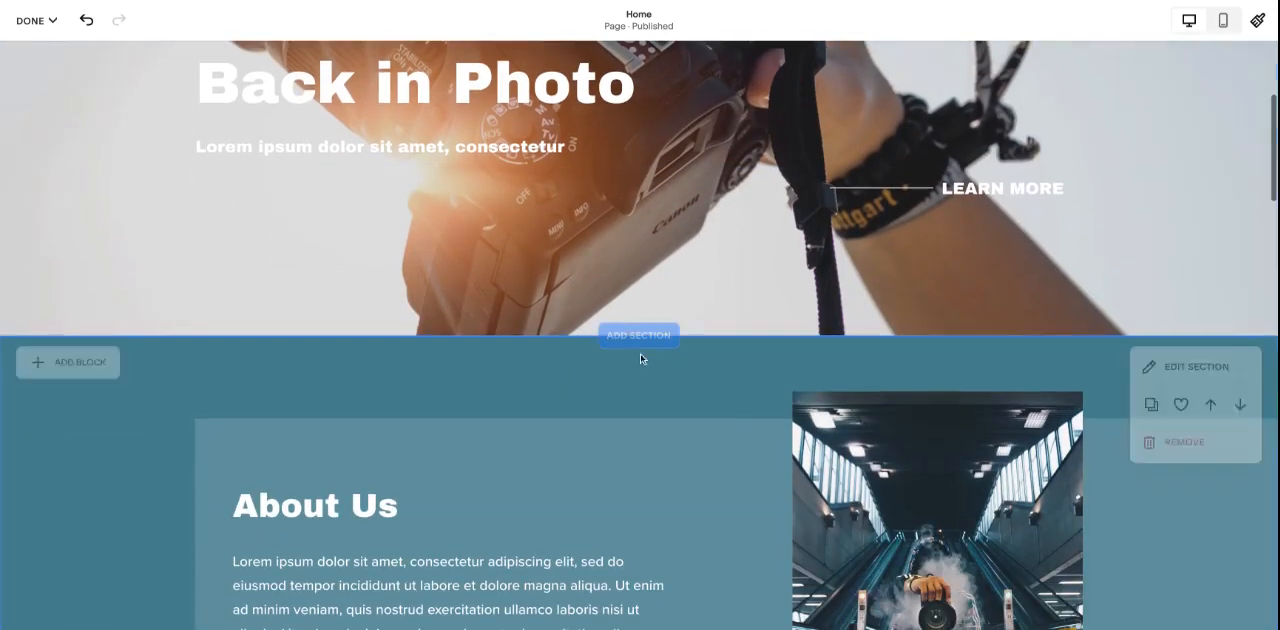
left_click(638, 336)
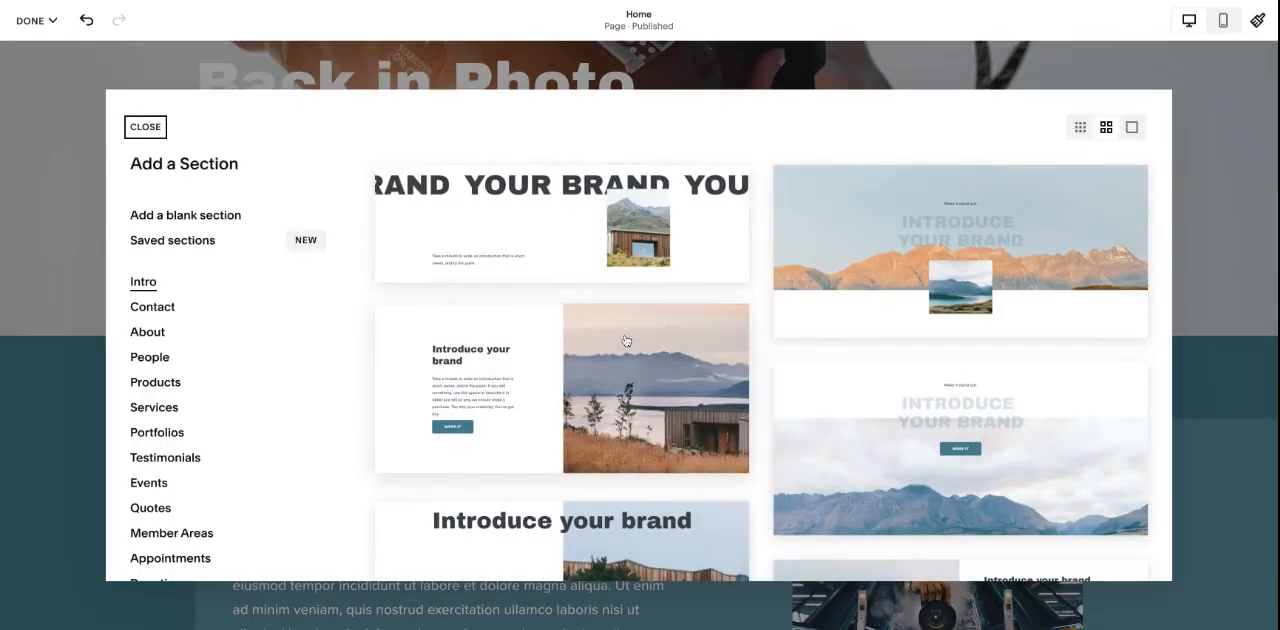
left_click(214, 219)
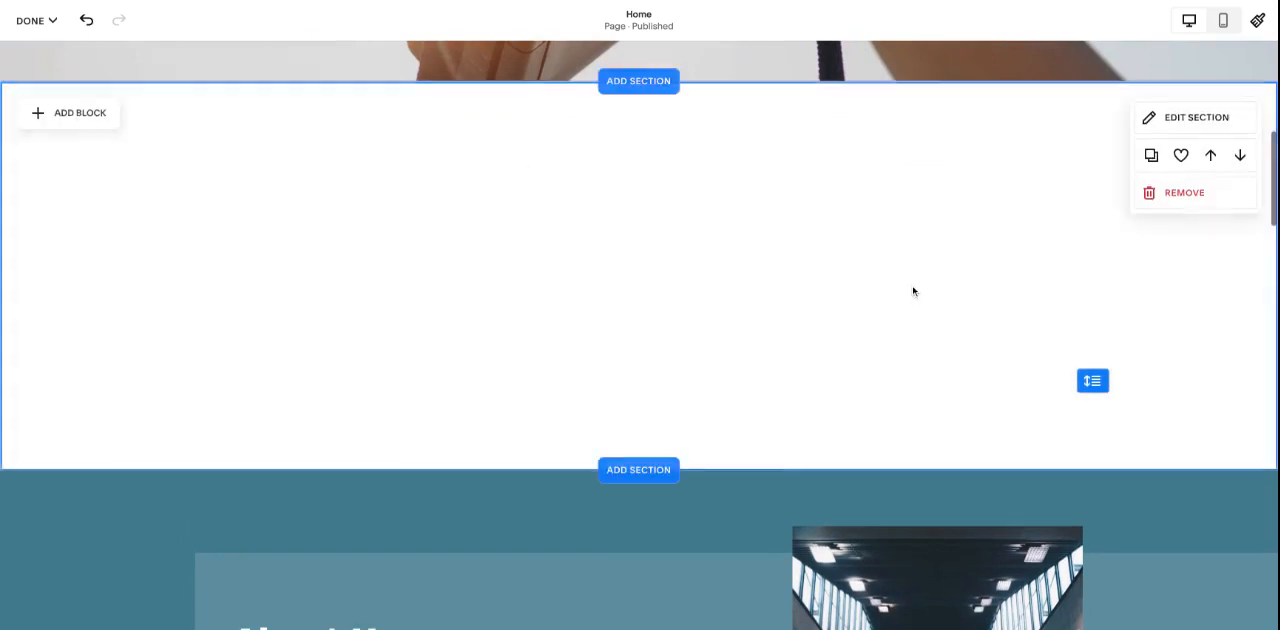
- Browse the Services section templates available for insertion below the blank section
left_click(654, 474)
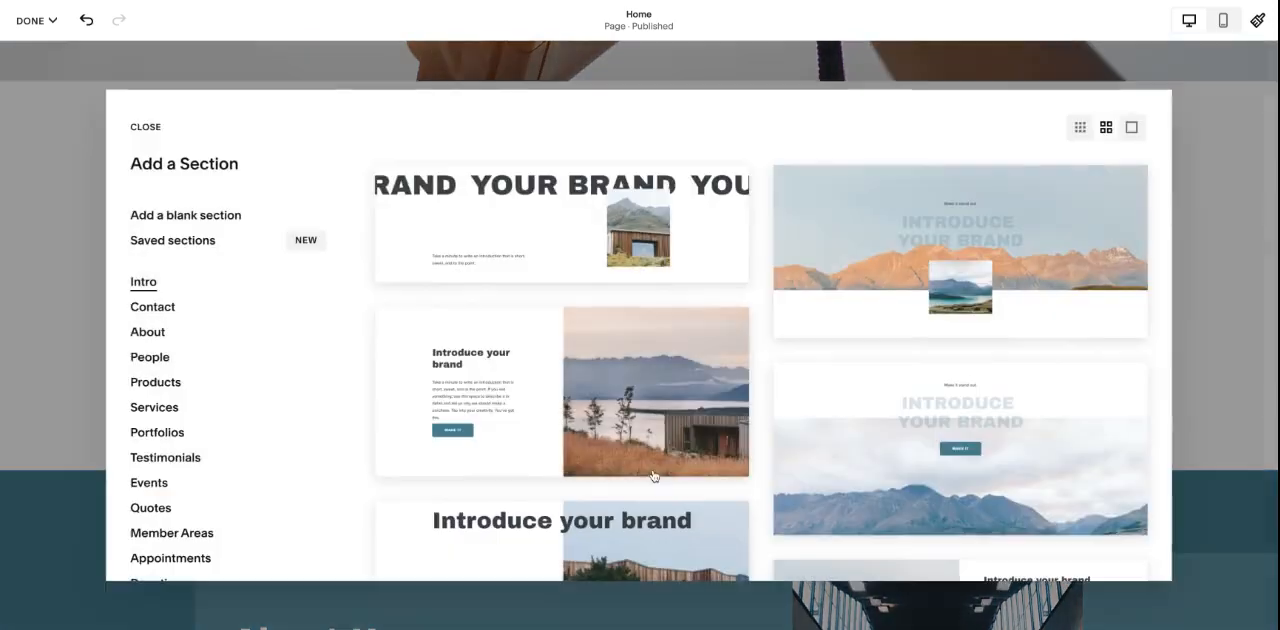
scroll(200, 434, "down", 2)
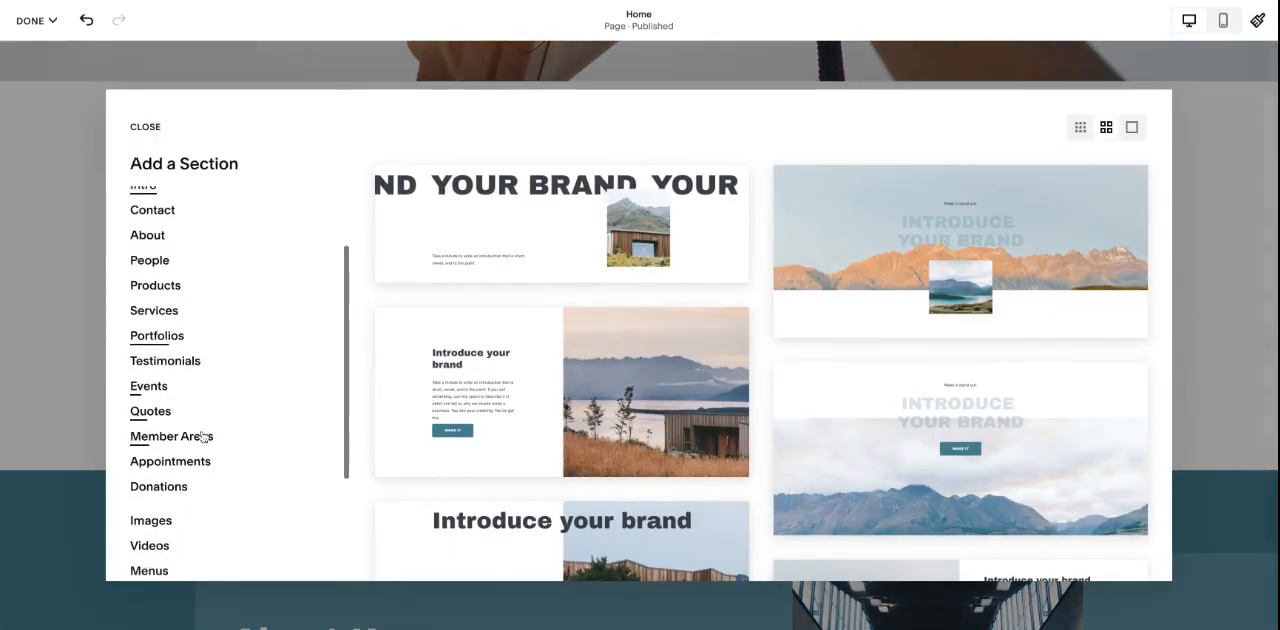
left_click(175, 315)
scroll(863, 320, "down", 3)
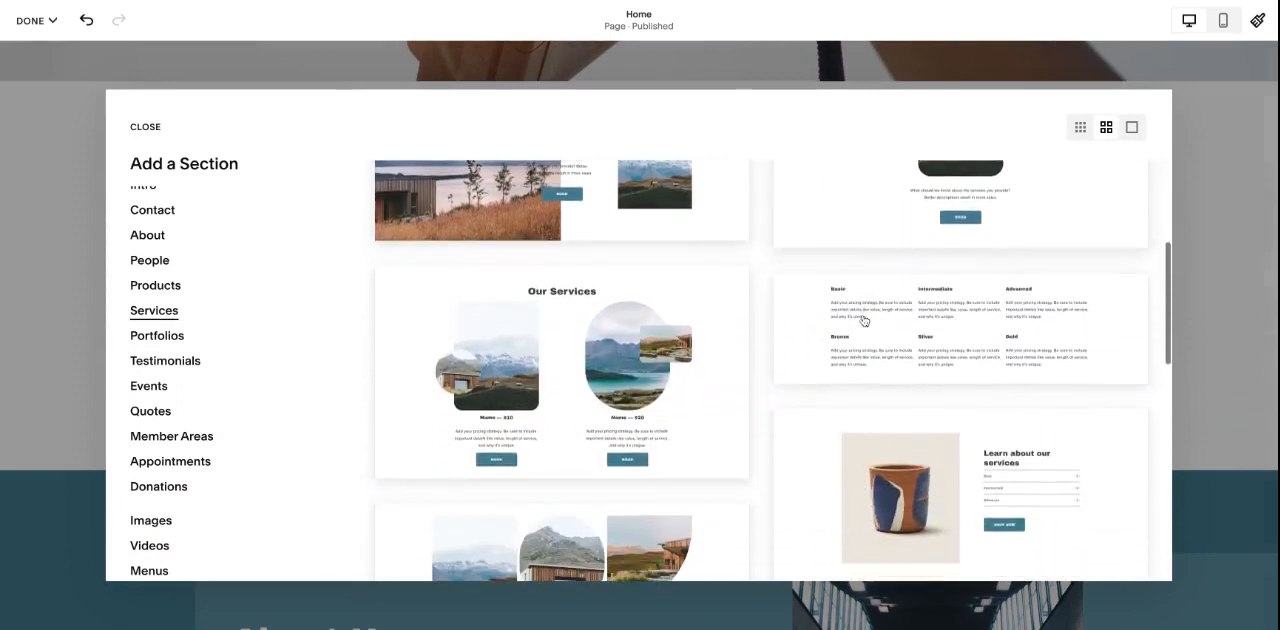
scroll(863, 320, "down", 2)
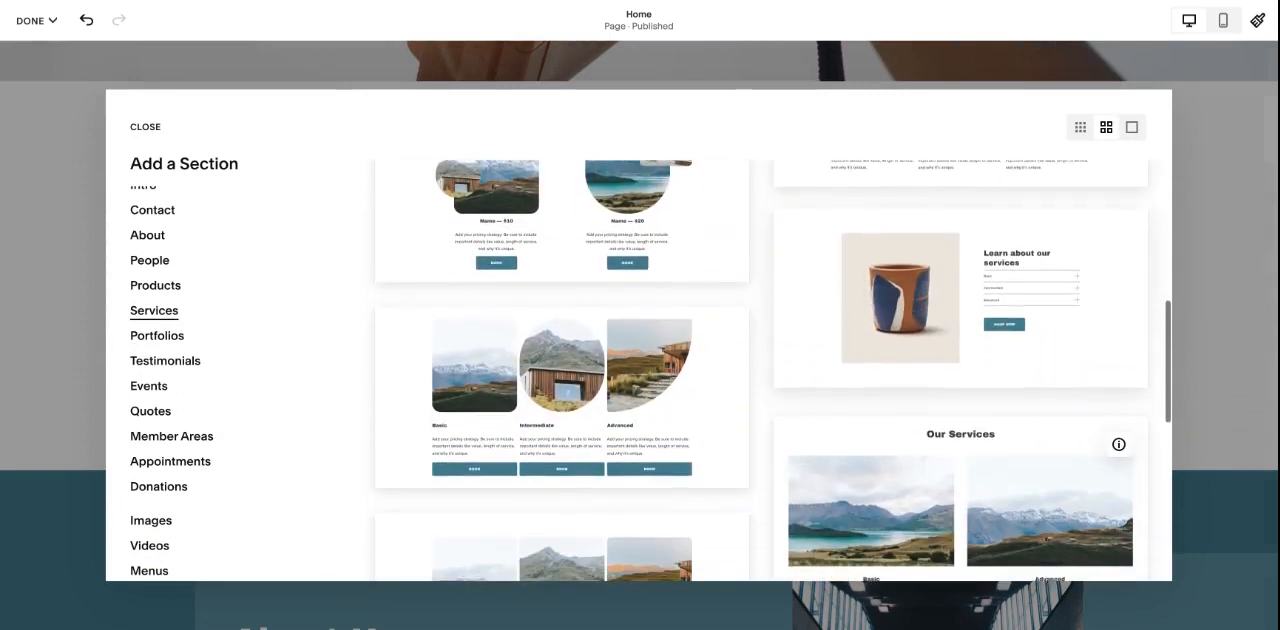
scroll(913, 336, "down", 3)
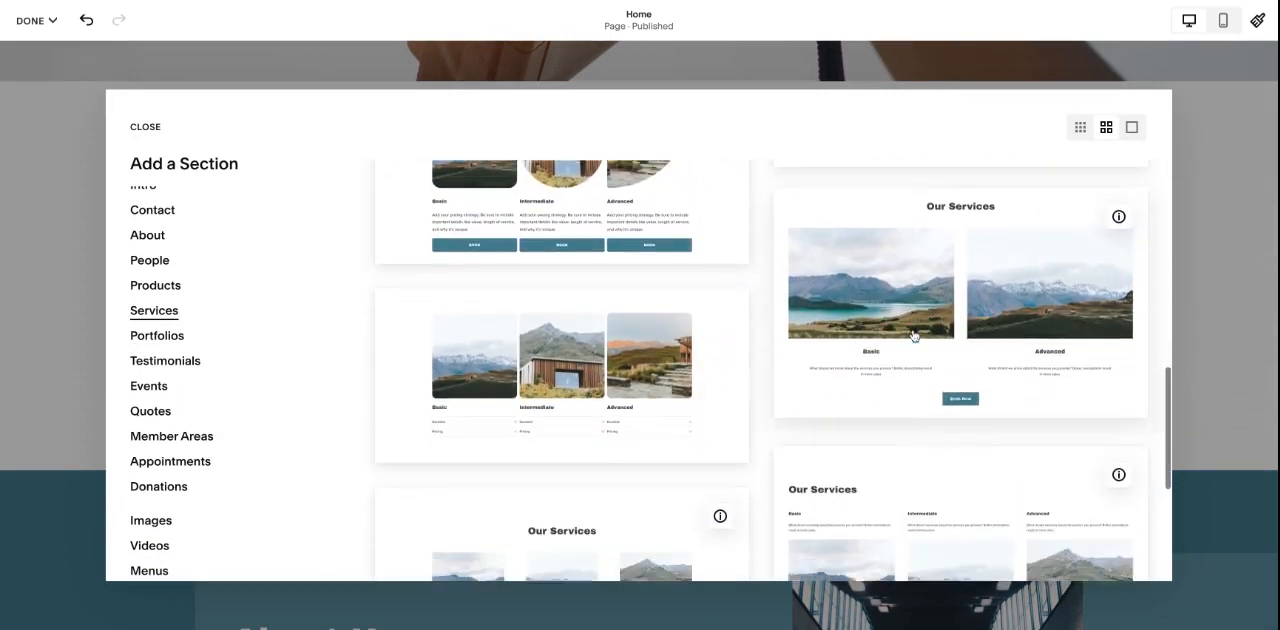
scroll(913, 336, "down", 3)
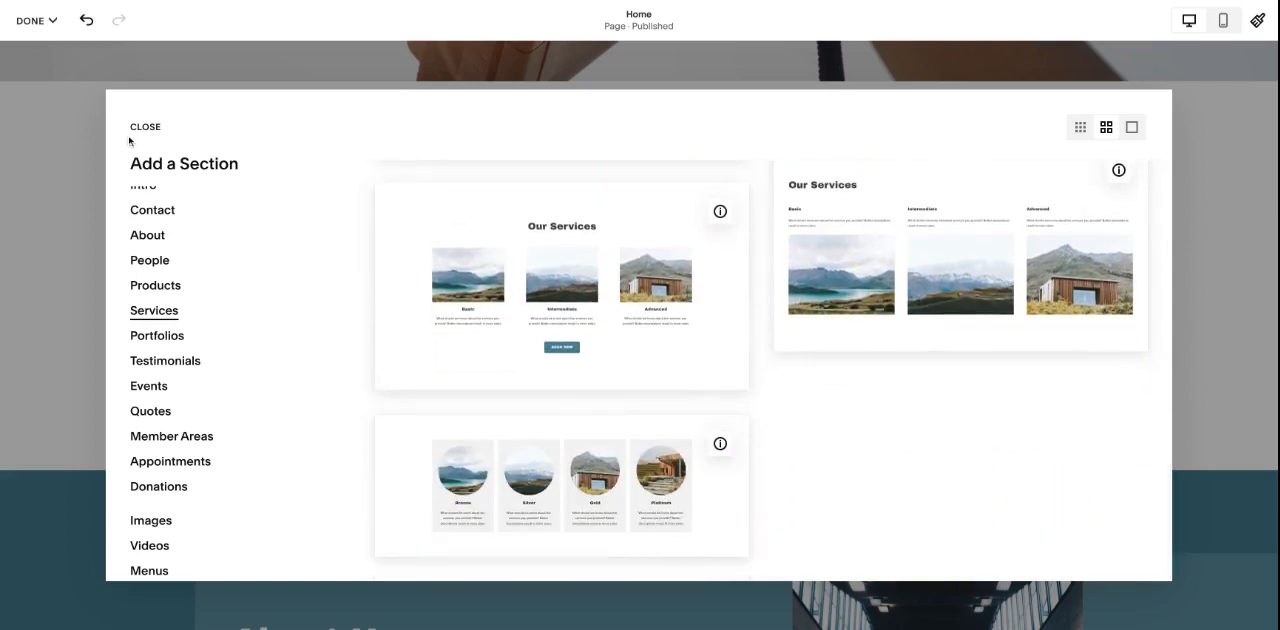
scroll(217, 286, "up", 2)
- Insert the saved City section directly below the blank section
left_click(203, 247)
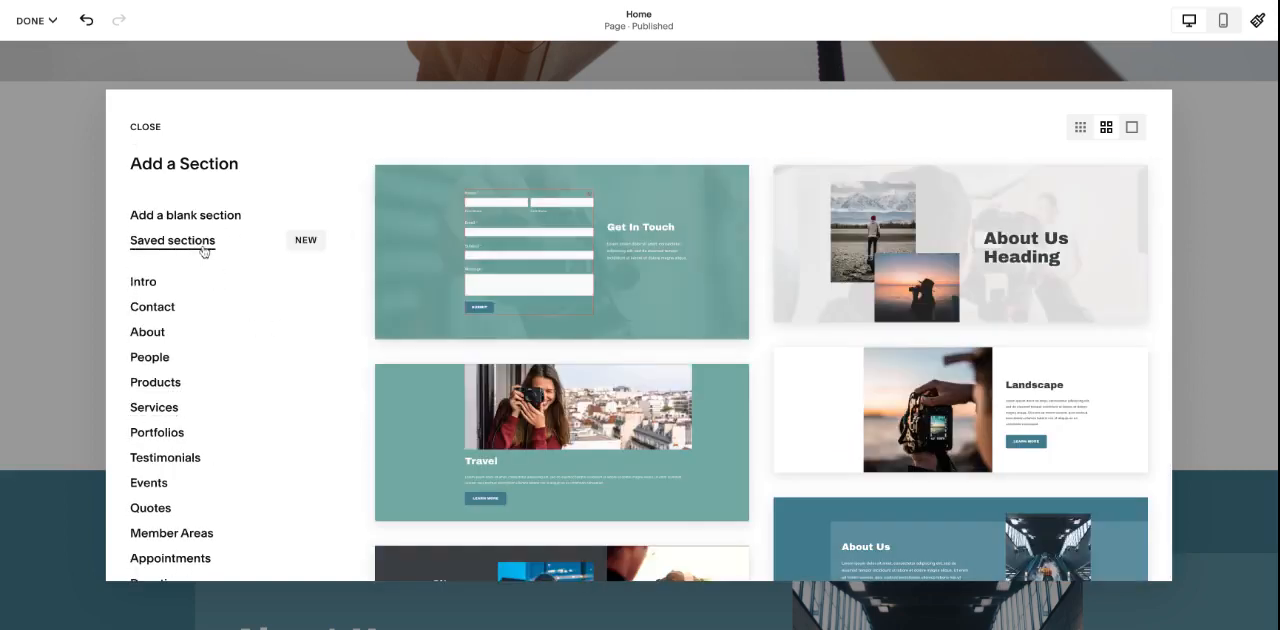
scroll(791, 312, "down", 3)
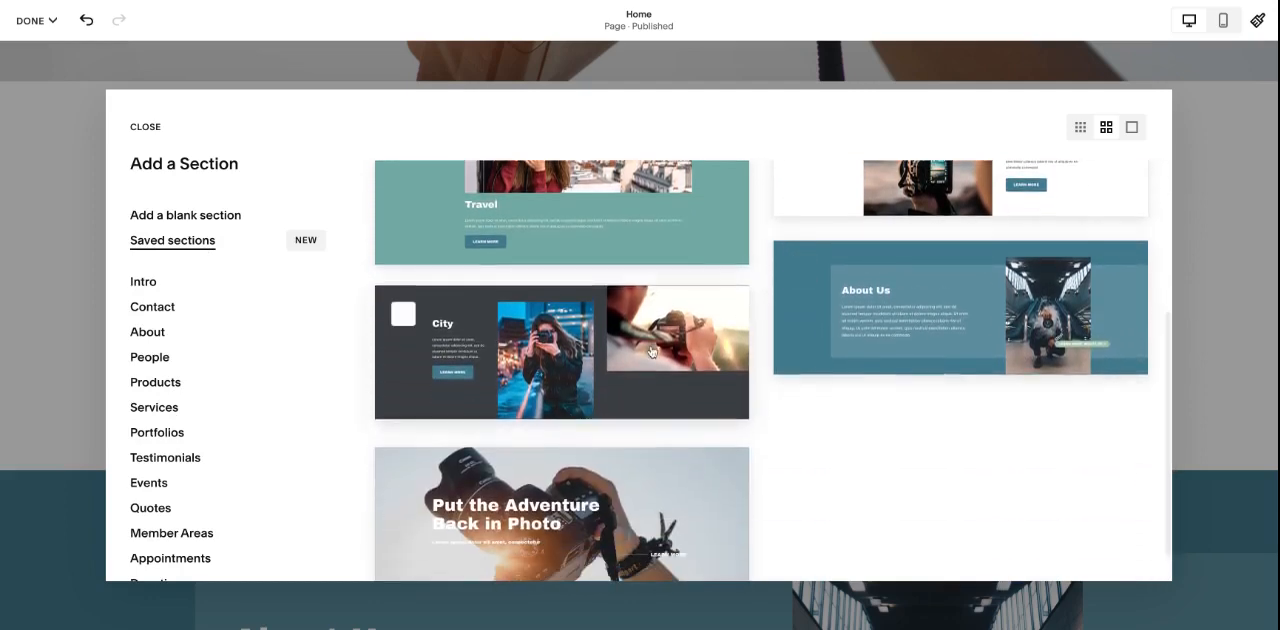
left_click(650, 352)
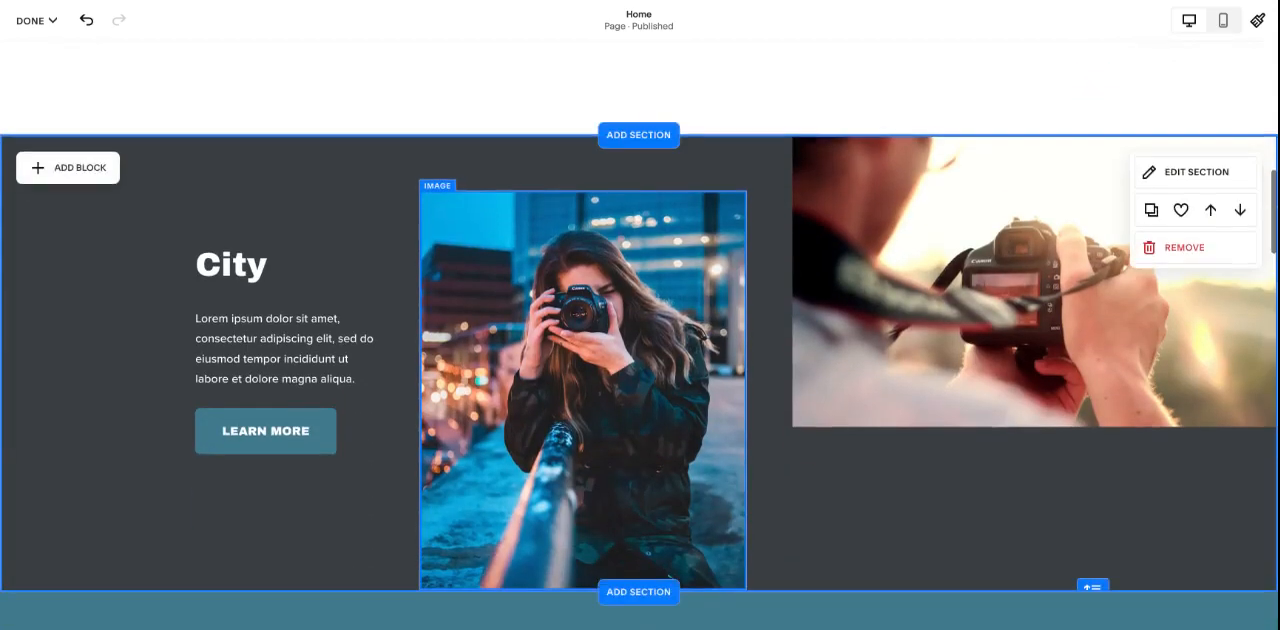
scroll(650, 400, "up", 3)
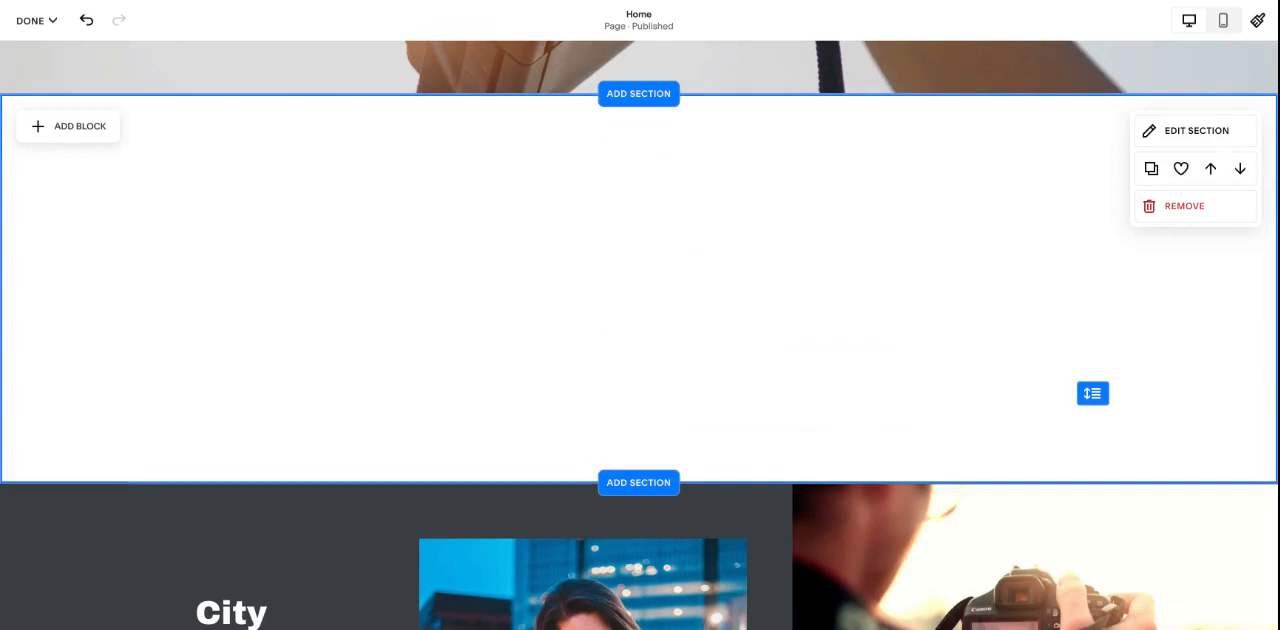
scroll(640, 335, "down", 4)
scroll(640, 335, "up", 5)
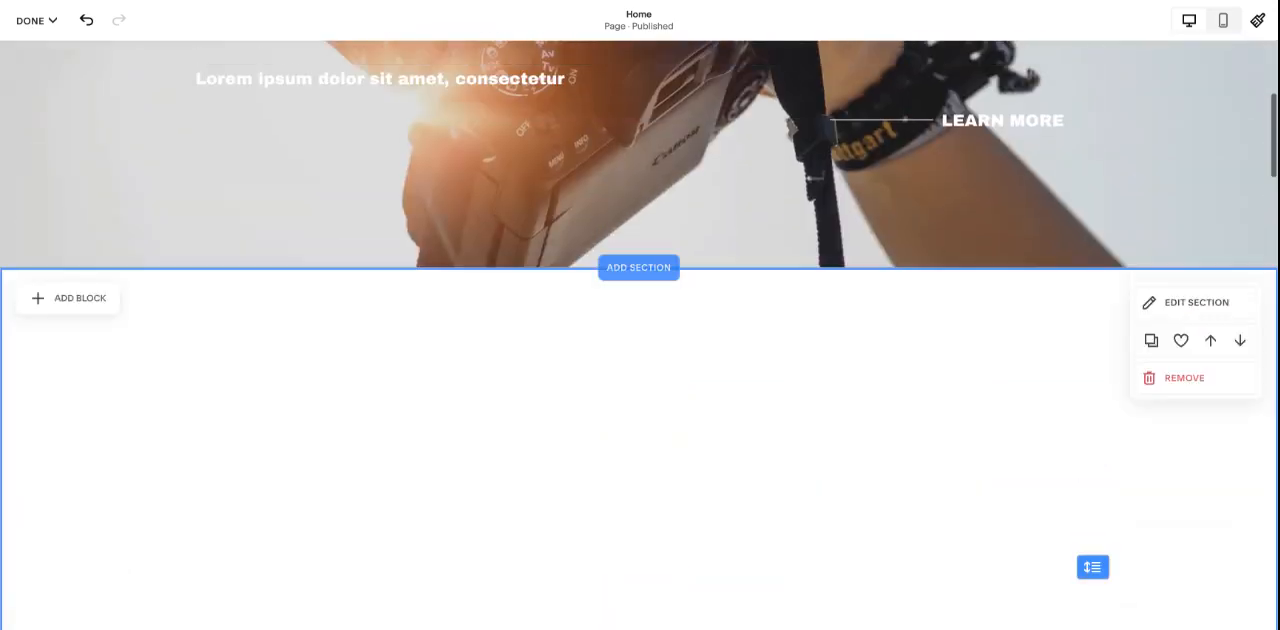
scroll(640, 335, "up", 4)
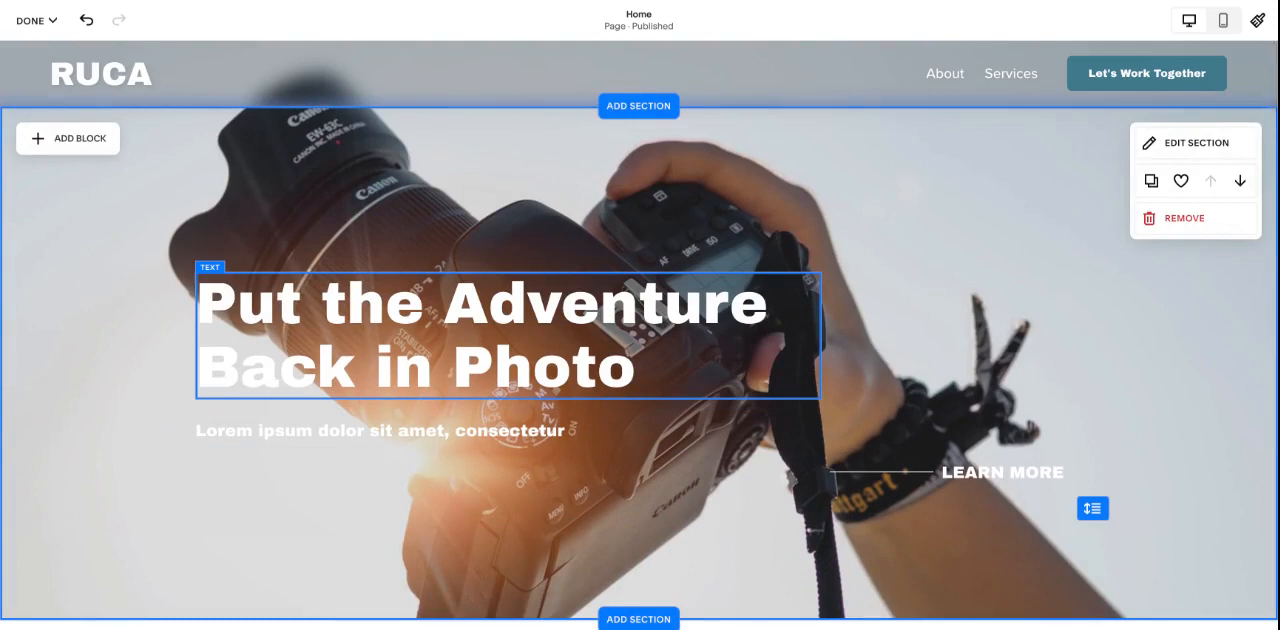
- Add a text block to the blank section, widen it across the full content width and enter "awe;gjweoigjewaiogjawe"
scroll(673, 341, "down", 5)
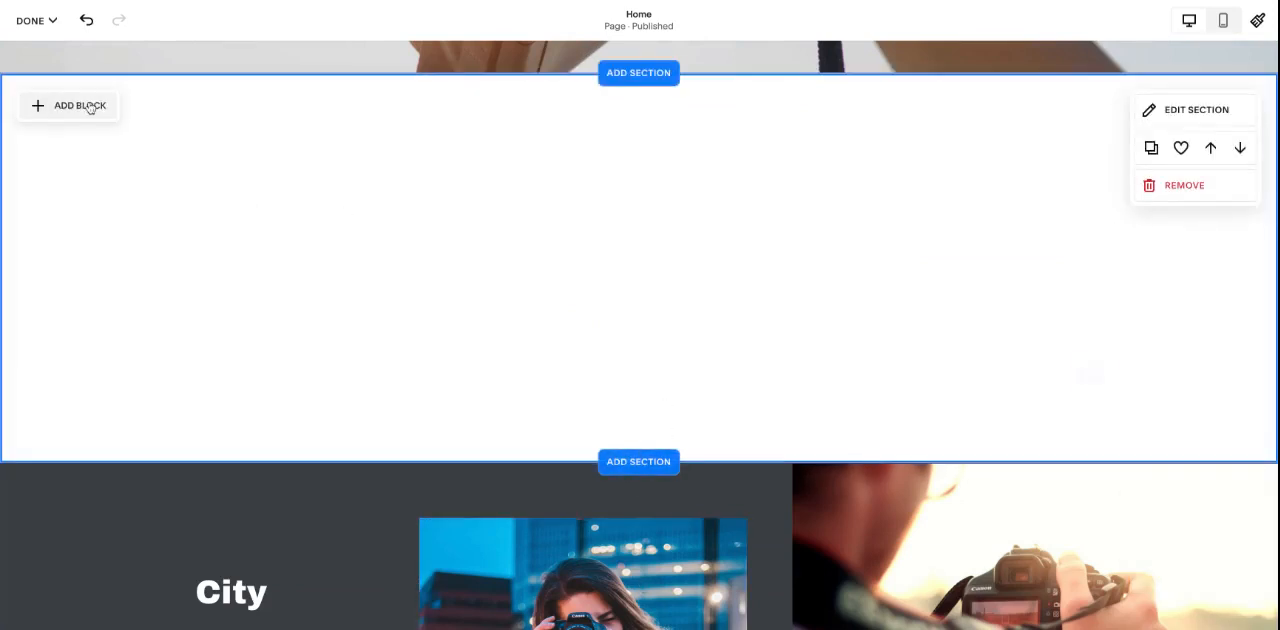
left_click(90, 107)
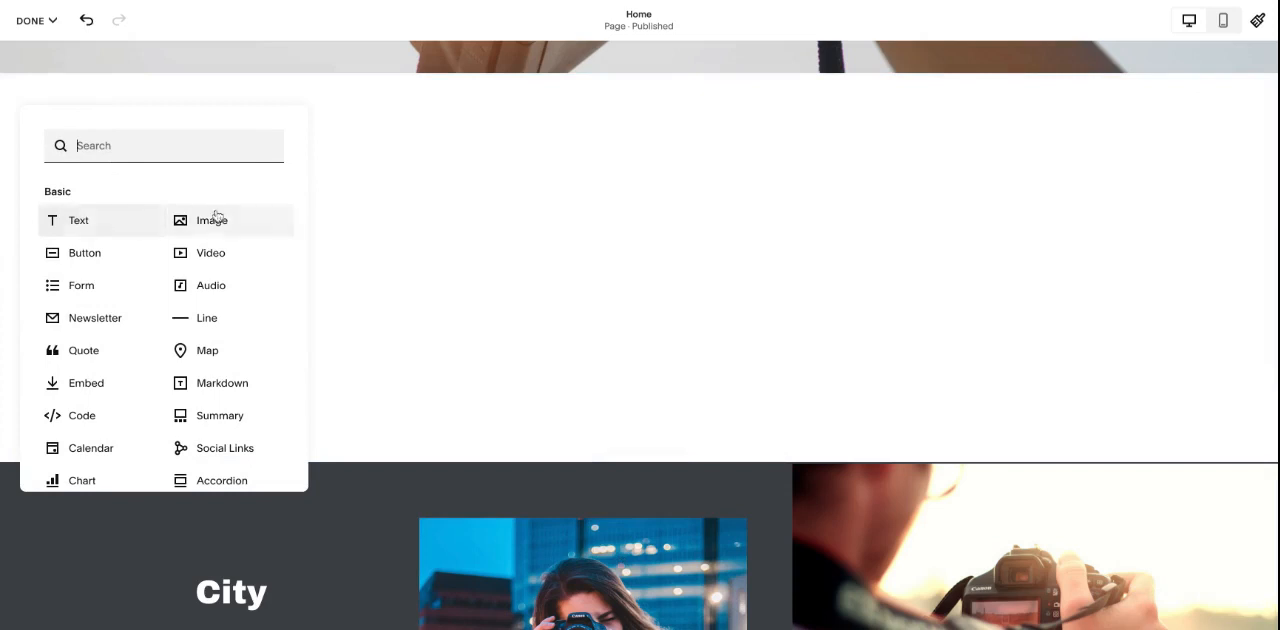
left_click(129, 219)
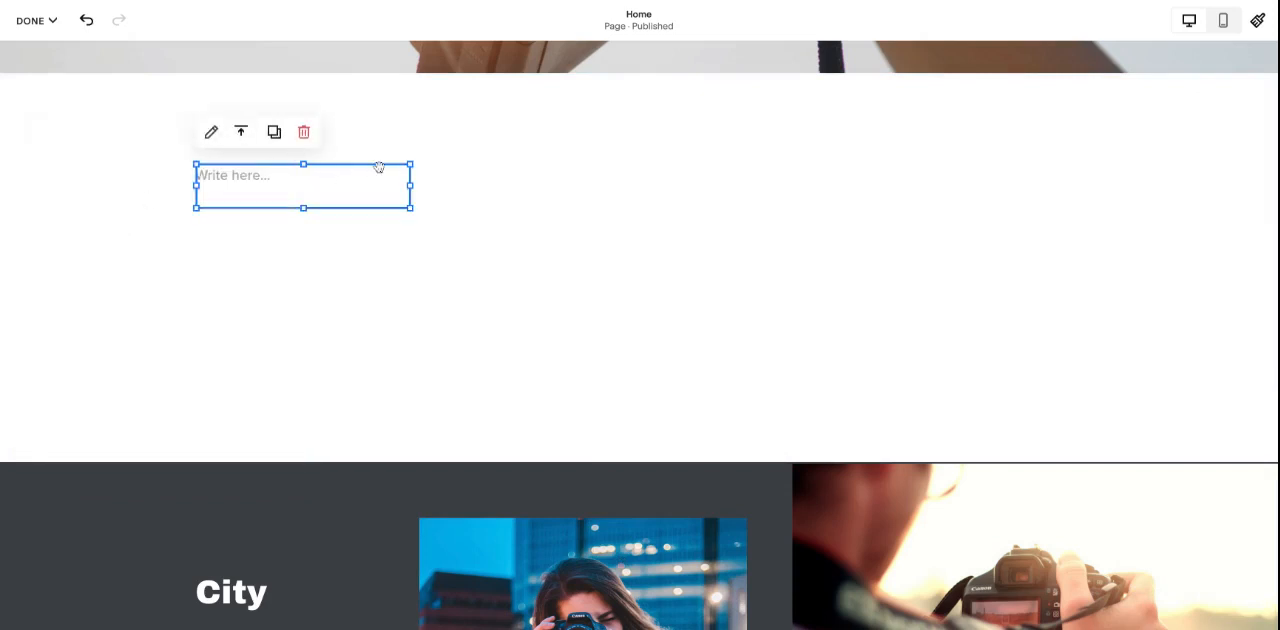
left_click_drag(379, 167, 1082, 186)
left_click_drag(409, 186, 489, 191)
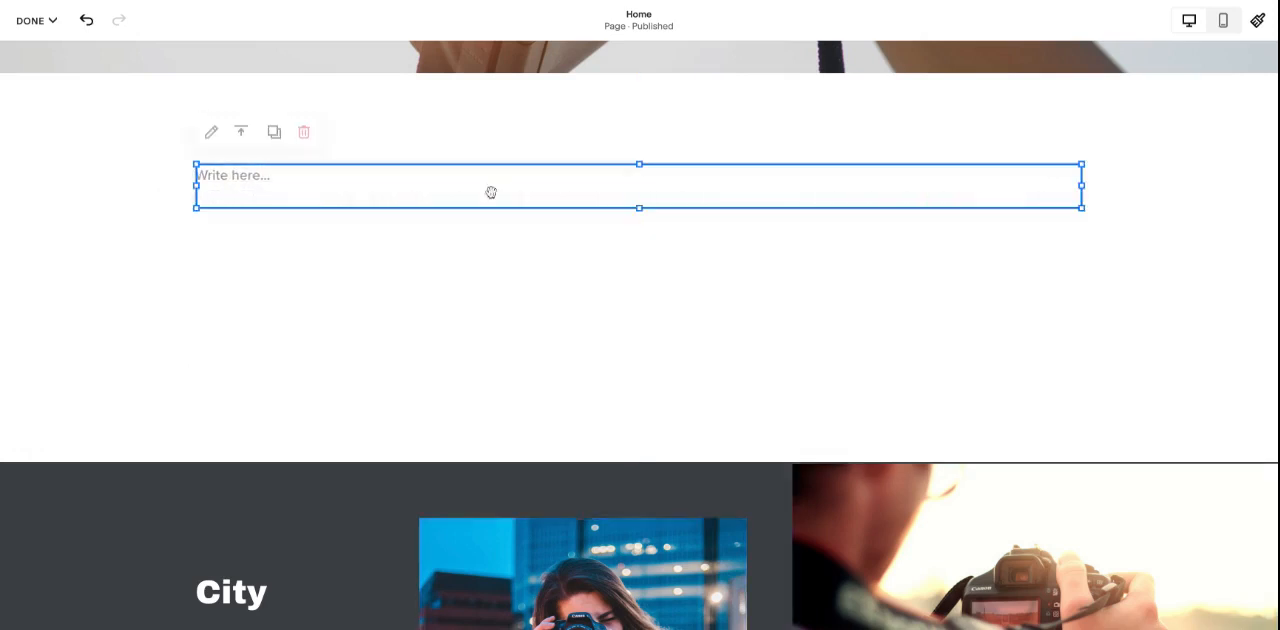
left_click(363, 180)
type("awe;gjweoigjewaiogjawe")
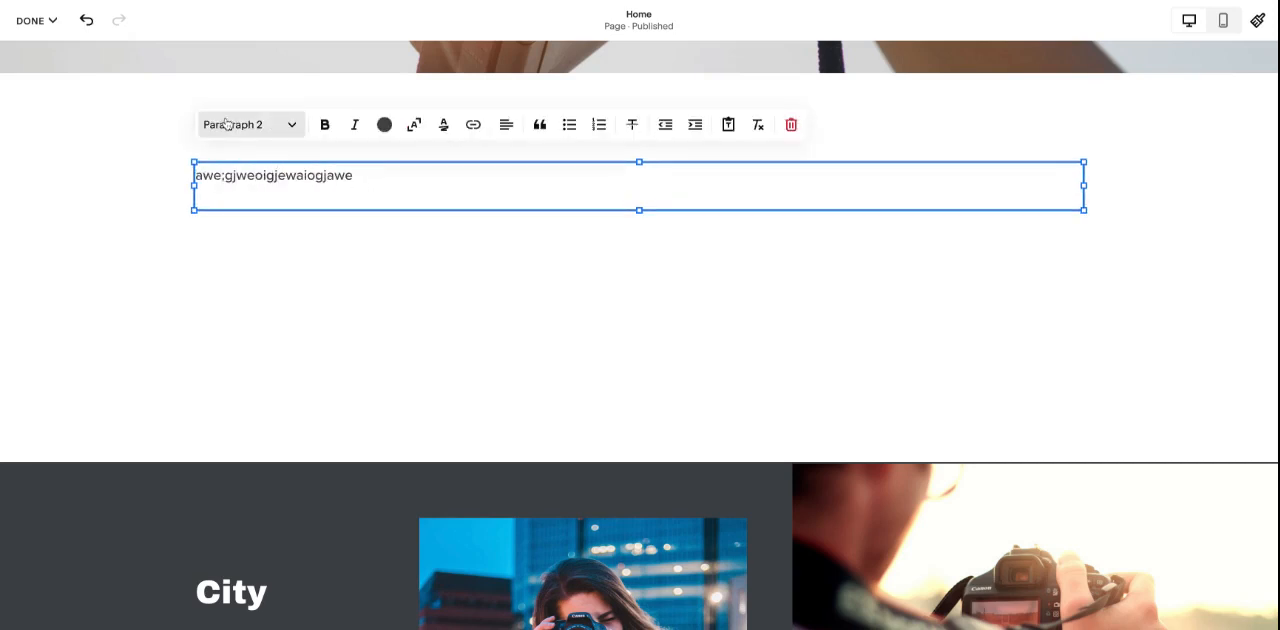
- Format the new text as Heading 2 and center it
left_click(240, 124)
left_click(236, 191)
left_click(507, 162)
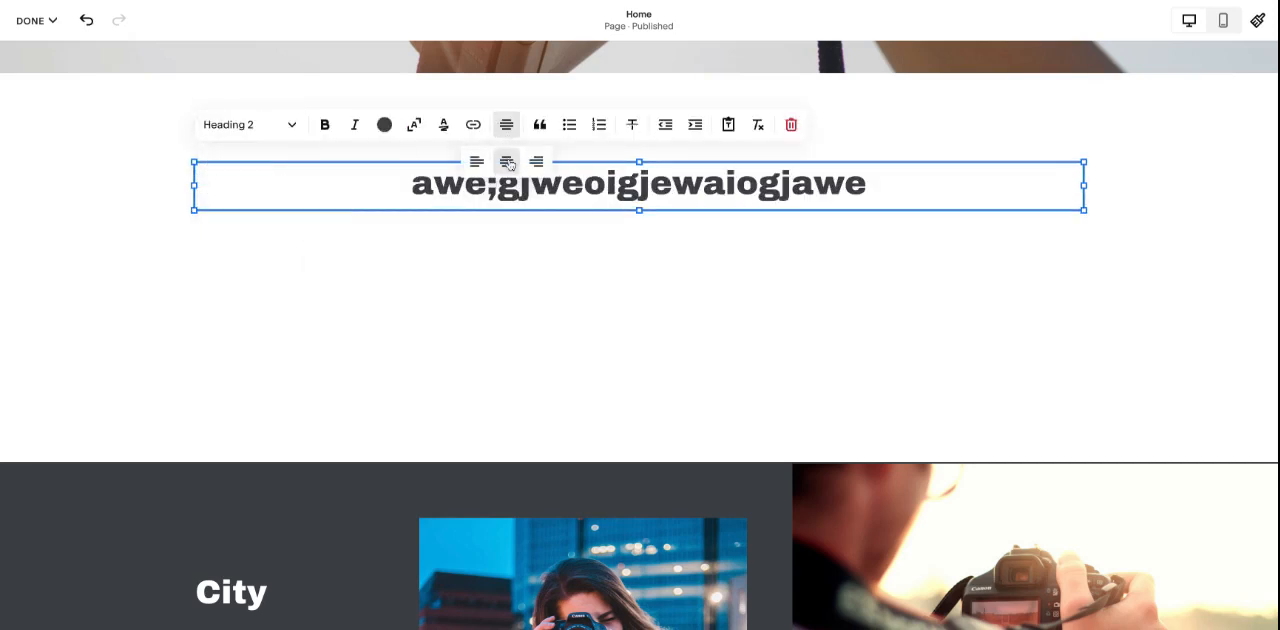
left_click(538, 273)
- Add an image block below the heading, shrink it to a small near-square and center it horizontally
left_click(96, 117)
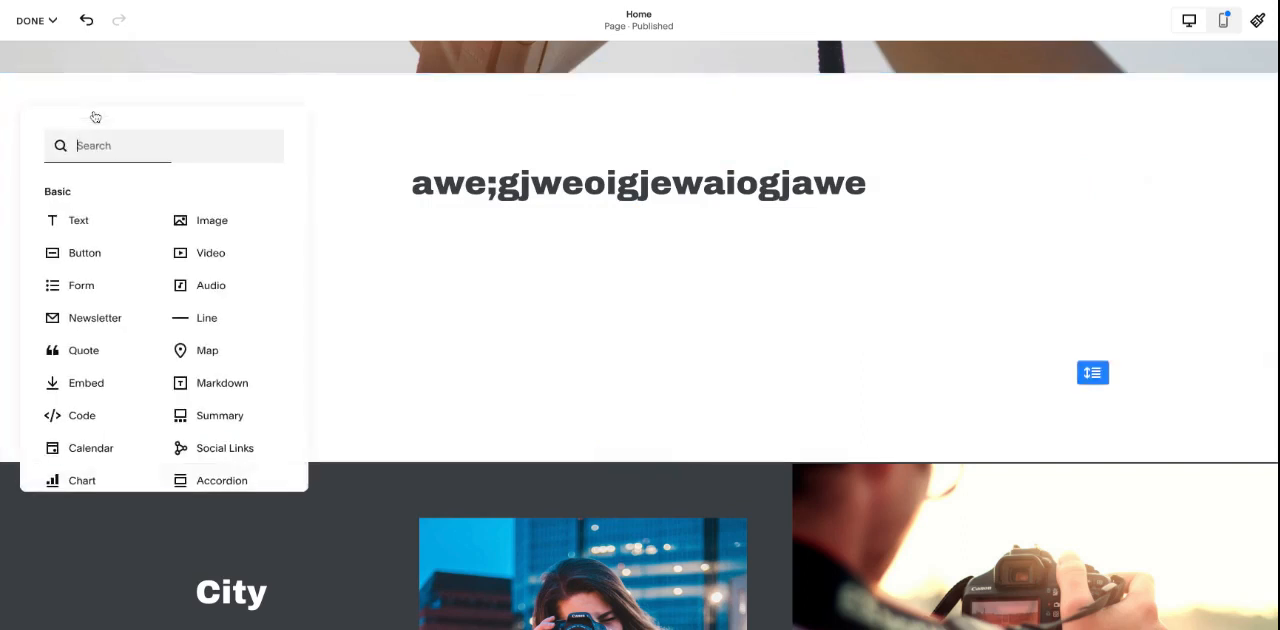
left_click(223, 226)
left_click_drag(340, 196, 690, 252)
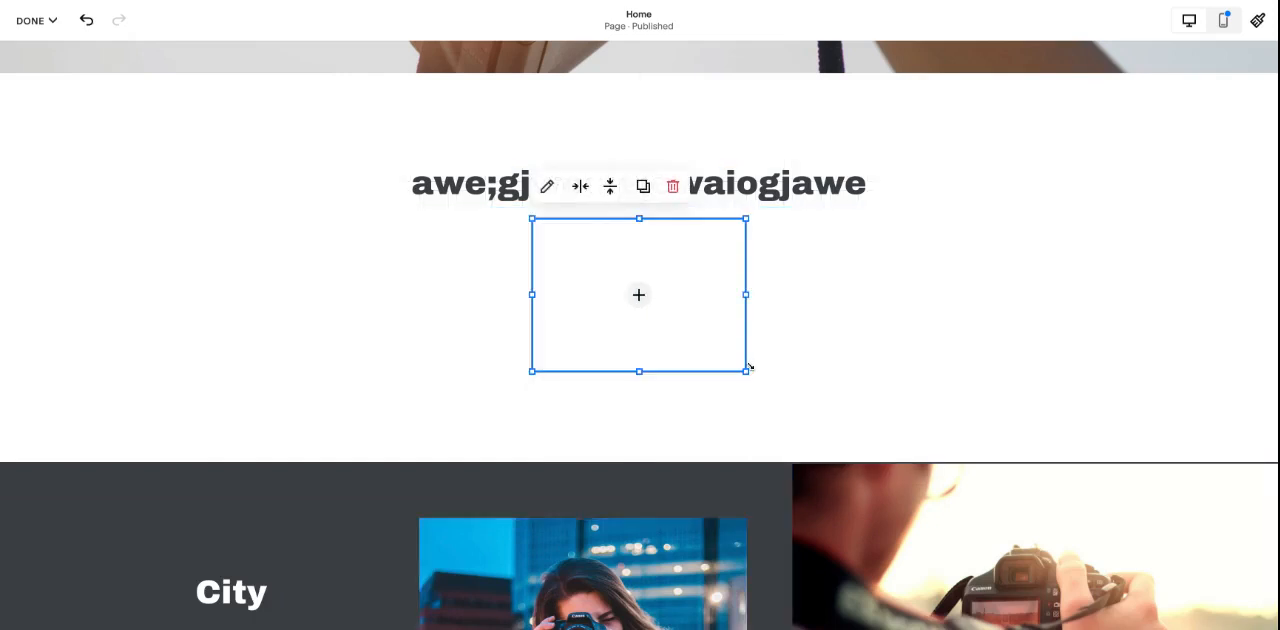
left_click_drag(746, 371, 606, 283)
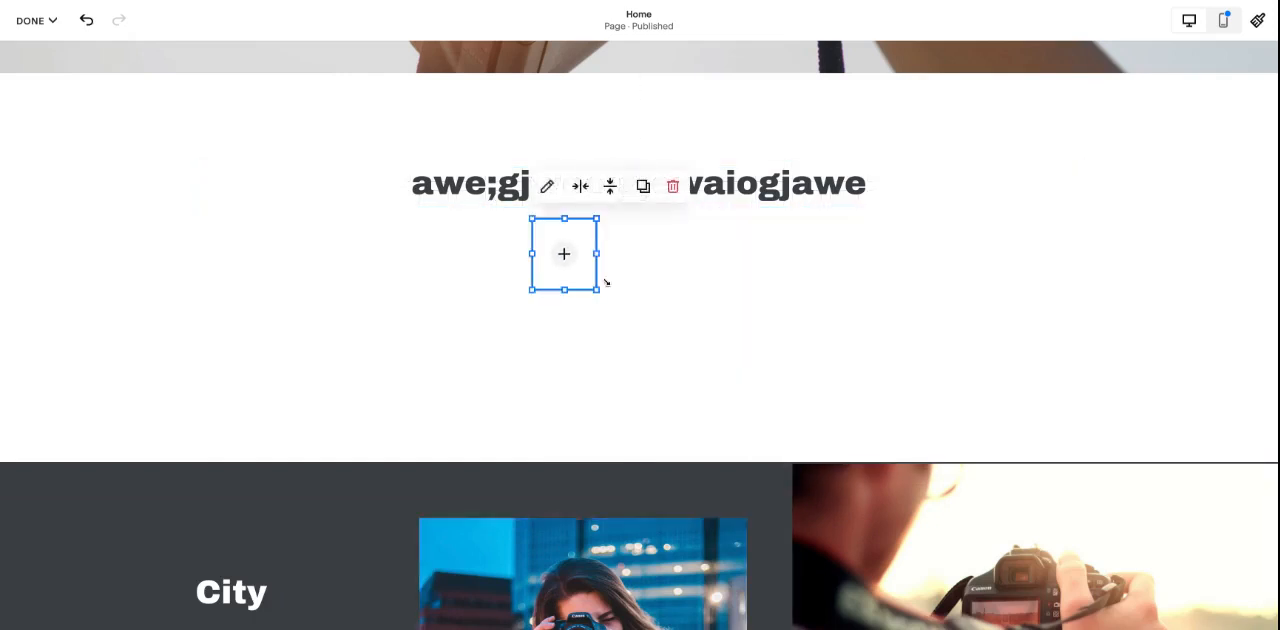
left_click_drag(578, 236, 573, 235)
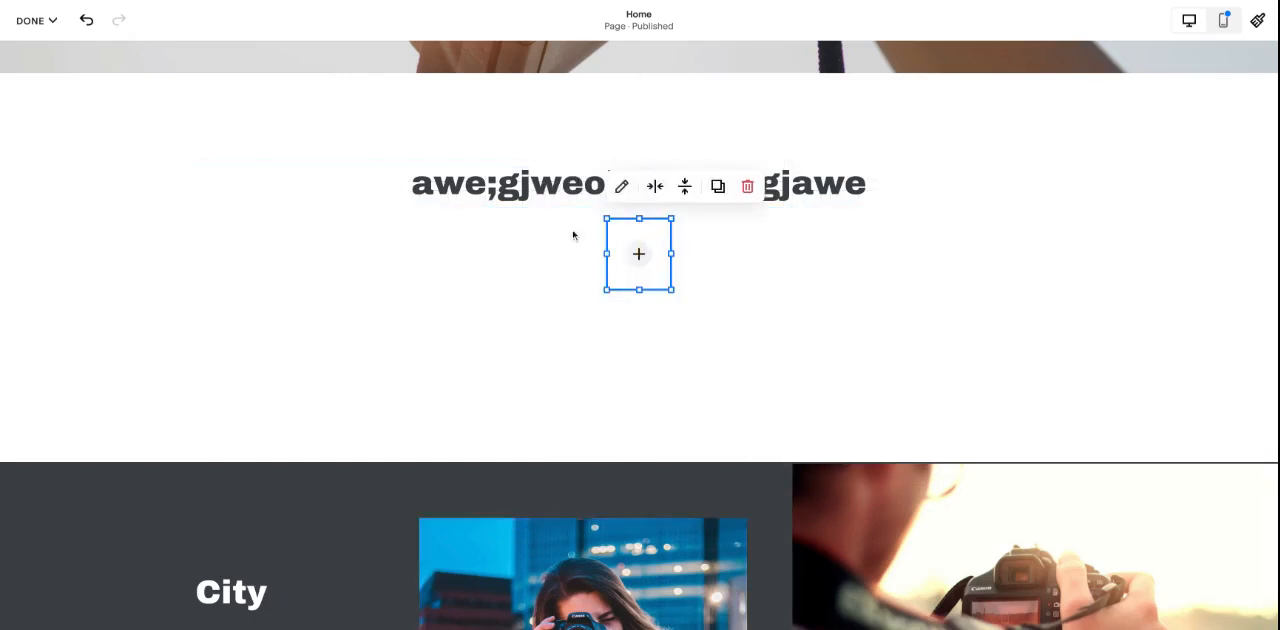
- Add a text block directly beneath the image block and enter "aweawegwgwe"
left_click(51, 108)
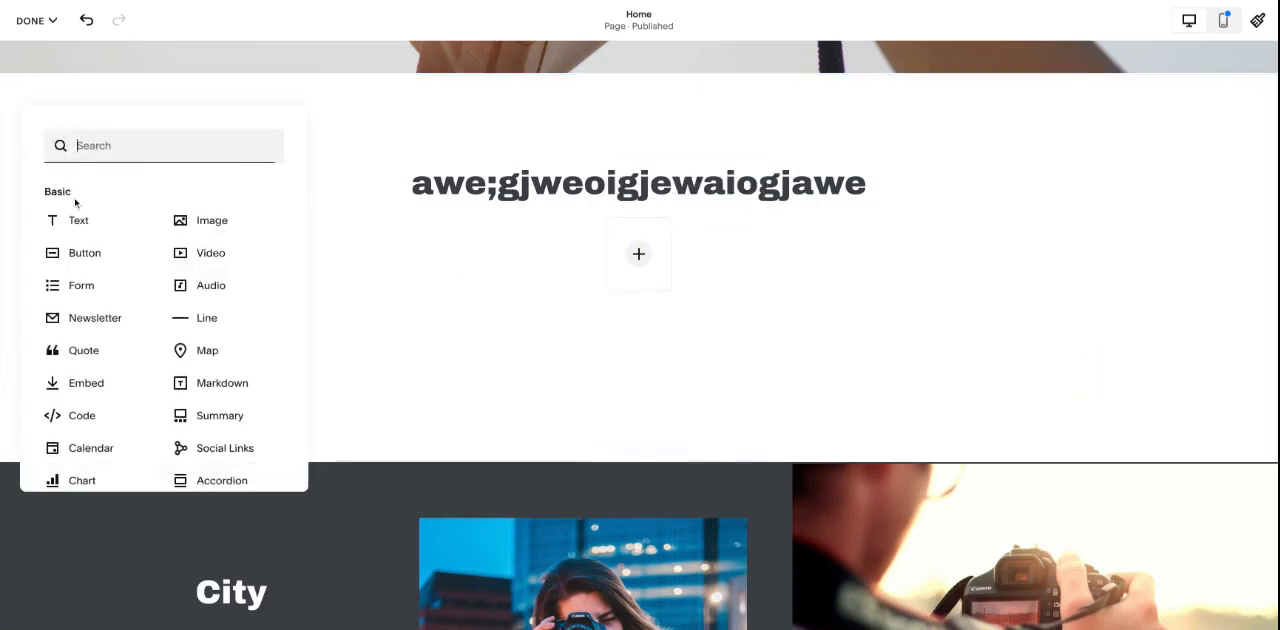
left_click(100, 212)
left_click_drag(250, 167, 590, 301)
type("aweawegwgwe")
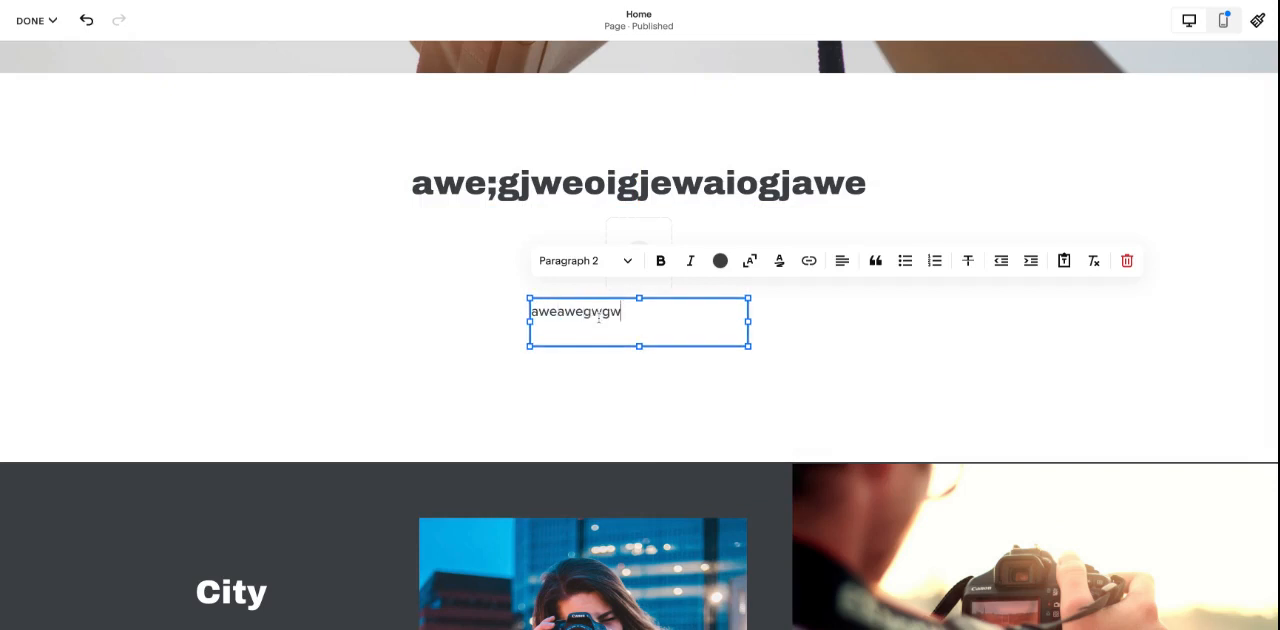
- Format the text beneath the image as Heading 4 and center it
left_click(566, 260)
left_click(606, 396)
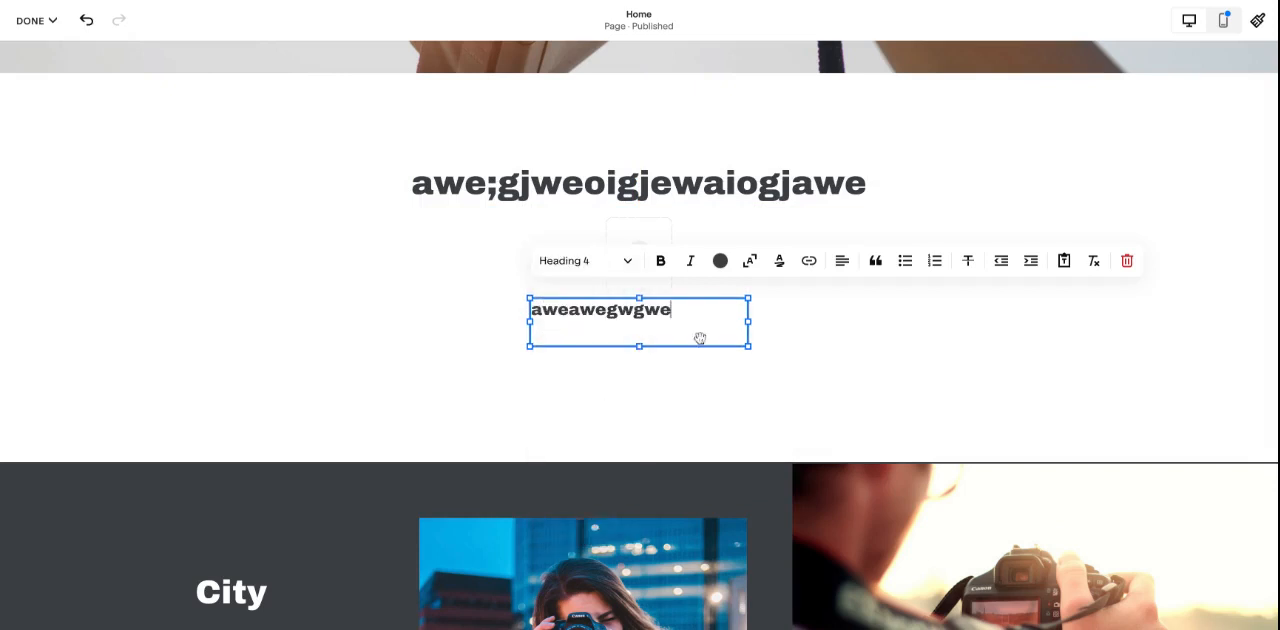
left_click(842, 260)
left_click(840, 298)
left_click(839, 390)
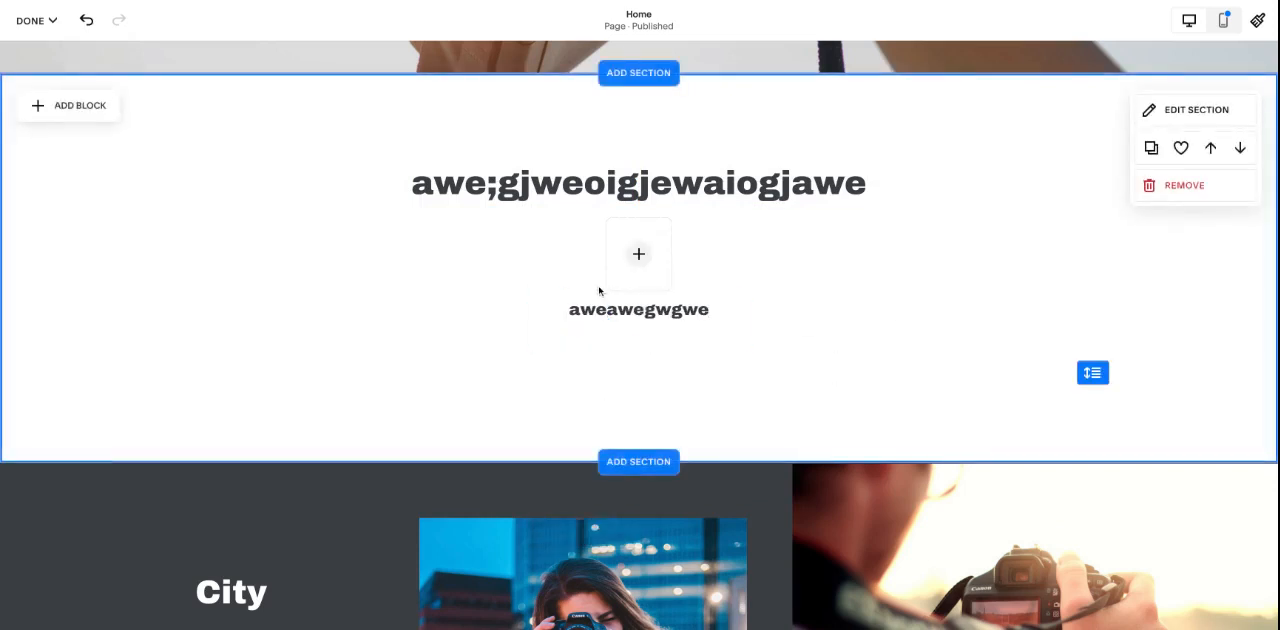
- Move the image block and the text beneath it down together, leaving a gap below the heading
left_click_drag(568, 253, 670, 309)
left_click(882, 295)
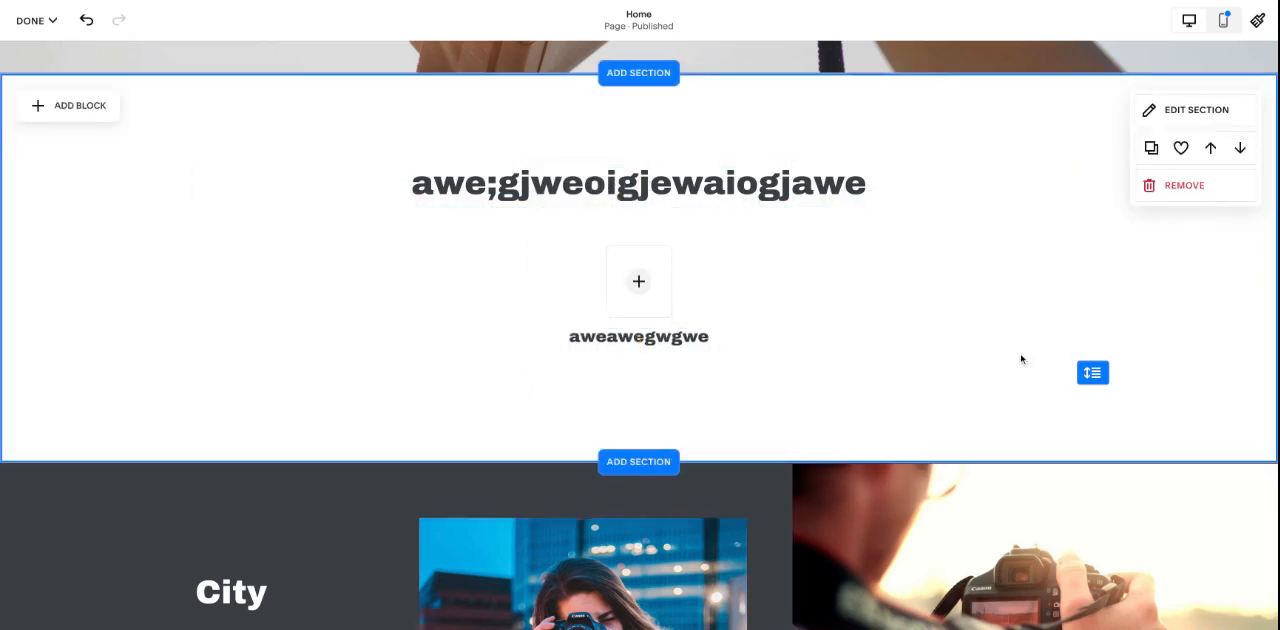
mouse_move(1091, 371)
left_mouse_down()
mouse_move(1092, 595)
mouse_move(1092, 372)
left_mouse_up()
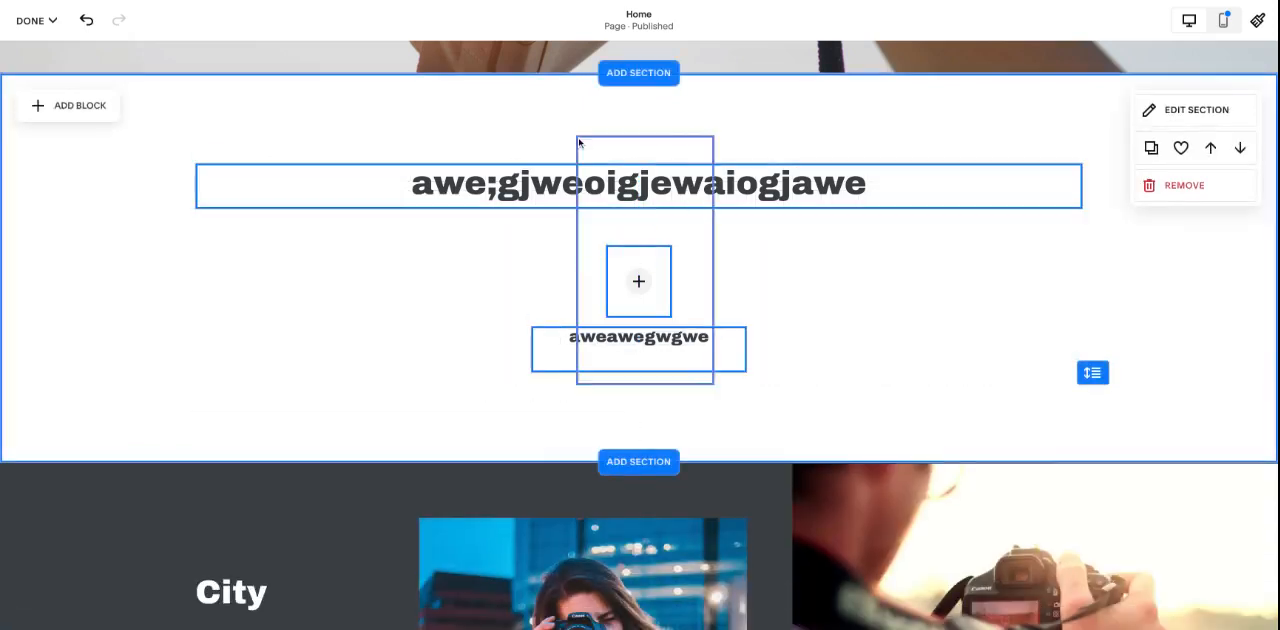
- Select the image block and the text beneath it together and align them to their horizontal centers
left_click(699, 178)
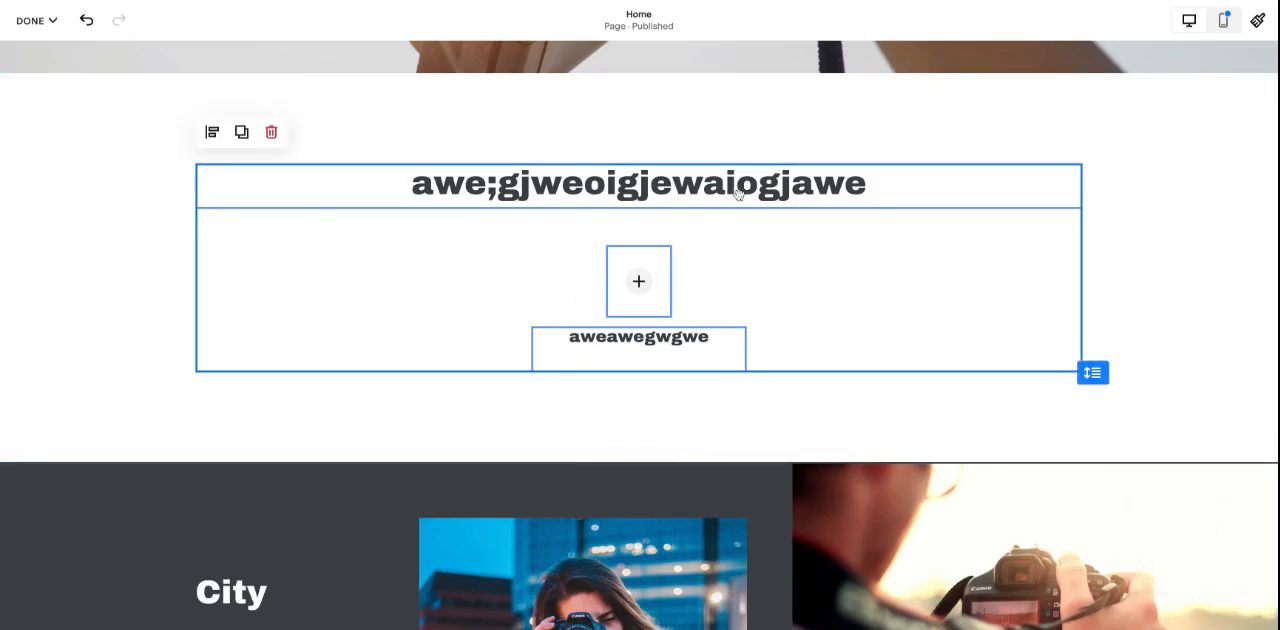
left_click_drag(743, 189, 629, 280)
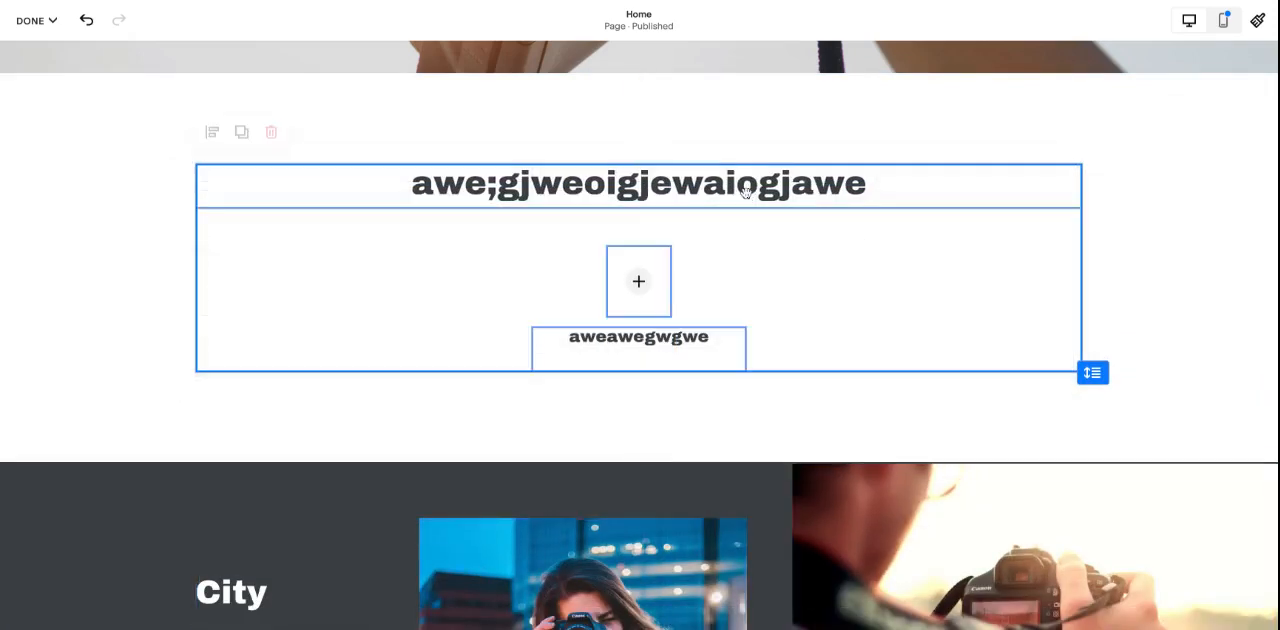
left_click(629, 264)
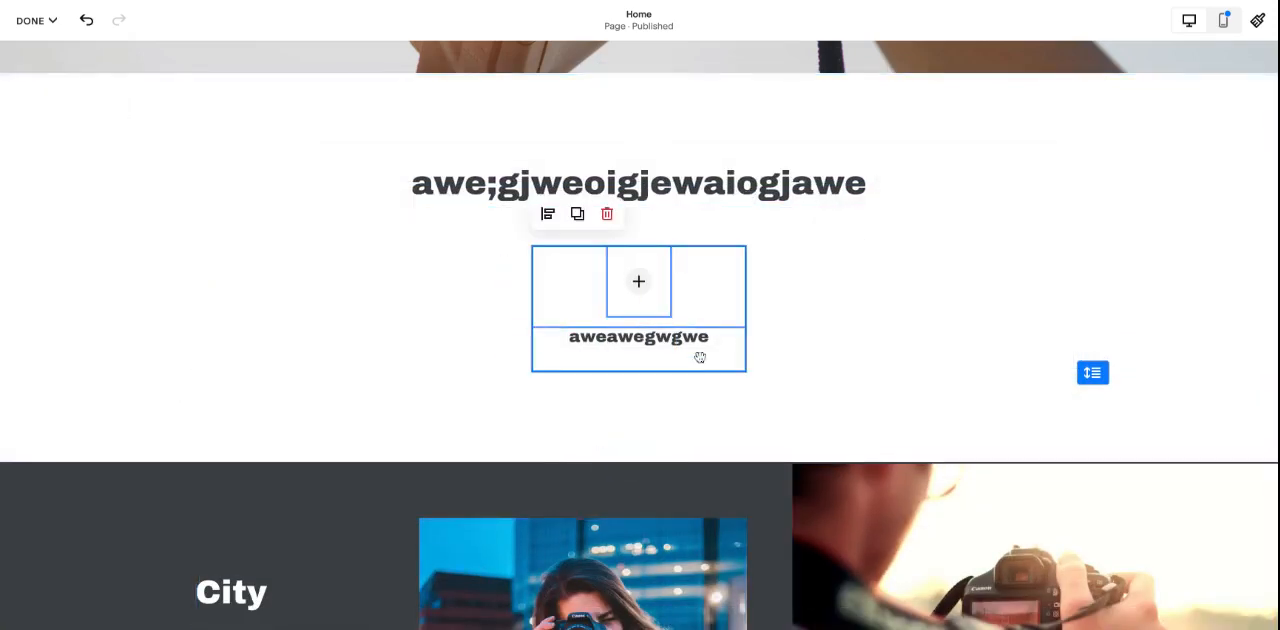
left_click(547, 215)
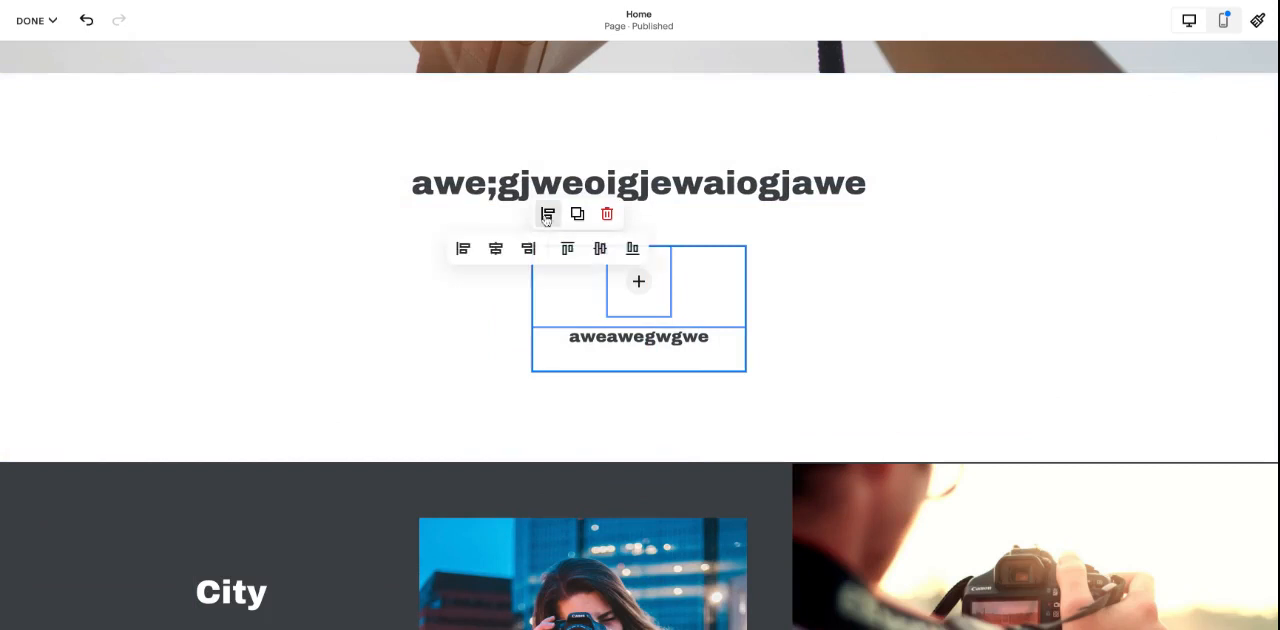
left_click(463, 250)
left_click(496, 252)
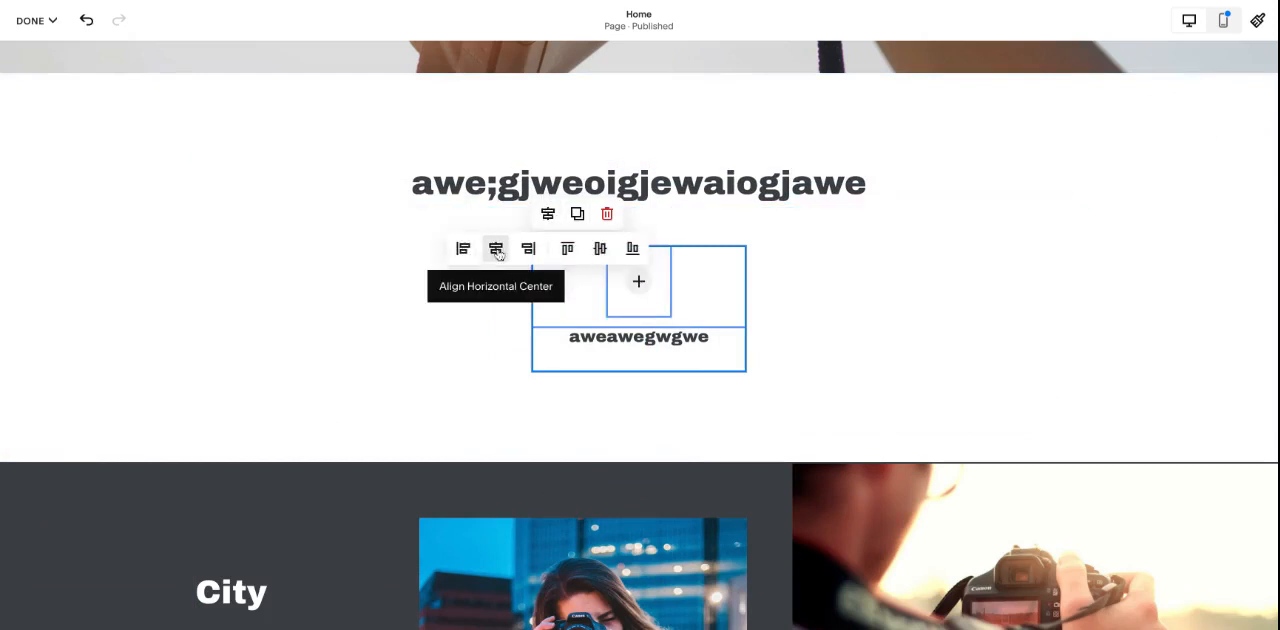
- Duplicate the image-and-text pair and place the copy level with the original as a left column
left_click(577, 214)
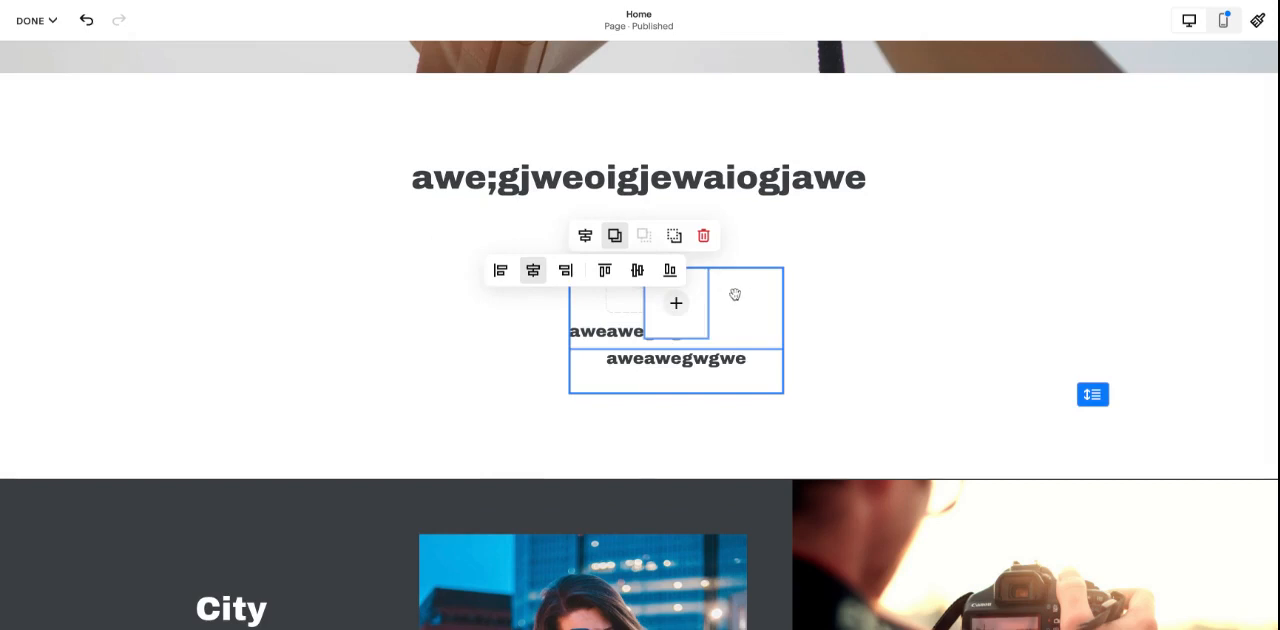
left_click_drag(735, 295, 406, 266)
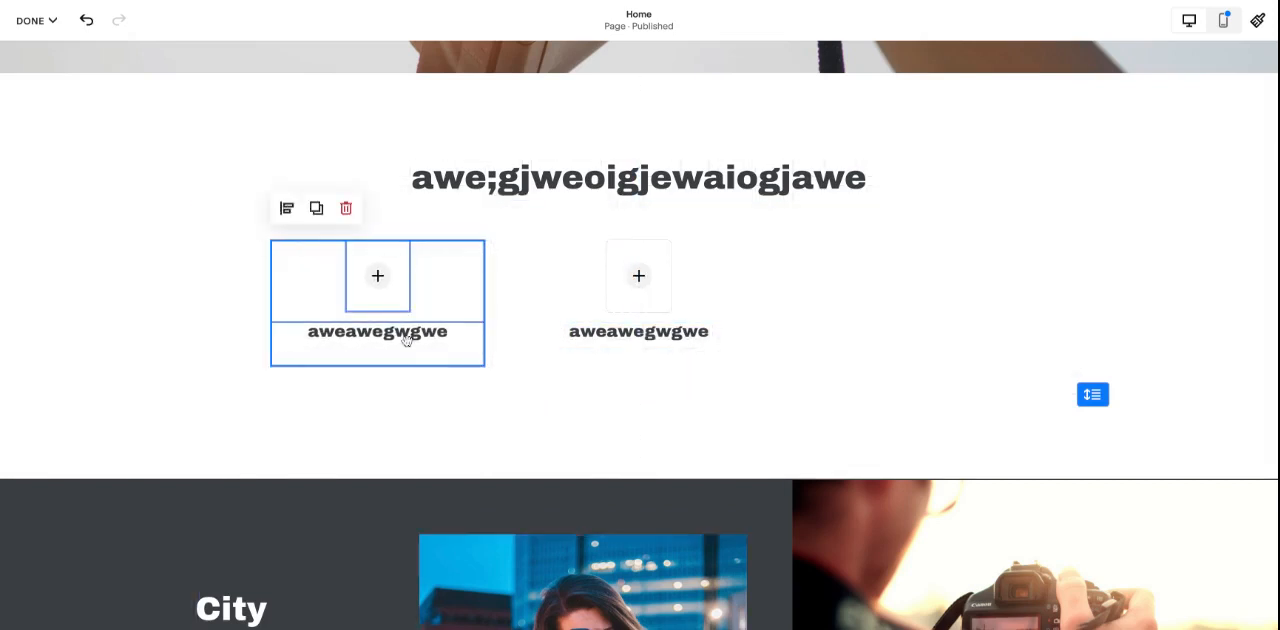
left_click(823, 391)
- Duplicate the middle image-and-text pair and place the copy as a right column, spaced evenly with the left one
left_click(634, 251)
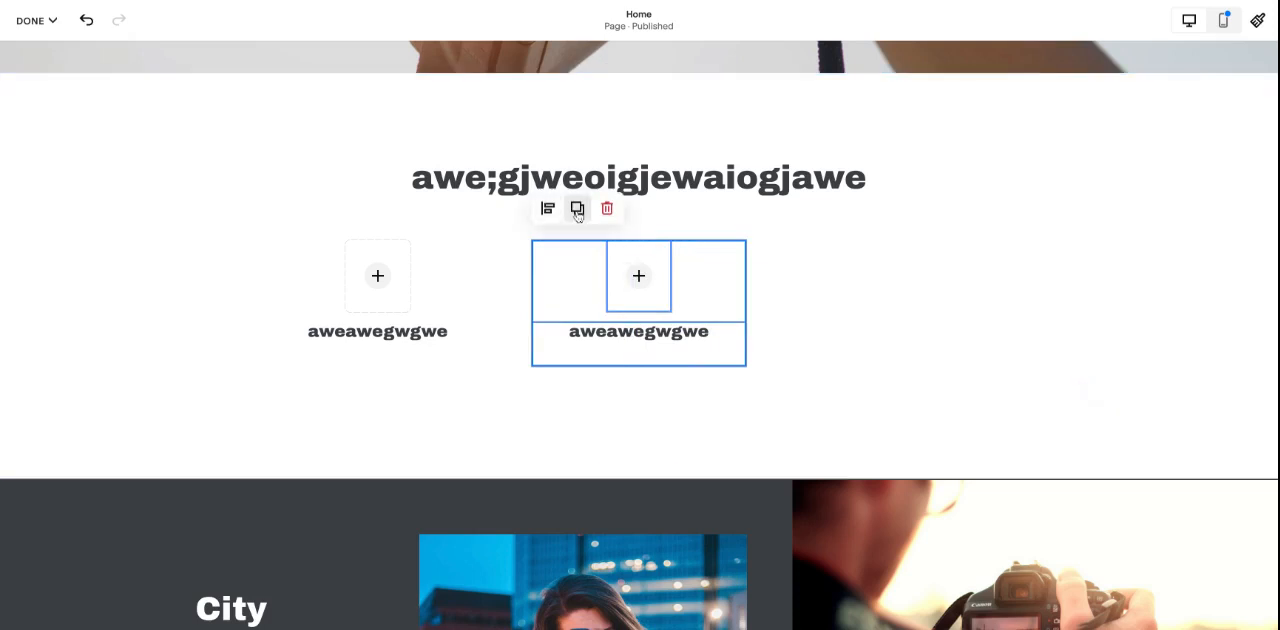
left_click(577, 208)
left_click_drag(585, 289, 855, 262)
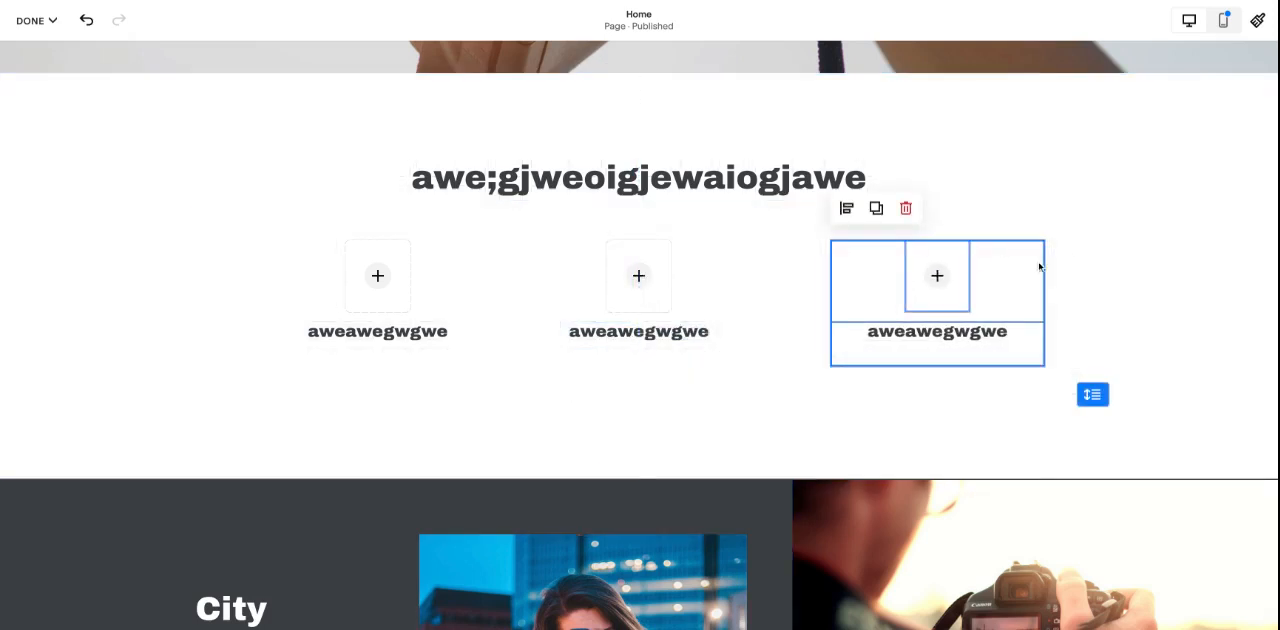
left_click_drag(943, 256, 945, 255)
left_click(1113, 261)
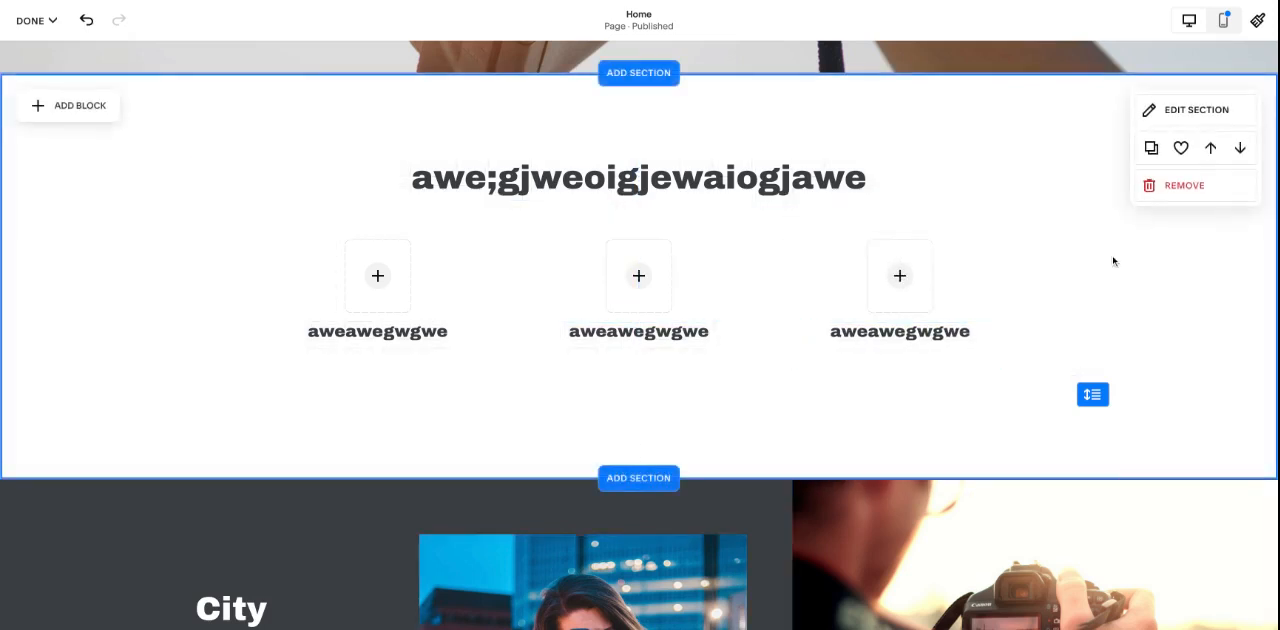
- Shorten the section so that its grid ends at the bottom of the three text blocks
left_click_drag(1092, 397, 1091, 401)
left_click(900, 366)
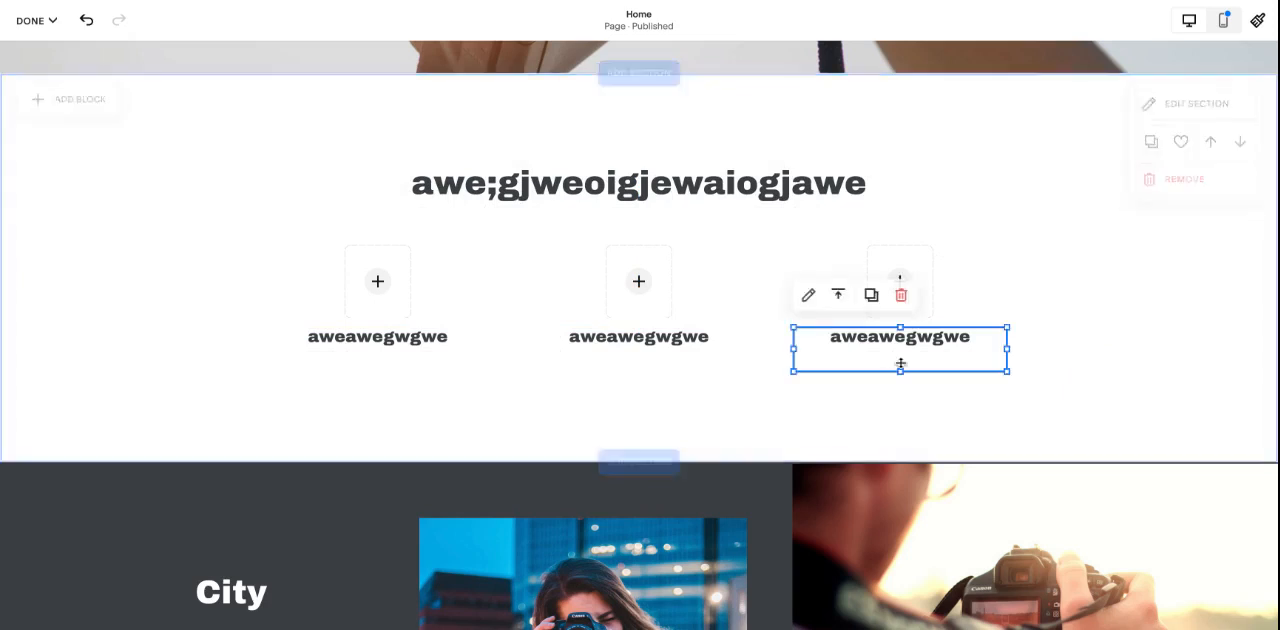
left_click(709, 364)
left_click_drag(638, 370, 637, 371)
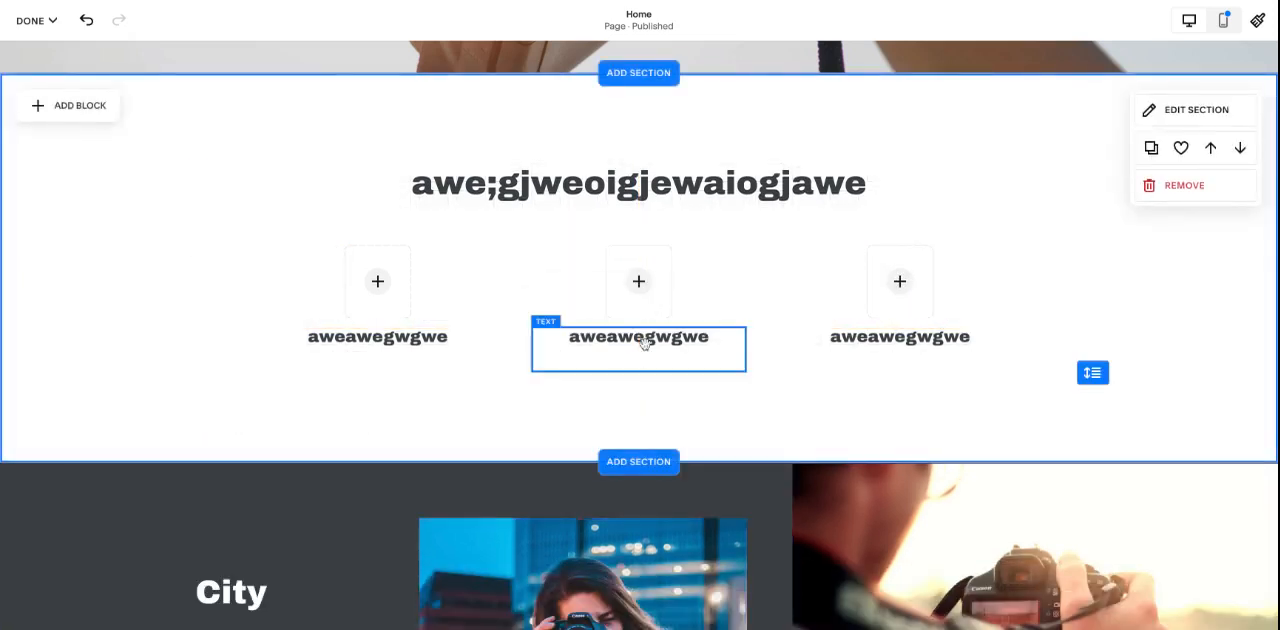
- Add a button block and place it centered directly beneath the left column's text
scroll(855, 417, "up", 2)
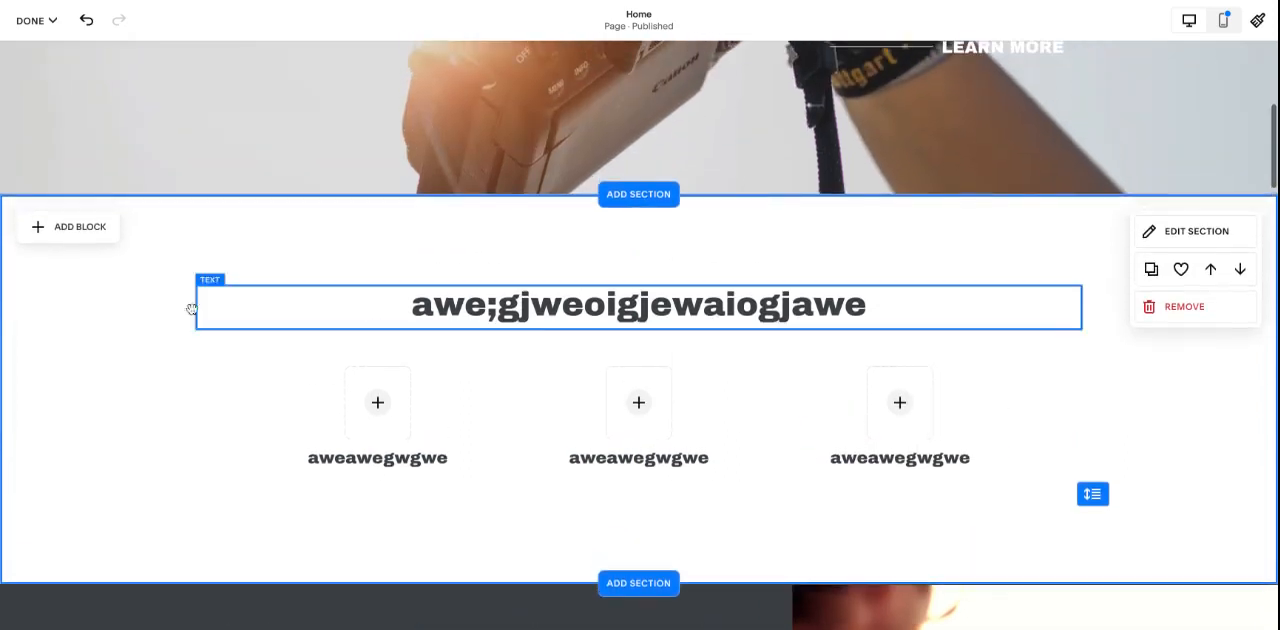
left_click(93, 228)
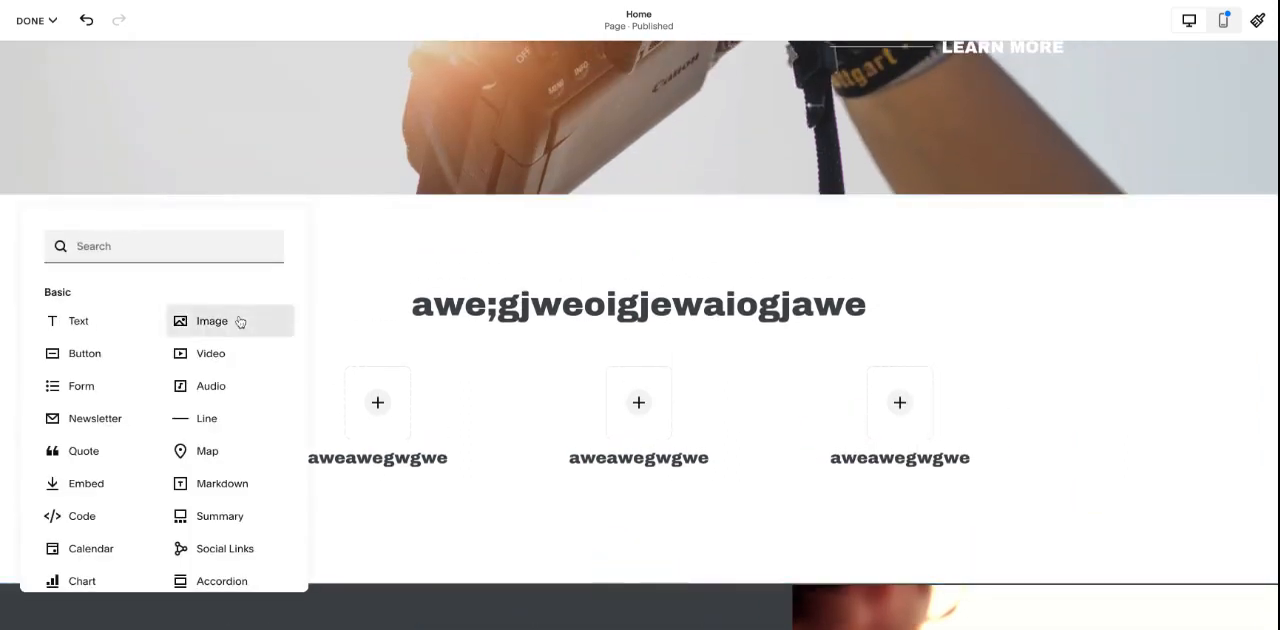
left_click(100, 355)
scroll(315, 263, "down", 2)
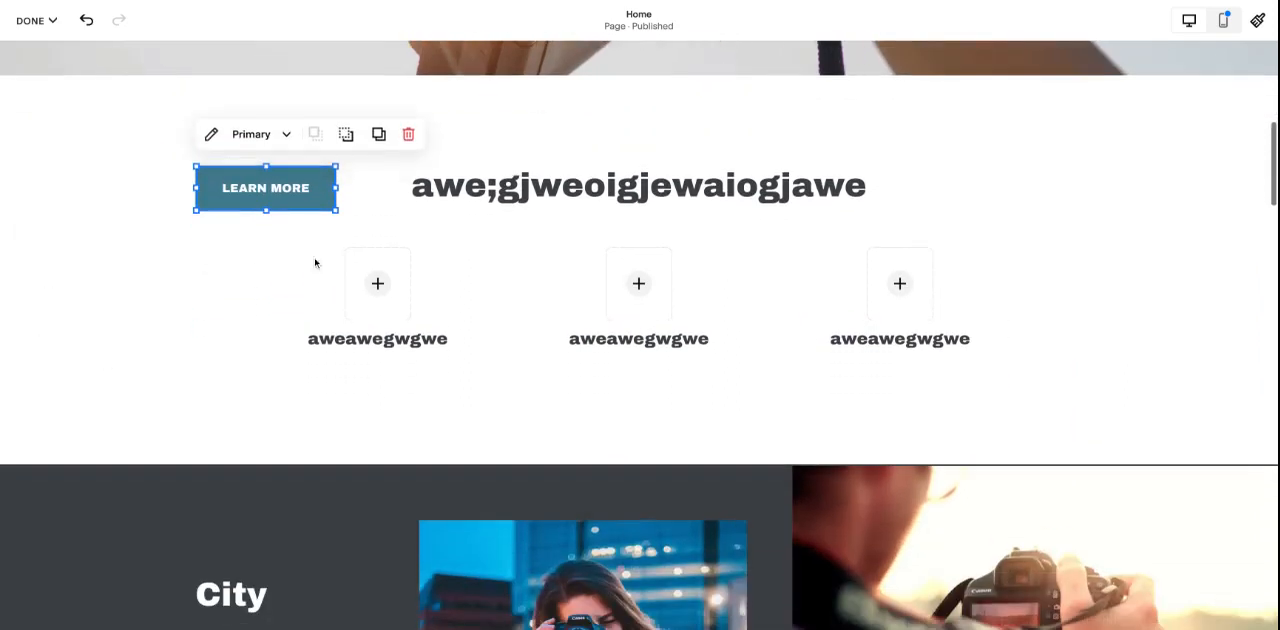
left_click_drag(303, 203, 410, 400)
left_click(433, 445)
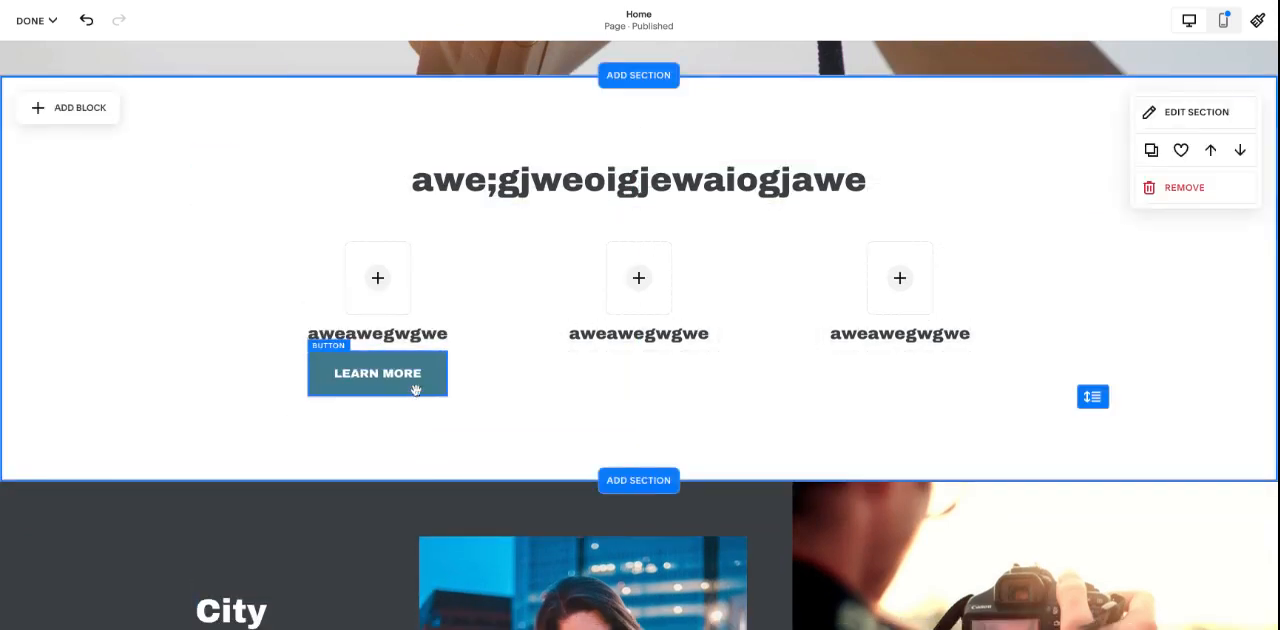
- Set the left column's text block to middle vertical alignment
left_click(406, 327)
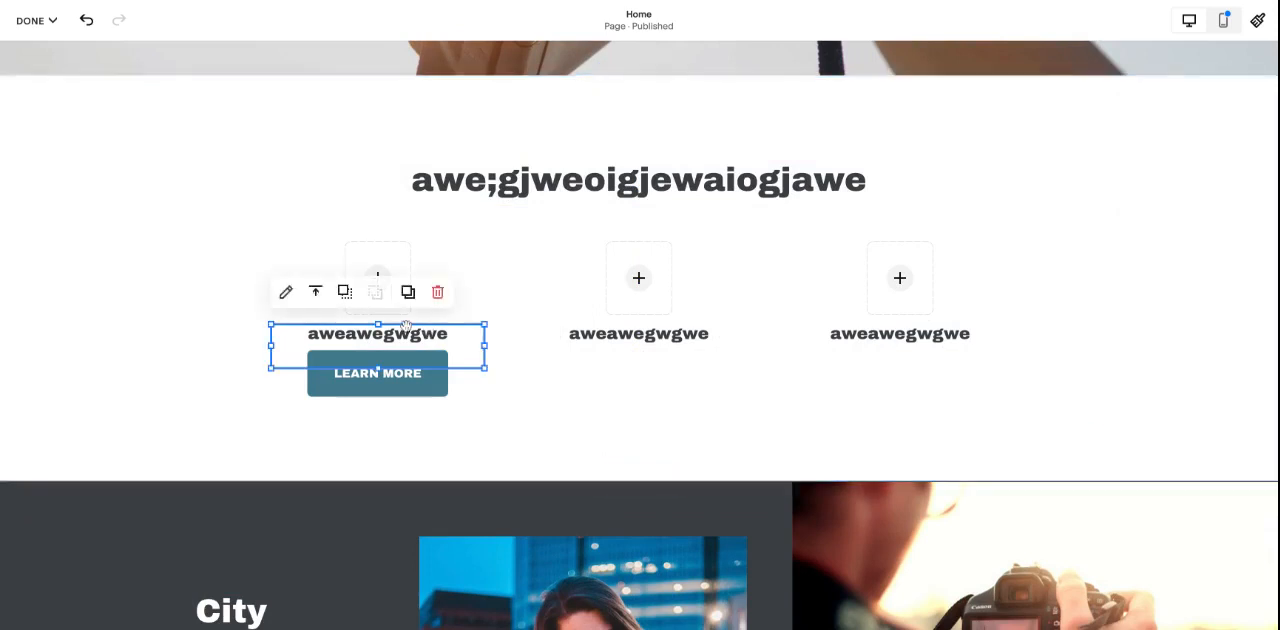
left_click(551, 323)
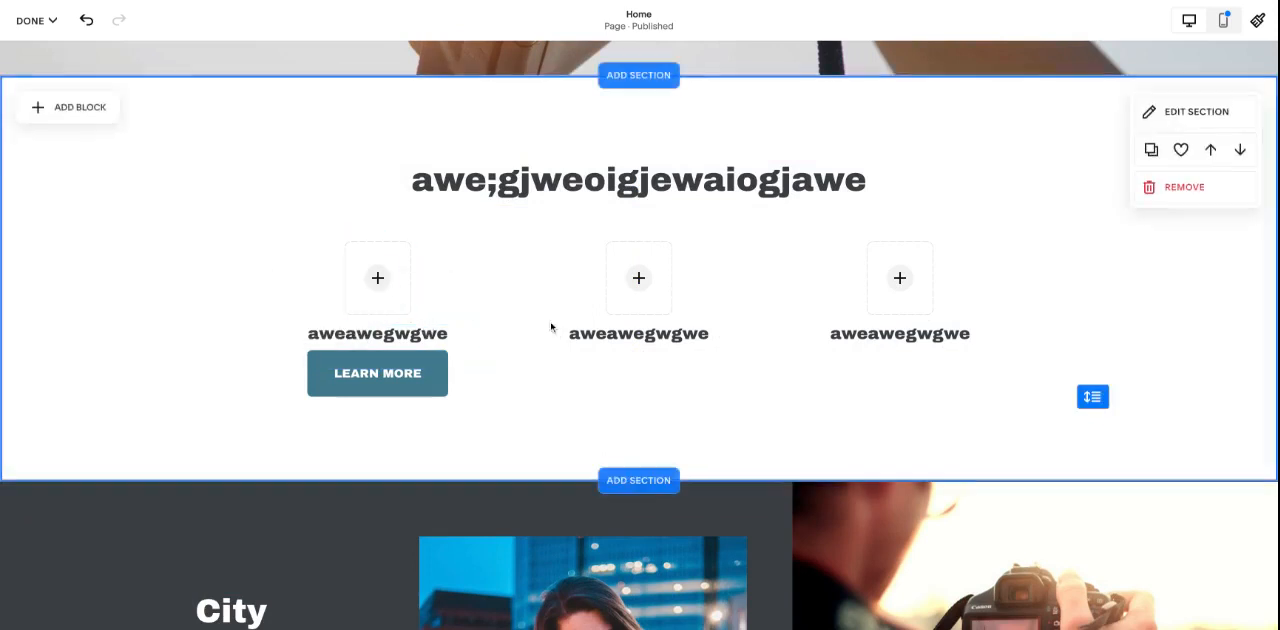
left_click(385, 333)
mouse_move(312, 293)
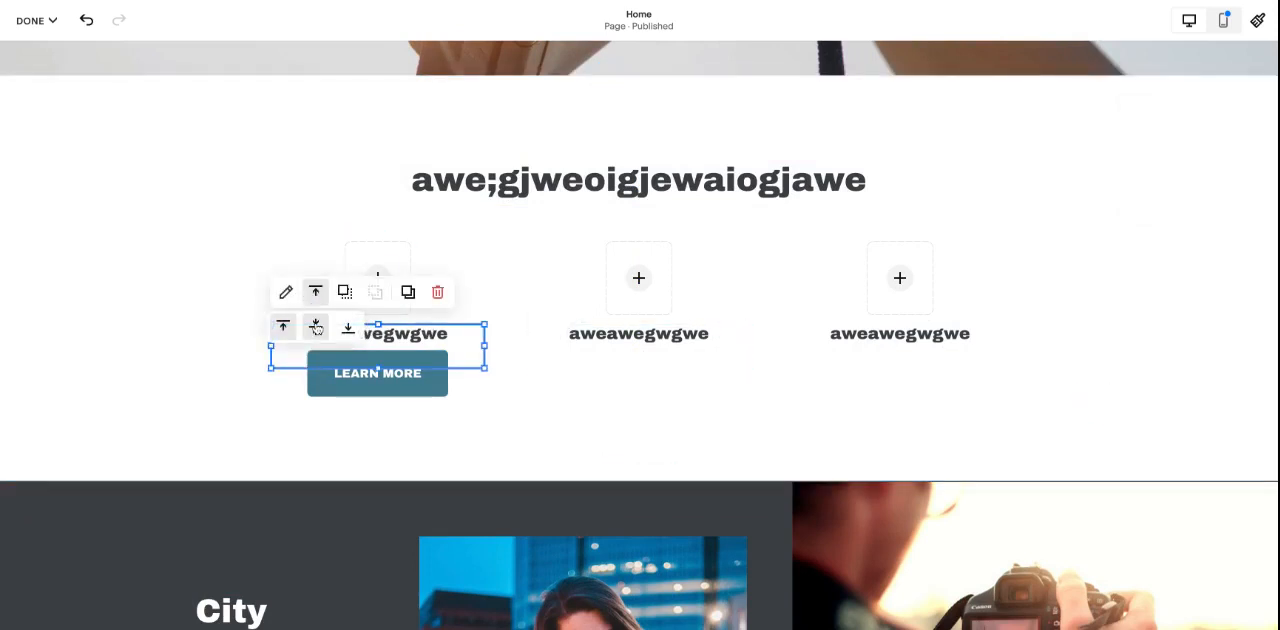
left_click(315, 325)
- Move the Learn More button down so that it sits clear of the left column's text block
left_click(418, 392)
left_click_drag(418, 392, 506, 428)
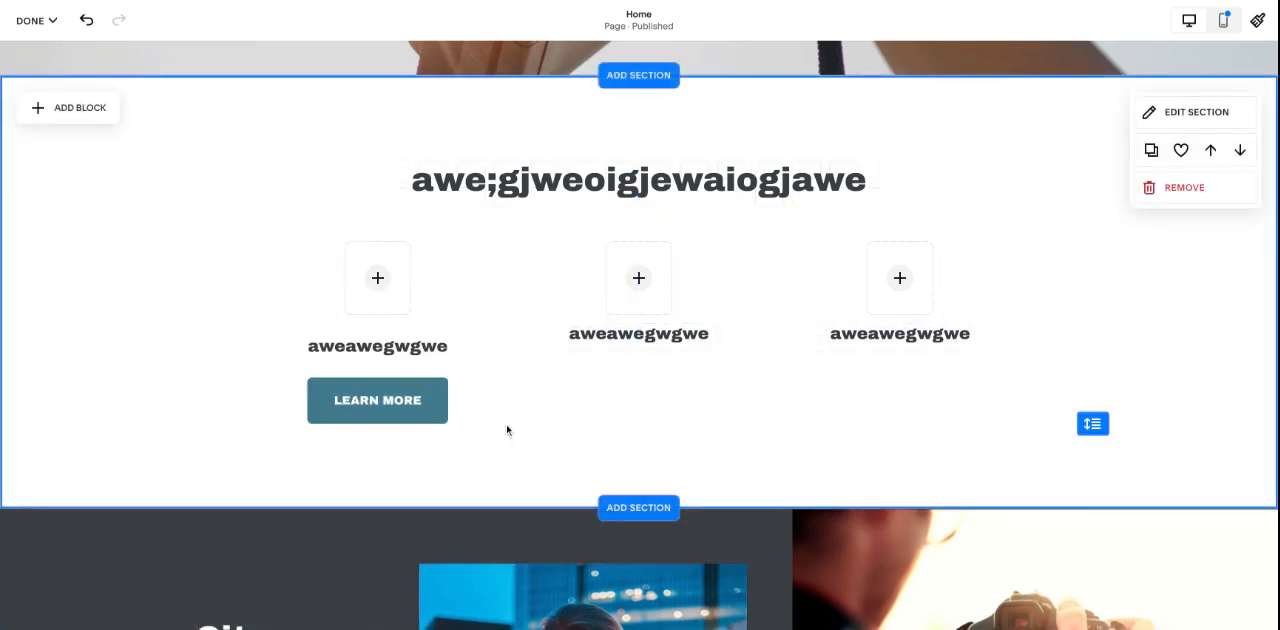
left_click(352, 336)
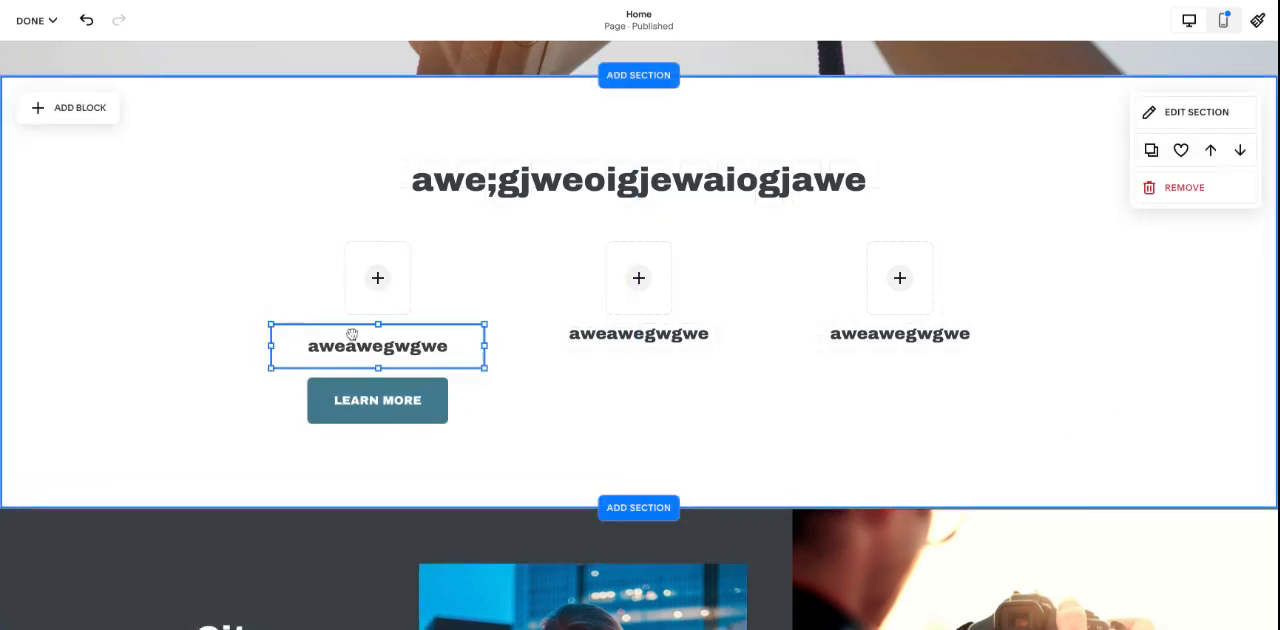
left_click(533, 397)
- Add a video block and place it horizontally centered below the three columns
left_click(68, 107)
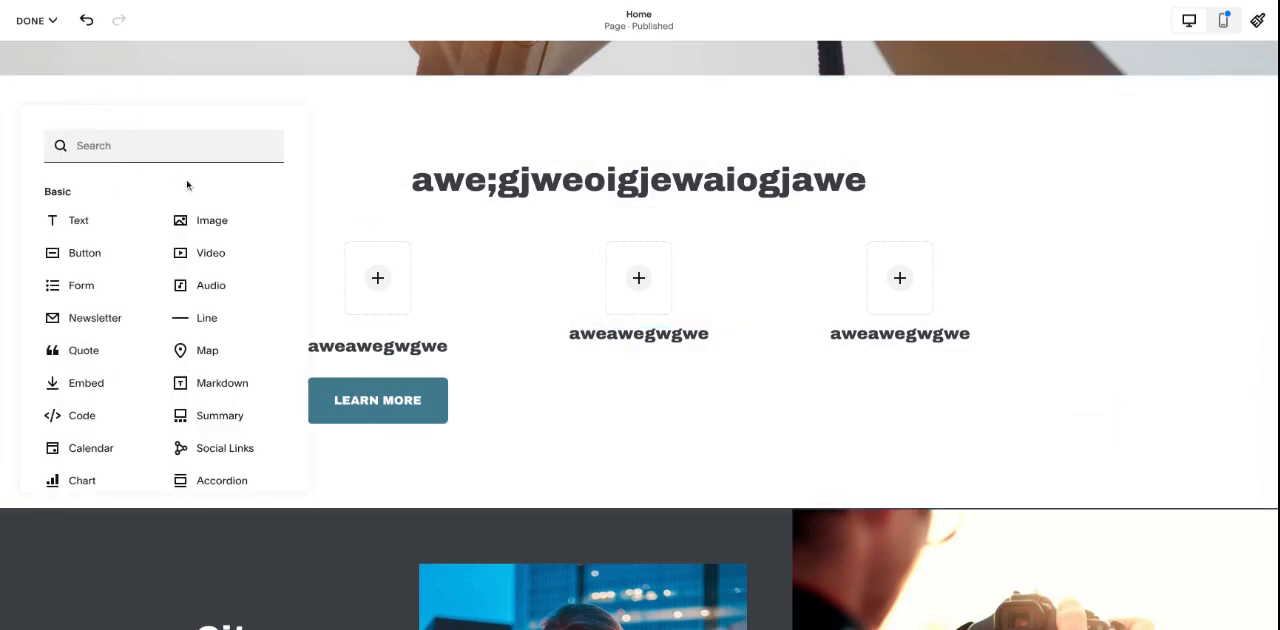
left_click_drag(205, 253, 340, 255)
scroll(594, 249, "down", 2)
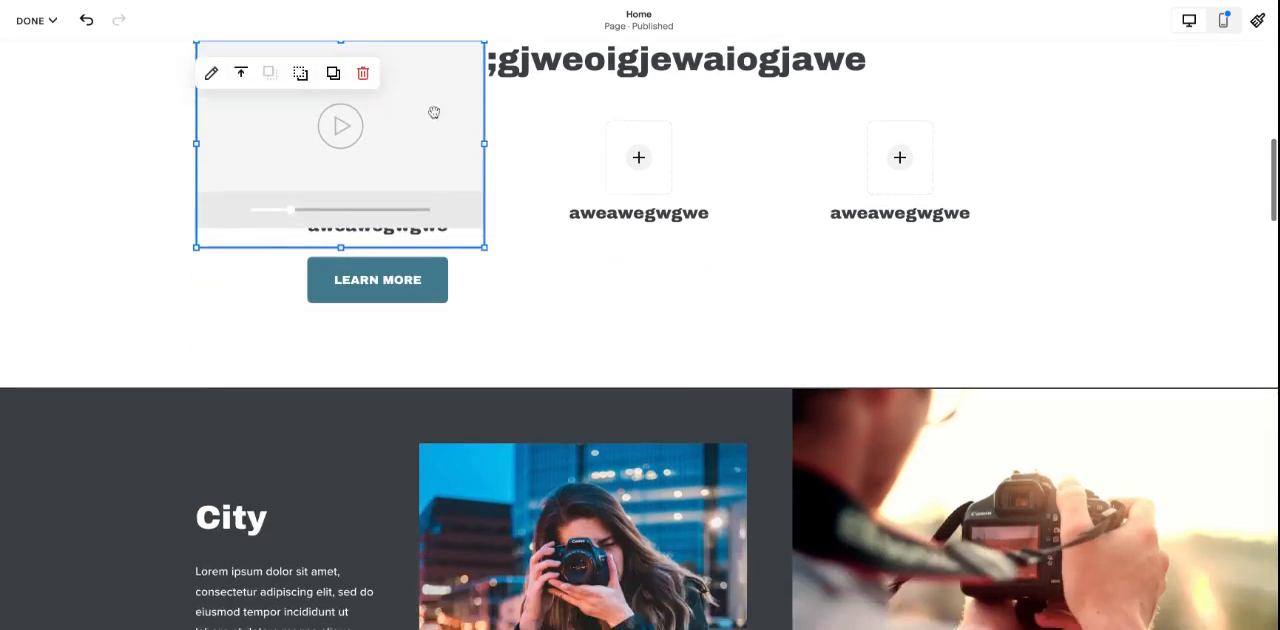
left_click_drag(434, 112, 510, 386)
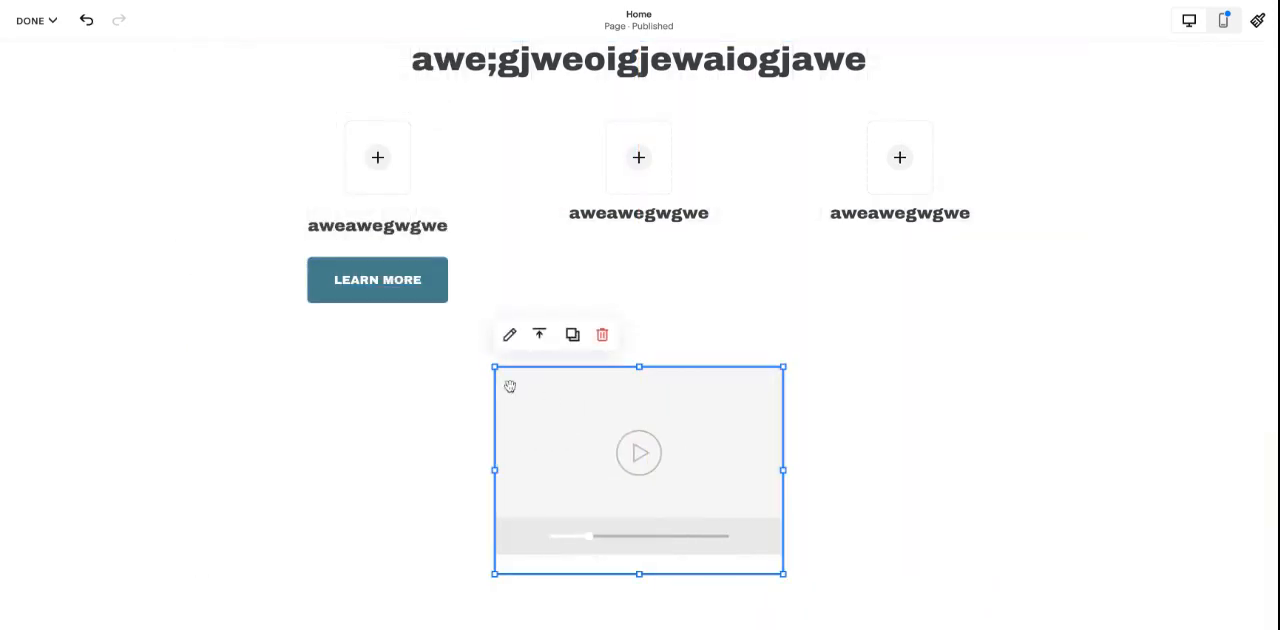
- Examine the video block's content settings and the available sources for adding a video
left_click(509, 335)
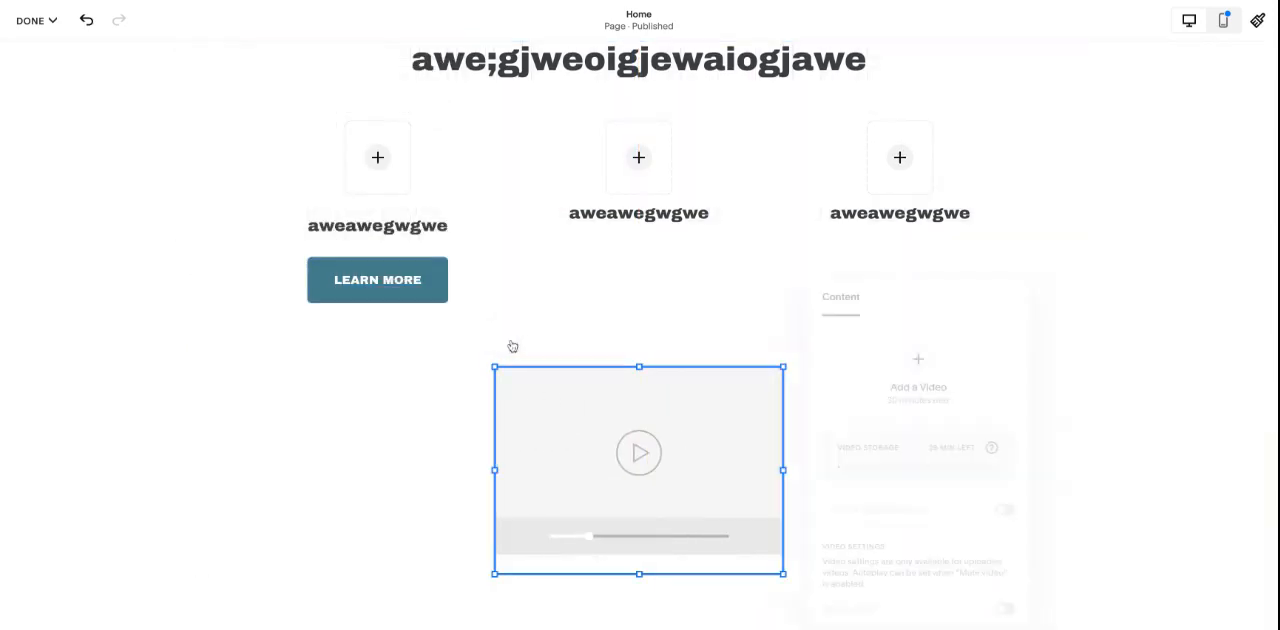
left_click(918, 353)
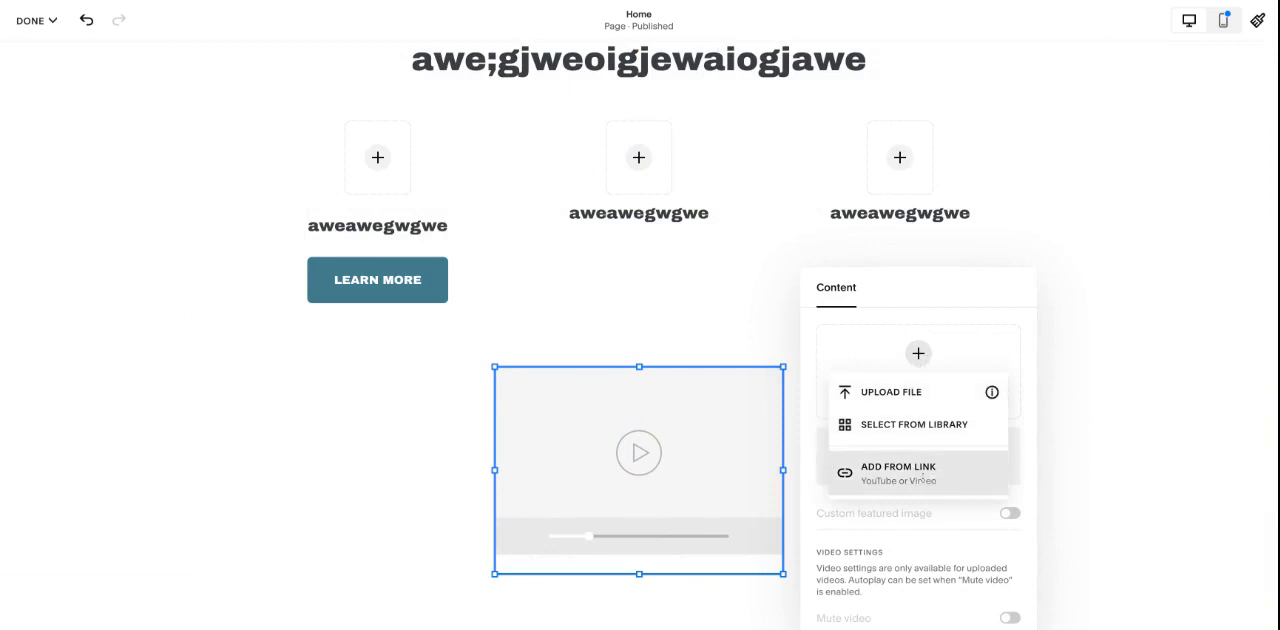
left_click(1108, 421)
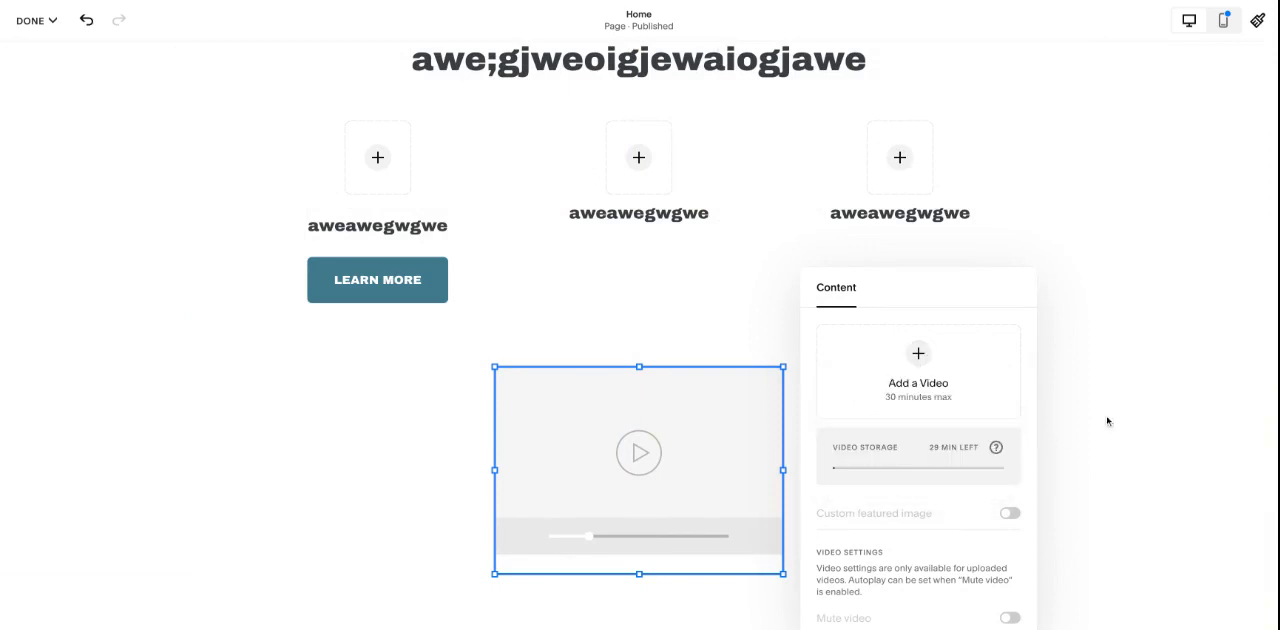
left_click(1108, 421)
- Add a form block and place it on the right side of the section, below the right column
left_click(92, 78)
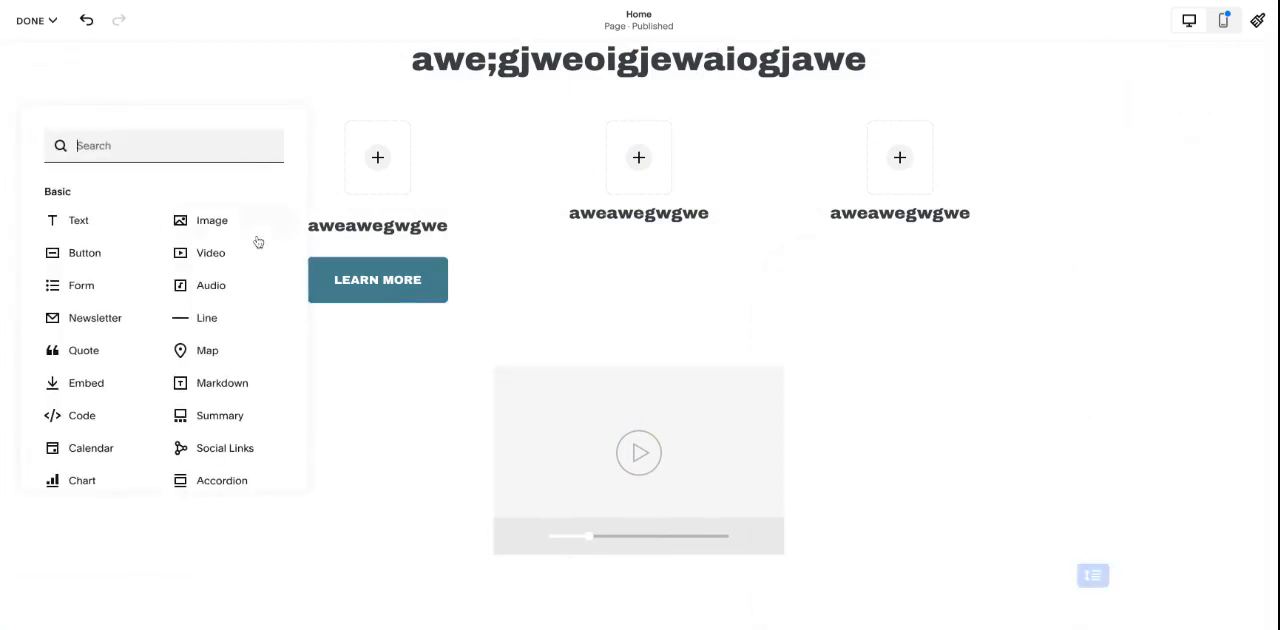
scroll(257, 241, "down", 2)
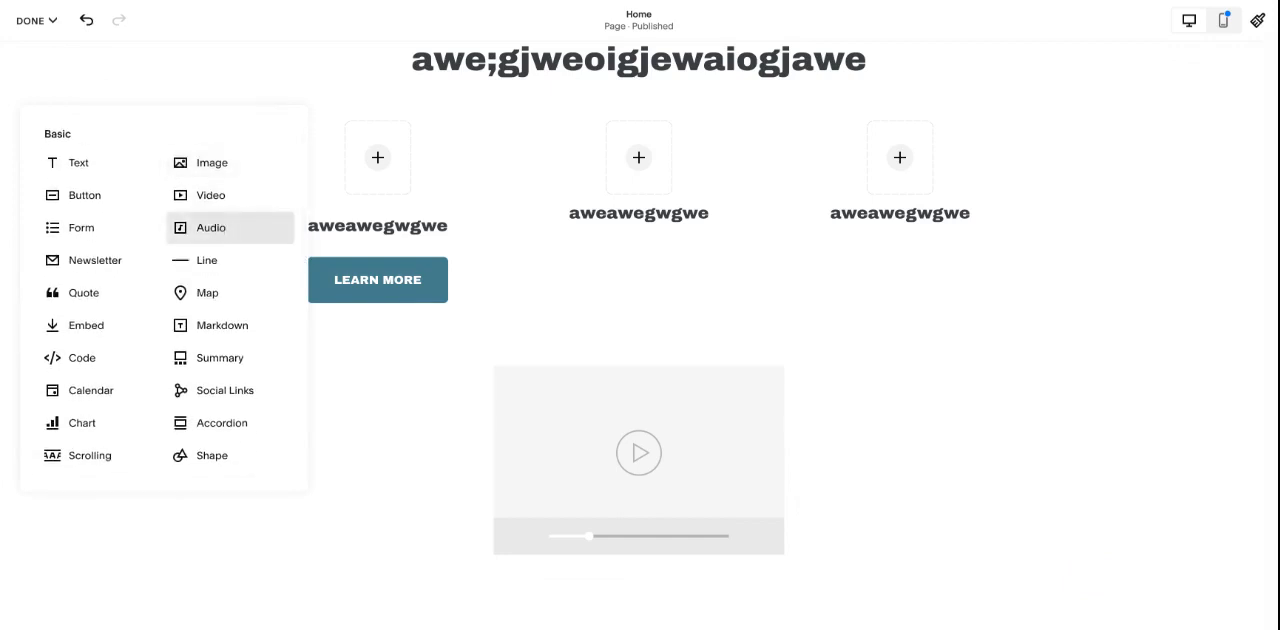
left_click(80, 227)
scroll(479, 267, "down", 1)
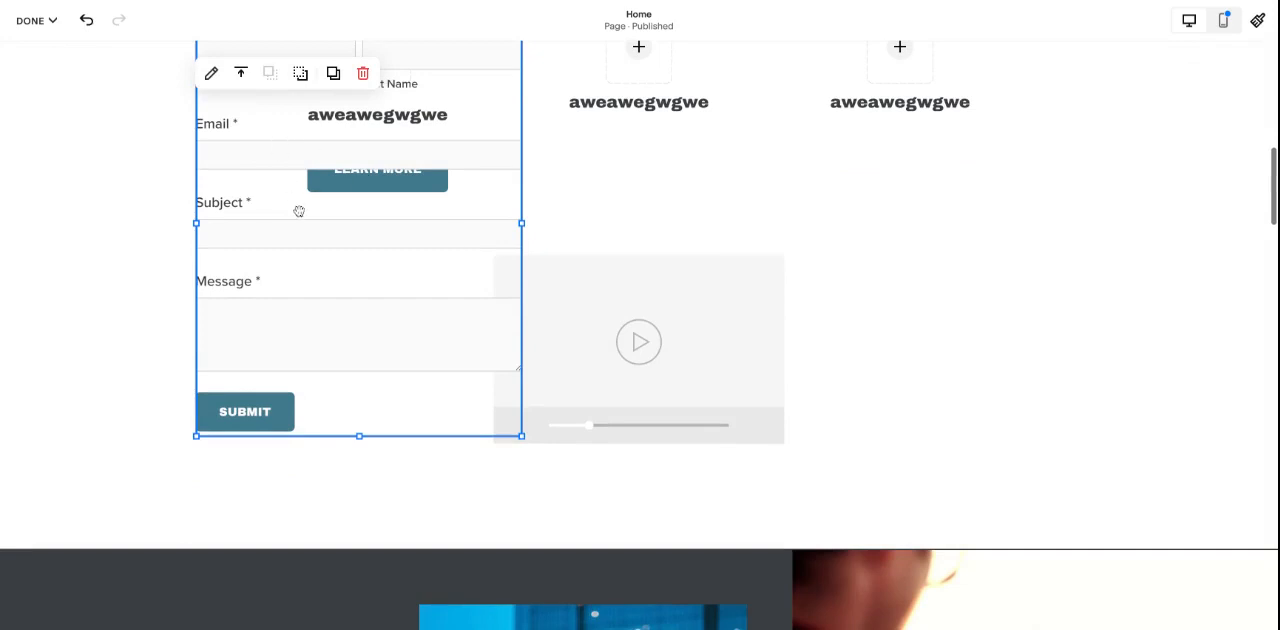
scroll(299, 211, "up", 3)
left_click_drag(253, 272, 815, 440)
- Move the video block left so that it sits below the Learn More button, beside the form
left_click_drag(700, 494, 560, 480)
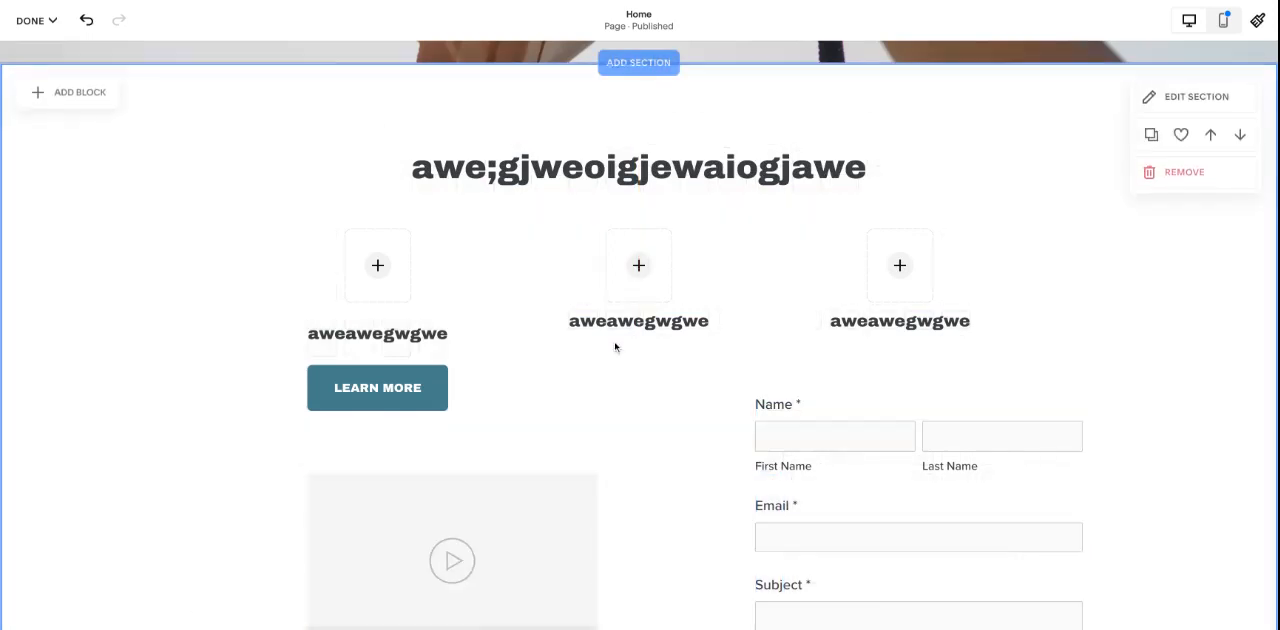
scroll(854, 320, "down", 3)
scroll(854, 320, "up", 1)
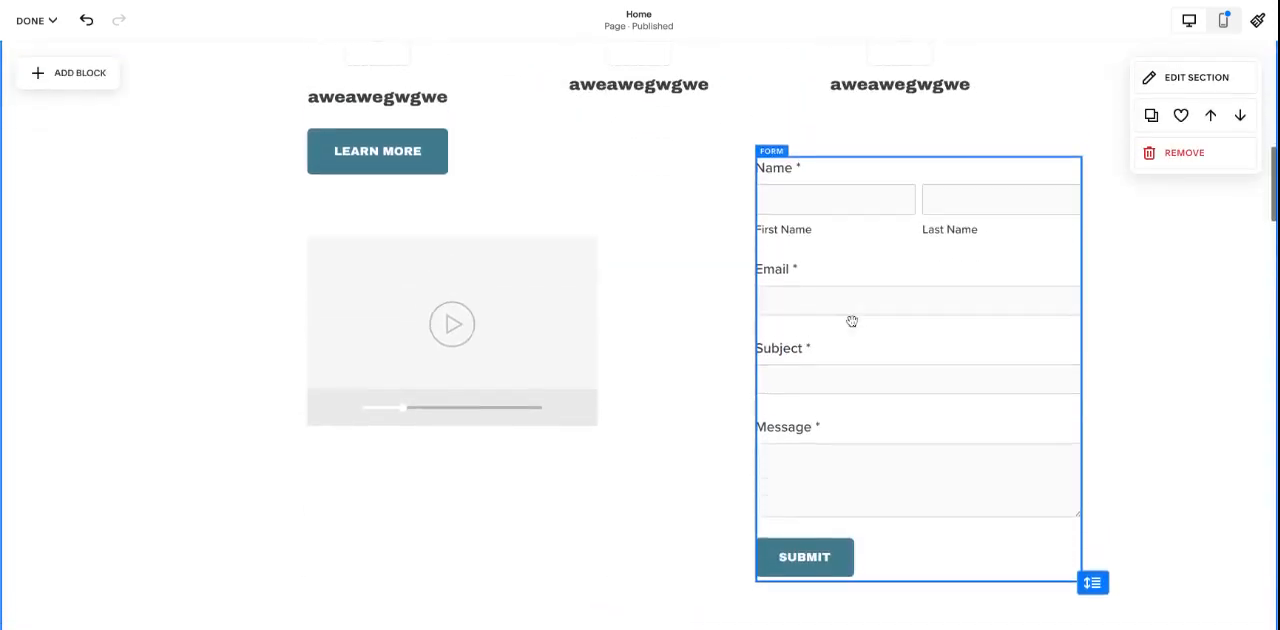
- Open the form block's settings, check its form name and button text, and view its list of form fields
left_click(815, 240)
left_click(767, 123)
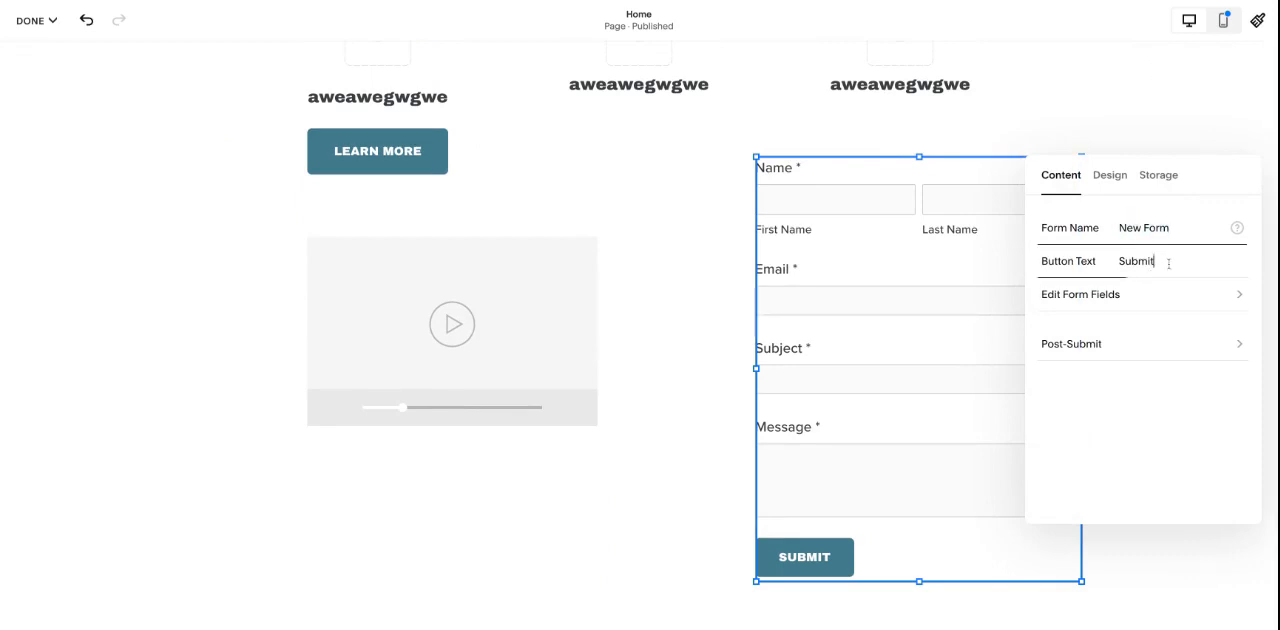
double_click(1168, 263)
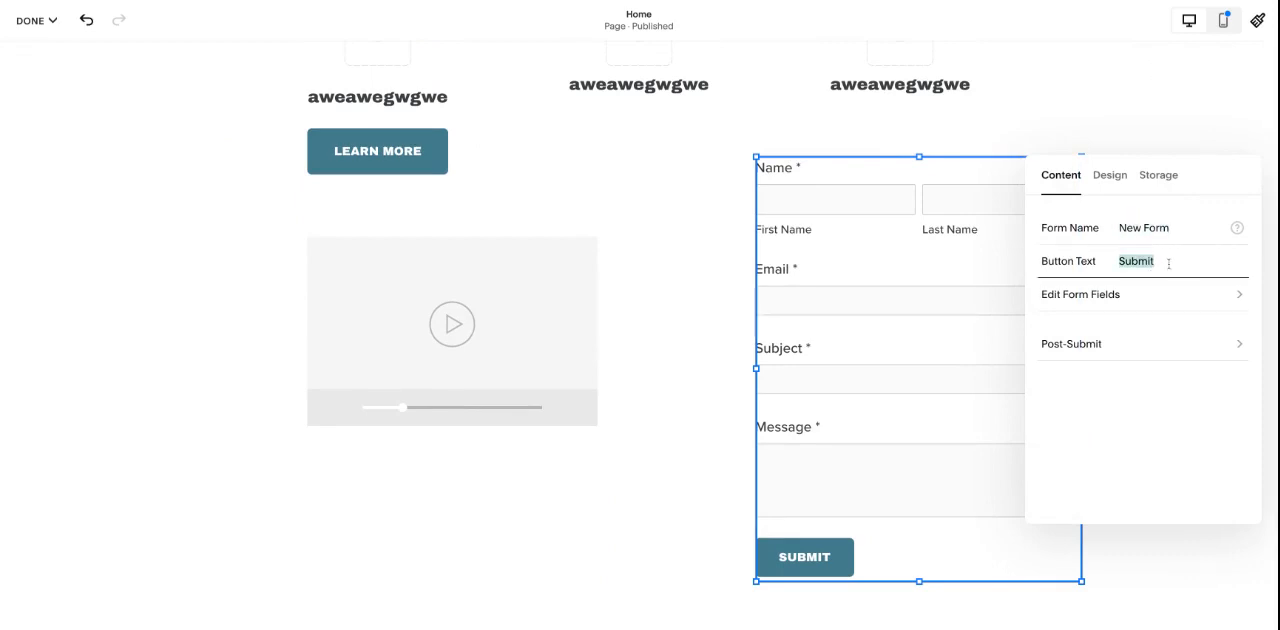
left_click(1122, 295)
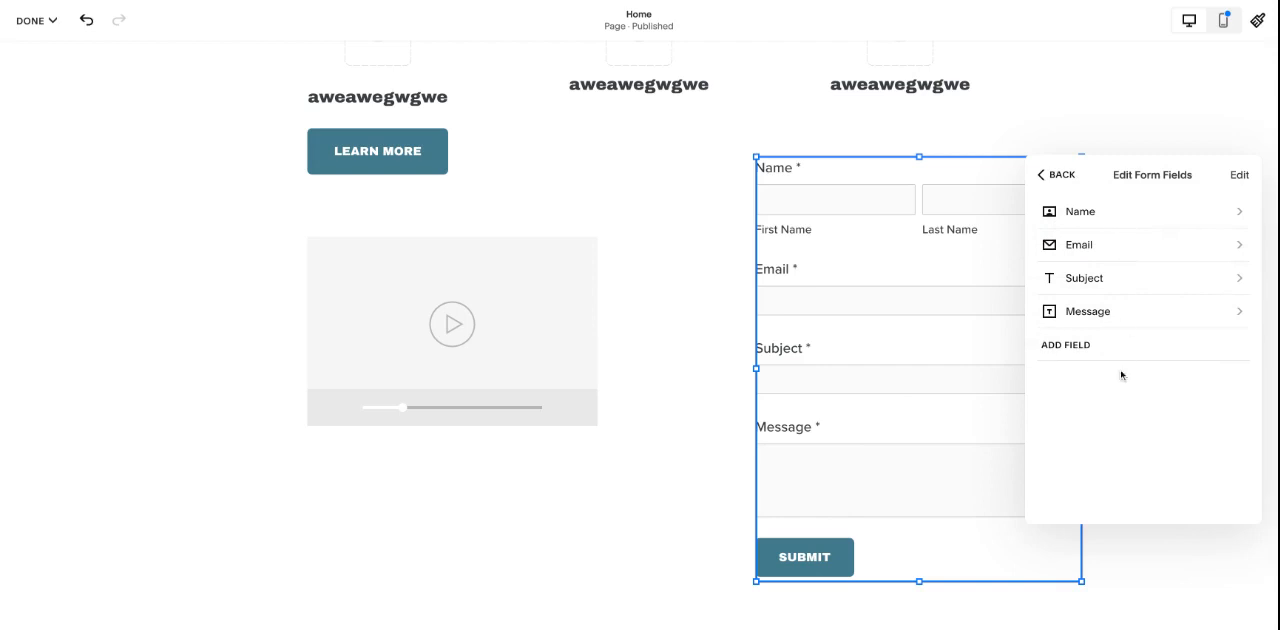
- Examine the settings of the form's Name and Message fields
left_click(1124, 225)
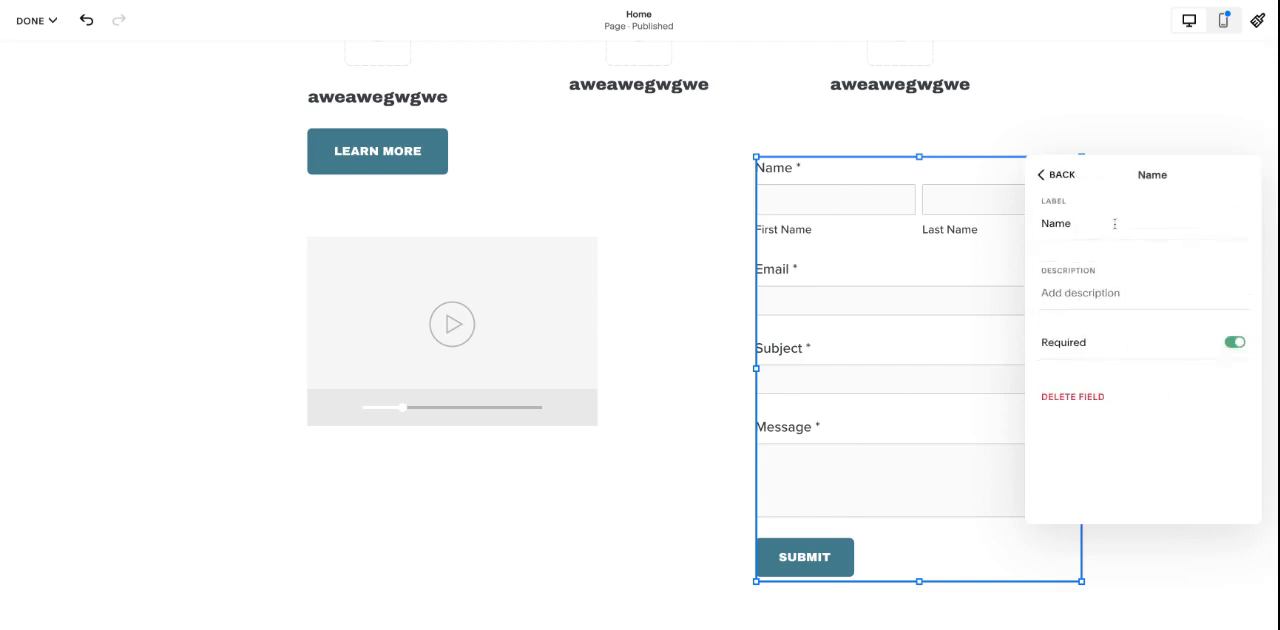
double_click(1080, 223)
left_click(1054, 173)
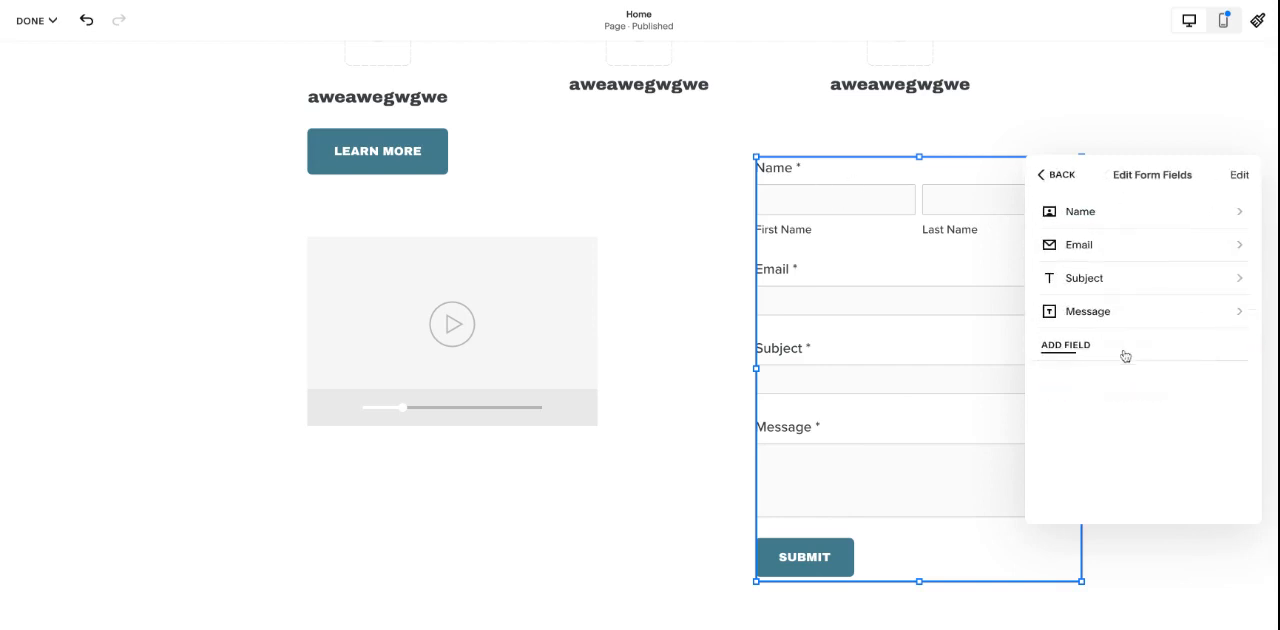
left_click(1124, 318)
left_click(1057, 175)
- Check the editing mode of the form field list and the field types that can be added to the form
left_click(1239, 176)
left_click(1235, 176)
left_click(1067, 350)
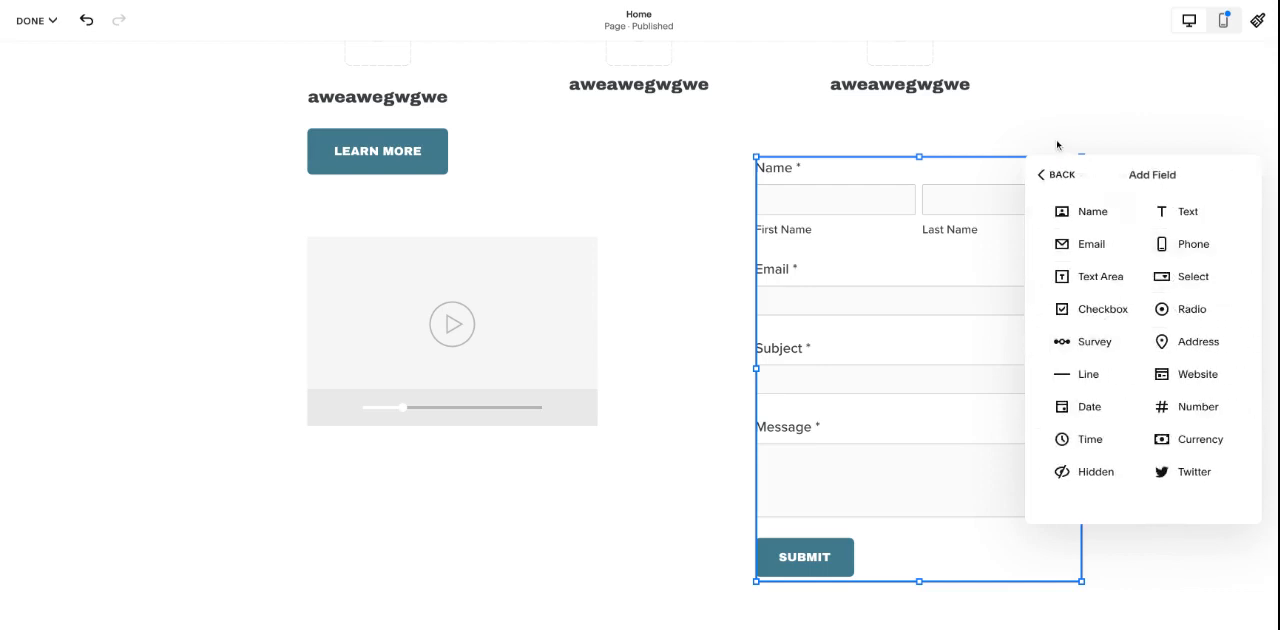
left_click(1058, 178)
left_click(1062, 174)
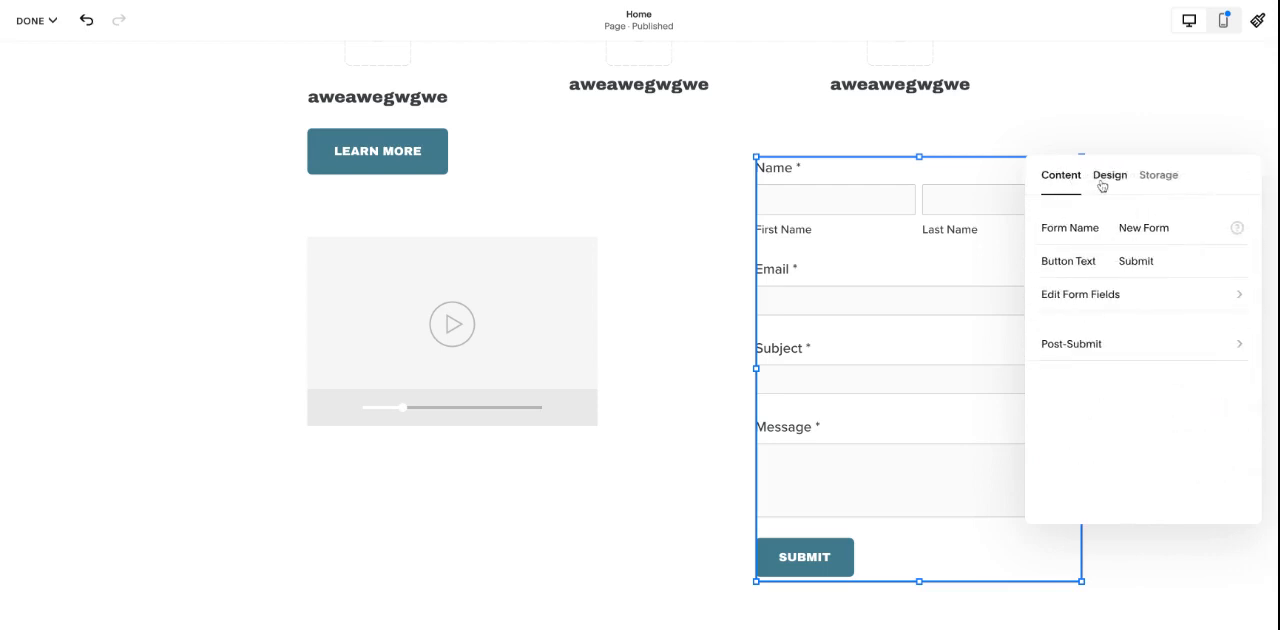
- Turn on the Lightbox option for the form block and view its storage options
left_click(1102, 180)
left_click(1183, 288)
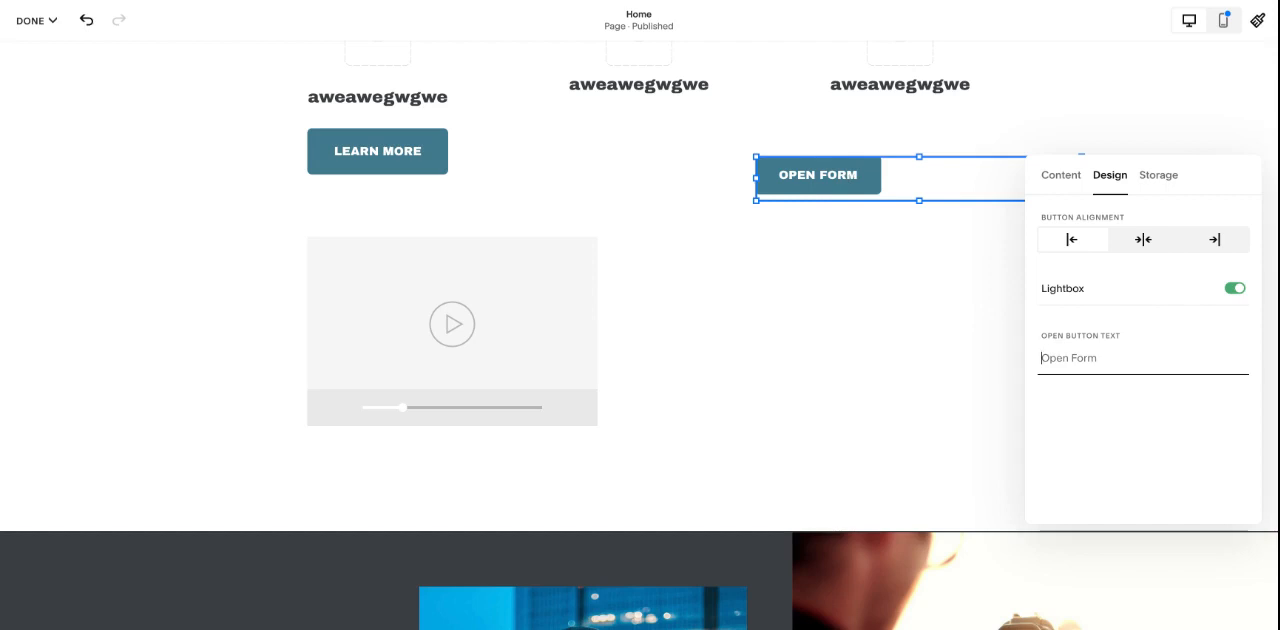
left_click(1157, 176)
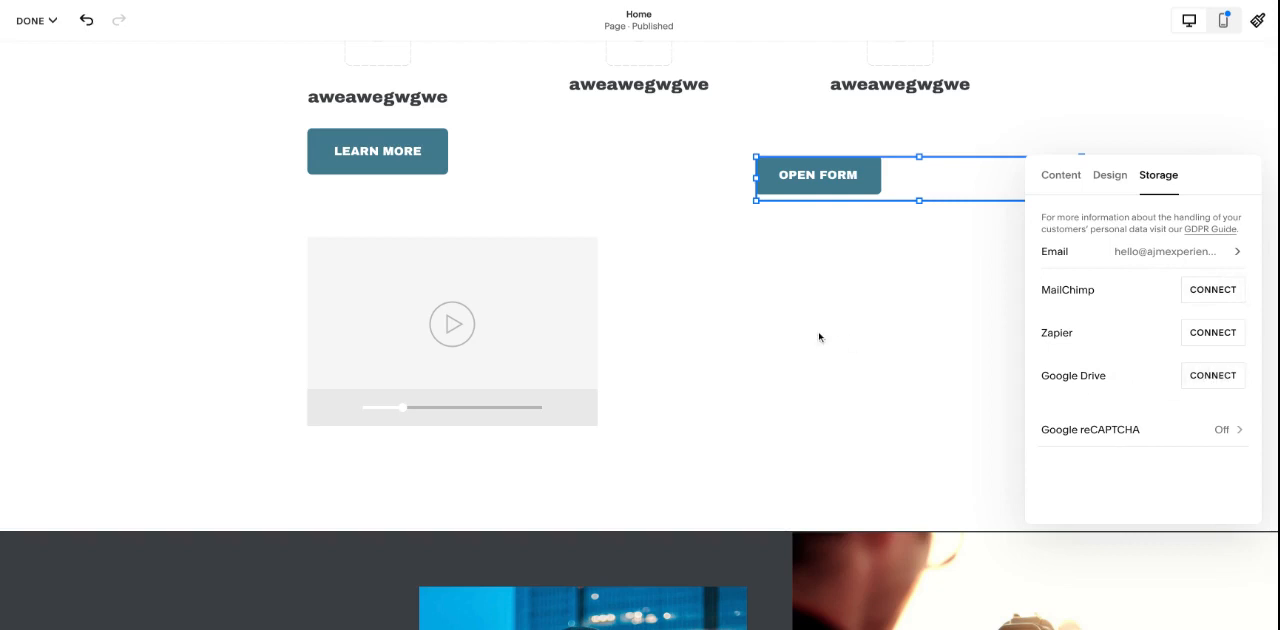
left_click(873, 303)
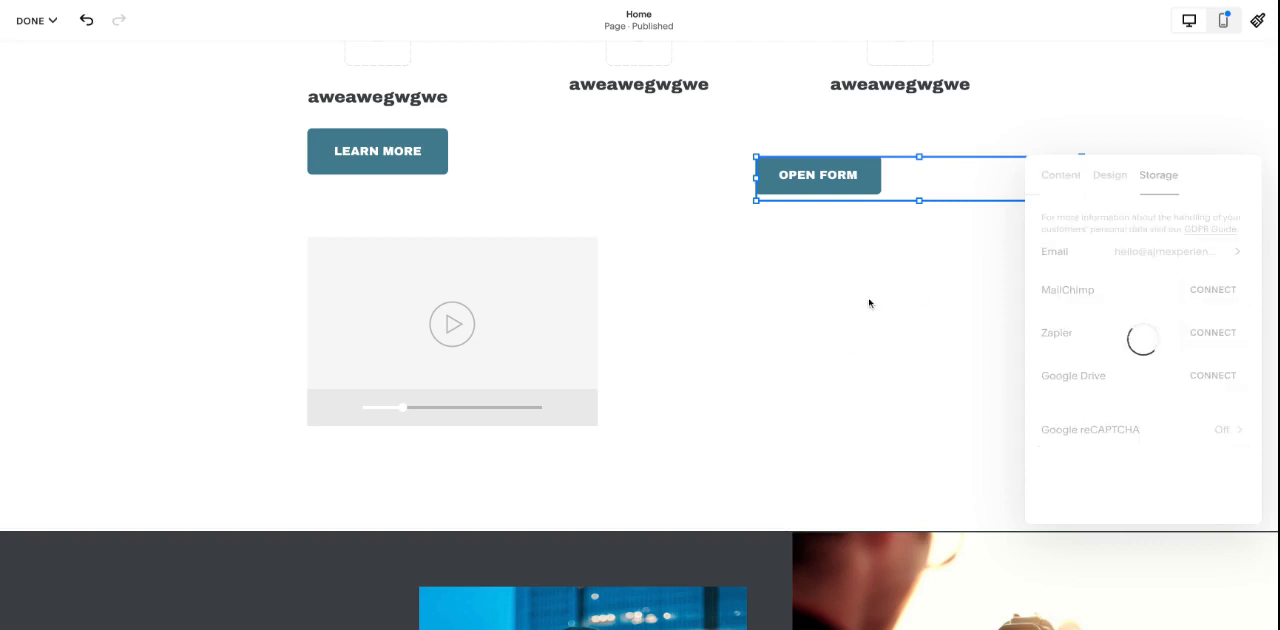
- Add a newsletter block and place it below the Open Form button, beside the video
left_click(70, 77)
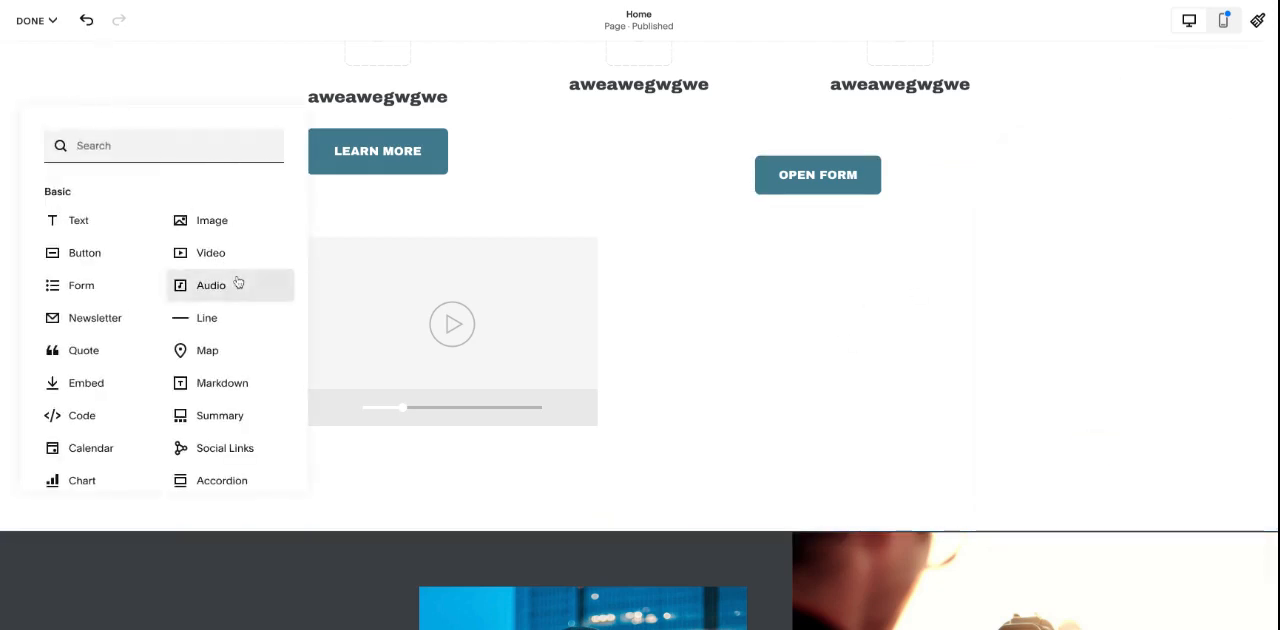
scroll(237, 277, "down", 3)
left_click(108, 233)
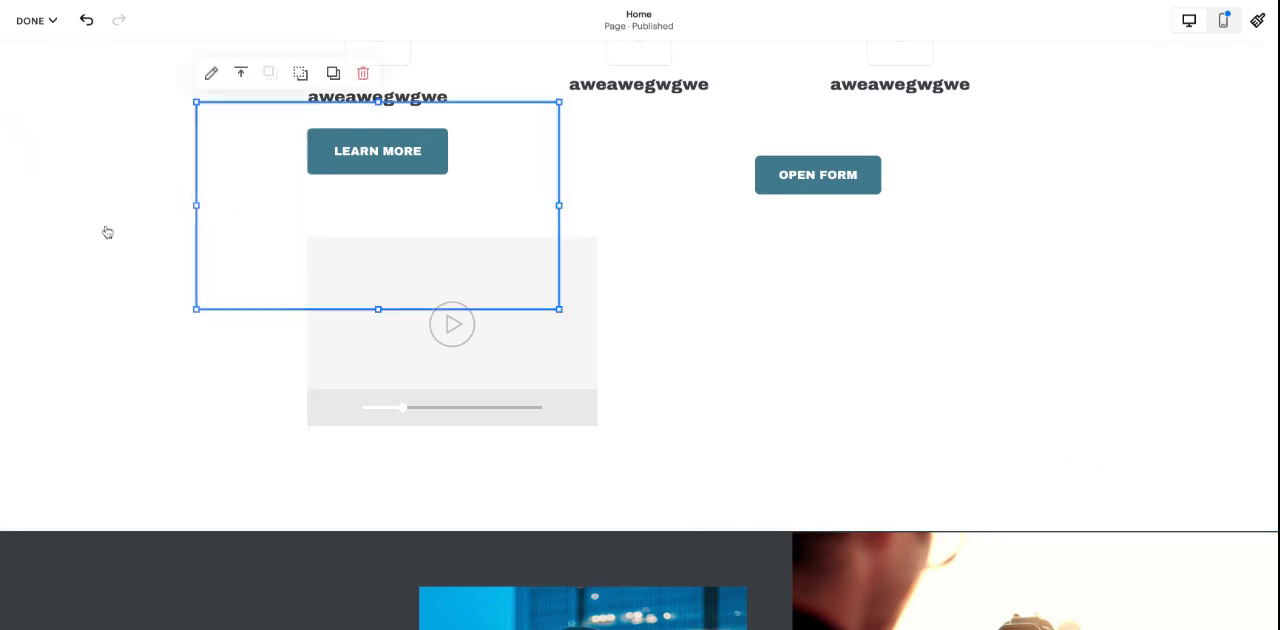
left_click_drag(803, 285, 800, 284)
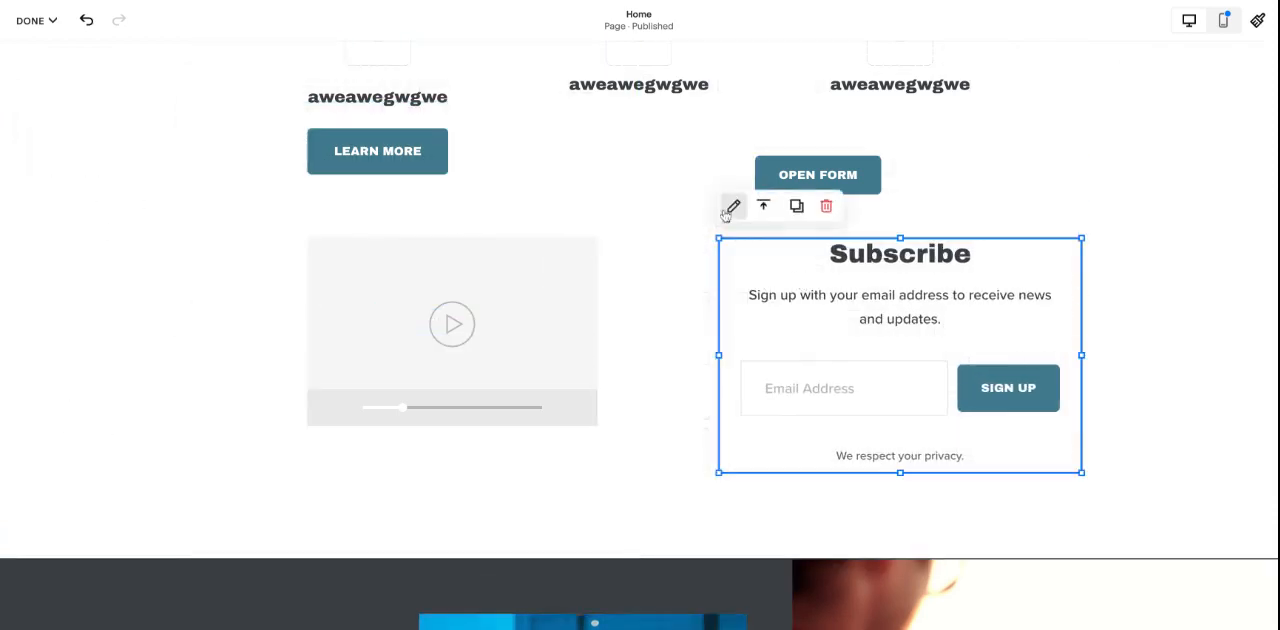
left_click(729, 206)
- Add a line block below the video and newsletter blocks and stretch it across the section's content width
left_click(75, 71)
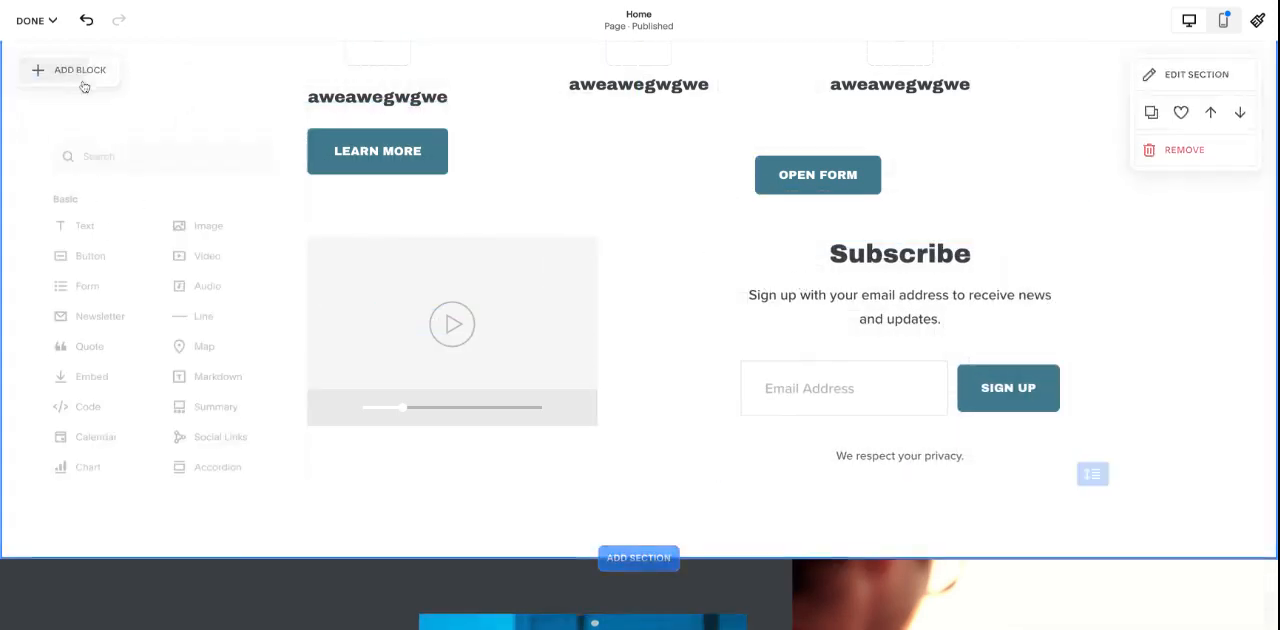
scroll(217, 355, "down", 1)
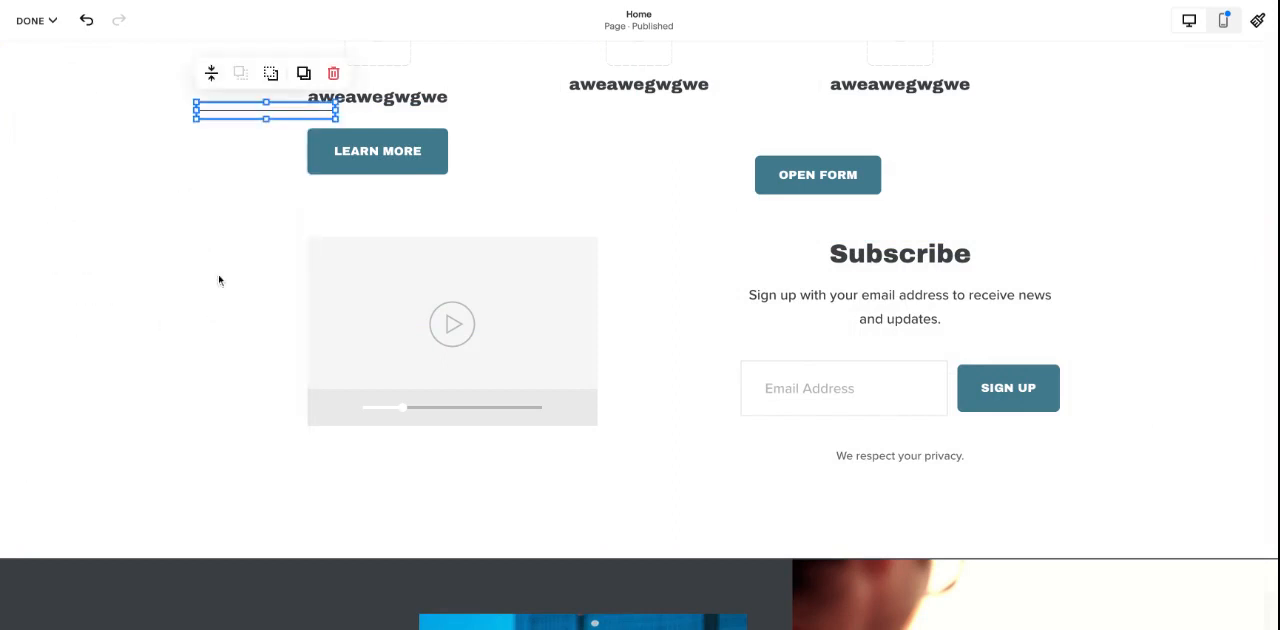
left_click_drag(235, 111, 289, 551)
left_click_drag(372, 546, 1044, 546)
left_click(1117, 523)
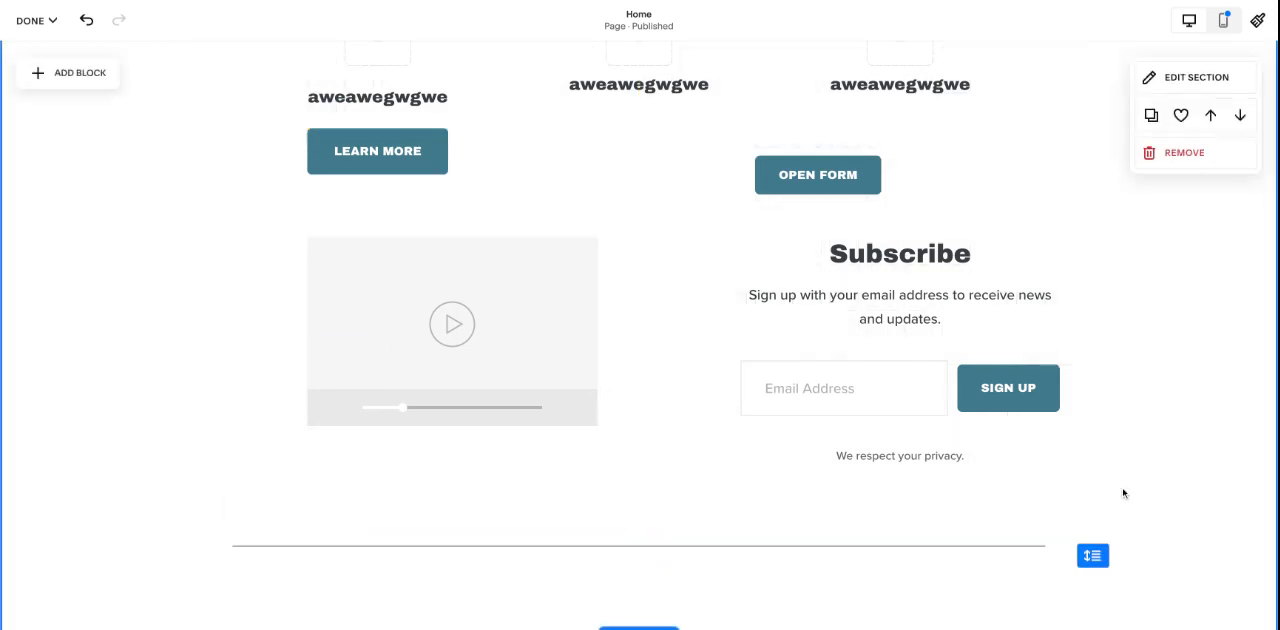
- Add an accordion block and place it directly below the line, aligned with the line's left end
scroll(1120, 491, "down", 1)
left_click(68, 72)
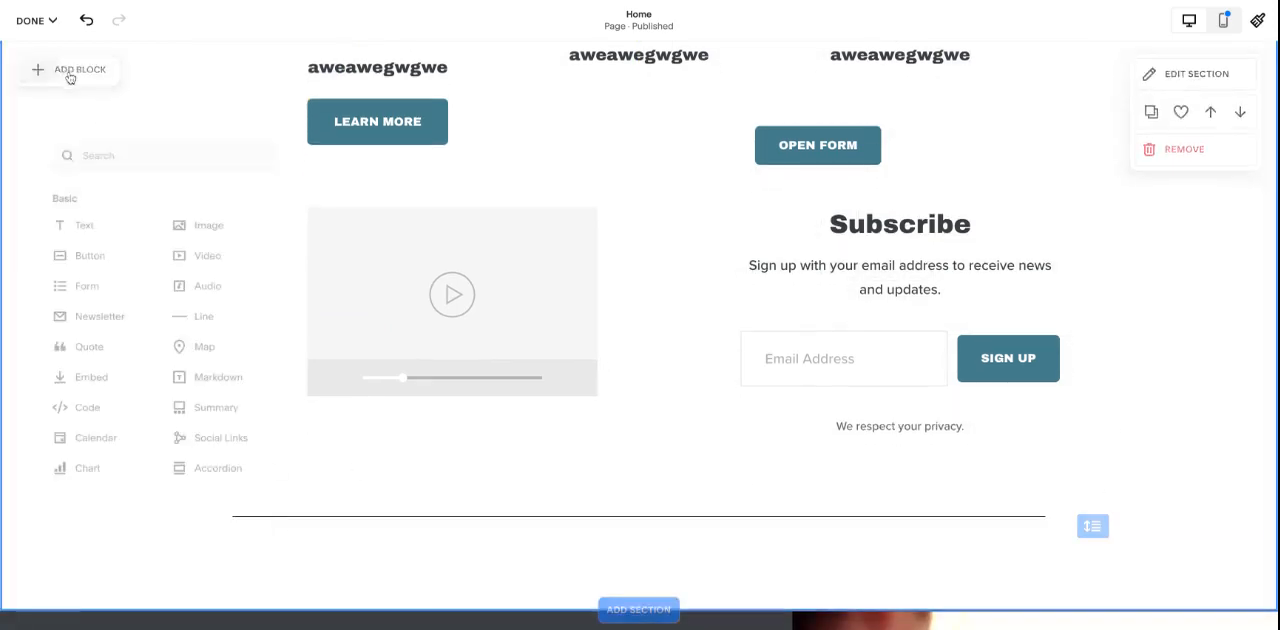
scroll(262, 378, "down", 2)
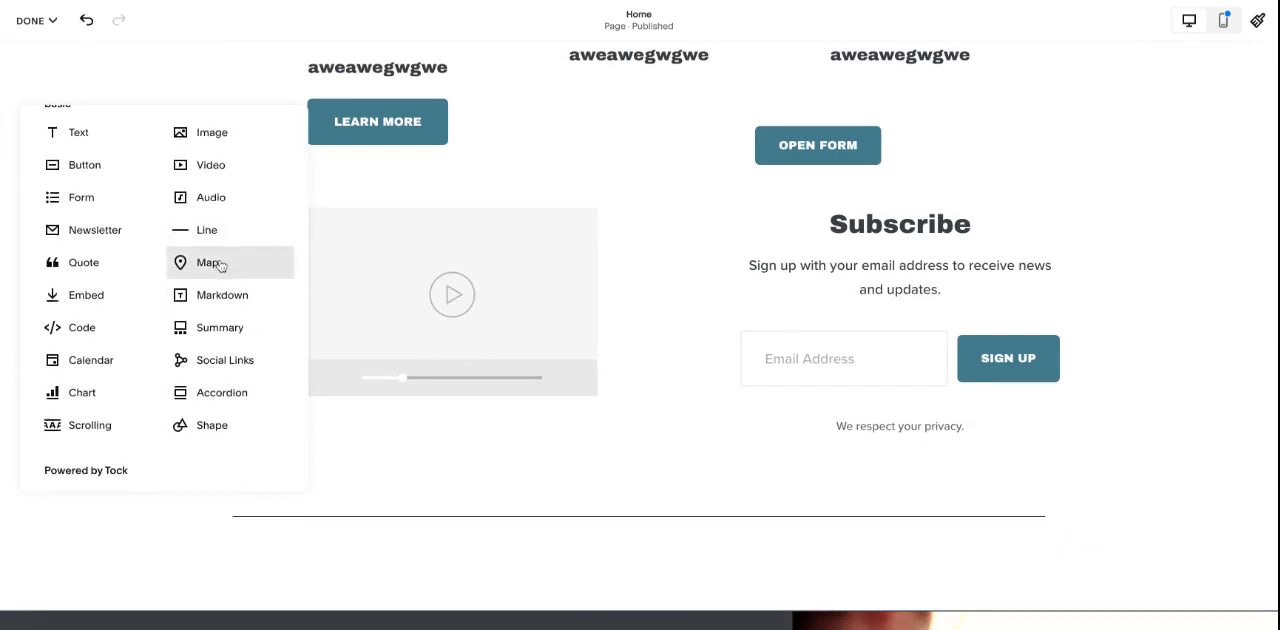
scroll(220, 265, "down", 1)
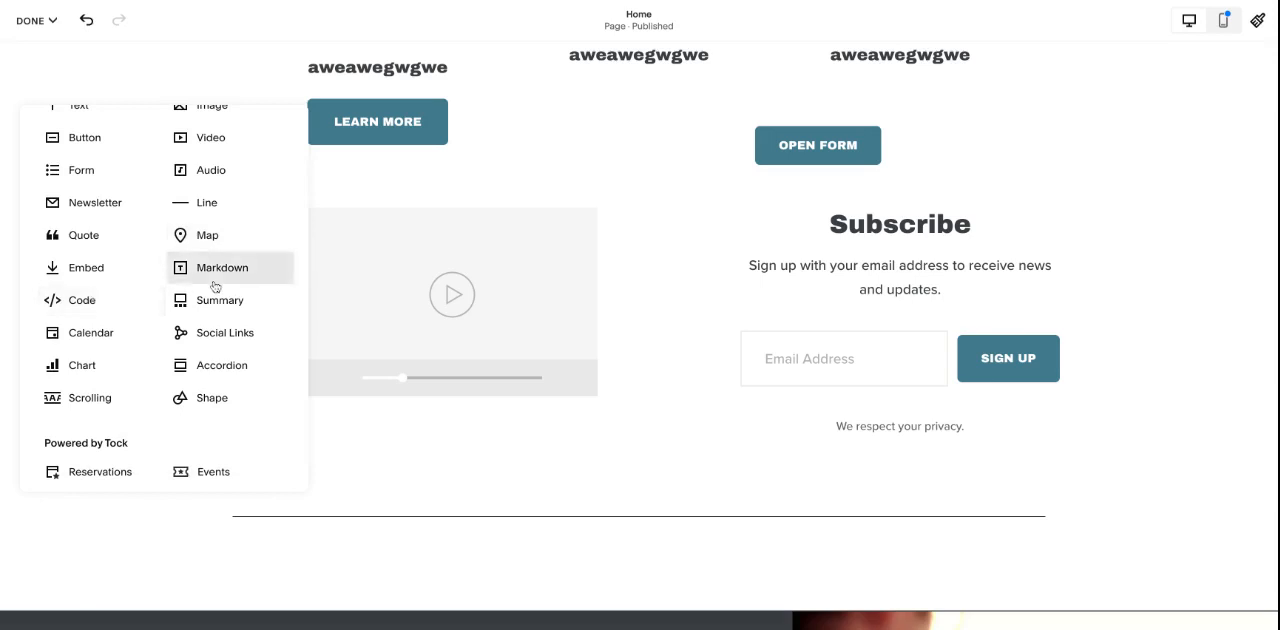
scroll(214, 285, "down", 1)
scroll(218, 312, "down", 1)
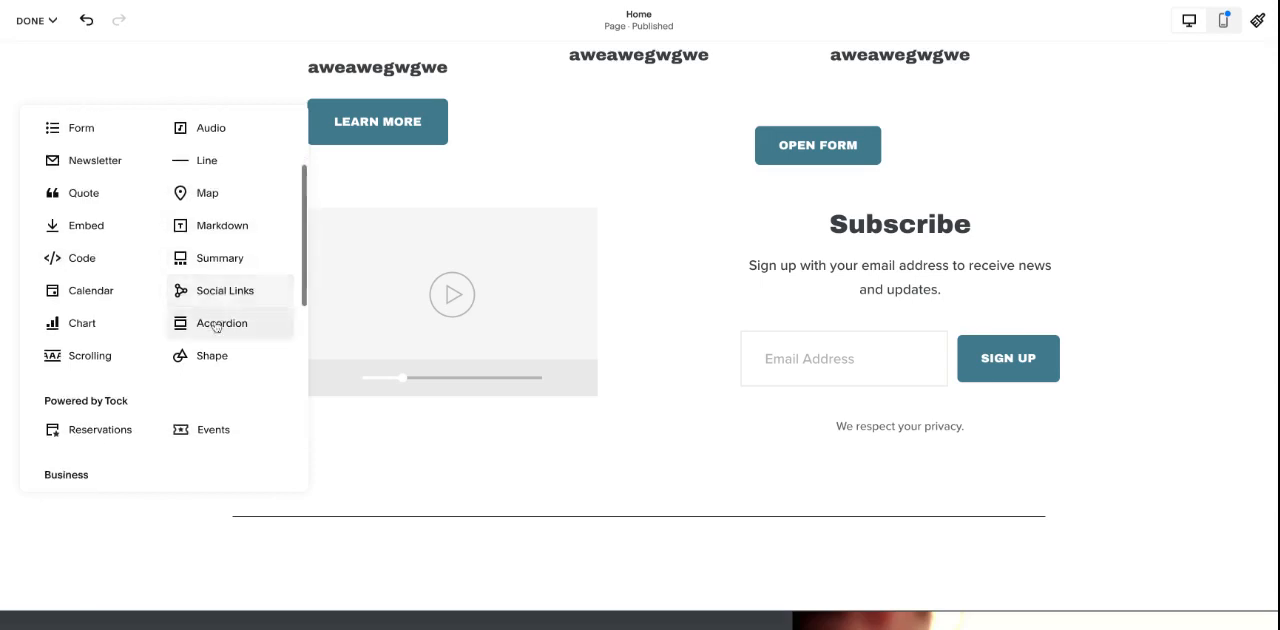
left_click(228, 323)
scroll(400, 250, "down", 1)
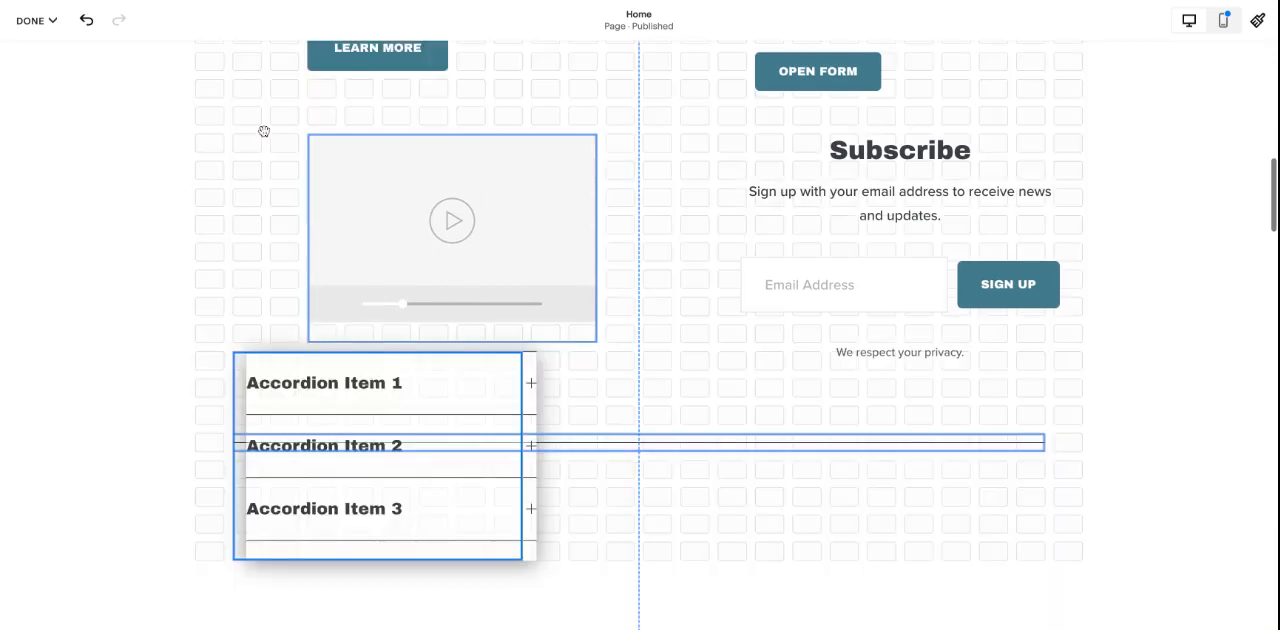
scroll(207, 325, "down", 3)
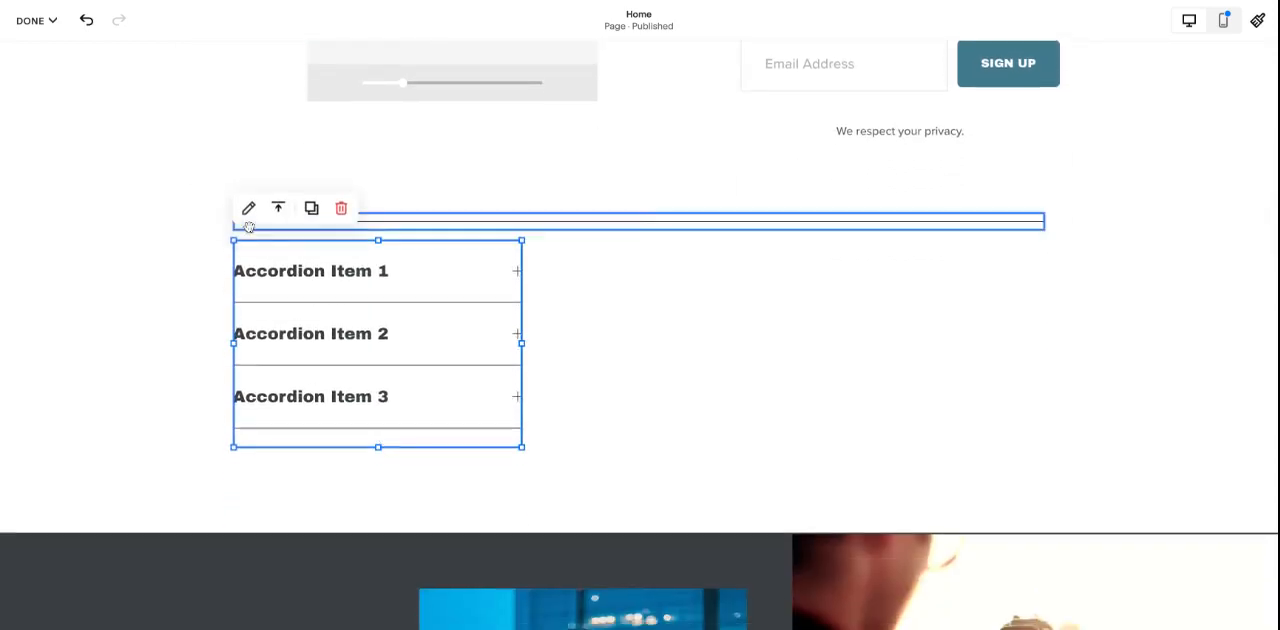
left_click(290, 221)
left_click(537, 283)
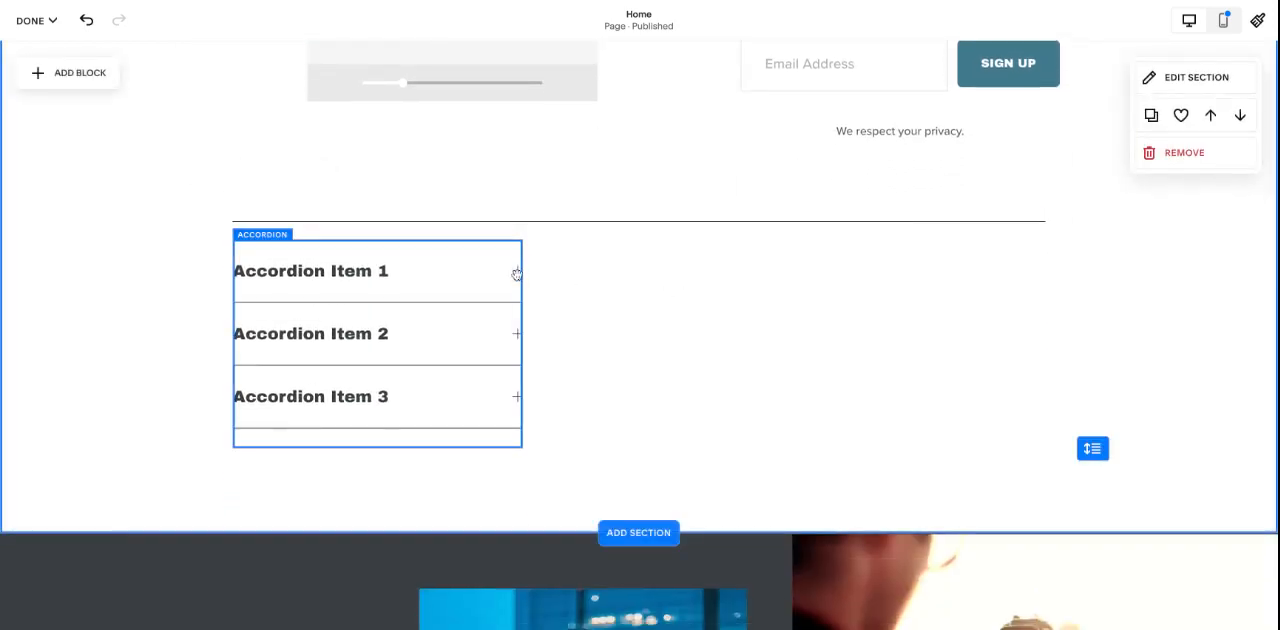
- Examine the accordion's list of items and the title and description of Accordion Item 1
double_click(274, 256)
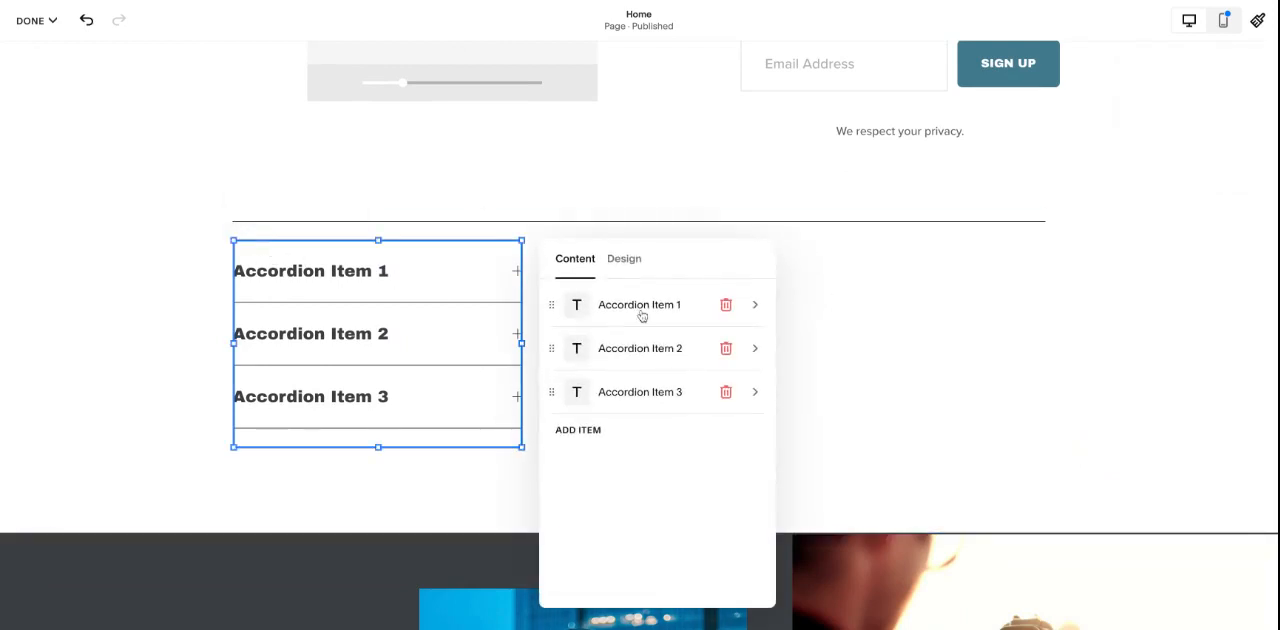
left_click(642, 305)
left_click(659, 408)
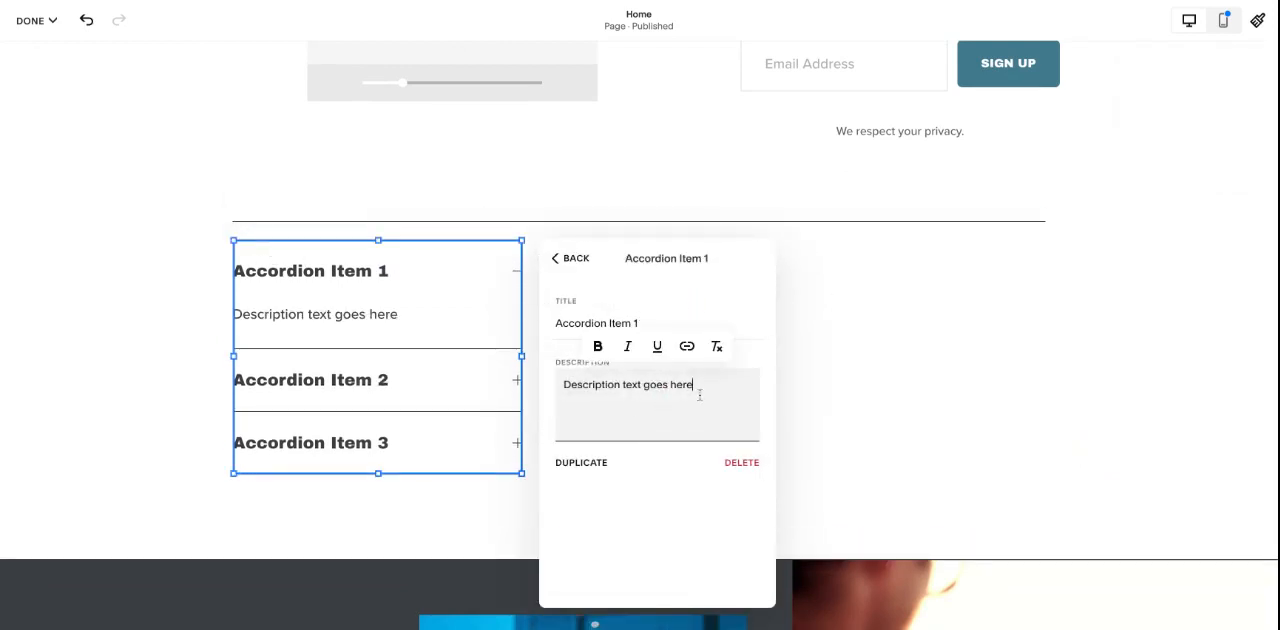
triple_click(700, 392)
left_click(573, 262)
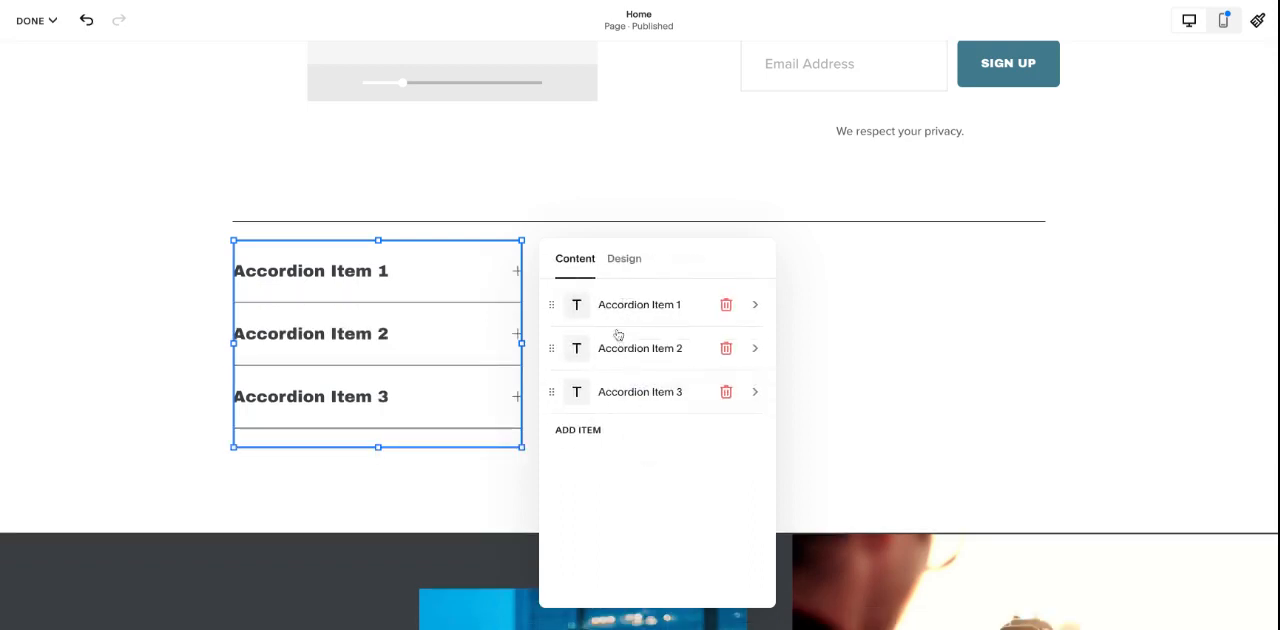
left_click(113, 277)
- Add a grey rectangular shape block and place it below the line, to the right of the accordion
left_click(72, 70)
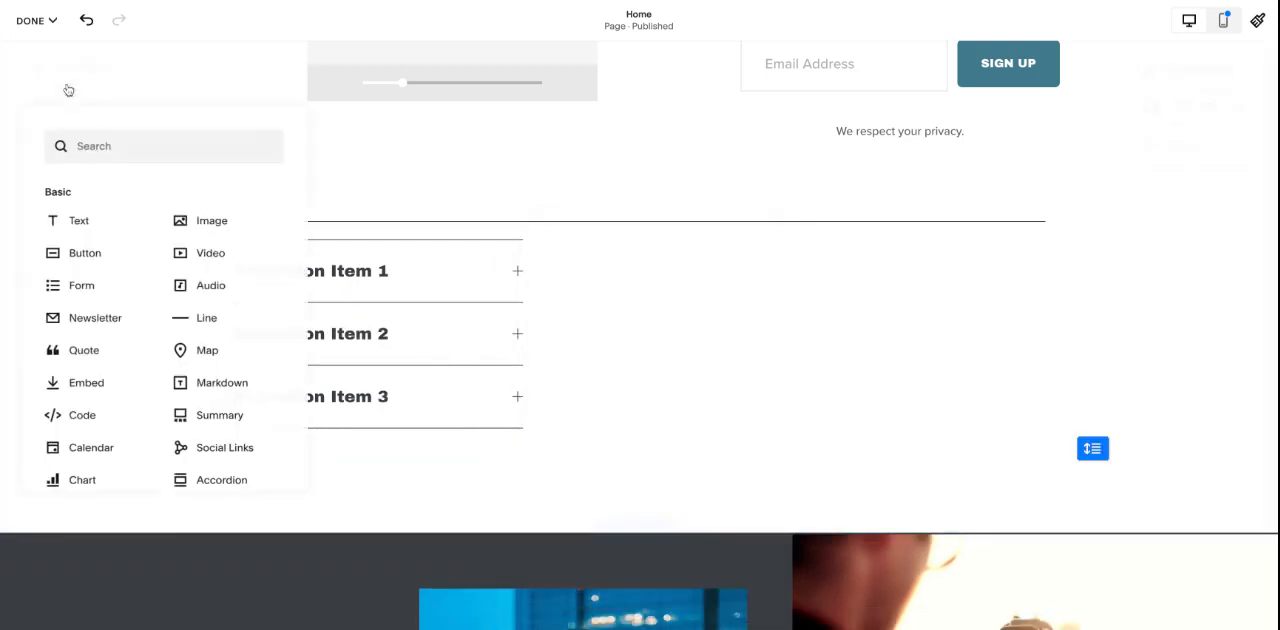
scroll(219, 278, "down", 1)
scroll(219, 278, "down", 6)
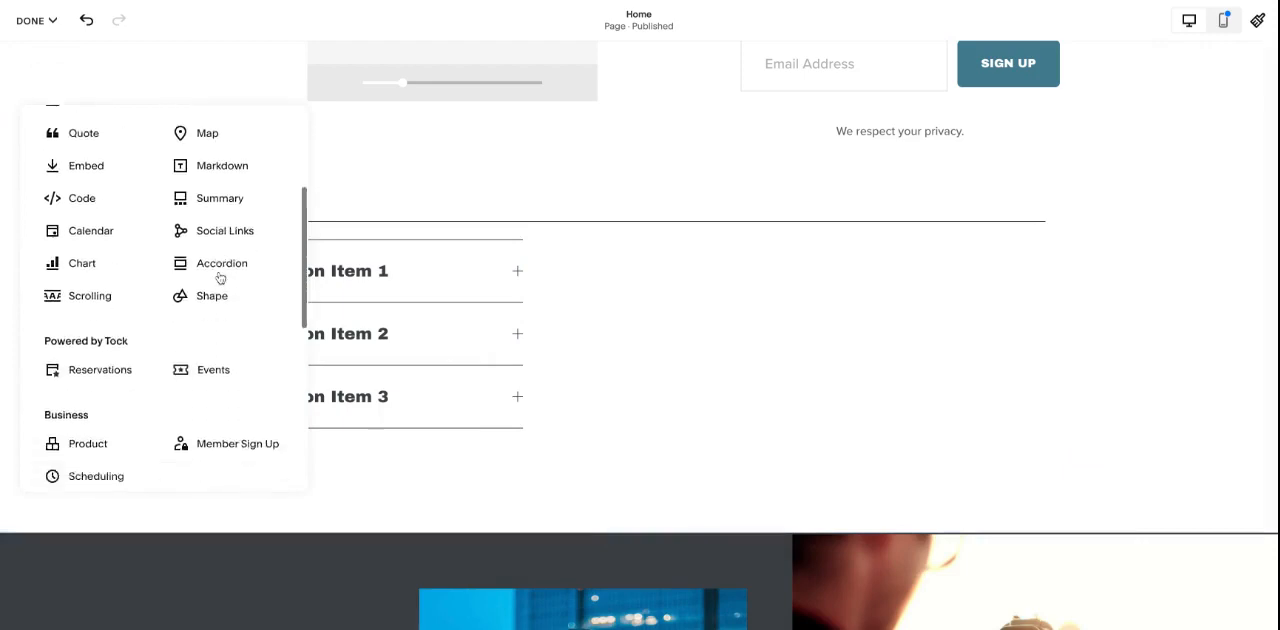
left_click(212, 190)
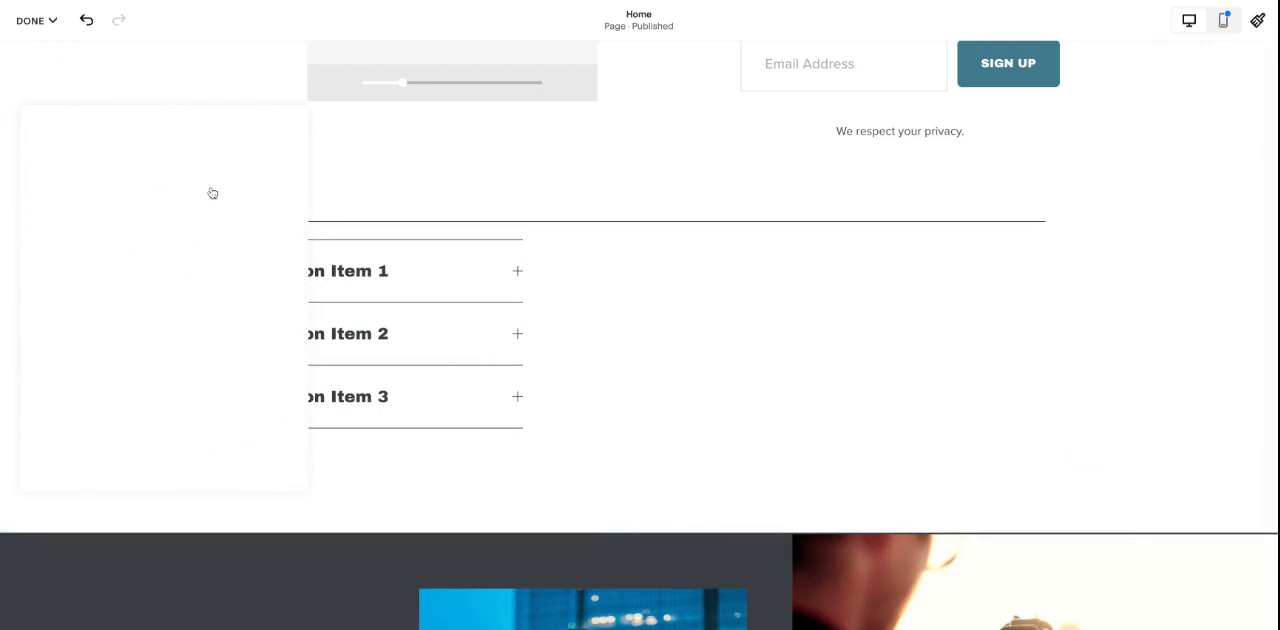
scroll(466, 292, "up", 3)
scroll(584, 186, "up", 20)
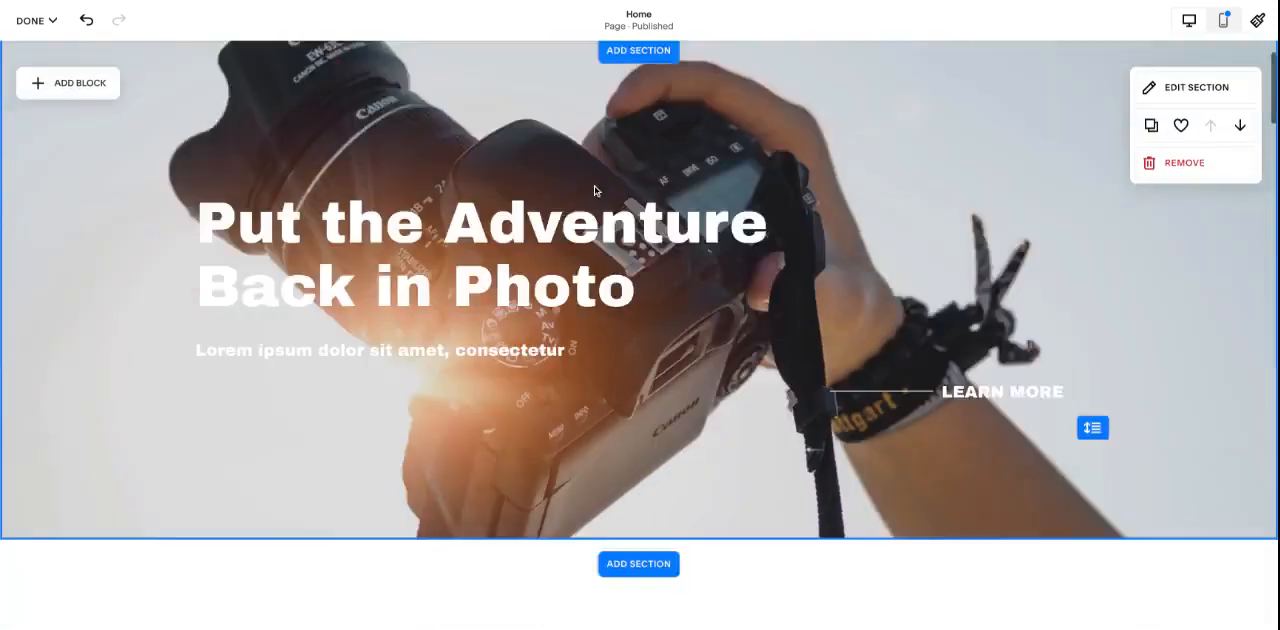
scroll(579, 247, "down", 2)
scroll(579, 247, "down", 3)
scroll(549, 252, "up", 3)
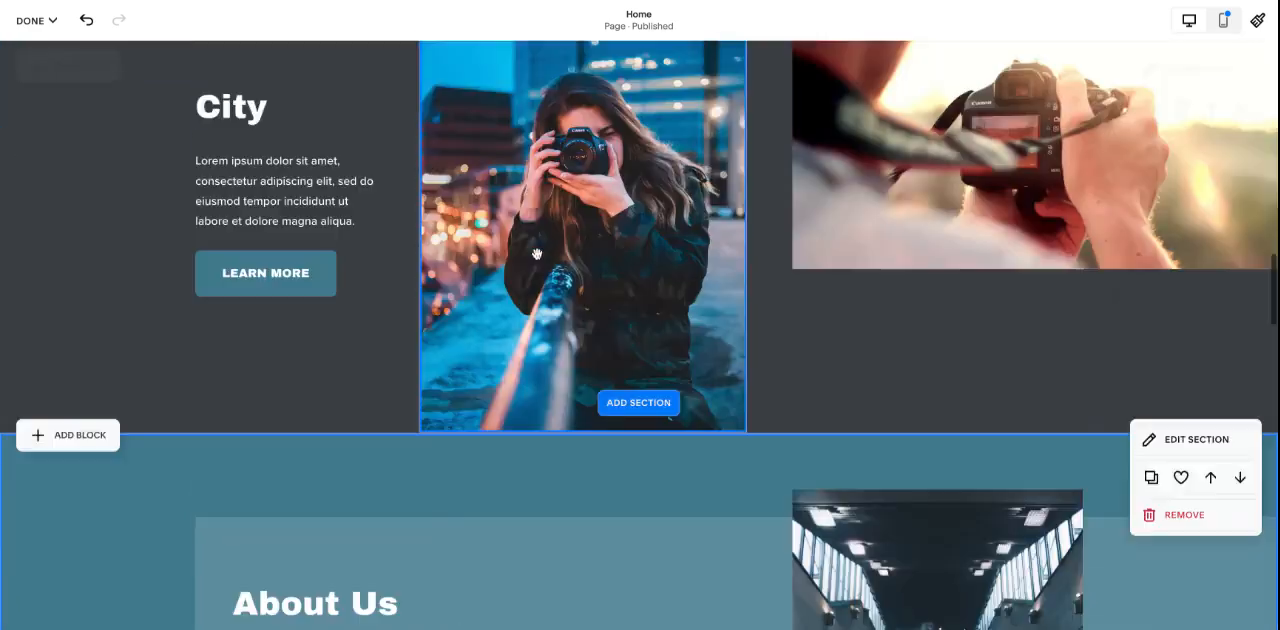
scroll(549, 252, "down", 15)
left_click_drag(318, 215, 803, 377)
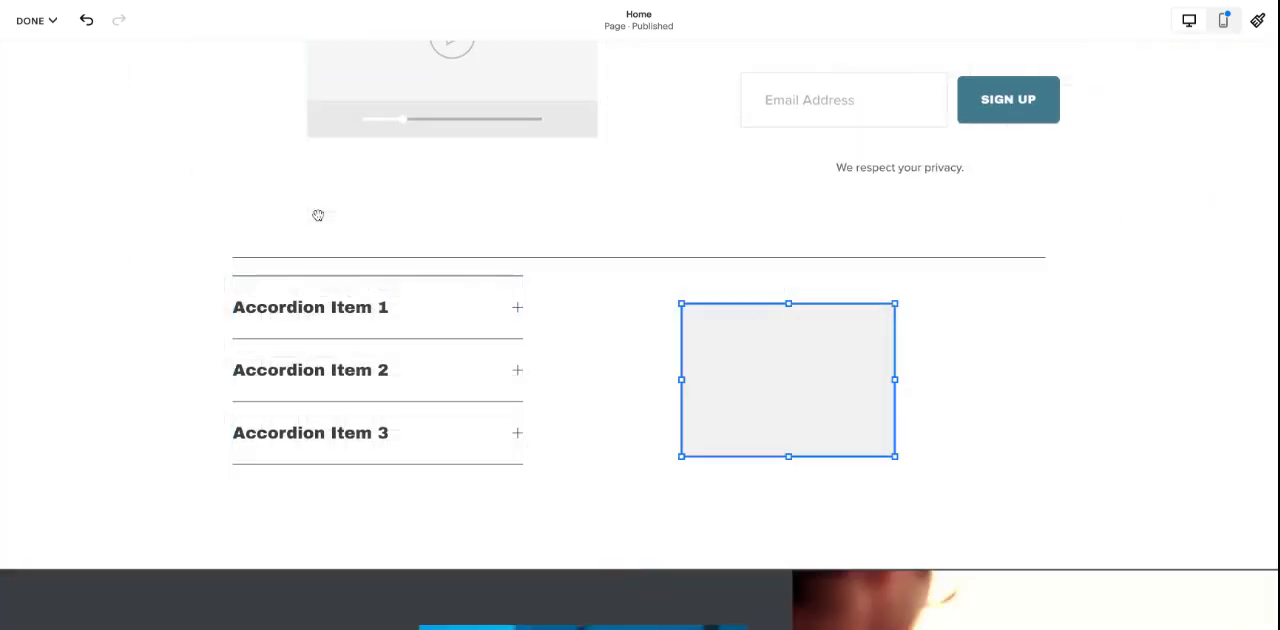
left_click(622, 305)
- Move the Subscribe newsletter block left so that it overlaps the video block
scroll(623, 303, "up", 3)
left_click(788, 186)
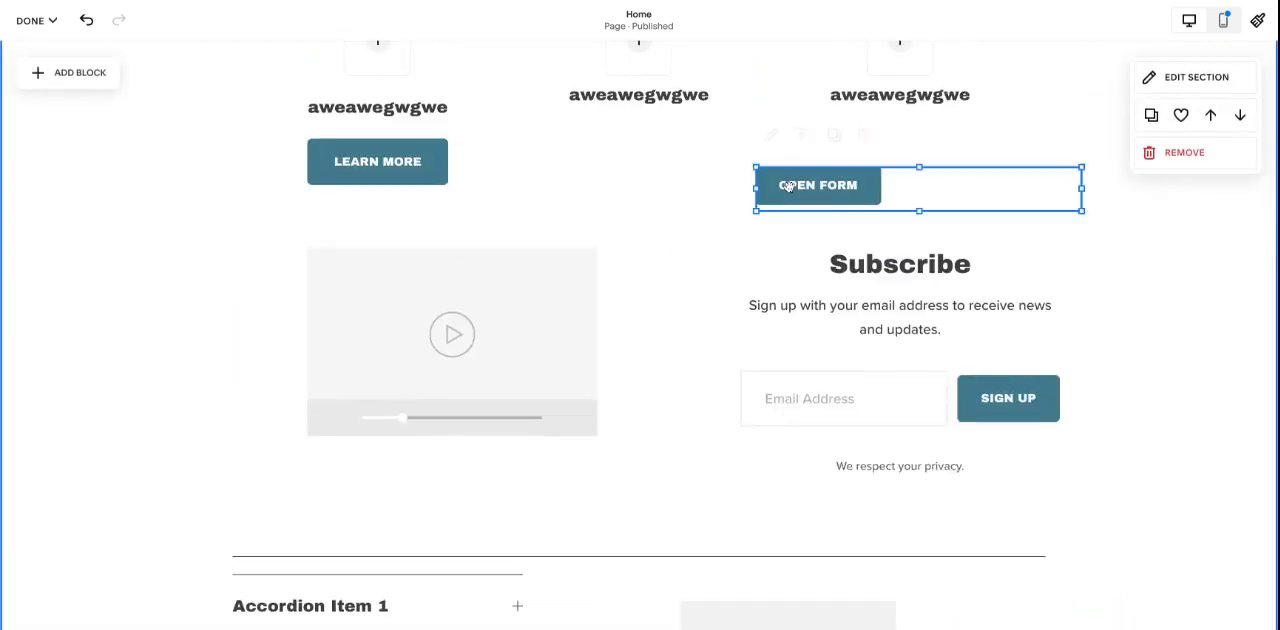
left_click(889, 267)
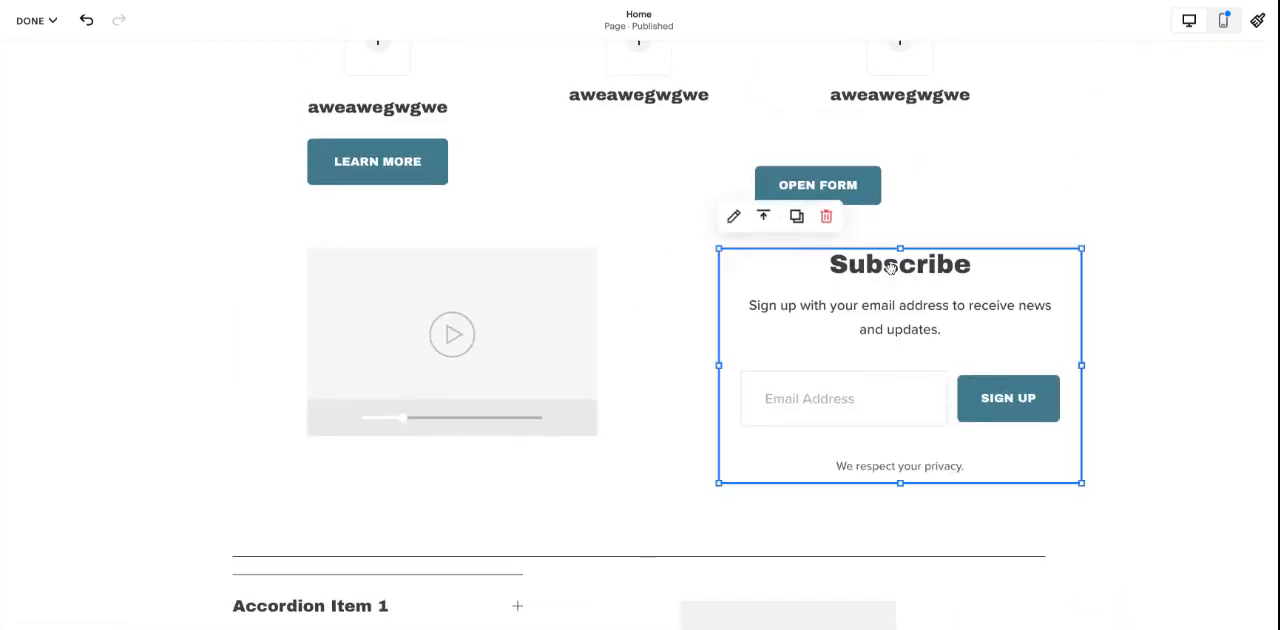
left_click_drag(890, 268, 592, 268)
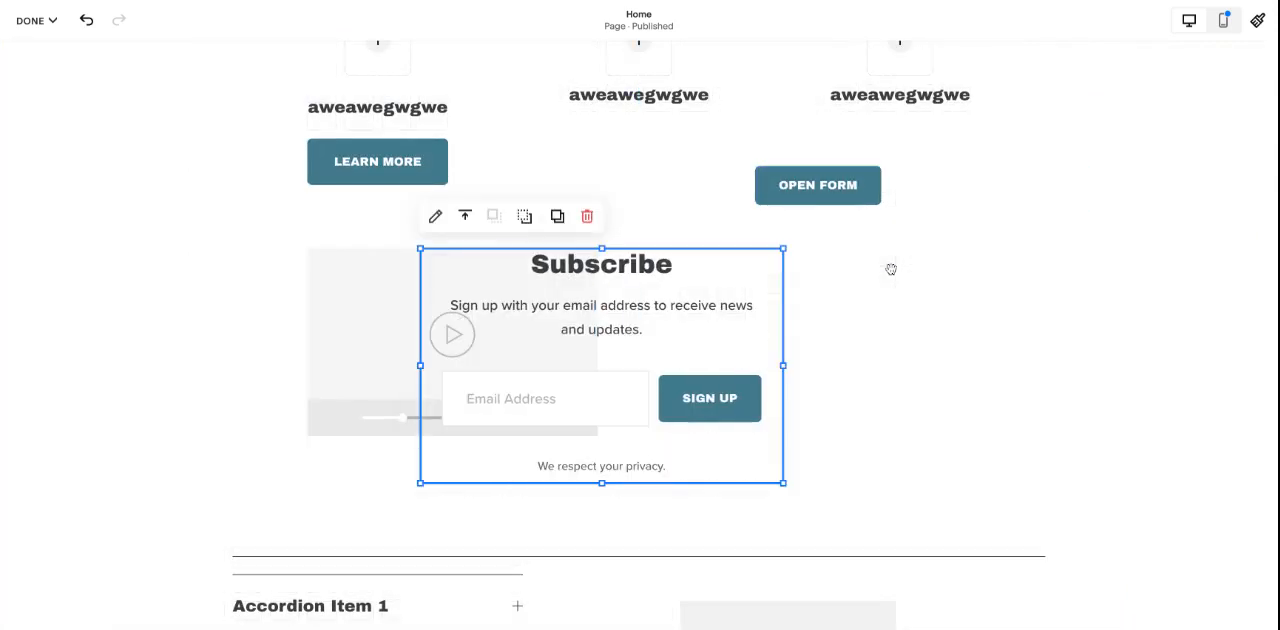
- Try the newsletter block's forward and backward ordering, and leave it behind the video block
left_click(524, 216)
left_click(494, 216)
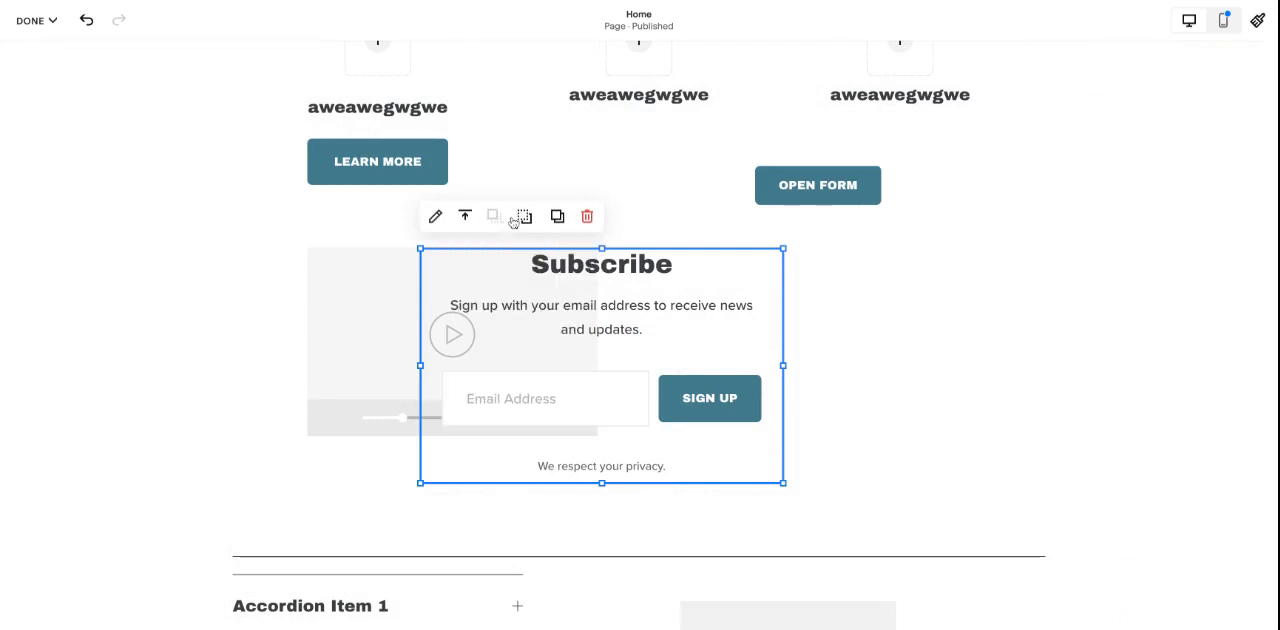
left_click(524, 216)
scroll(967, 353, "down", 1)
scroll(967, 353, "down", 2)
left_click(923, 278)
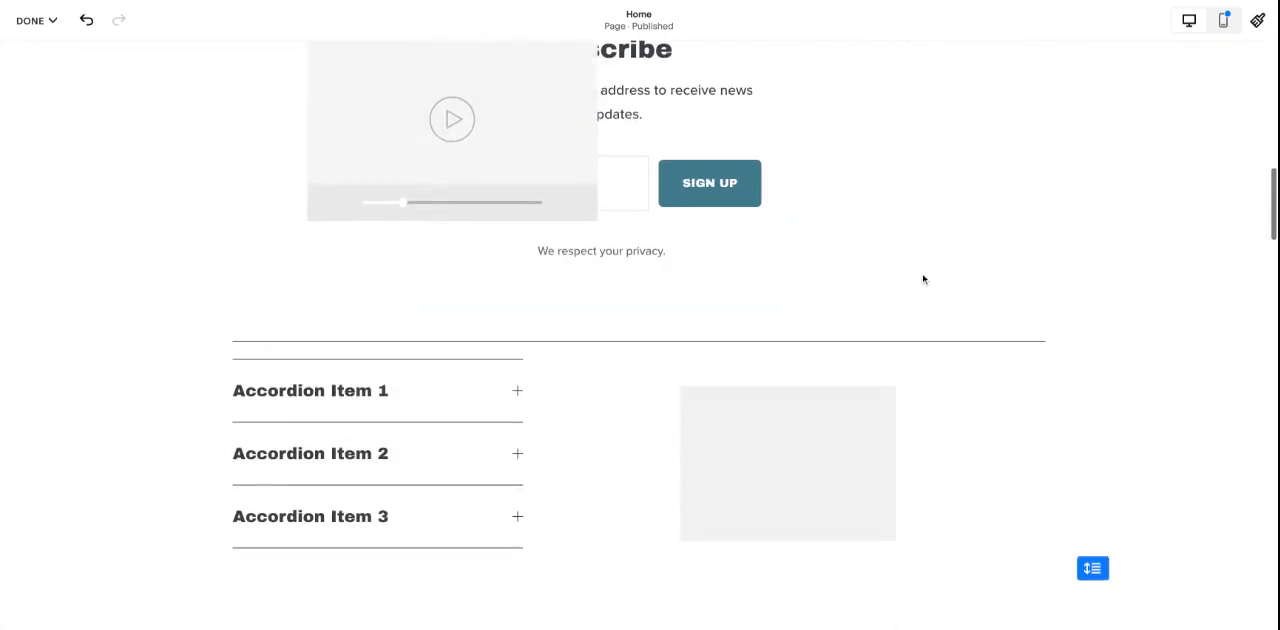
- Move the accordion right so that it overlaps the grey rectangle, and bring it in front
left_click_drag(457, 390, 918, 438)
left_click(759, 384)
left_click(521, 465)
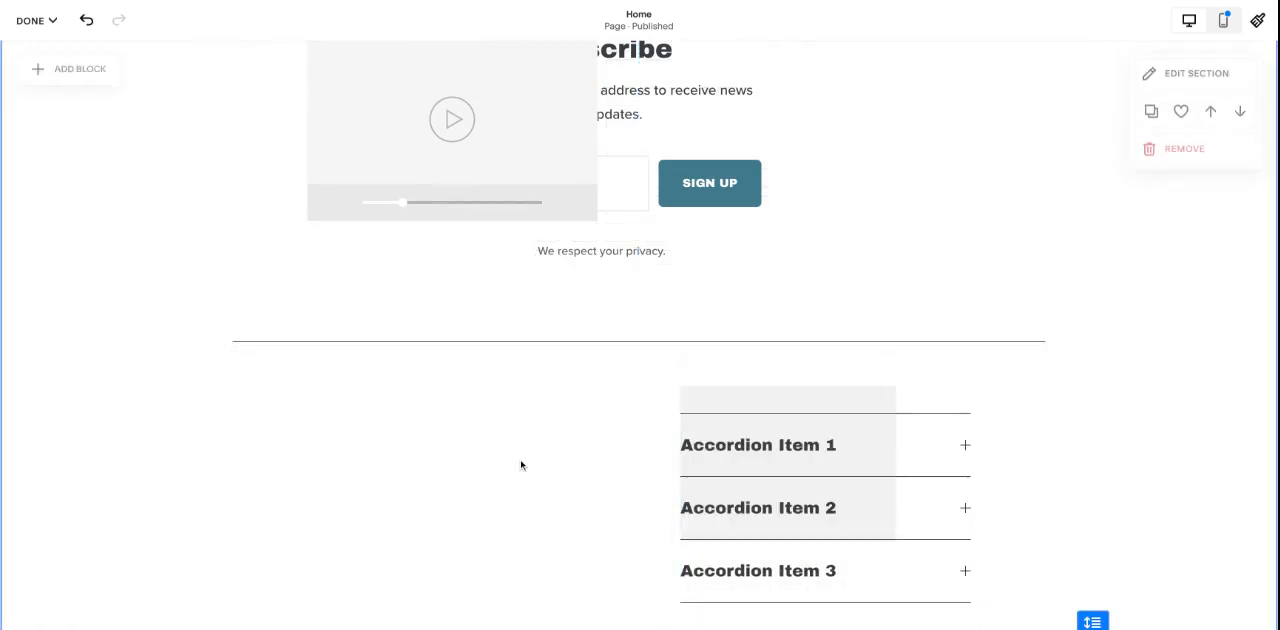
- Browse the list of available blocks through to the Premium group, and close it without adding one
left_click(40, 72)
scroll(234, 334, "down", 5)
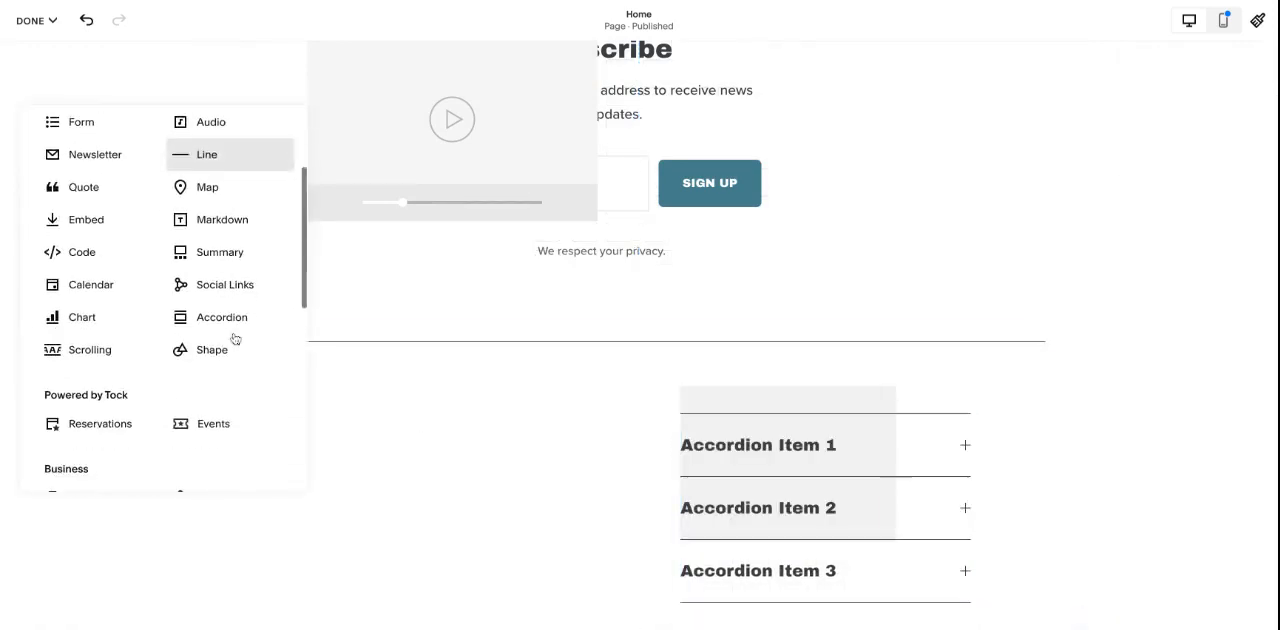
scroll(234, 338, "down", 5)
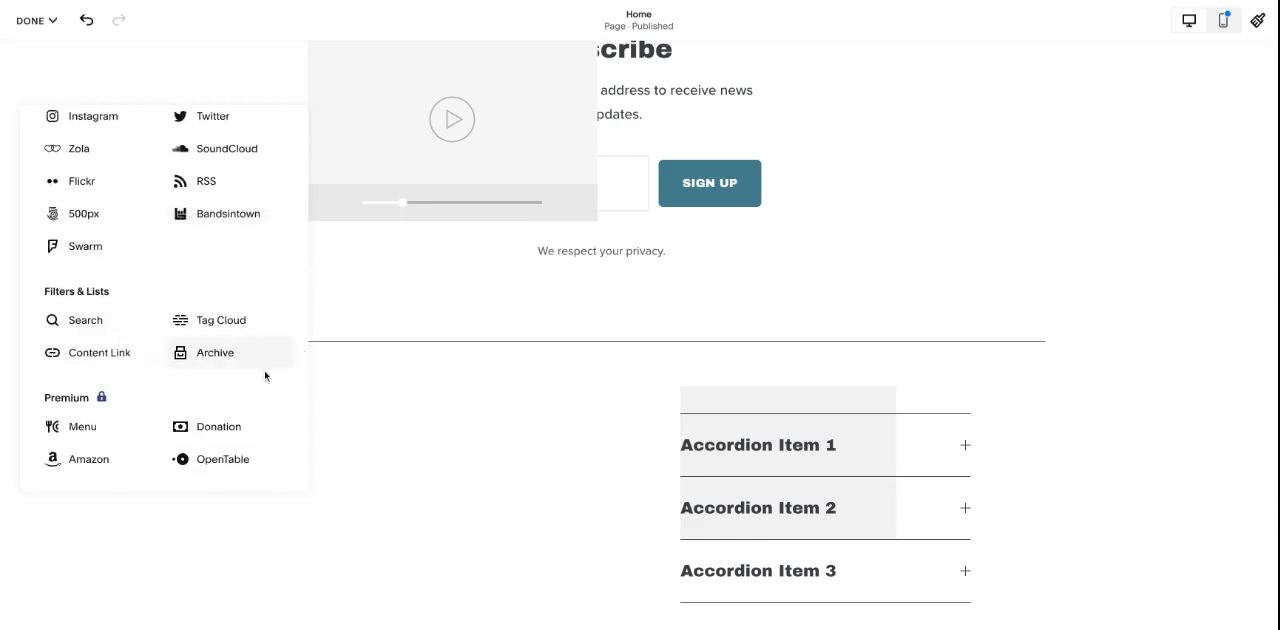
left_click(405, 413)
- Discard the unsaved edits to the Home page, leave editing mode, and look over the page preview
left_click(36, 20)
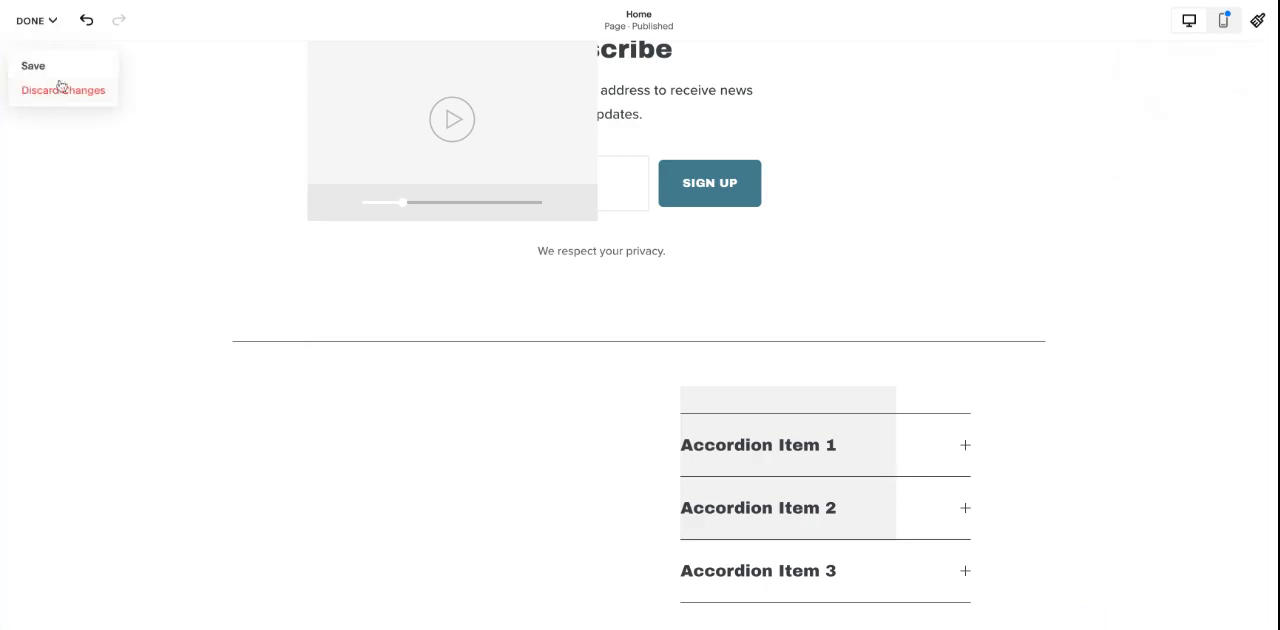
left_click(62, 86)
left_click(248, 132)
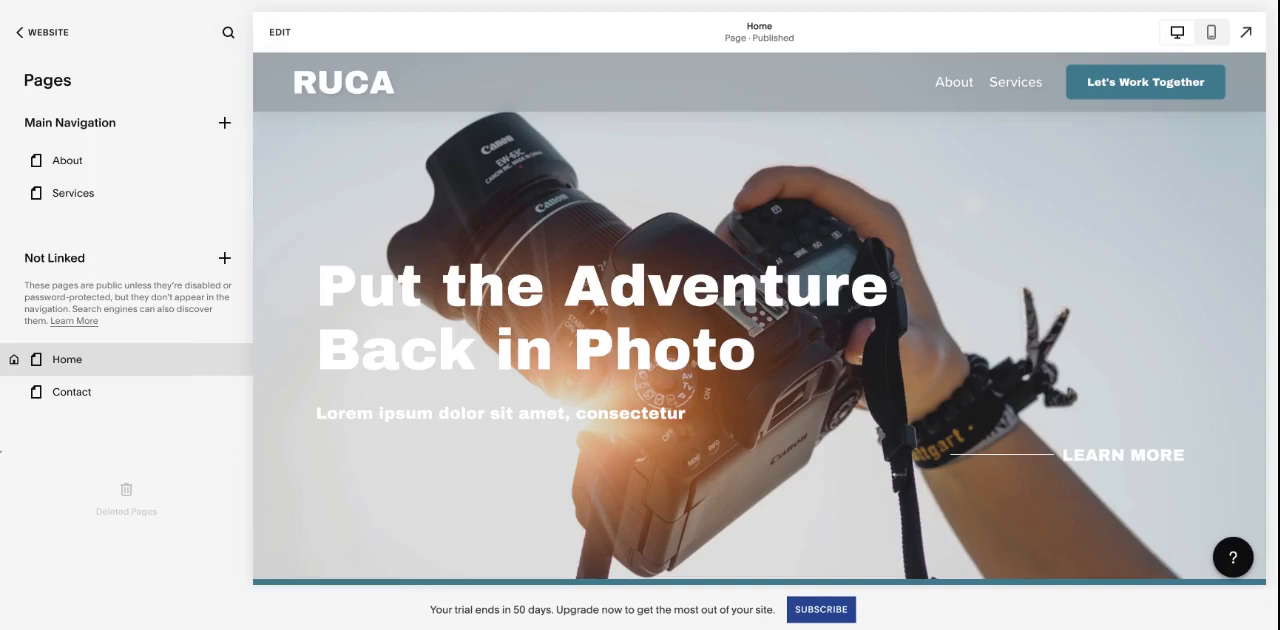
scroll(760, 315, "down", 15)
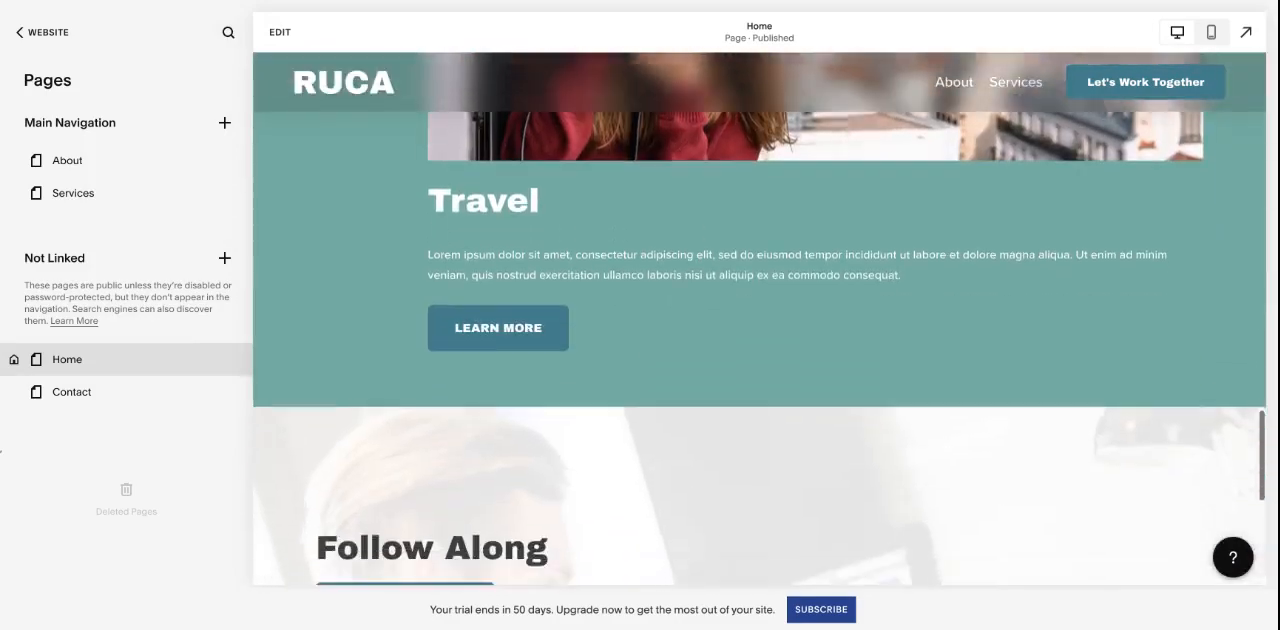
scroll(760, 315, "up", 15)
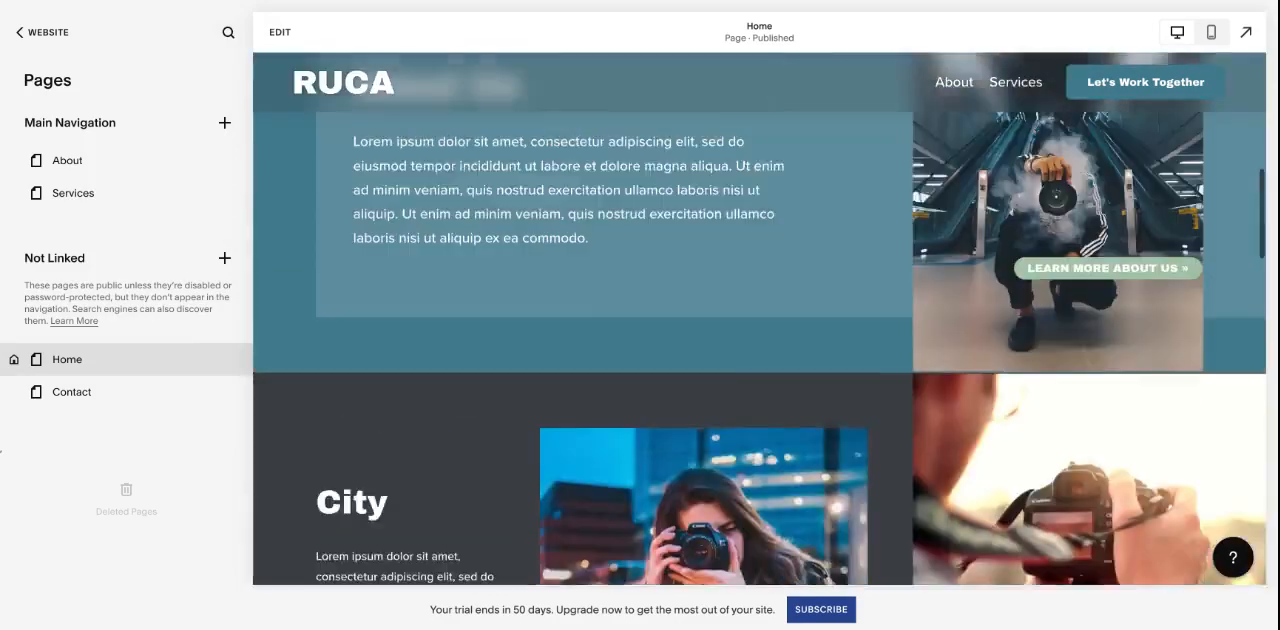
scroll(760, 315, "up", 2)
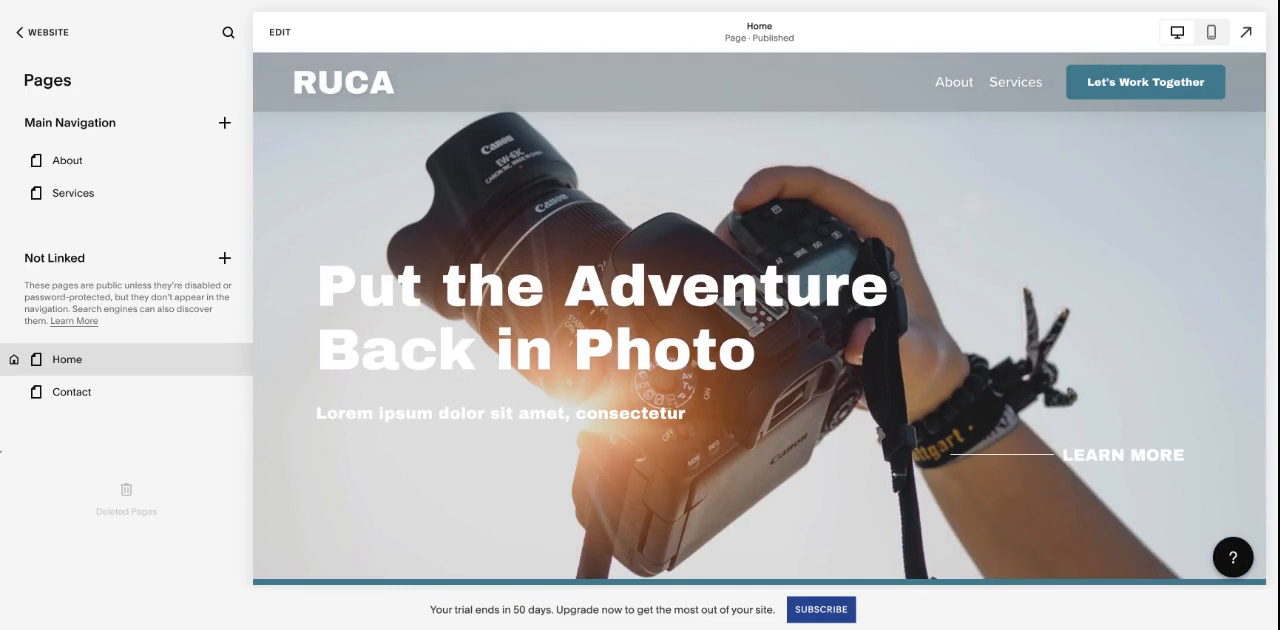